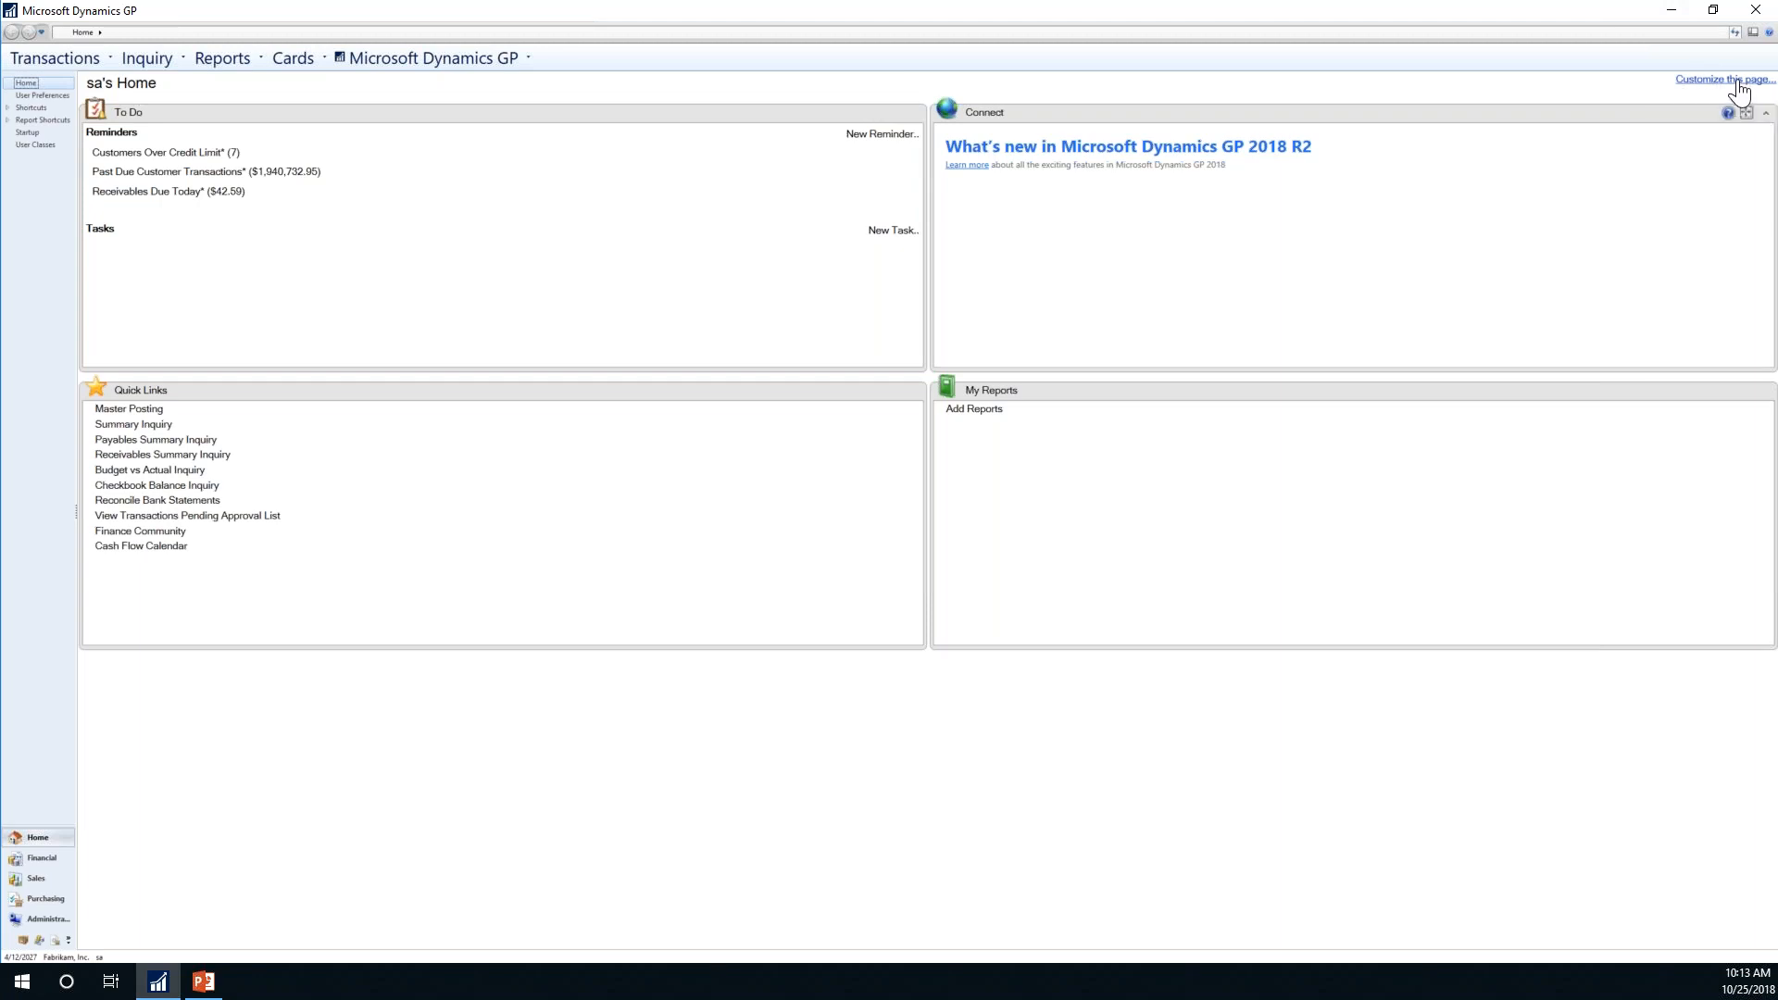
Step: Open the Customize Home Page window from the home page and nudge it slightly right
click(1737, 81)
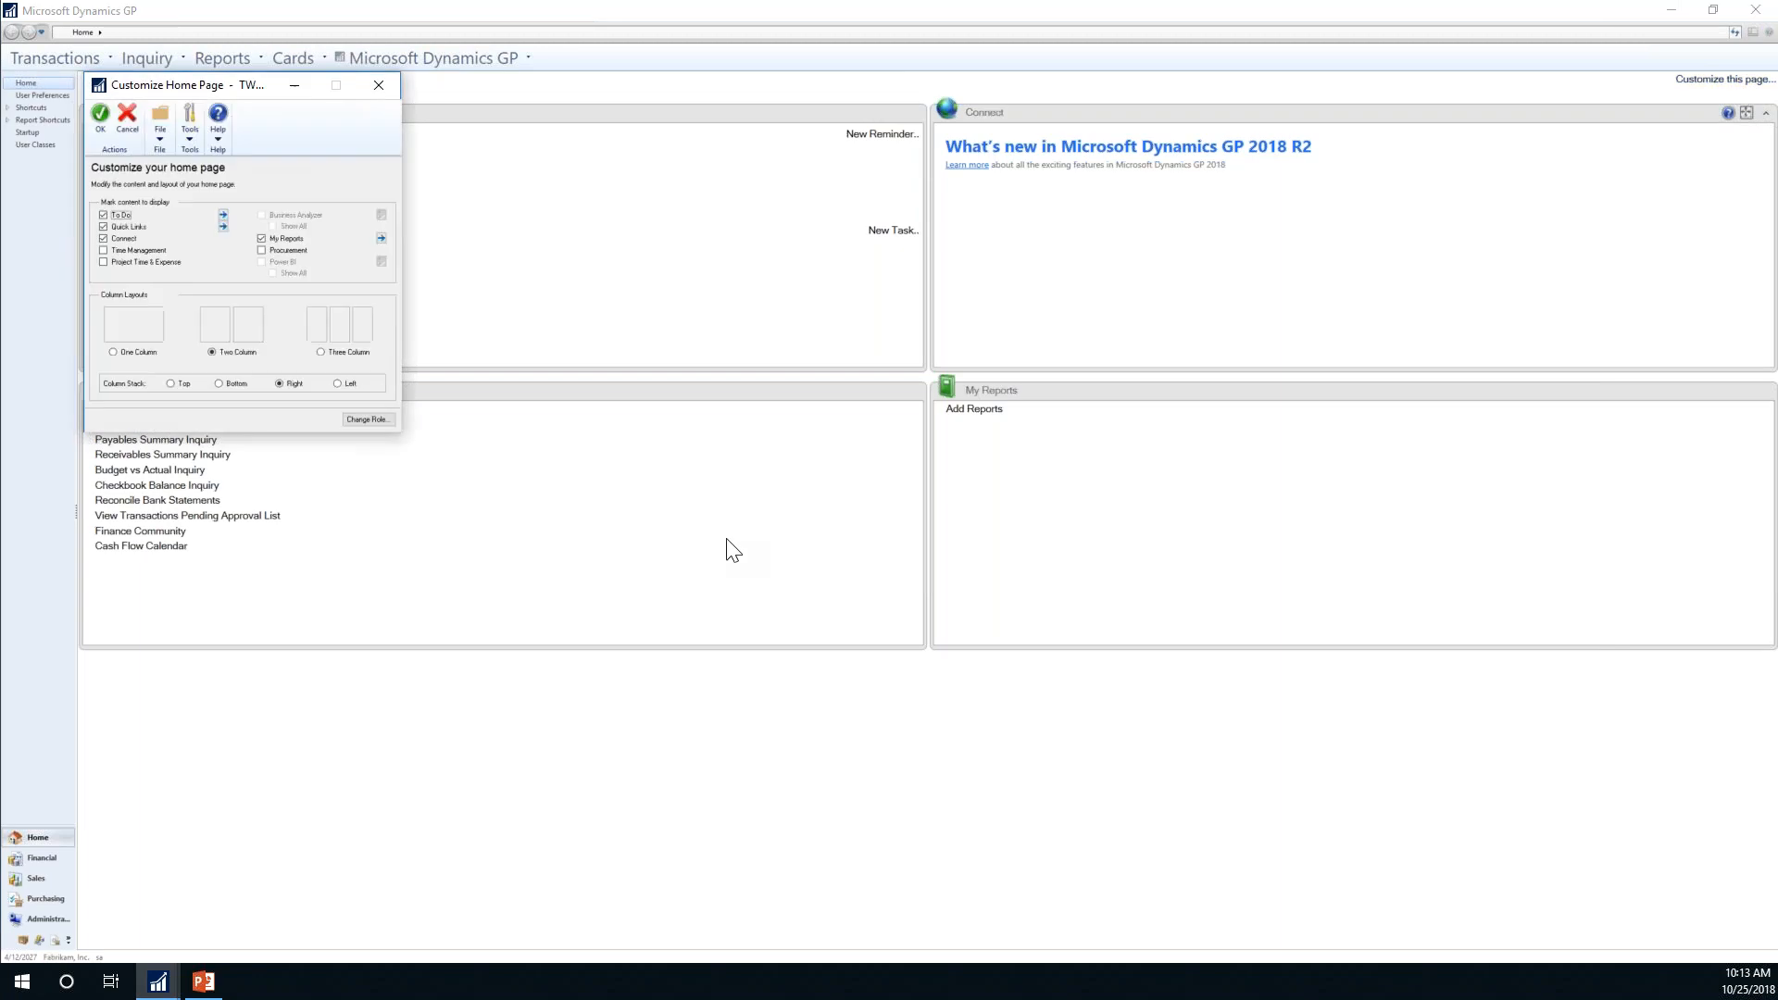
drag(283, 94, 670, 105)
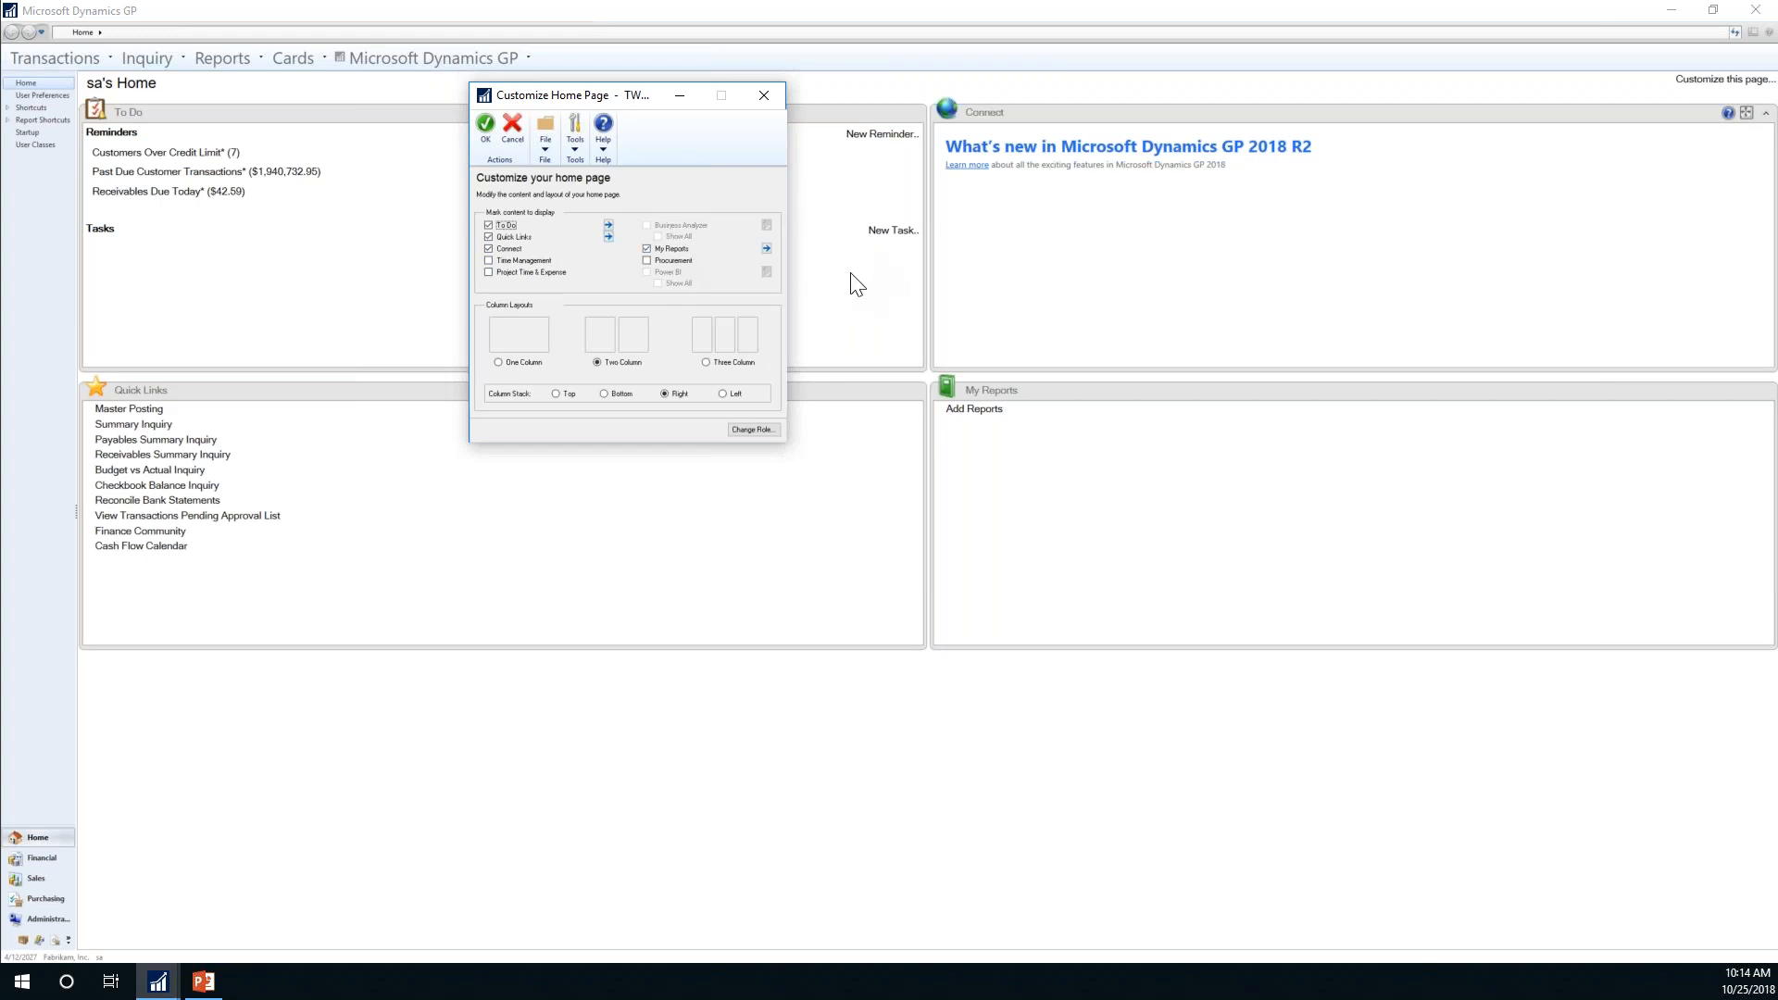
Step: Change the home page role to Healthcare industry, Accounting Manager, accepting the customization-loss warning
click(746, 432)
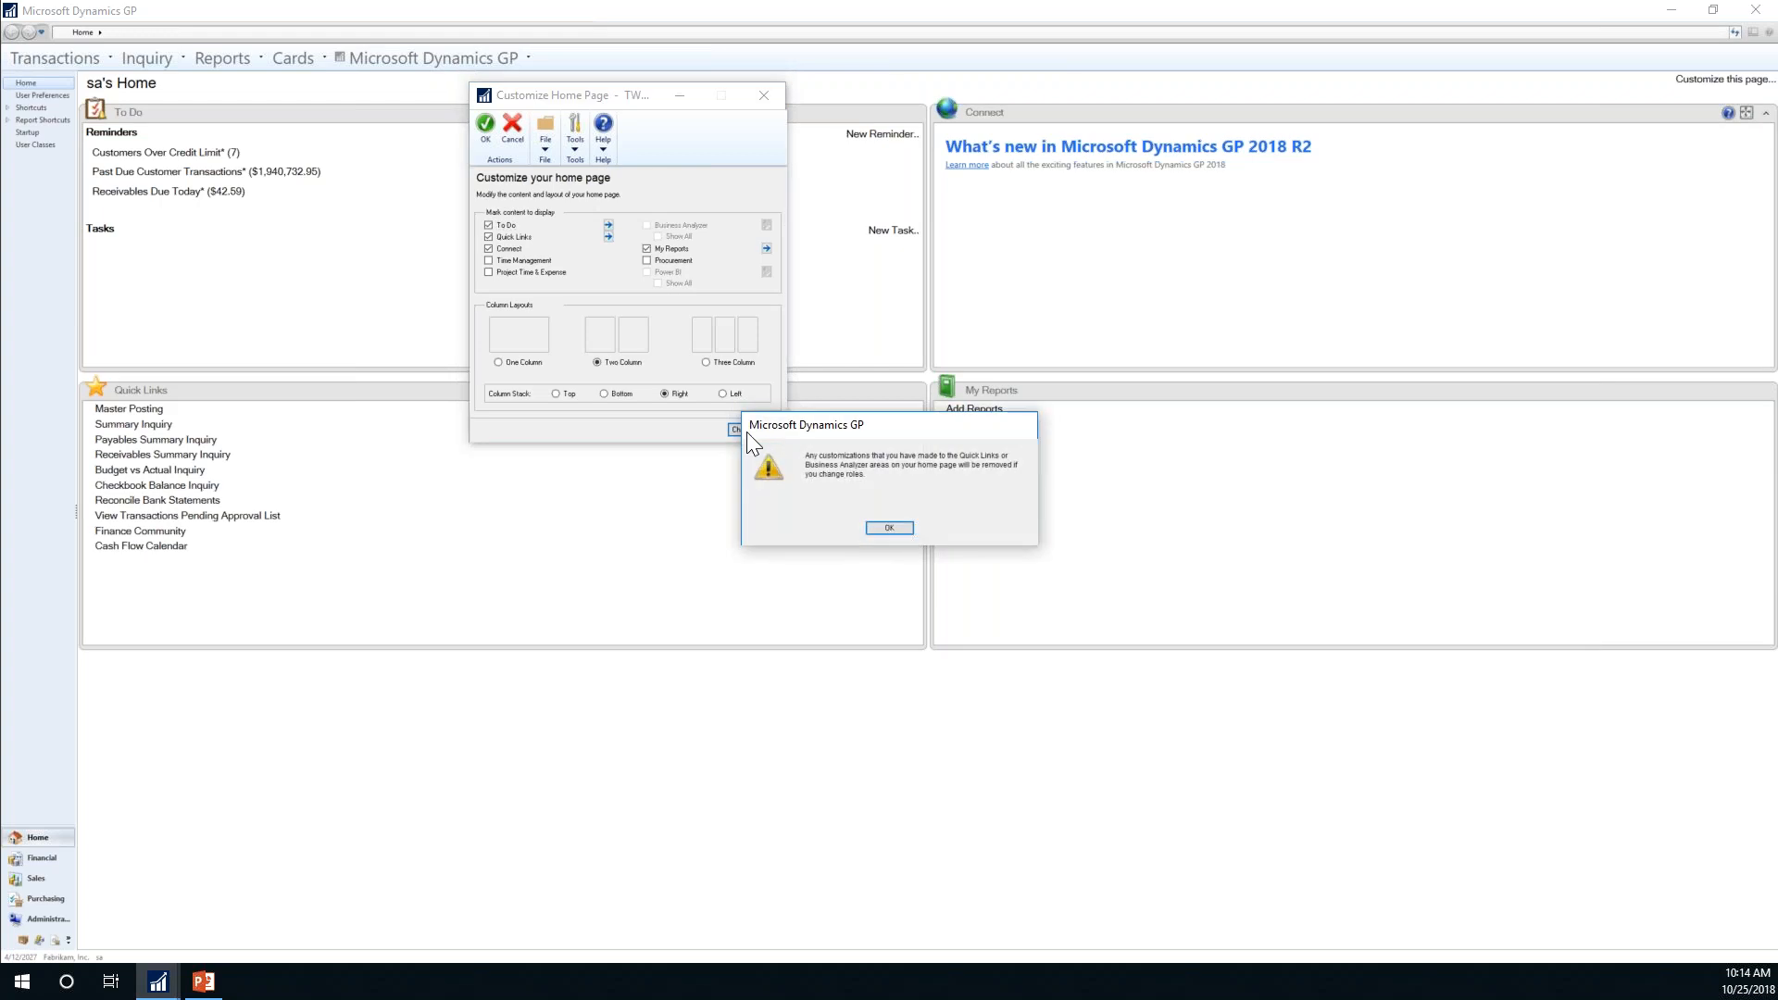
click(879, 526)
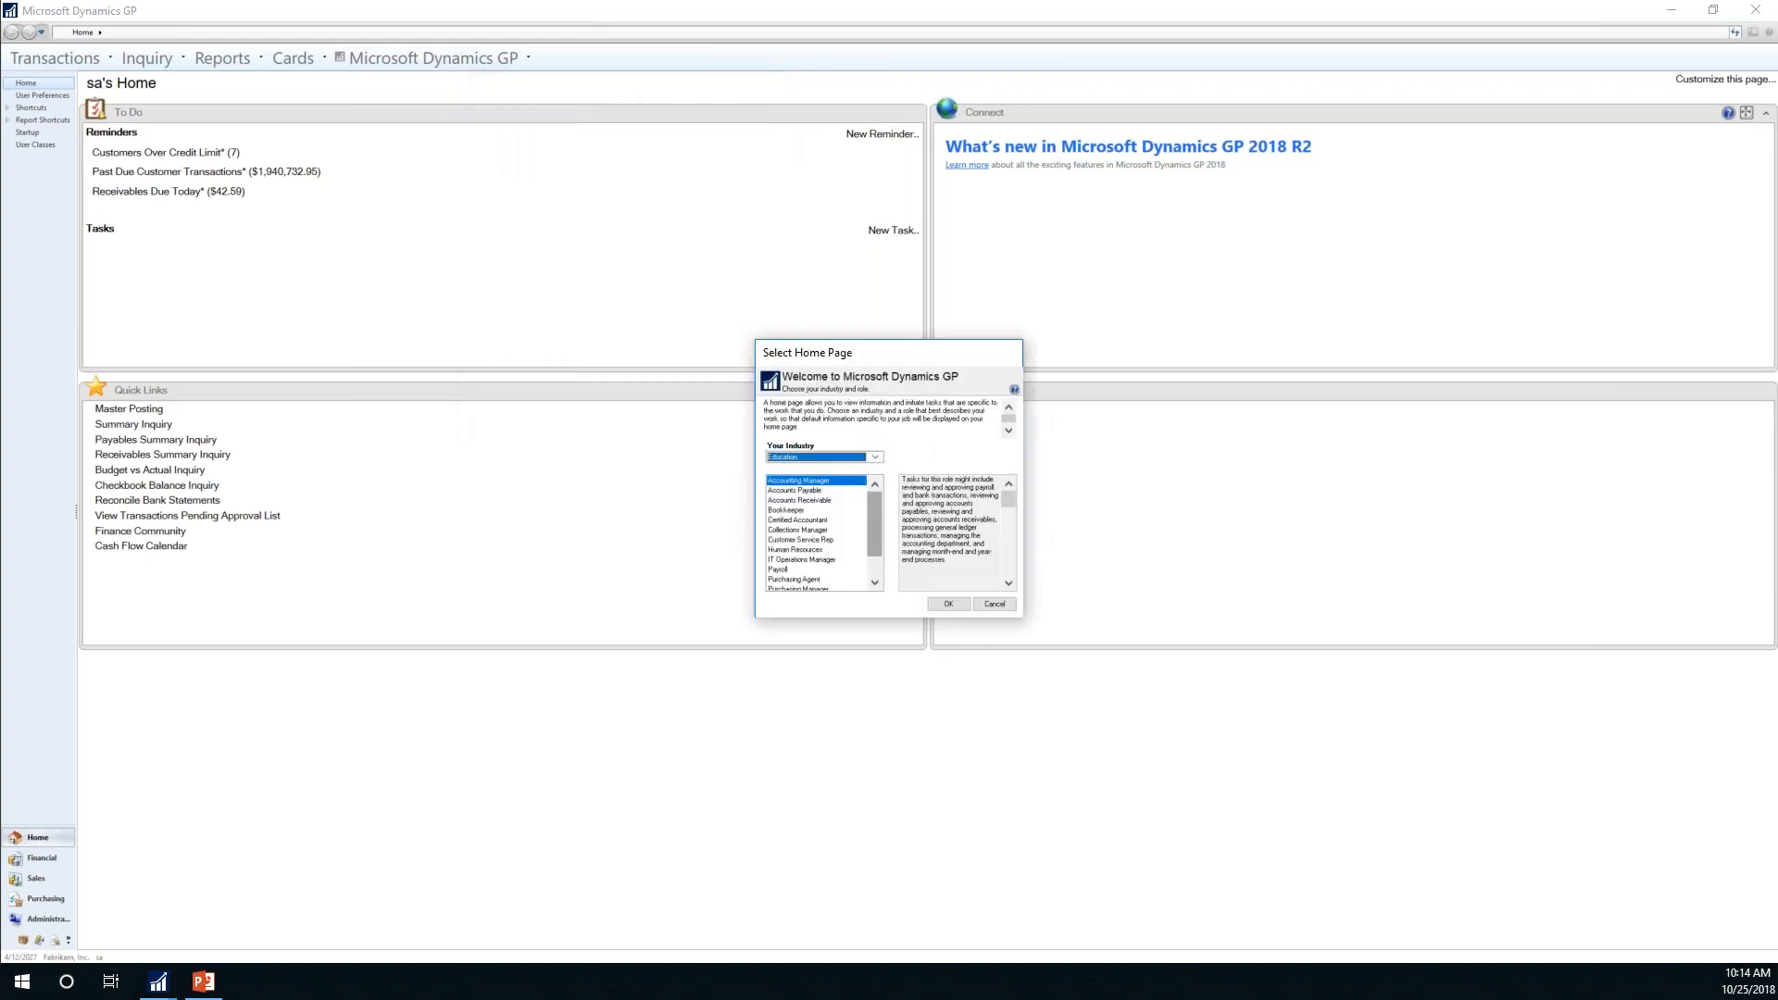
click(875, 456)
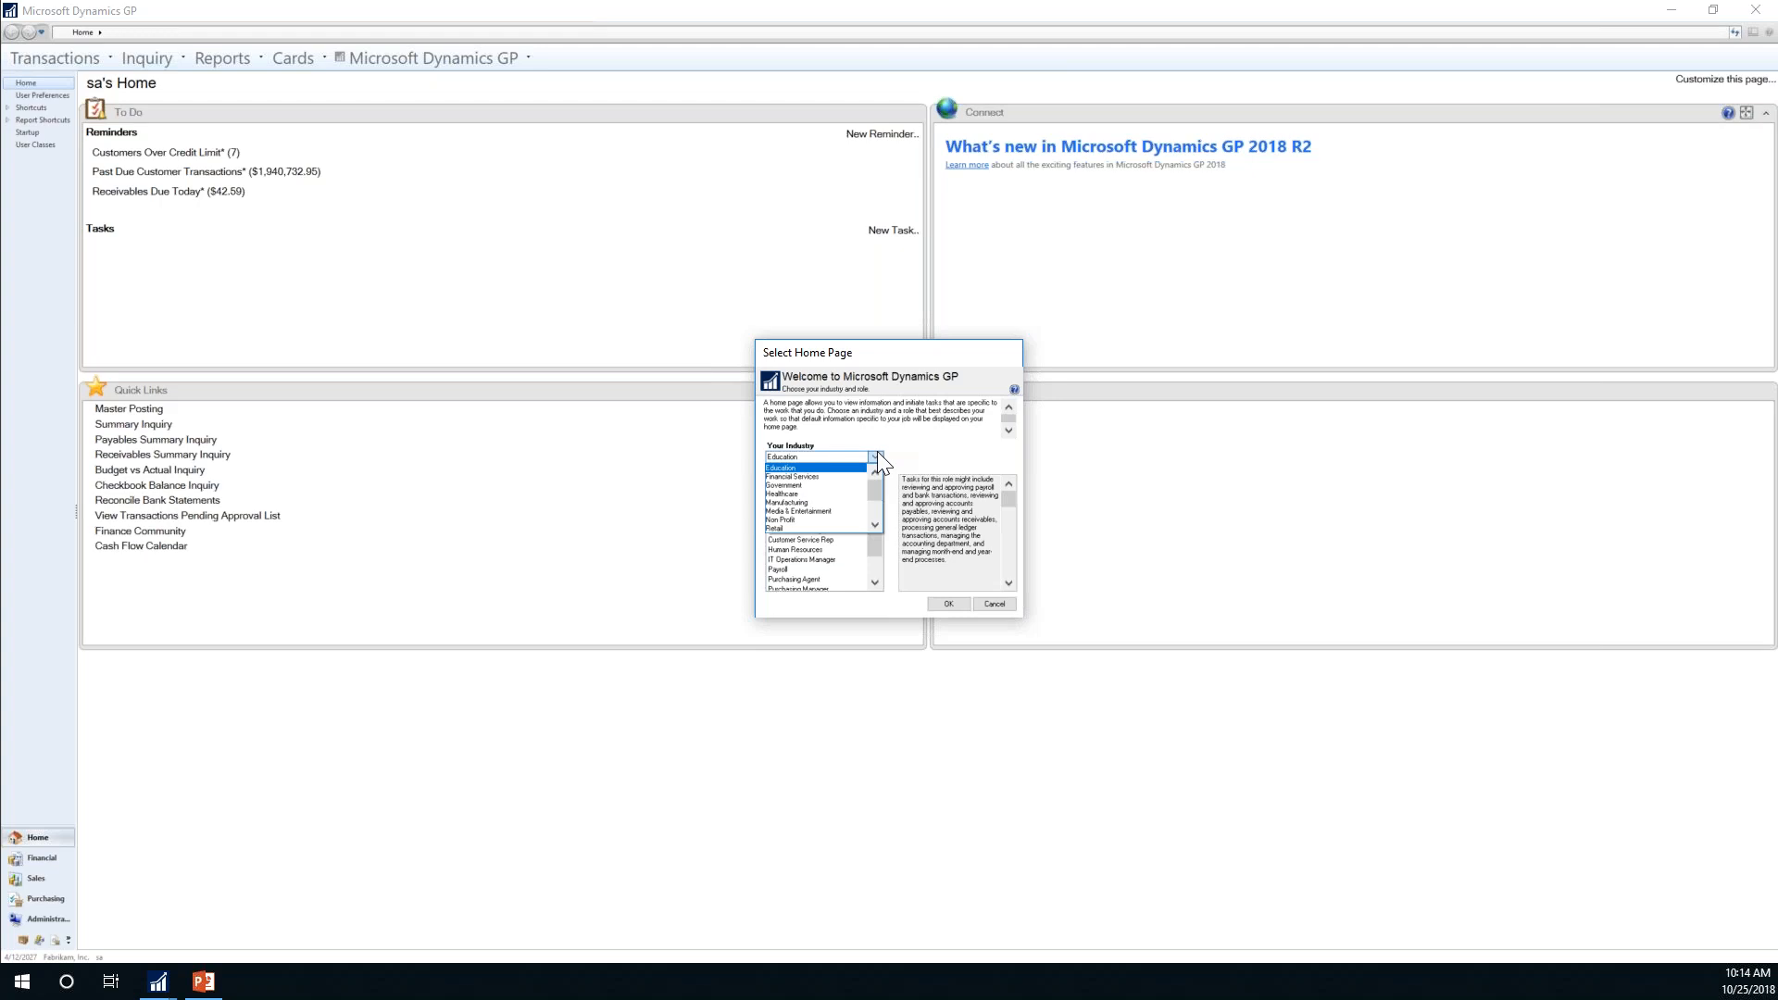
click(793, 493)
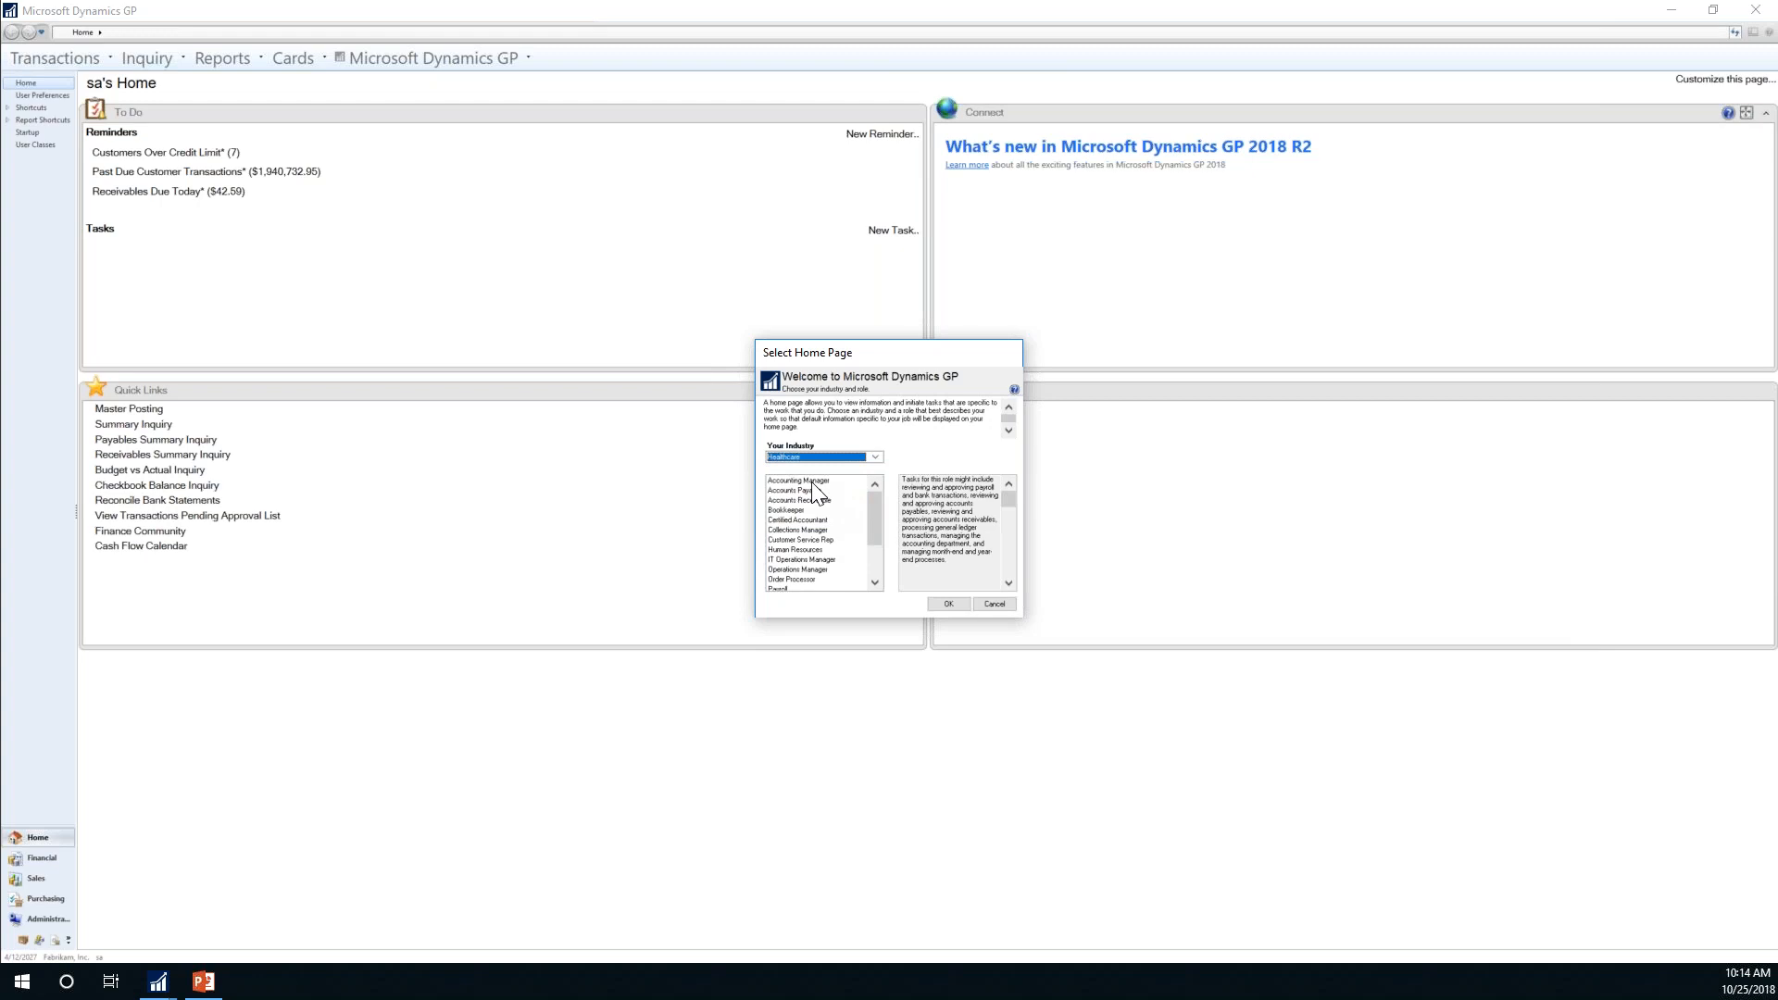
click(811, 480)
click(951, 603)
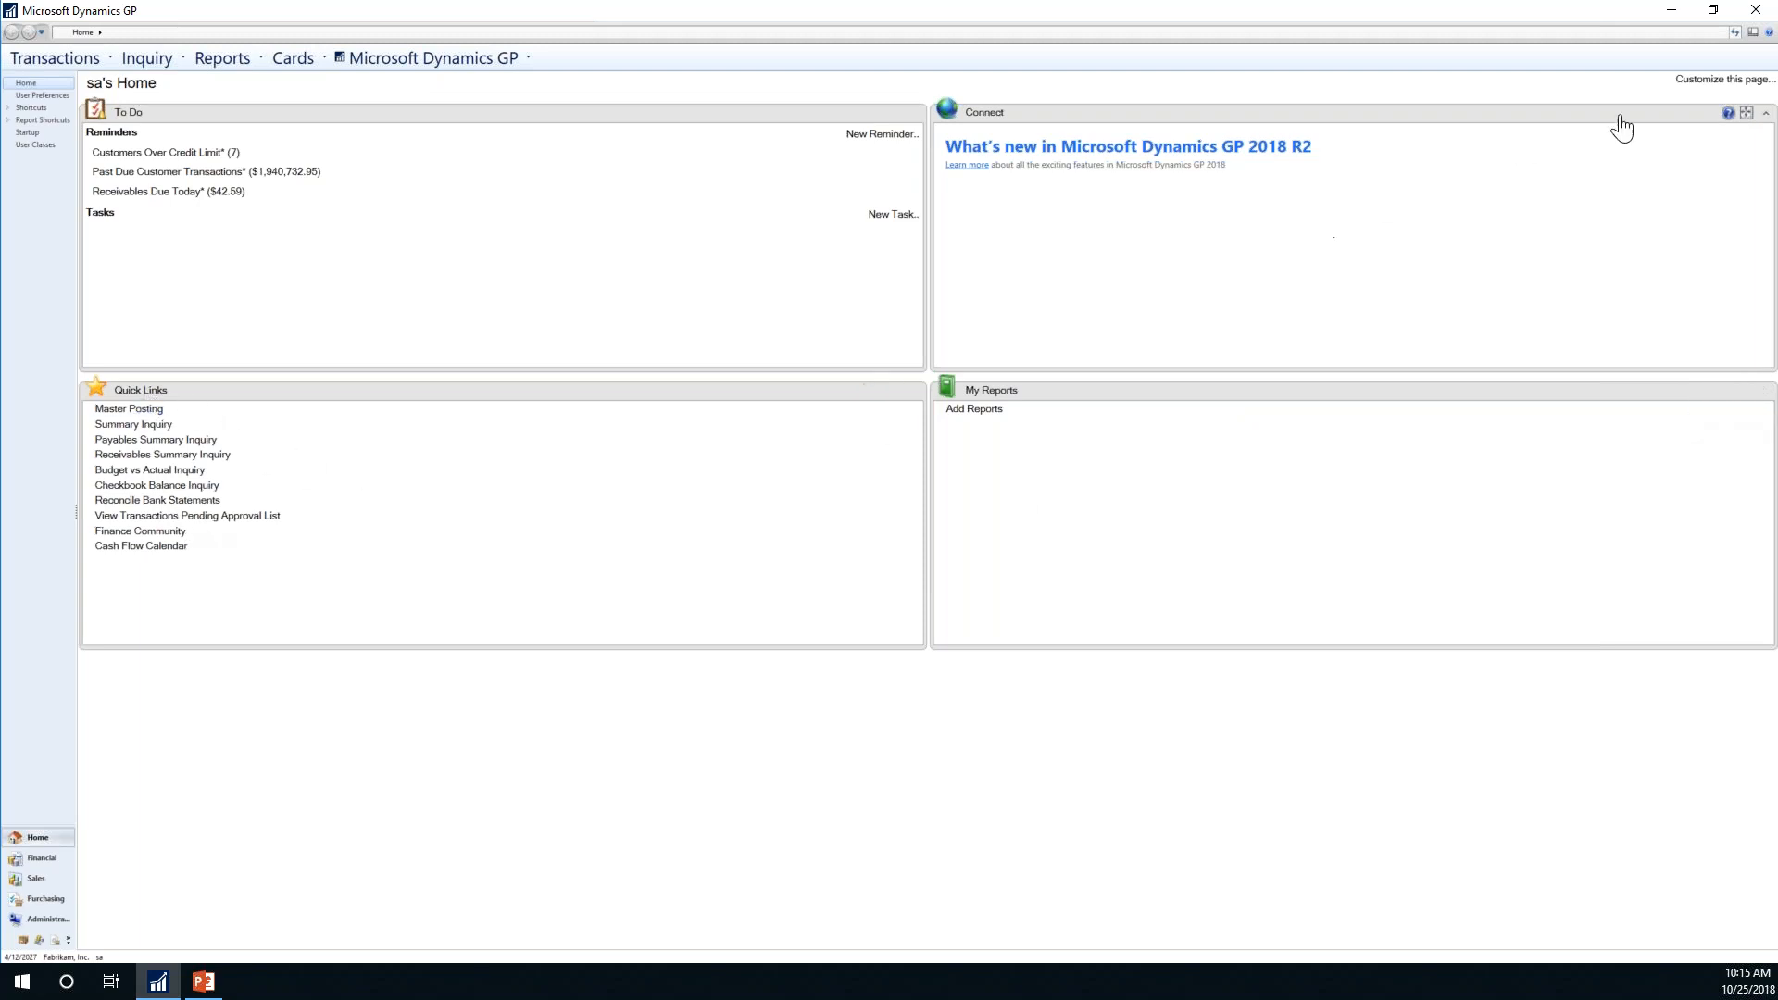
click(1732, 81)
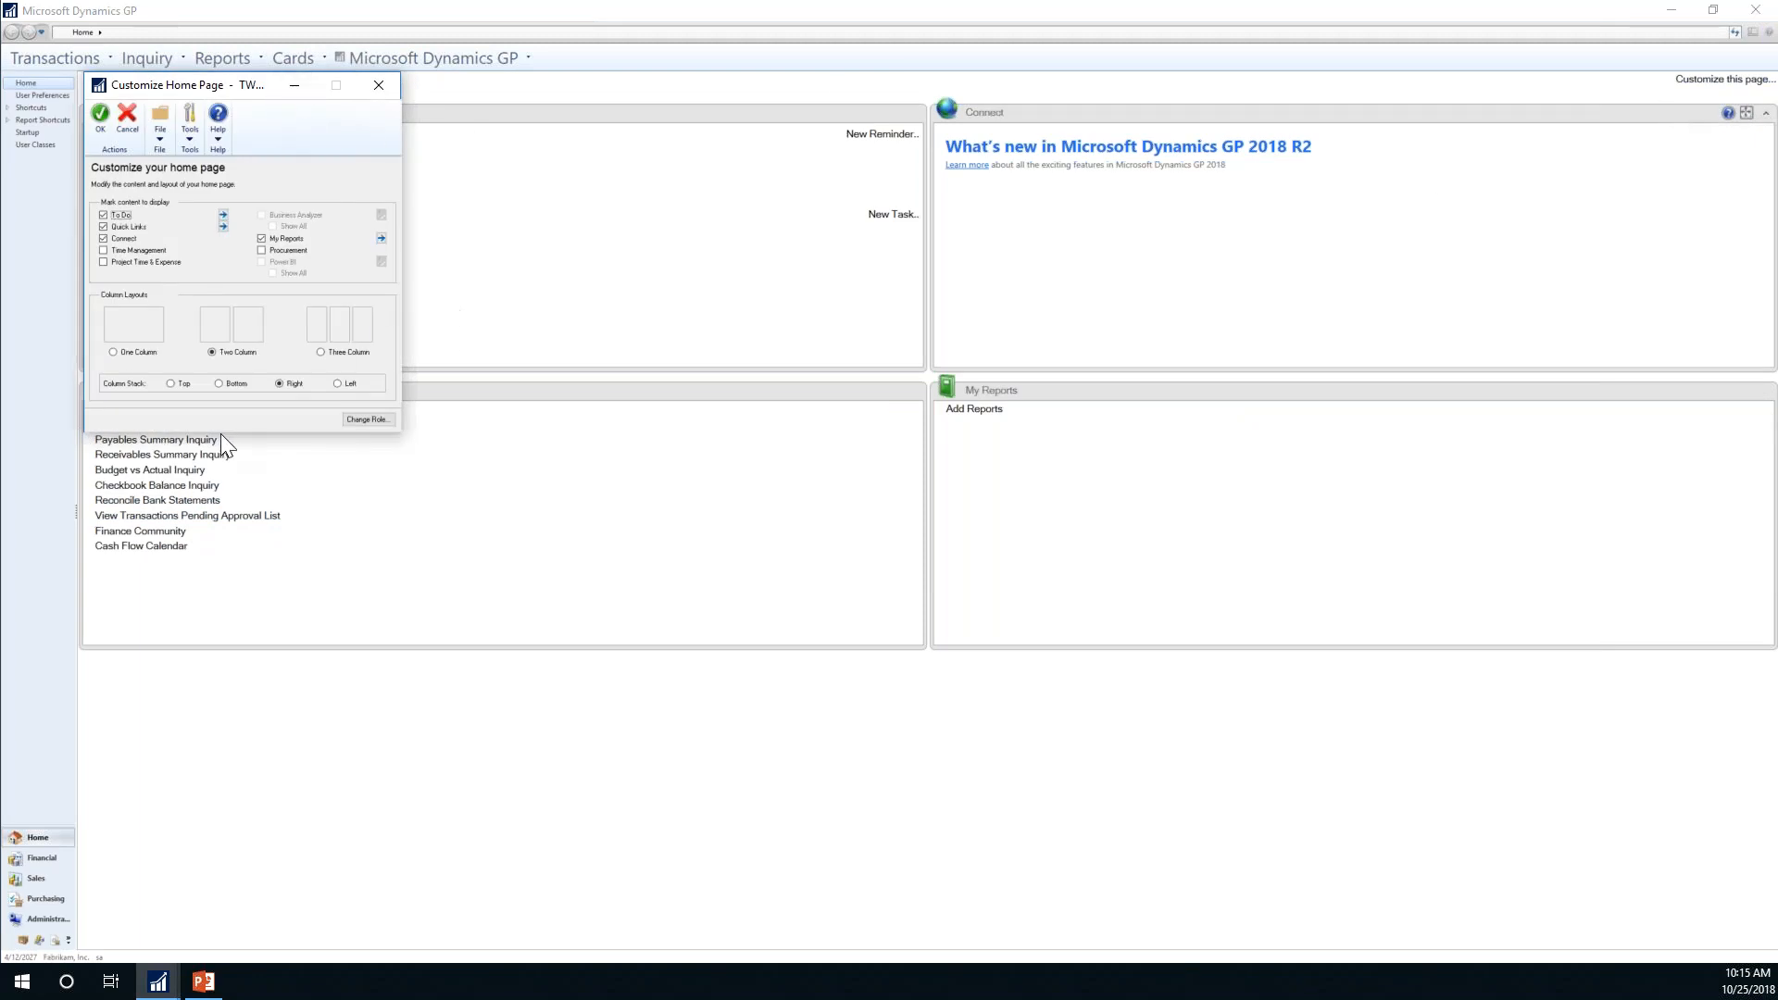
drag(121, 82, 719, 195)
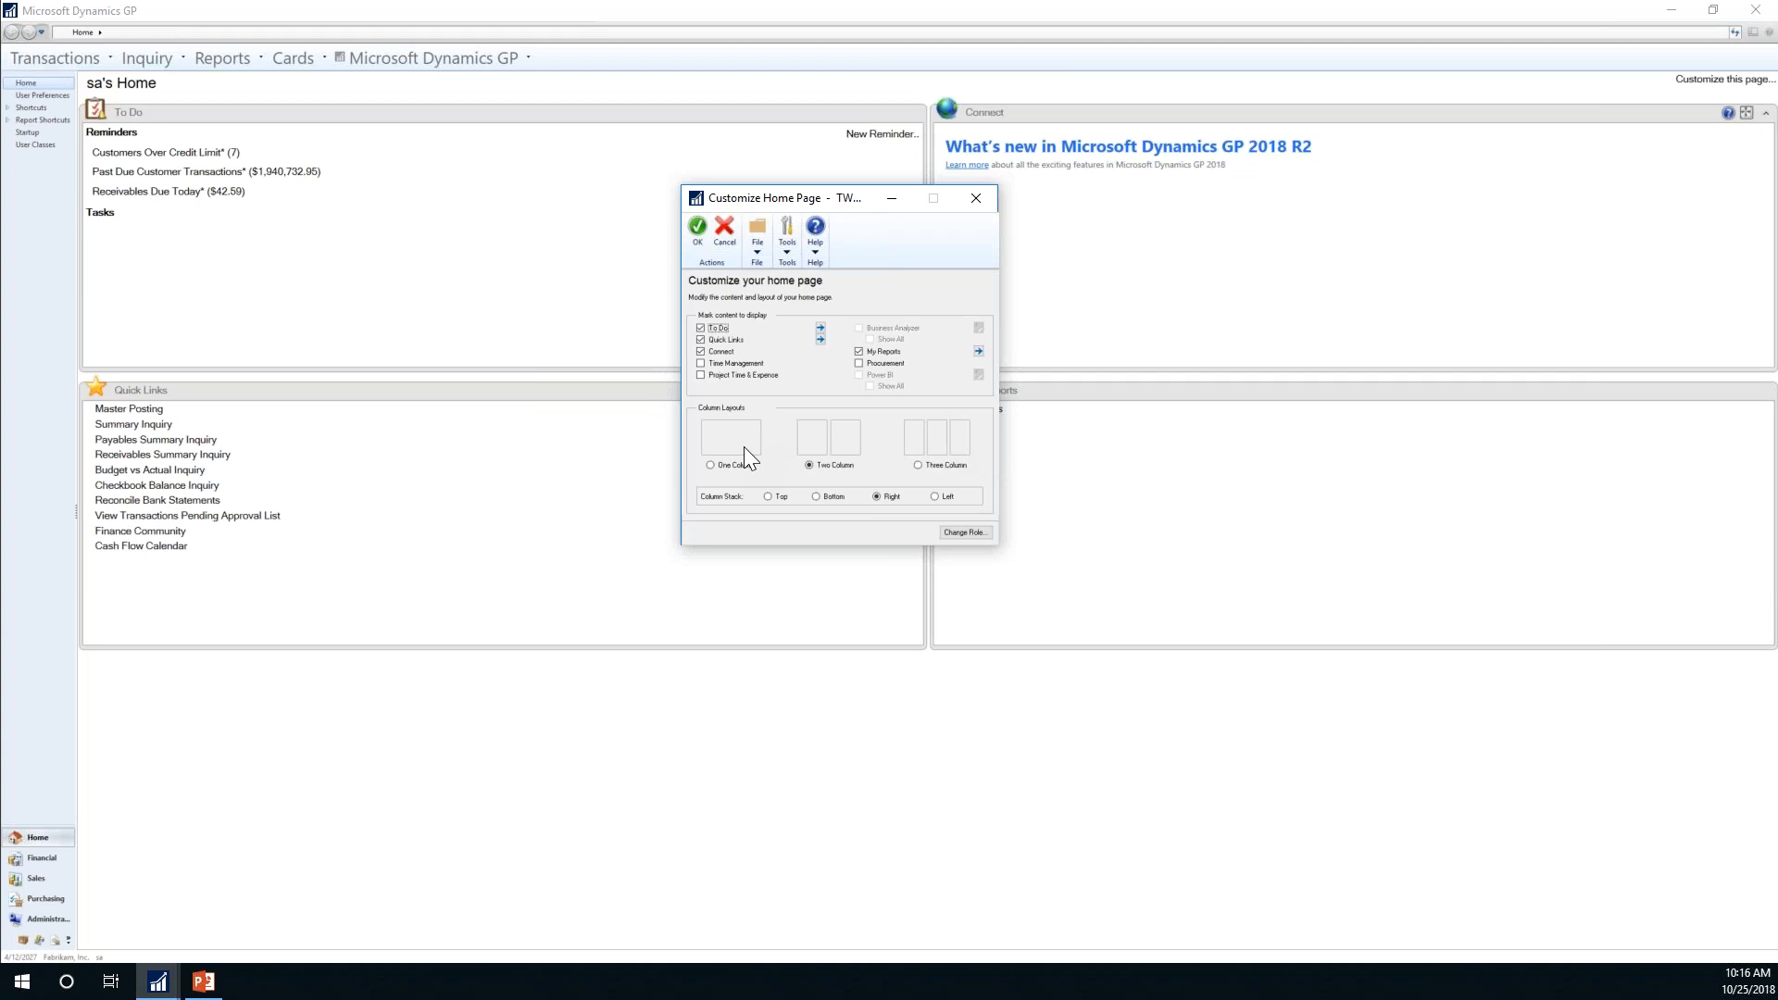
click(697, 234)
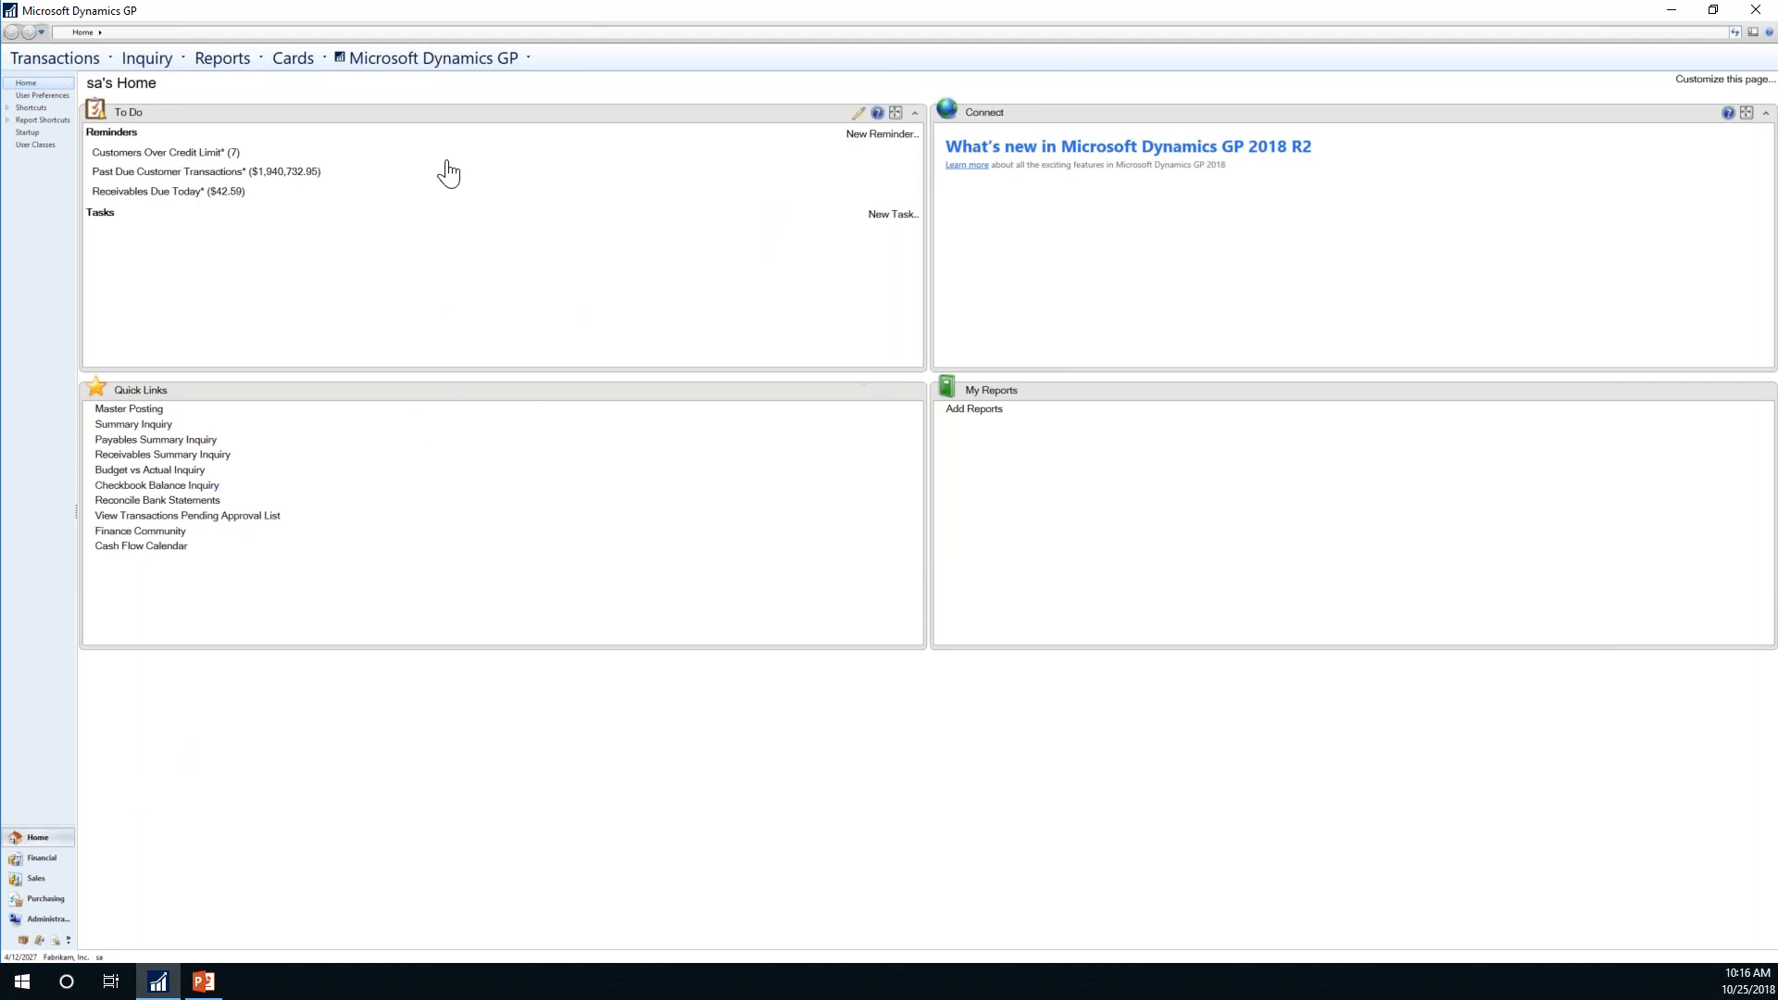
click(467, 63)
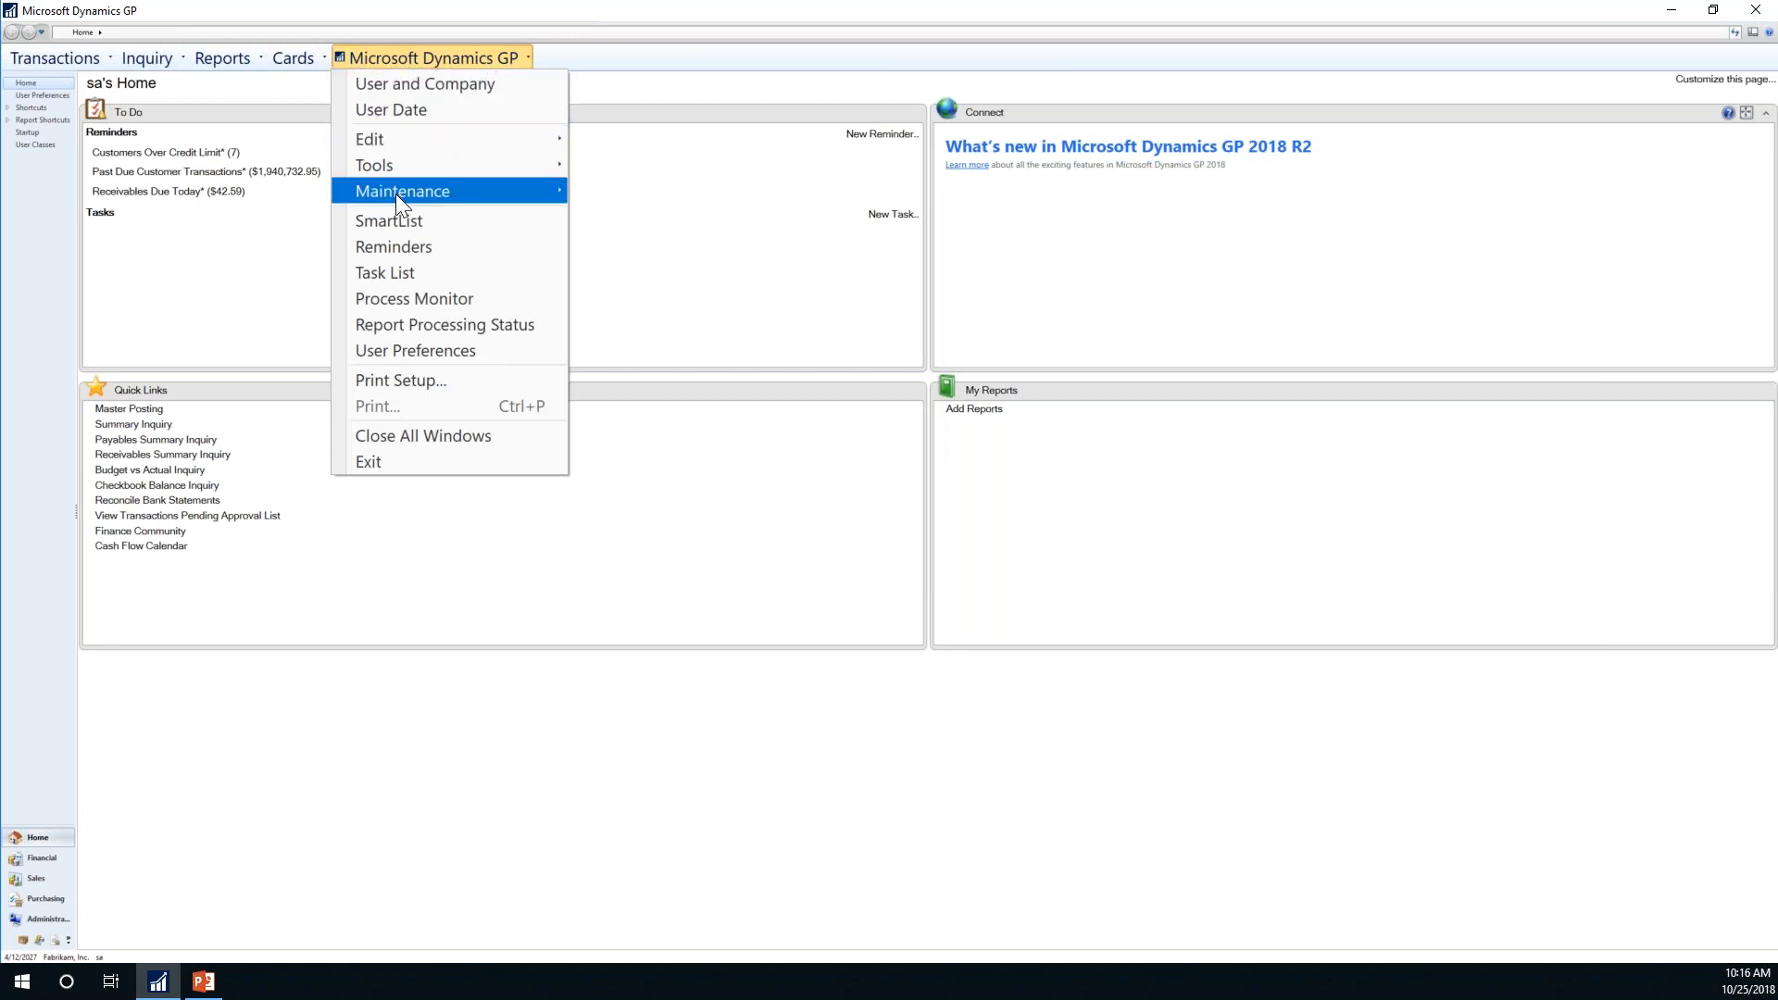
mouse_move(396, 193)
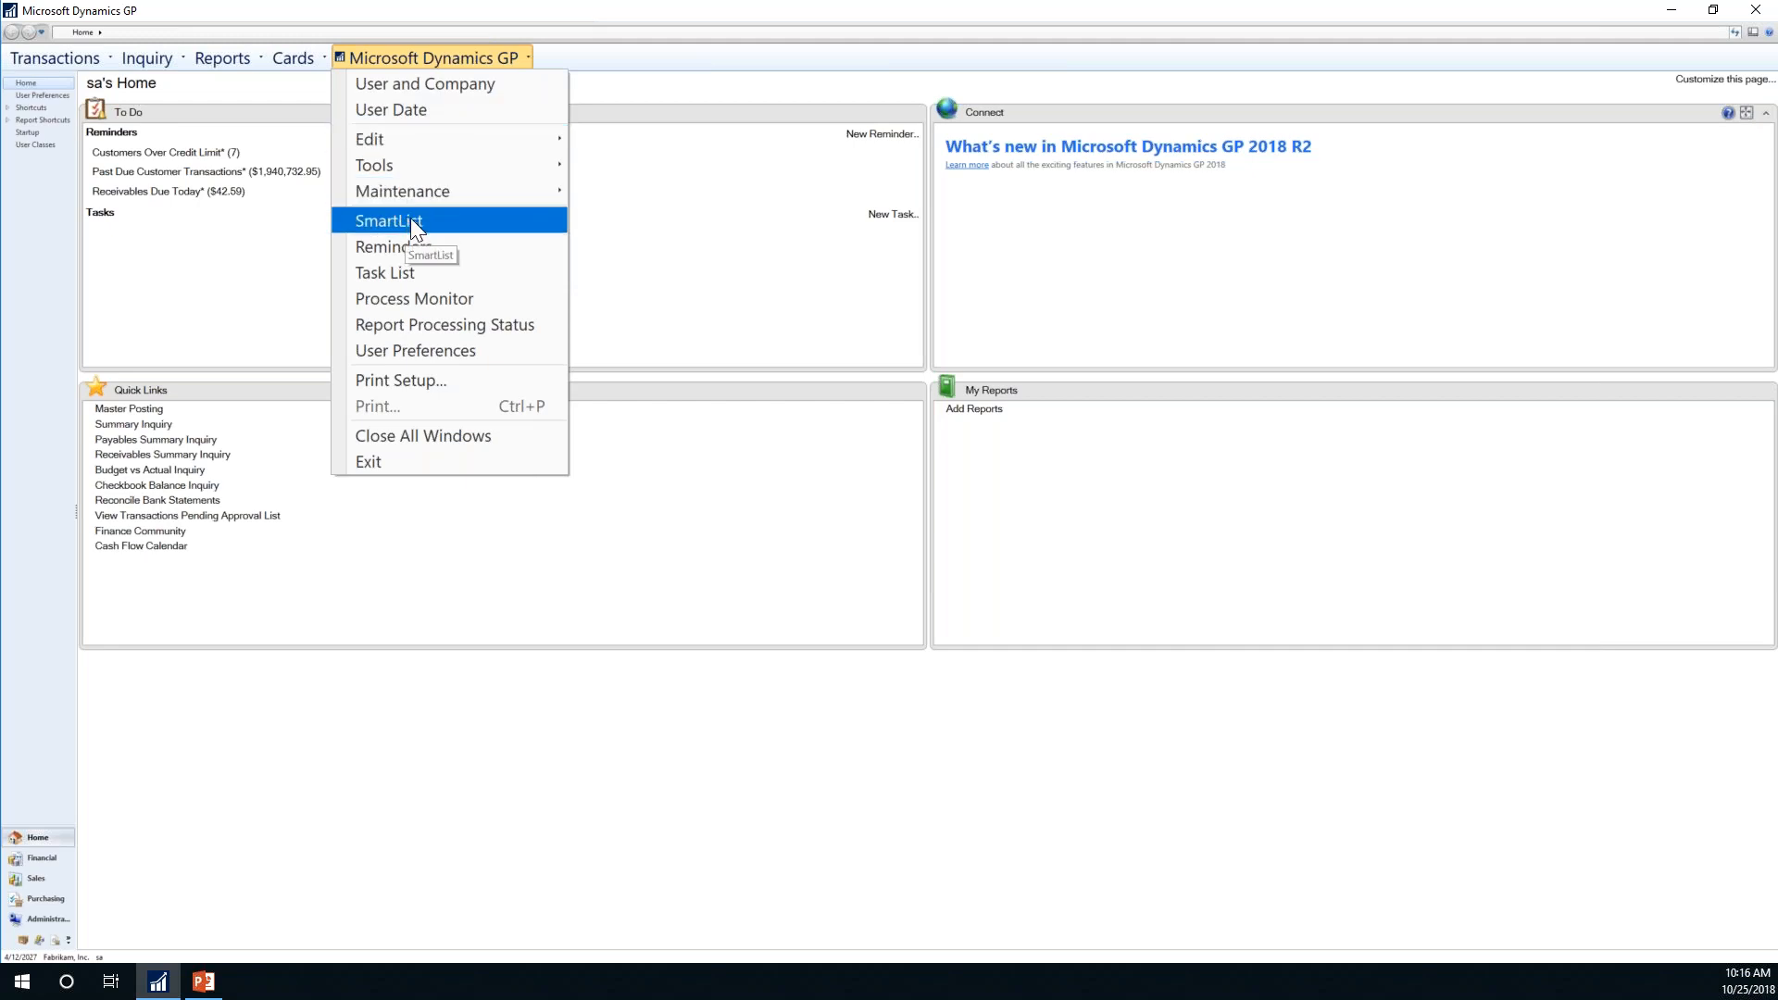
click(71, 54)
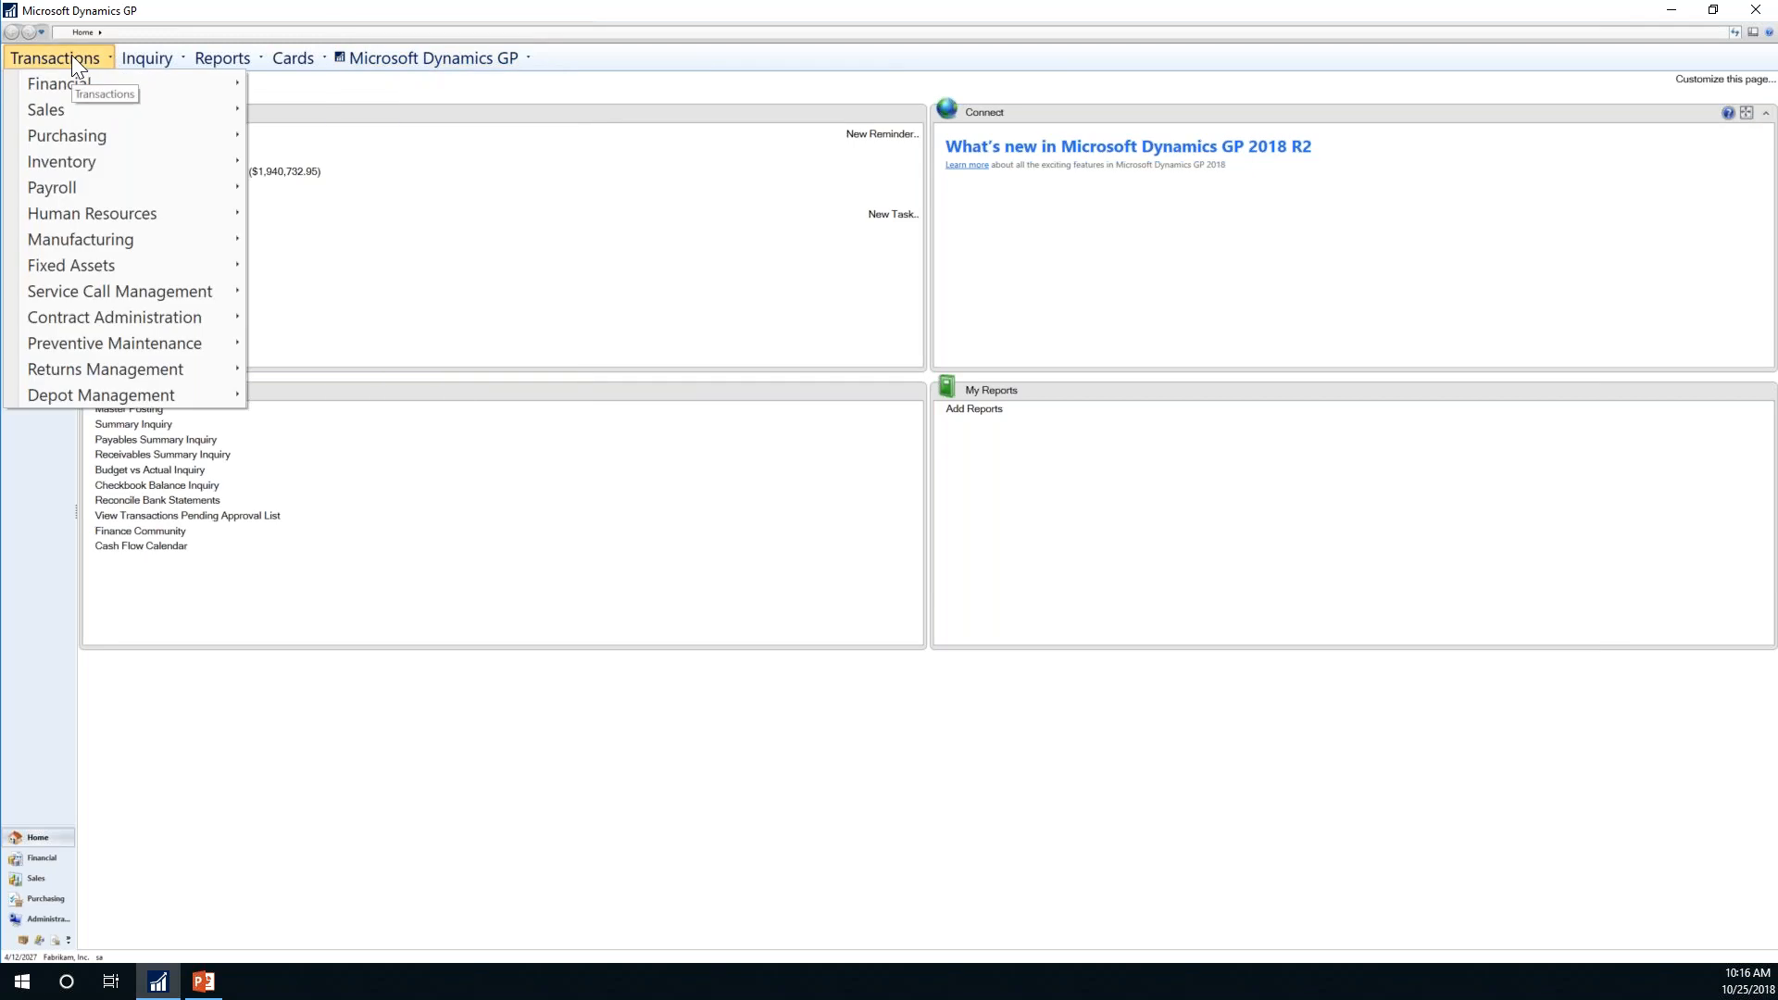
mouse_move(87, 141)
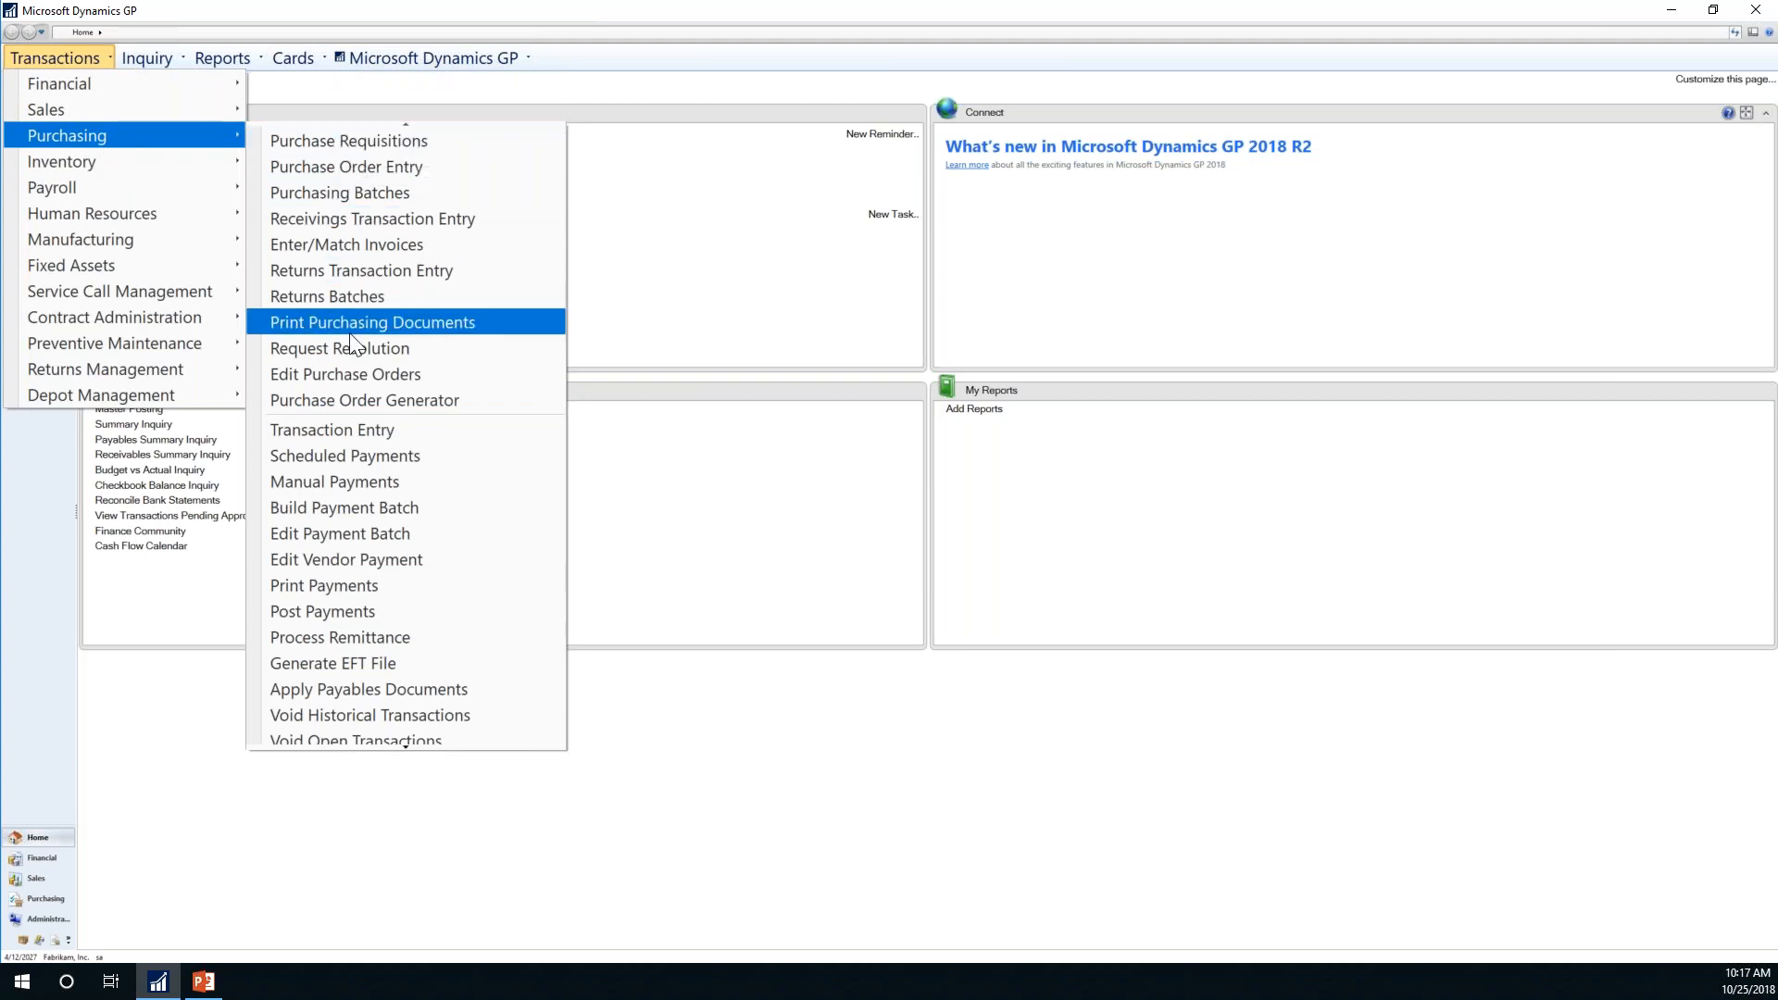
click(622, 191)
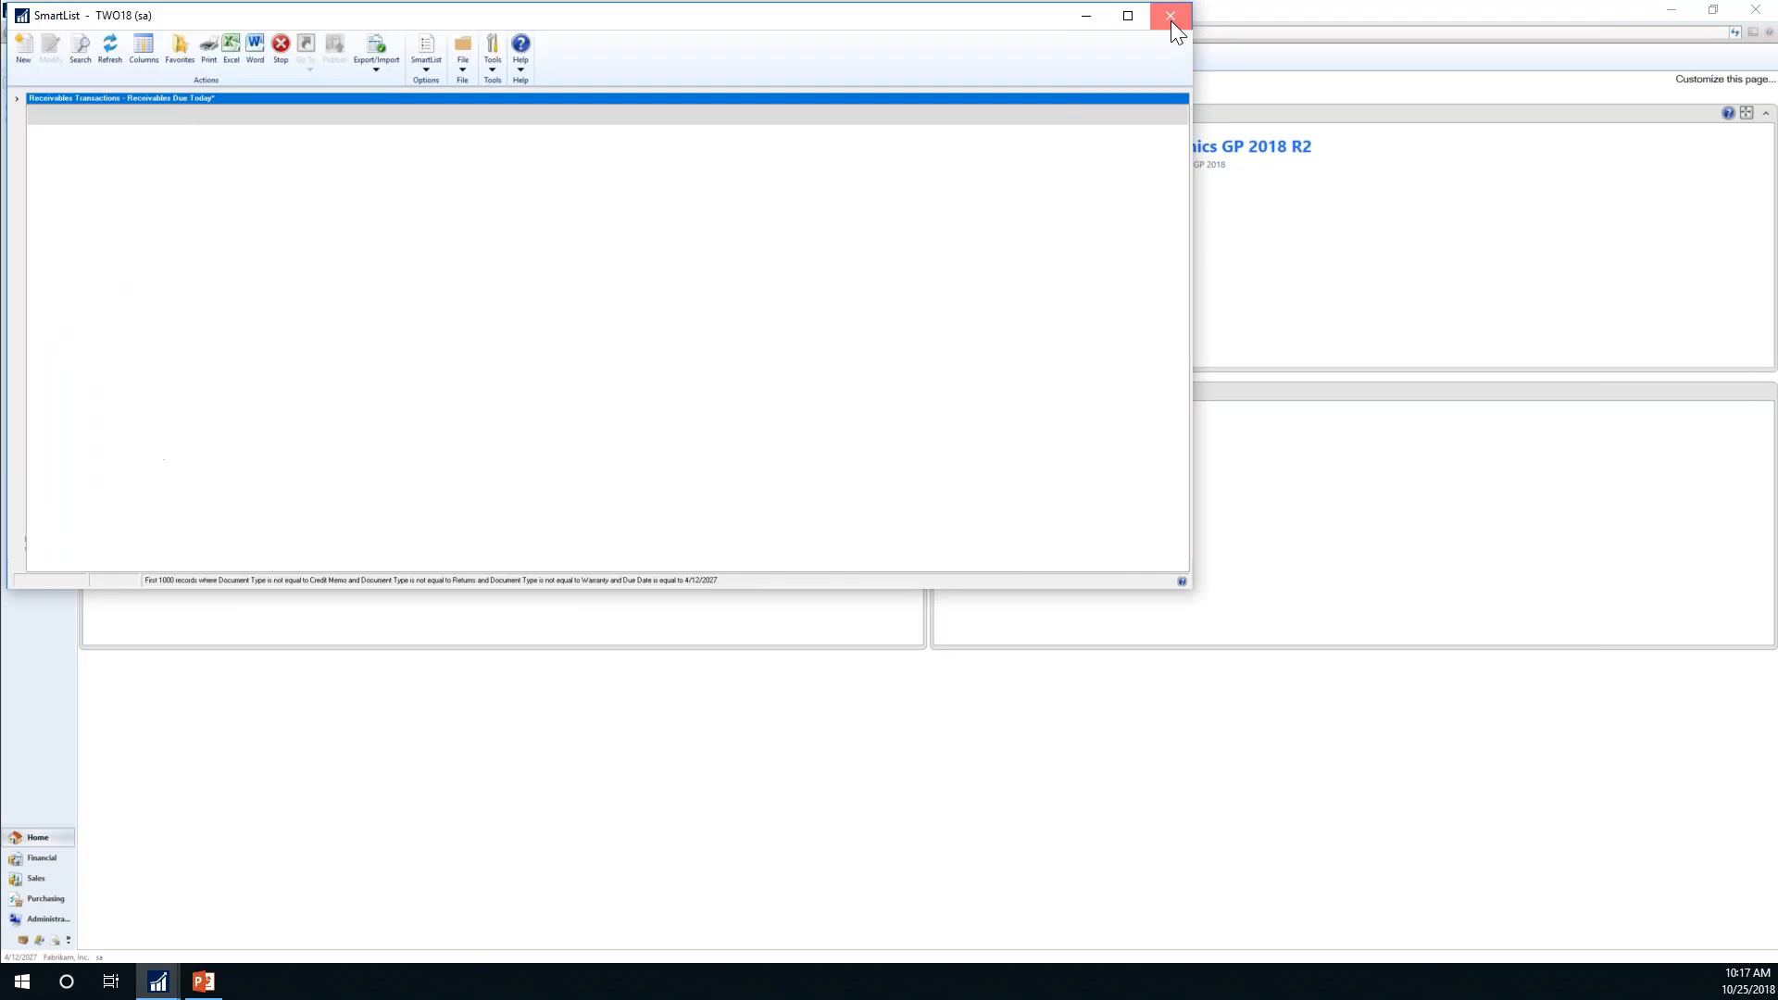
click(1171, 17)
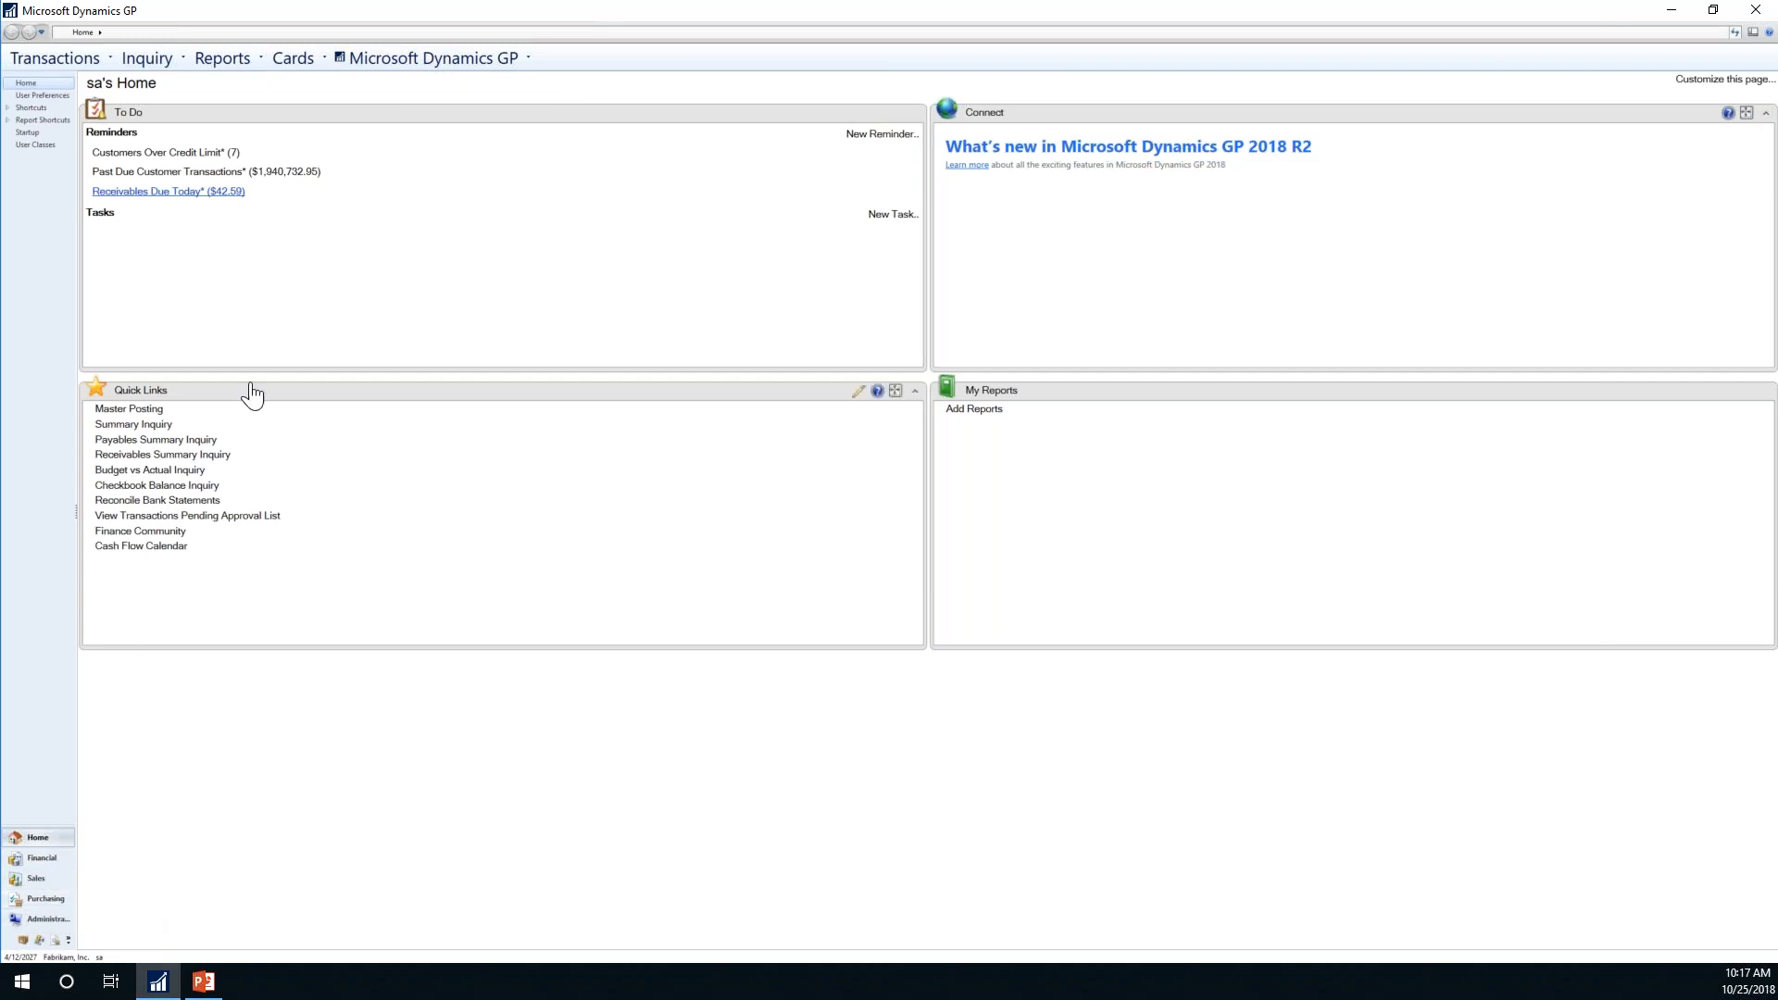
click(76, 58)
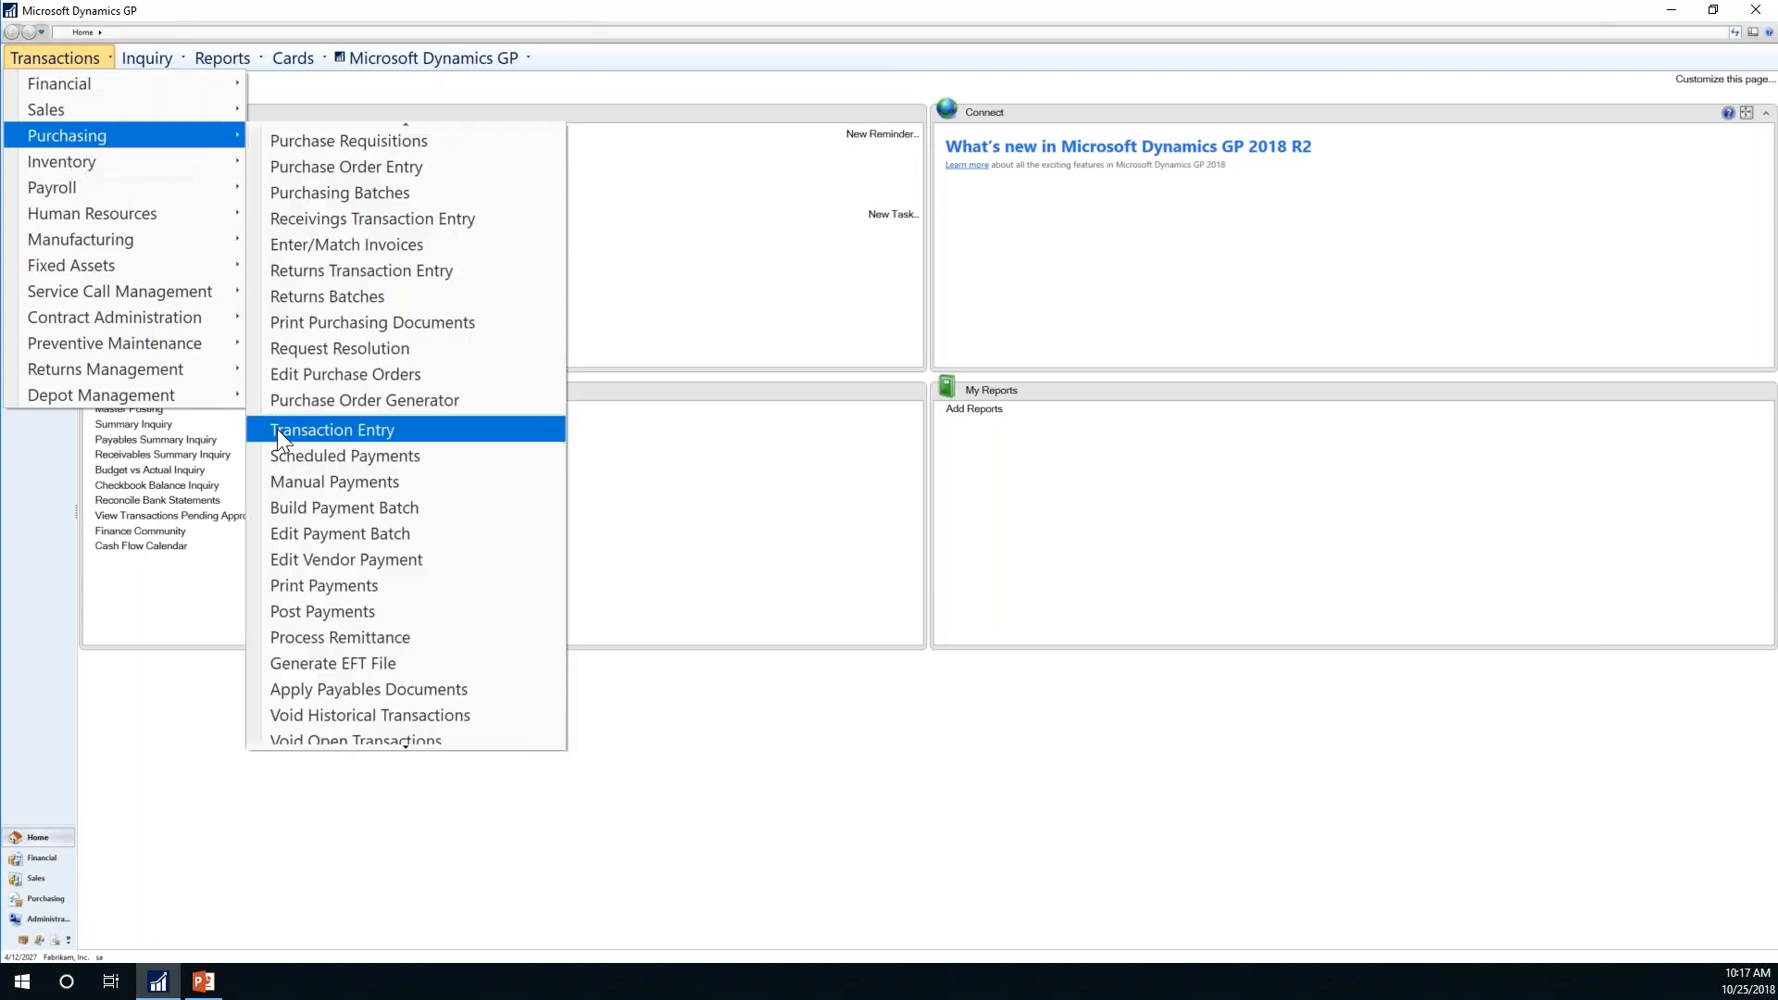
click(327, 714)
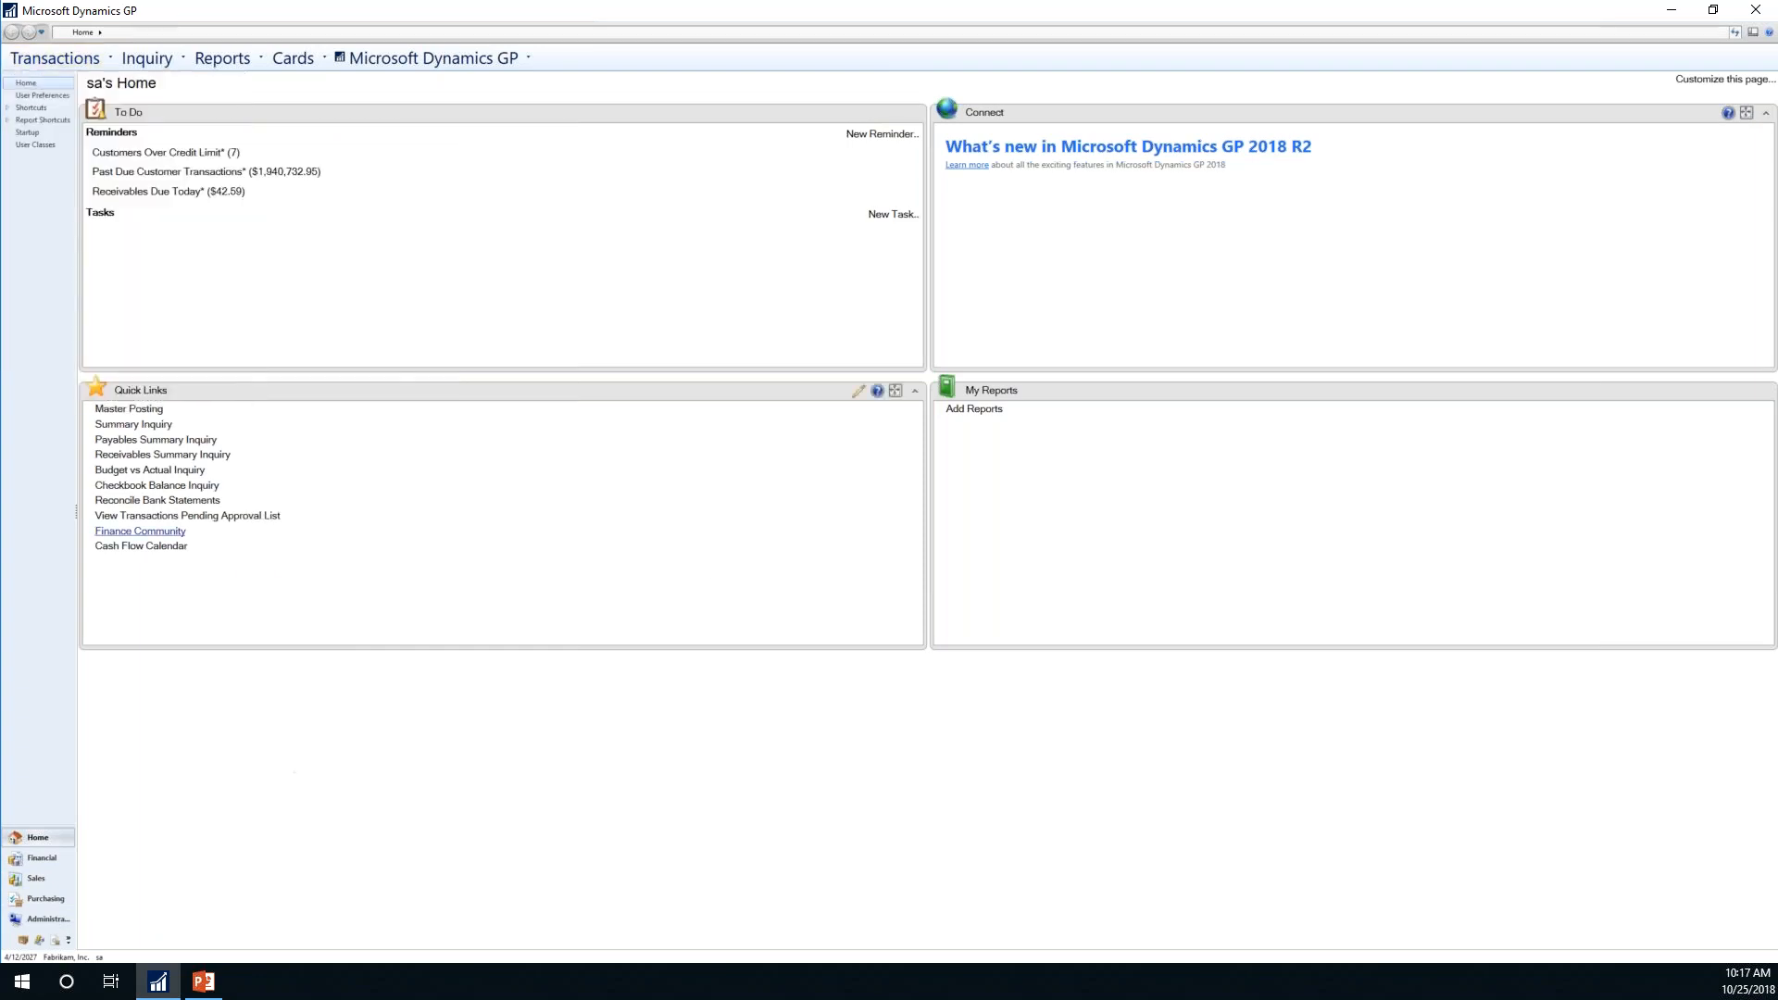
Step: Bring the main window forward and go to the Purchasing area page
click(32, 898)
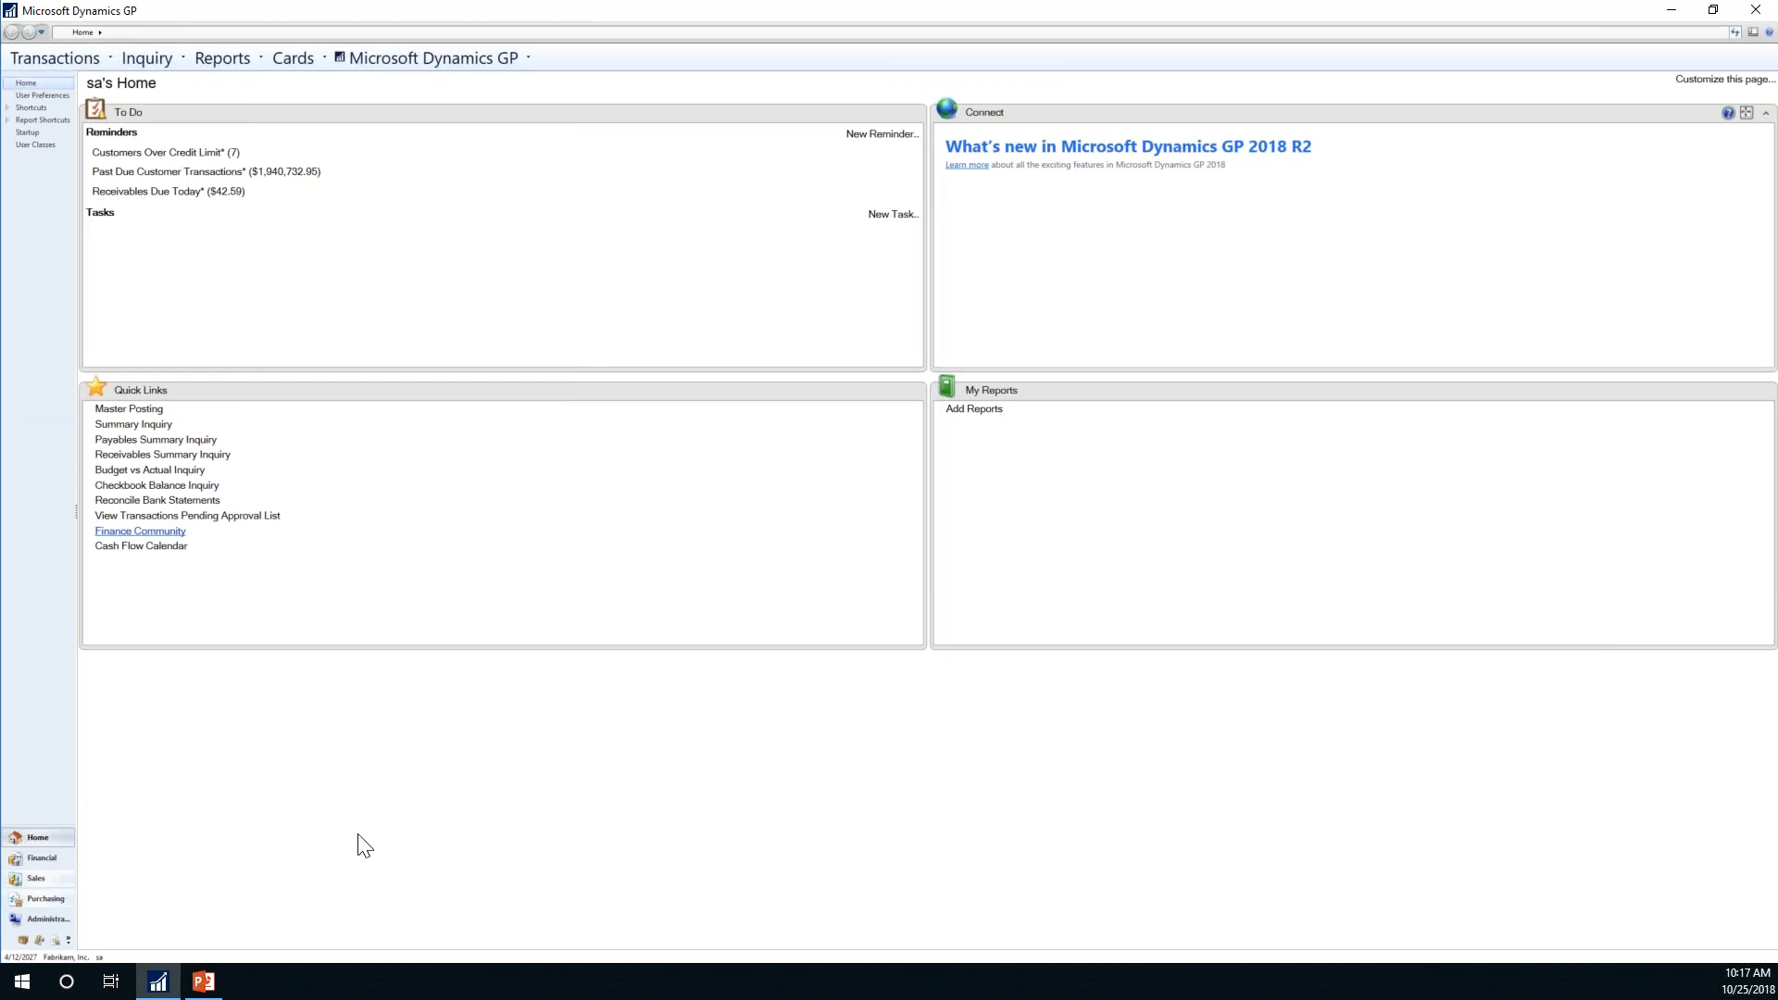
click(53, 902)
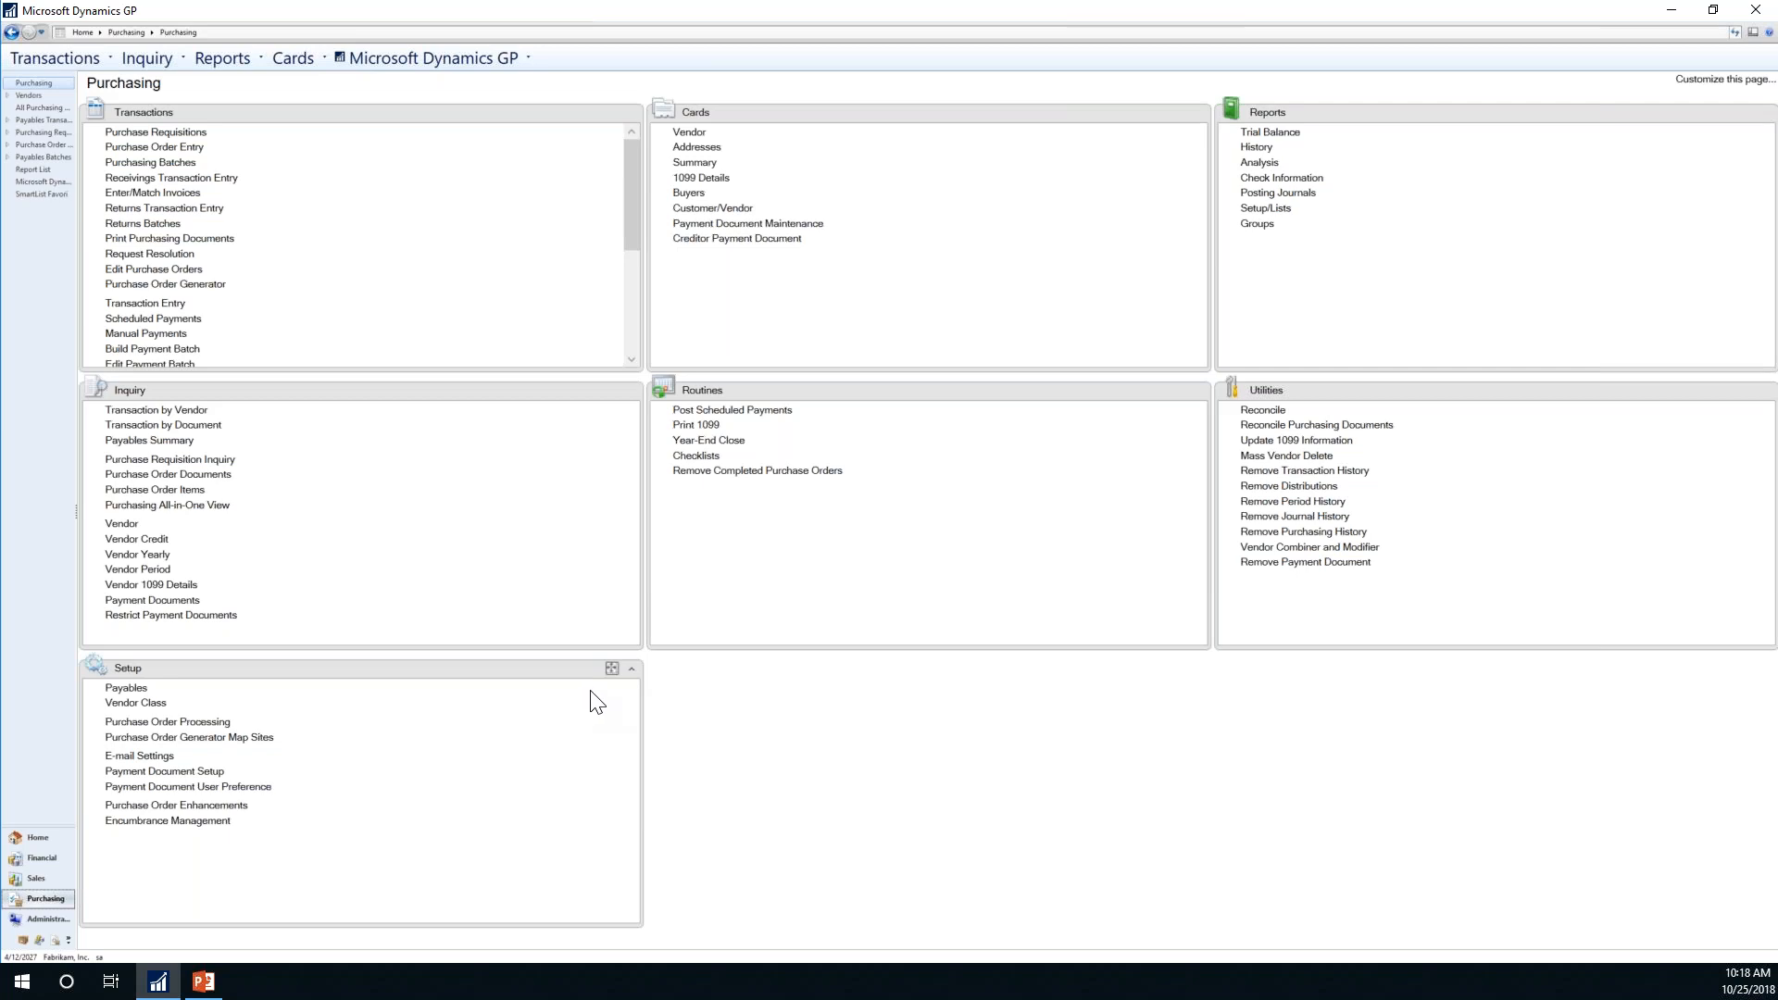
Step: Move Utilities below Routines, Inquiry beside Transactions, Cards to the right column, Routines to the bottom
click(1461, 404)
drag(1461, 404, 876, 709)
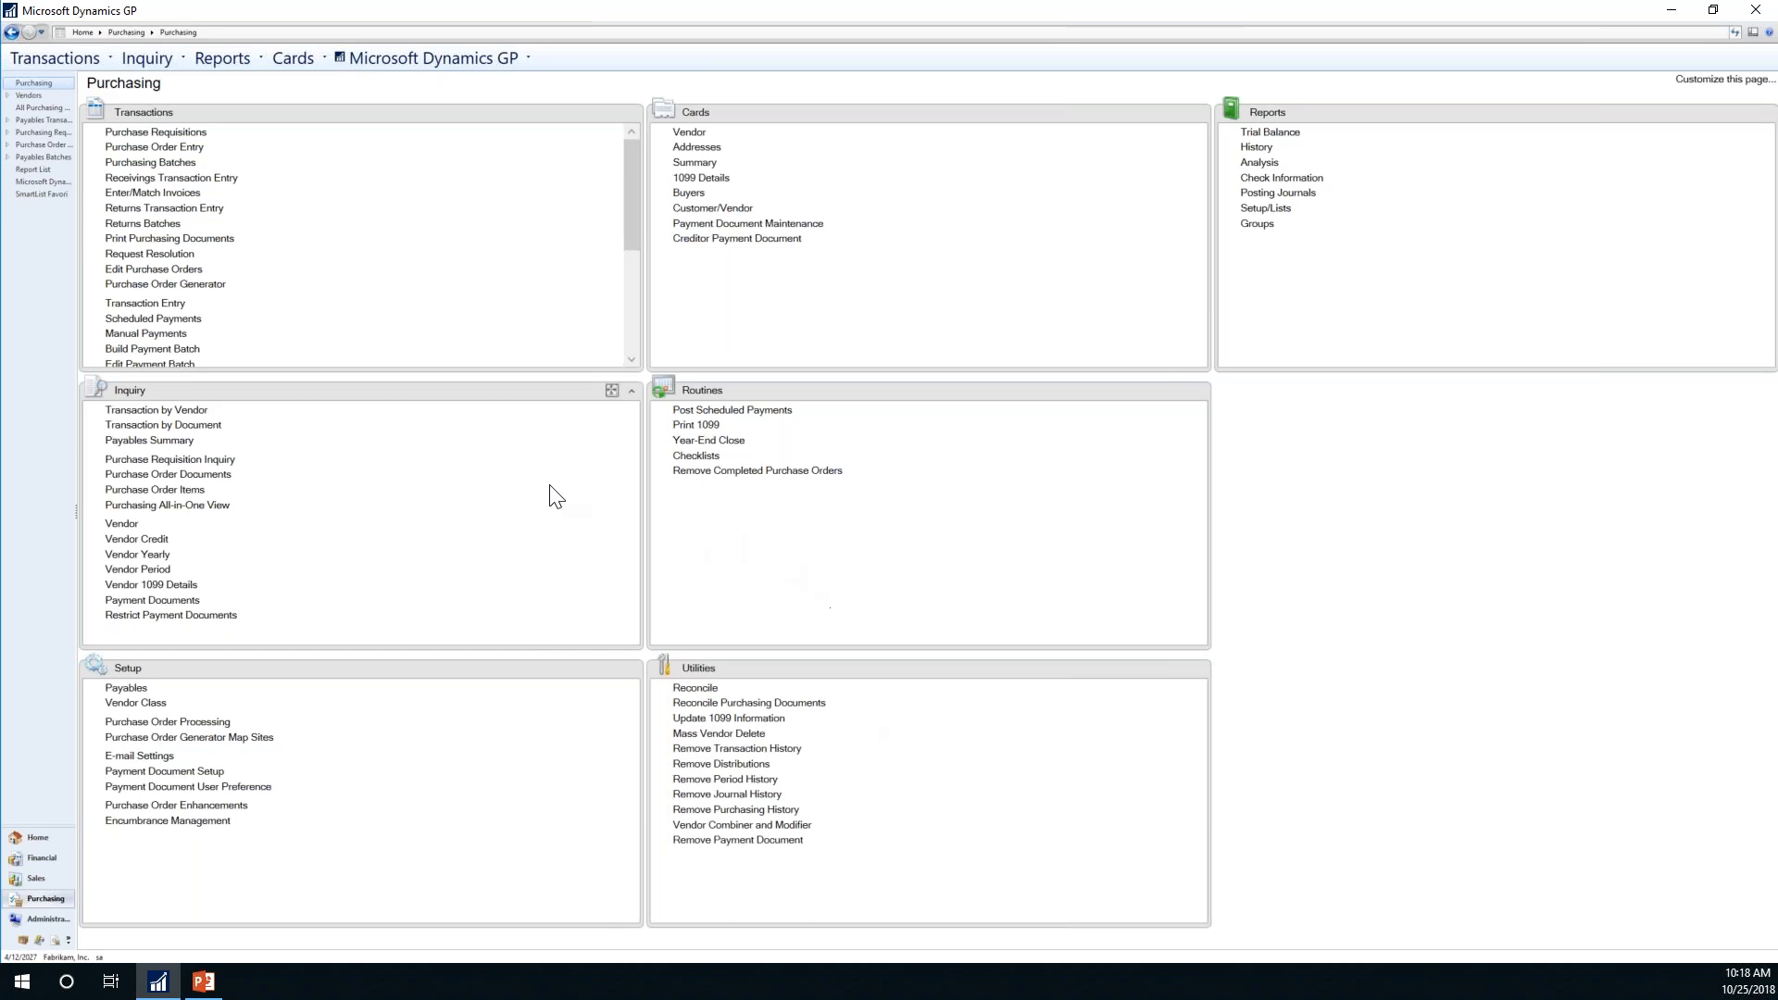
drag(428, 406, 980, 135)
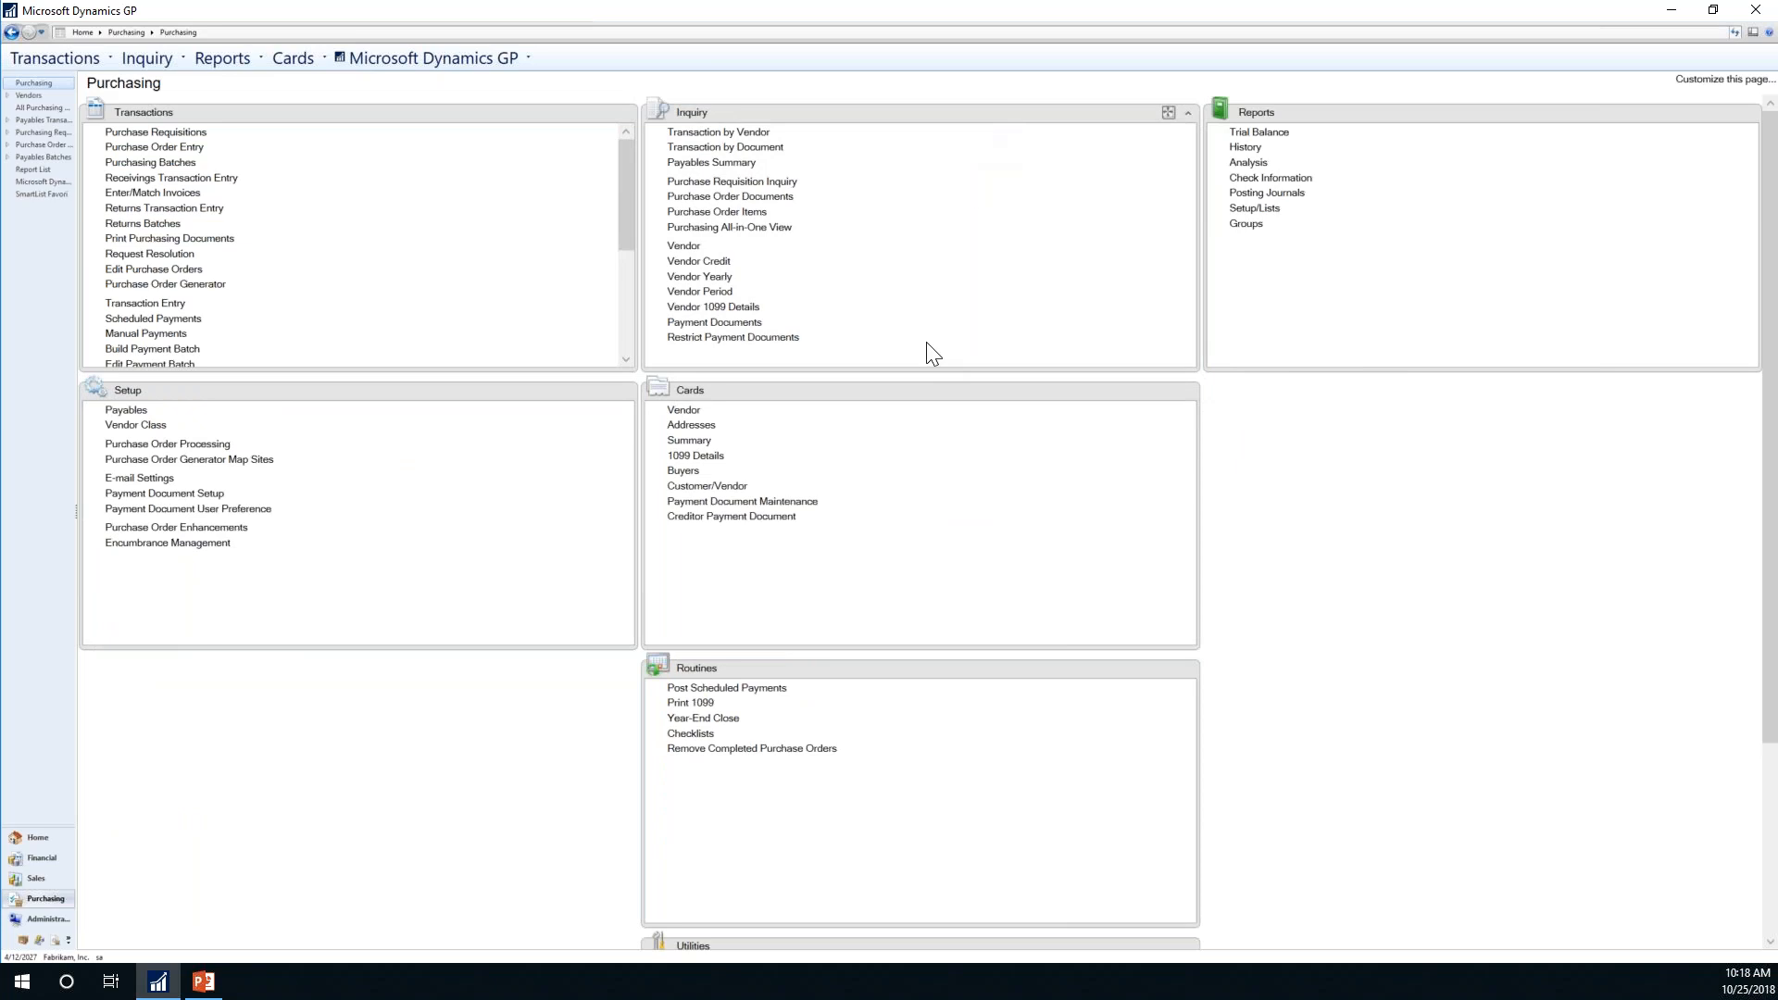
drag(861, 405, 1429, 391)
drag(800, 397, 885, 640)
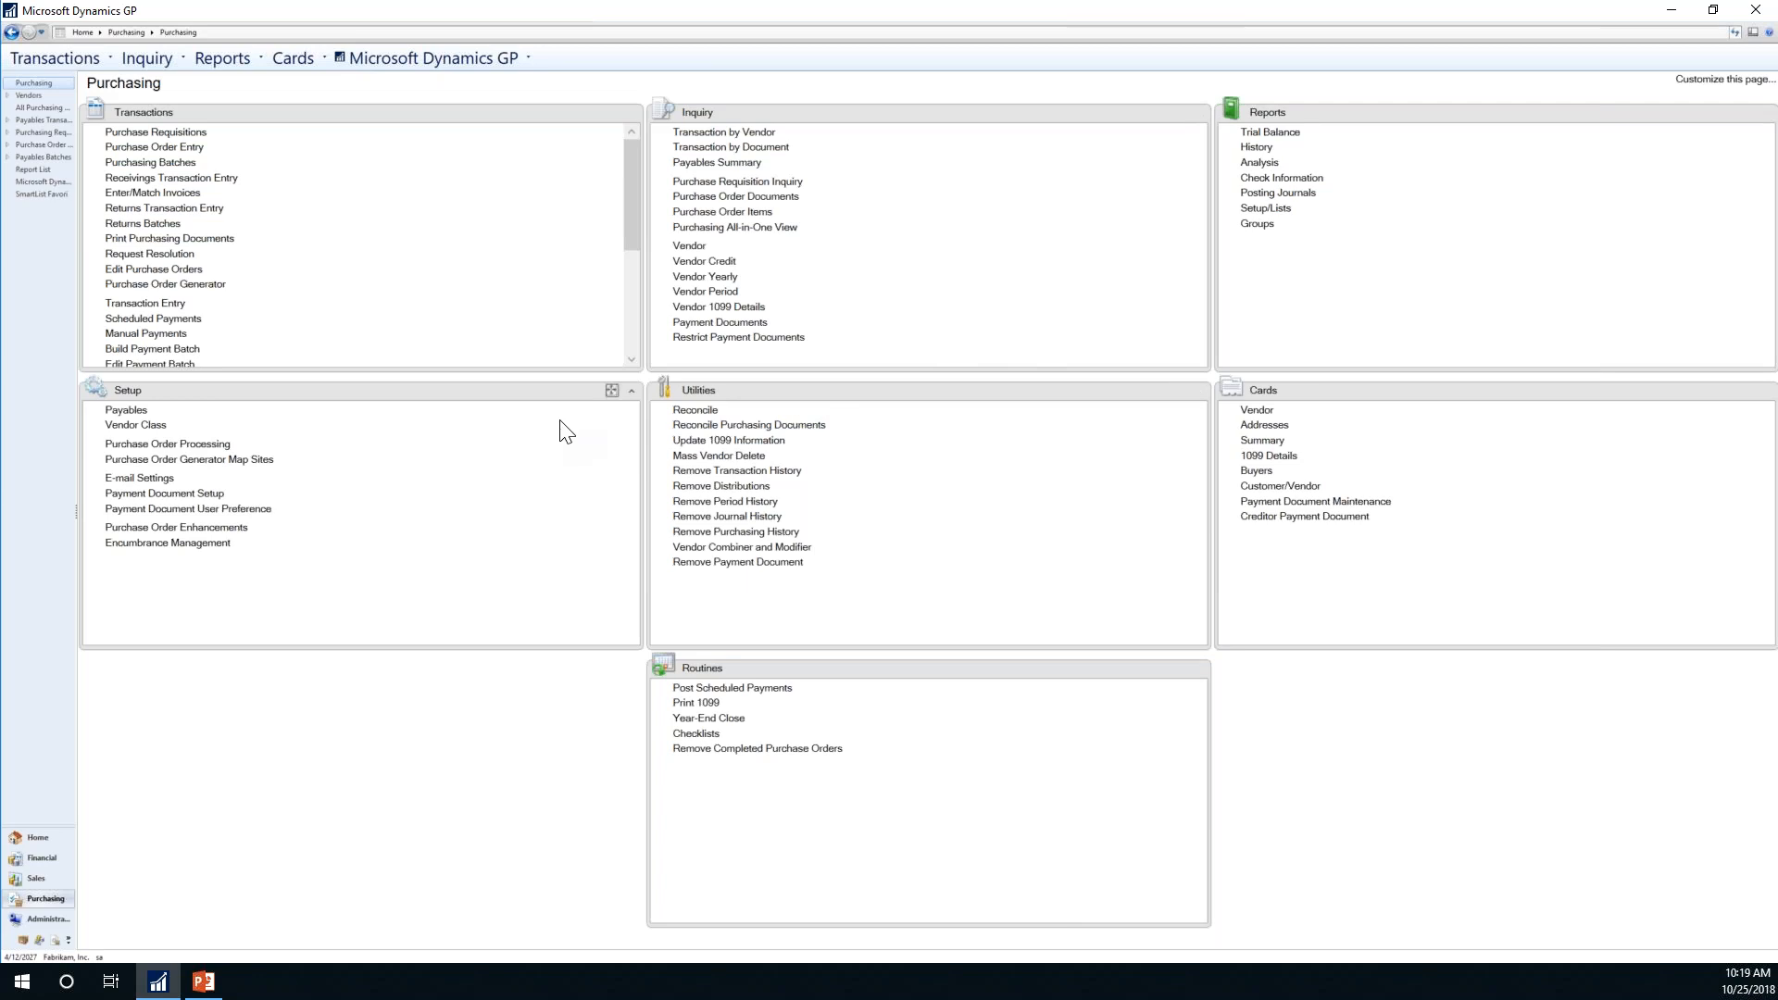
Step: On the Sales page, move Cards into the left column and Inquiry to the middle column's top
click(31, 876)
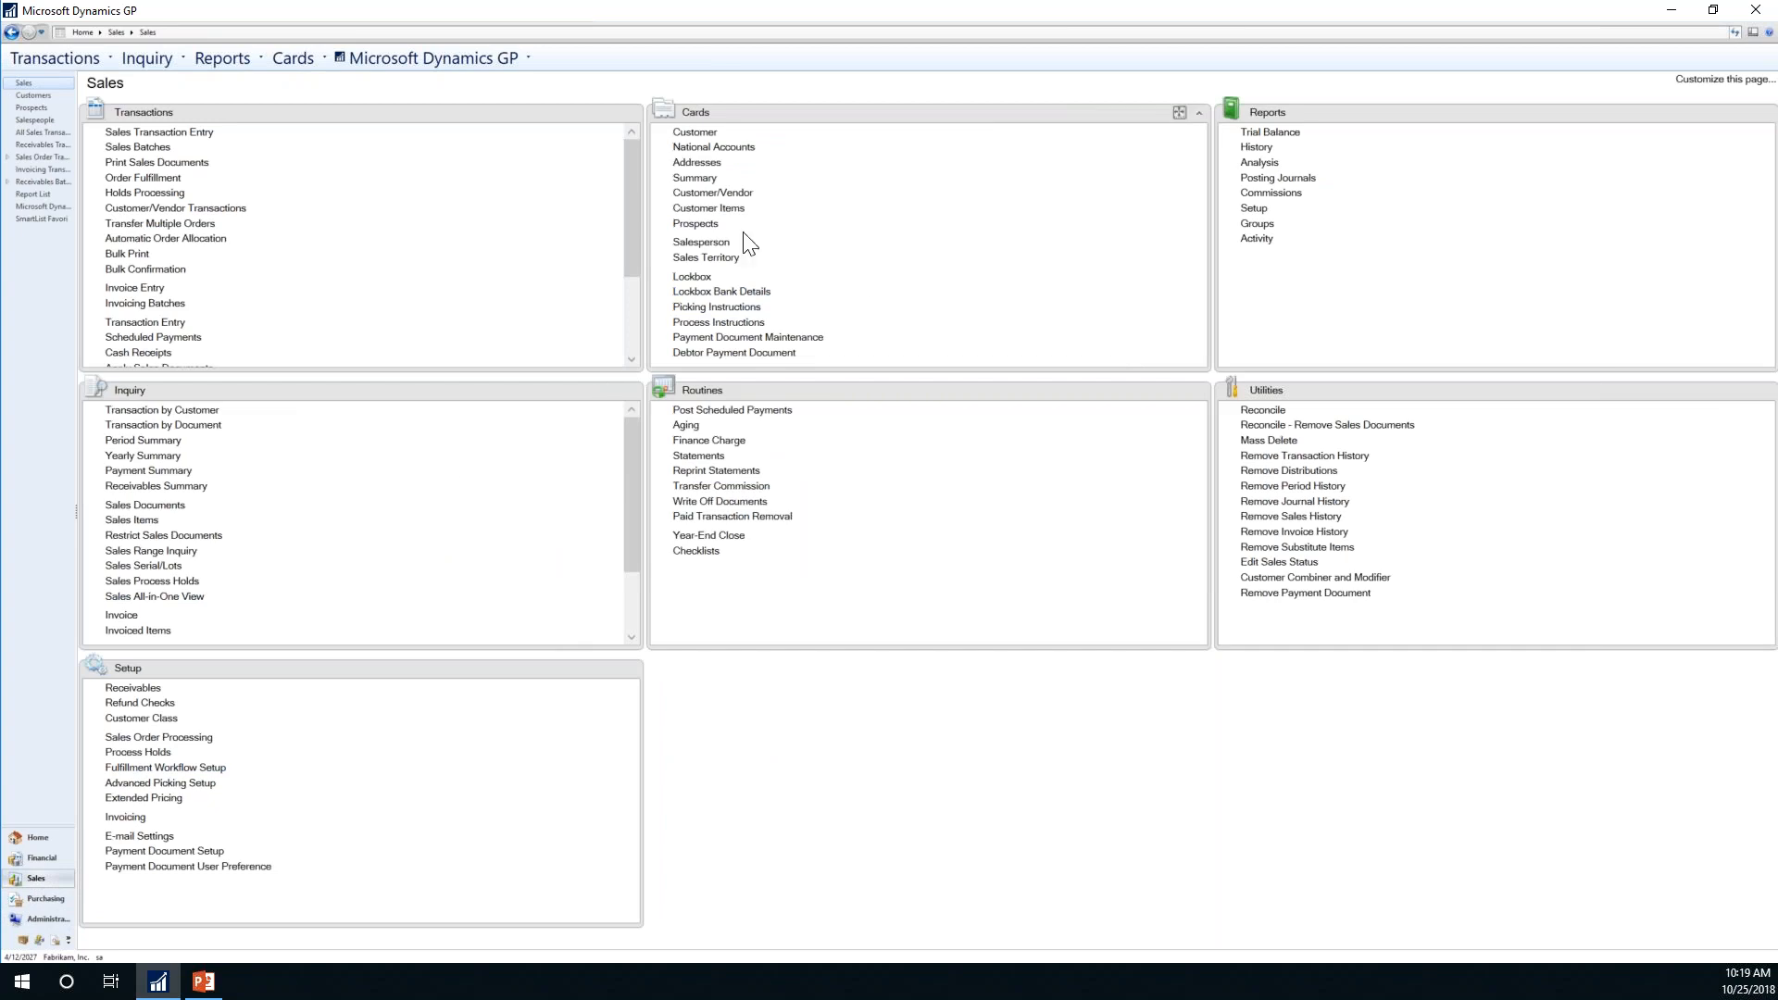
drag(964, 115, 389, 463)
drag(419, 661, 974, 120)
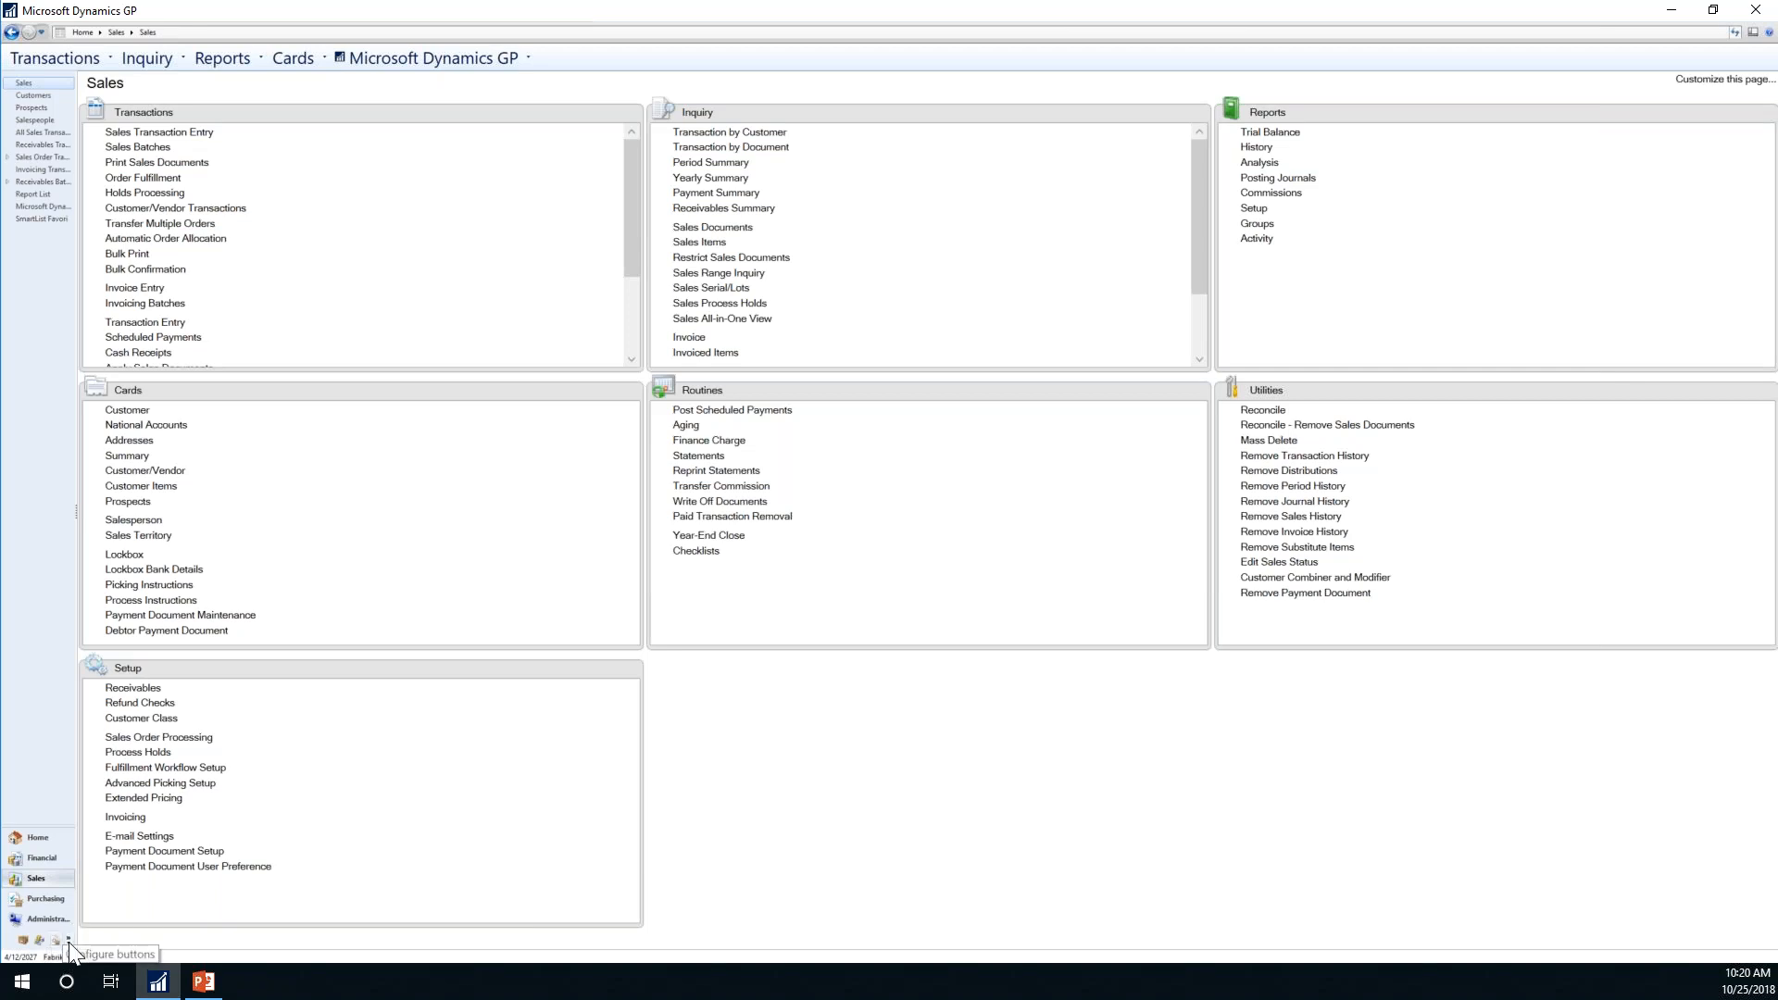
Step: Open Navigation Pane Options from the configure buttons menu, then close it unchanged
click(71, 937)
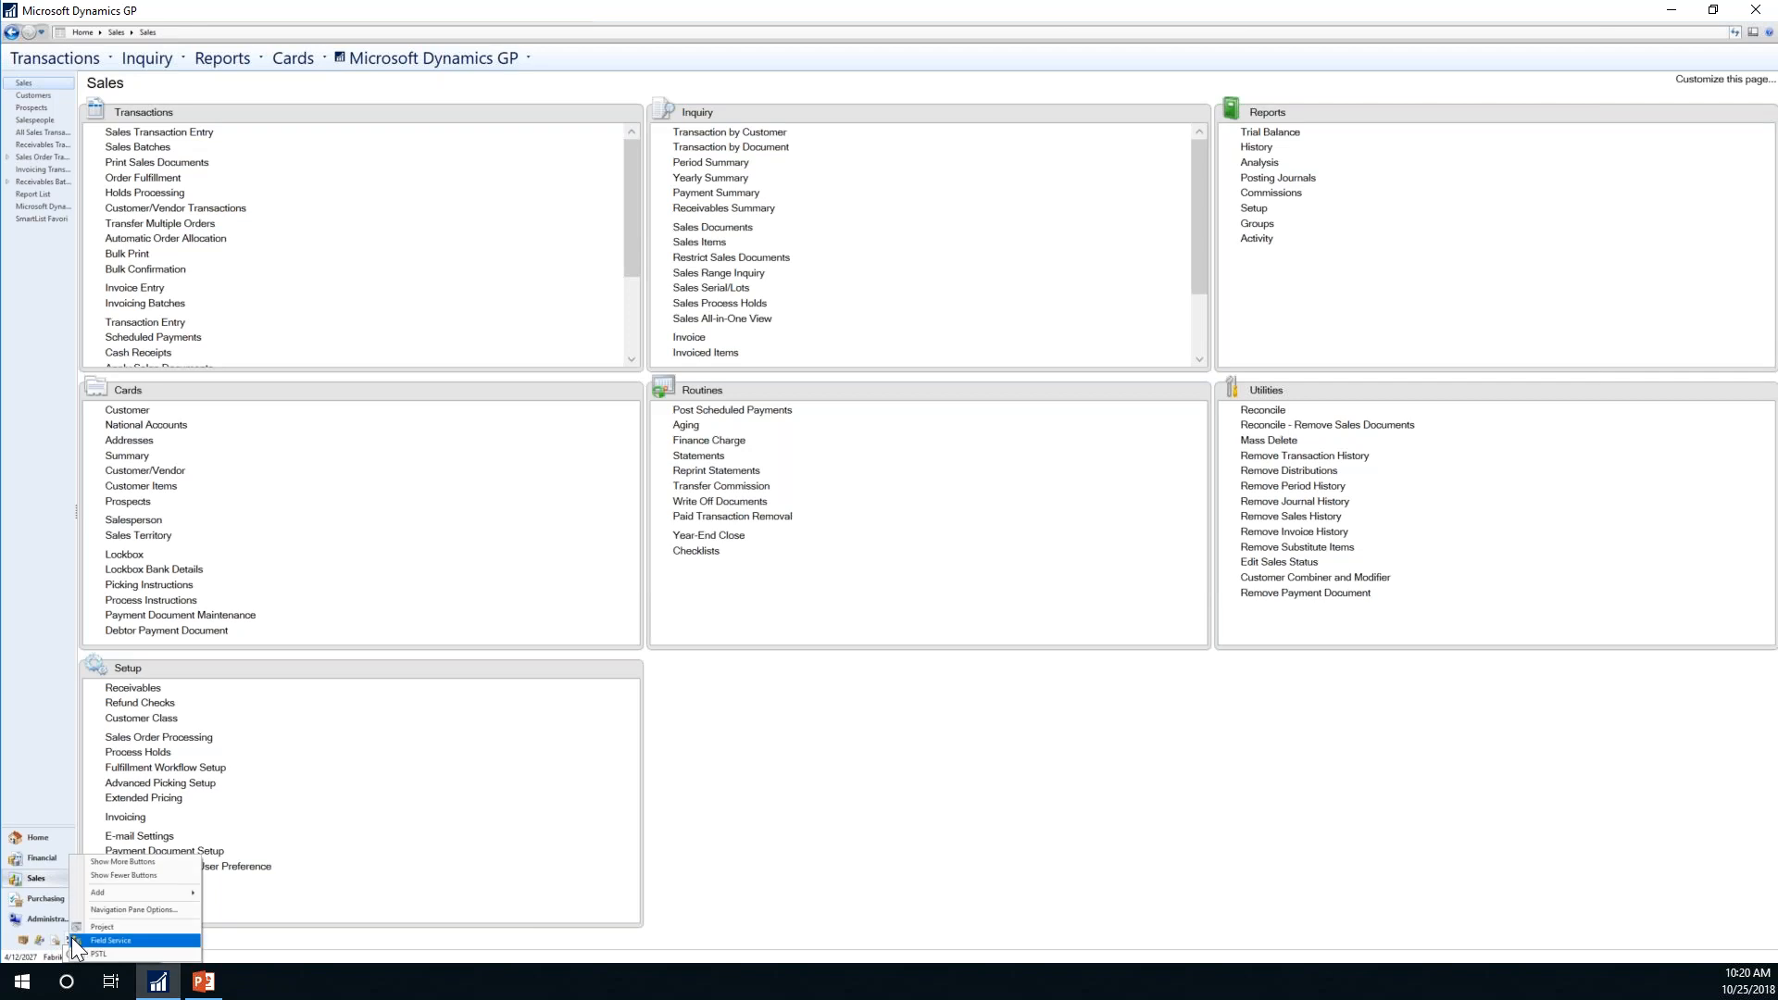
click(143, 908)
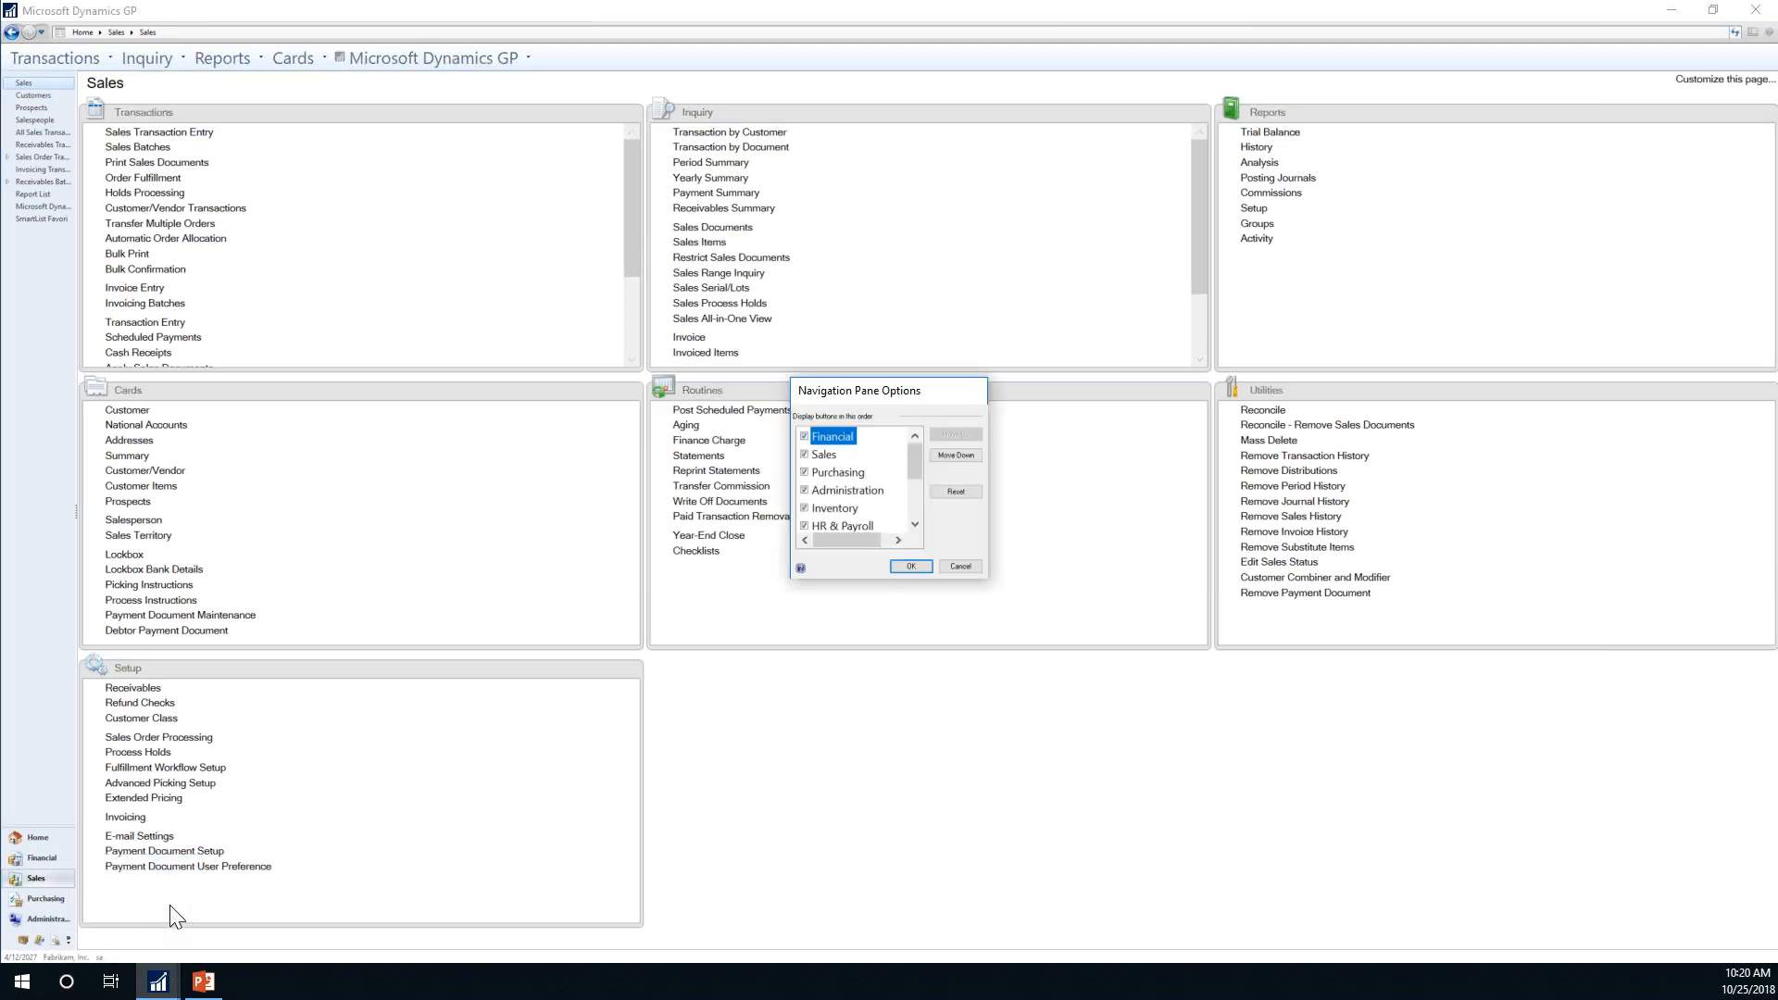
click(954, 568)
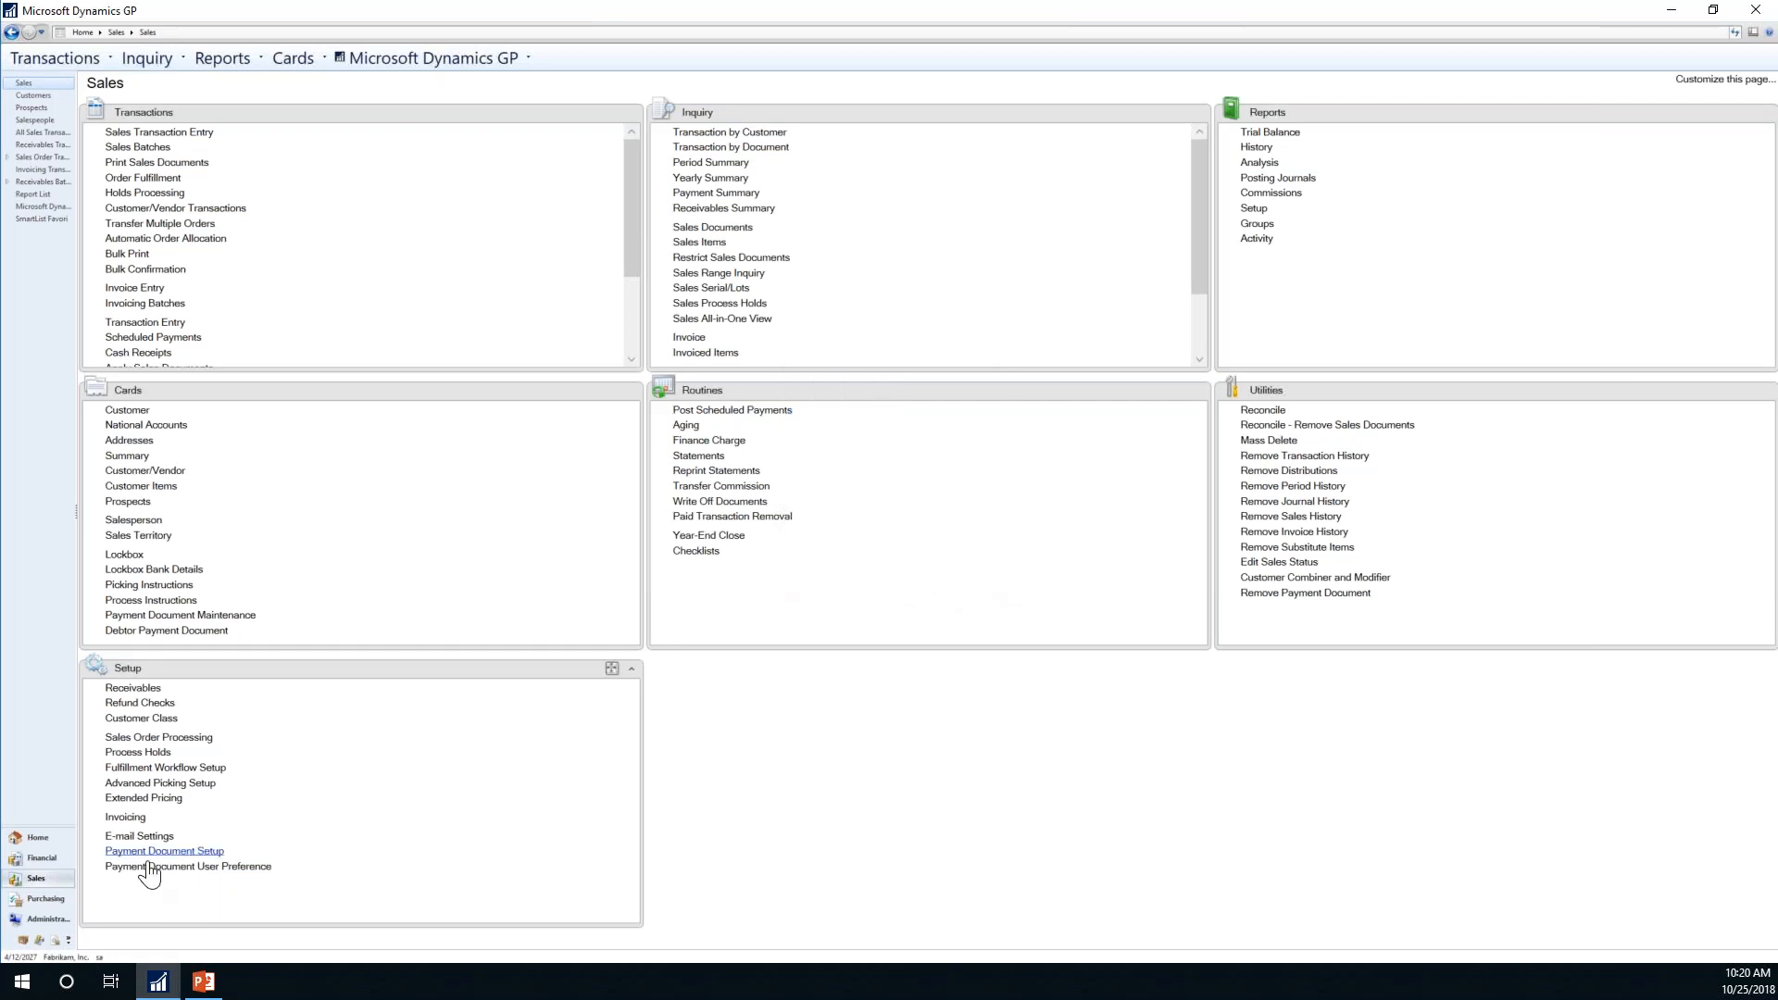
Step: Reopen Navigation Pane Options and untick PSTL, Field Service and Project
click(67, 937)
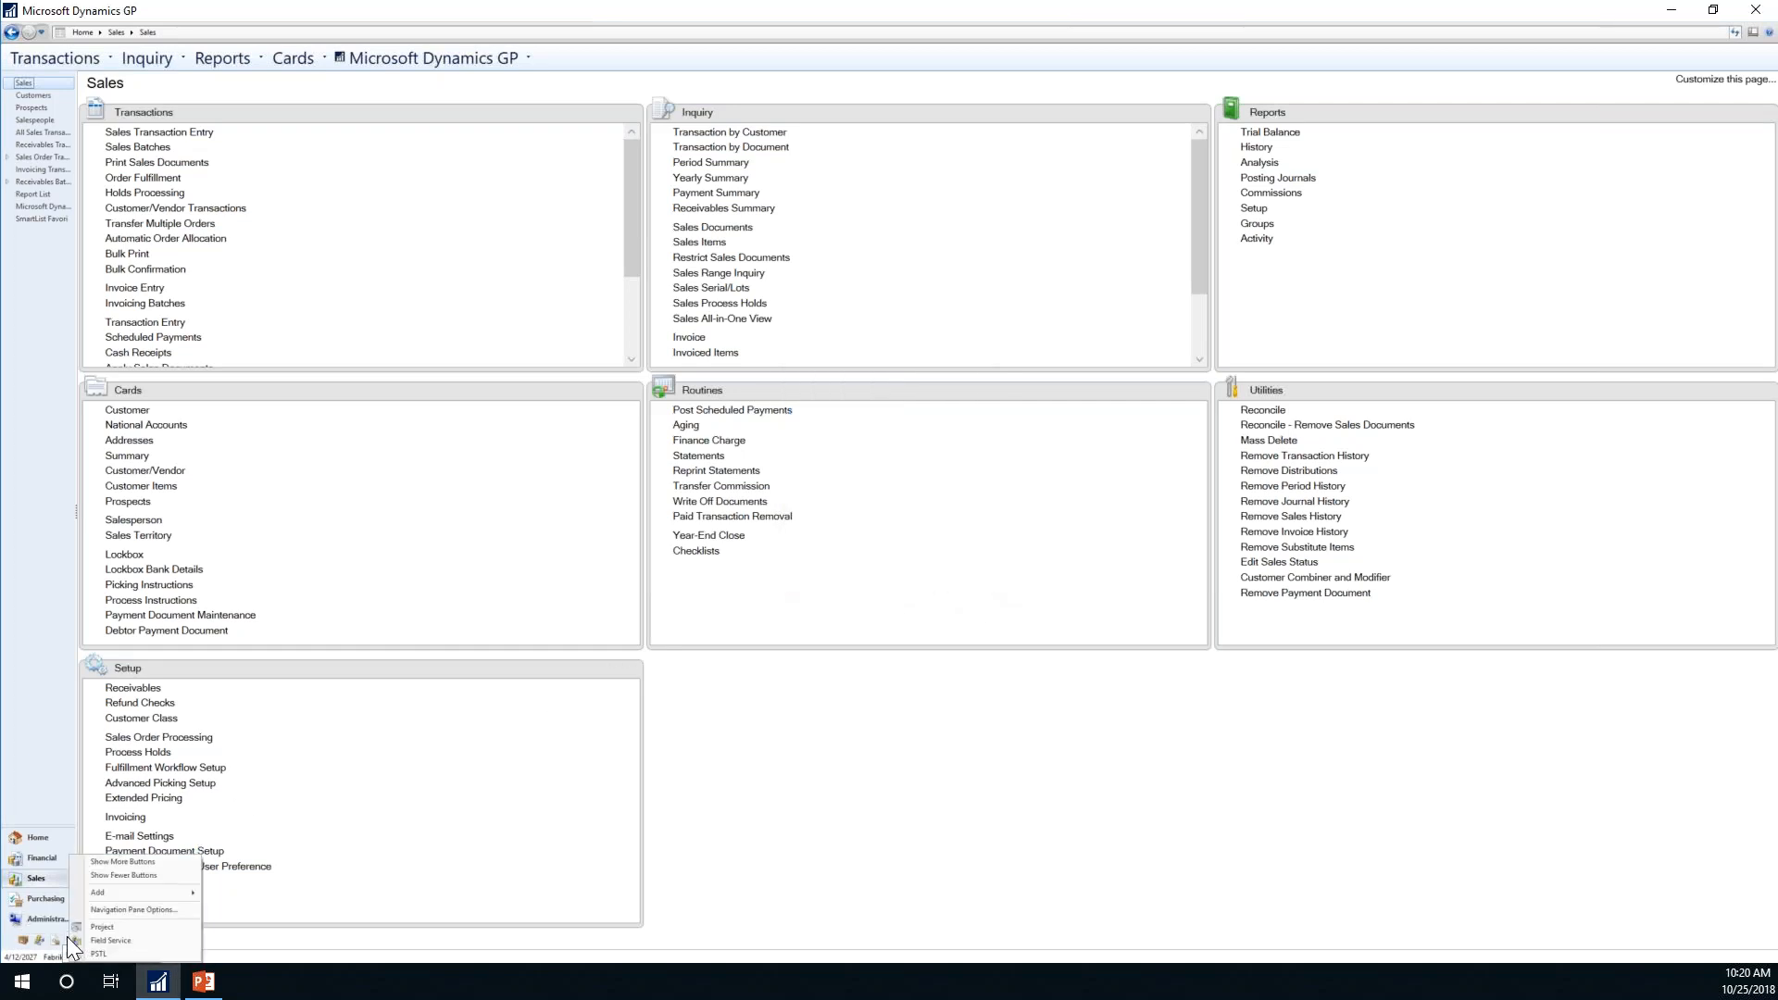
click(145, 910)
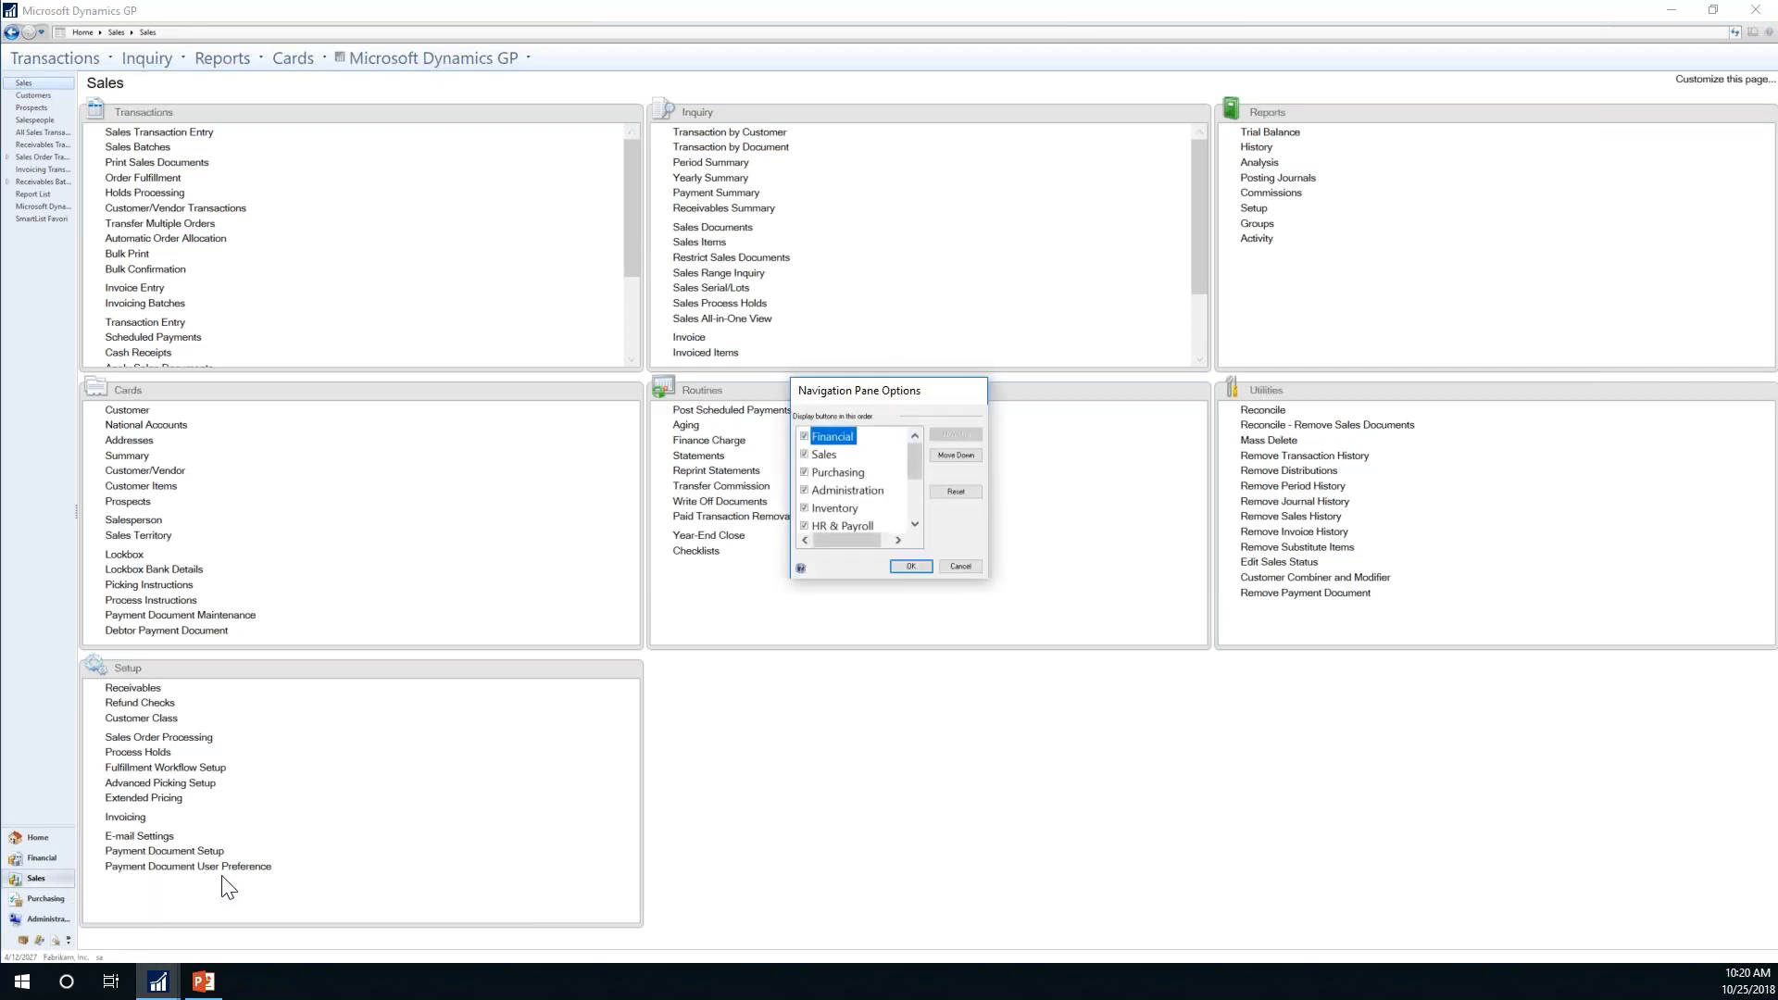
drag(914, 463, 913, 502)
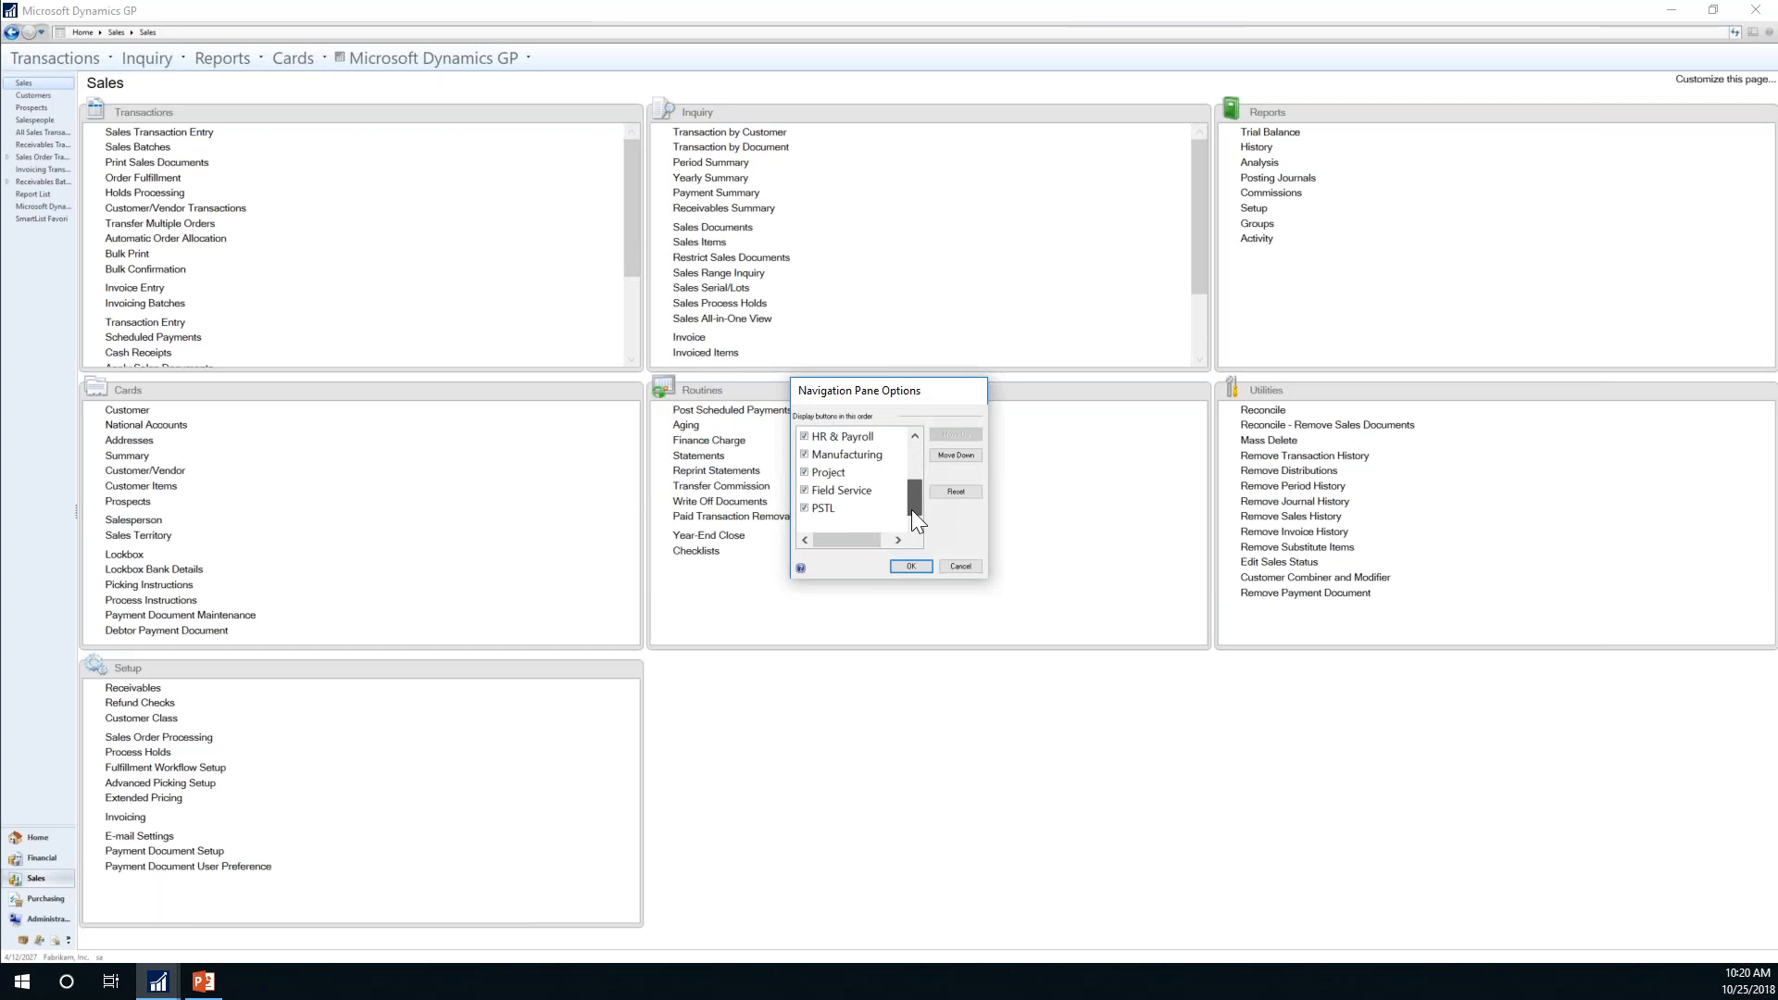
click(805, 509)
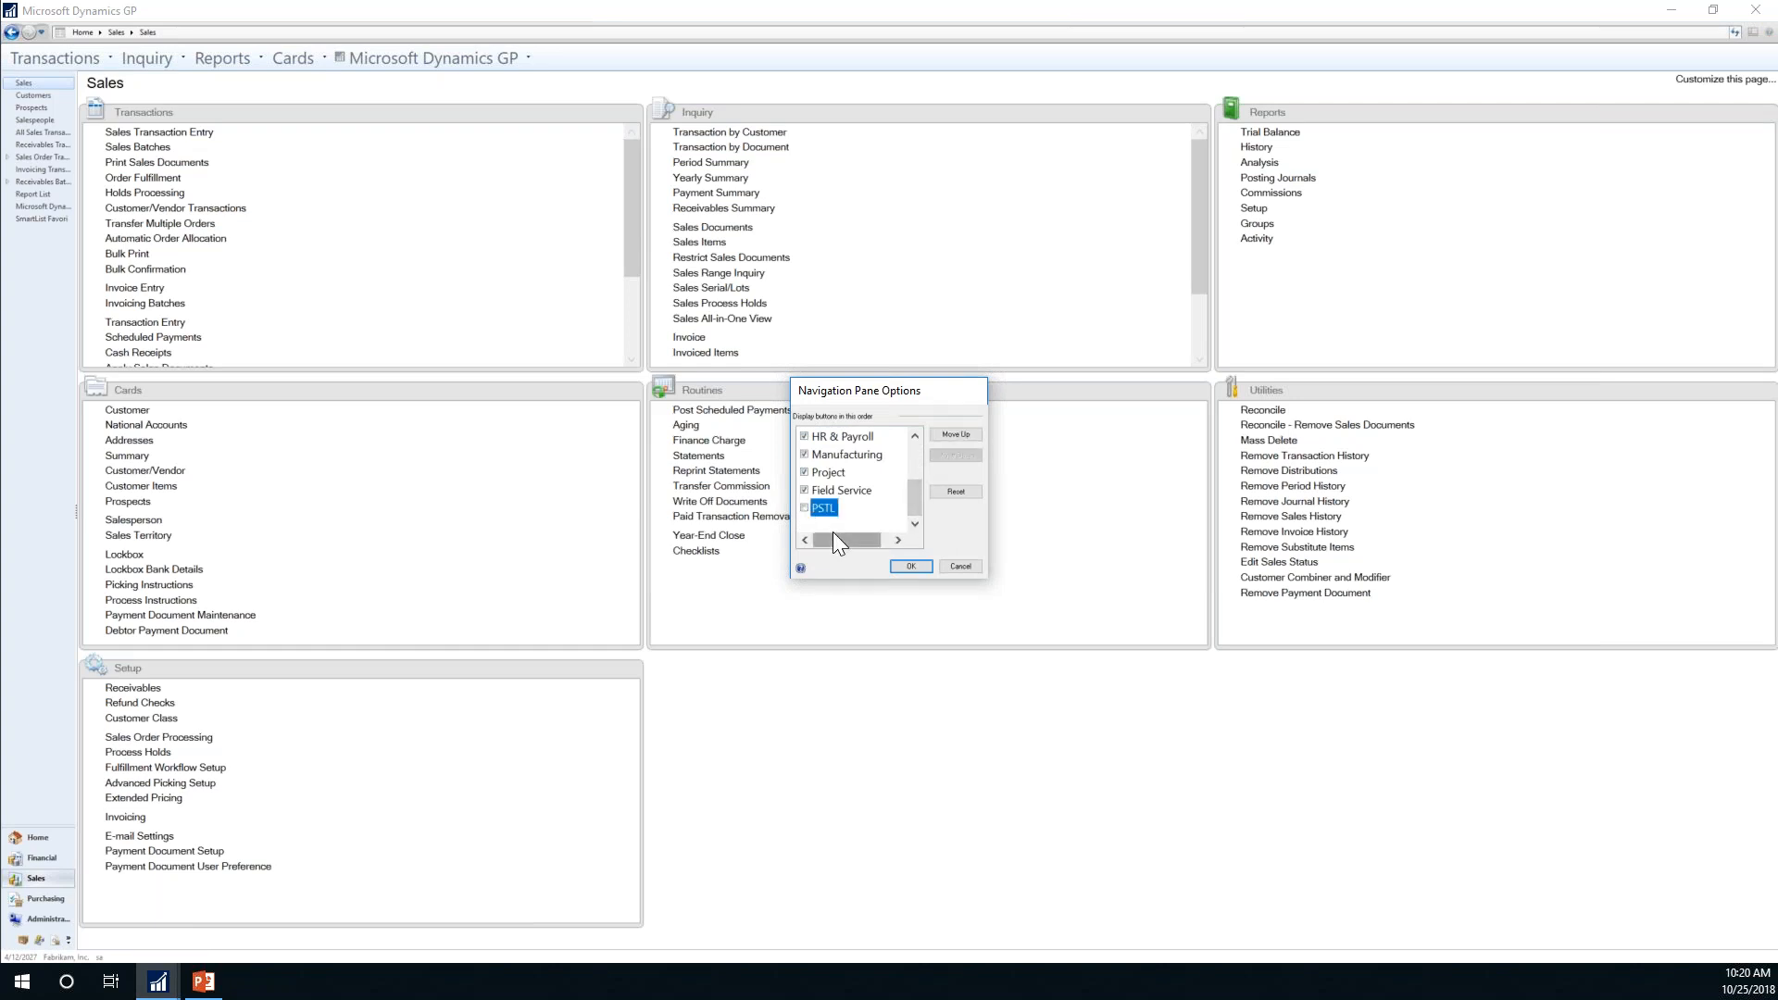
click(805, 490)
click(804, 473)
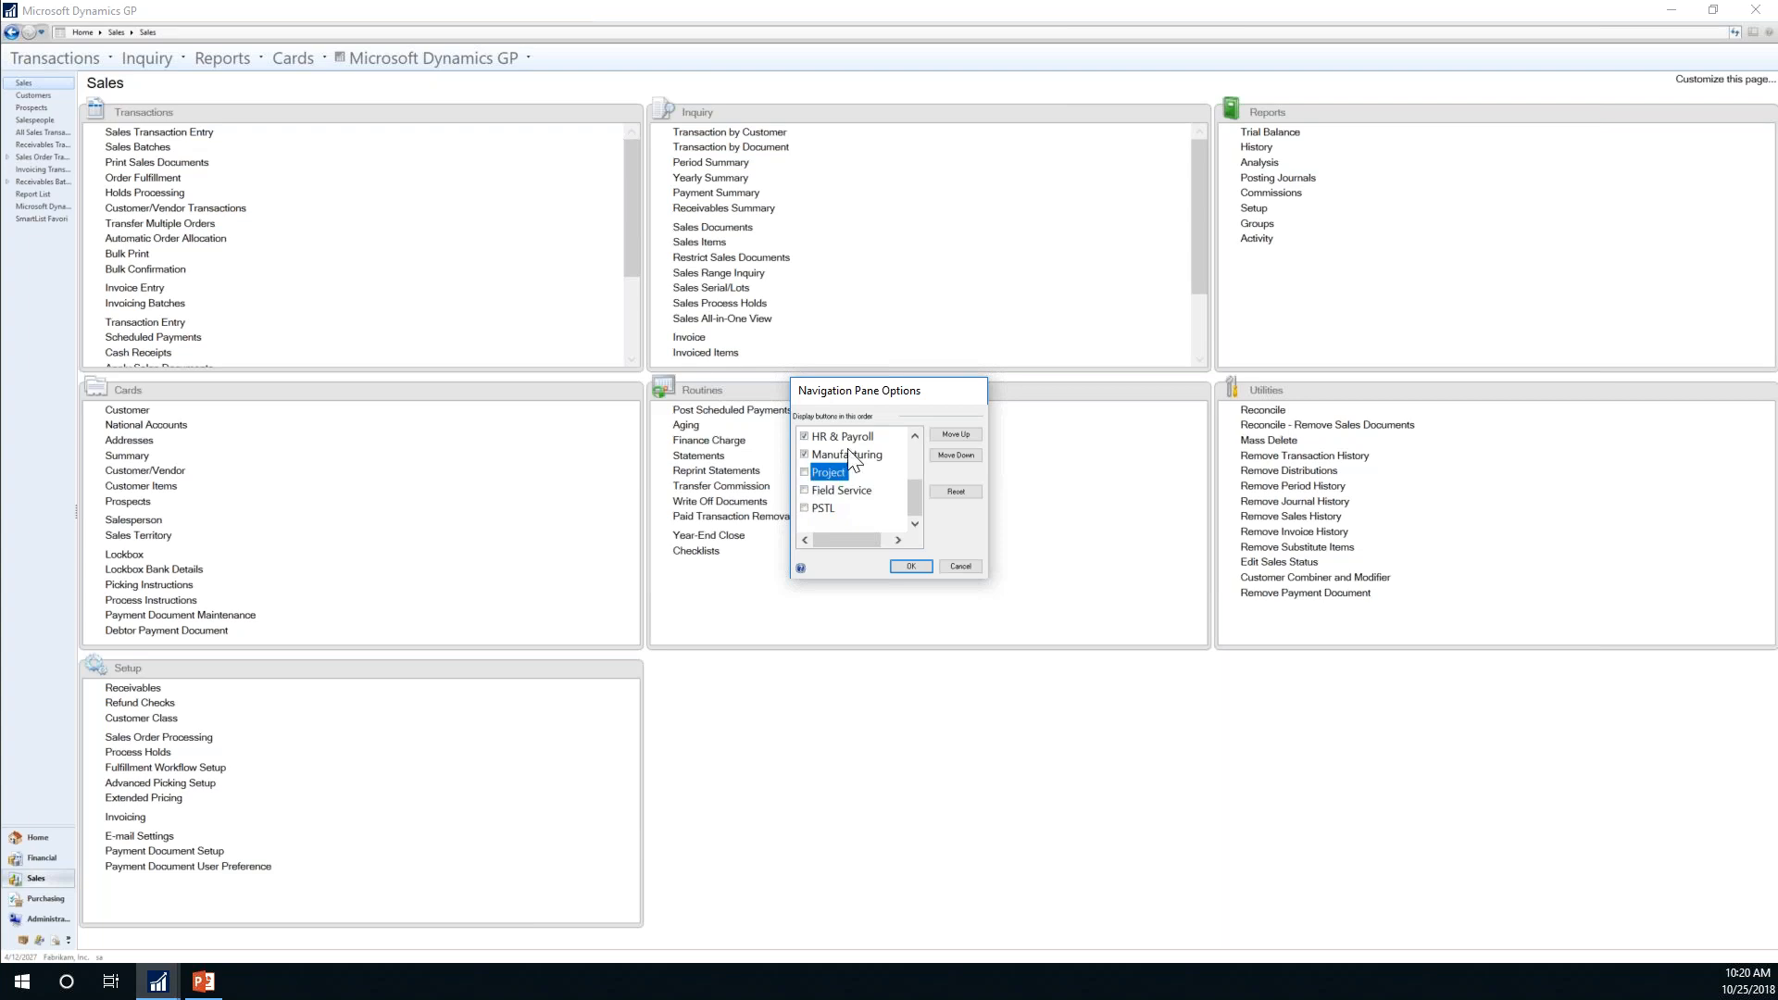
click(915, 435)
click(915, 435)
click(915, 435)
click(915, 435)
click(915, 435)
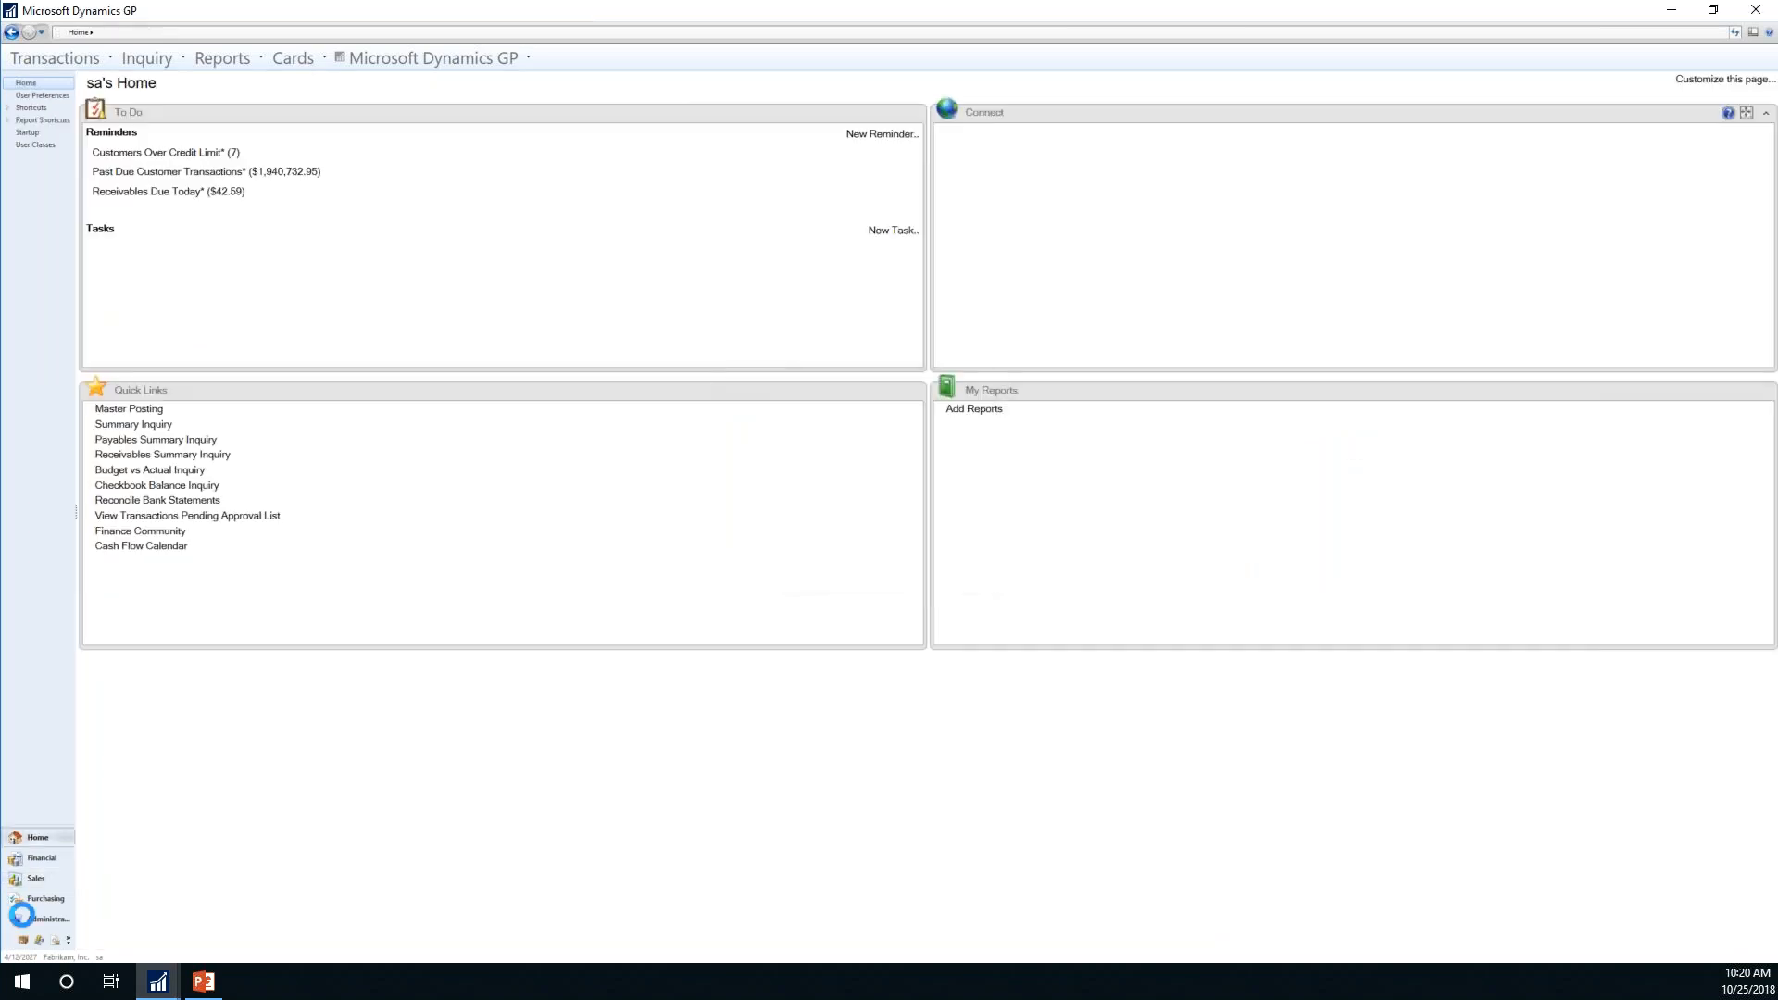
Step: Add Inventory, HR & Payroll and Manufacturing buttons via Show More Buttons, then go to Financial
click(68, 938)
click(110, 906)
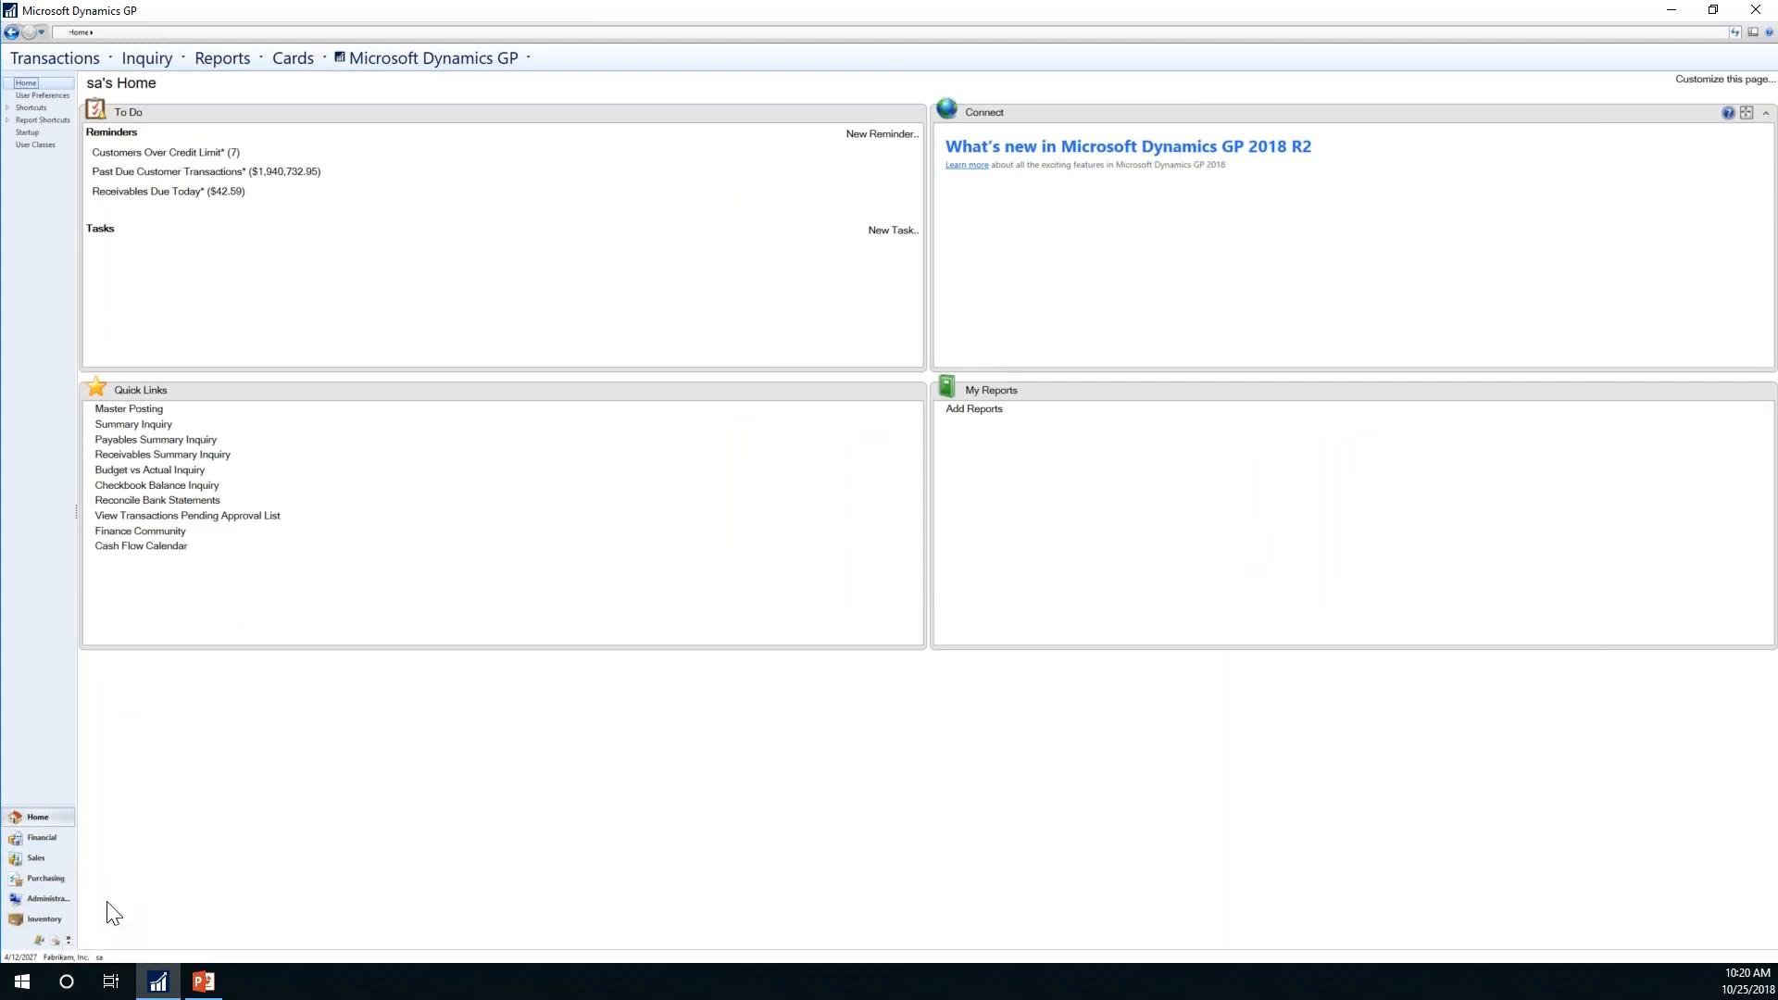
click(66, 938)
click(111, 906)
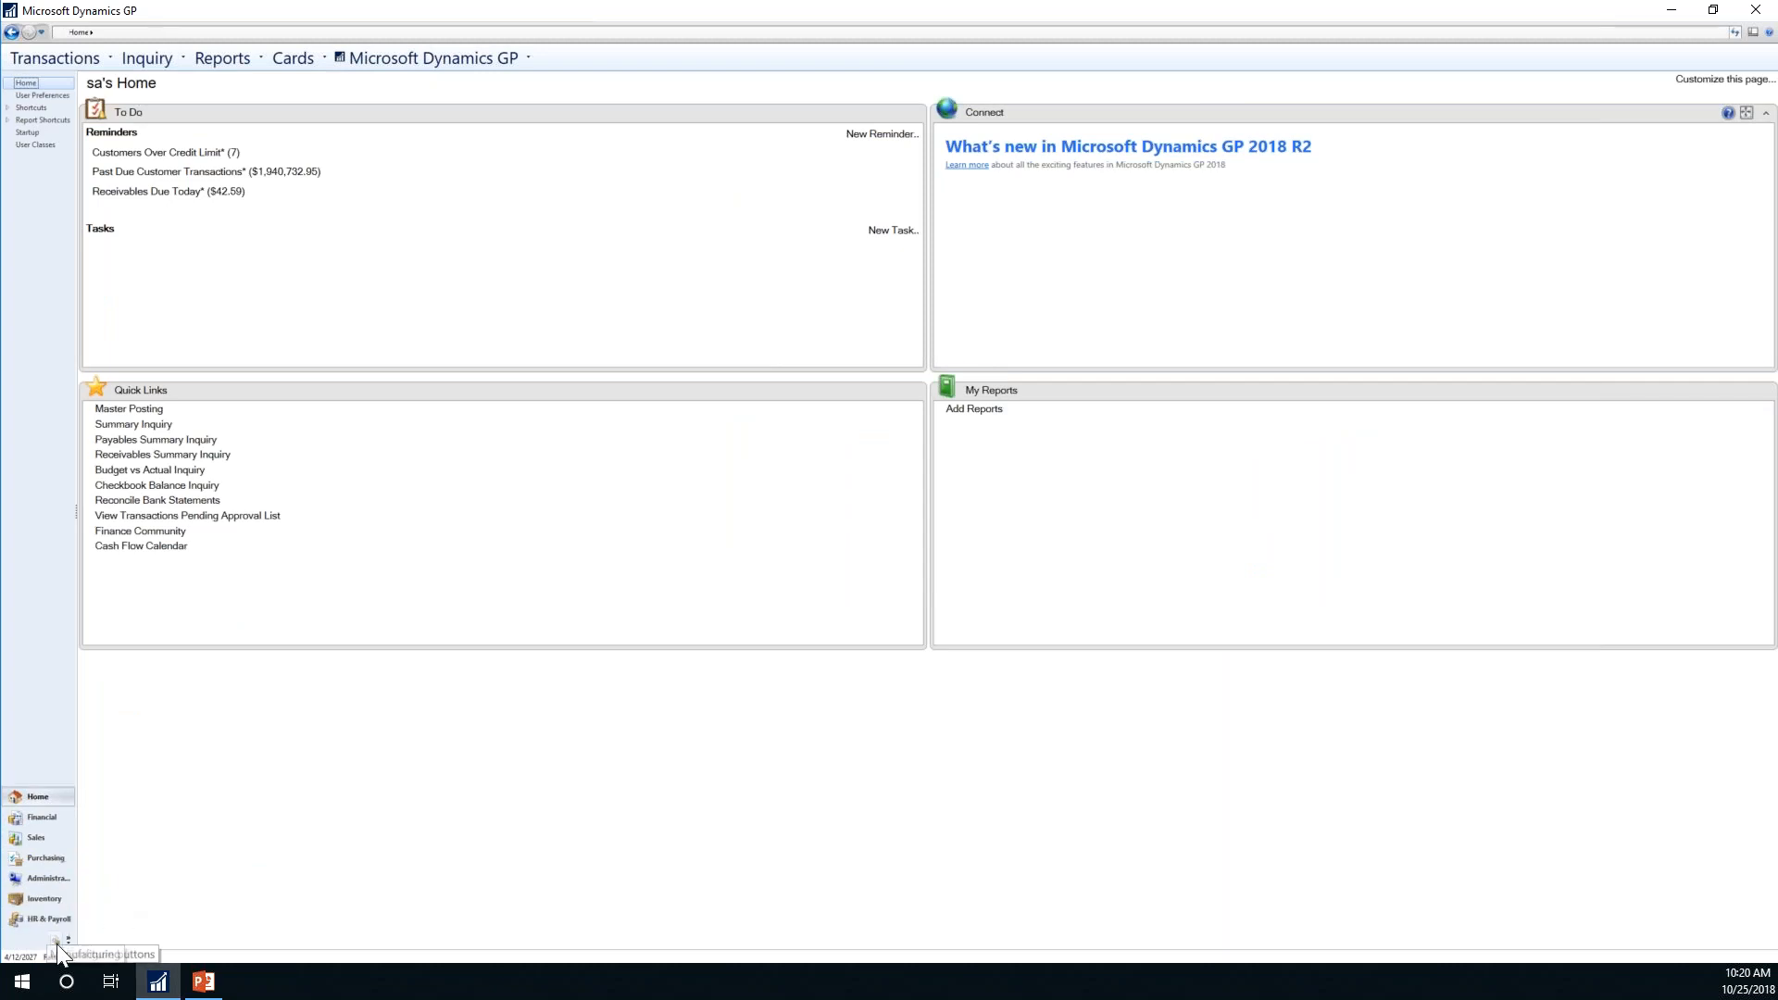
click(67, 938)
click(132, 907)
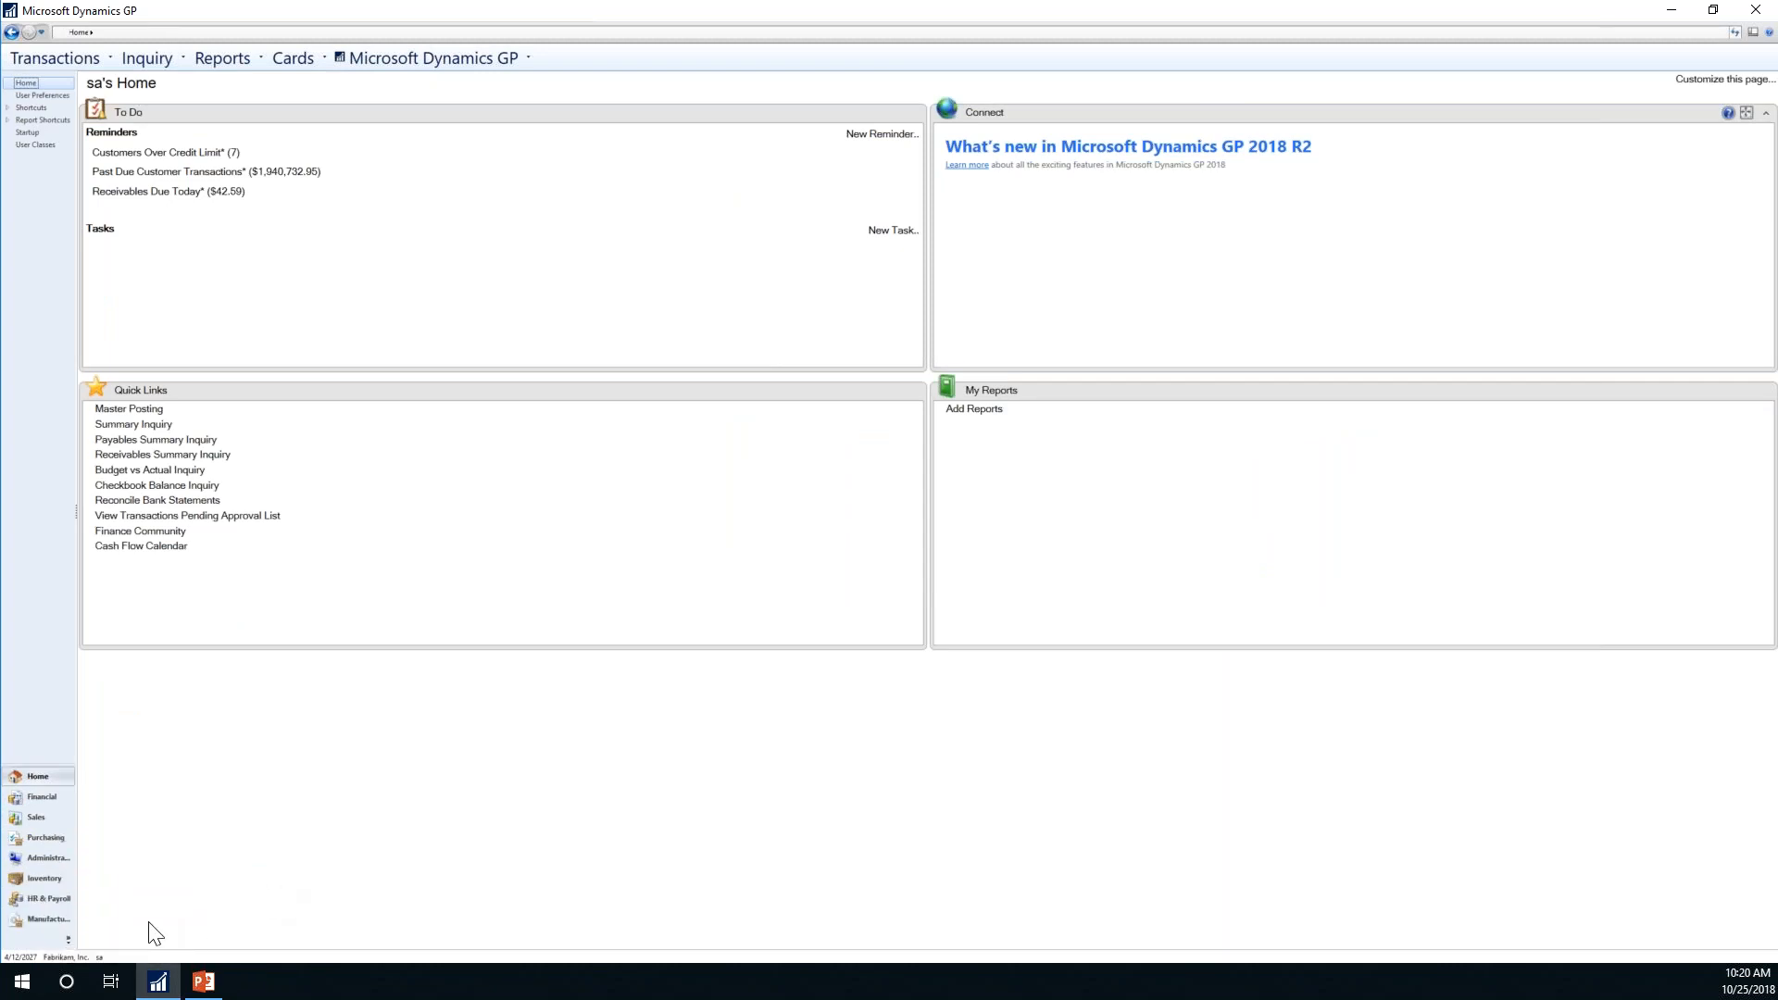
click(42, 795)
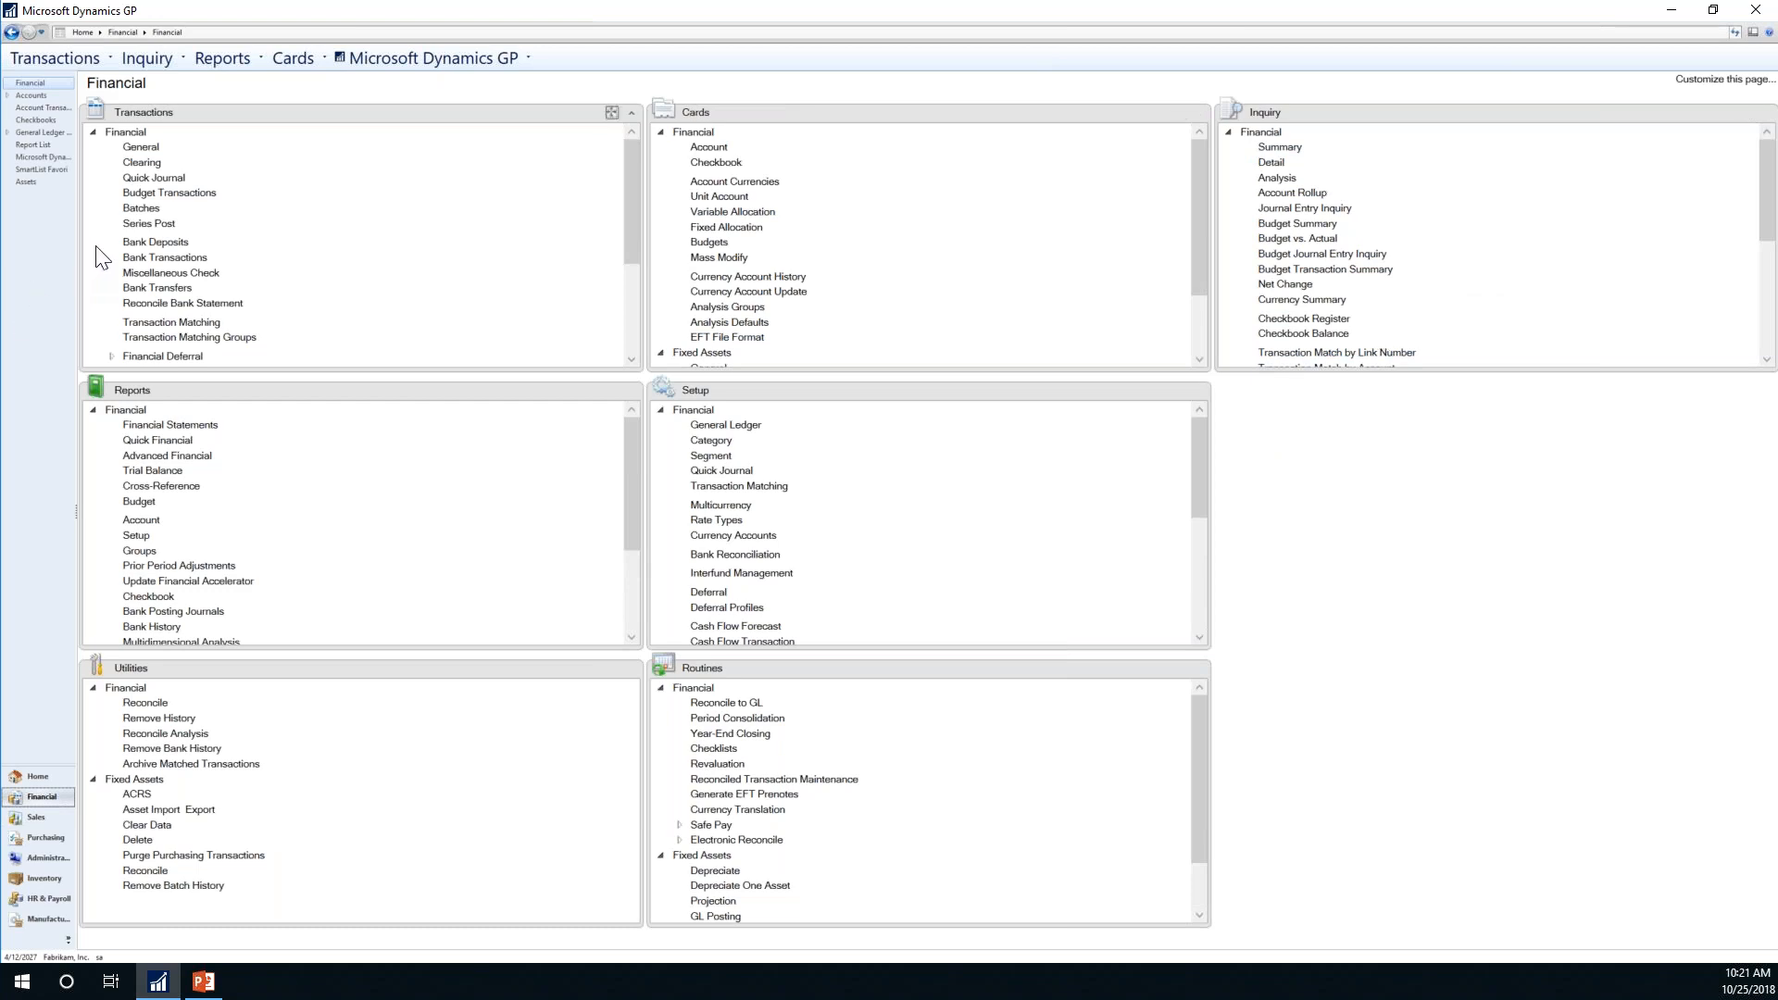
Step: Choose User Preferences from the Microsoft Dynamics GP menu
click(419, 58)
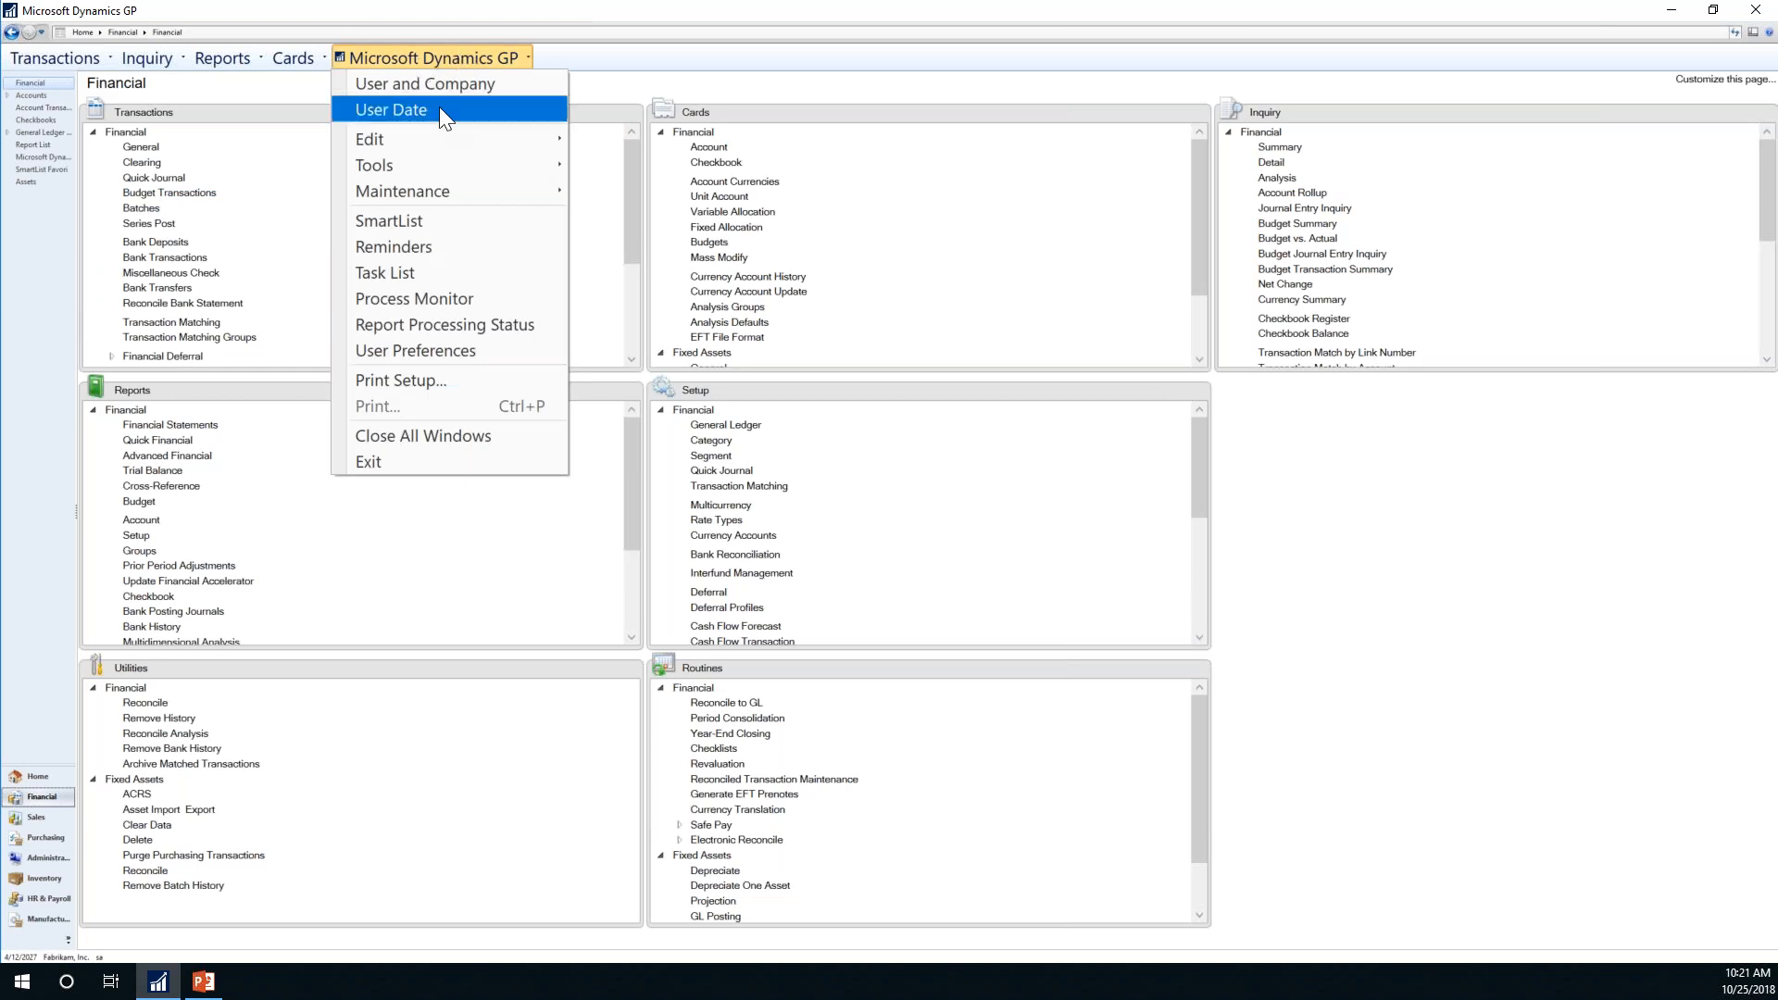
click(428, 350)
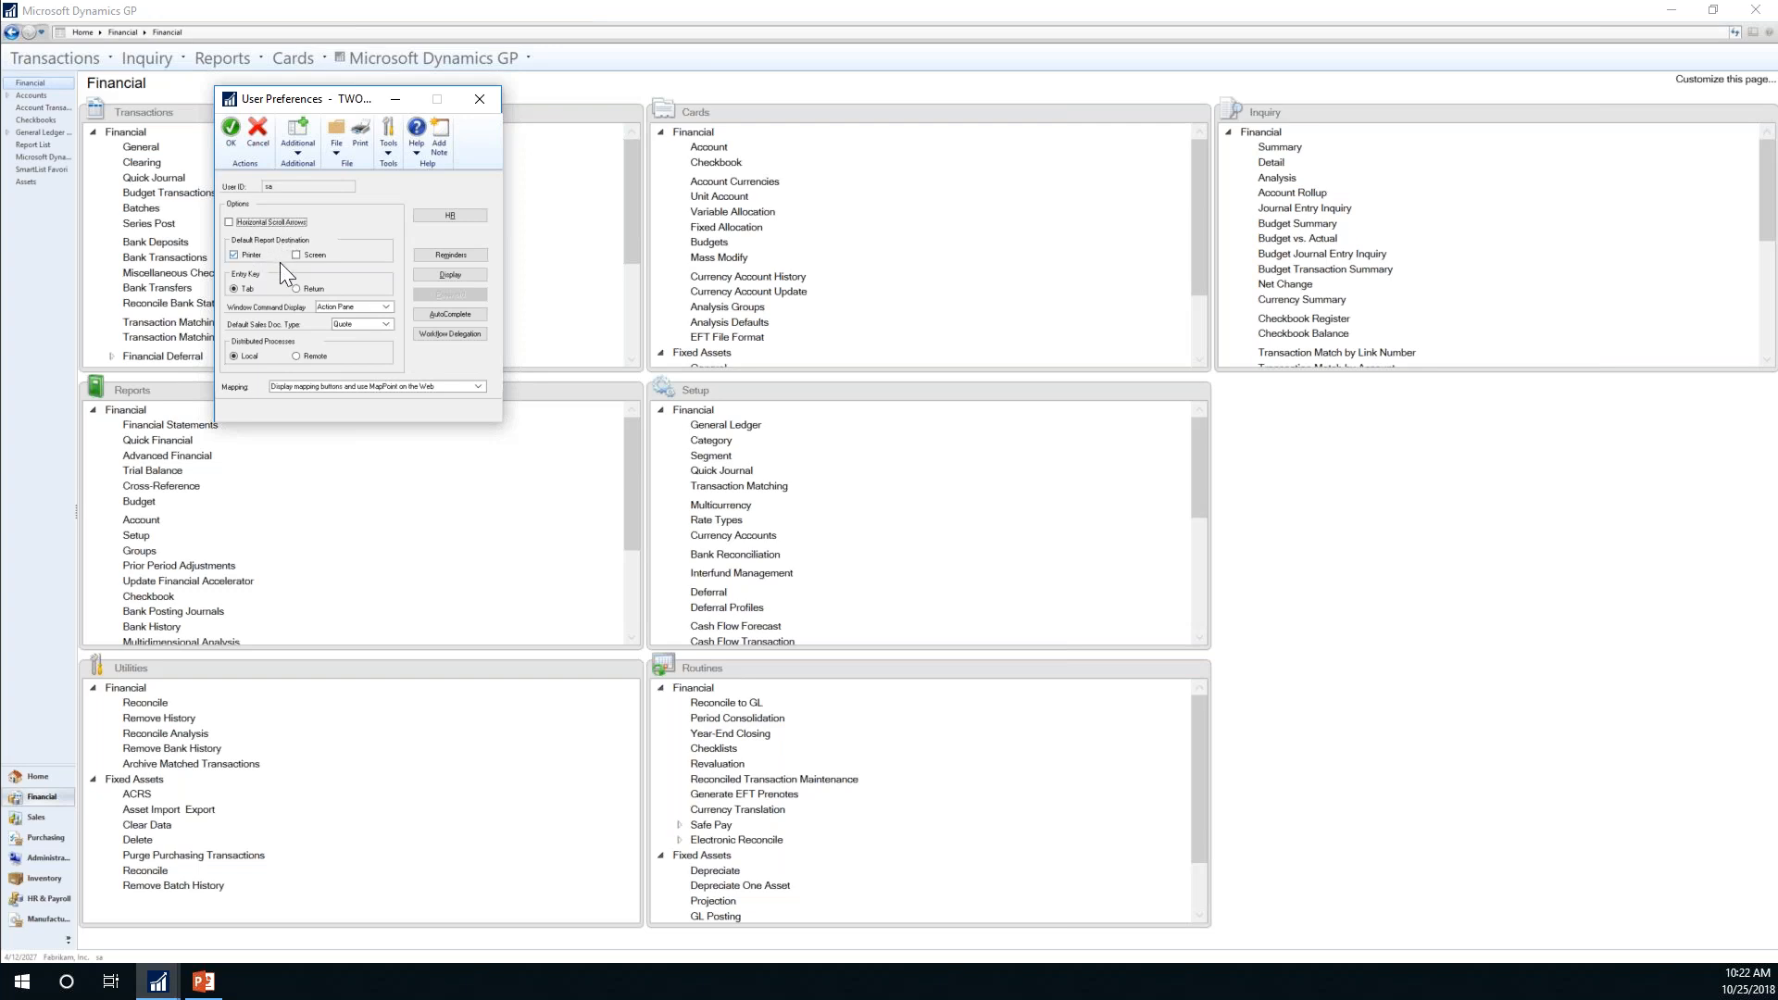
Step: Switch the report destination from Printer to Screen and set Default Sales Doc. Type to Invoice
click(252, 257)
click(387, 323)
Step: In Display preferences, set Required Fields font to Black, Bold and apply it
click(448, 274)
click(338, 355)
click(321, 367)
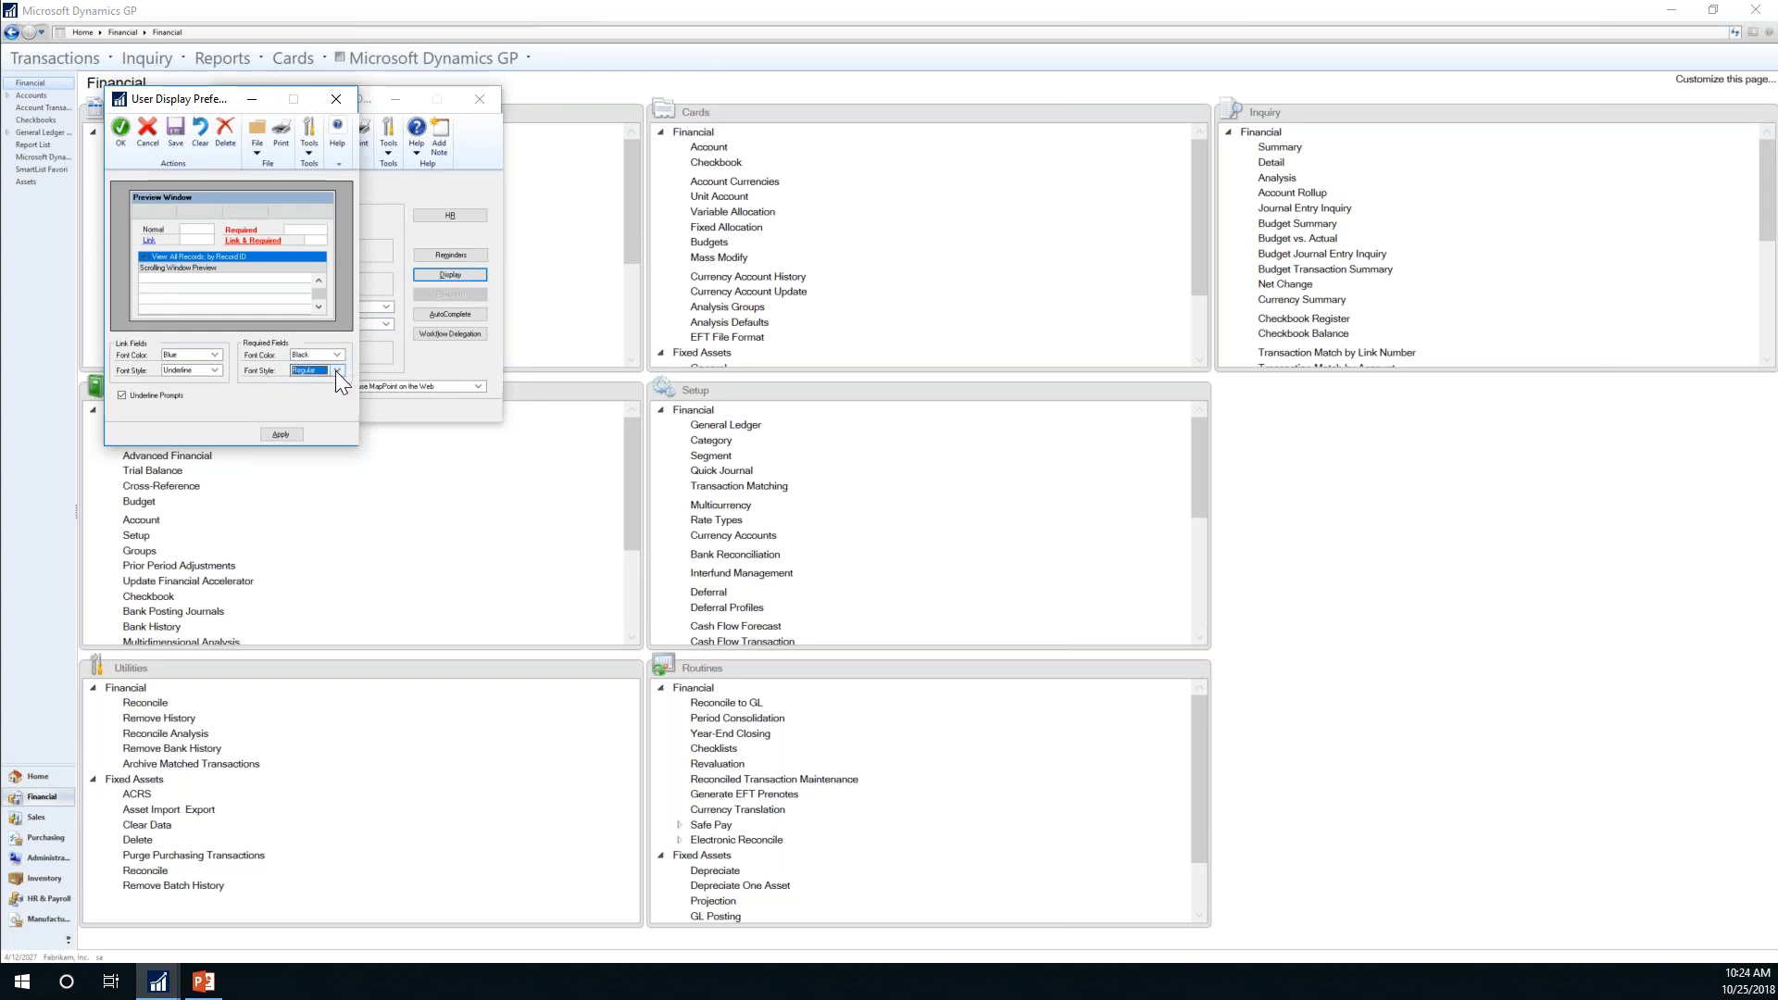
click(303, 390)
click(278, 434)
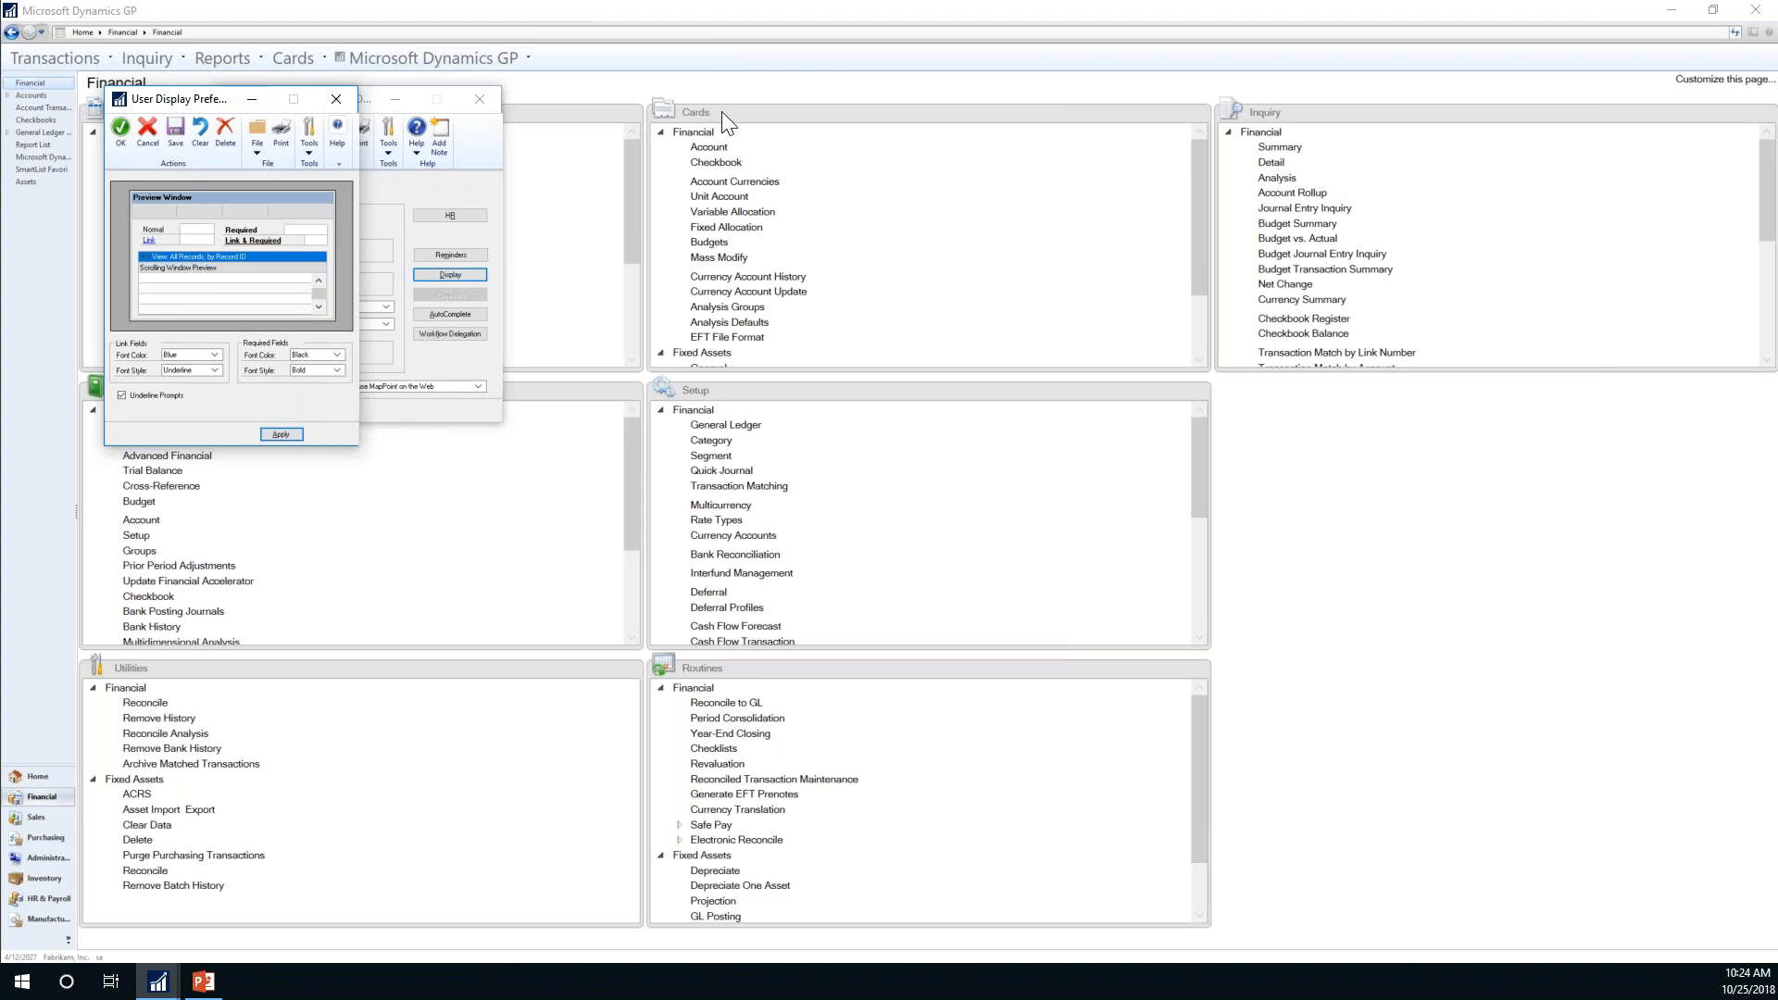
drag(156, 99, 857, 145)
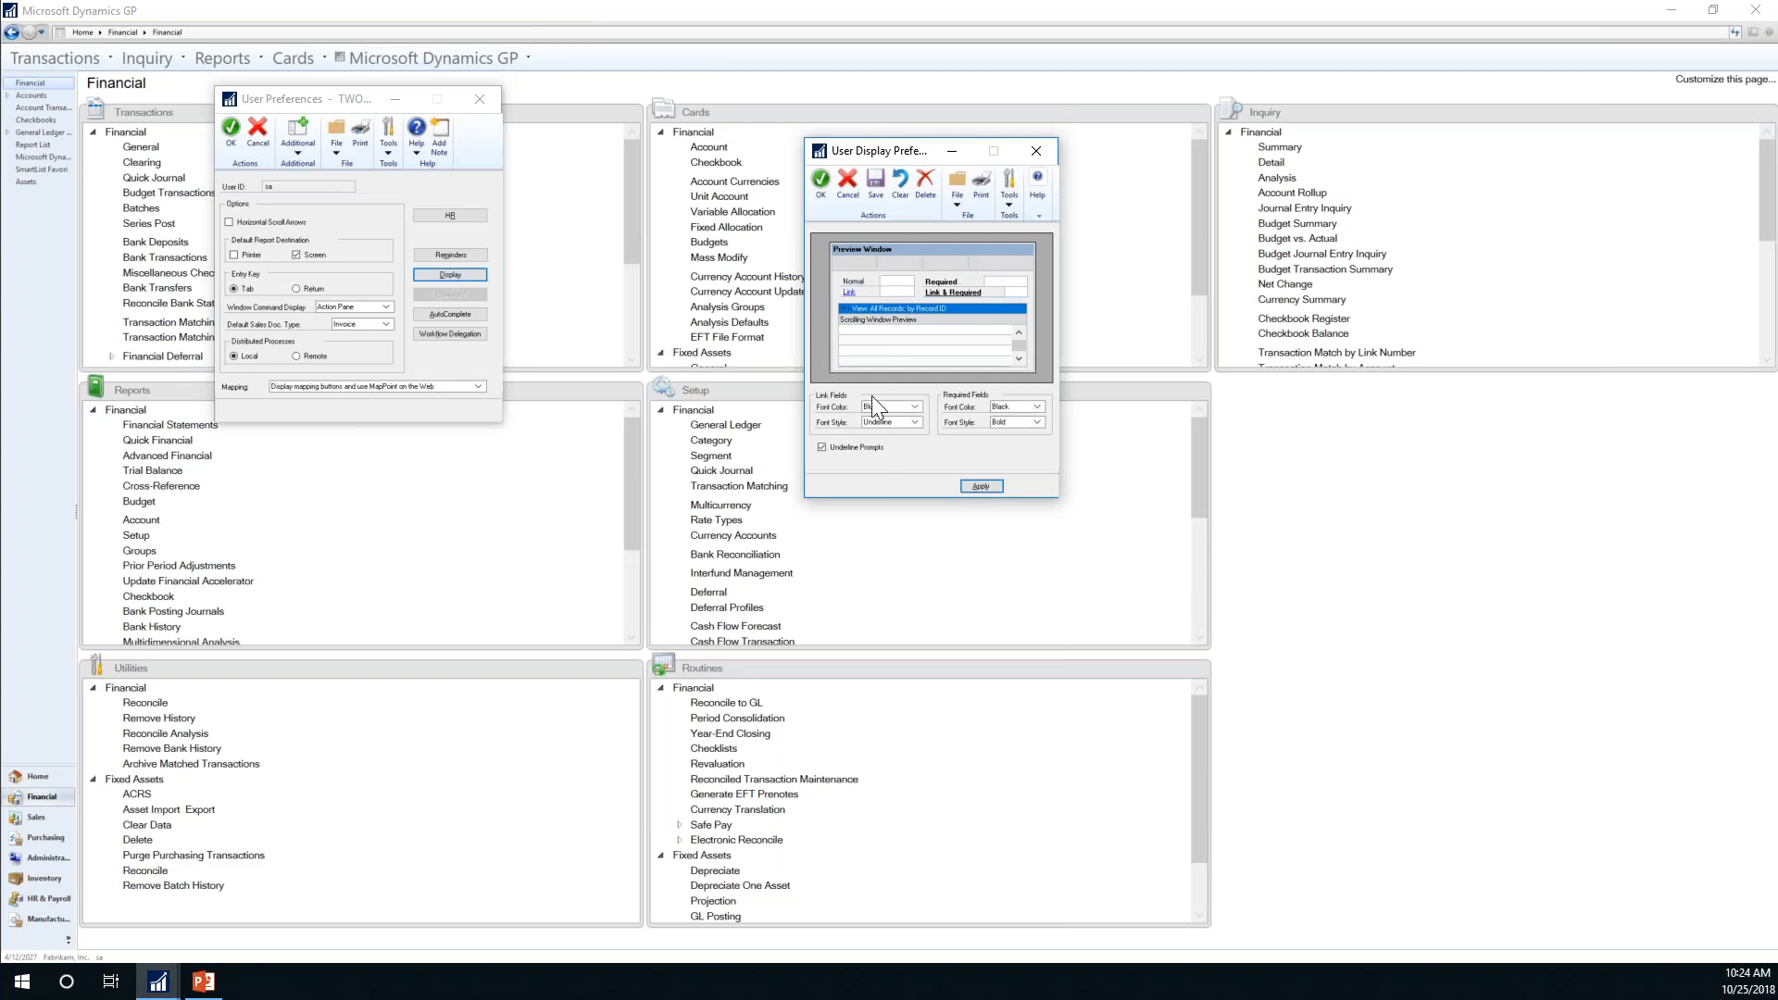
Step: Set Required Fields font colour to Red and Link Fields to Dark Blue, applying each change
click(1036, 407)
click(982, 486)
click(1039, 408)
click(981, 487)
click(914, 408)
click(981, 484)
click(911, 408)
click(978, 488)
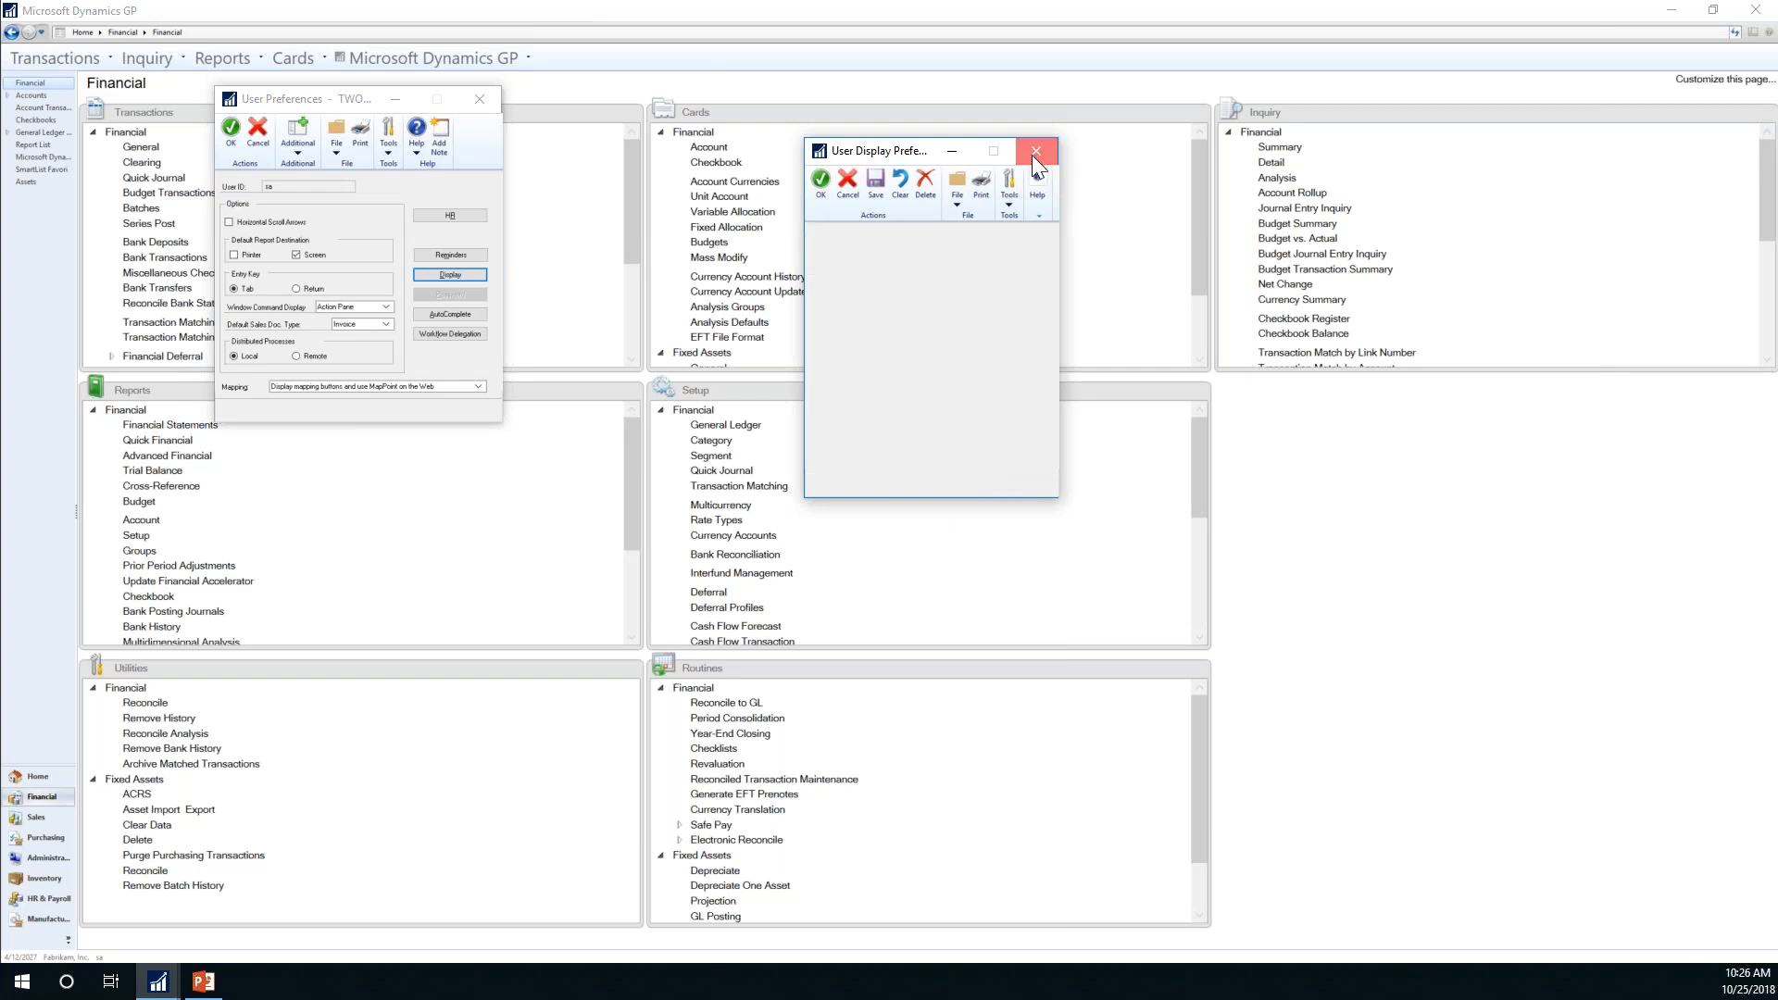
Step: Close User Display Preferences and User Preferences, answering the save-changes prompt
click(1034, 154)
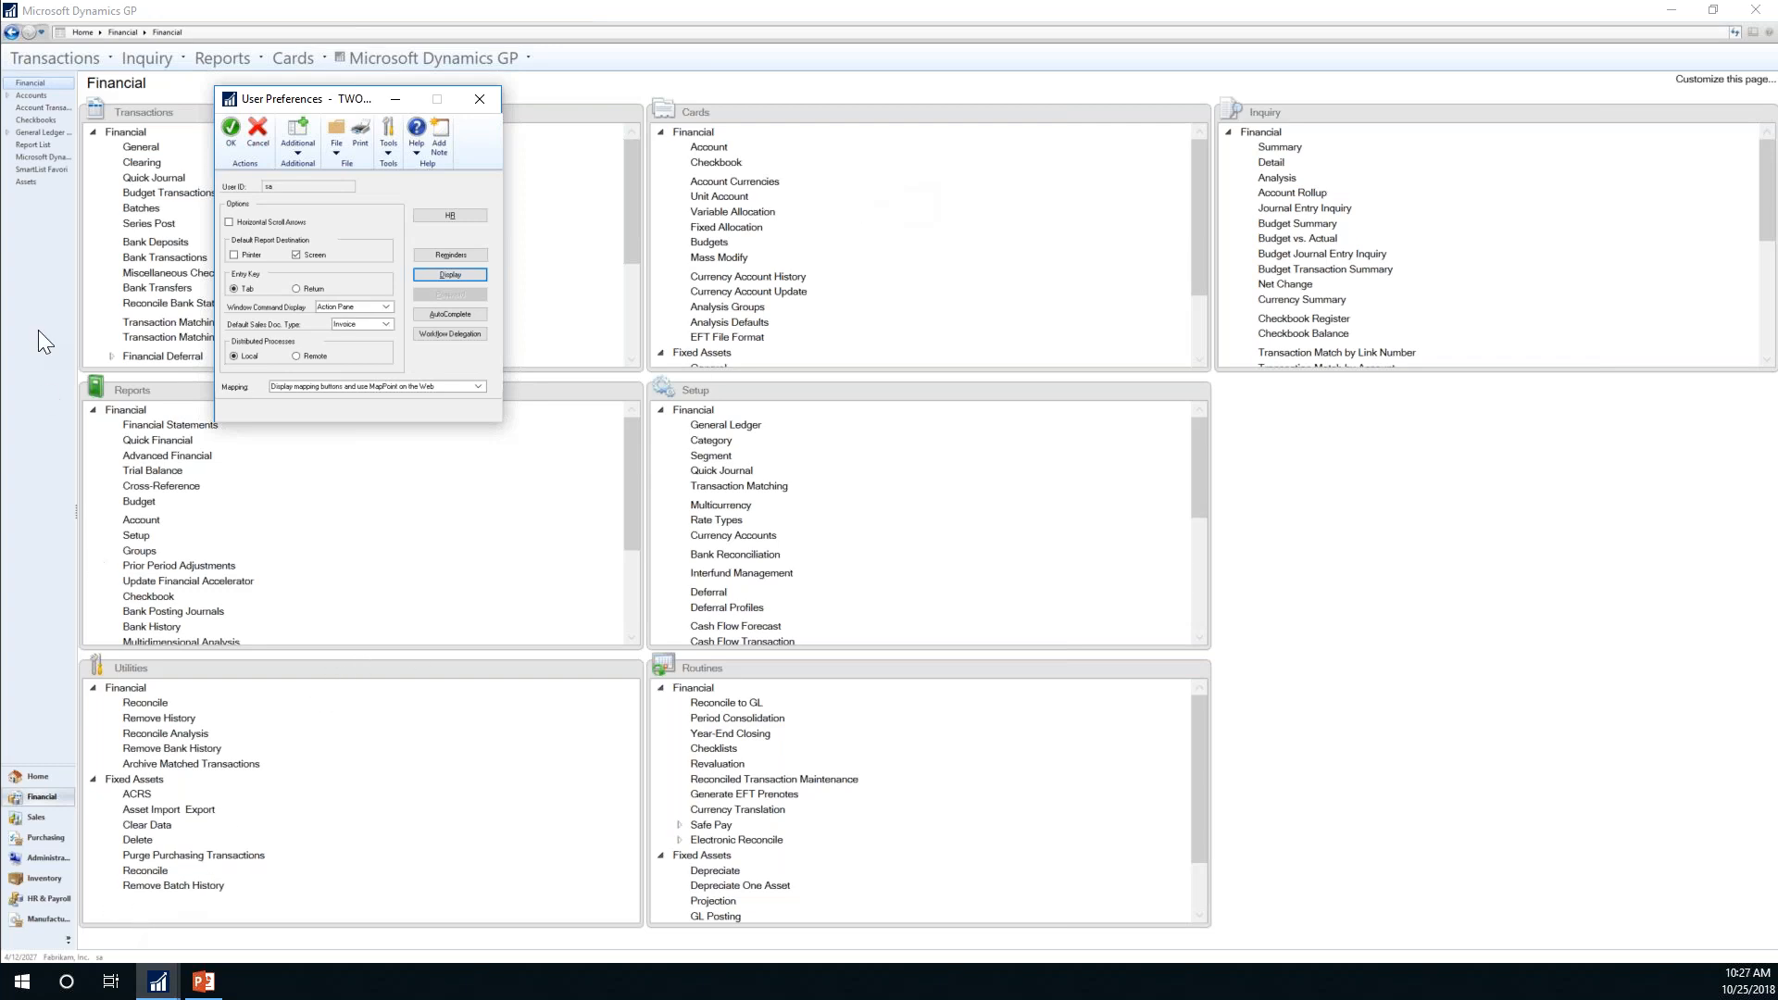
drag(363, 102, 680, 158)
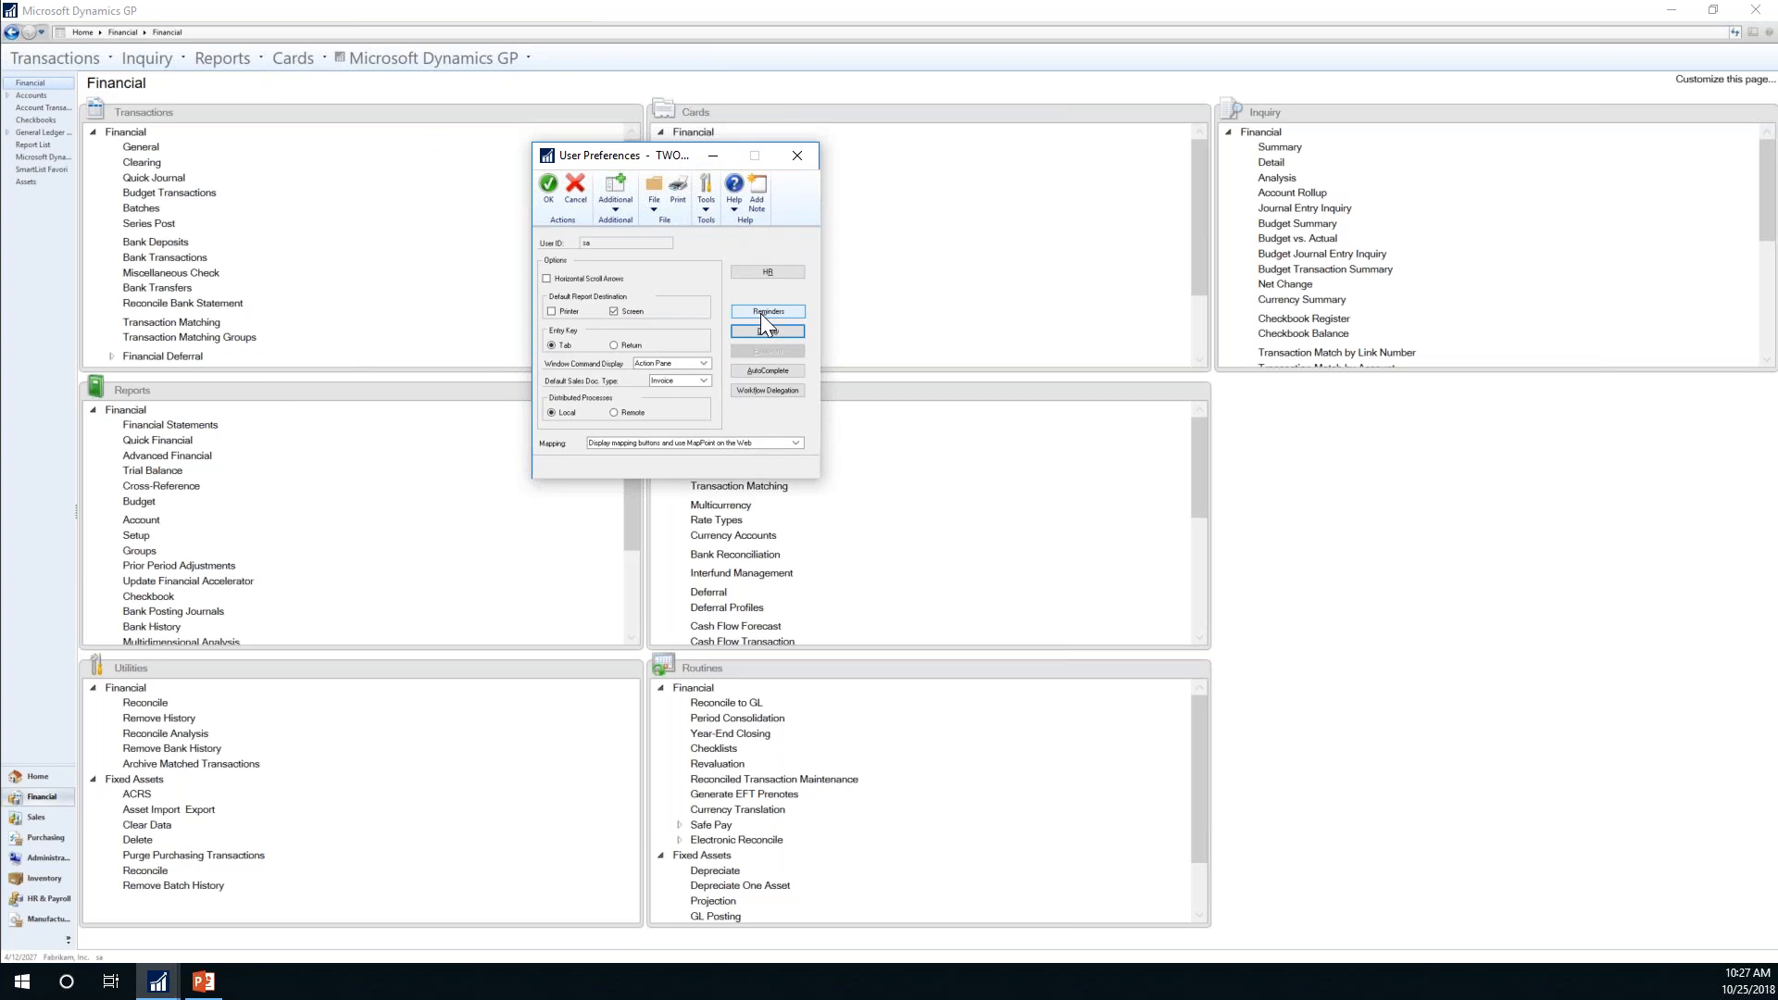
click(798, 155)
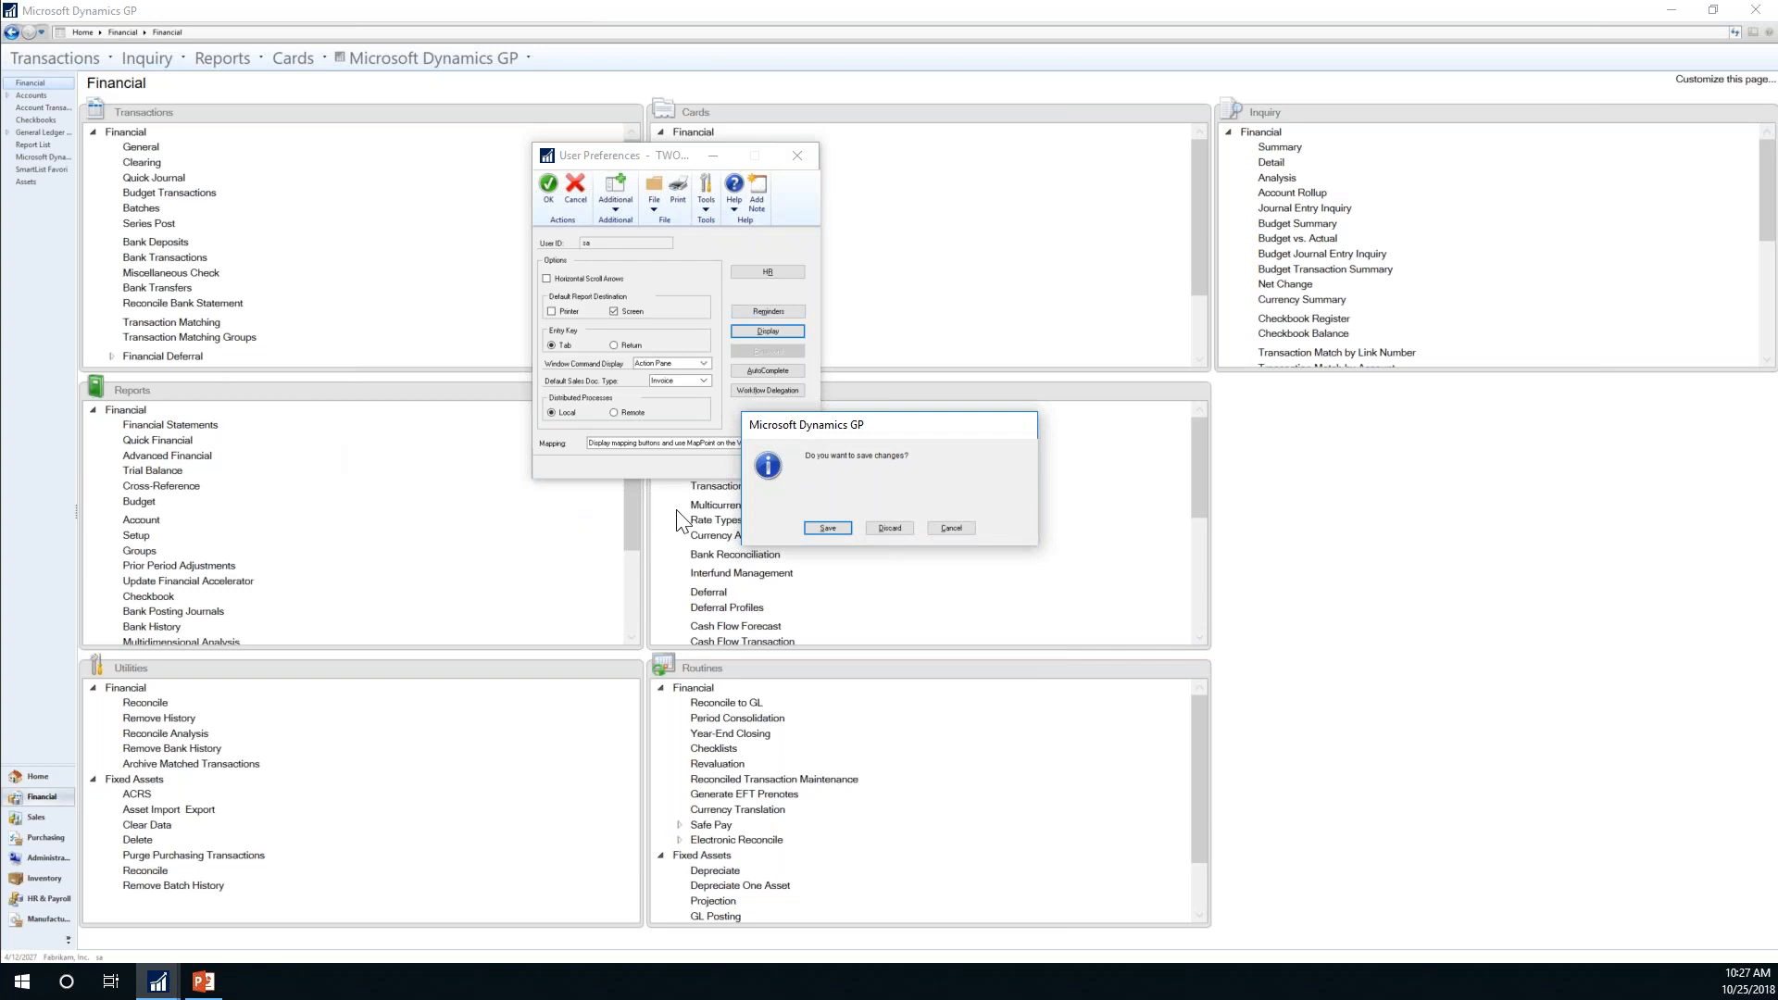
click(828, 528)
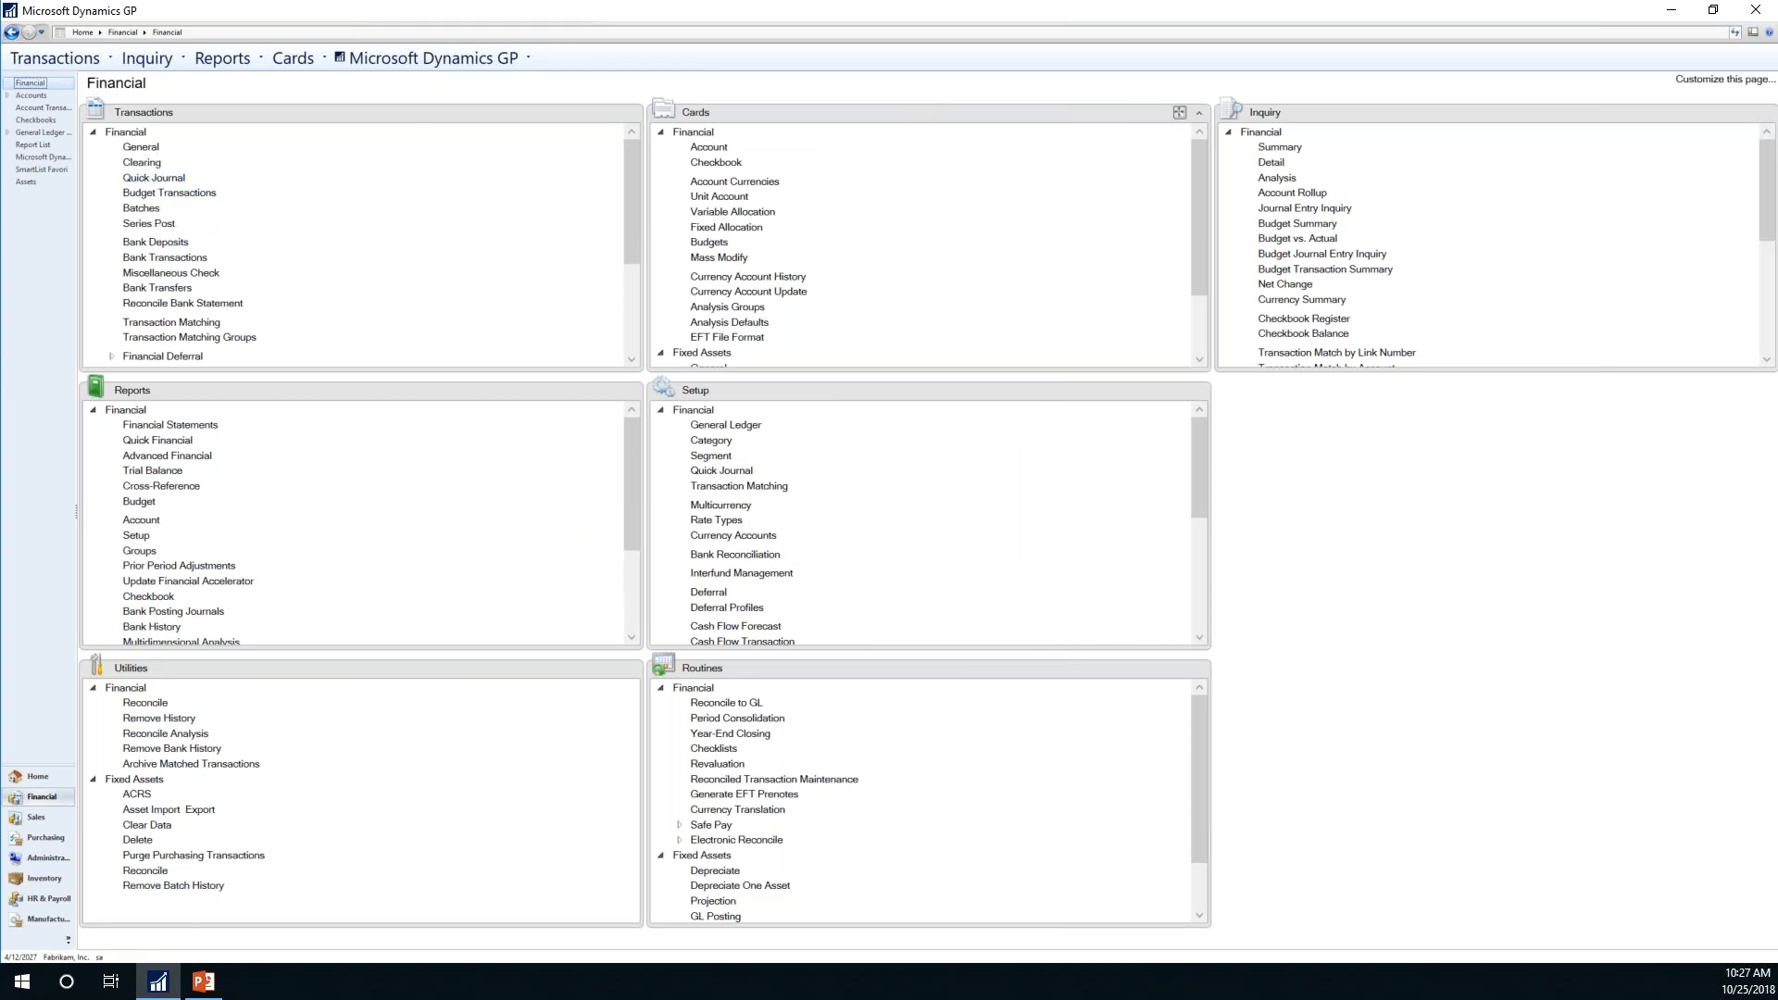
click(1179, 113)
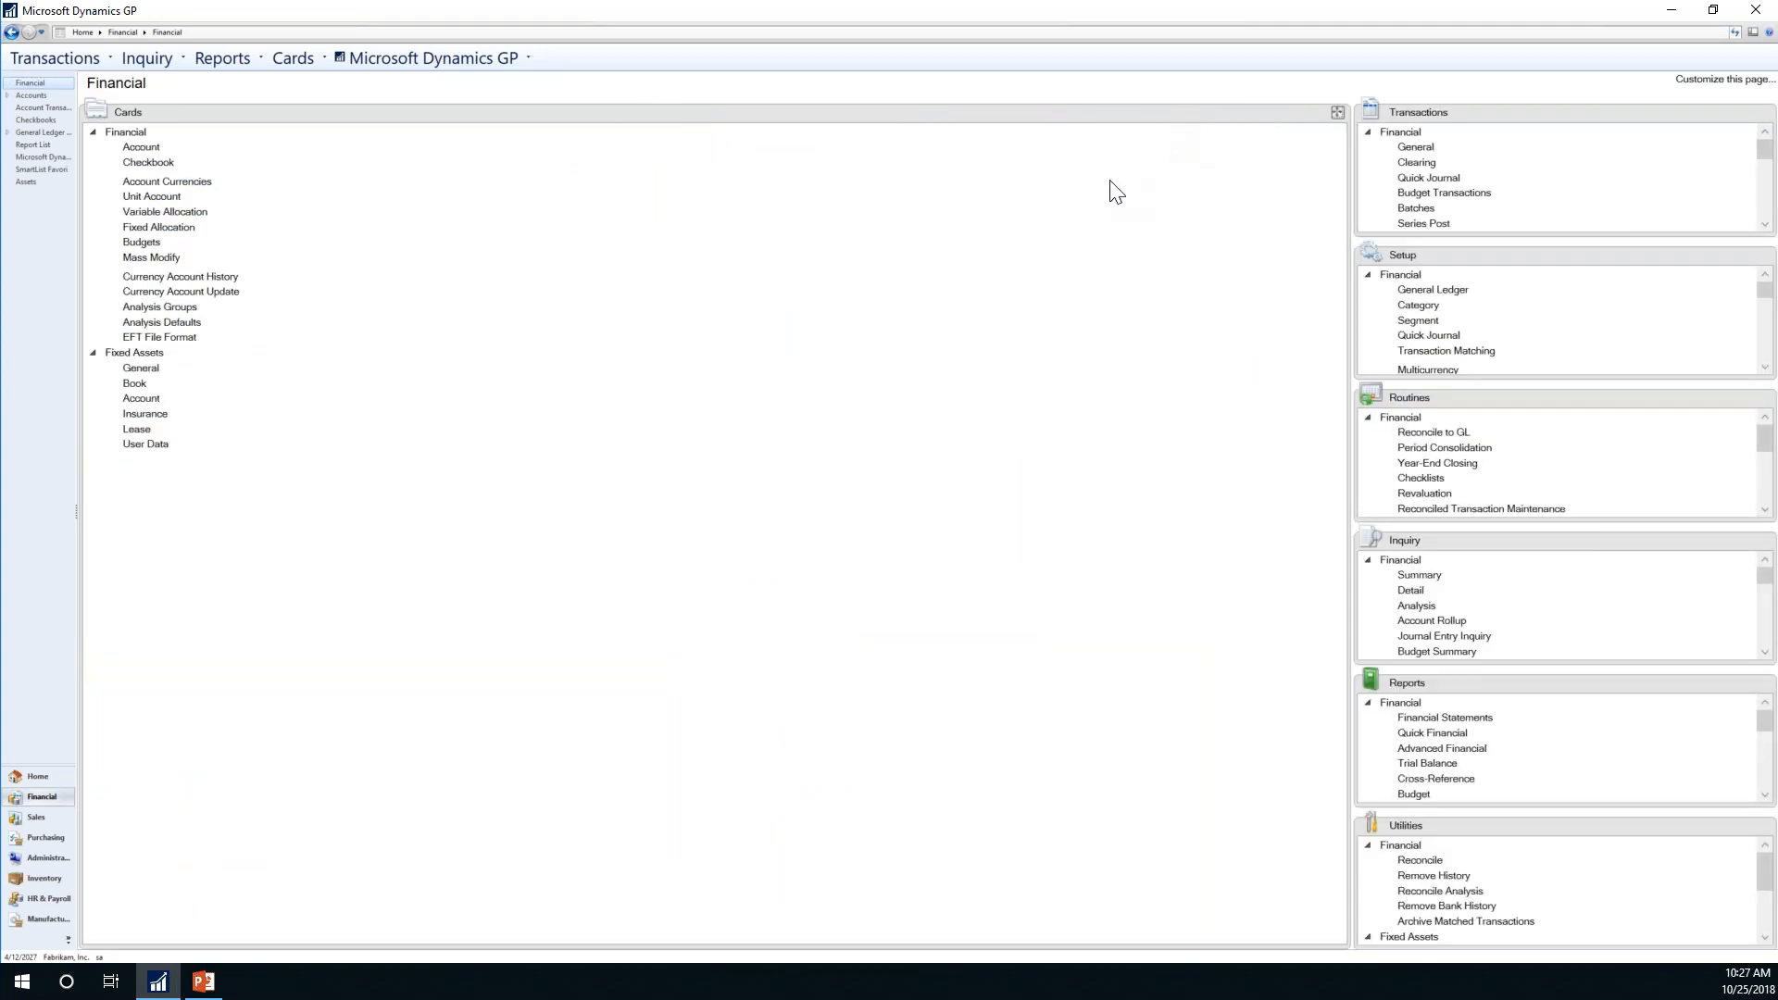
click(1337, 112)
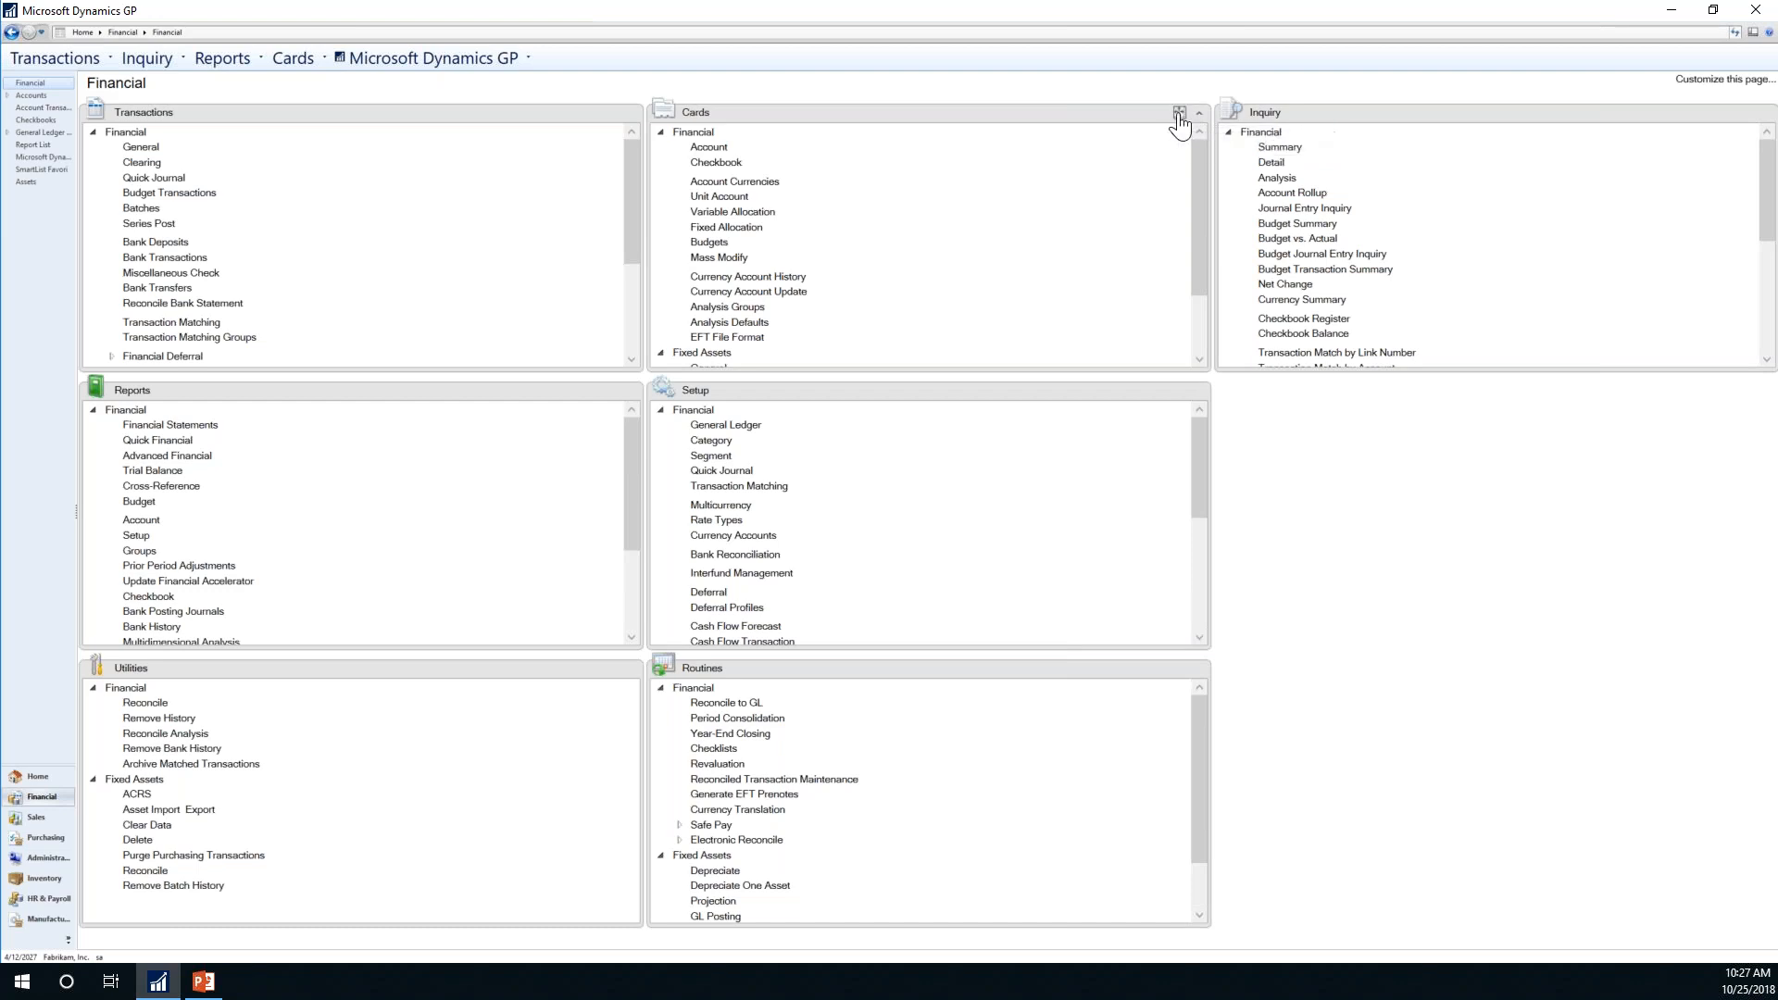
click(1179, 113)
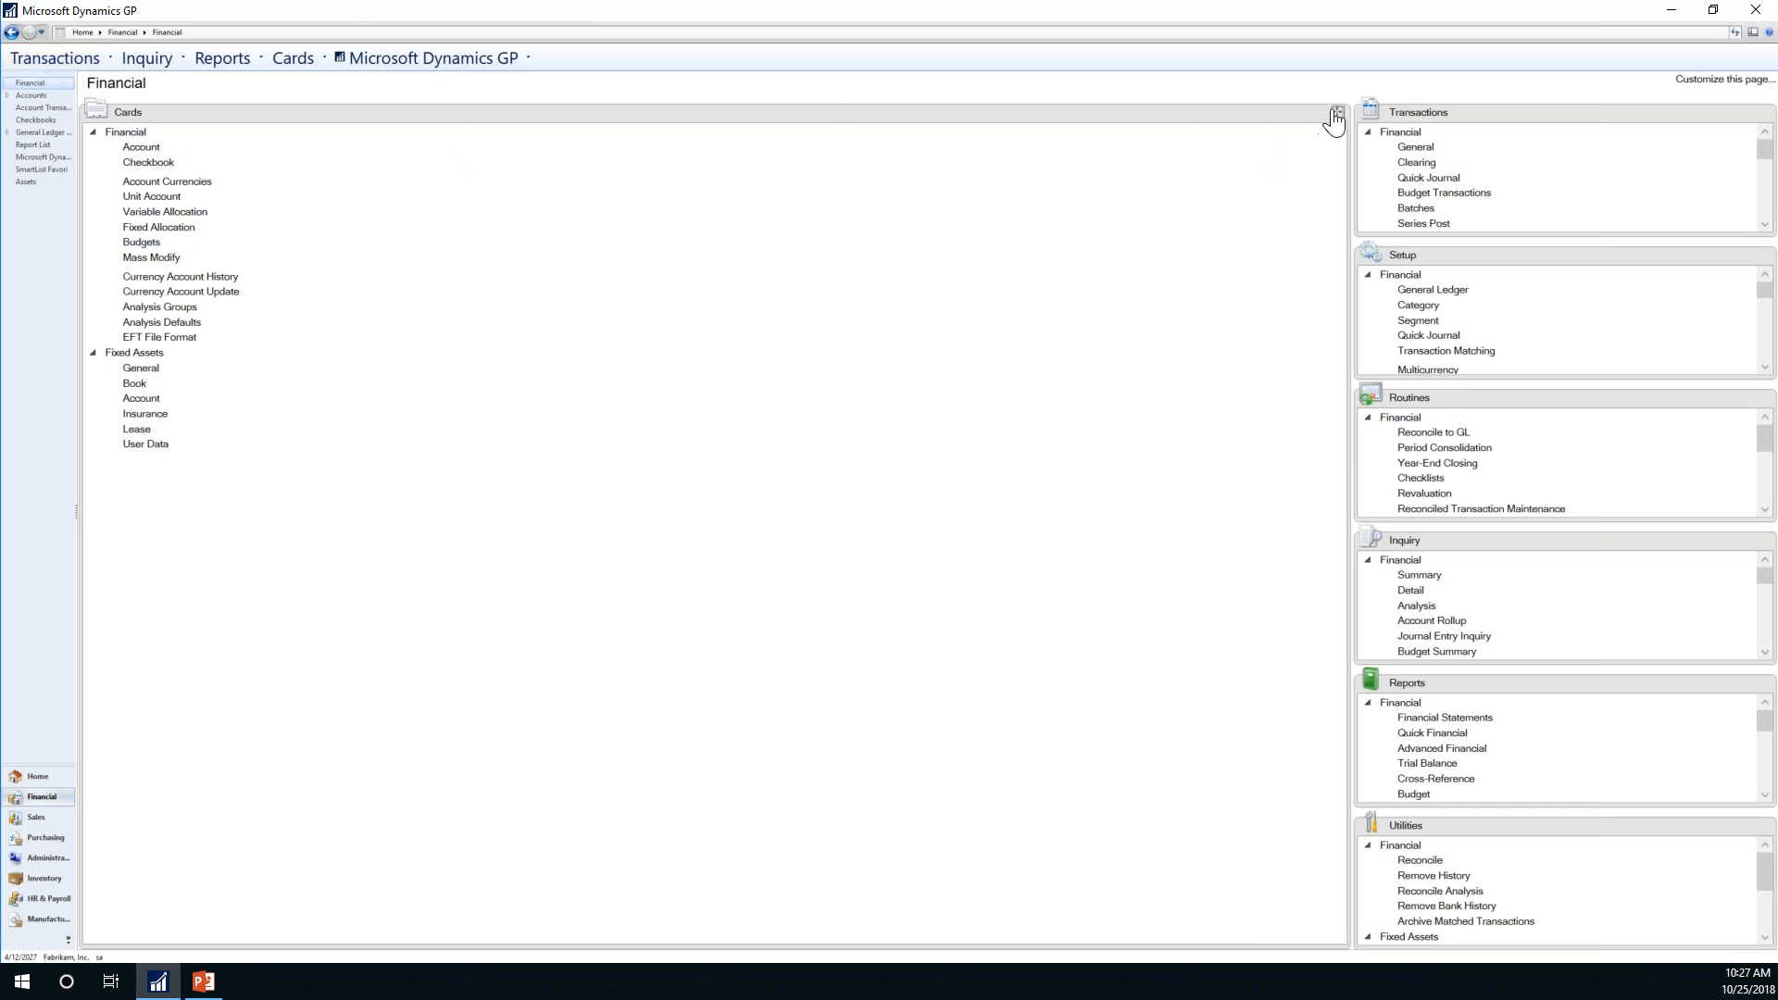
click(1338, 115)
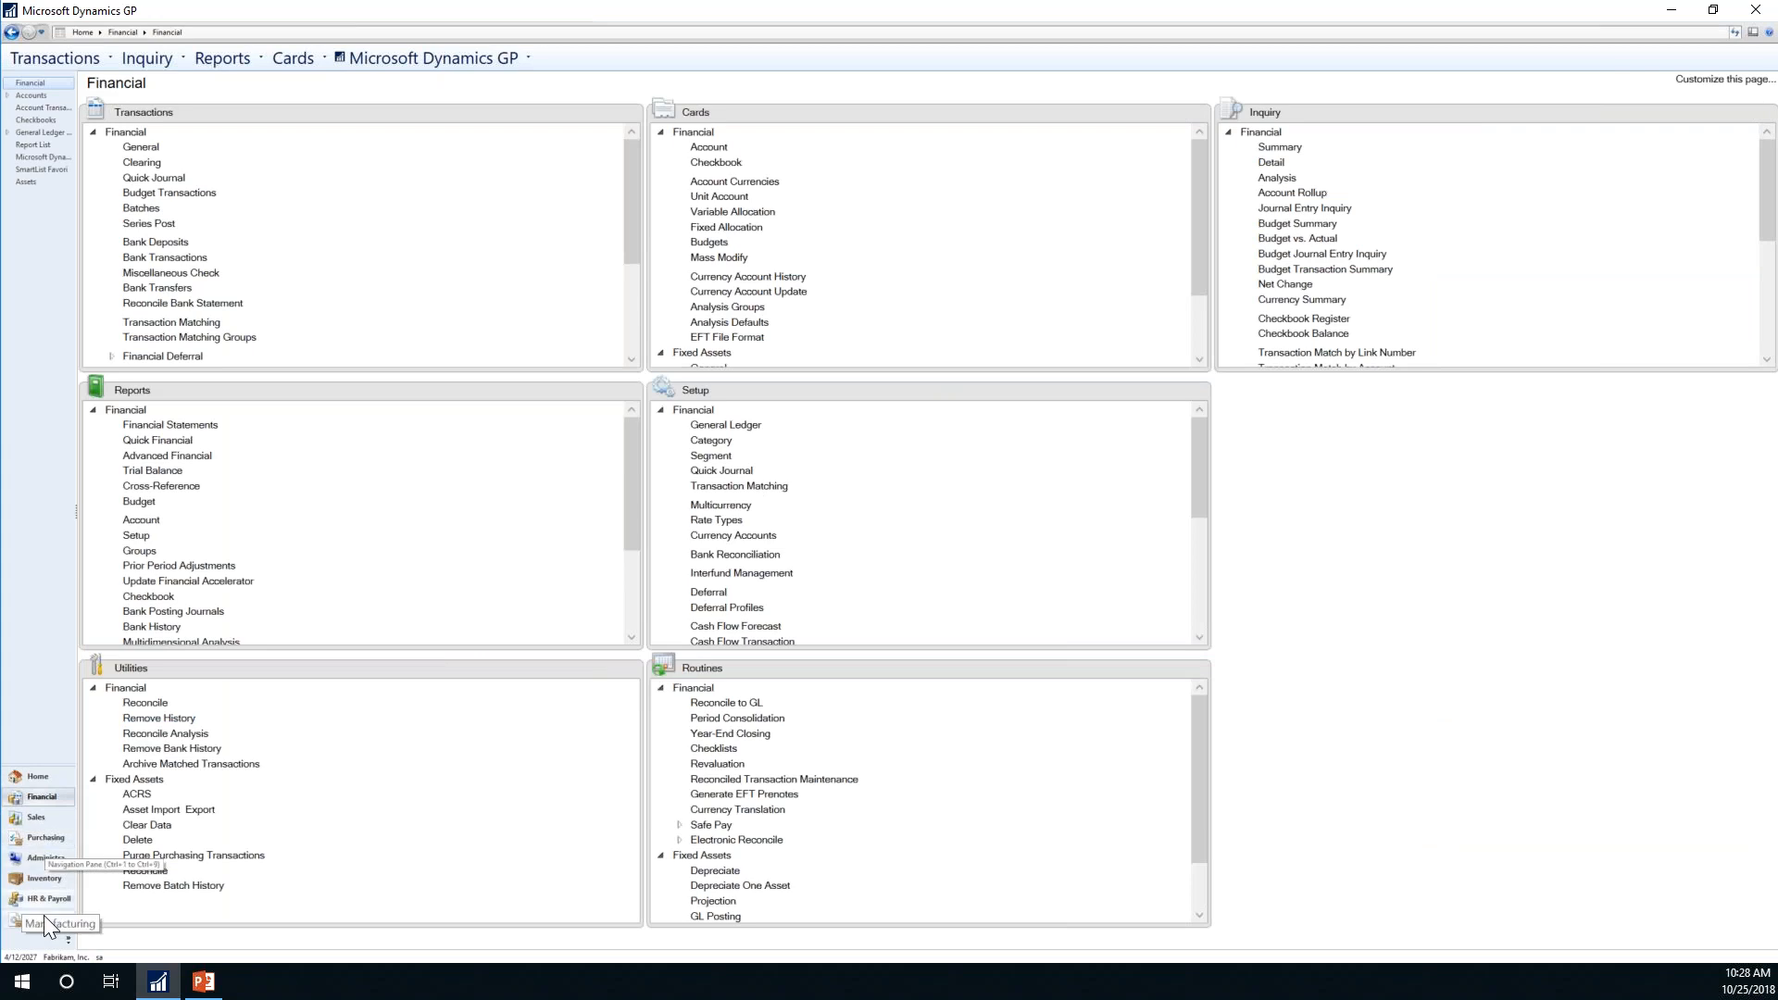
Step: Reset the navigation pane button order to default, then go to the Field Service page
click(65, 941)
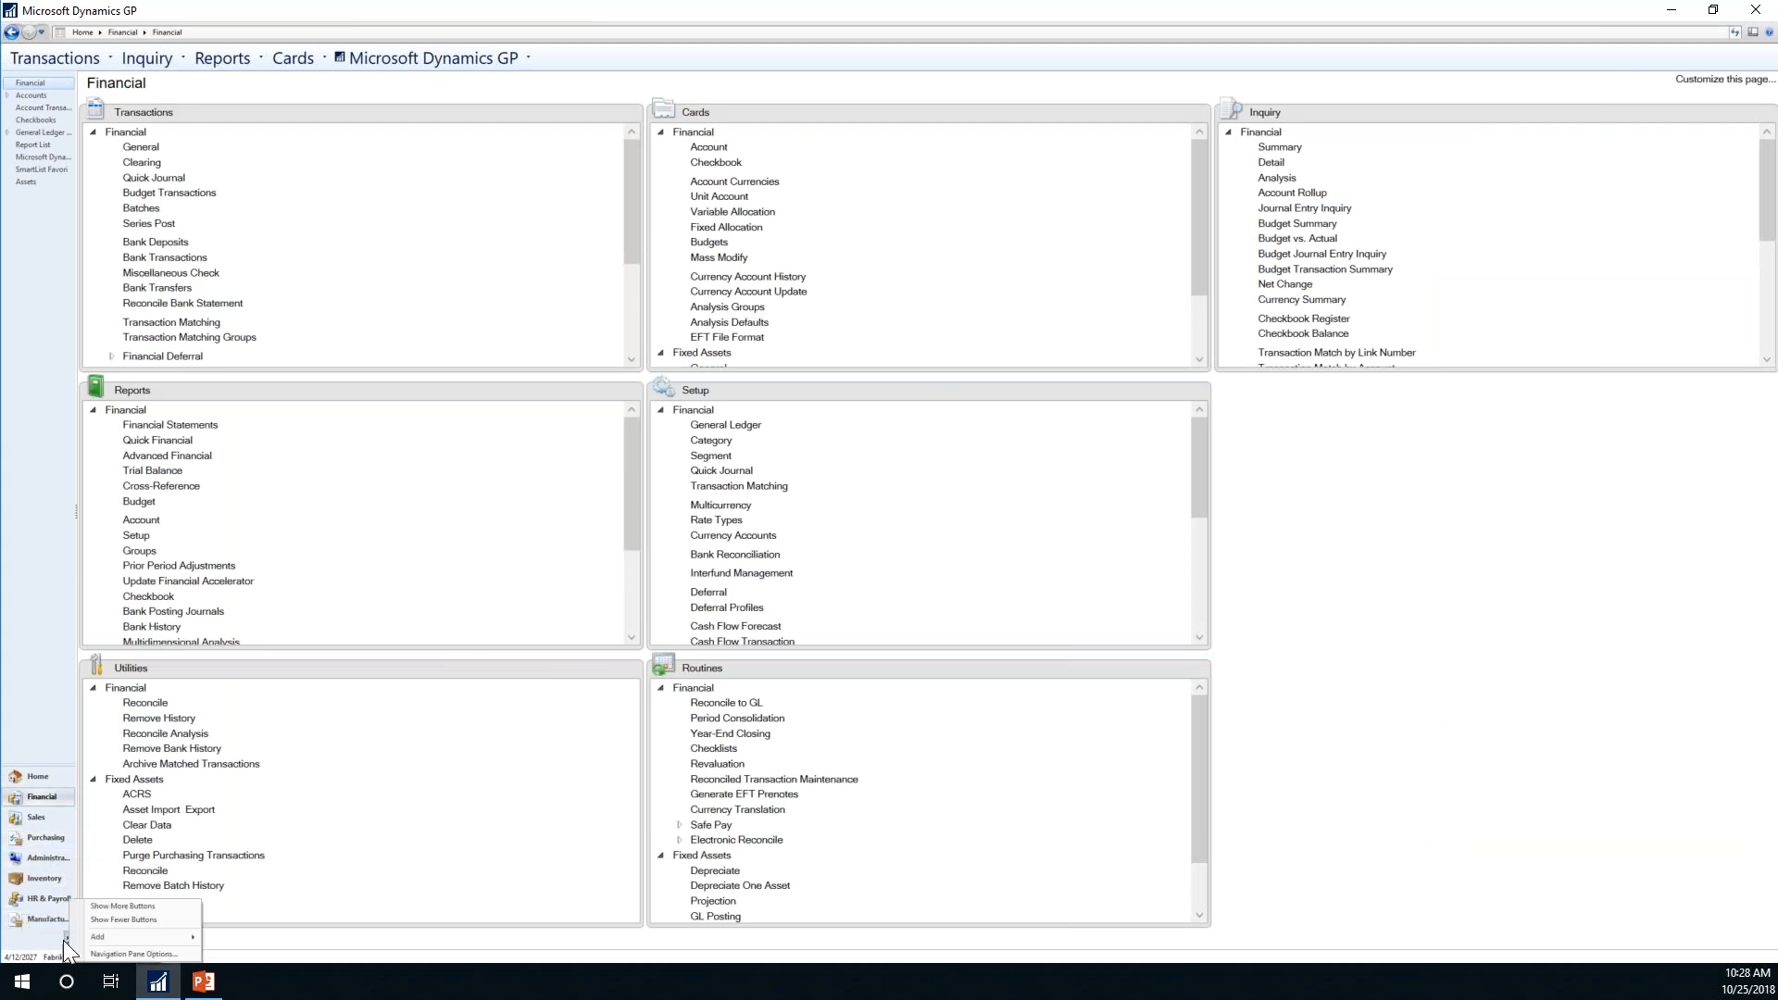
click(110, 952)
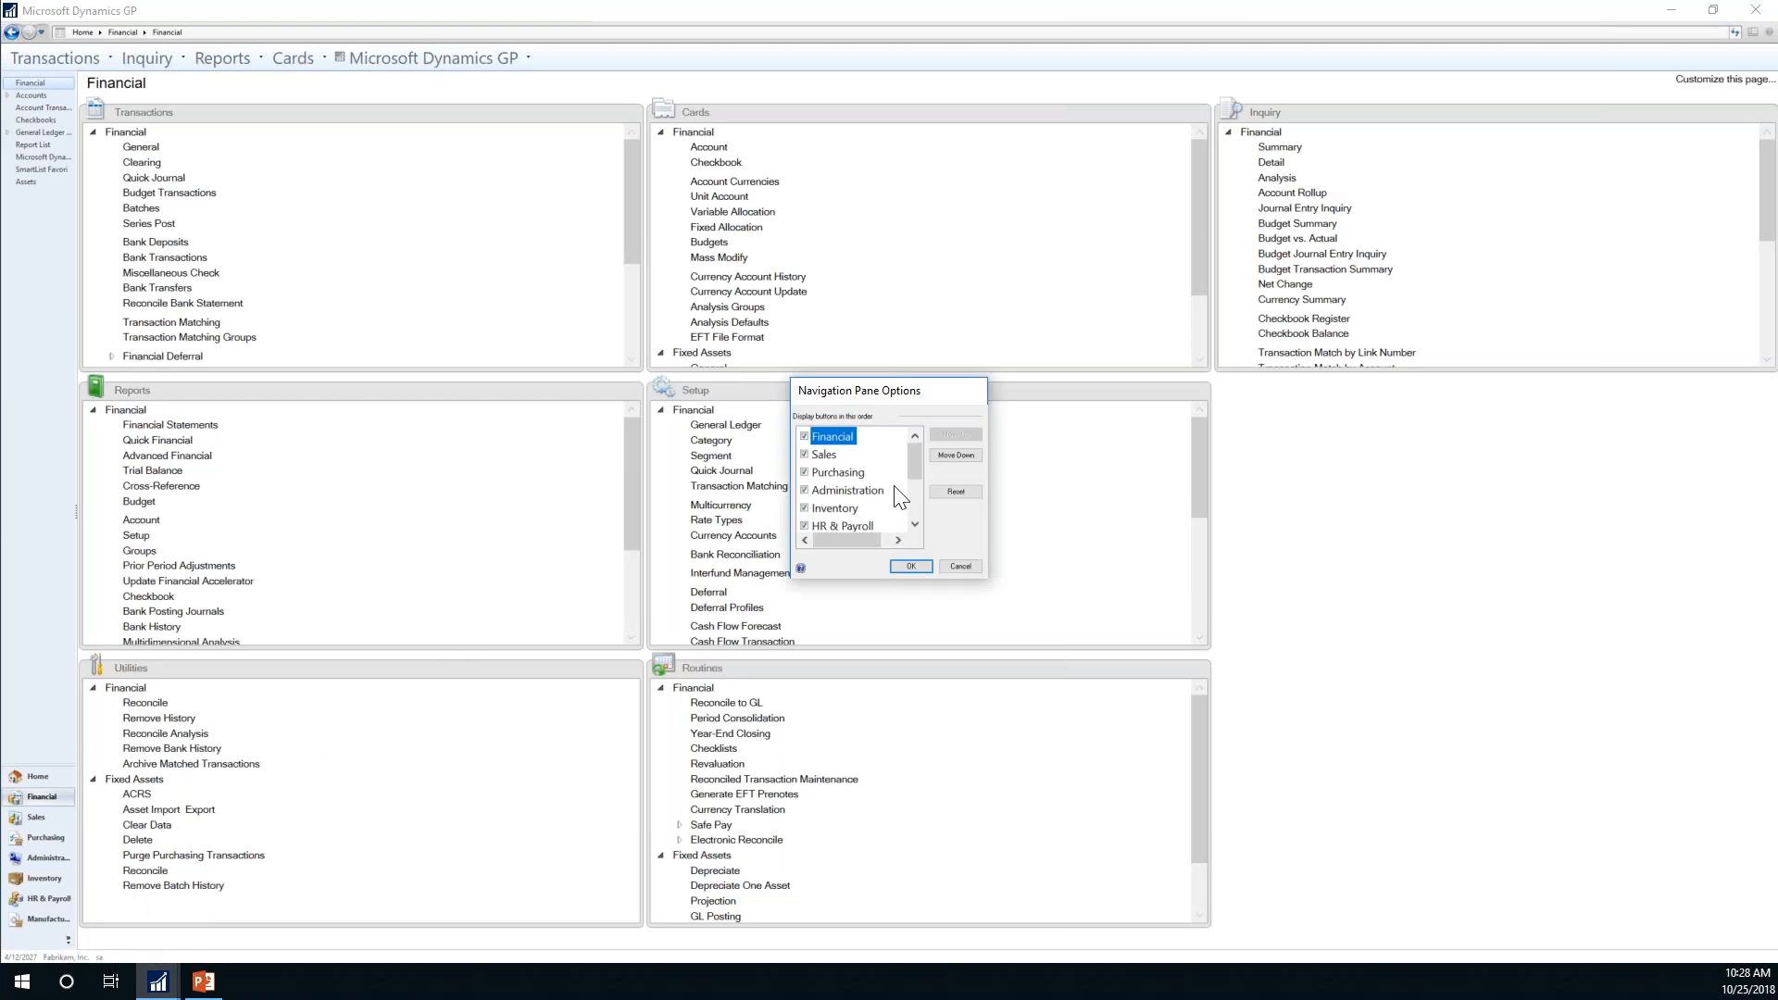
mouse_move(915, 463)
mouse_down()
mouse_move(909, 509)
mouse_move(921, 463)
mouse_up()
click(837, 508)
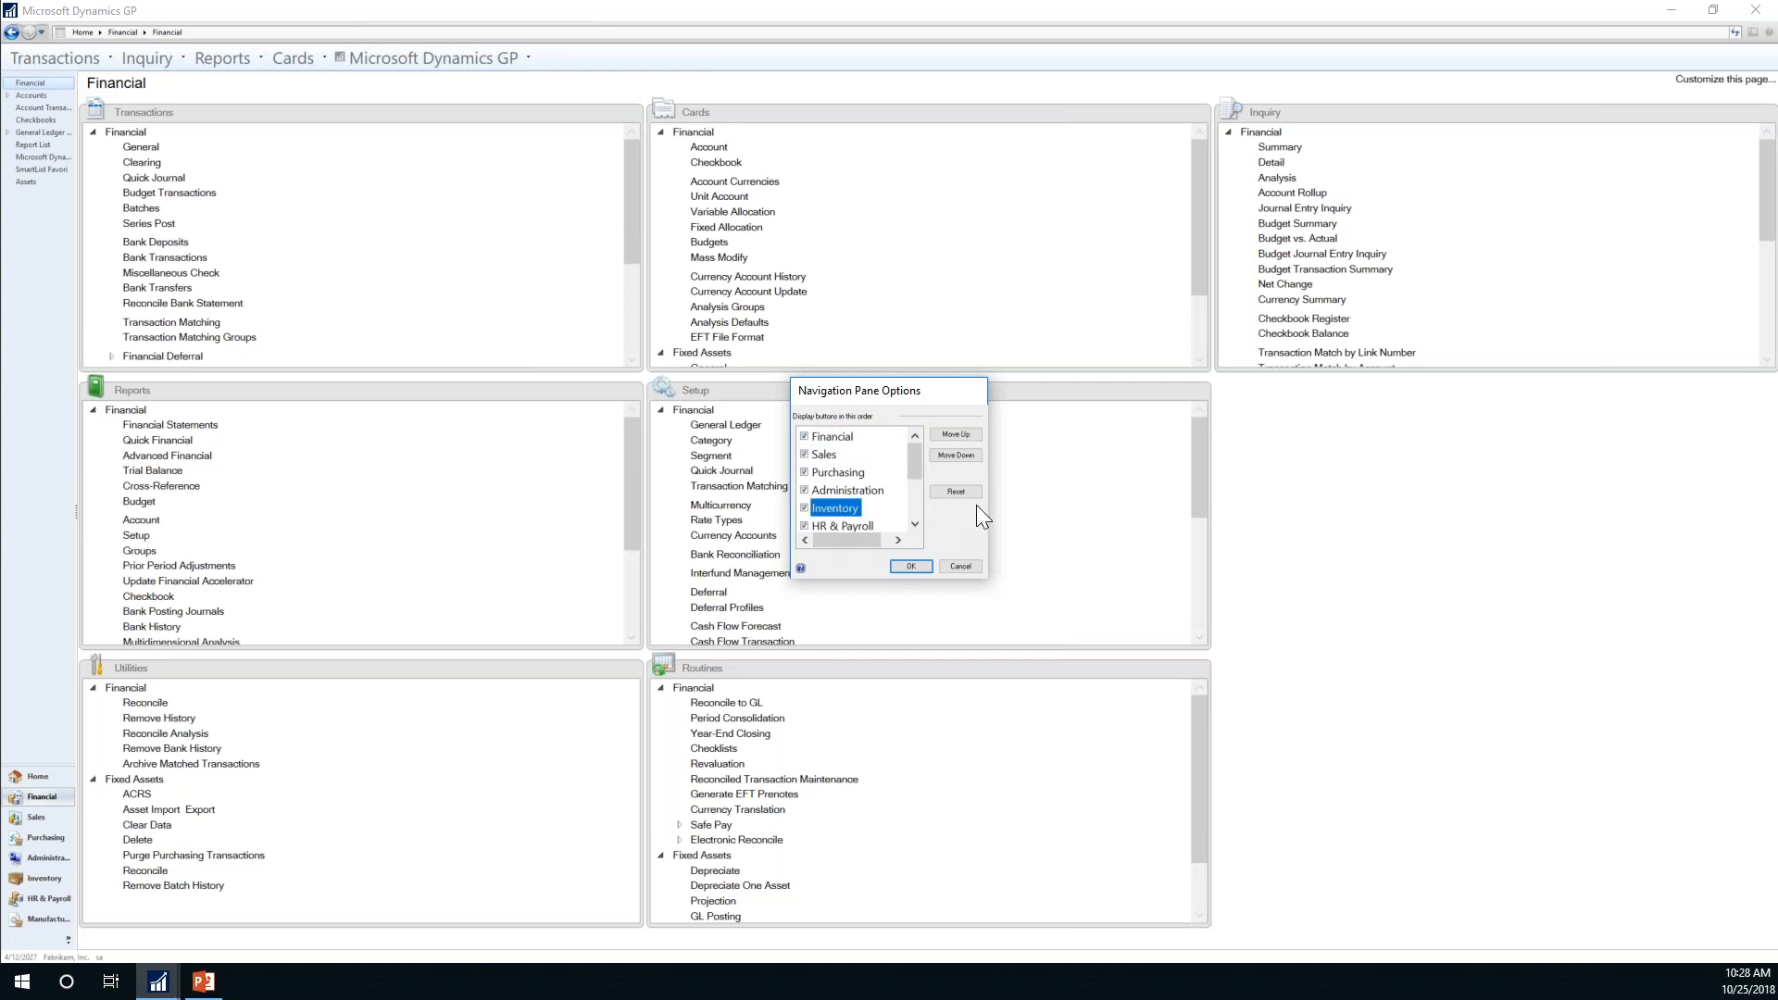
click(948, 433)
click(949, 433)
click(949, 434)
click(948, 434)
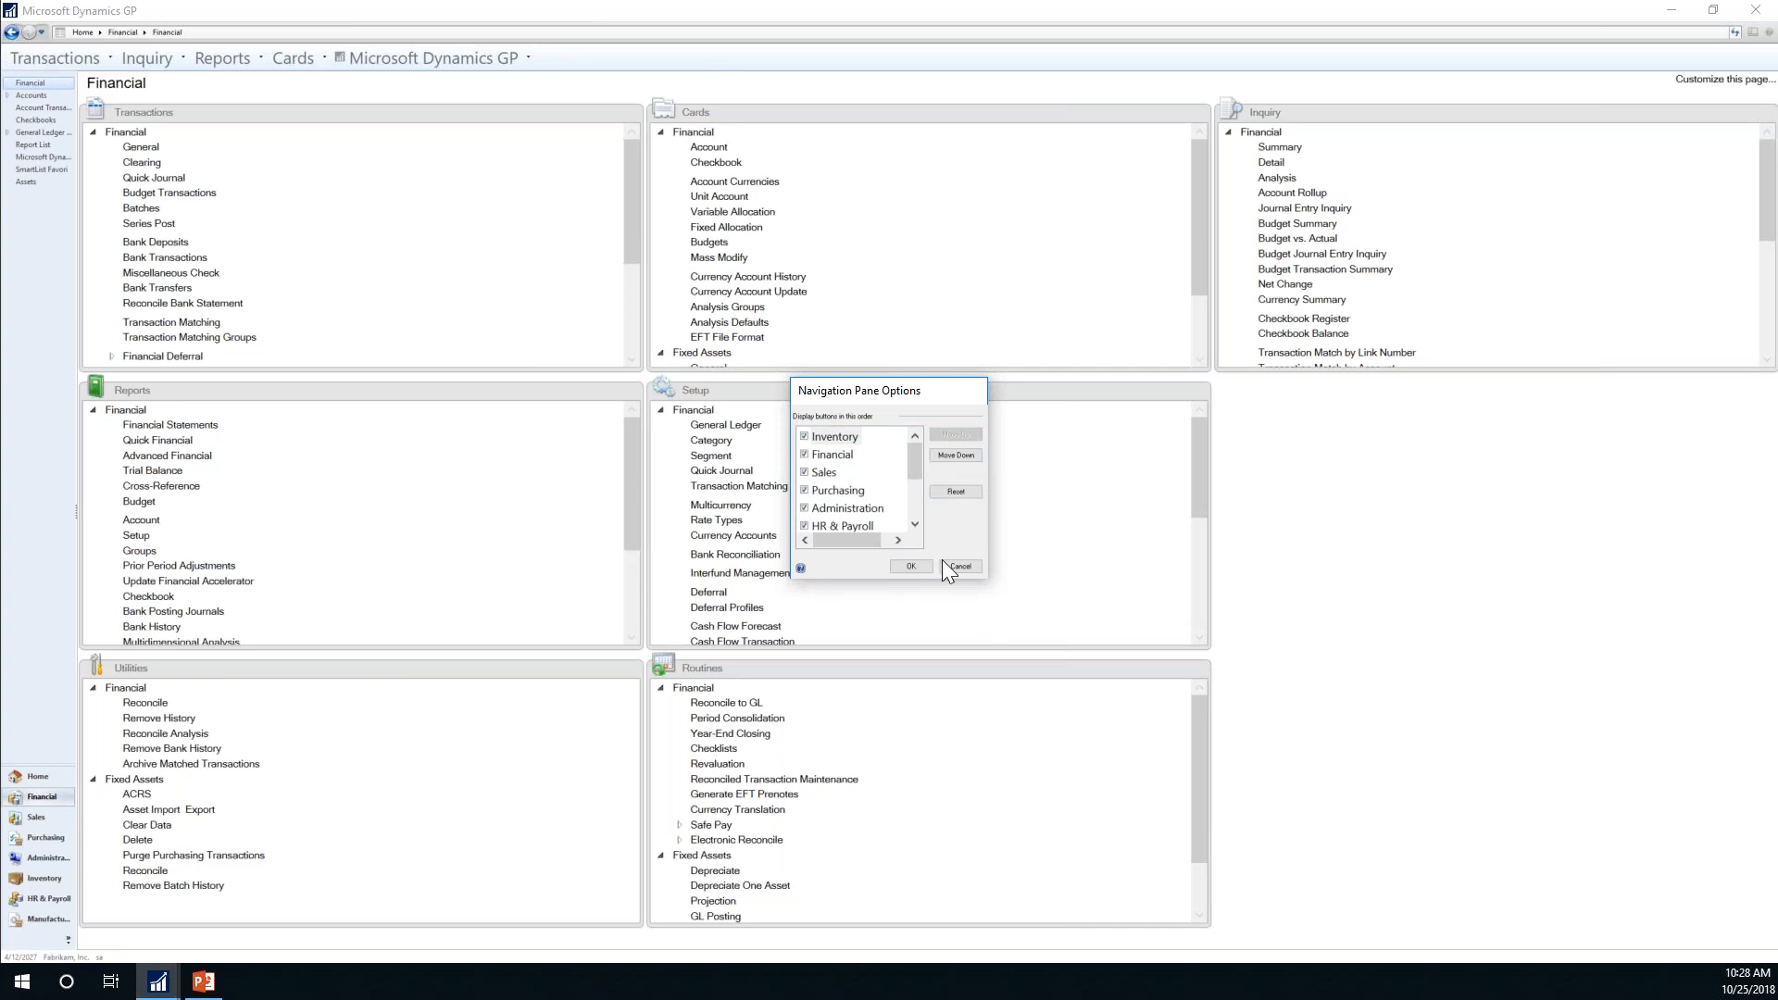
click(946, 494)
click(912, 566)
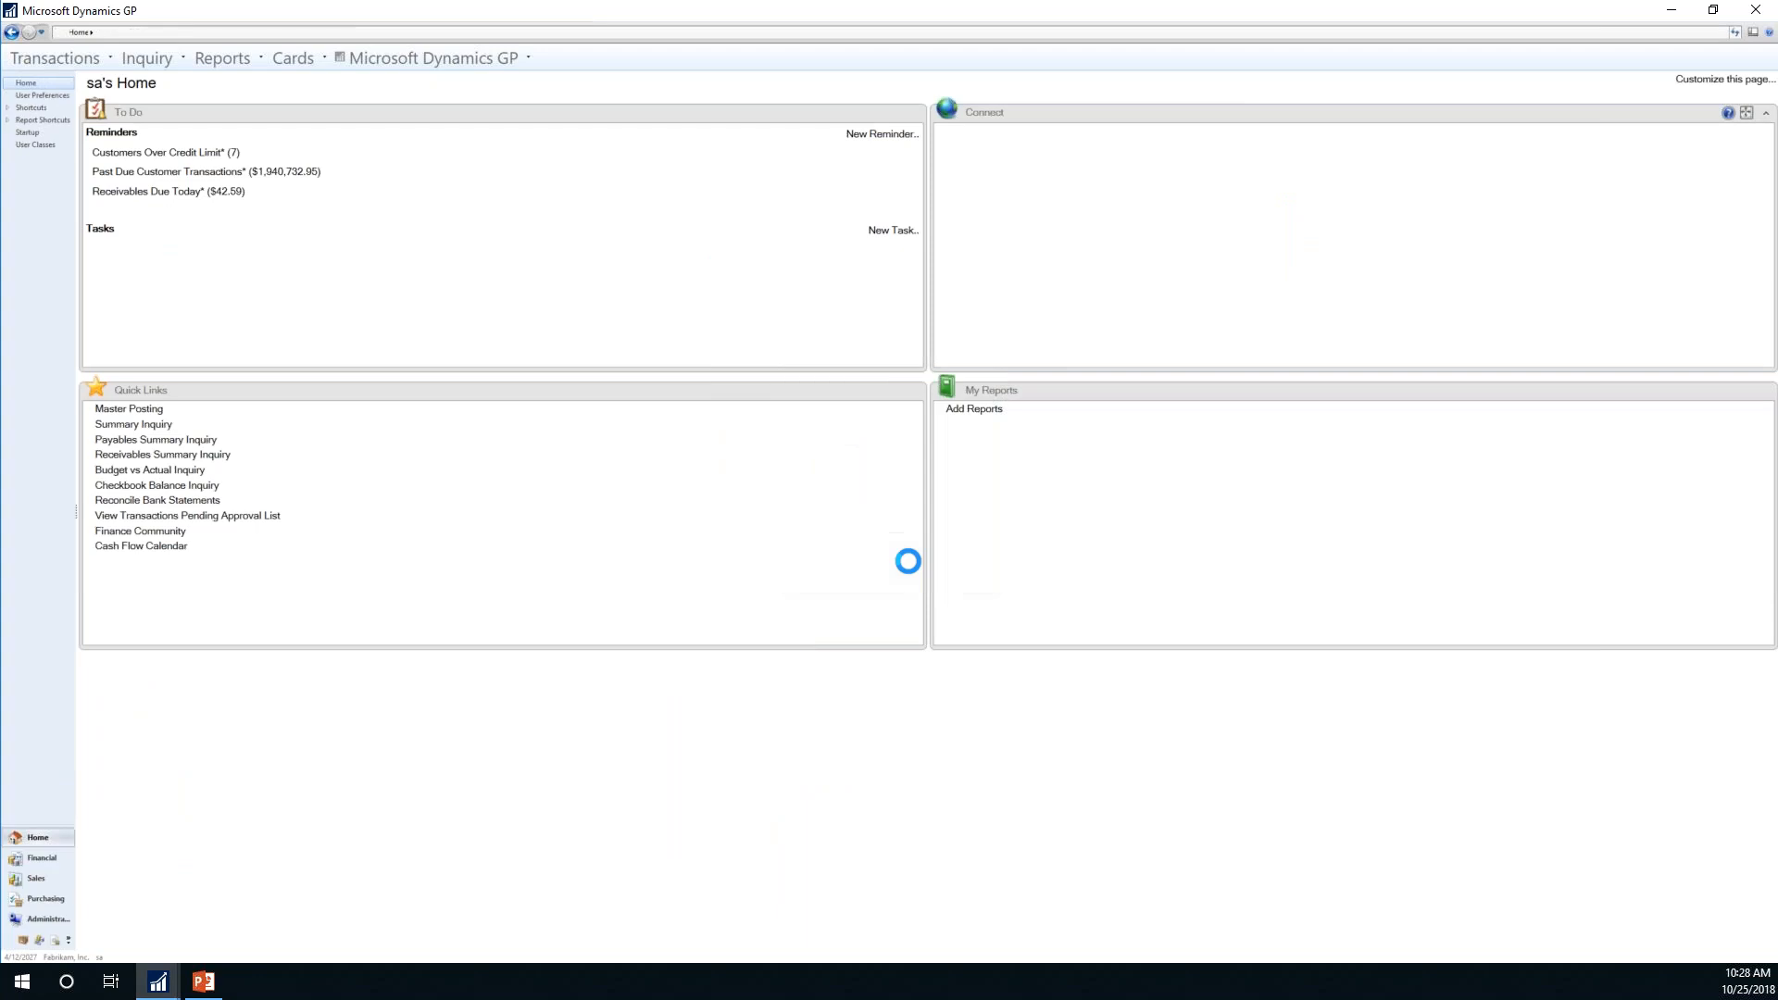
click(68, 937)
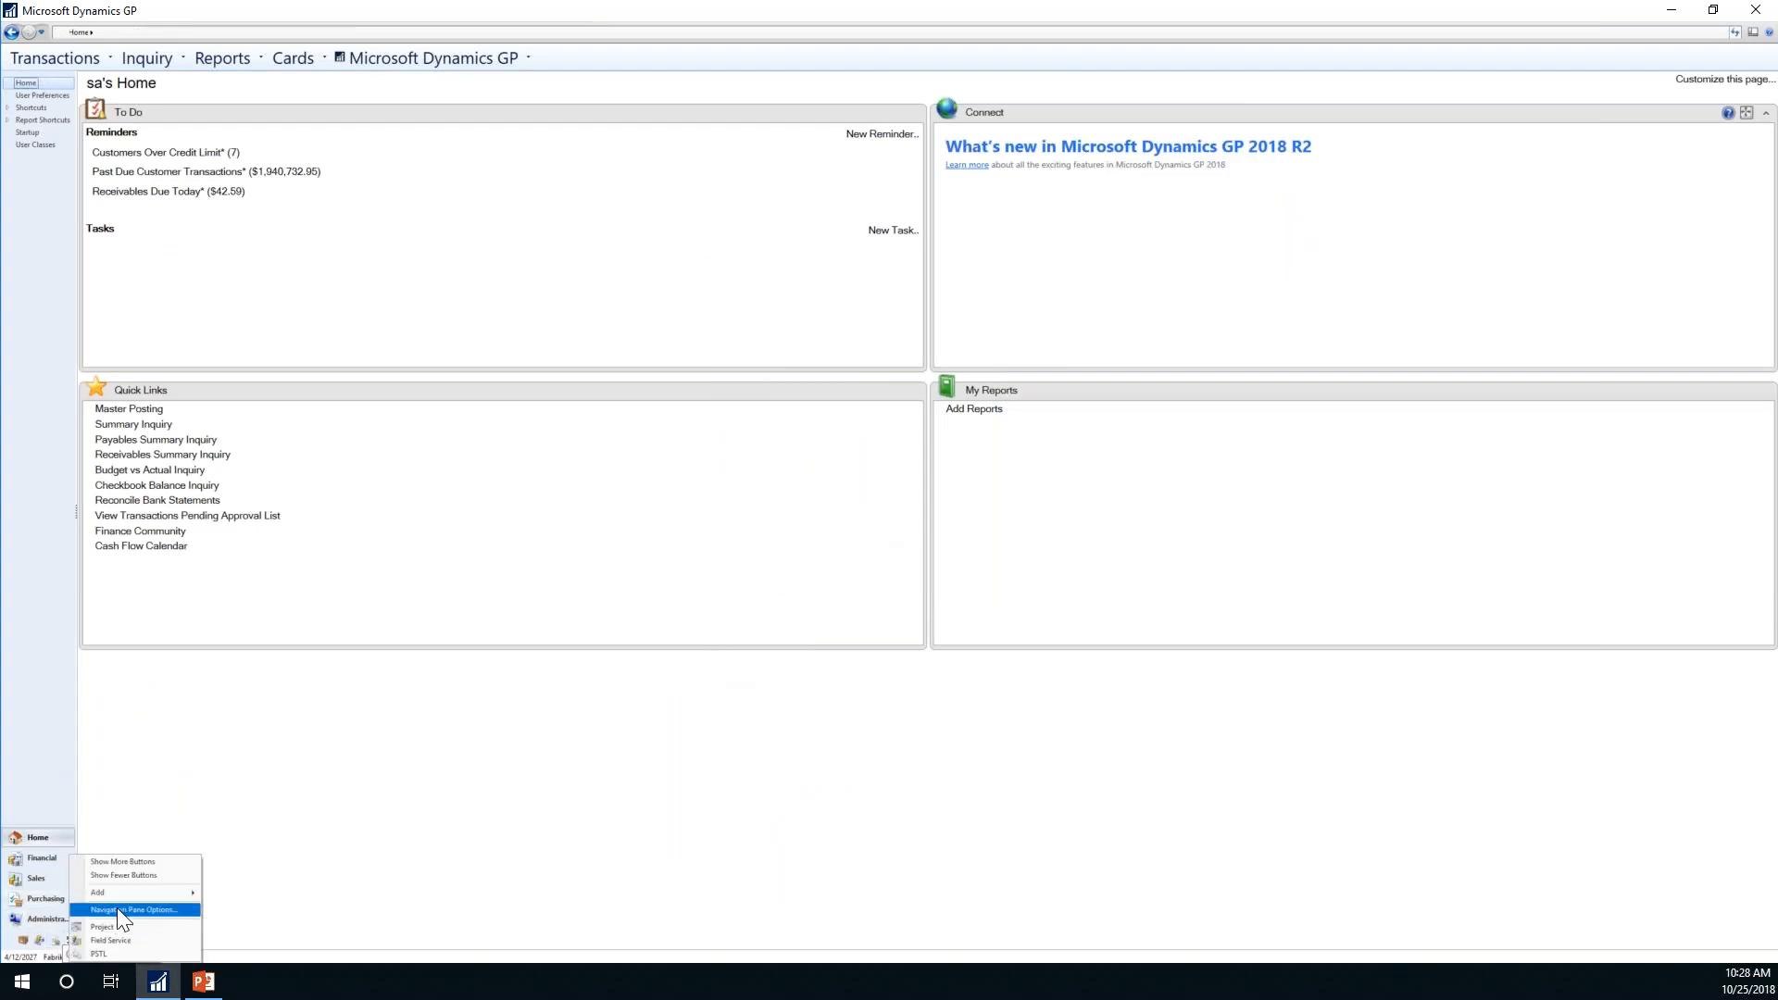
click(141, 940)
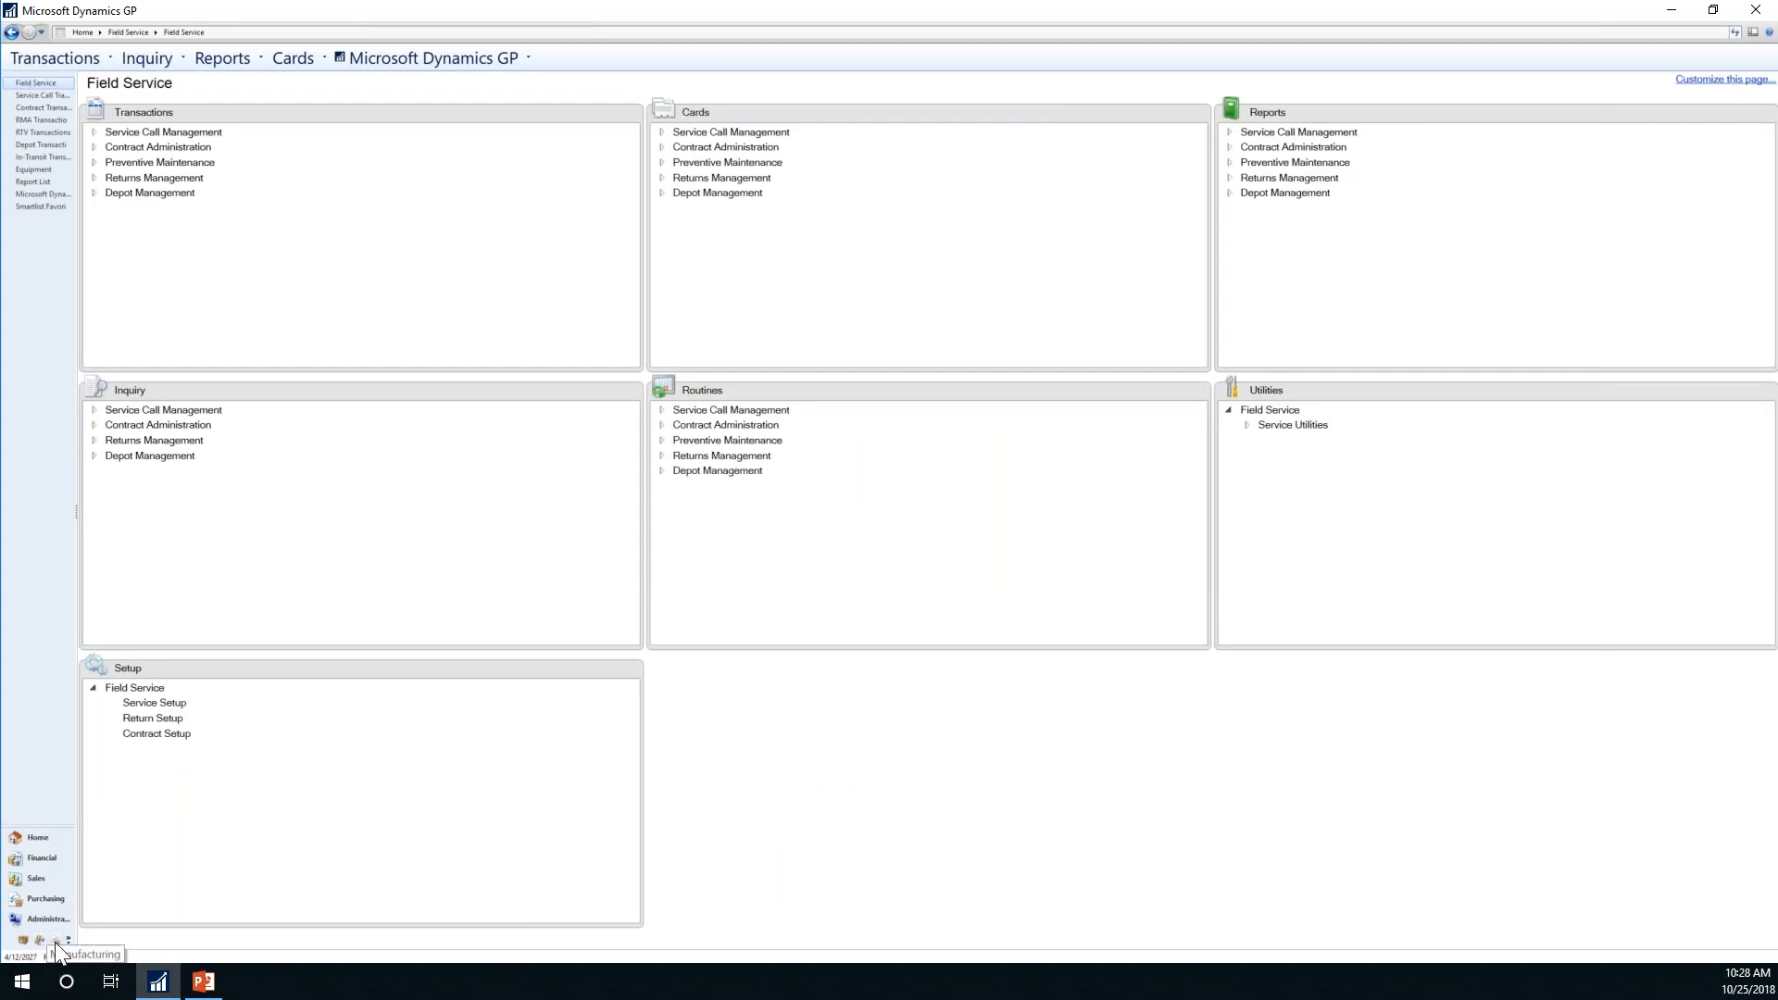
Step: Move Financial down below Sales and Purchasing in the navigation button order and apply
click(68, 942)
click(98, 911)
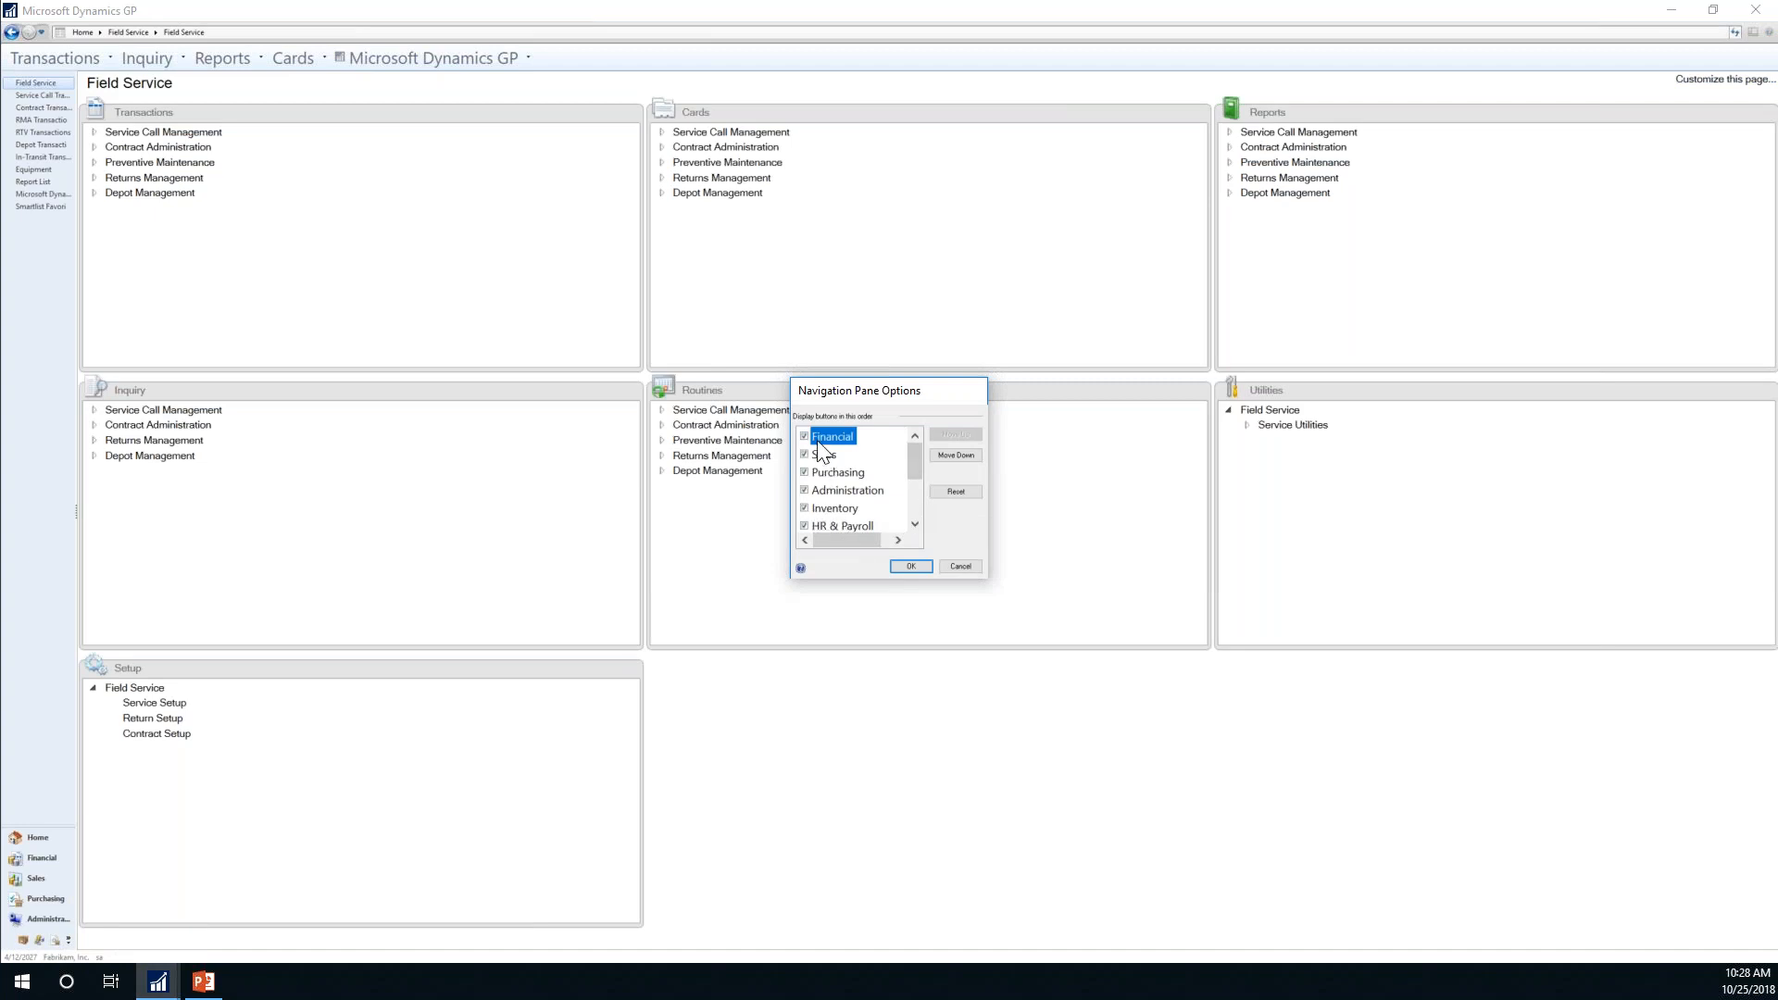
click(955, 455)
click(954, 454)
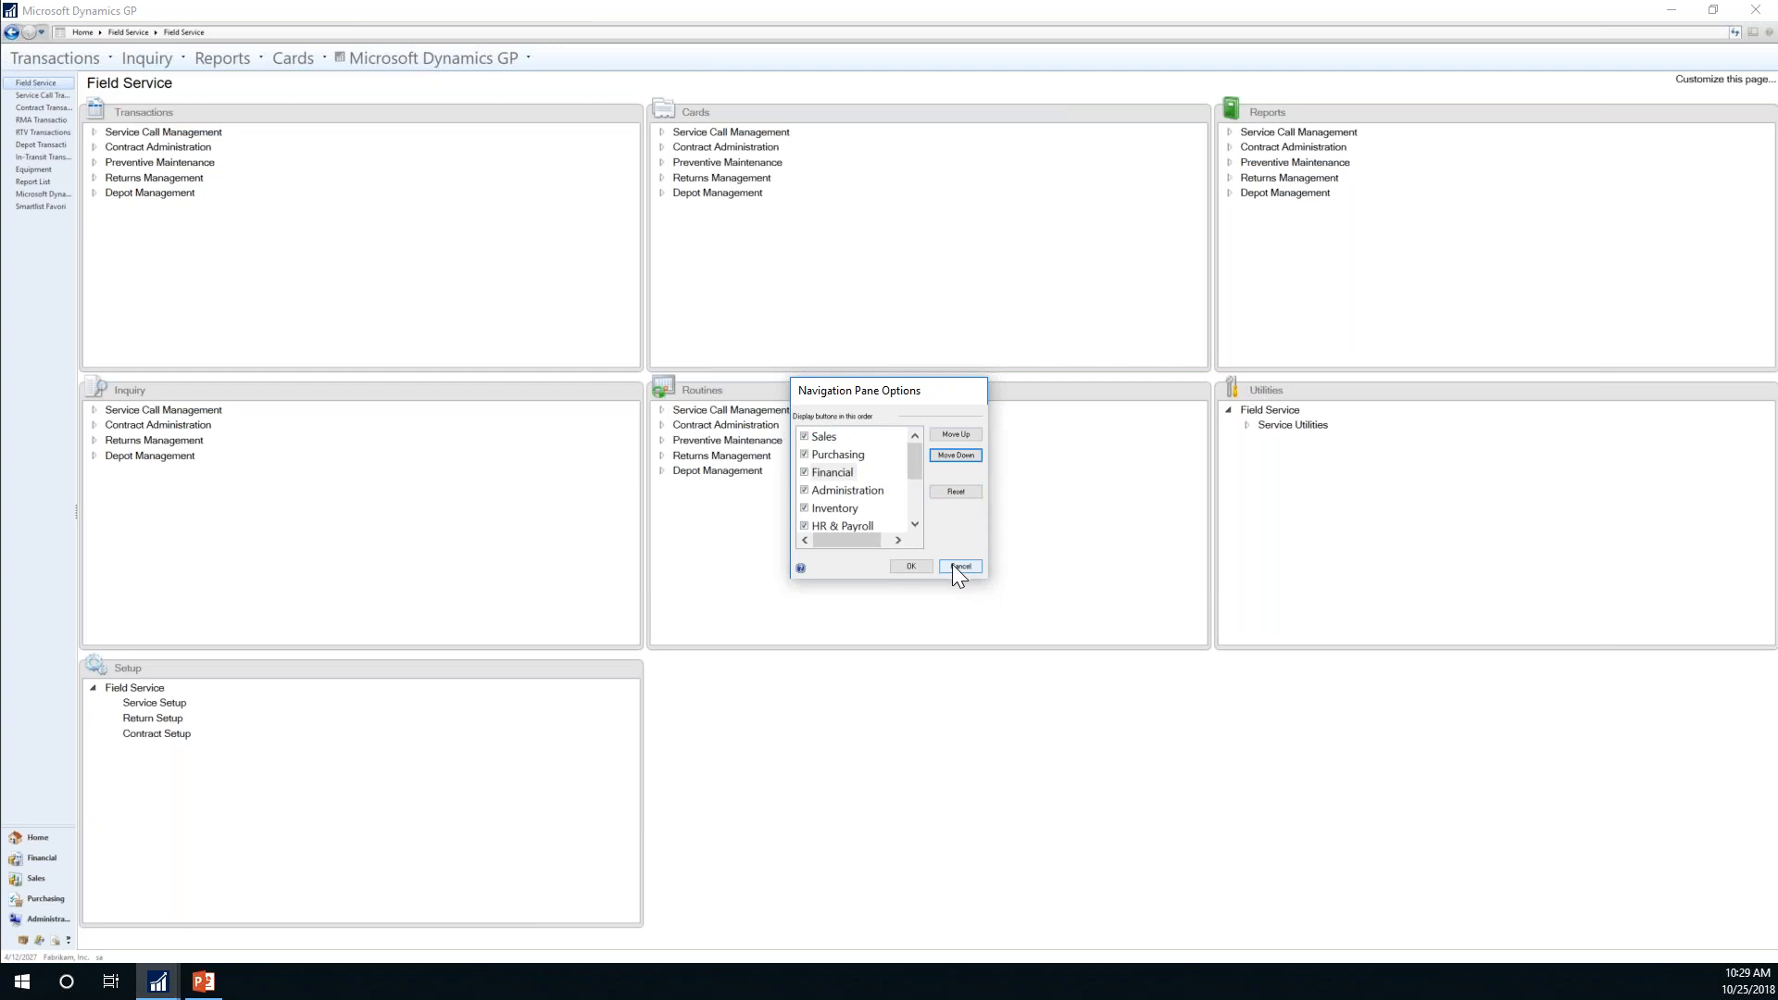
click(914, 564)
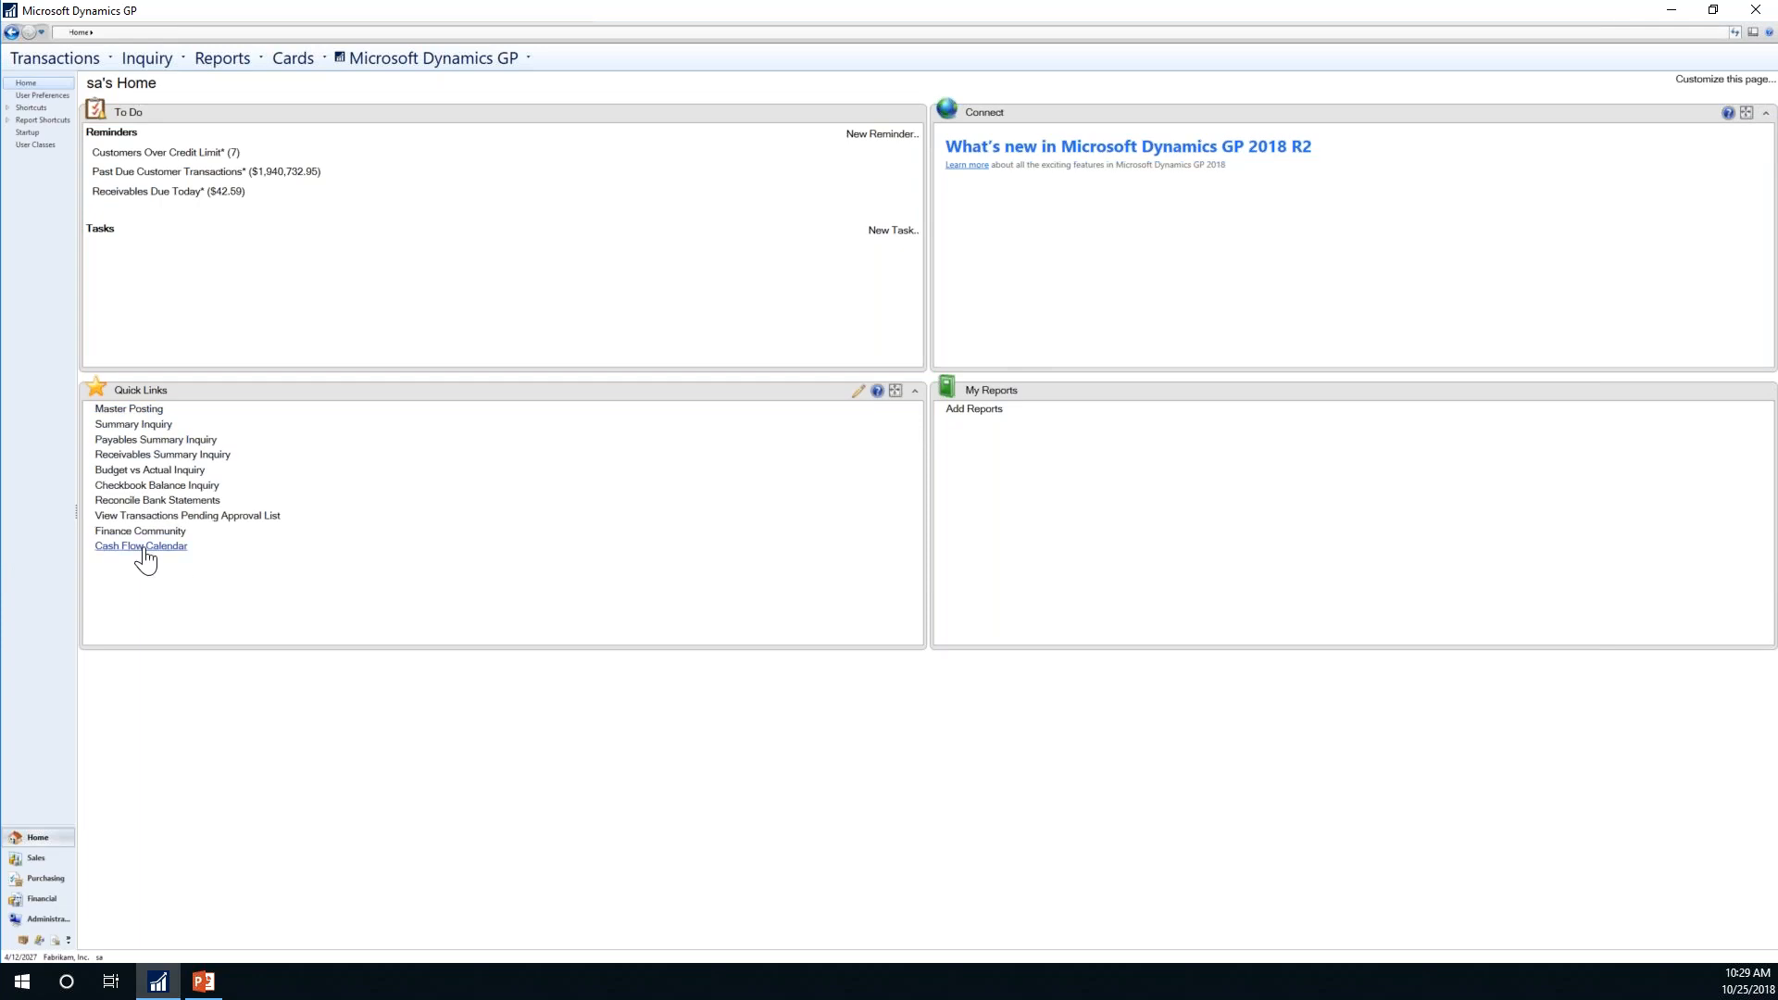
click(129, 409)
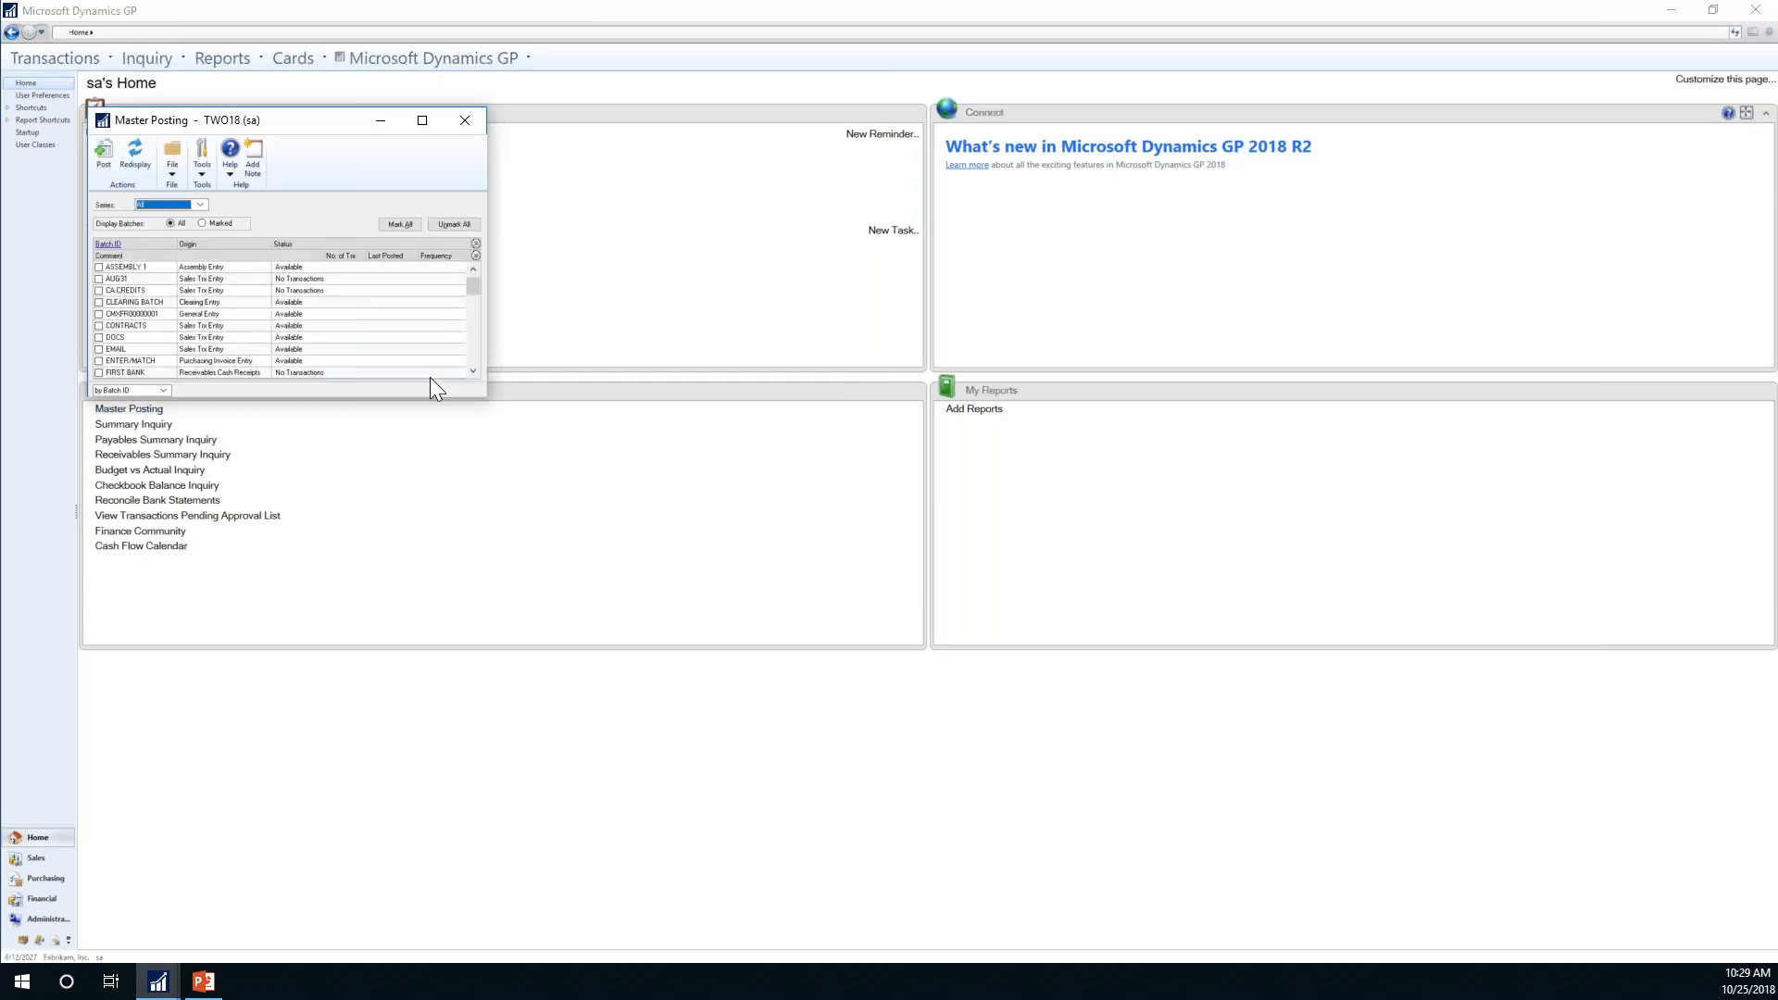
drag(326, 125, 1095, 159)
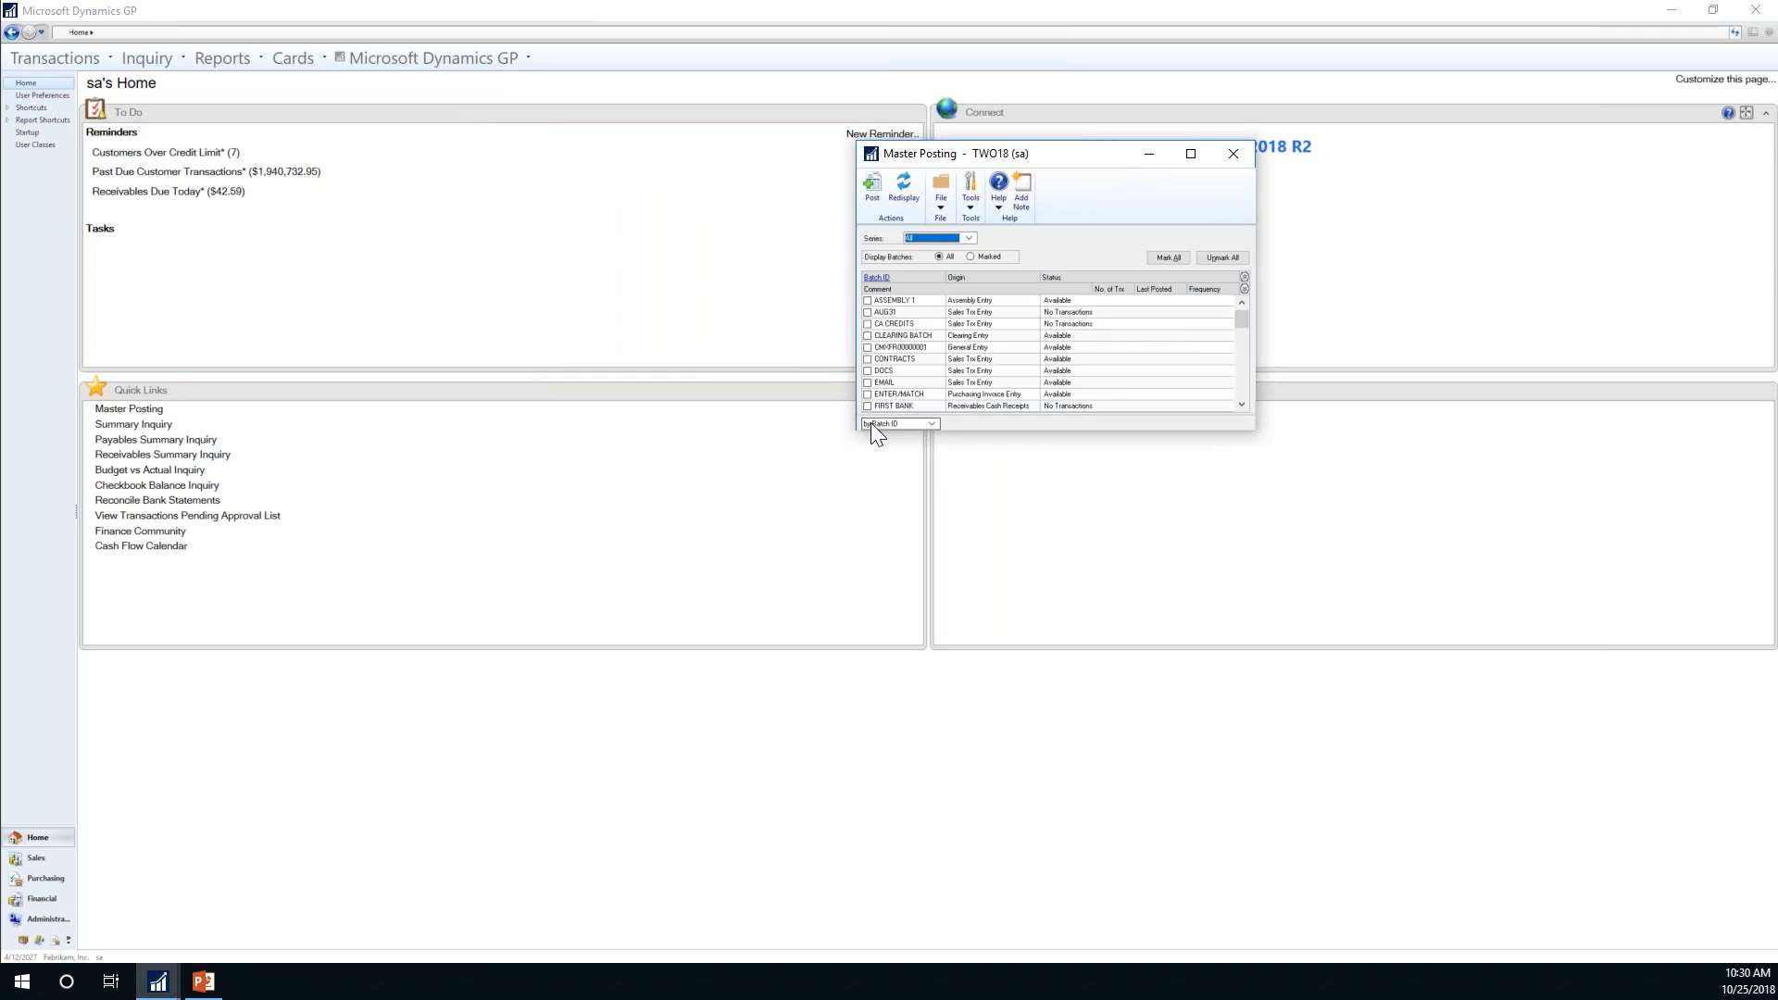
click(1247, 377)
click(1247, 377)
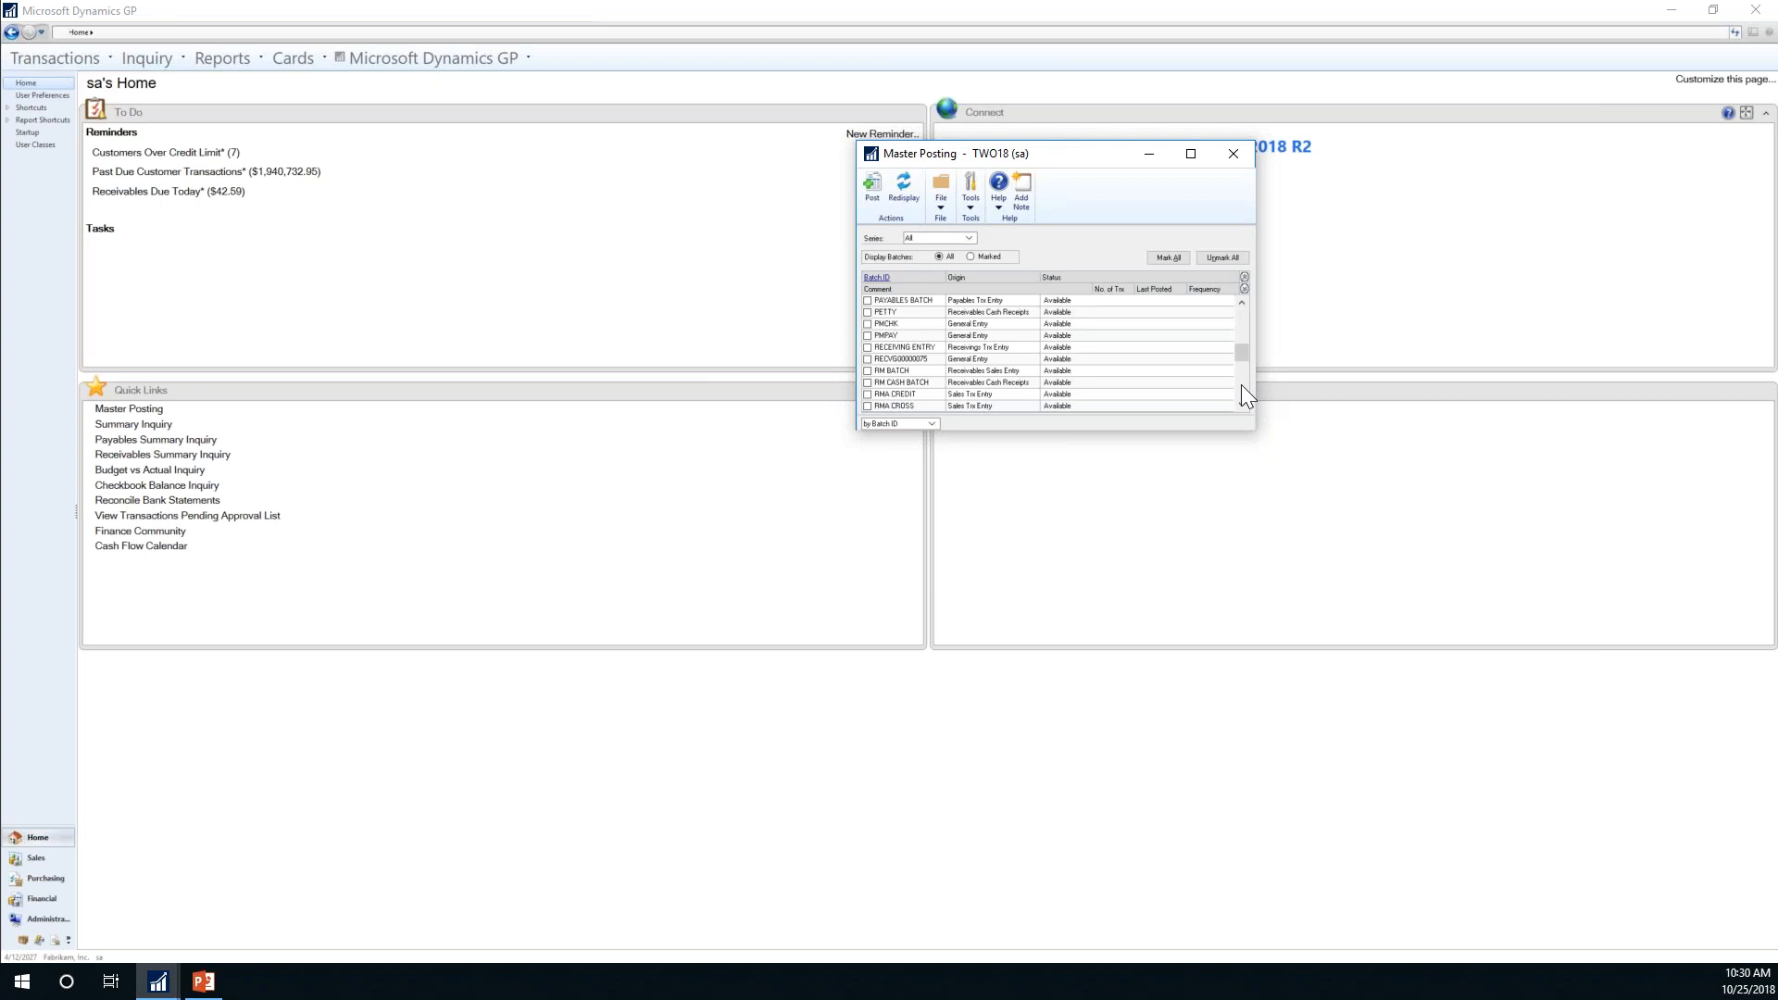
click(1242, 388)
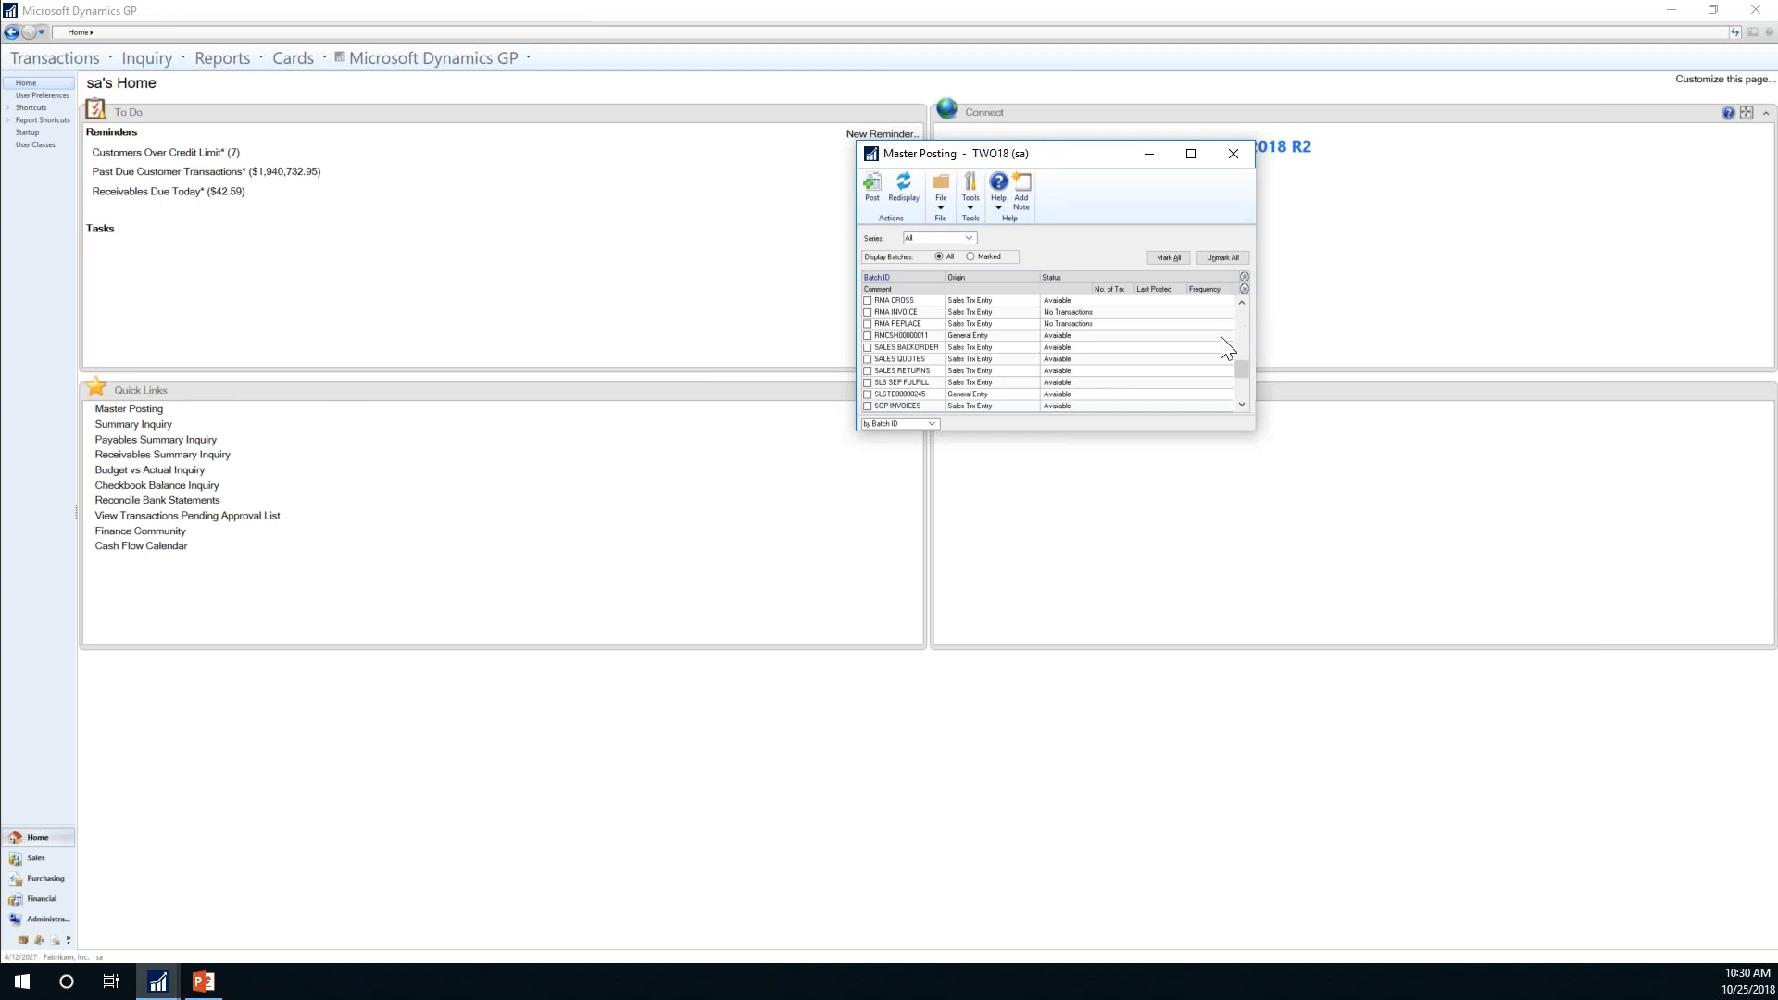
click(969, 238)
click(927, 255)
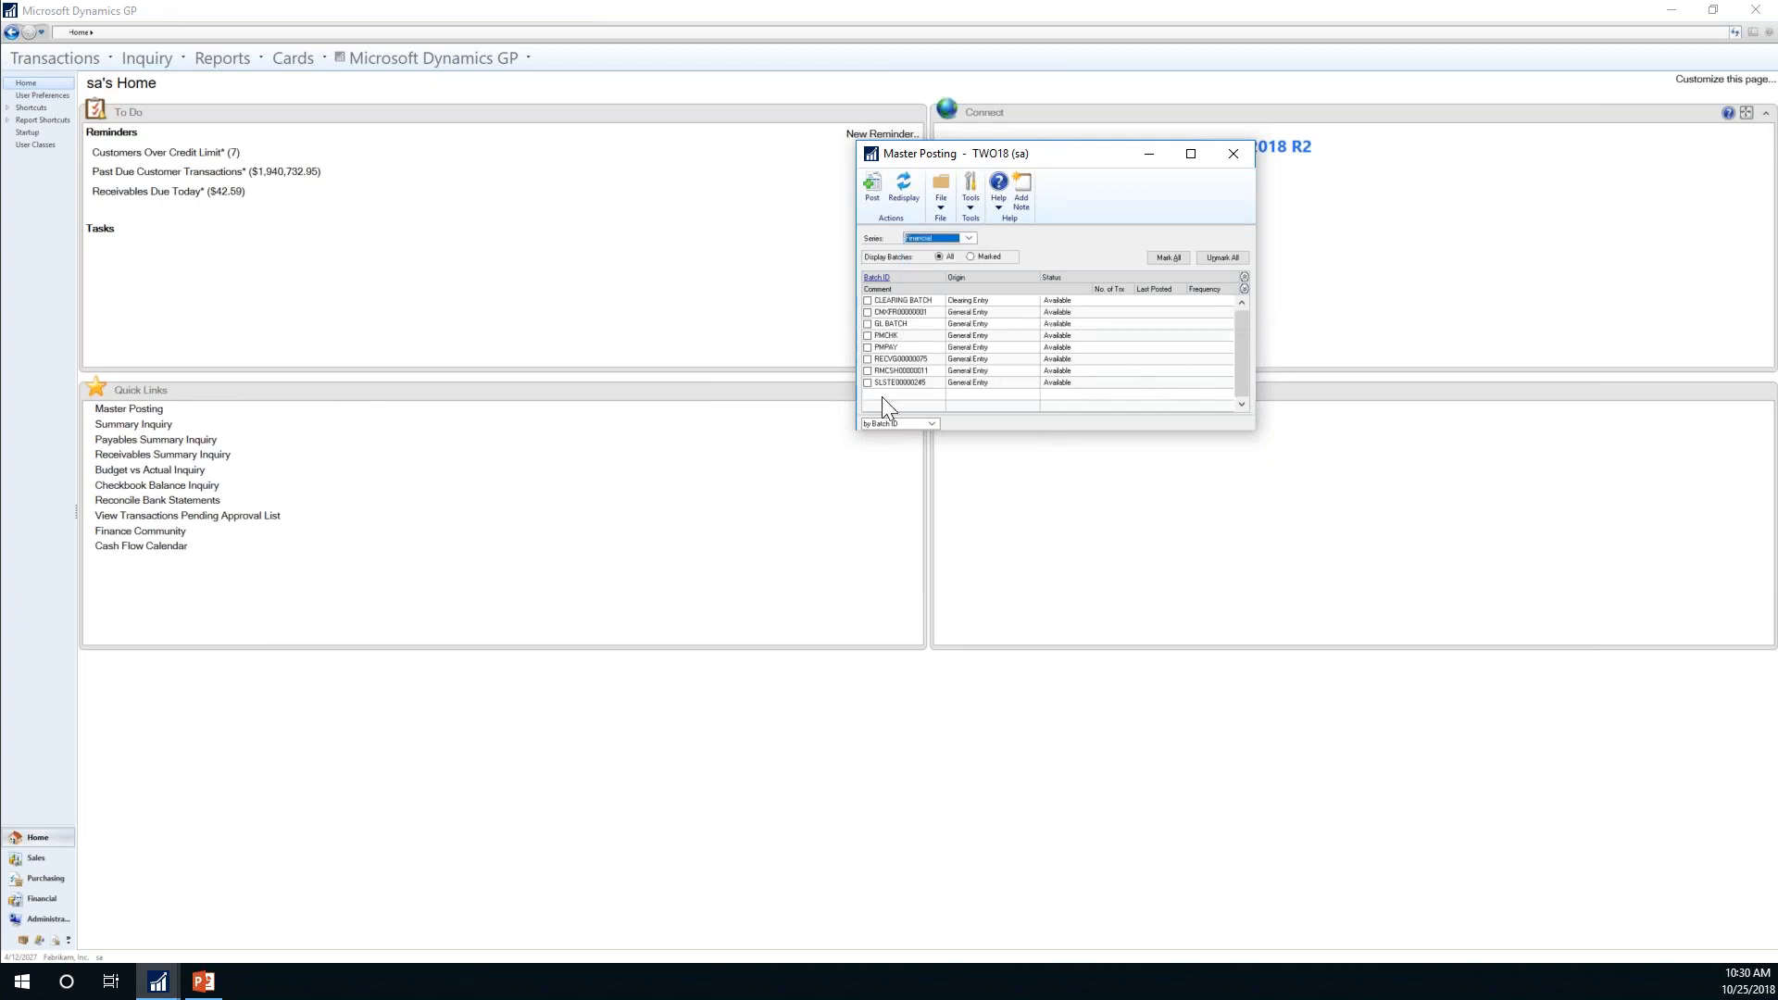
click(867, 300)
click(1238, 156)
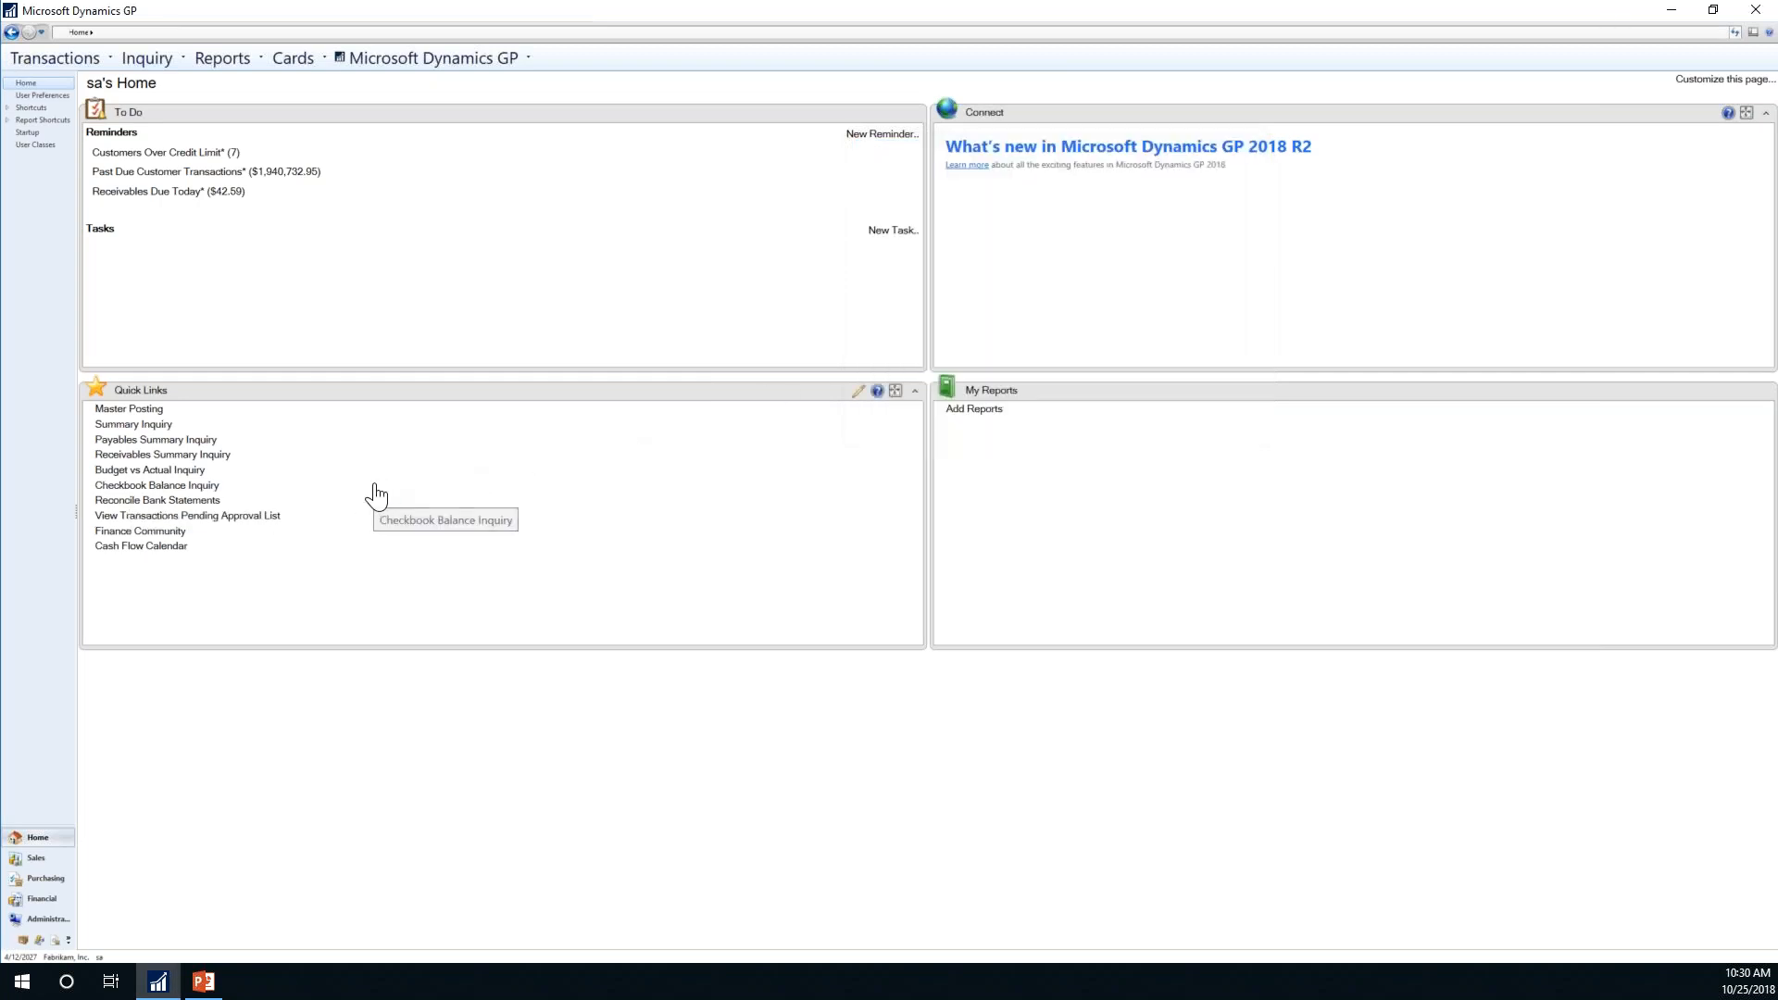
click(857, 394)
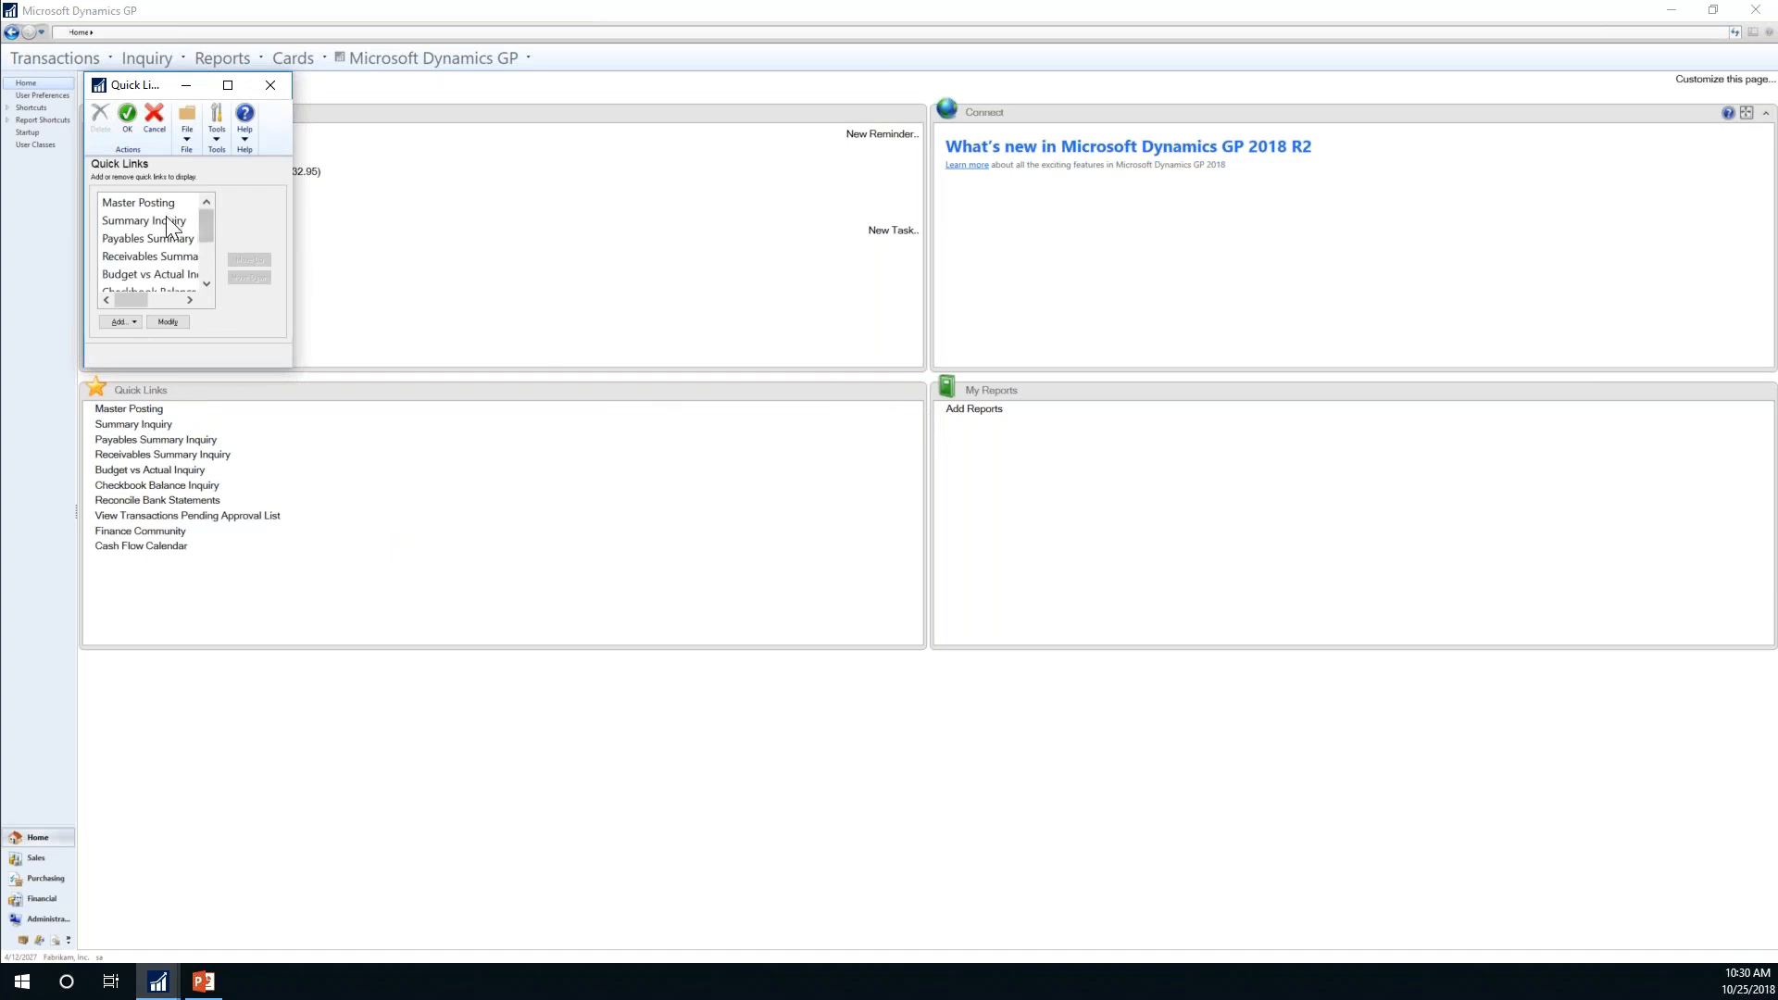
click(139, 202)
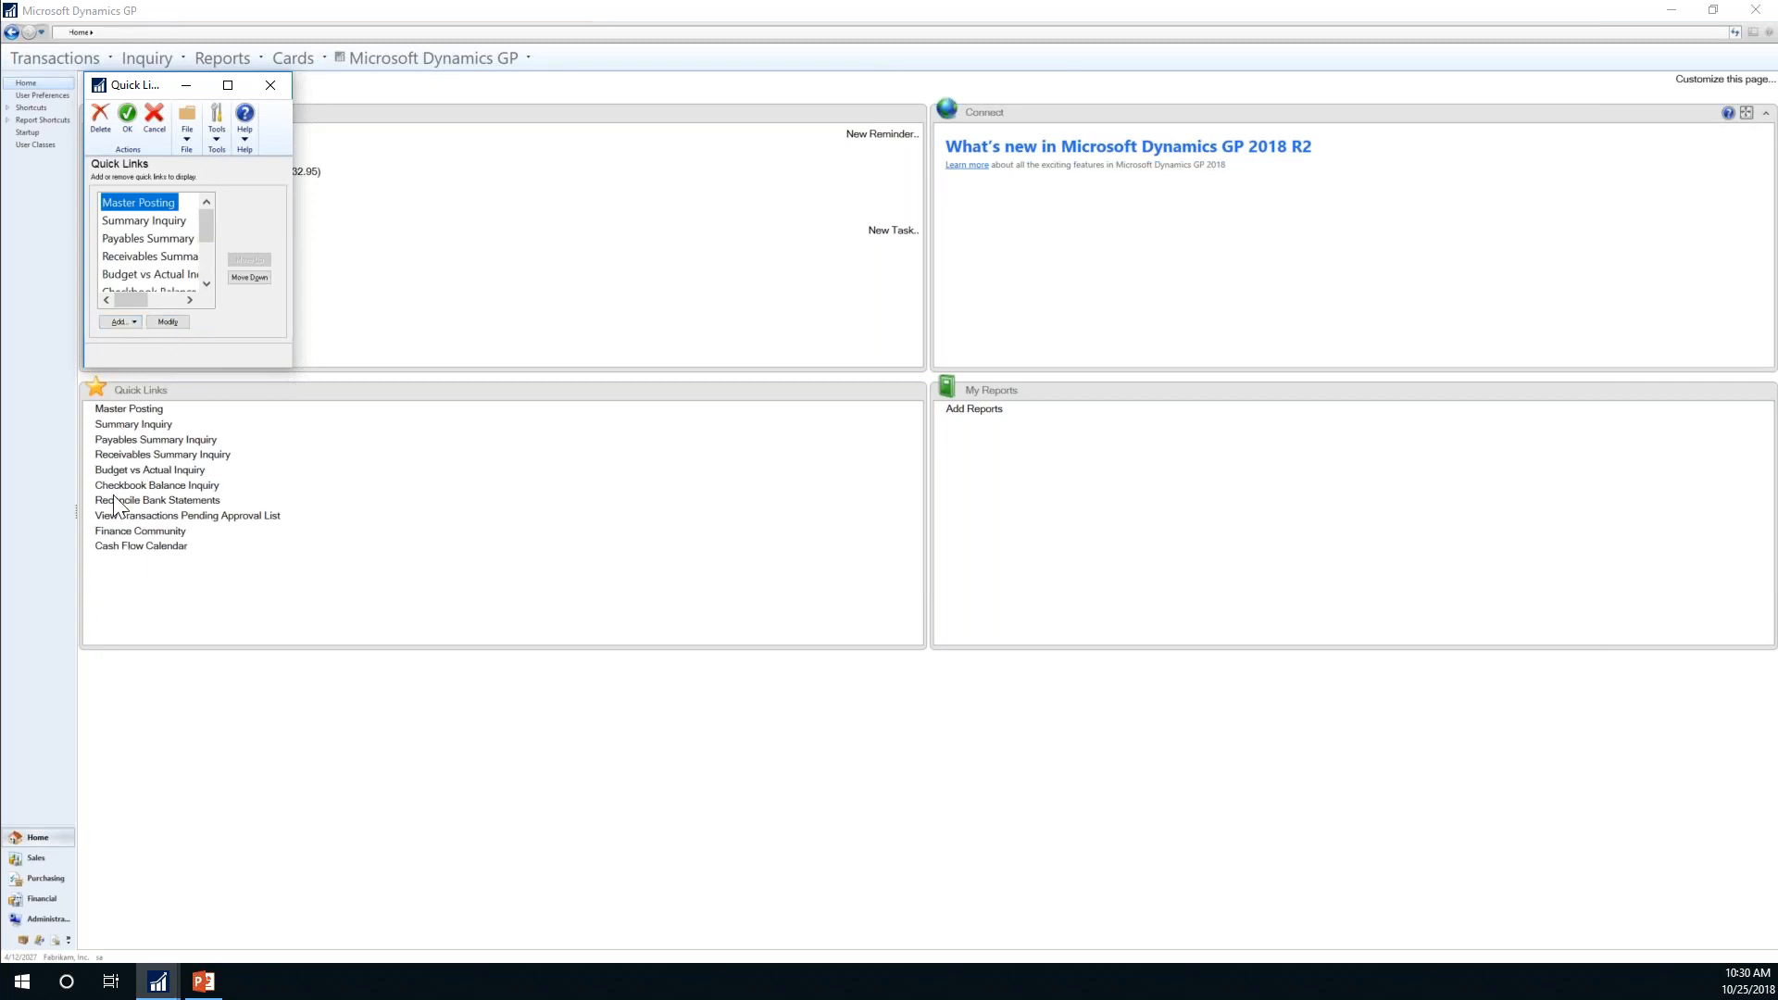
click(274, 89)
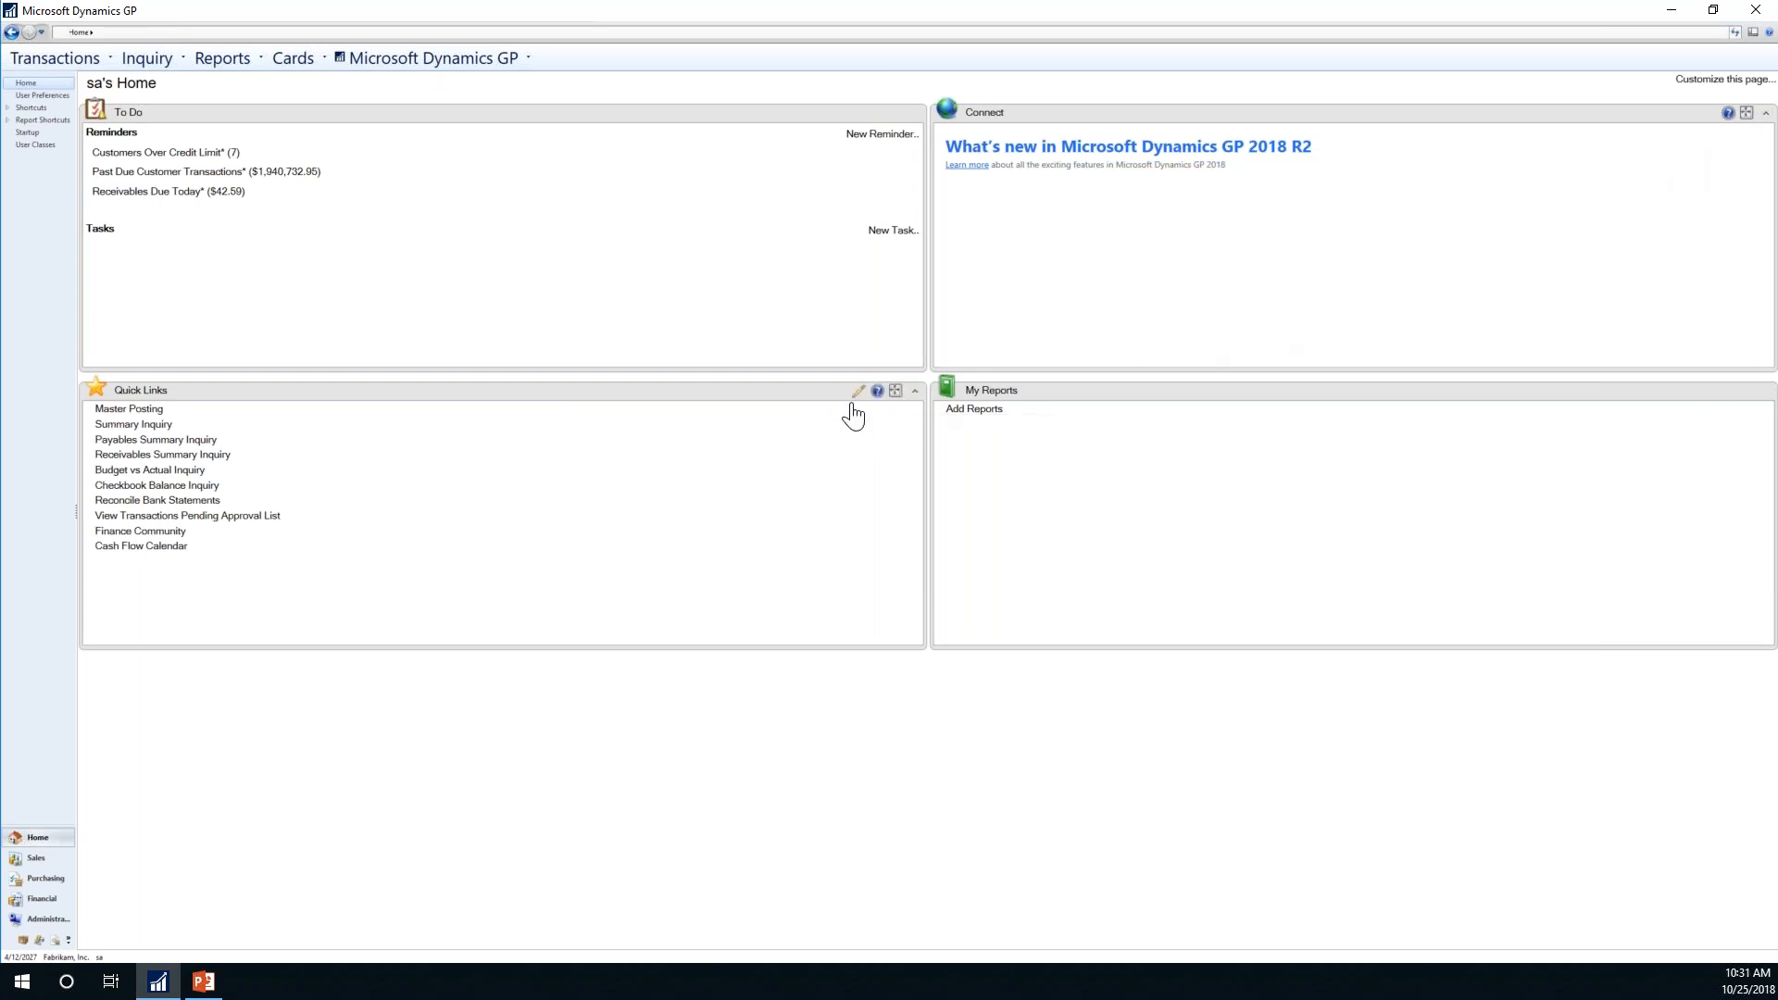
Step: Expand Quick Links, view Transactions Pending Approval, return Home and open the Quick Links editor
click(916, 398)
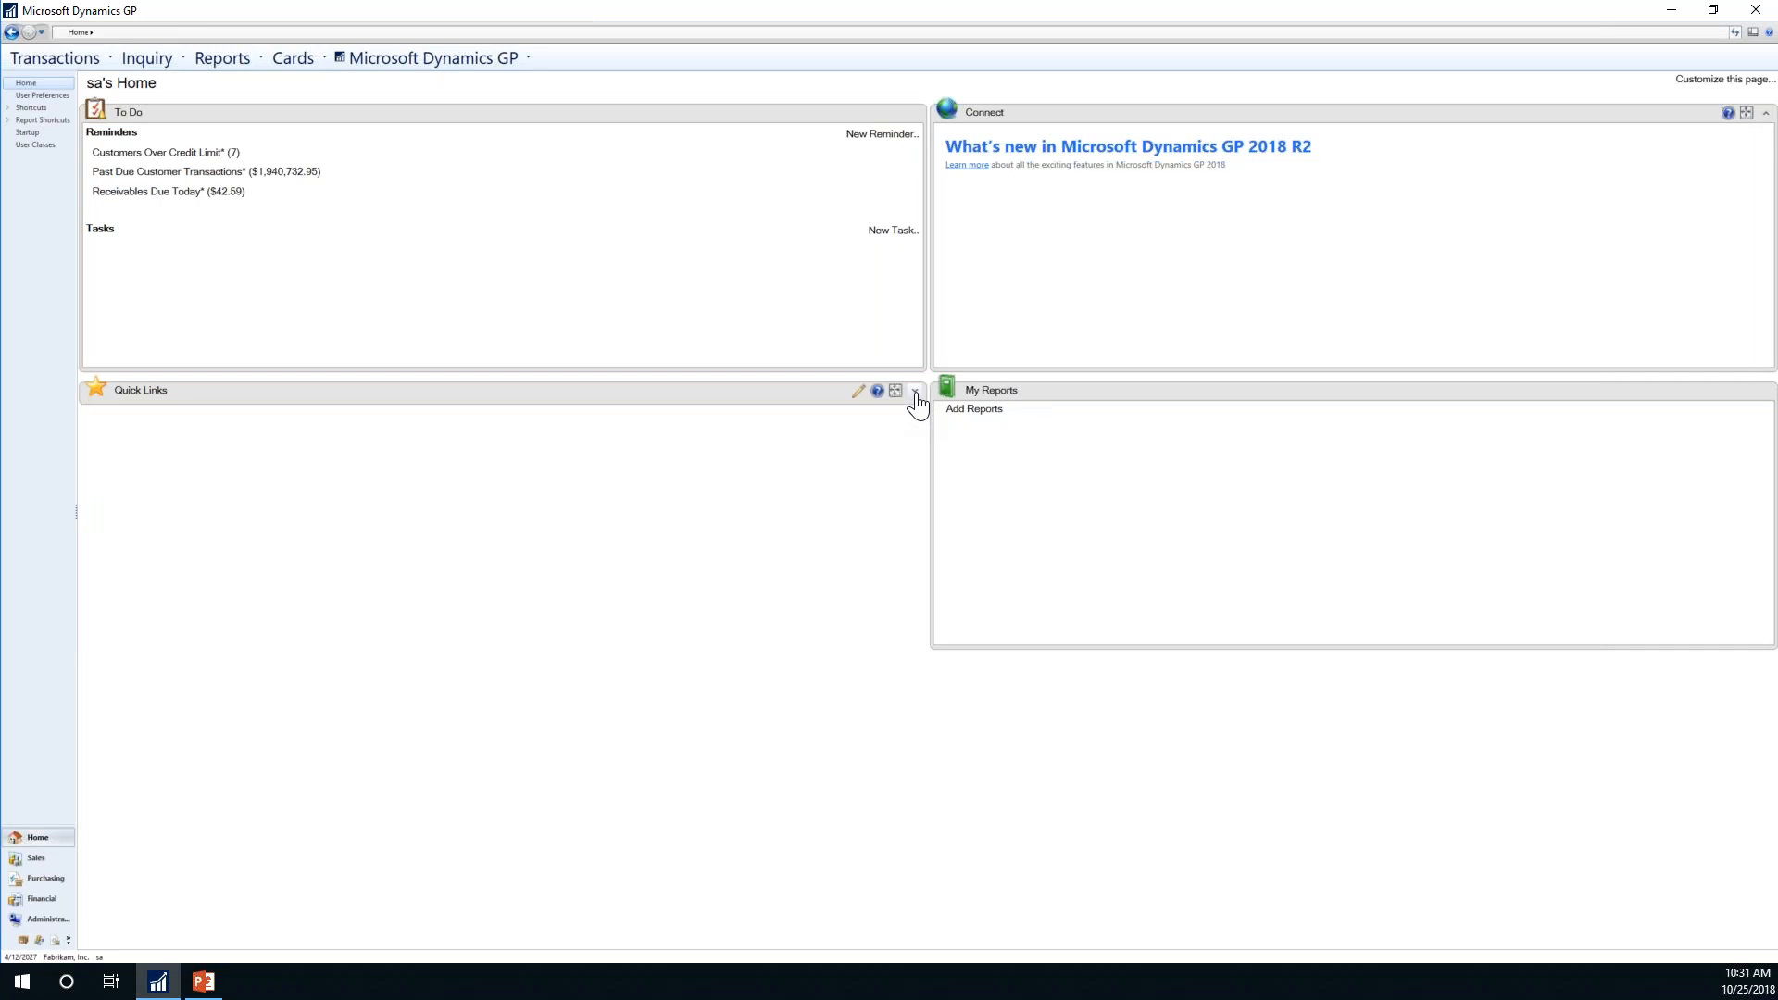
click(915, 393)
click(915, 394)
click(915, 392)
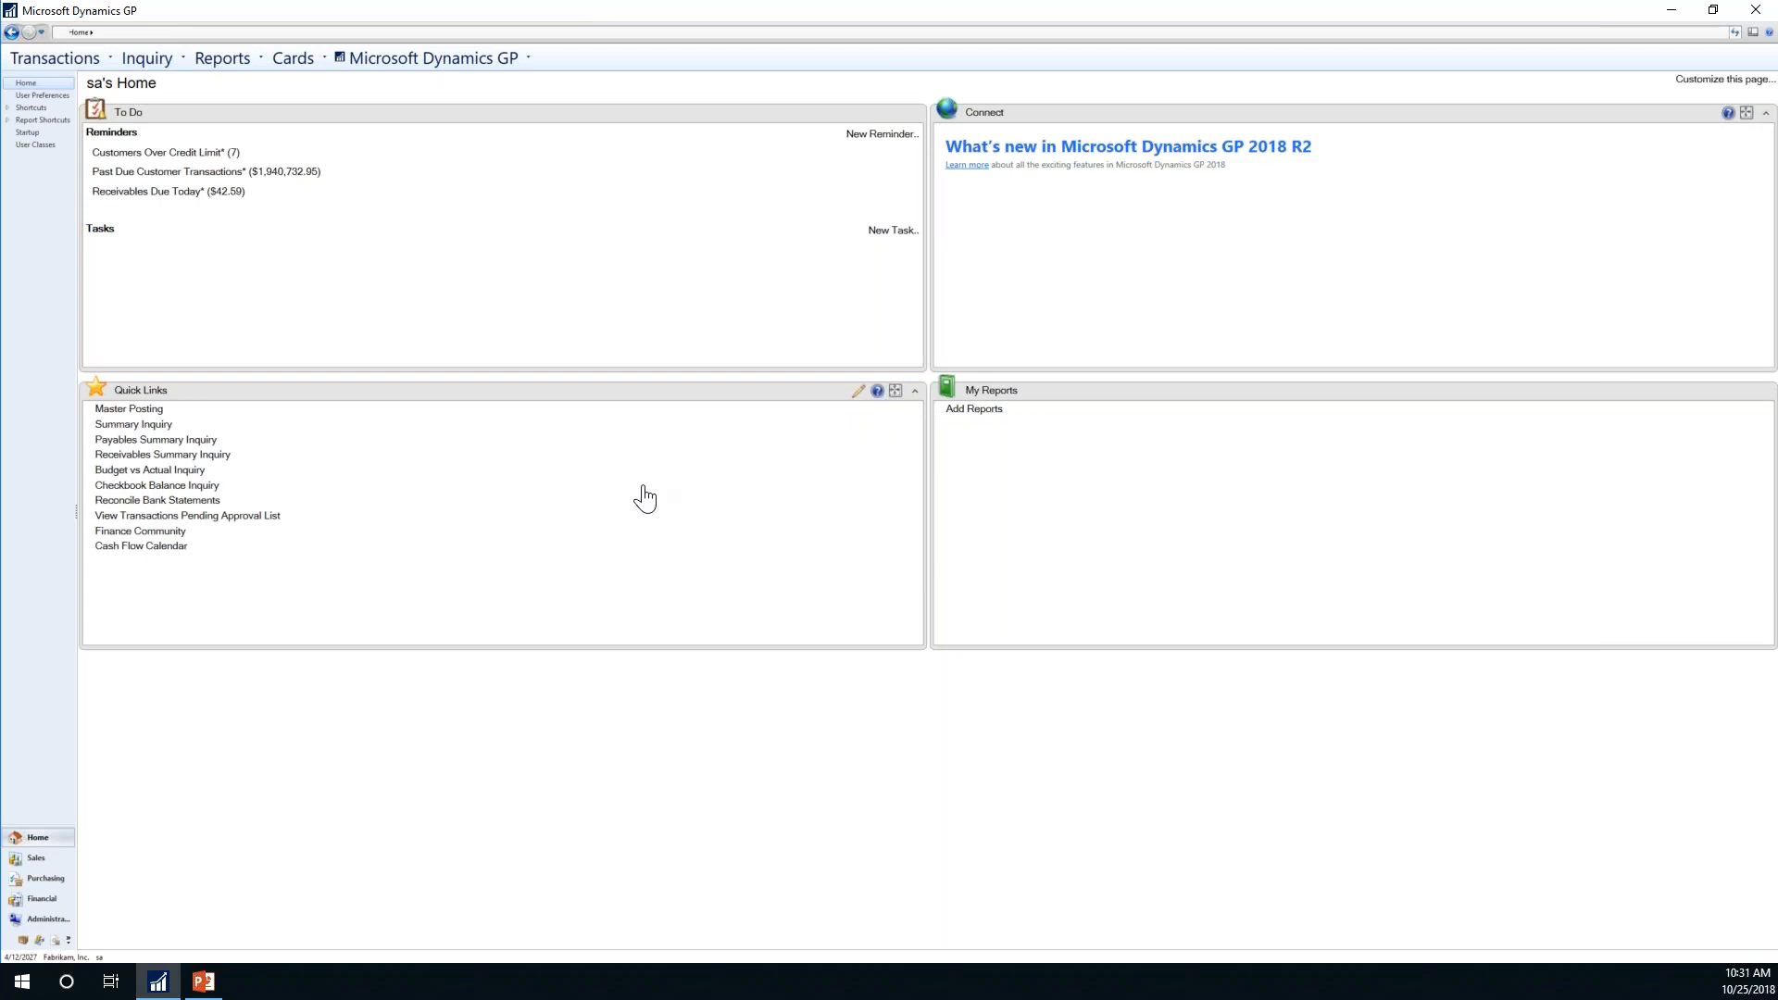
click(537, 512)
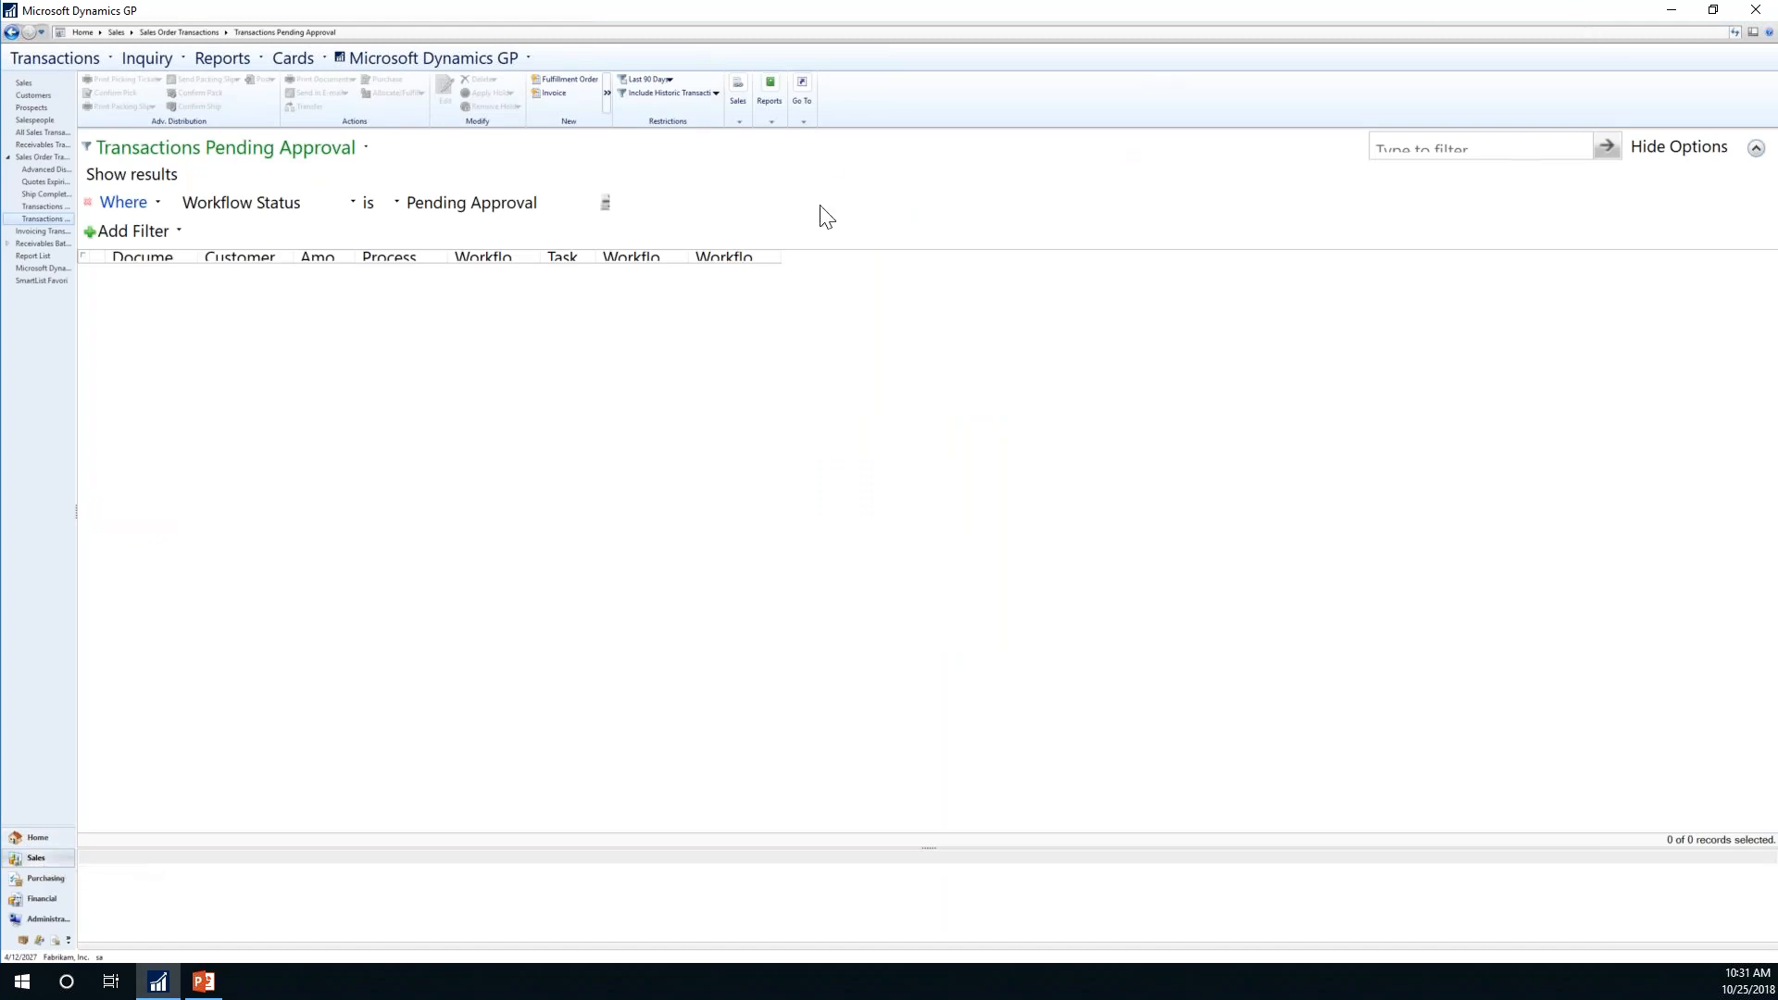
click(36, 835)
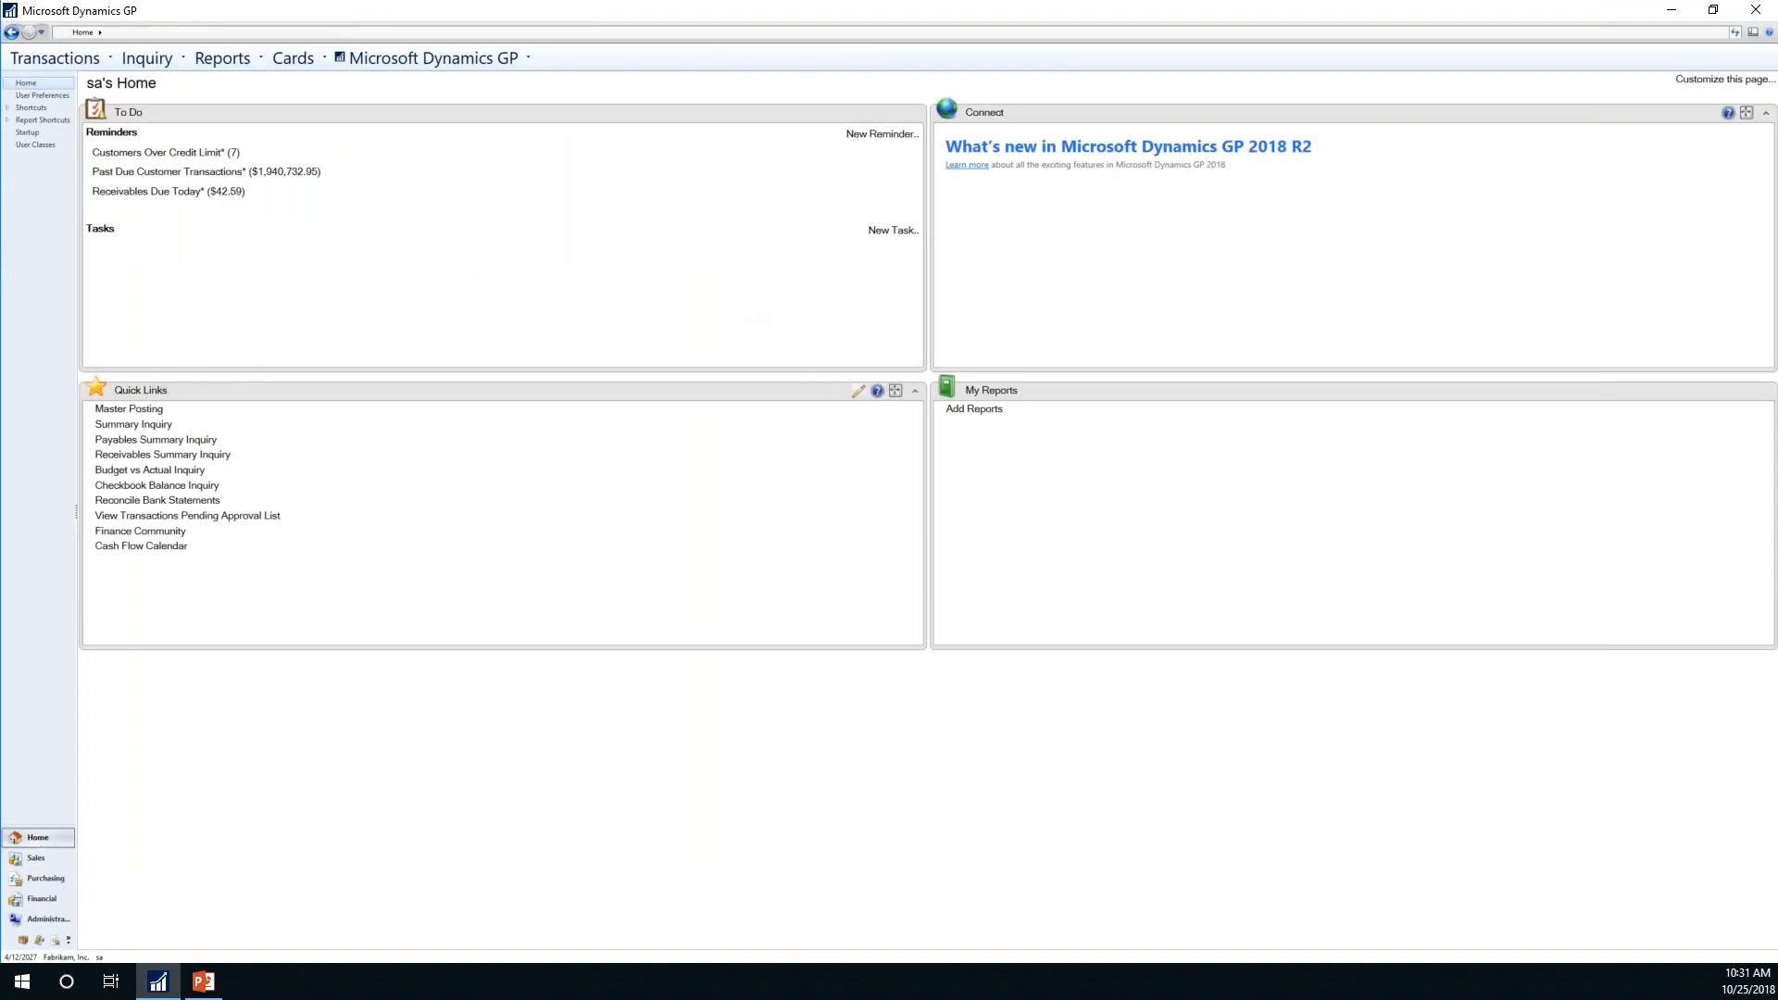
click(857, 393)
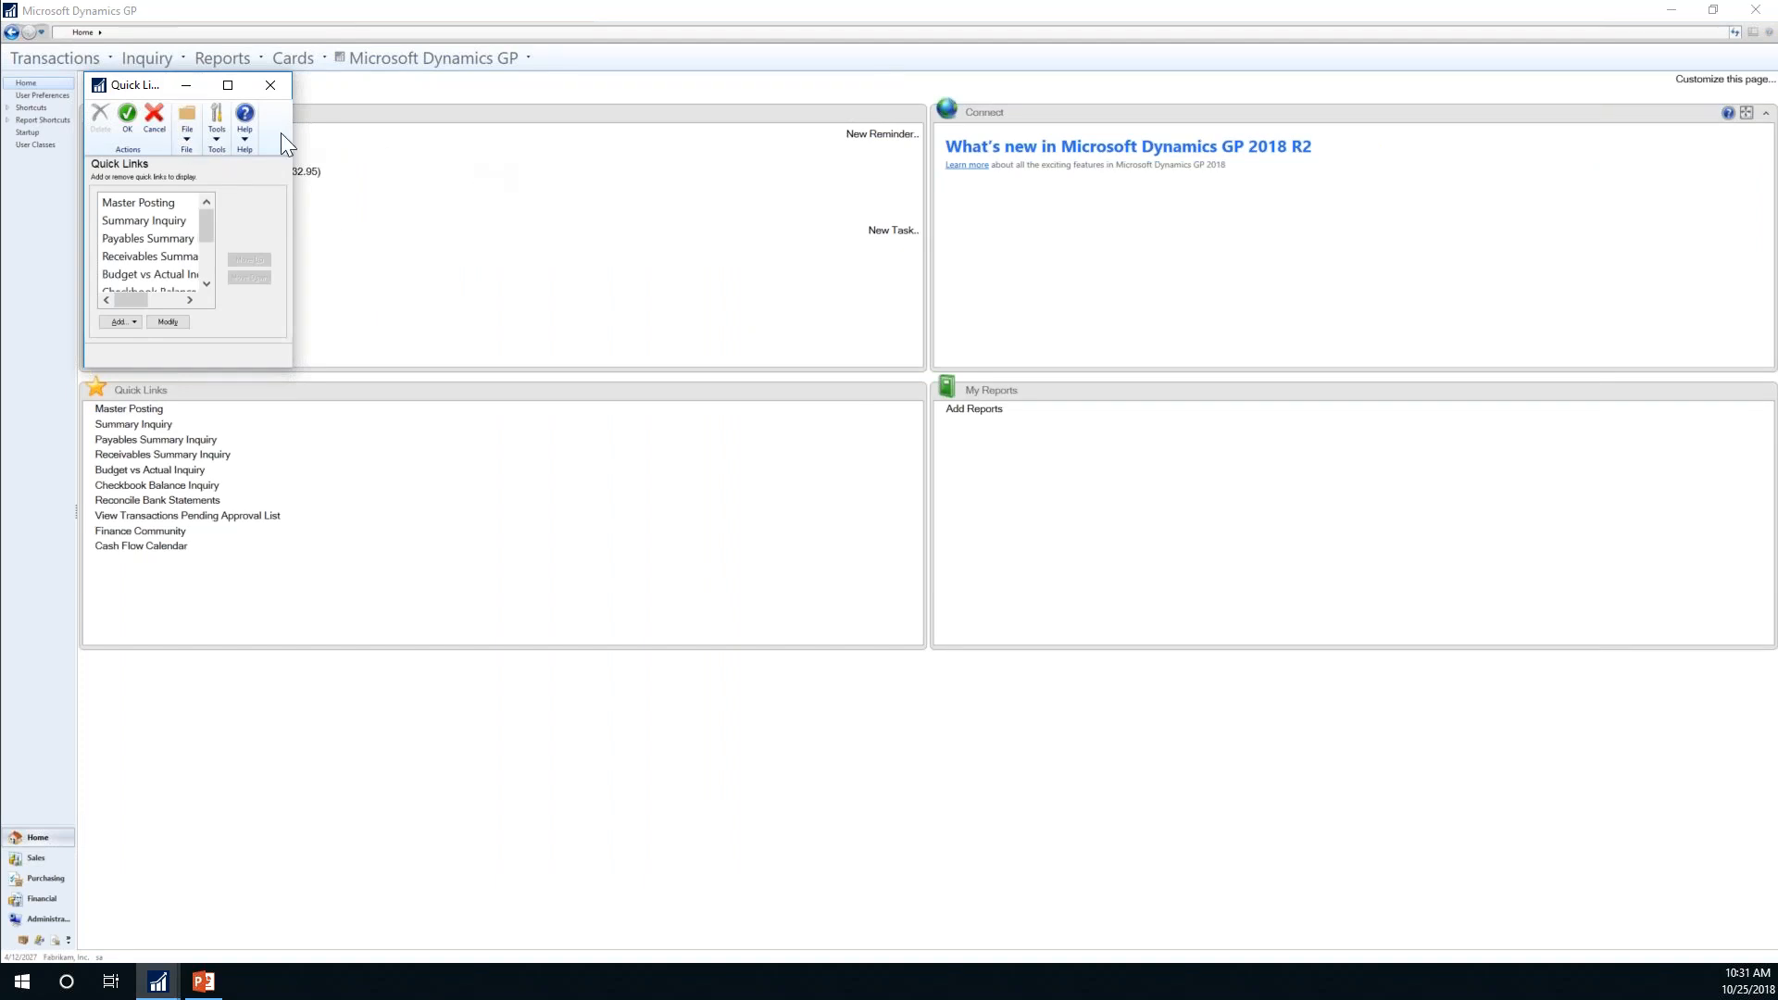
Step: Move the Quick Links editor to mid-screen and show the Add link-type choices
drag(113, 82, 594, 258)
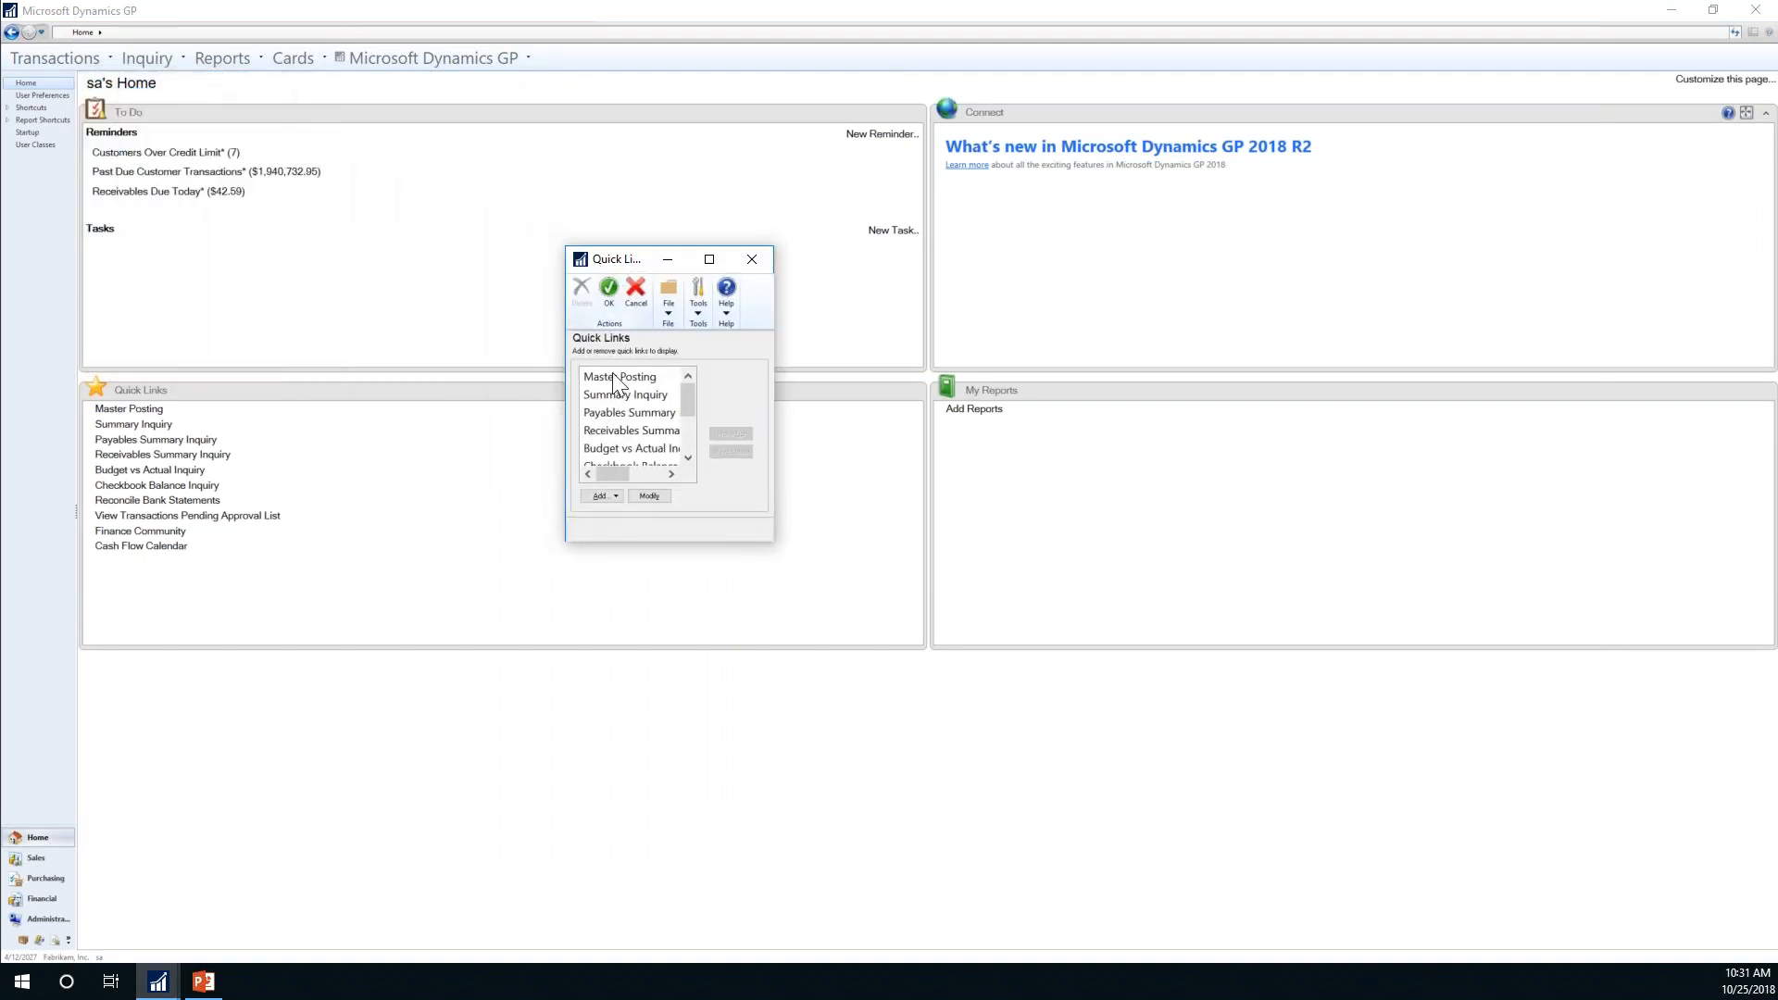
click(614, 498)
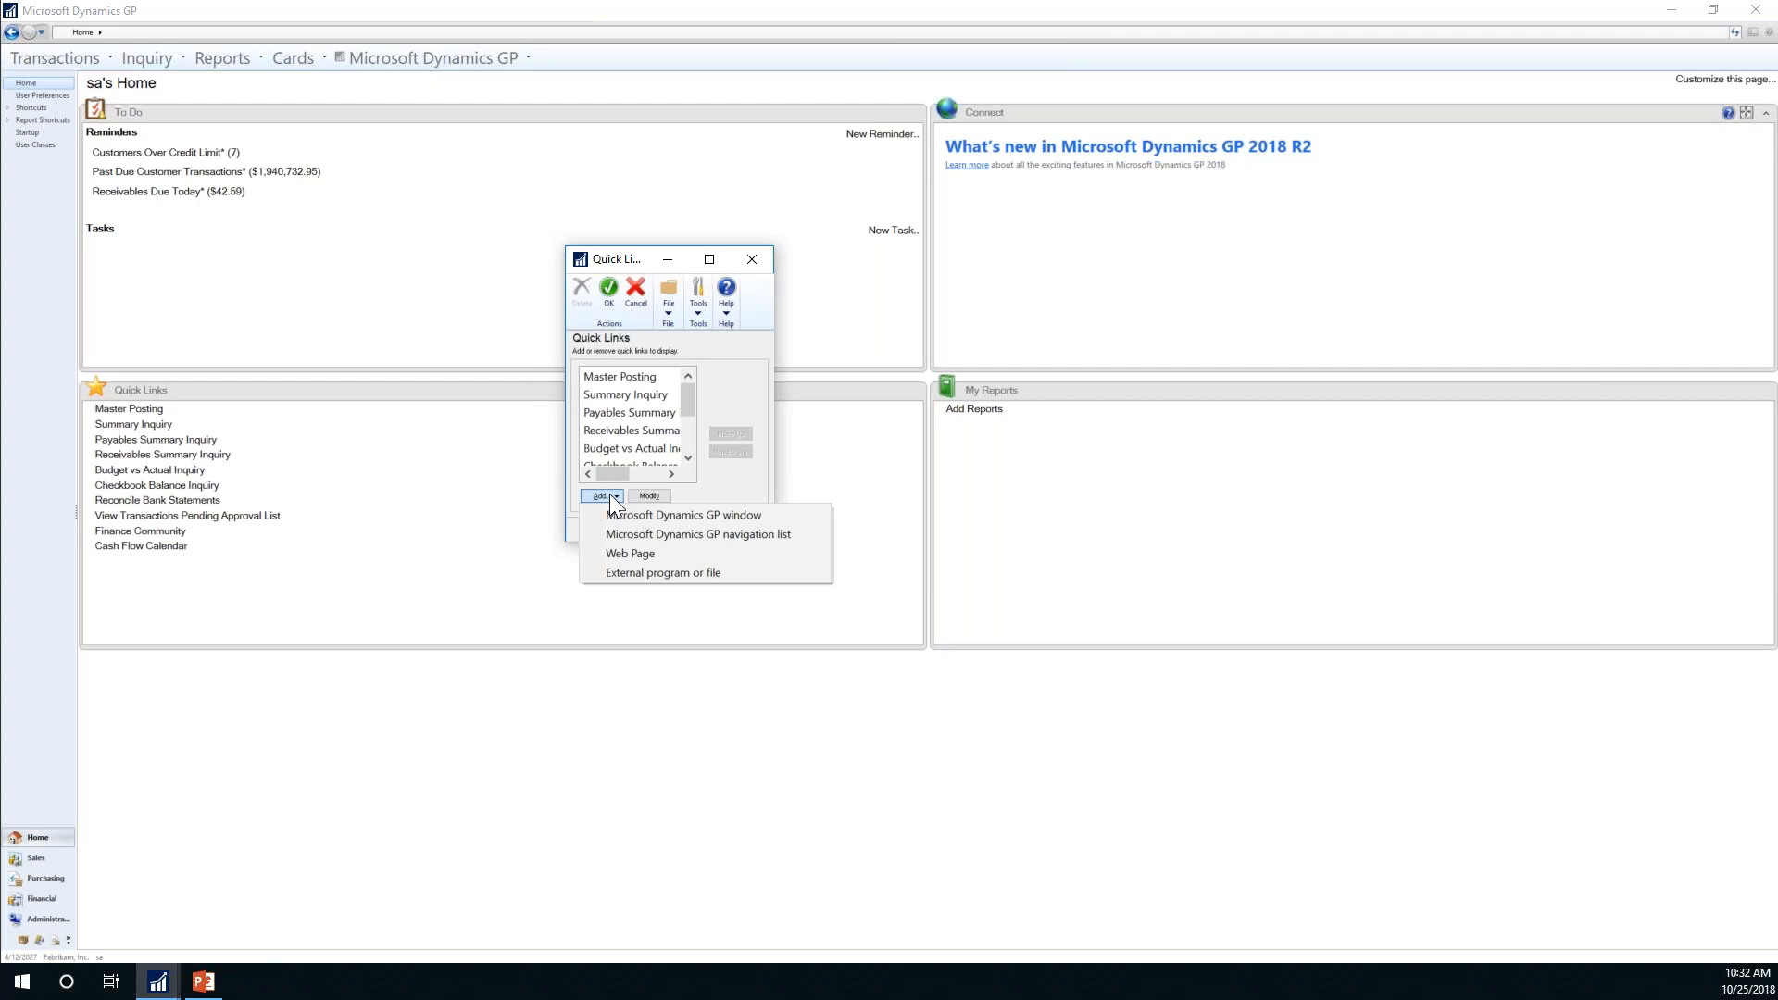
Step: Start and cancel a Web Page link, then begin adding an External program or file link
click(621, 552)
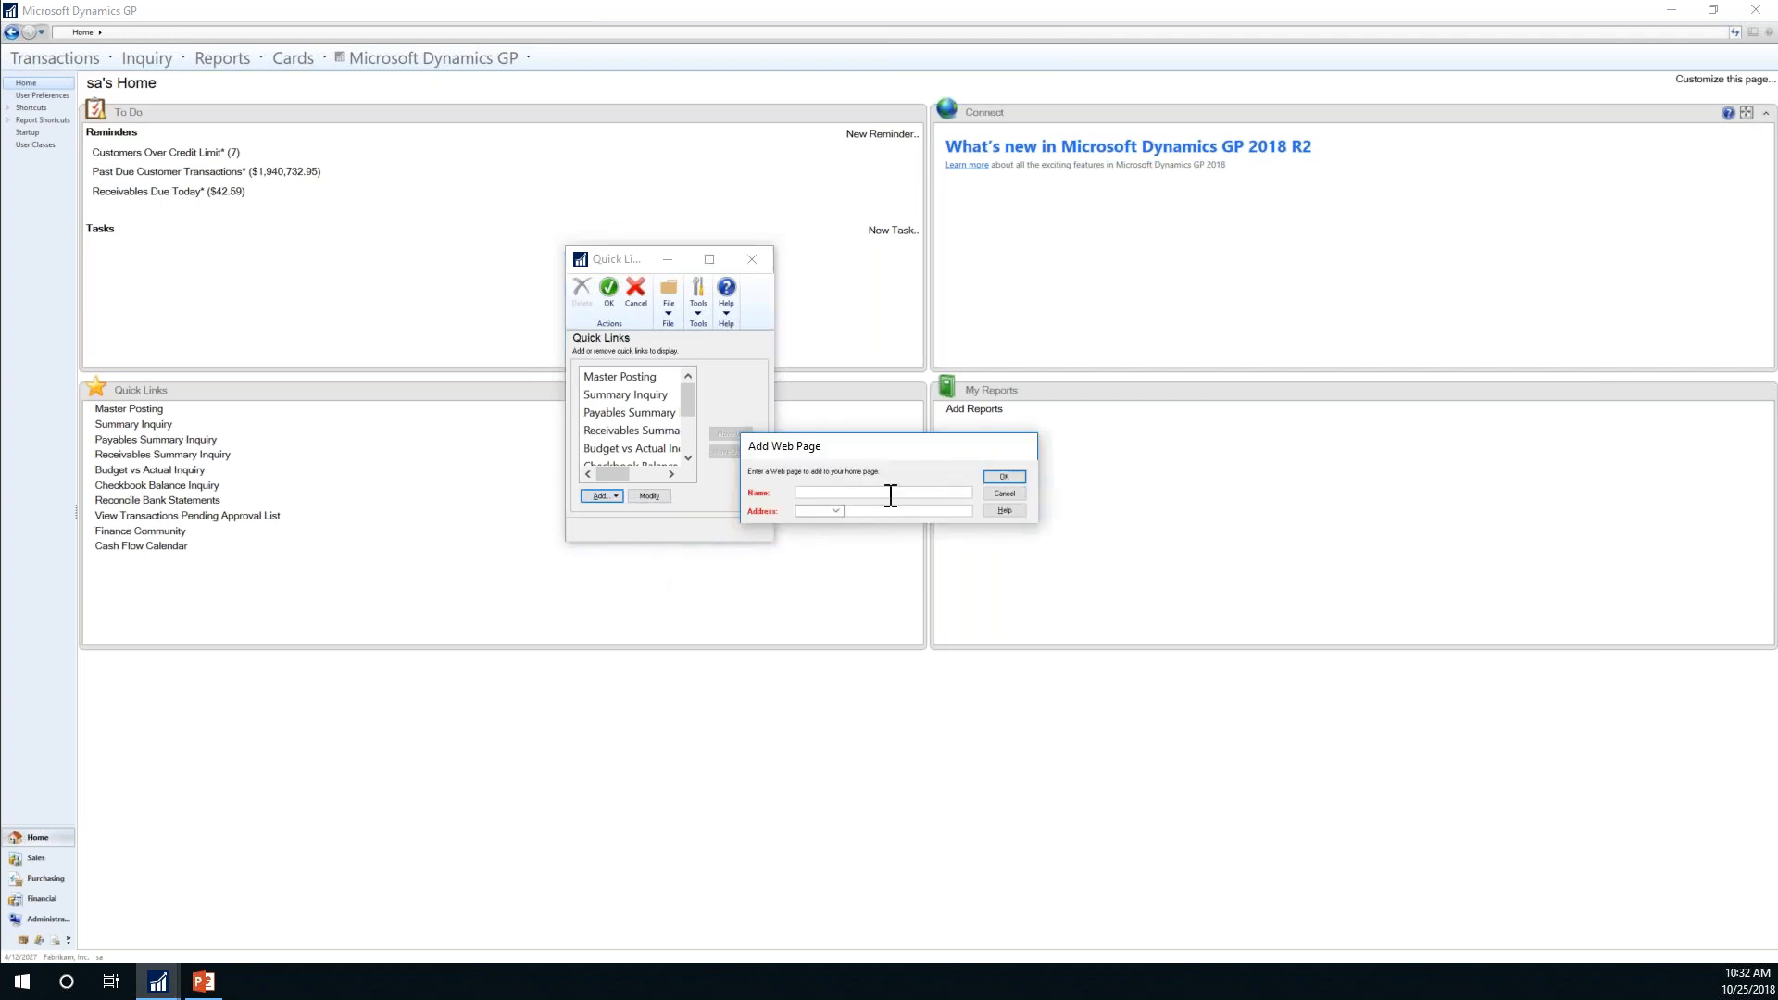
click(1003, 494)
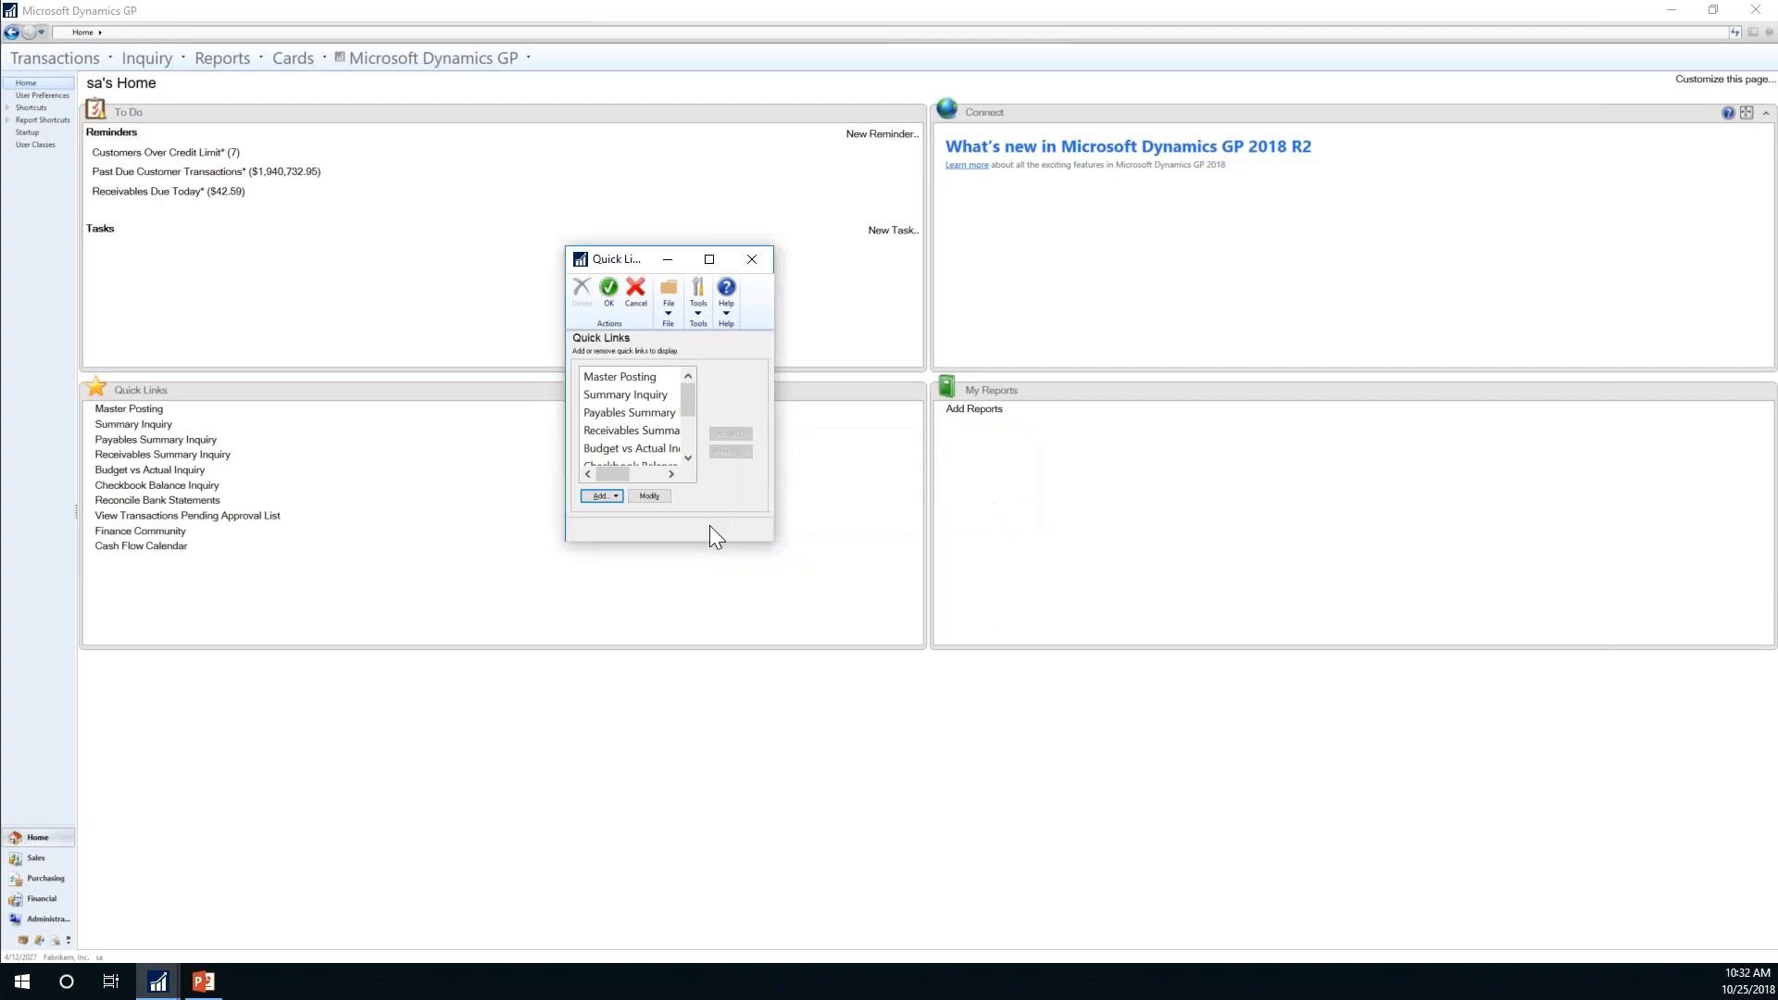
click(613, 492)
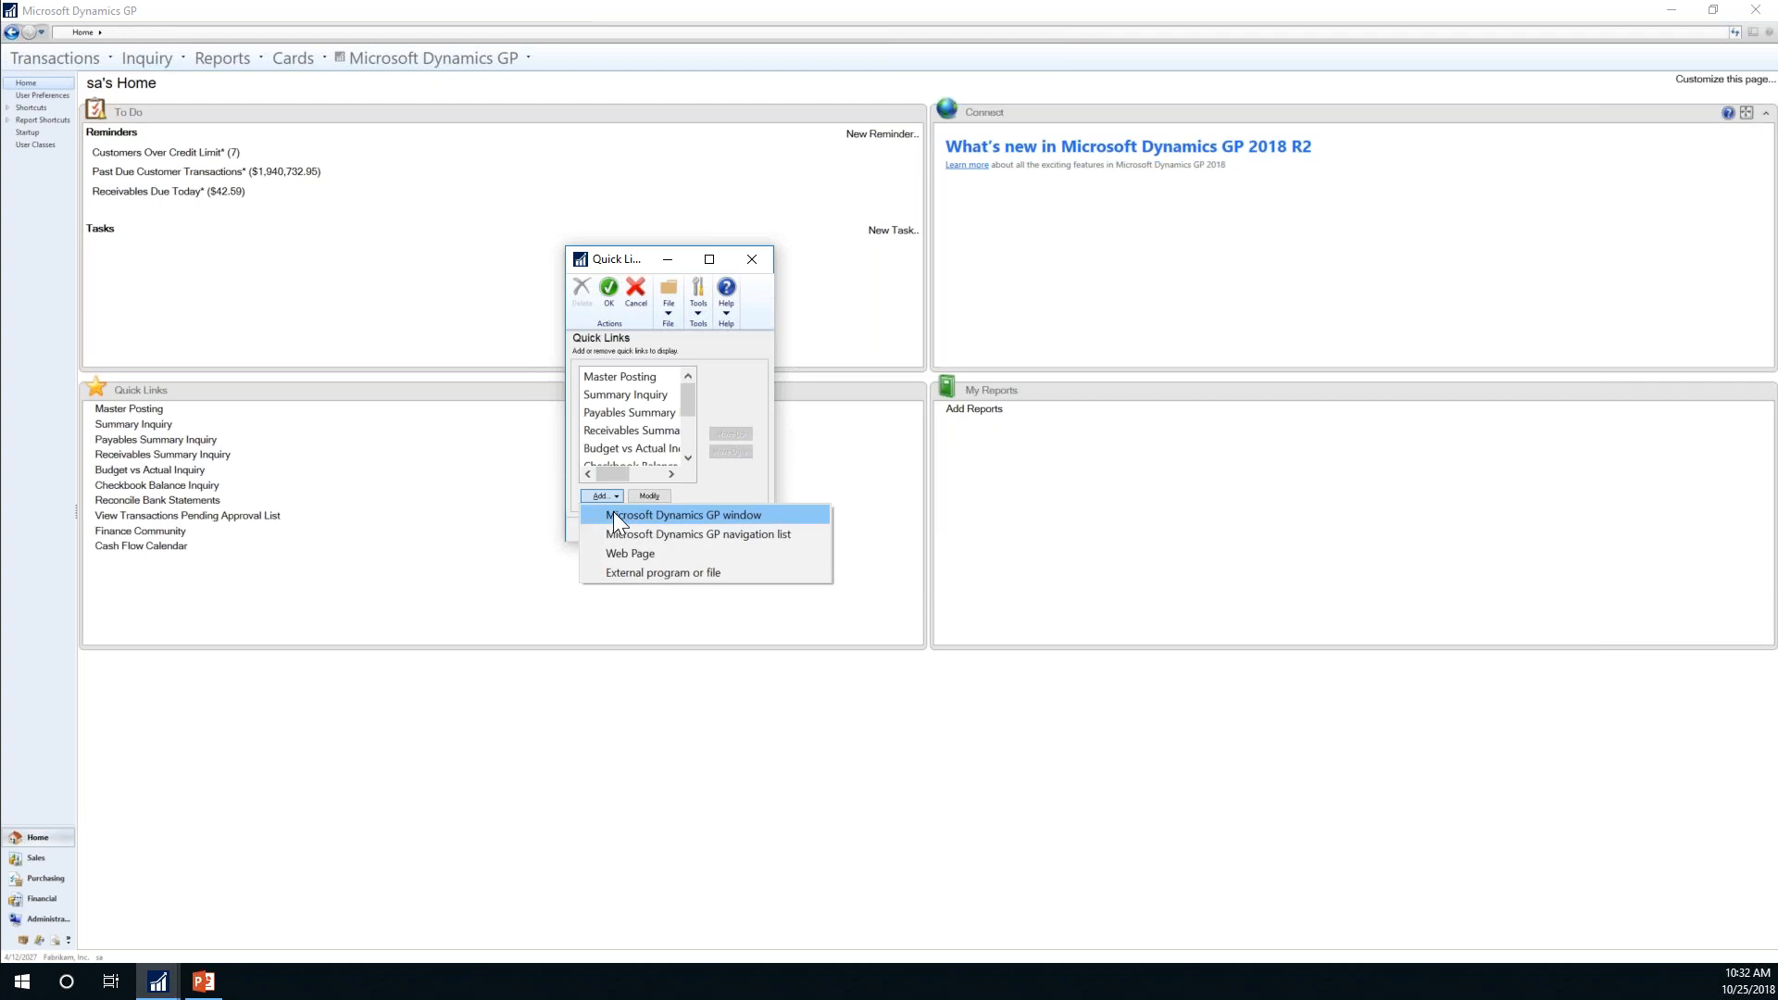
click(630, 573)
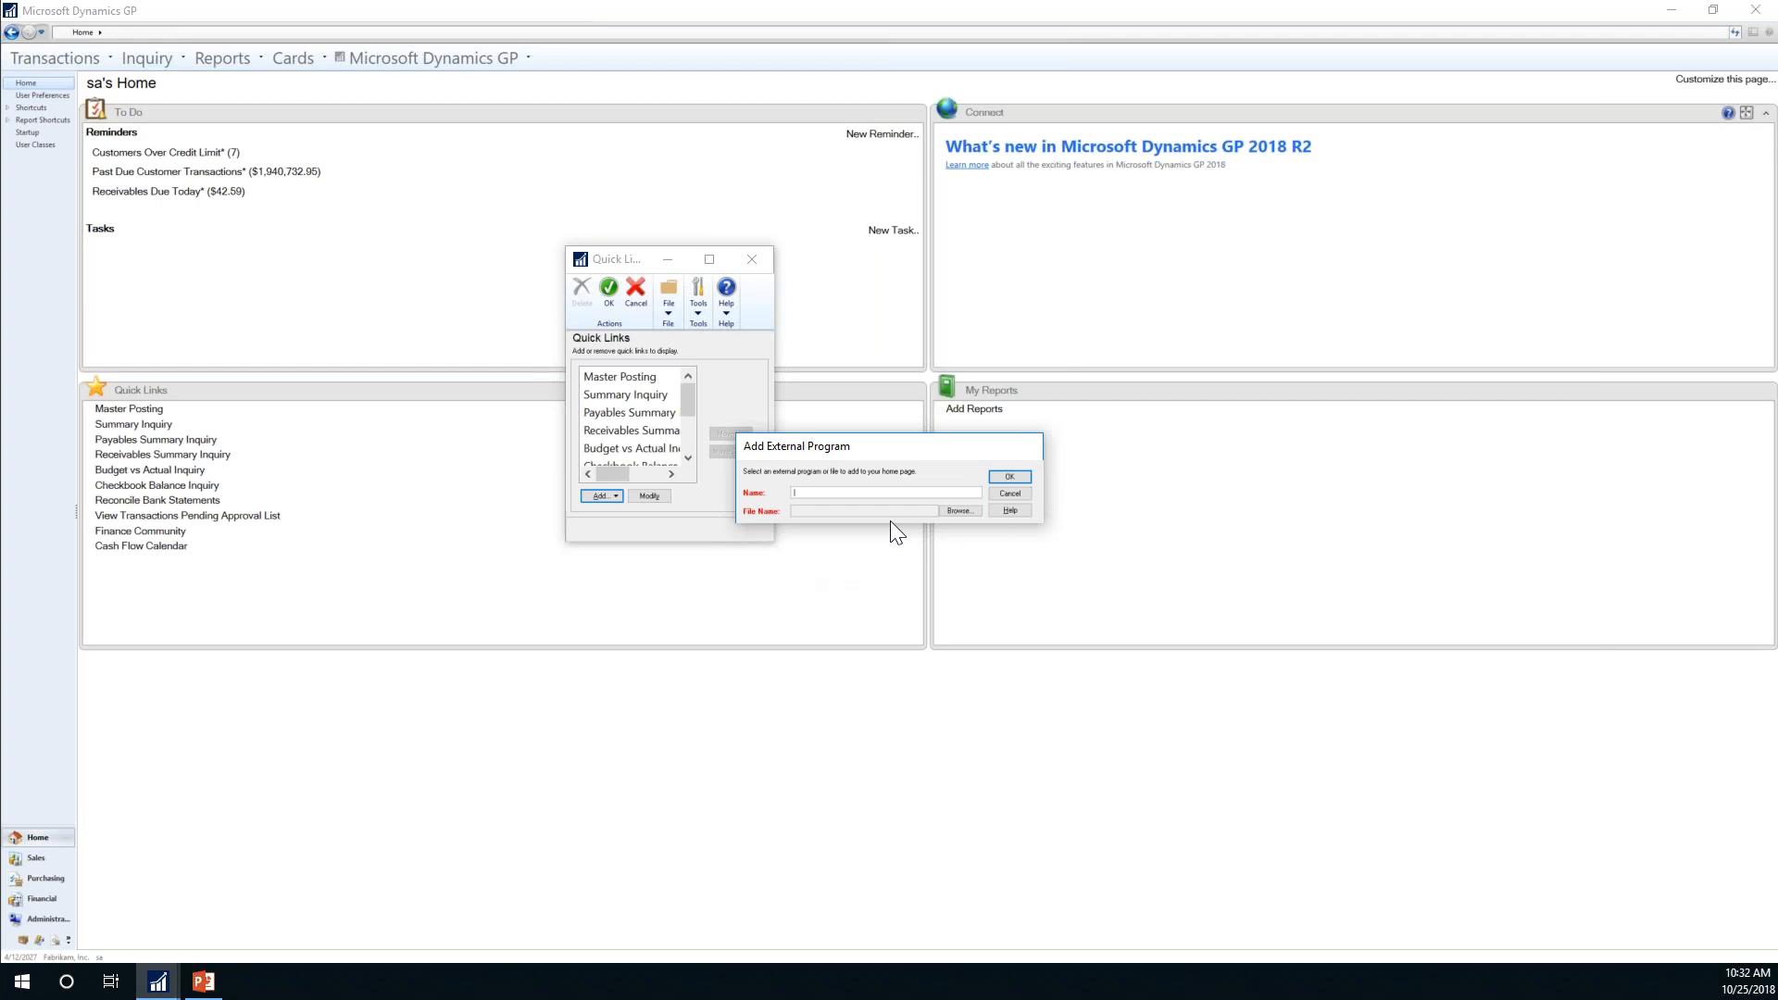
Step: Name an external program link 'xc', close the file browser, cancel it, and select Cash Flow Calendar
text(xcel dedcution)
key(Tab)
click(968, 511)
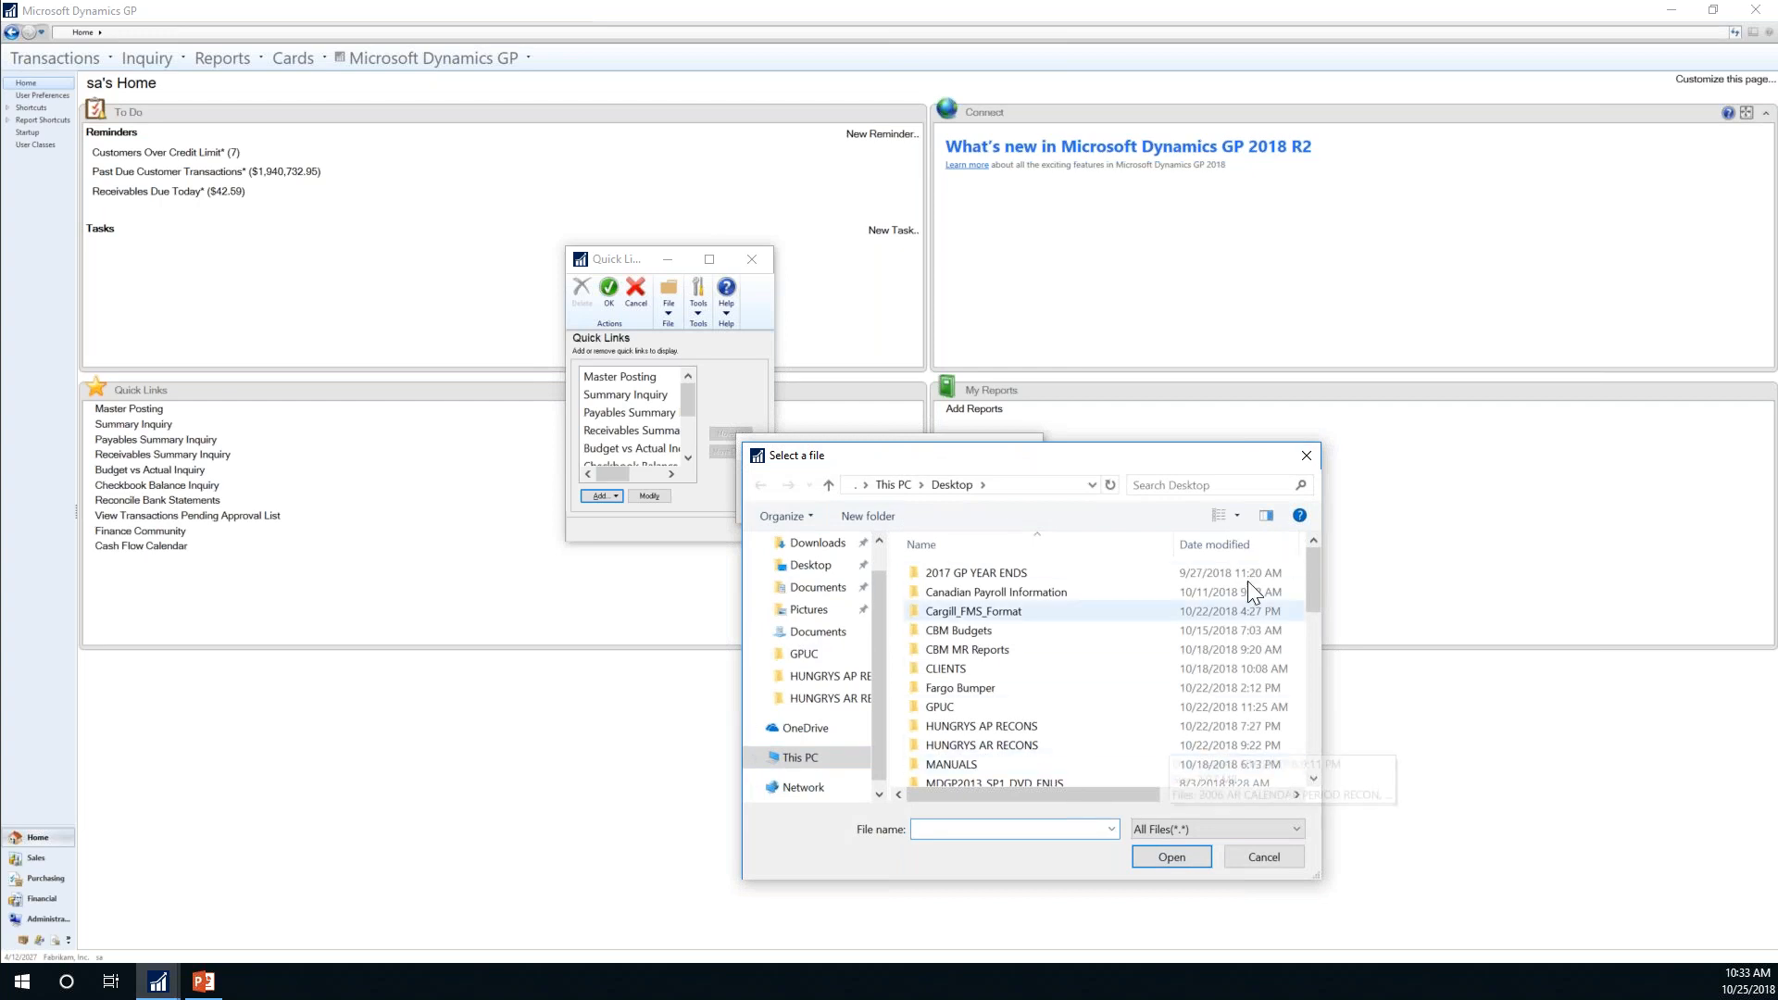
click(1308, 456)
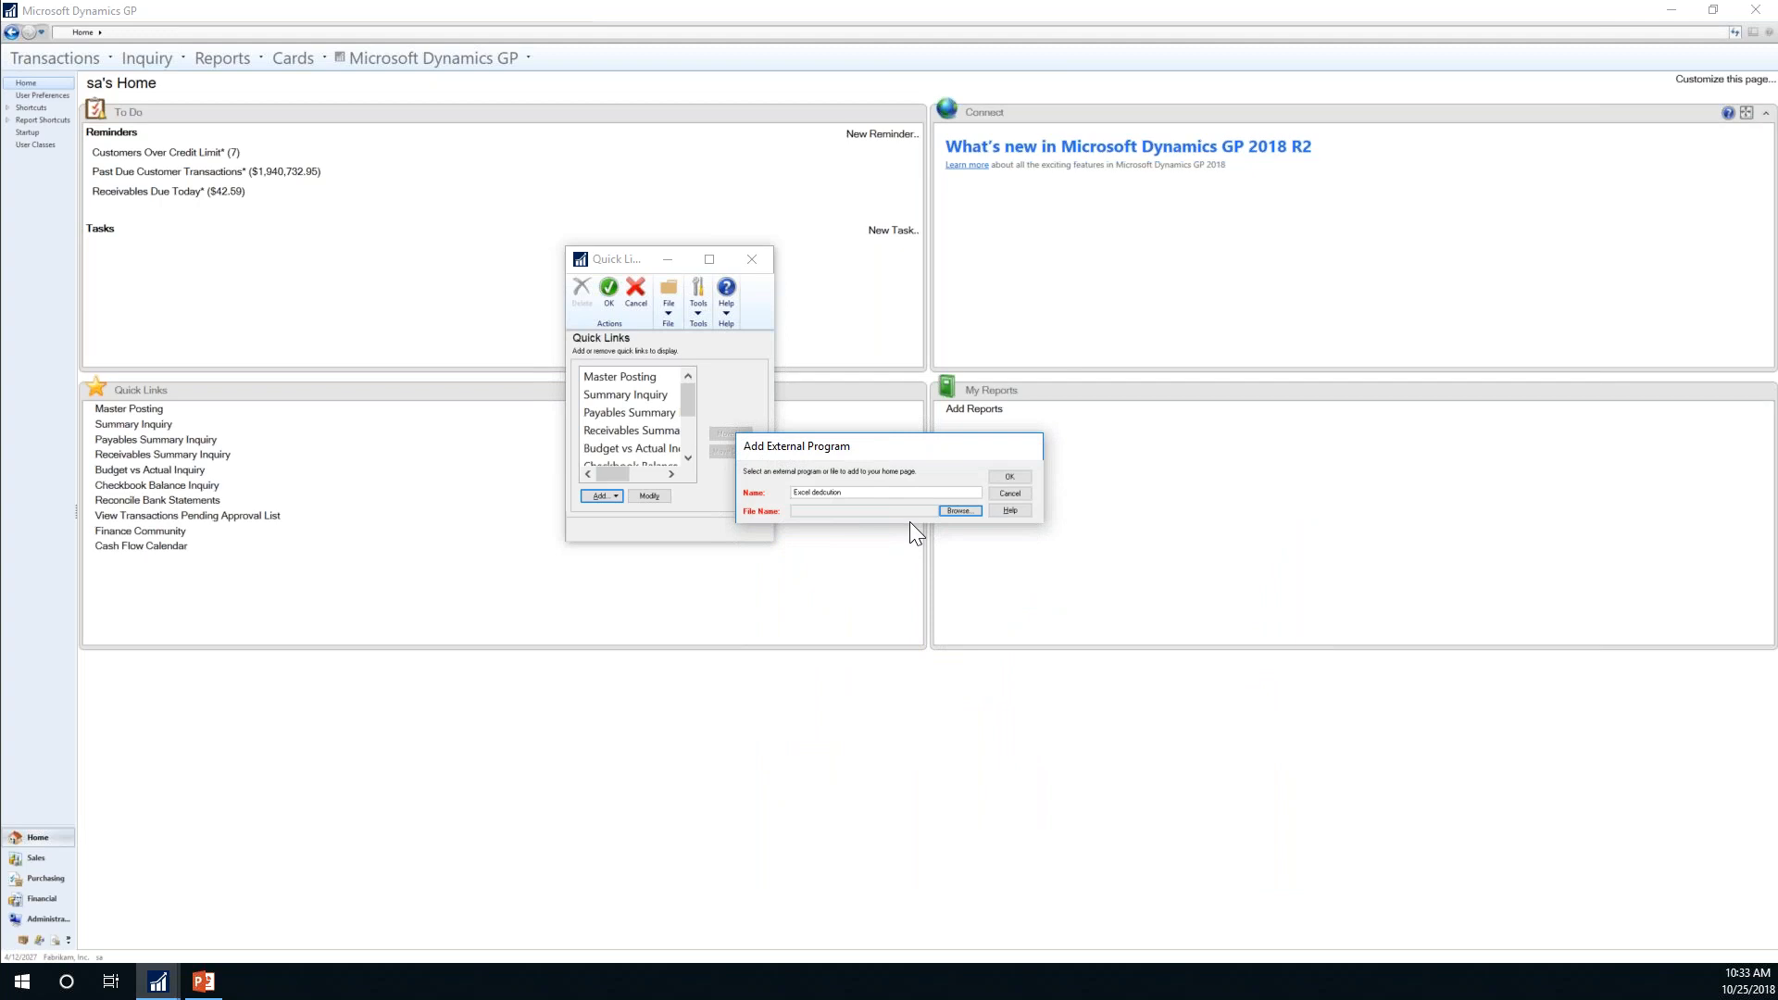
click(1010, 477)
click(1010, 494)
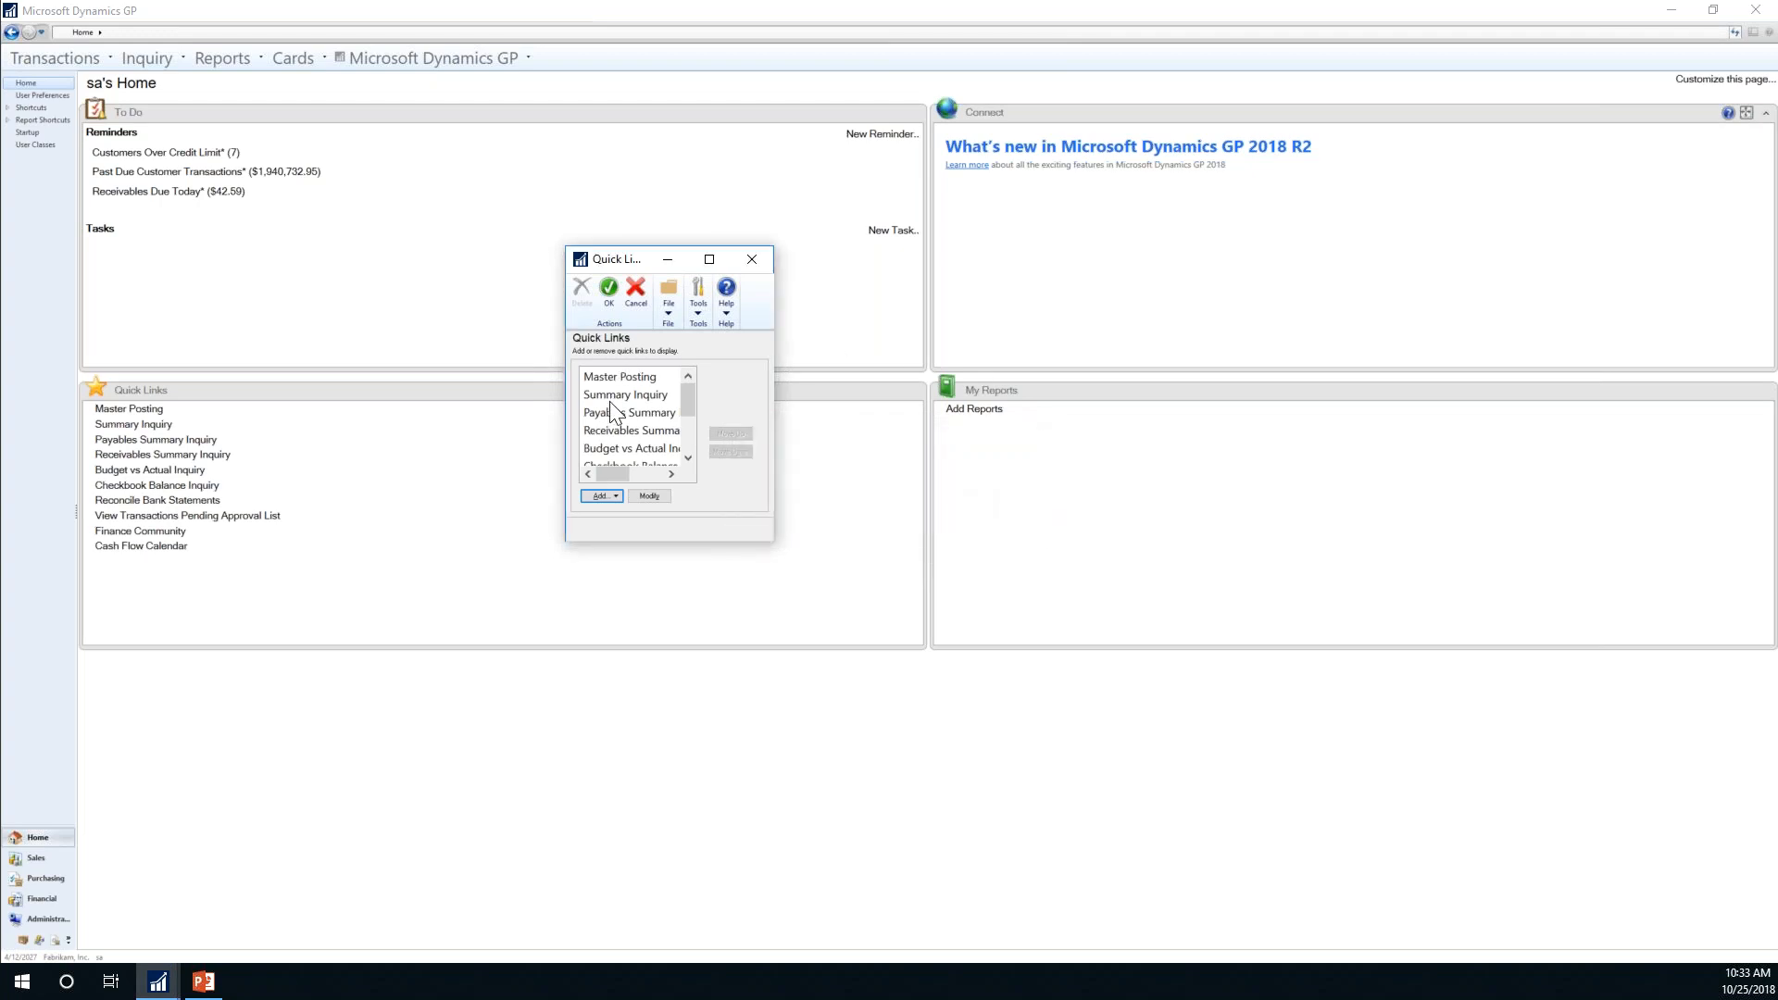
scroll(681, 424, down, 2)
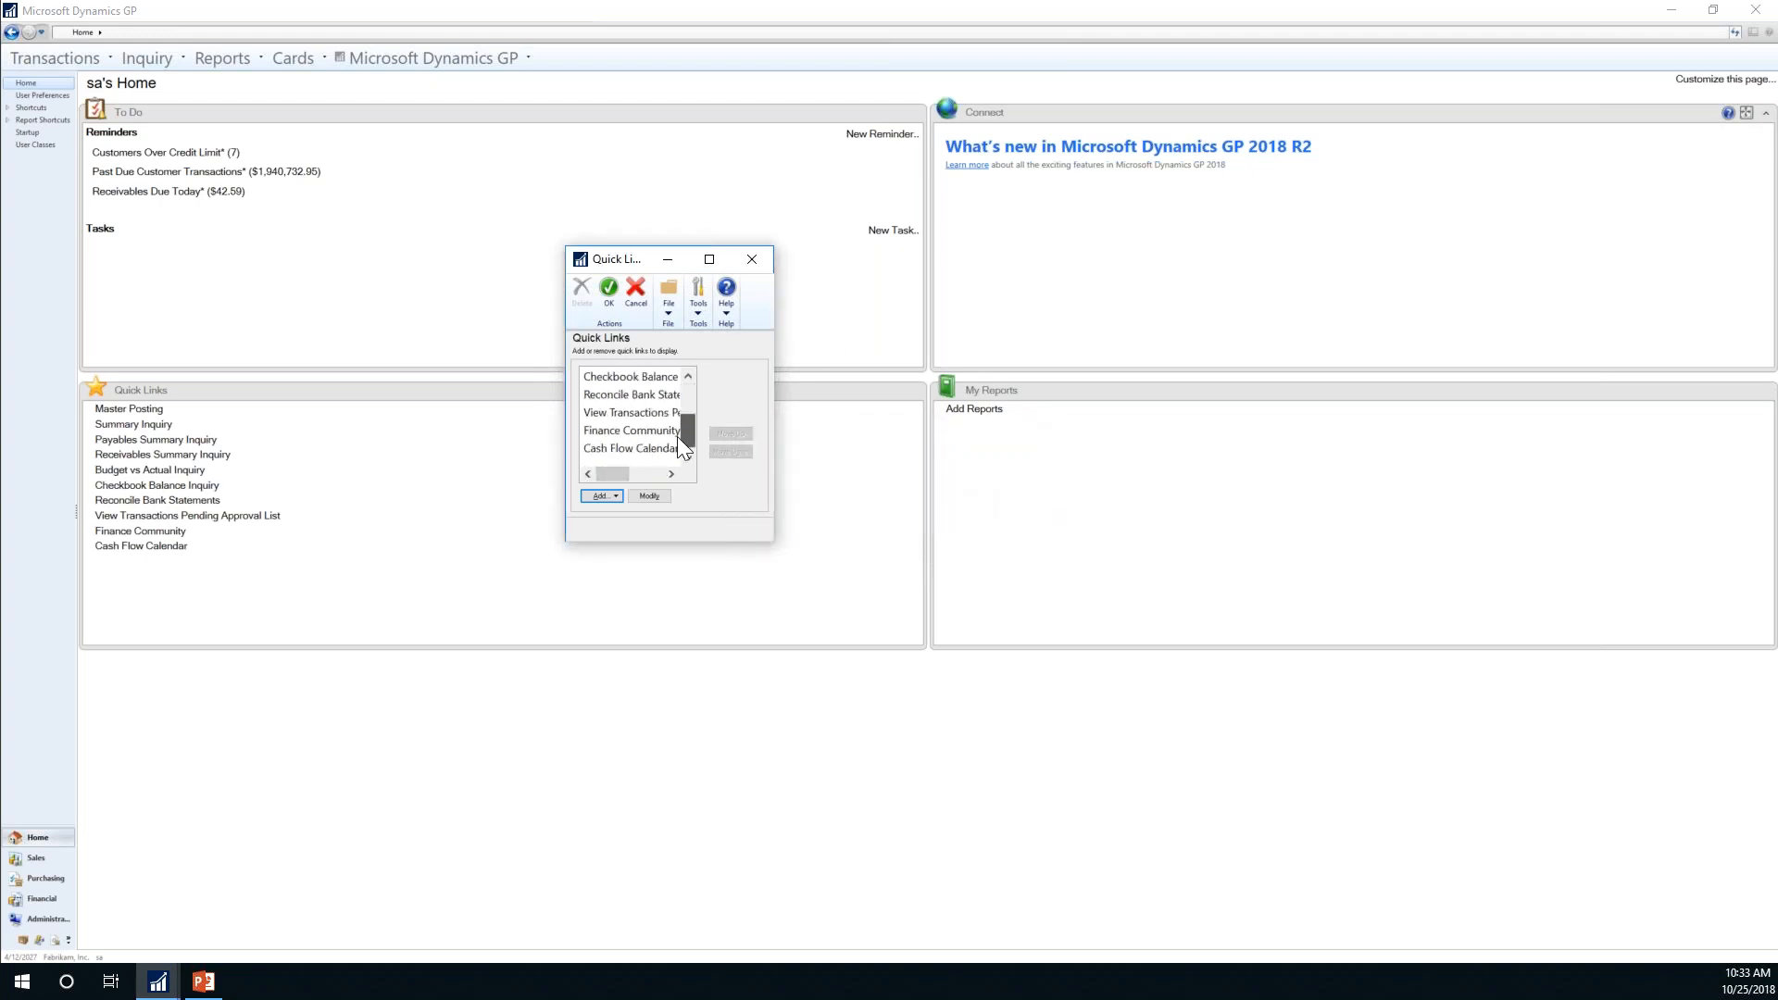
click(636, 451)
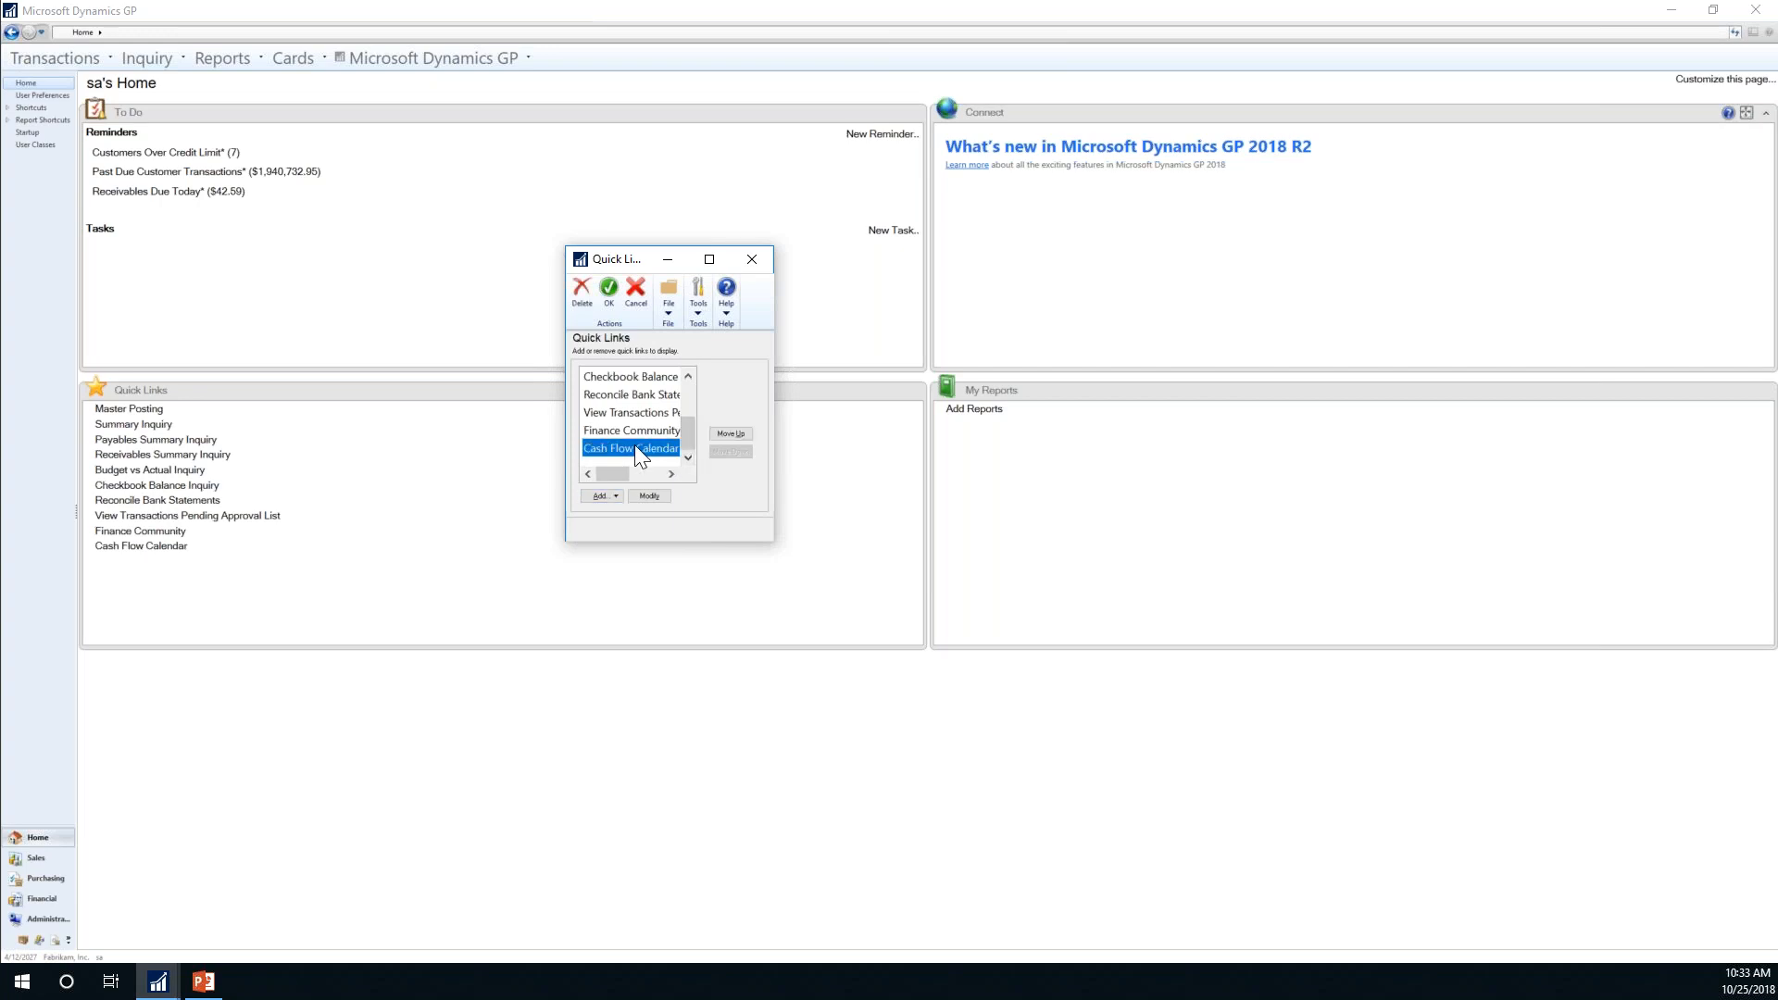
Step: Reopen the Quick Links editor, add the Transactions > Financial > General window link, and select it
click(756, 265)
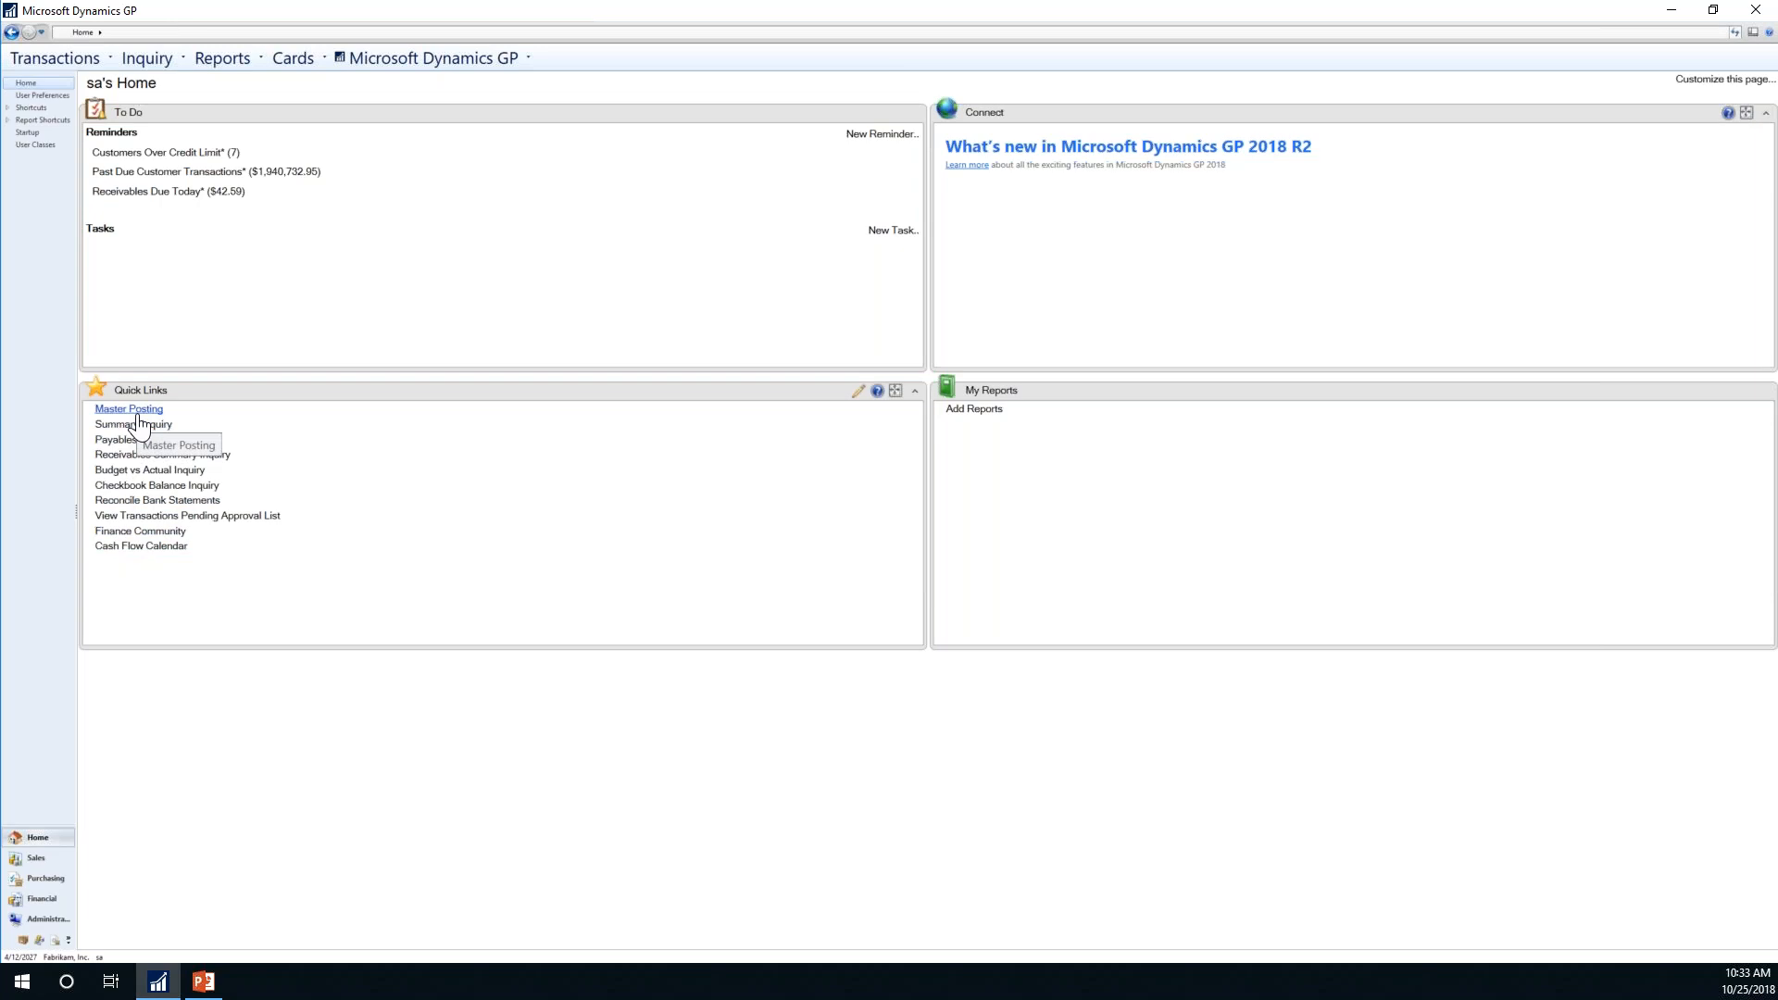
click(858, 392)
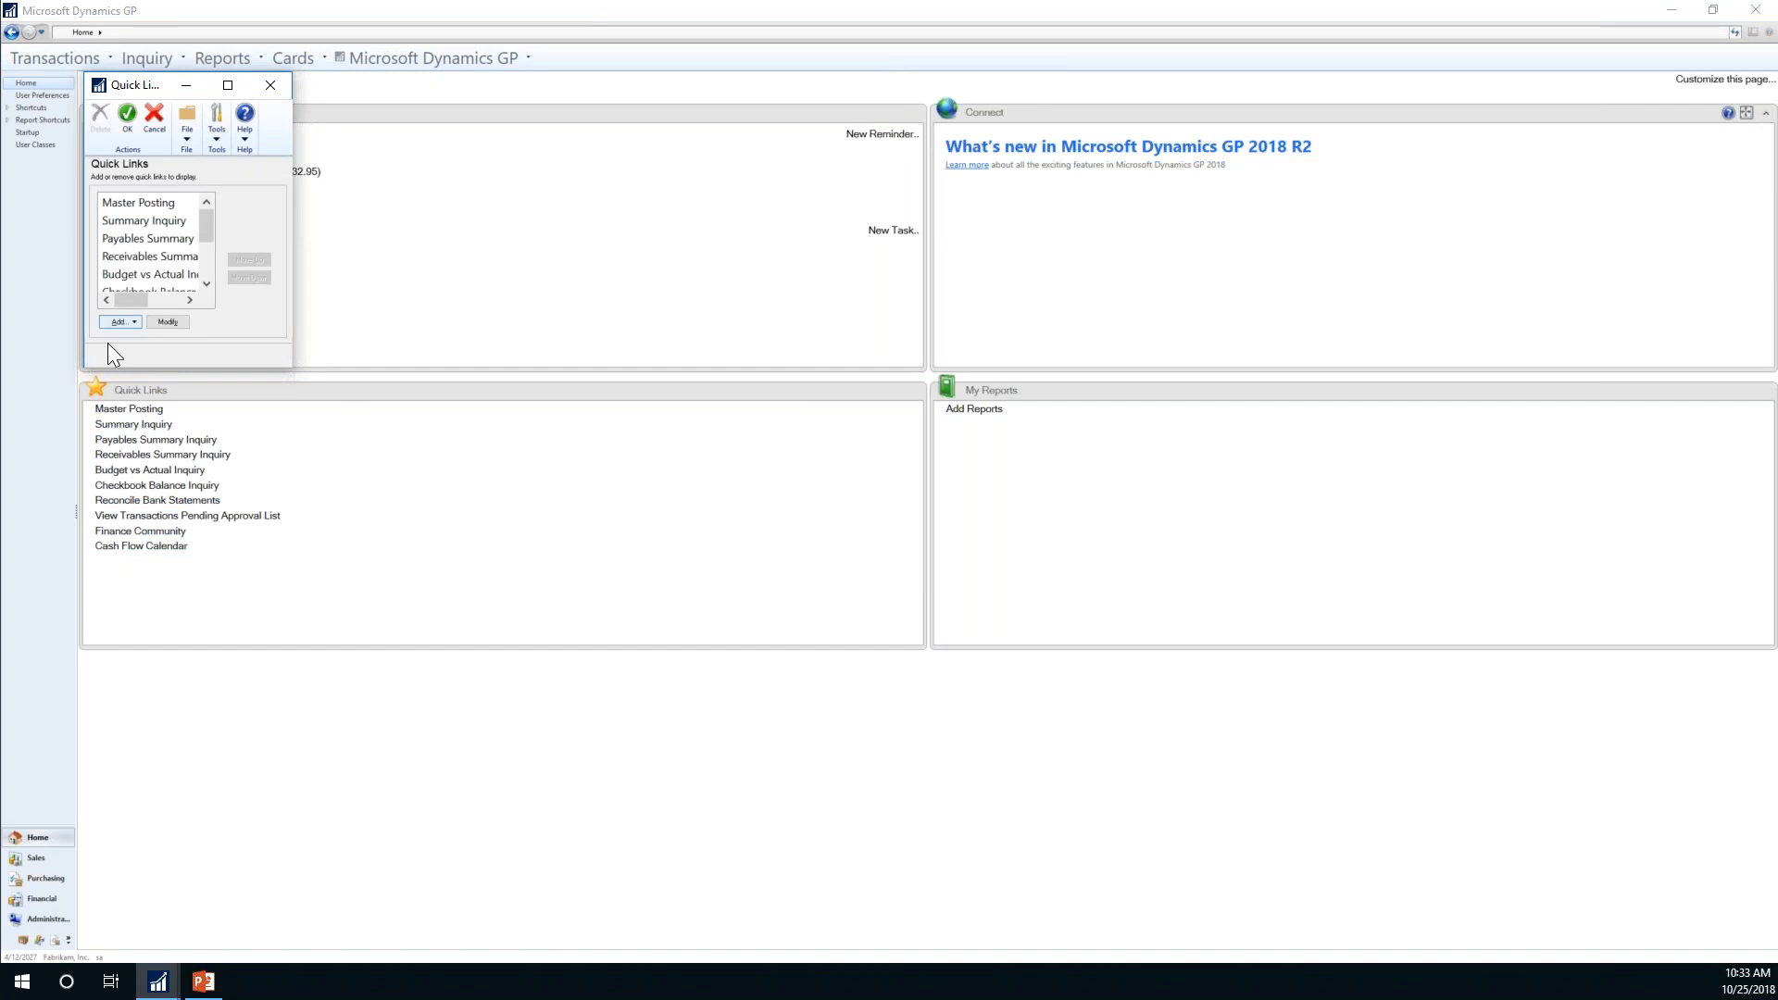
click(117, 322)
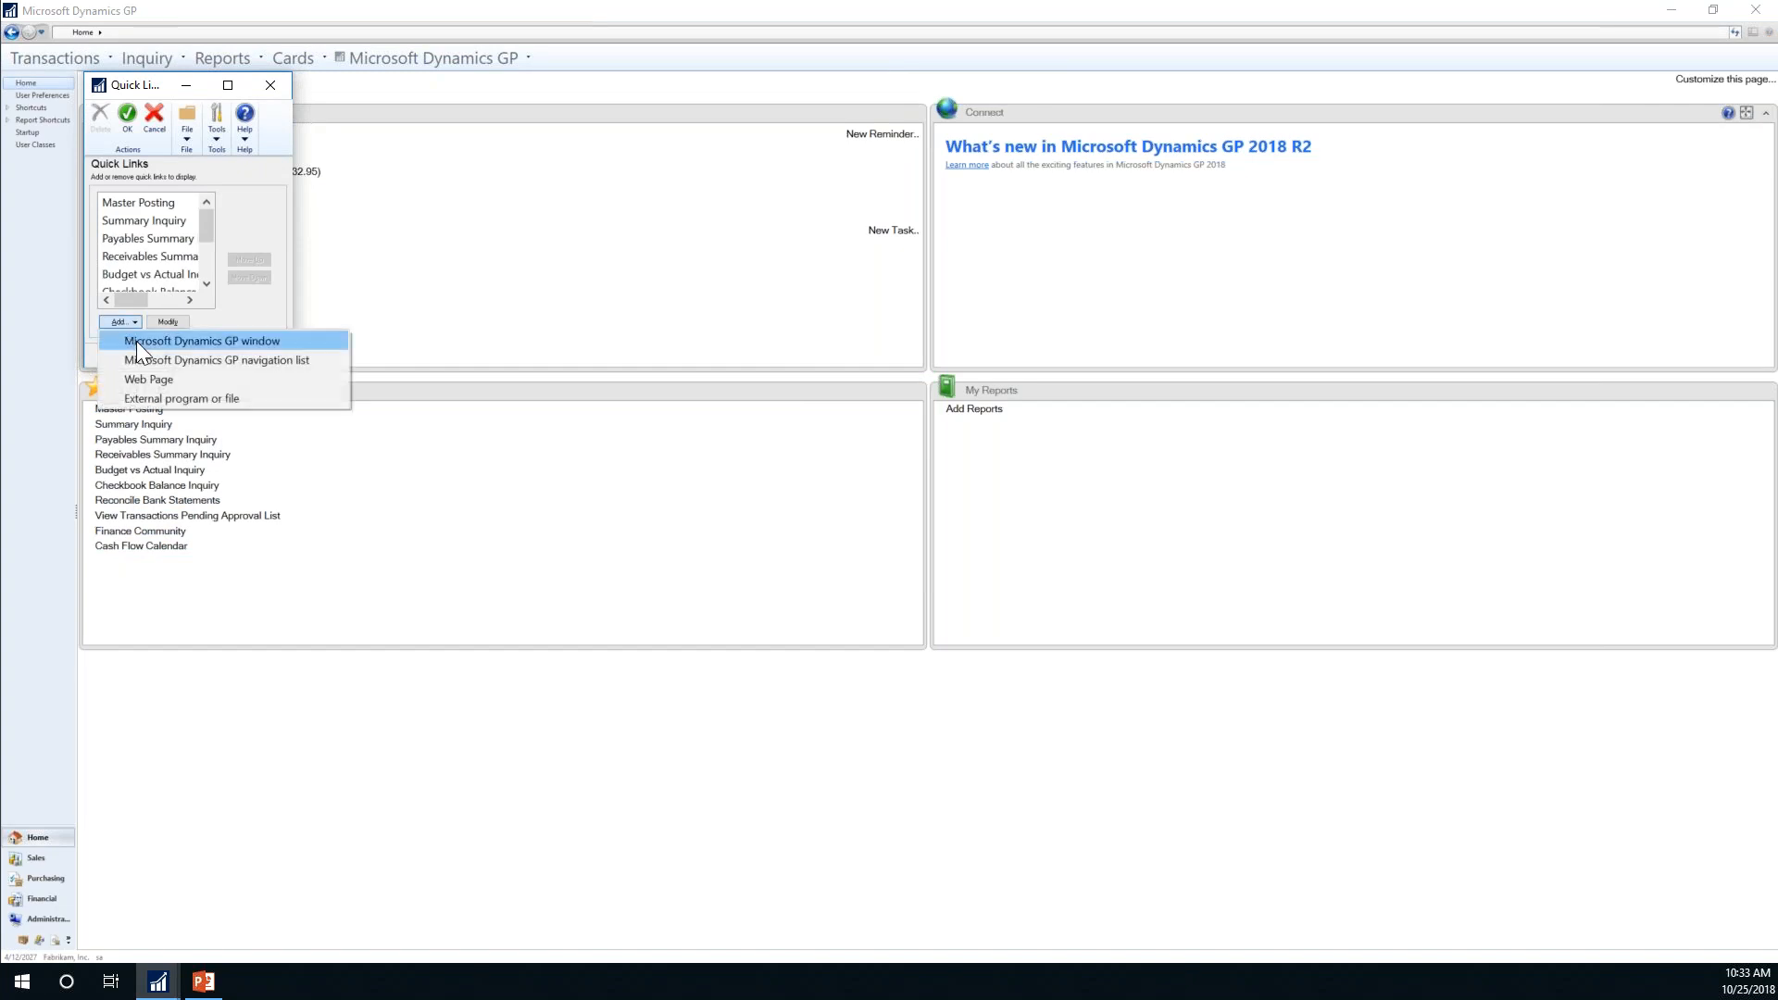
click(176, 342)
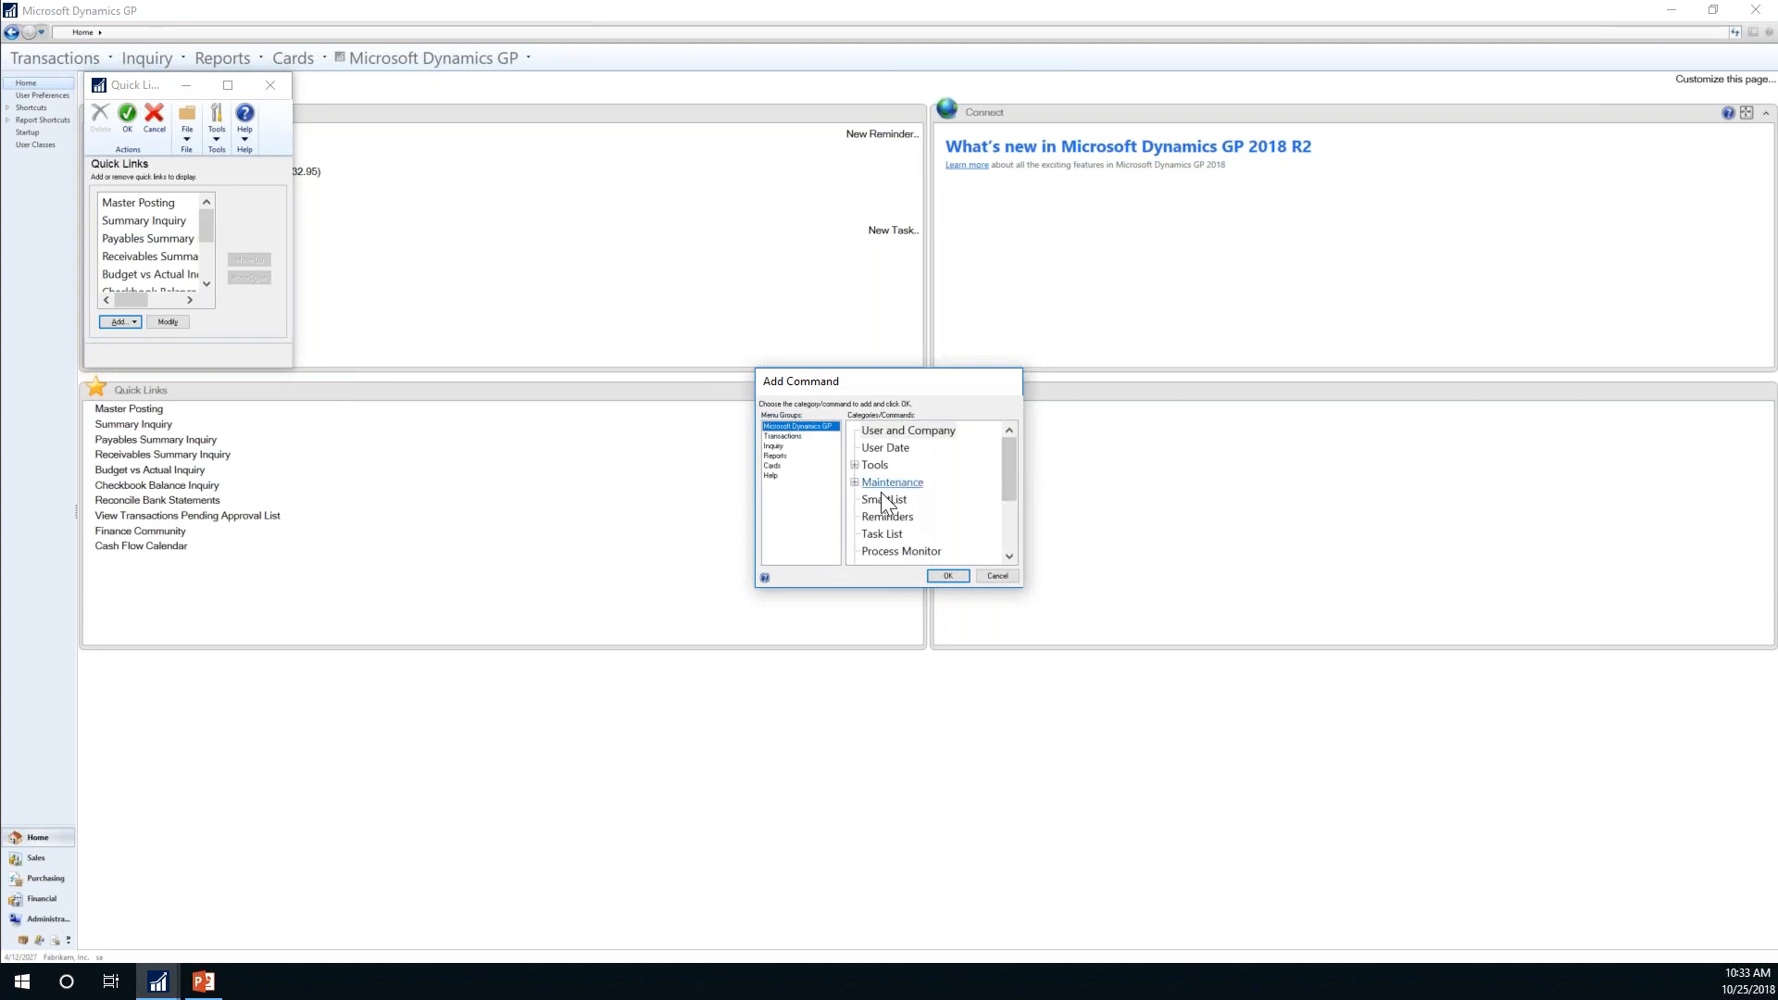
click(783, 437)
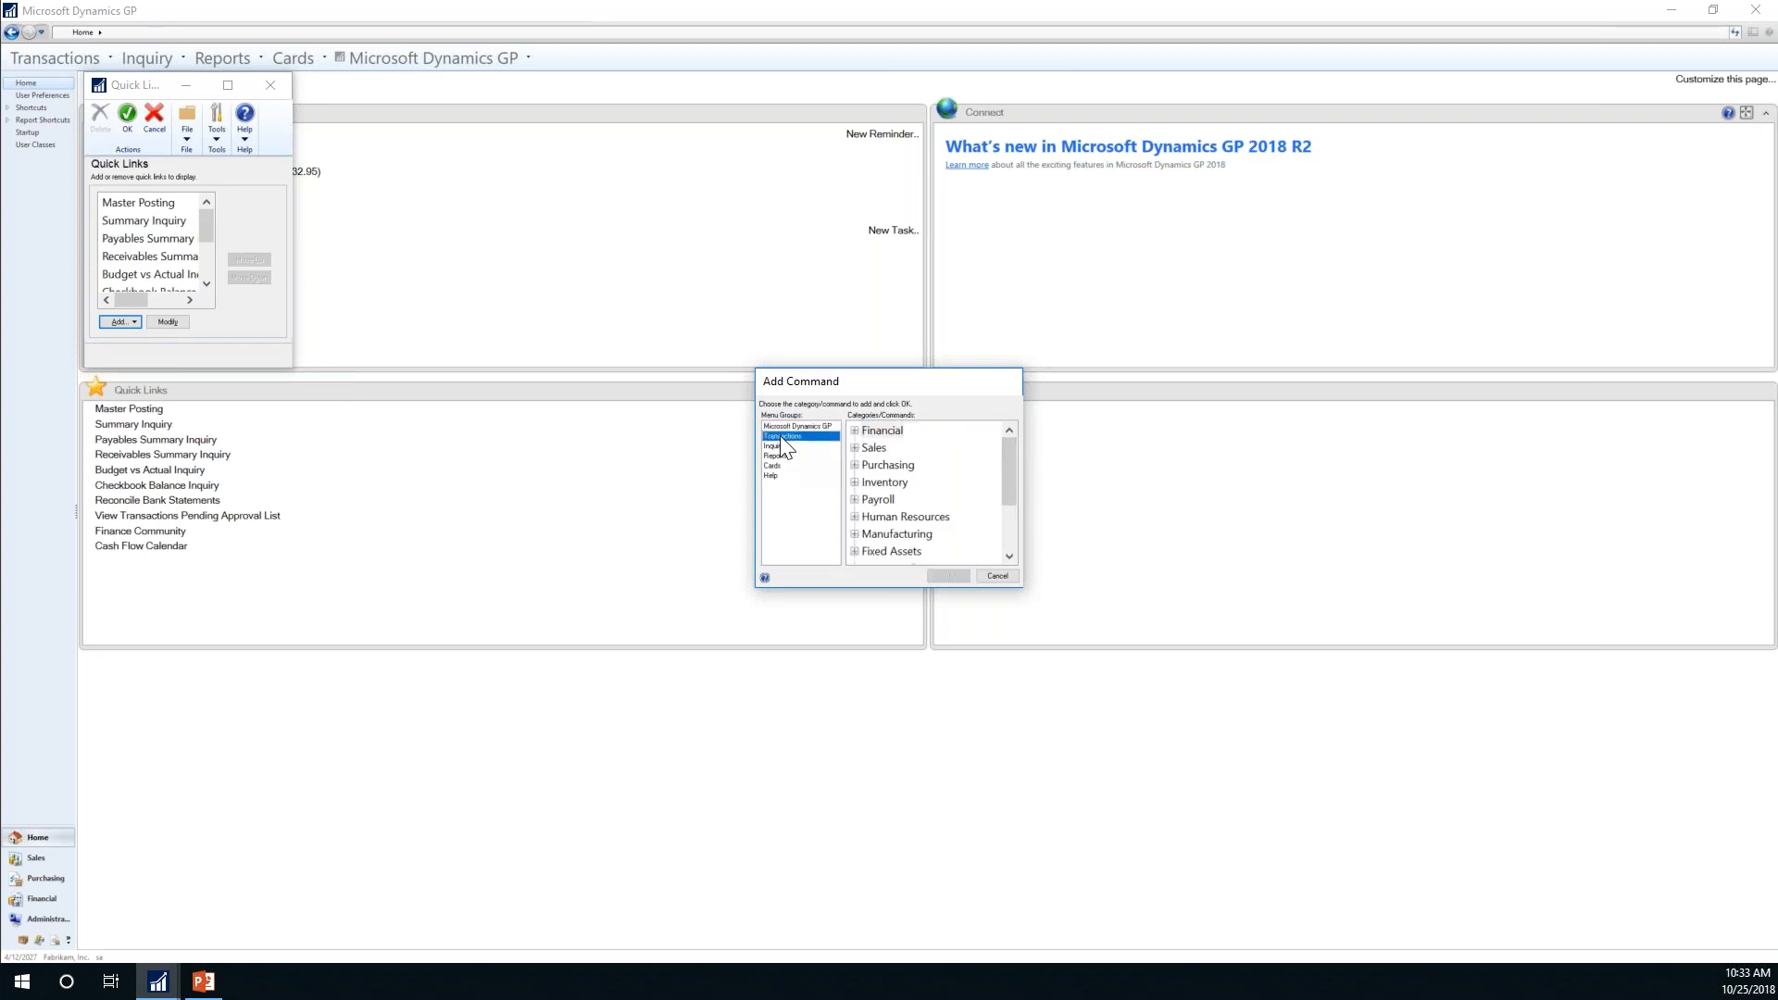
click(854, 431)
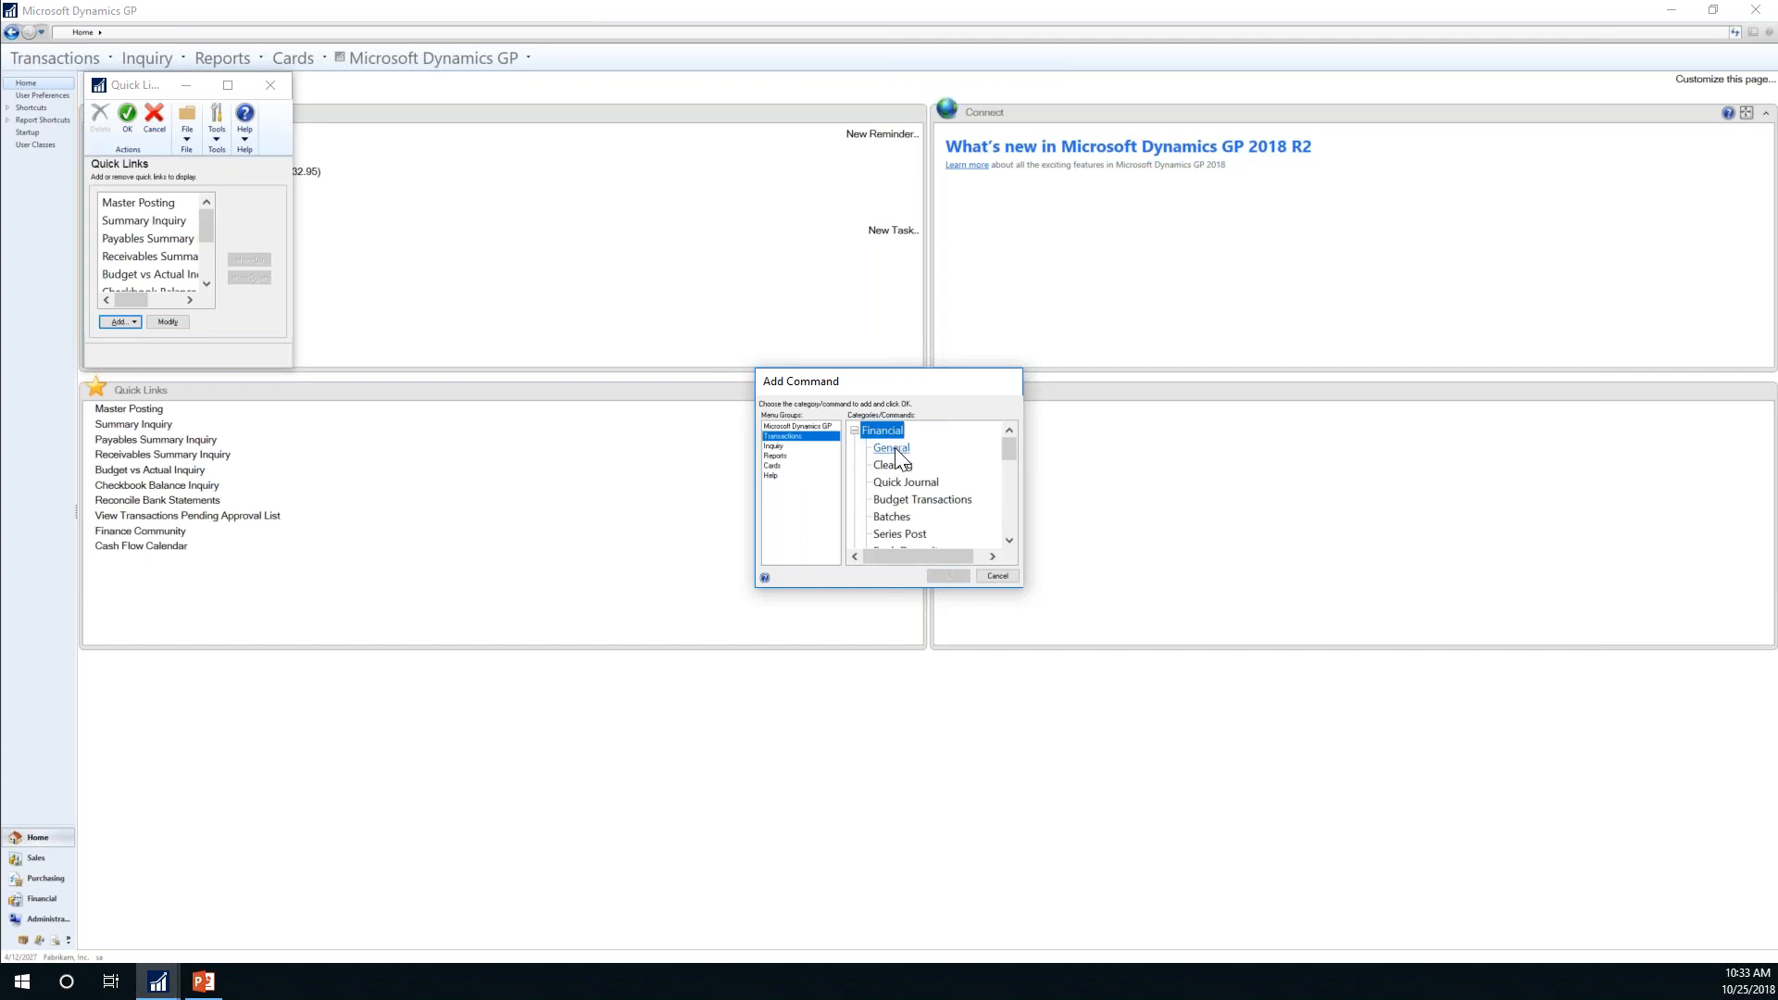
click(891, 448)
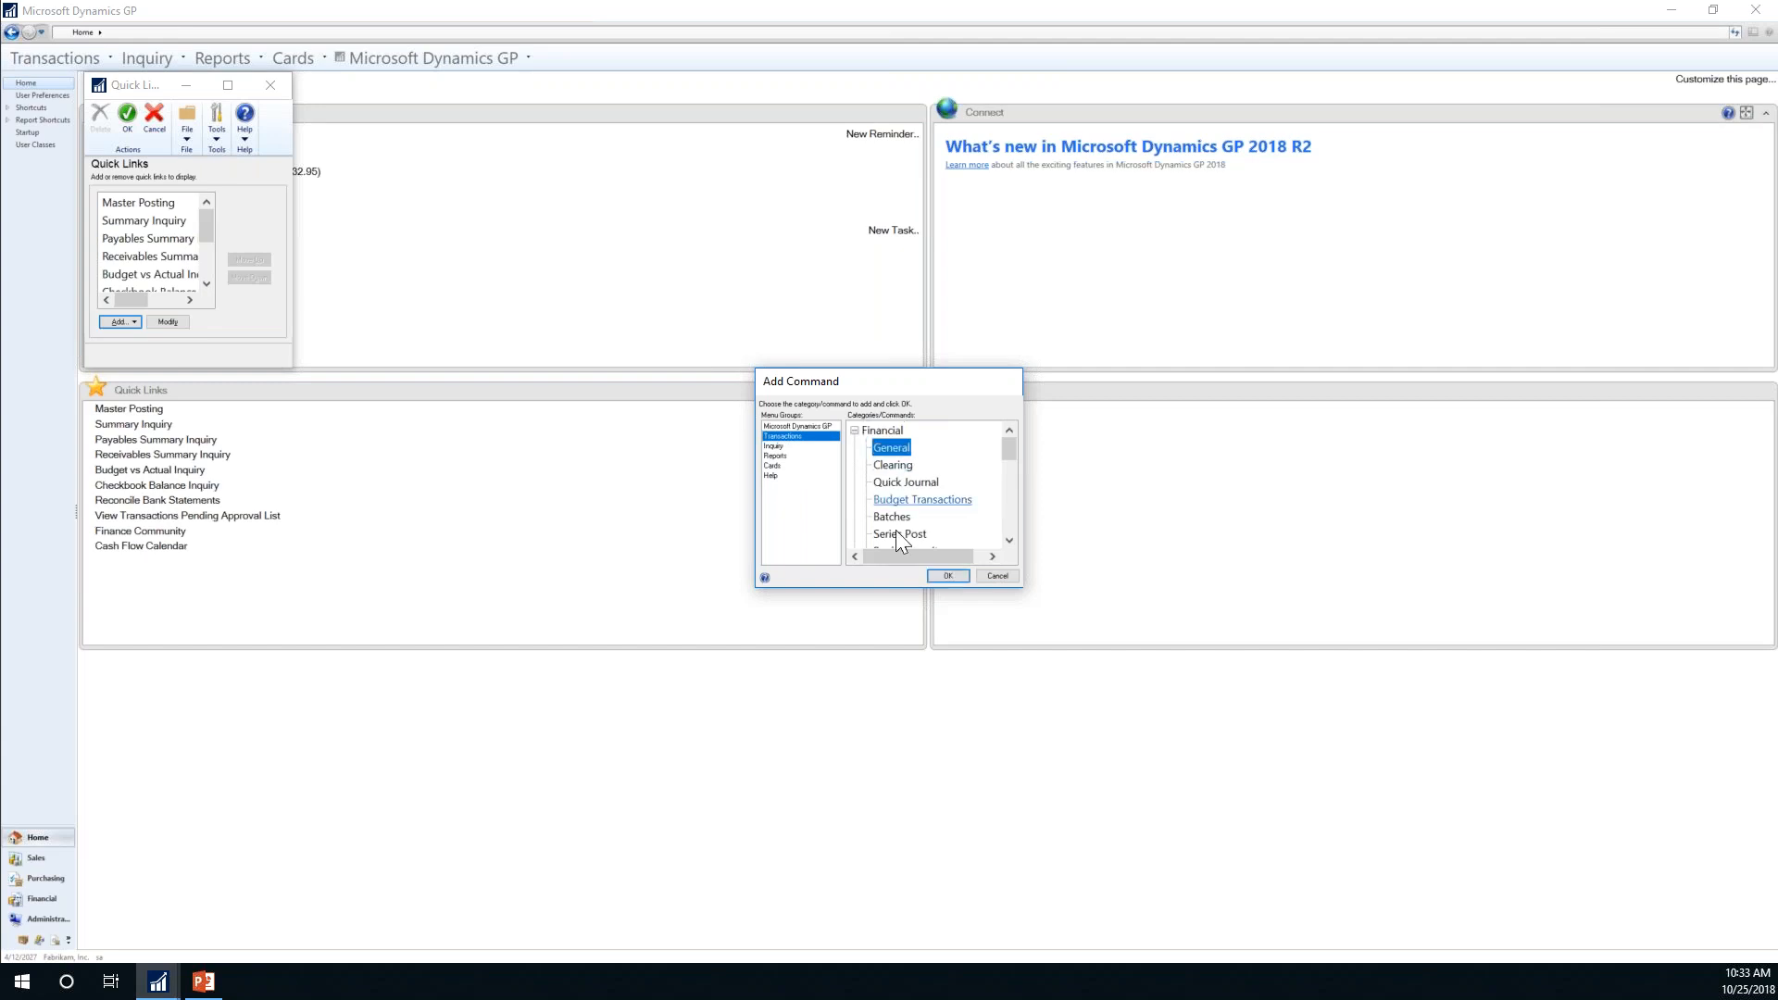
click(944, 576)
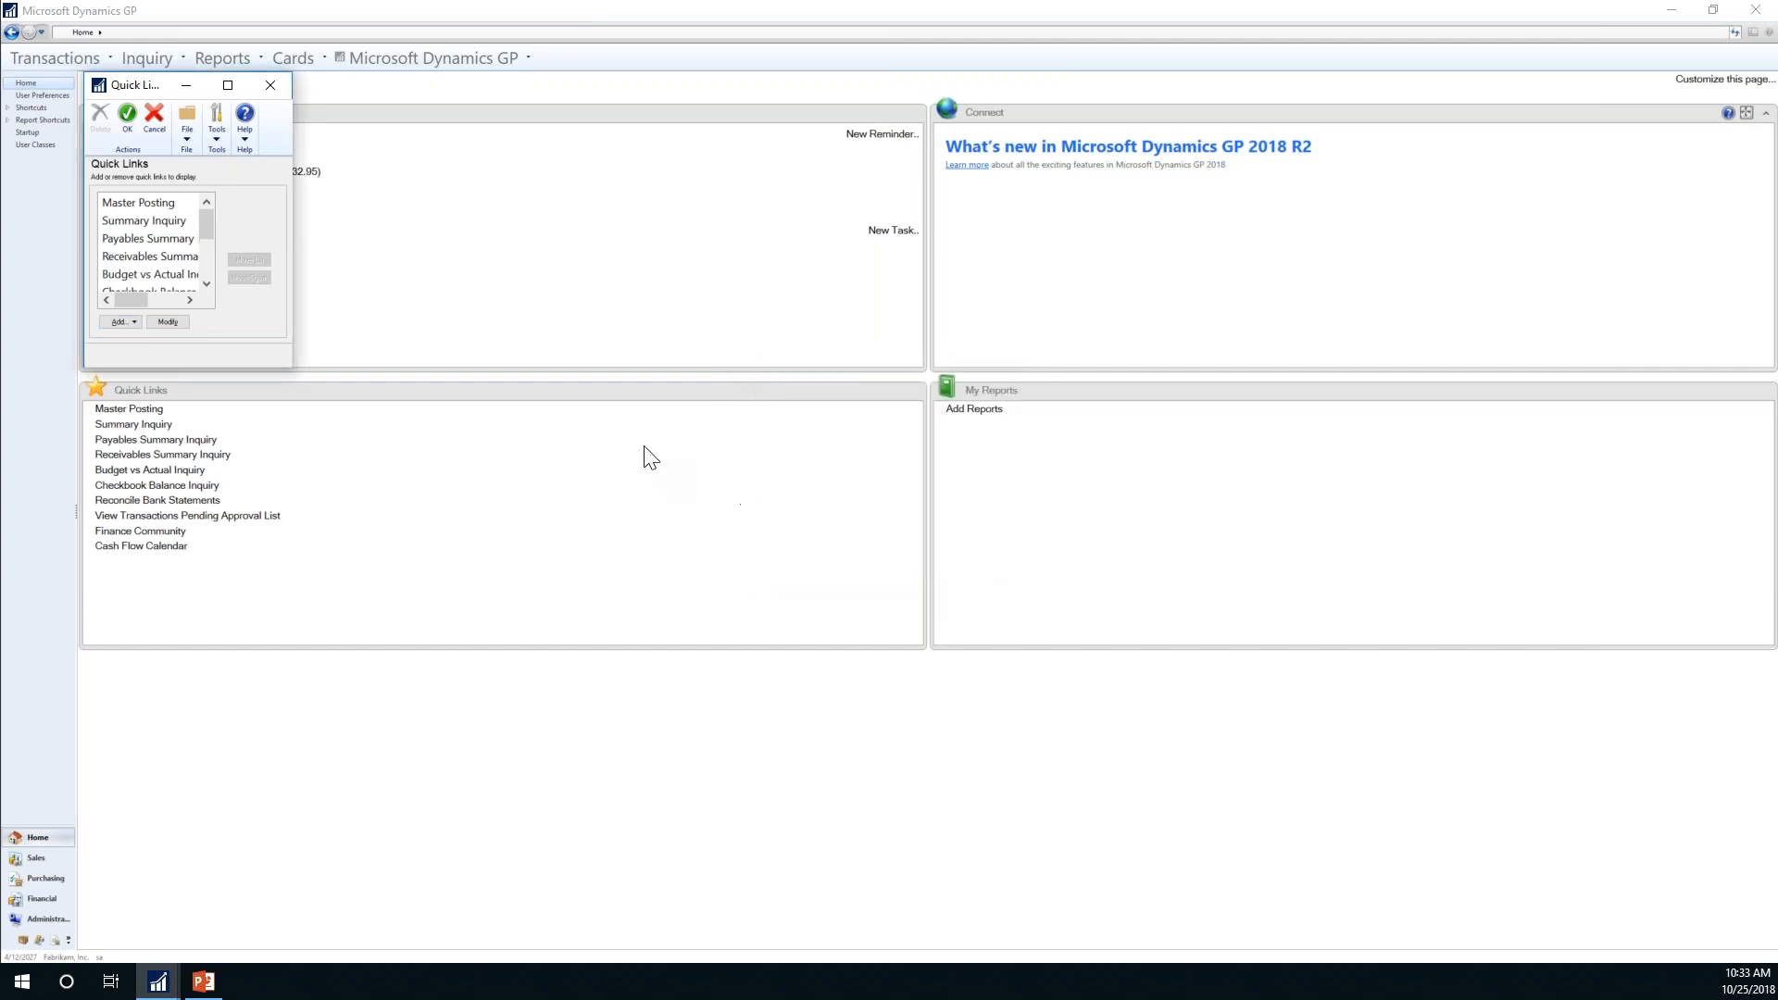
drag(205, 231, 206, 291)
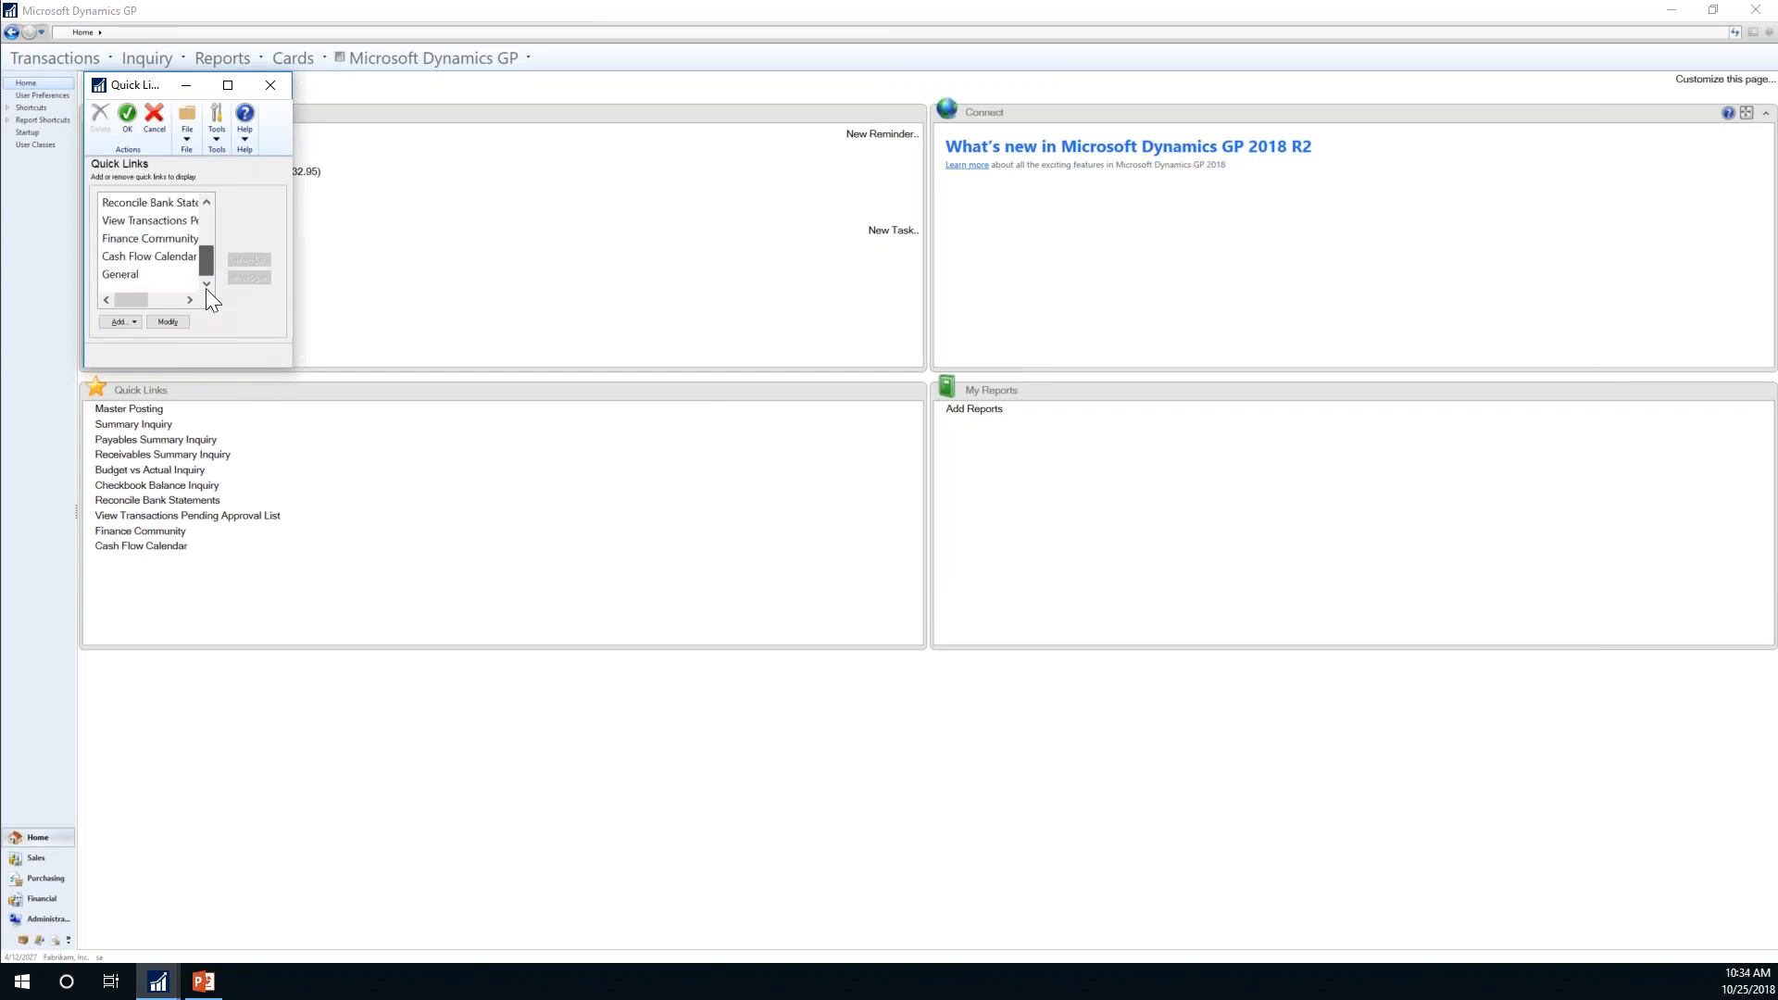
click(116, 275)
Step: Rename the General quick link to 'Enter Journal Entries'
click(167, 322)
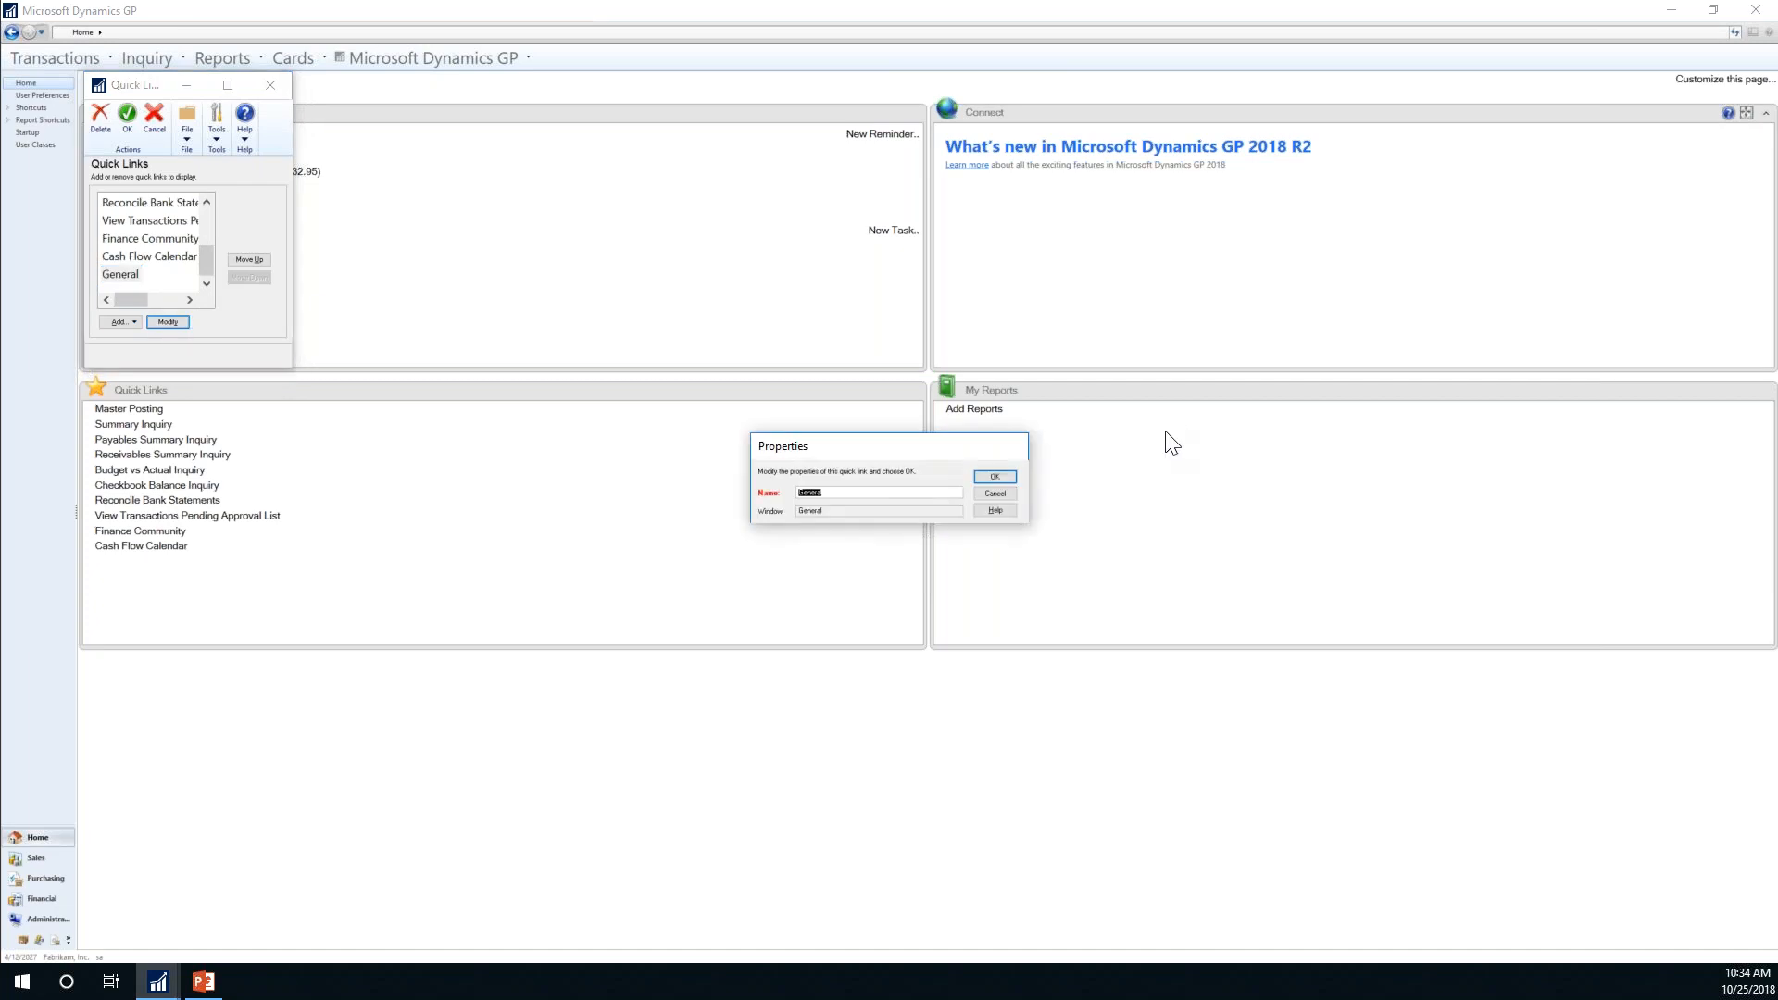
text(Ent)
text(er Journal Entries)
click(987, 477)
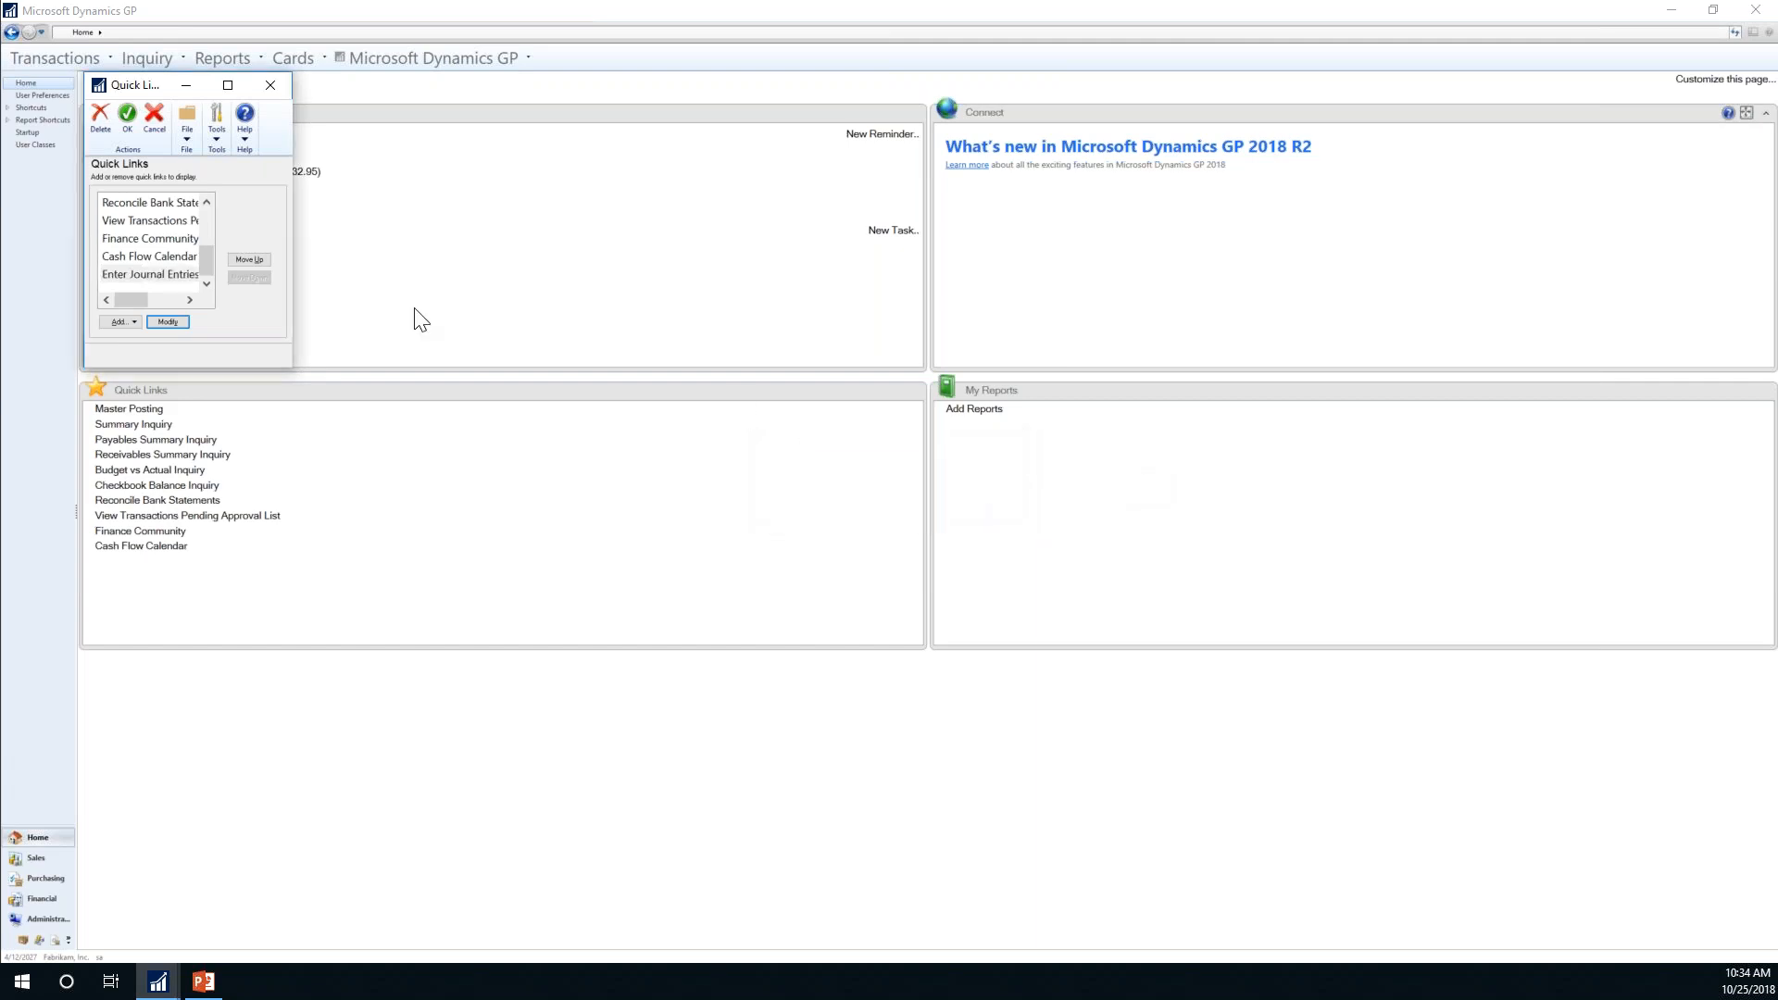
Step: Move Enter Journal Entries to the top of the Quick Links list and save
click(174, 276)
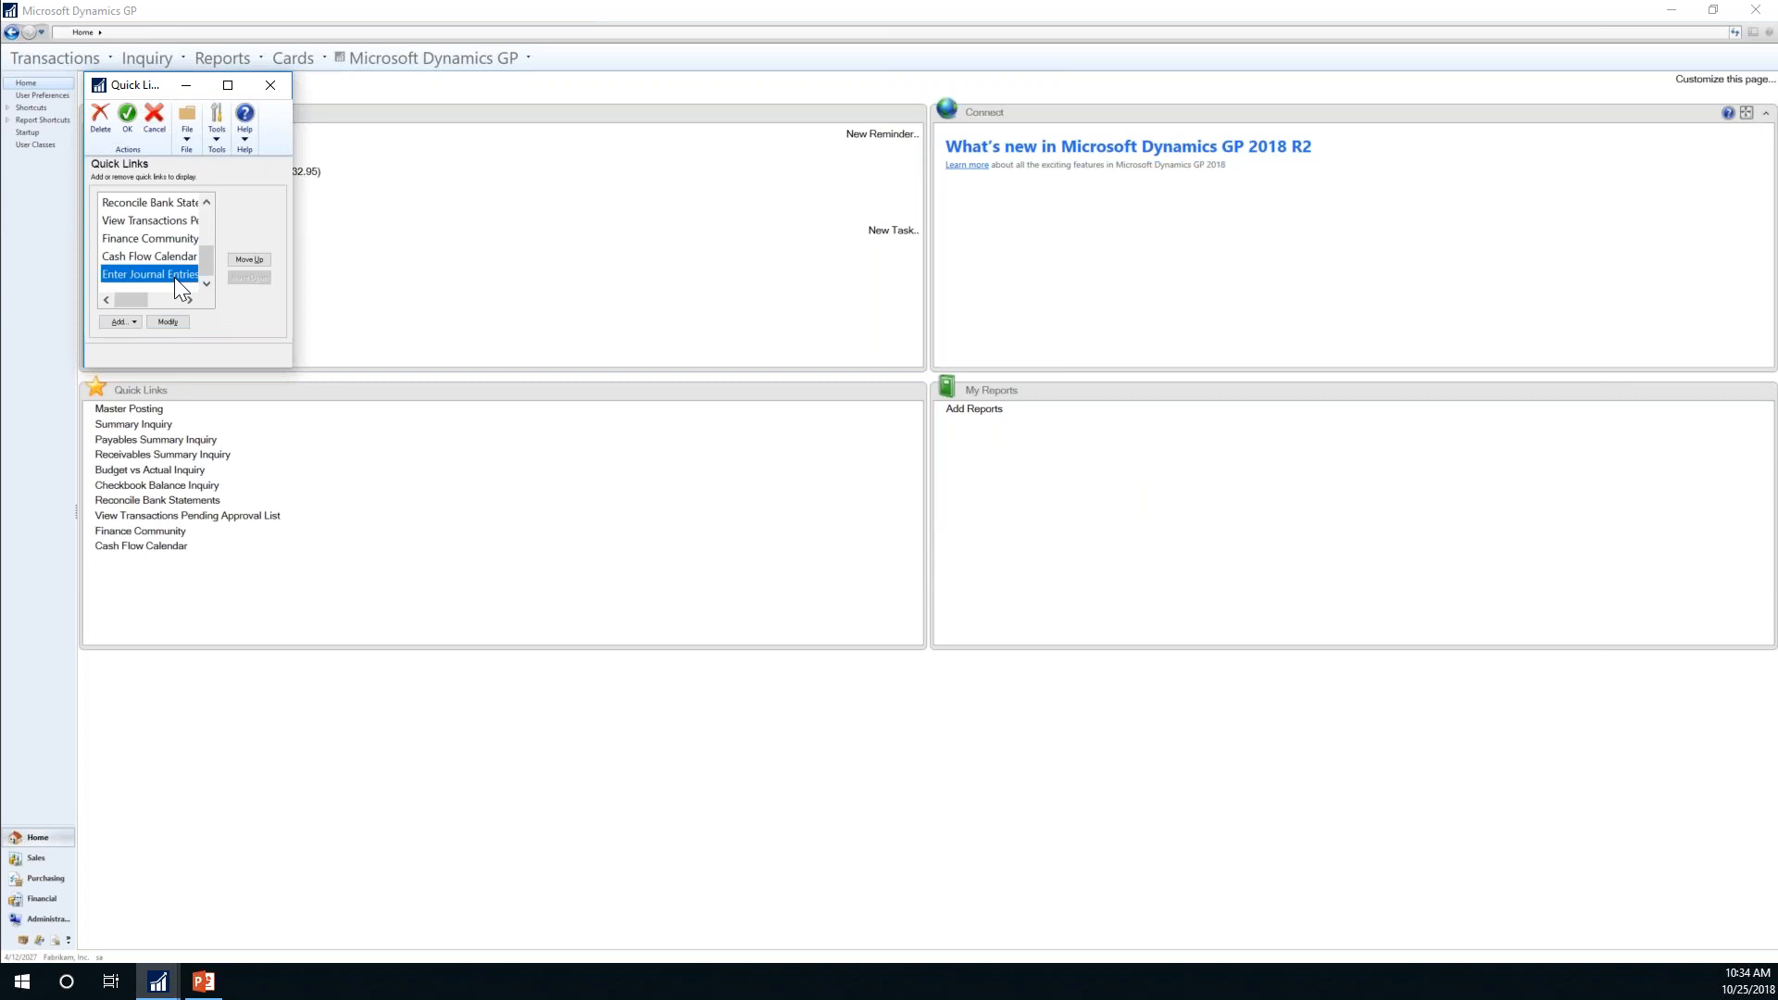
click(248, 260)
click(250, 259)
click(251, 260)
click(252, 259)
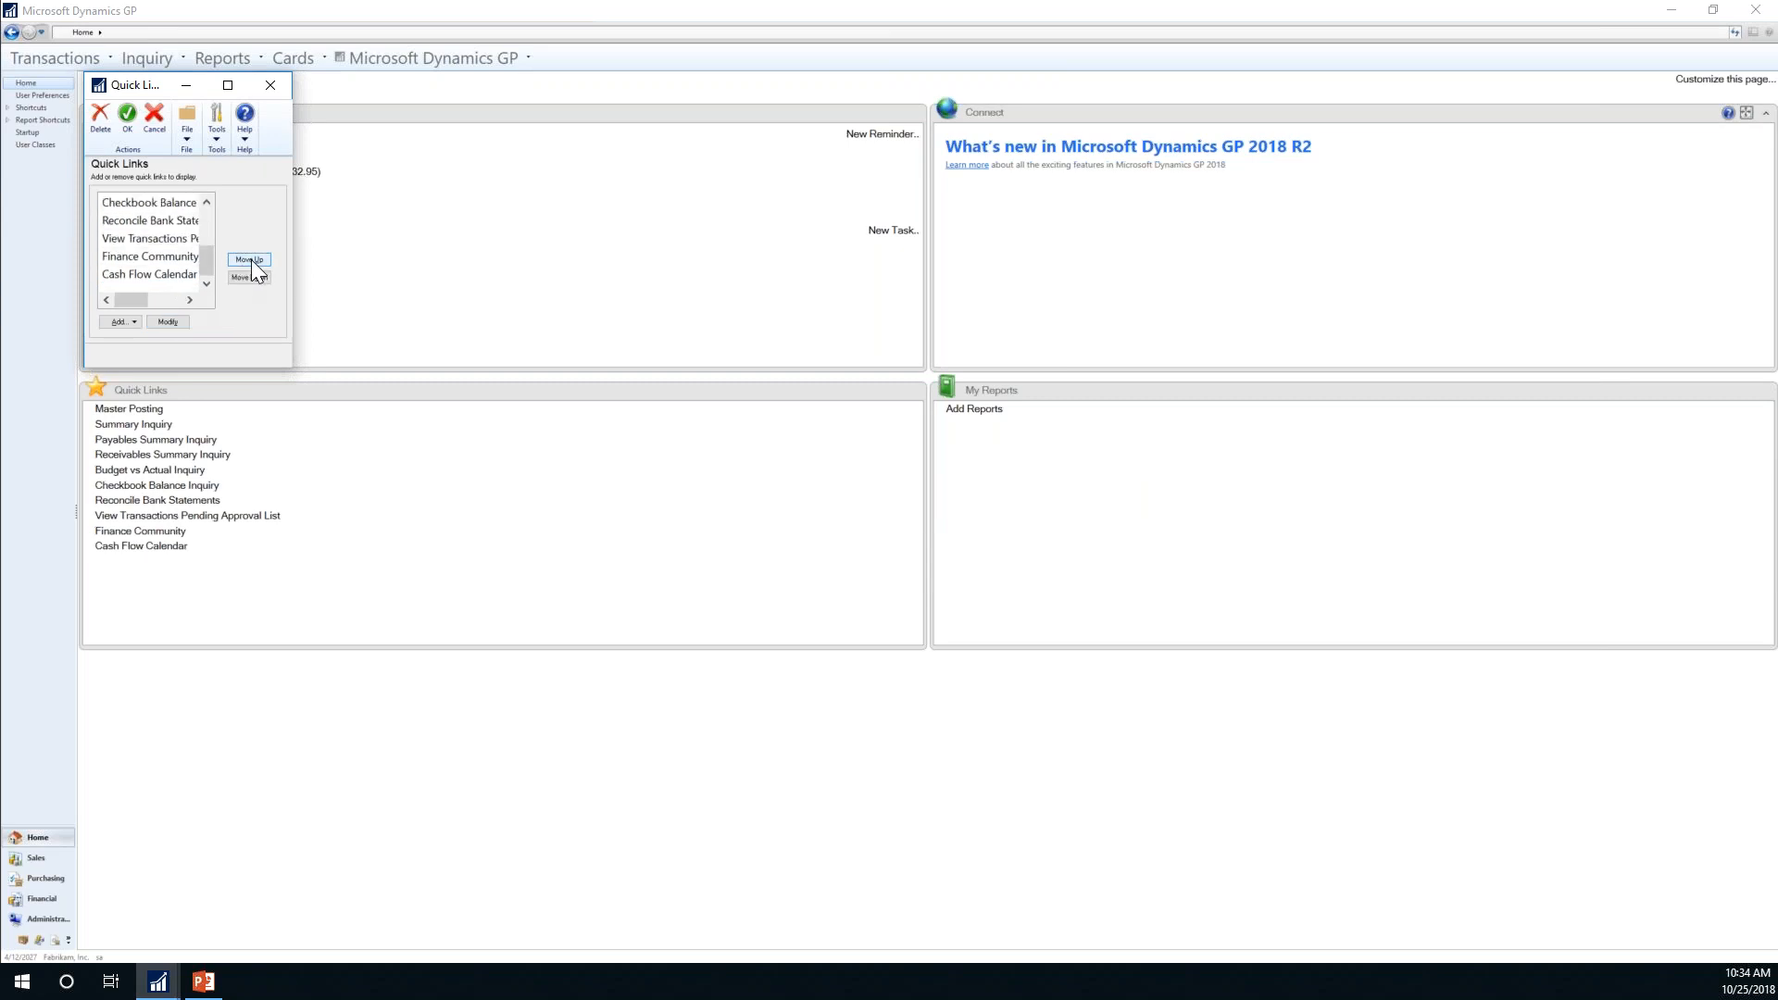
drag(204, 257, 215, 198)
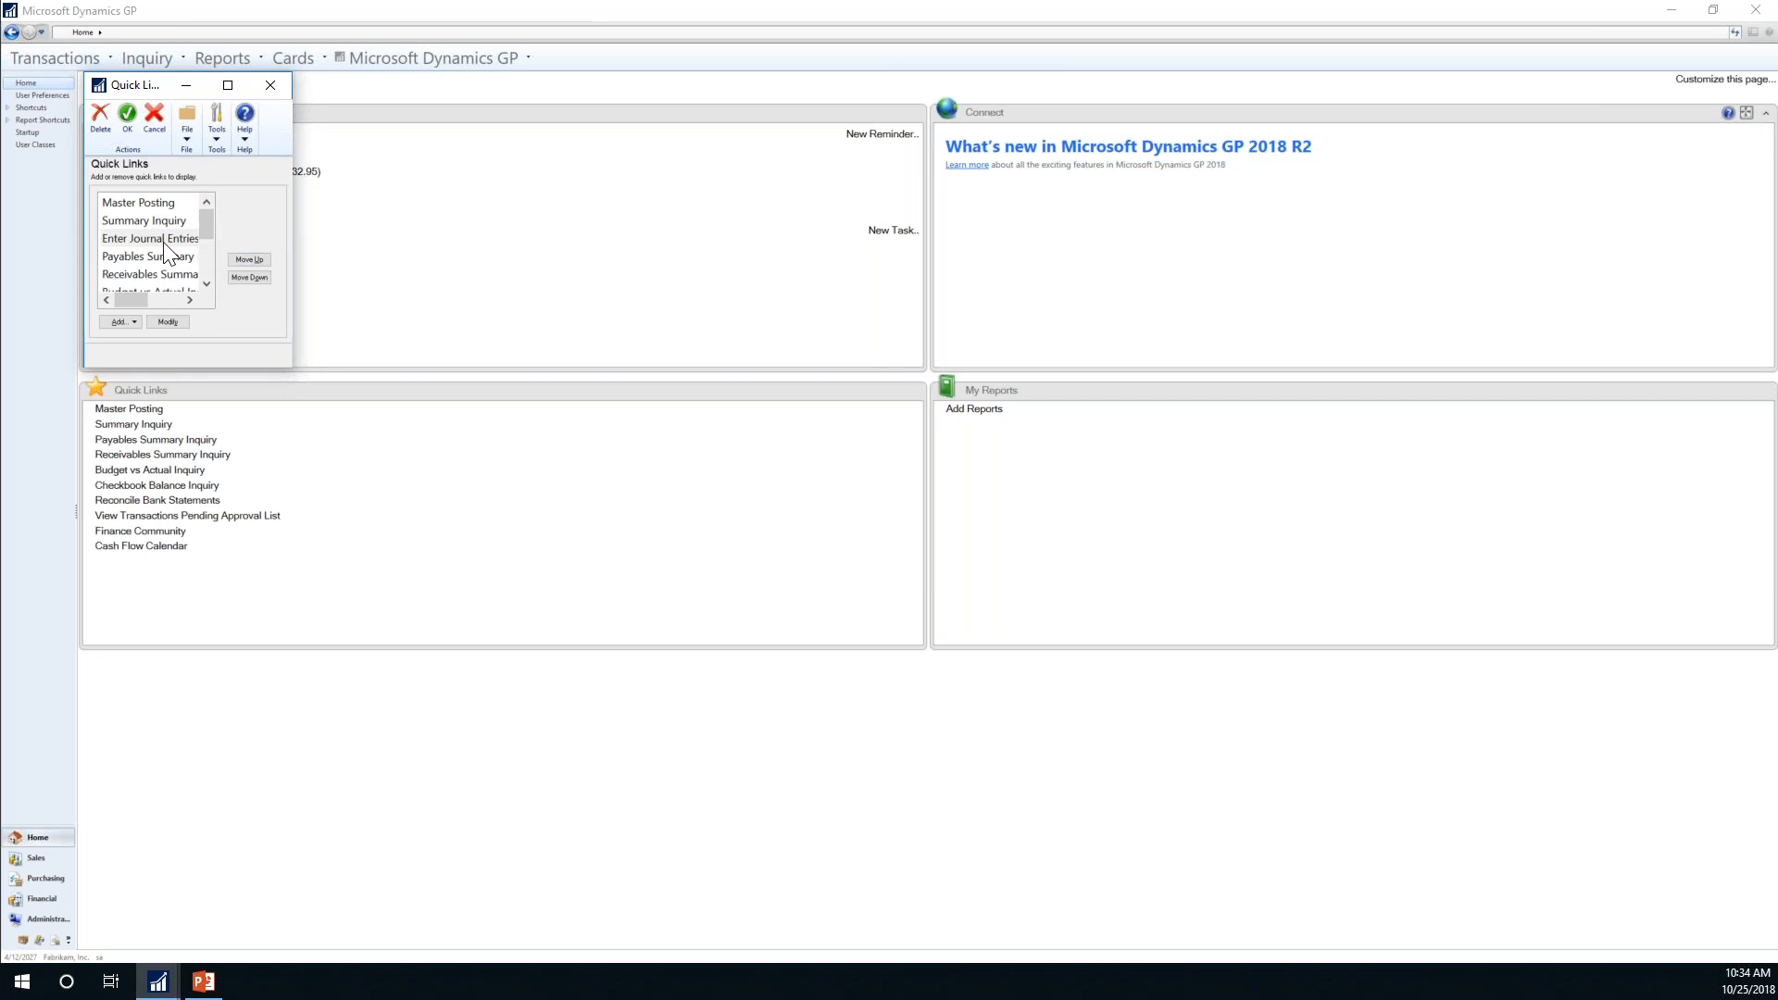
click(249, 260)
click(250, 259)
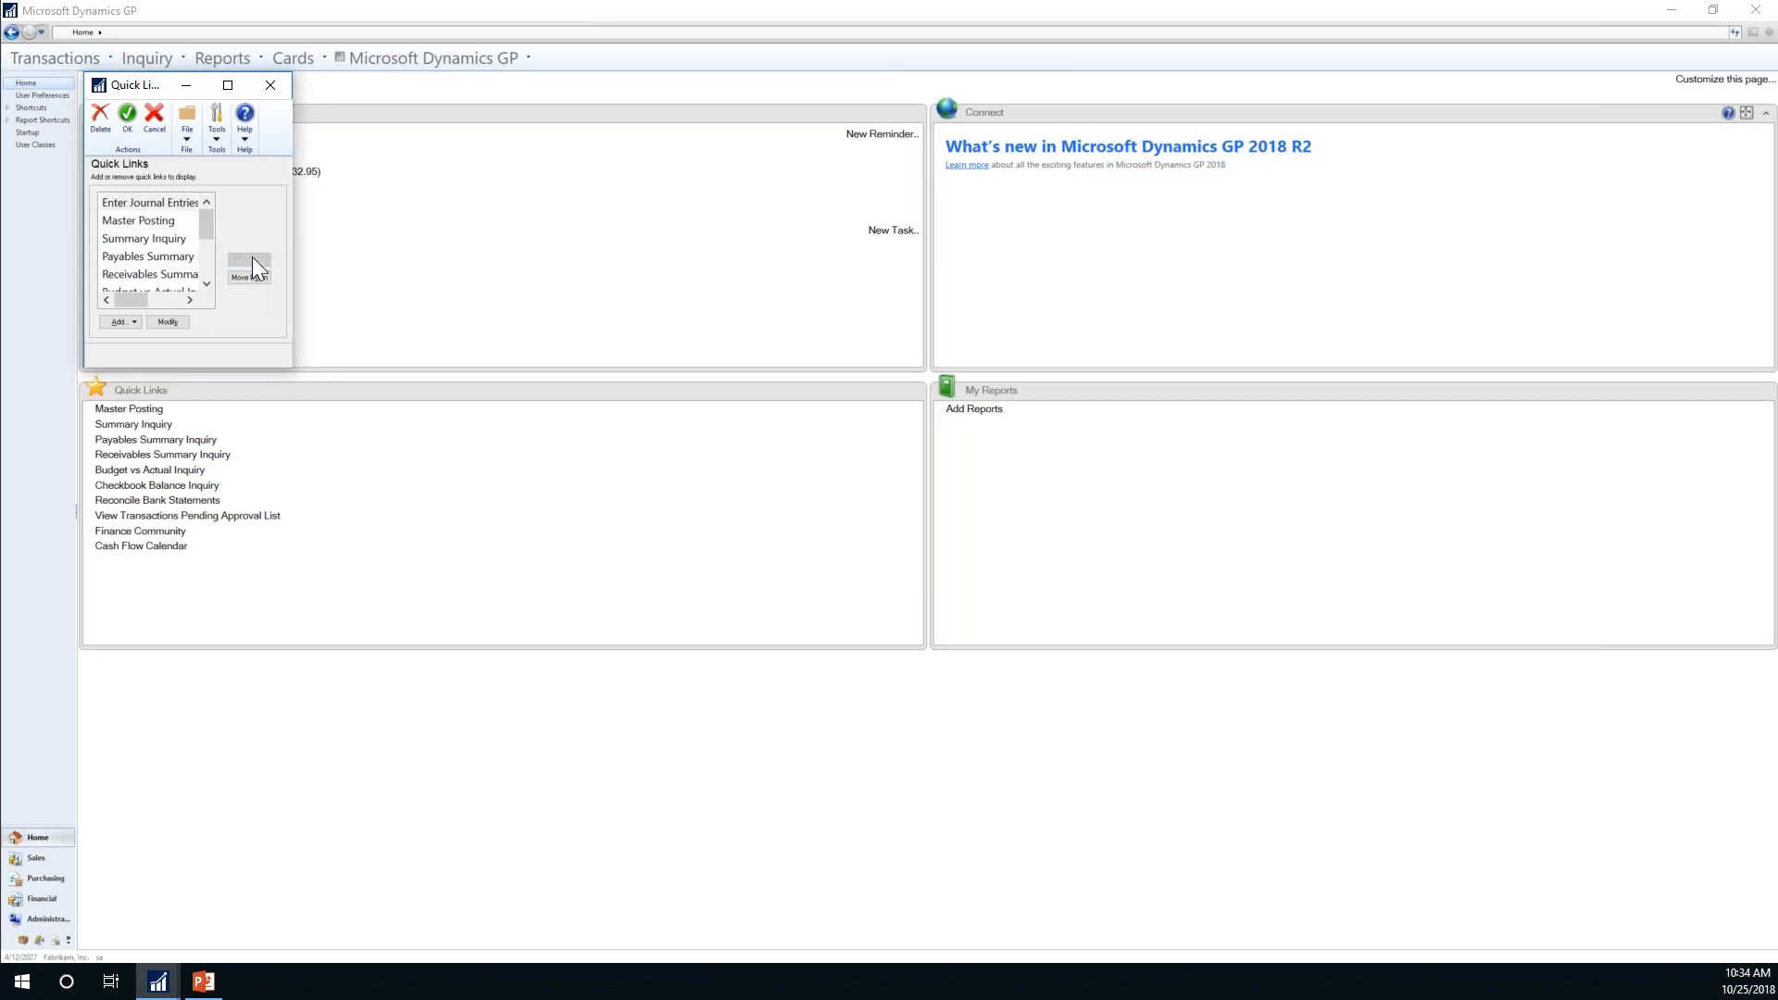
click(126, 118)
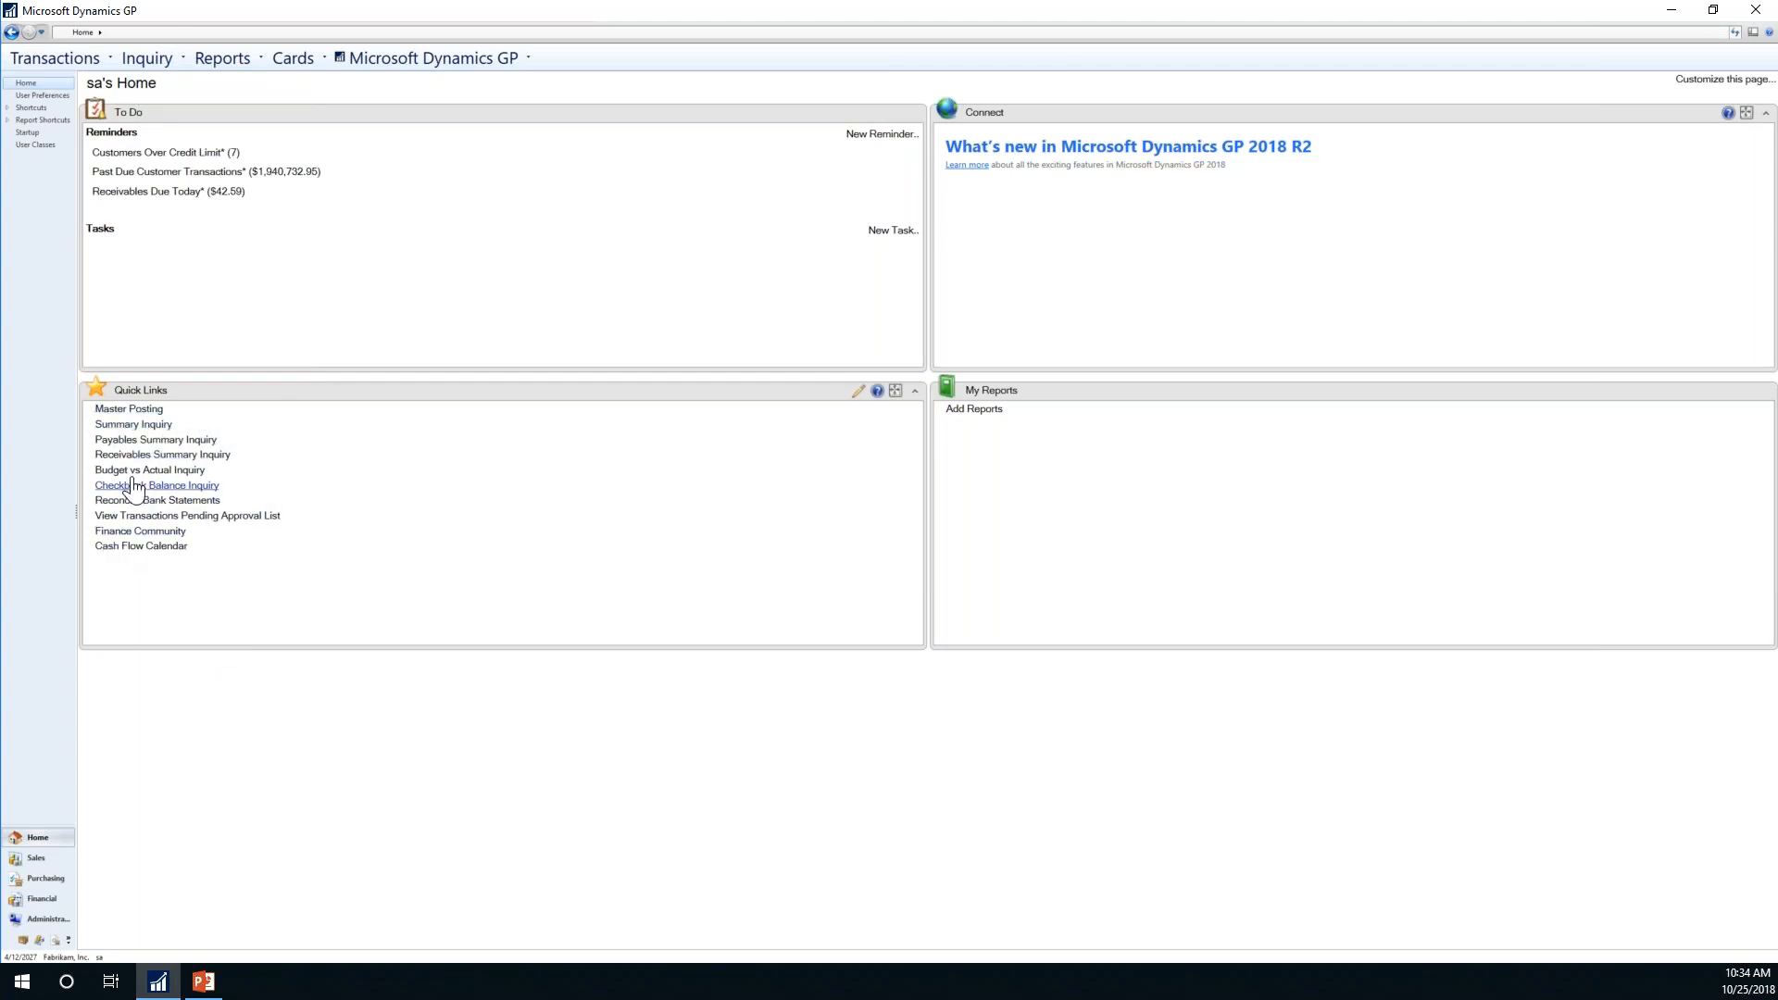
Step: In the Quick Links editor, move Enter Journal Entries down one place below Master Posting and save
click(854, 392)
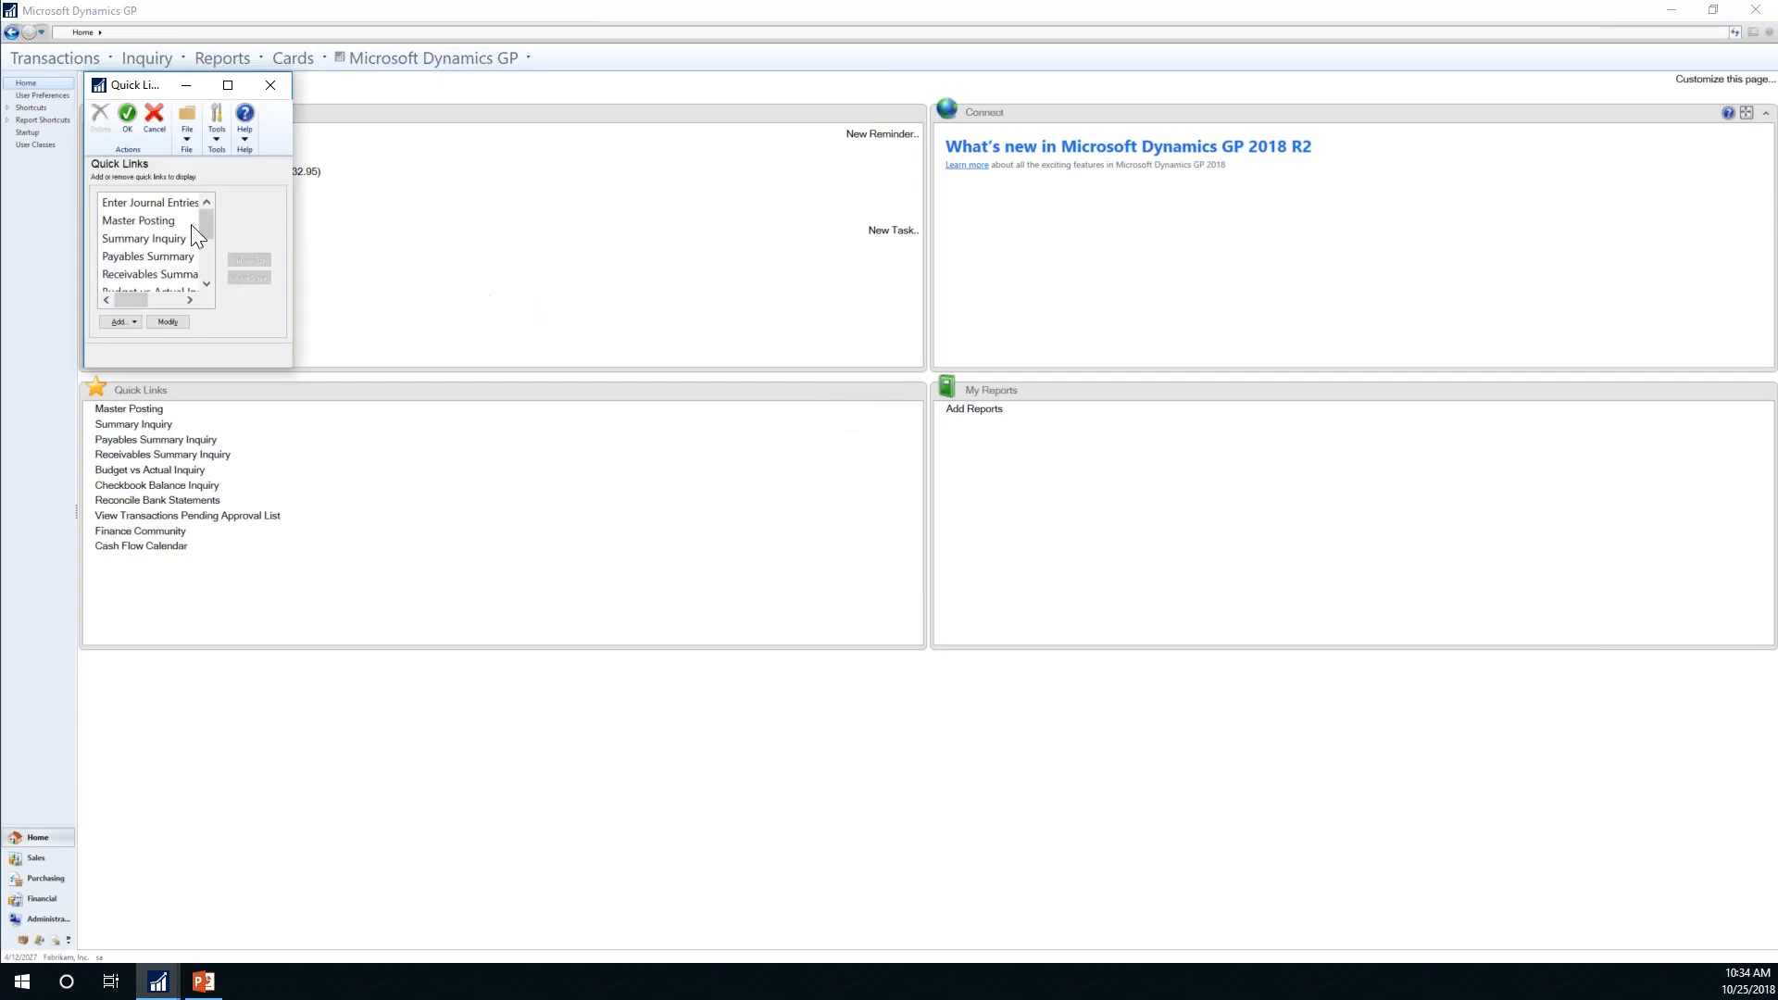
click(170, 205)
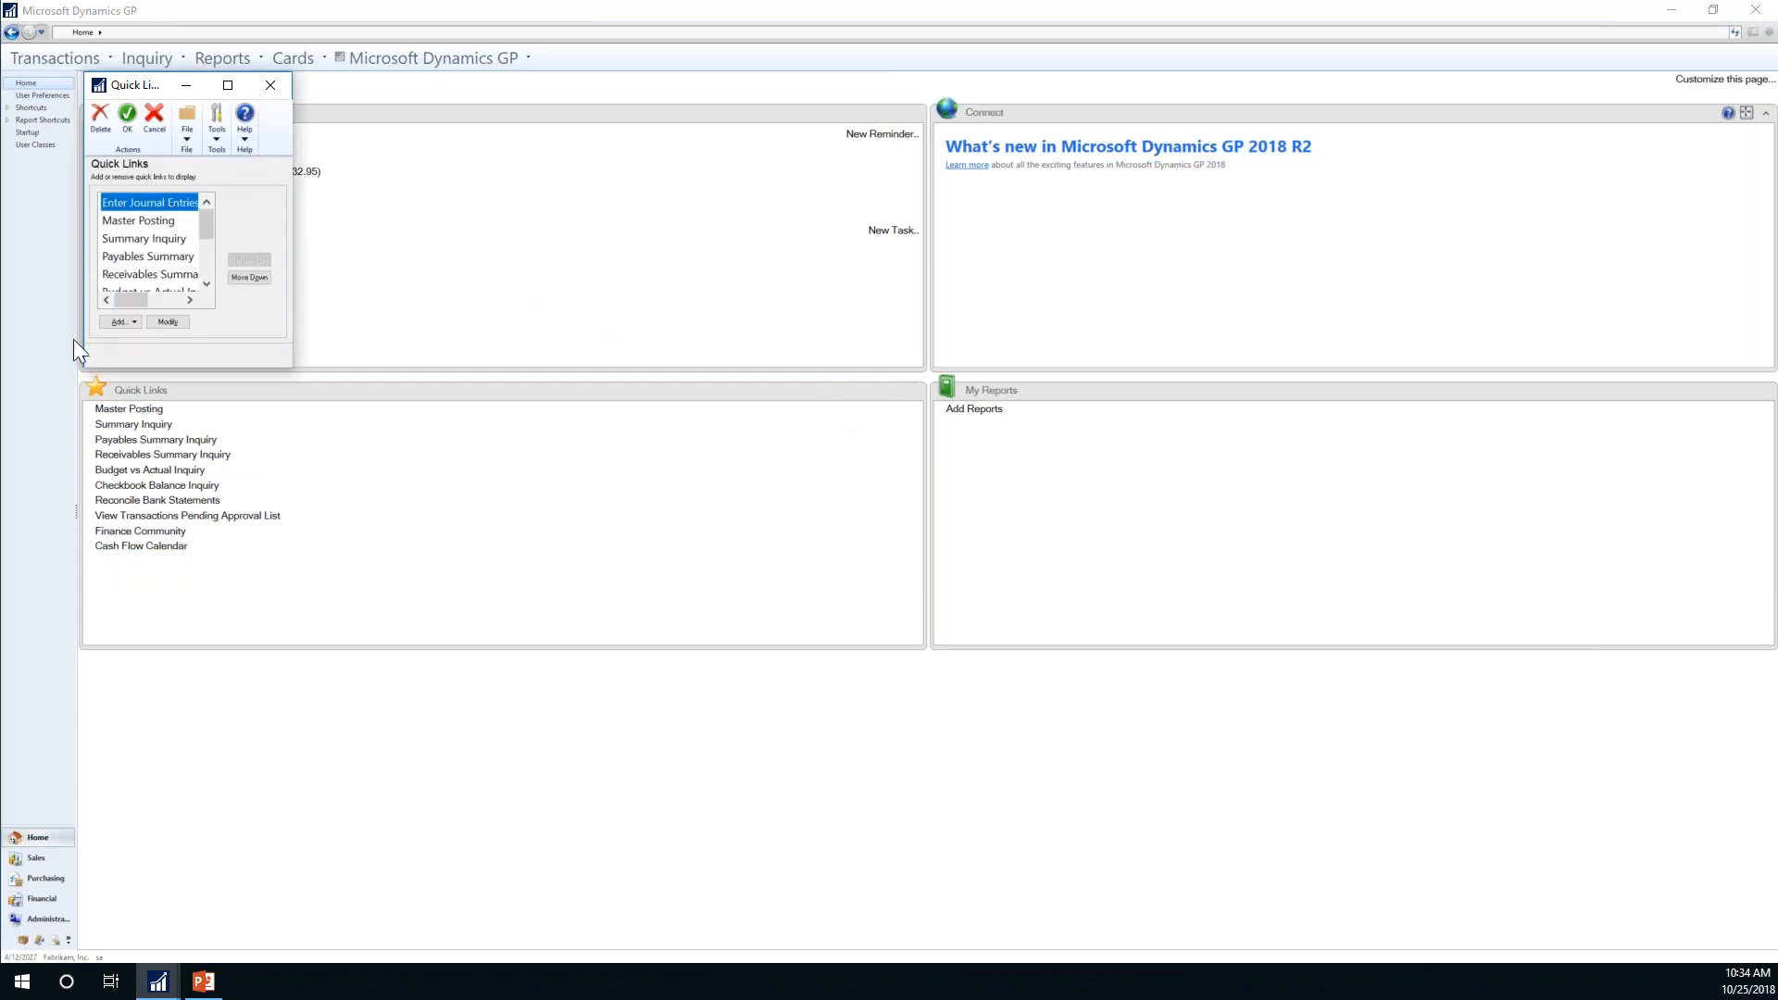
click(168, 321)
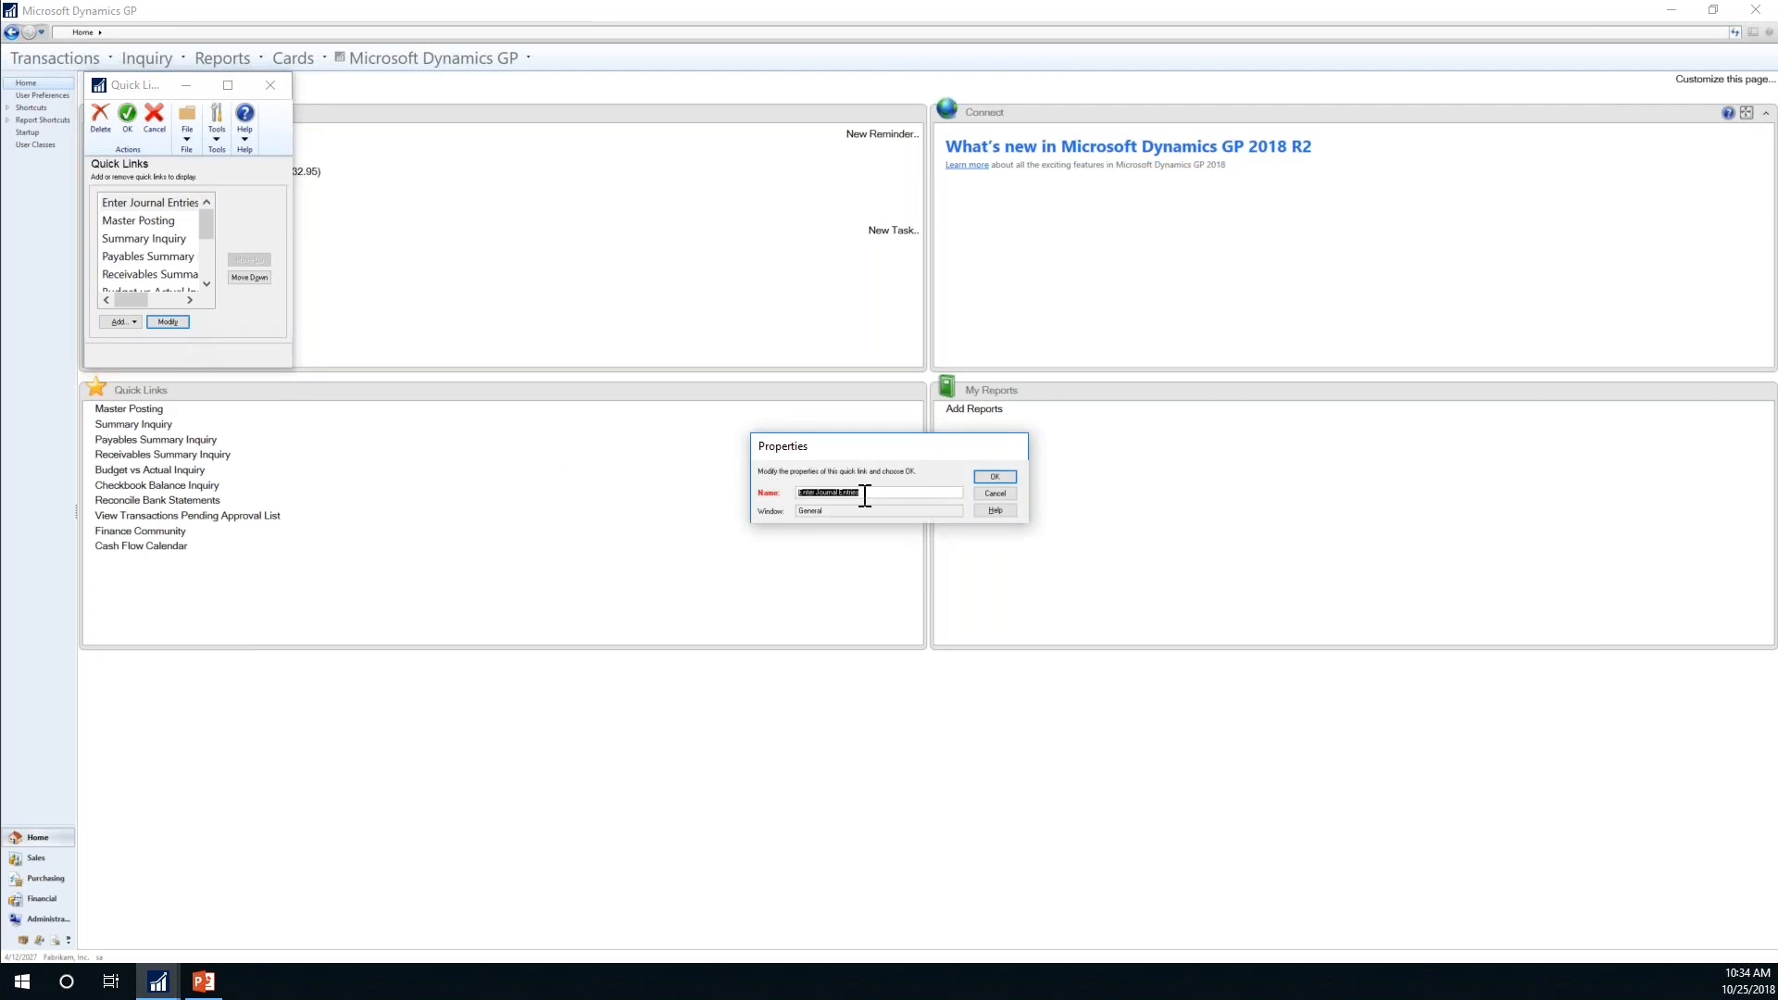
click(995, 477)
click(248, 277)
click(127, 116)
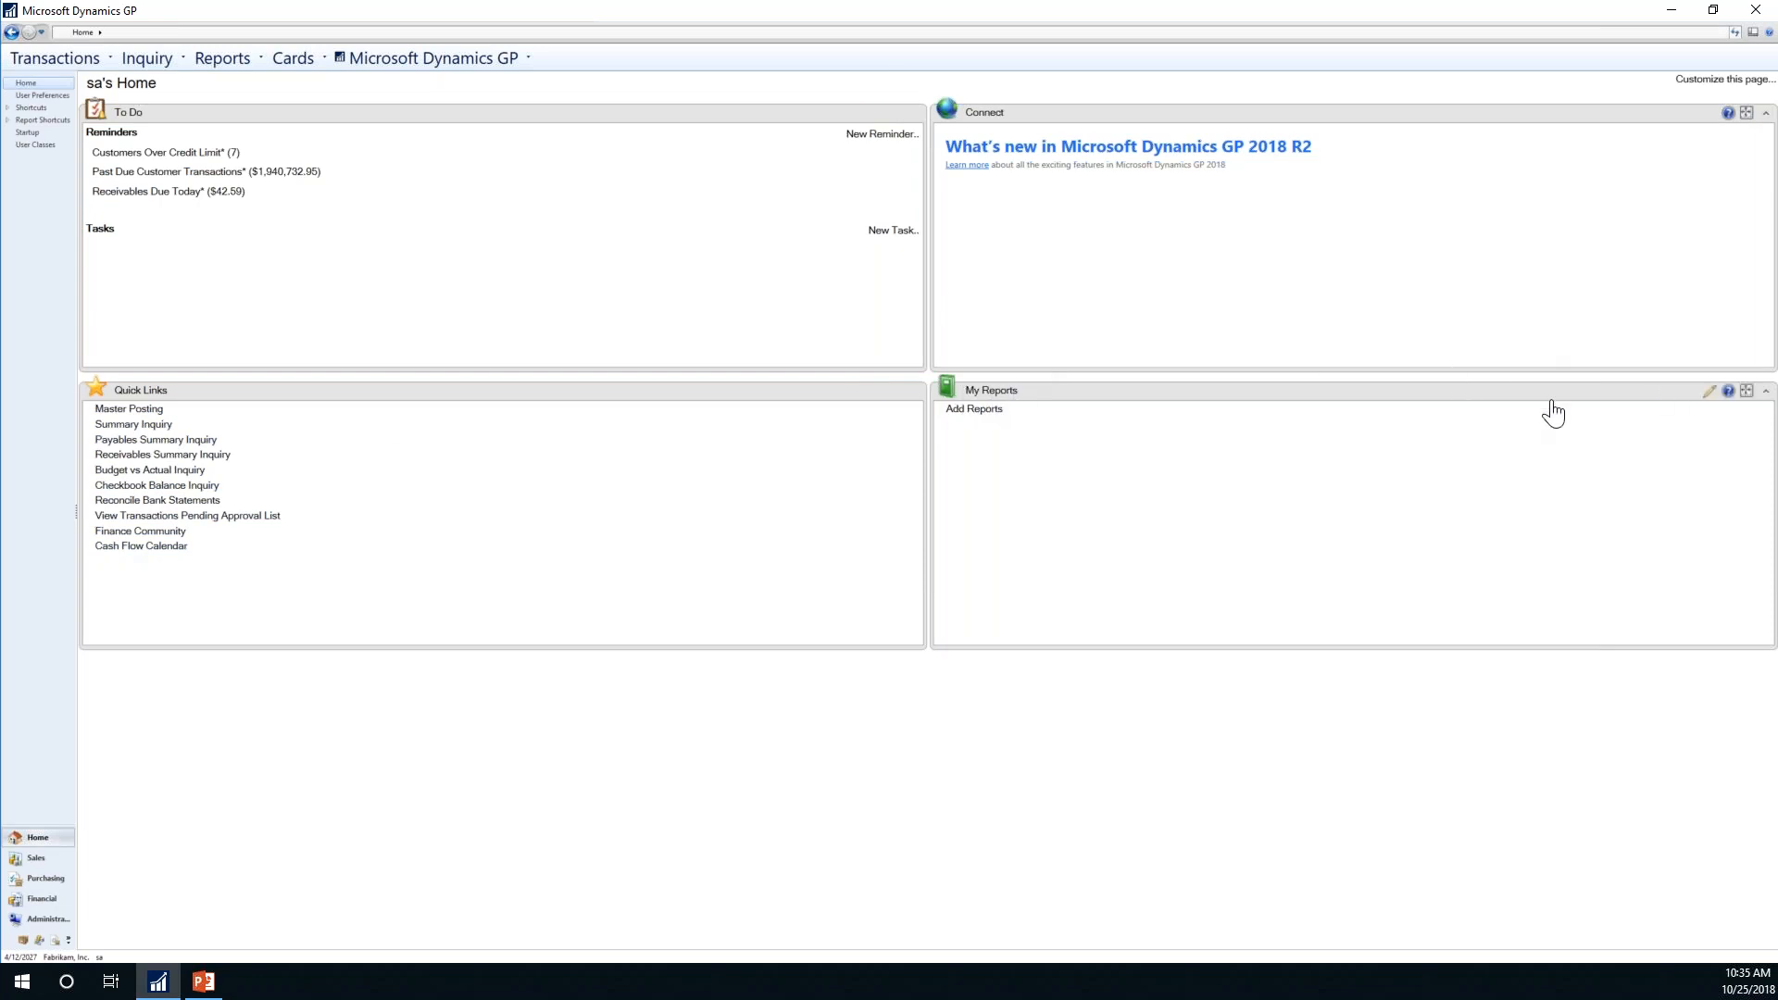
Step: Start Add Reports, then open SmartList Favorites under Shortcuts > Report Shortcuts
click(996, 412)
mouse_move(208, 987)
click(7, 108)
click(7, 133)
click(58, 181)
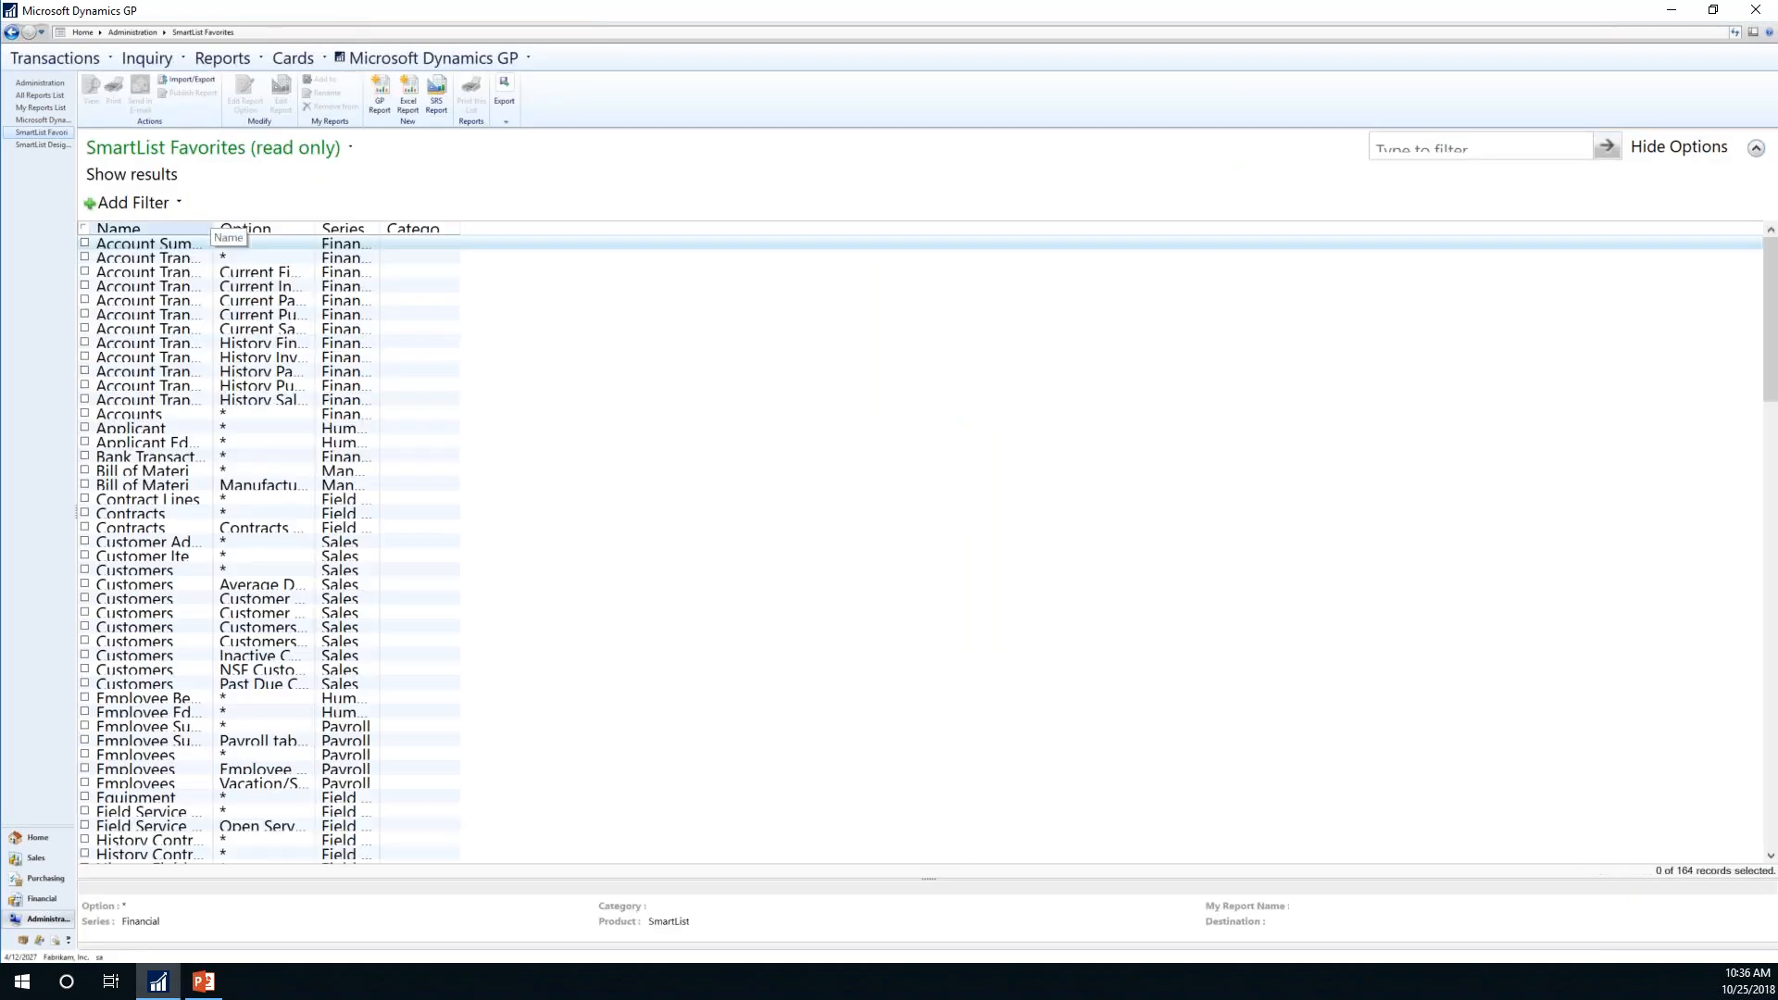
Step: Move Name after Series and widen Option, Name and Series to show full text
drag(212, 225, 378, 225)
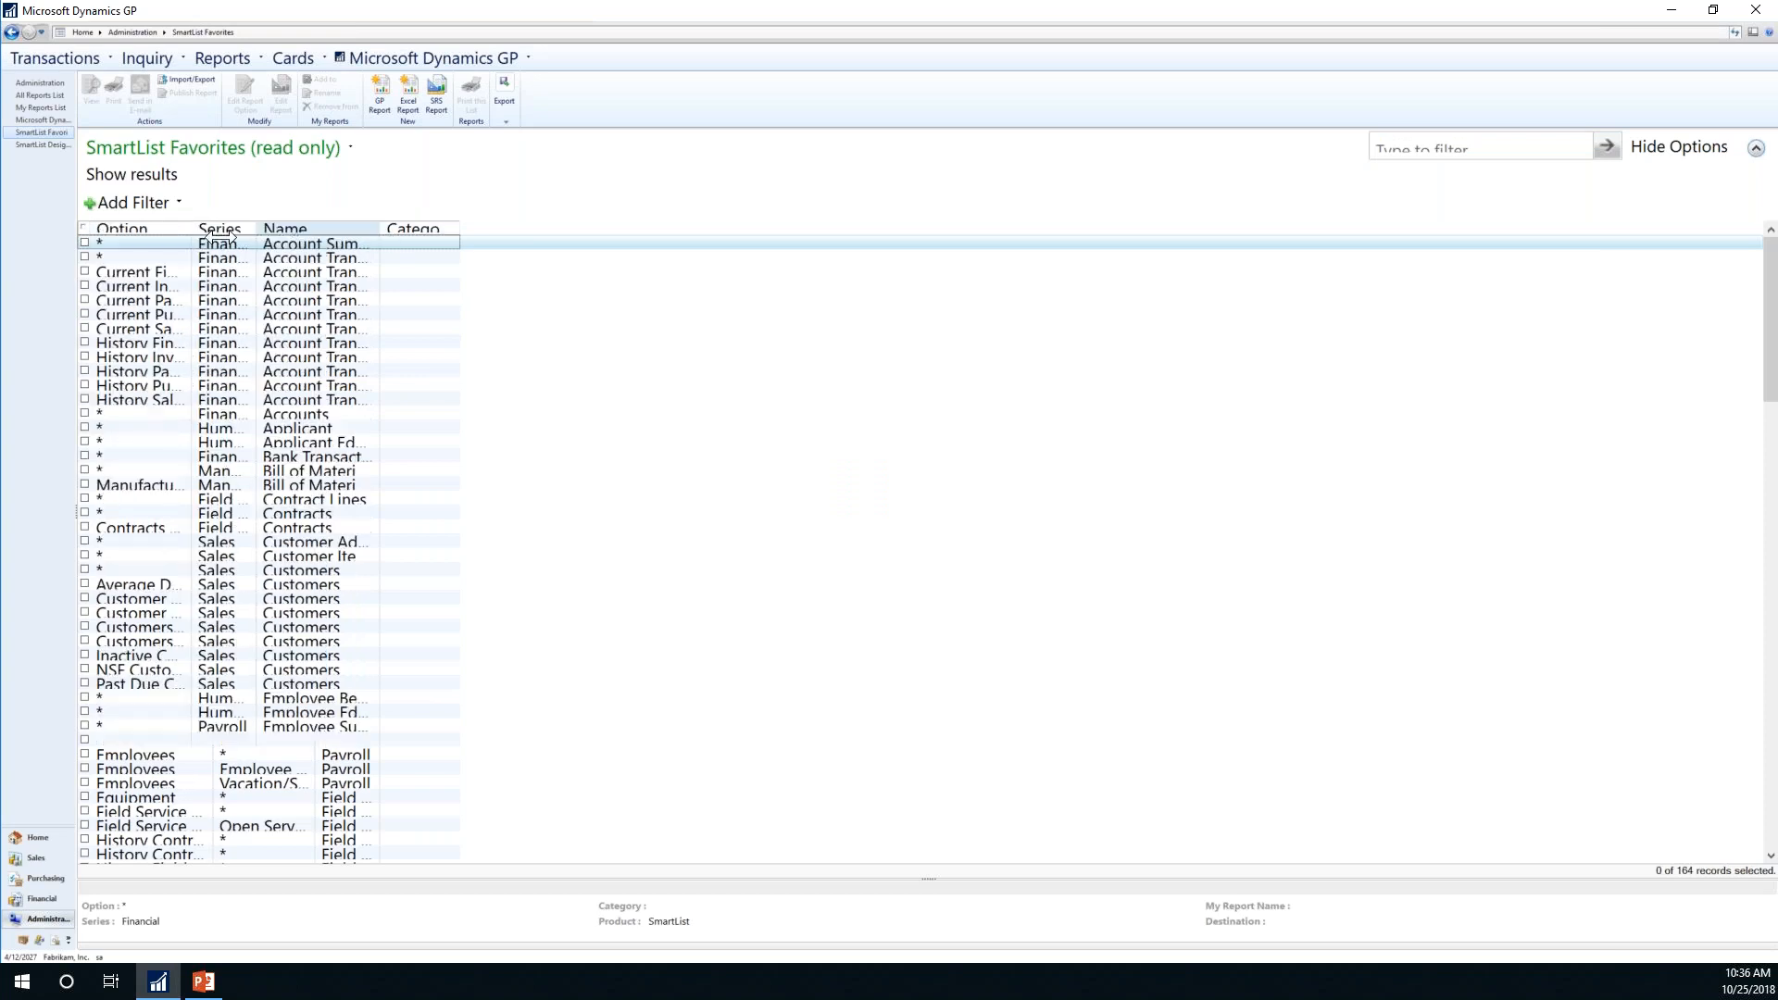
drag(193, 222, 383, 222)
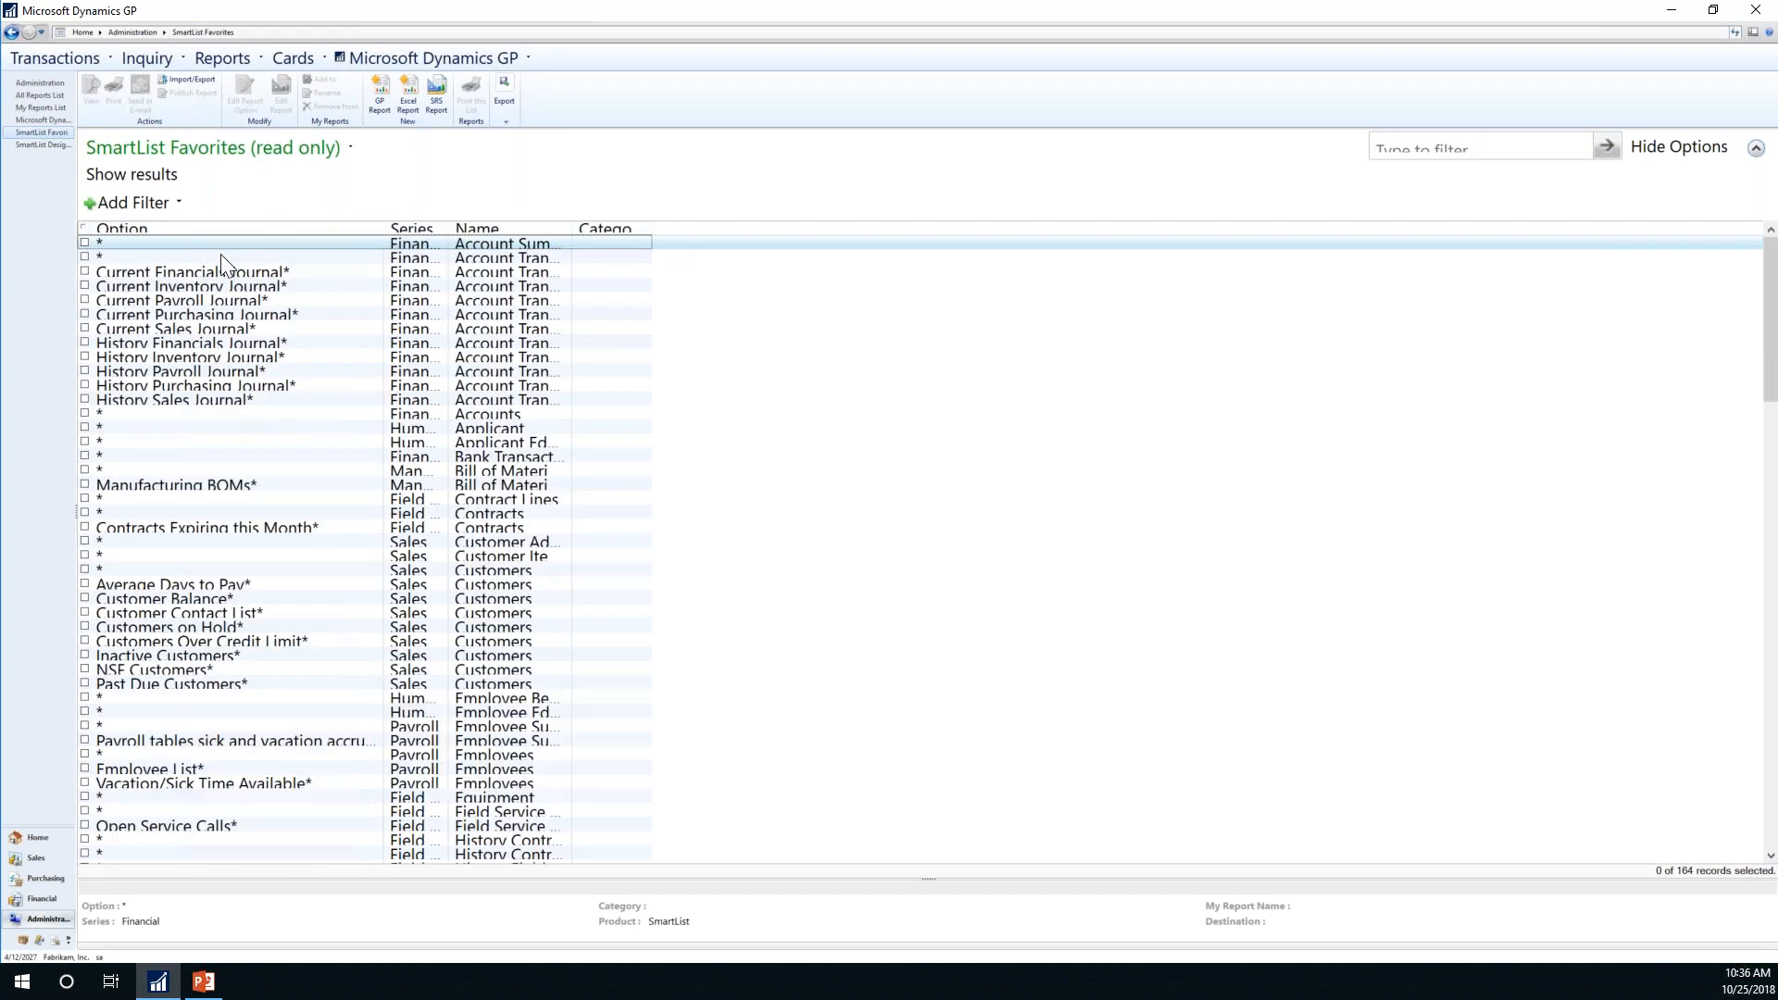
drag(569, 230, 732, 224)
drag(447, 222, 548, 223)
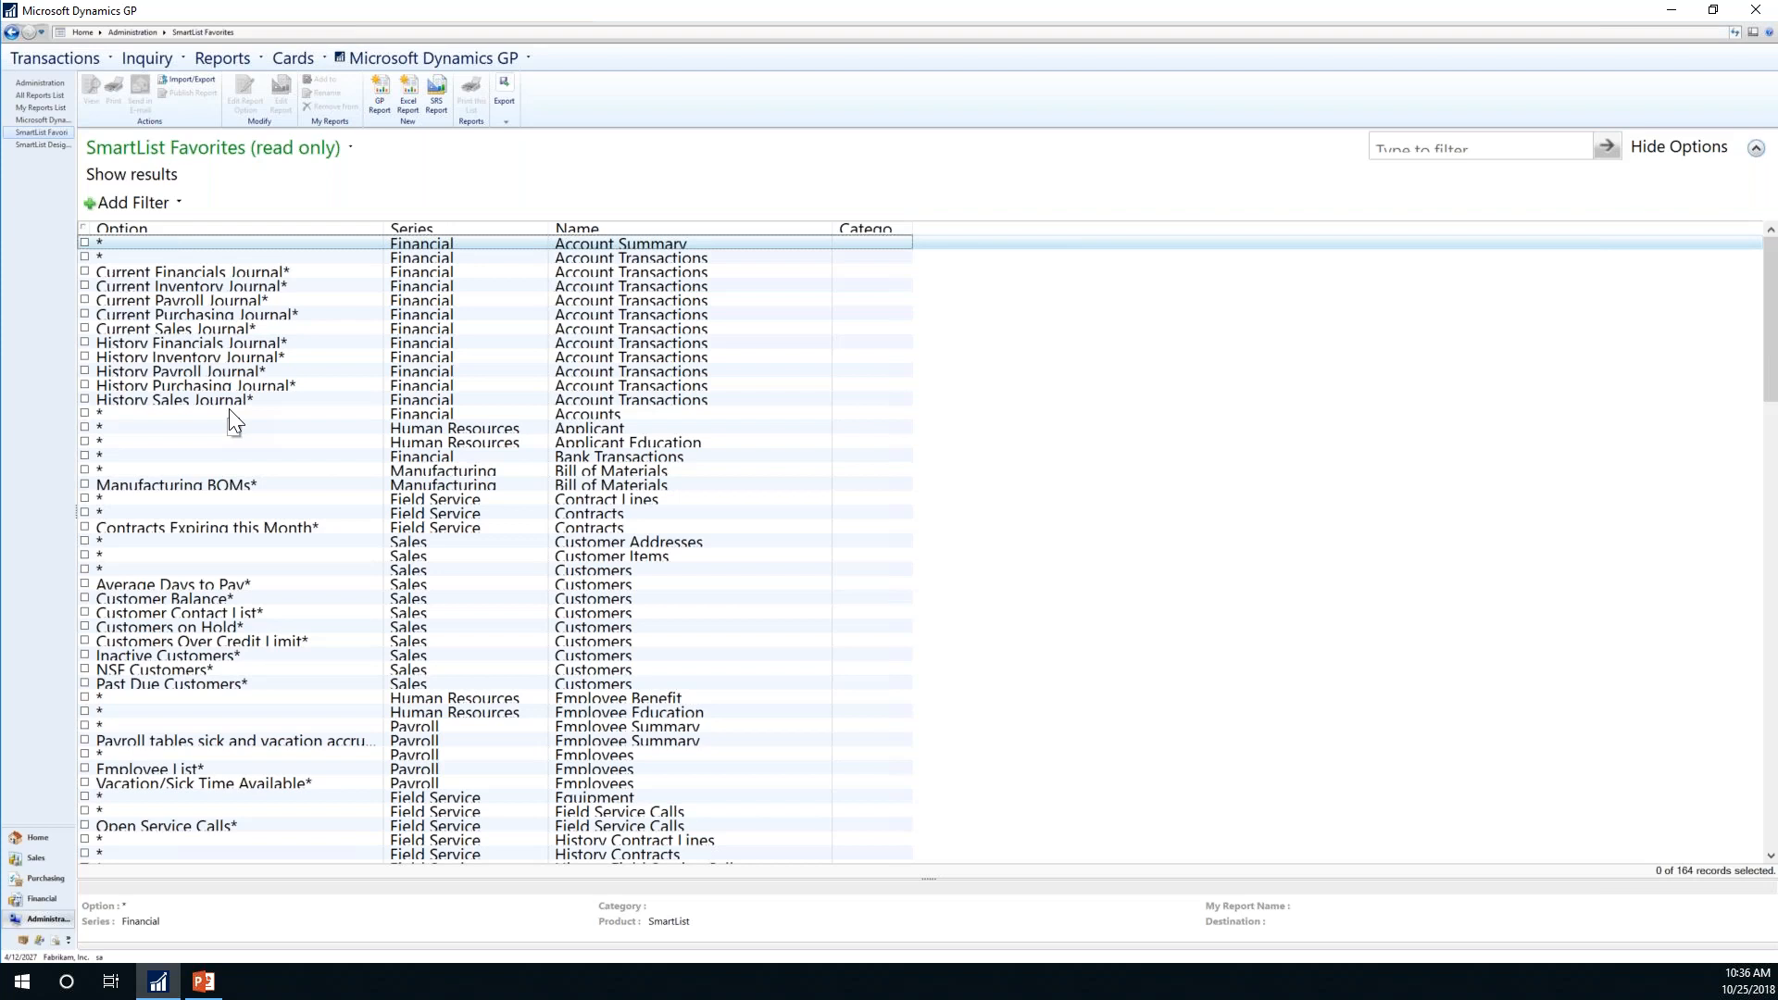
Step: Open Microsoft Dynamics GP Reports, widen its Name and Series columns, then return to Administration
click(41, 117)
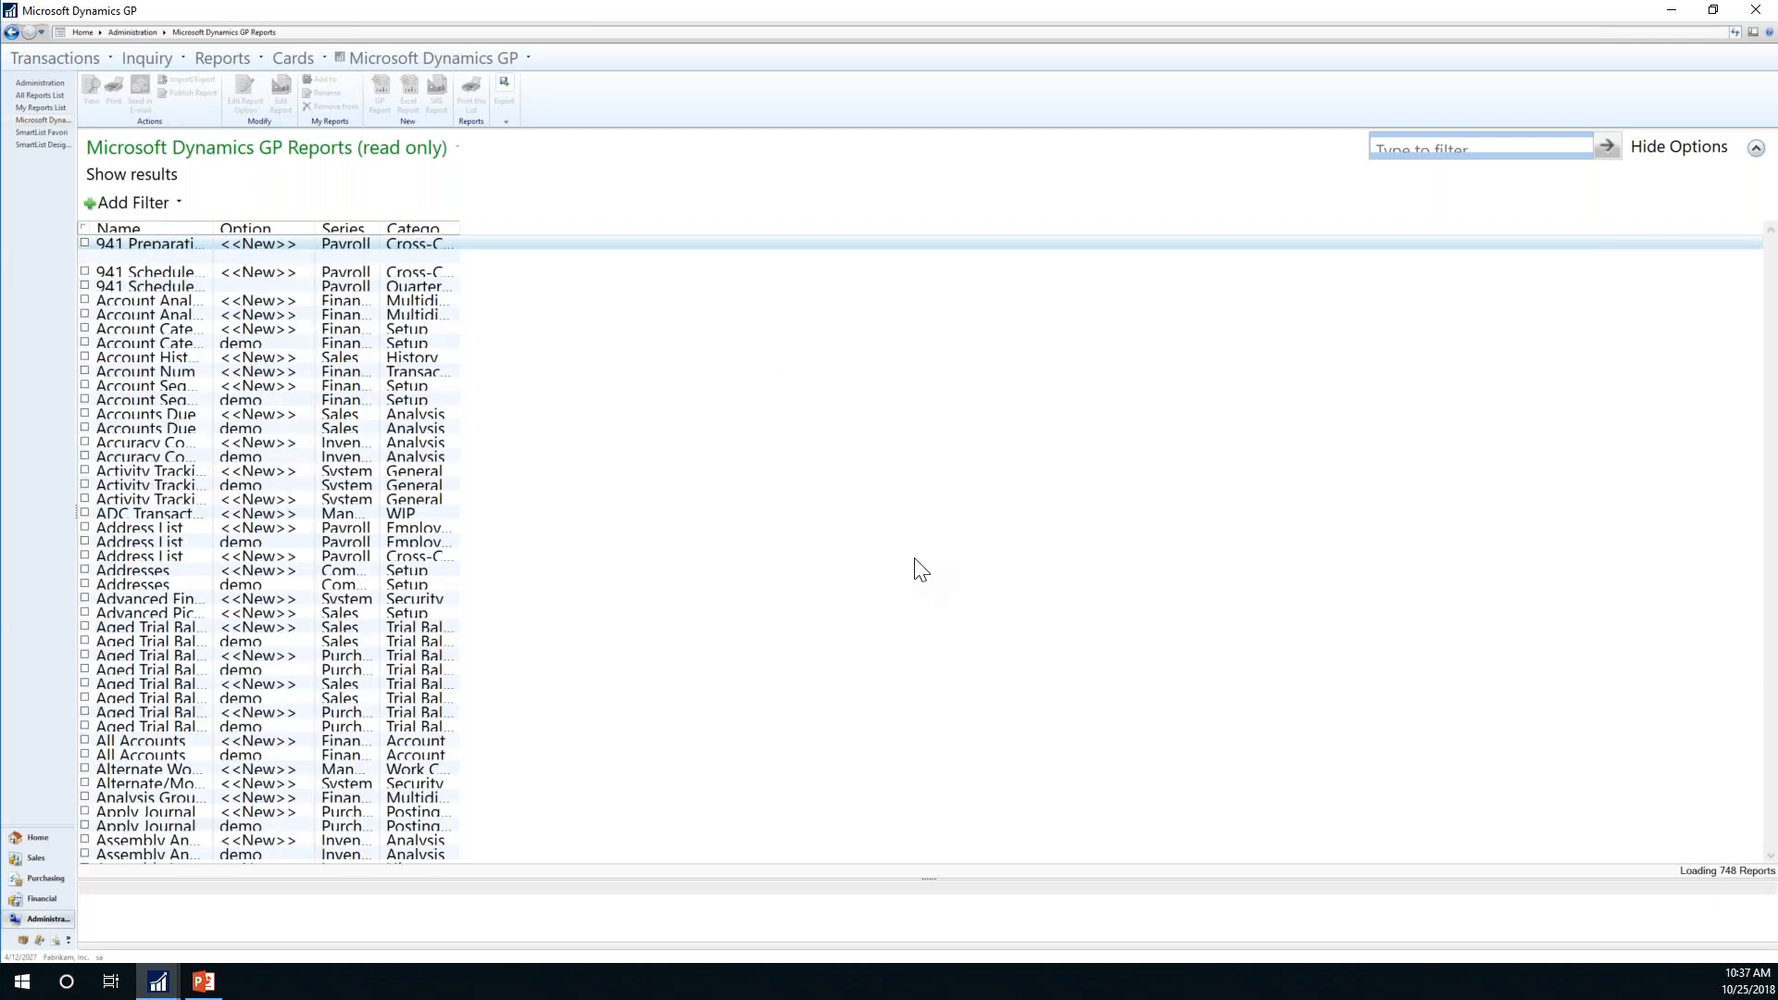
drag(213, 227, 375, 221)
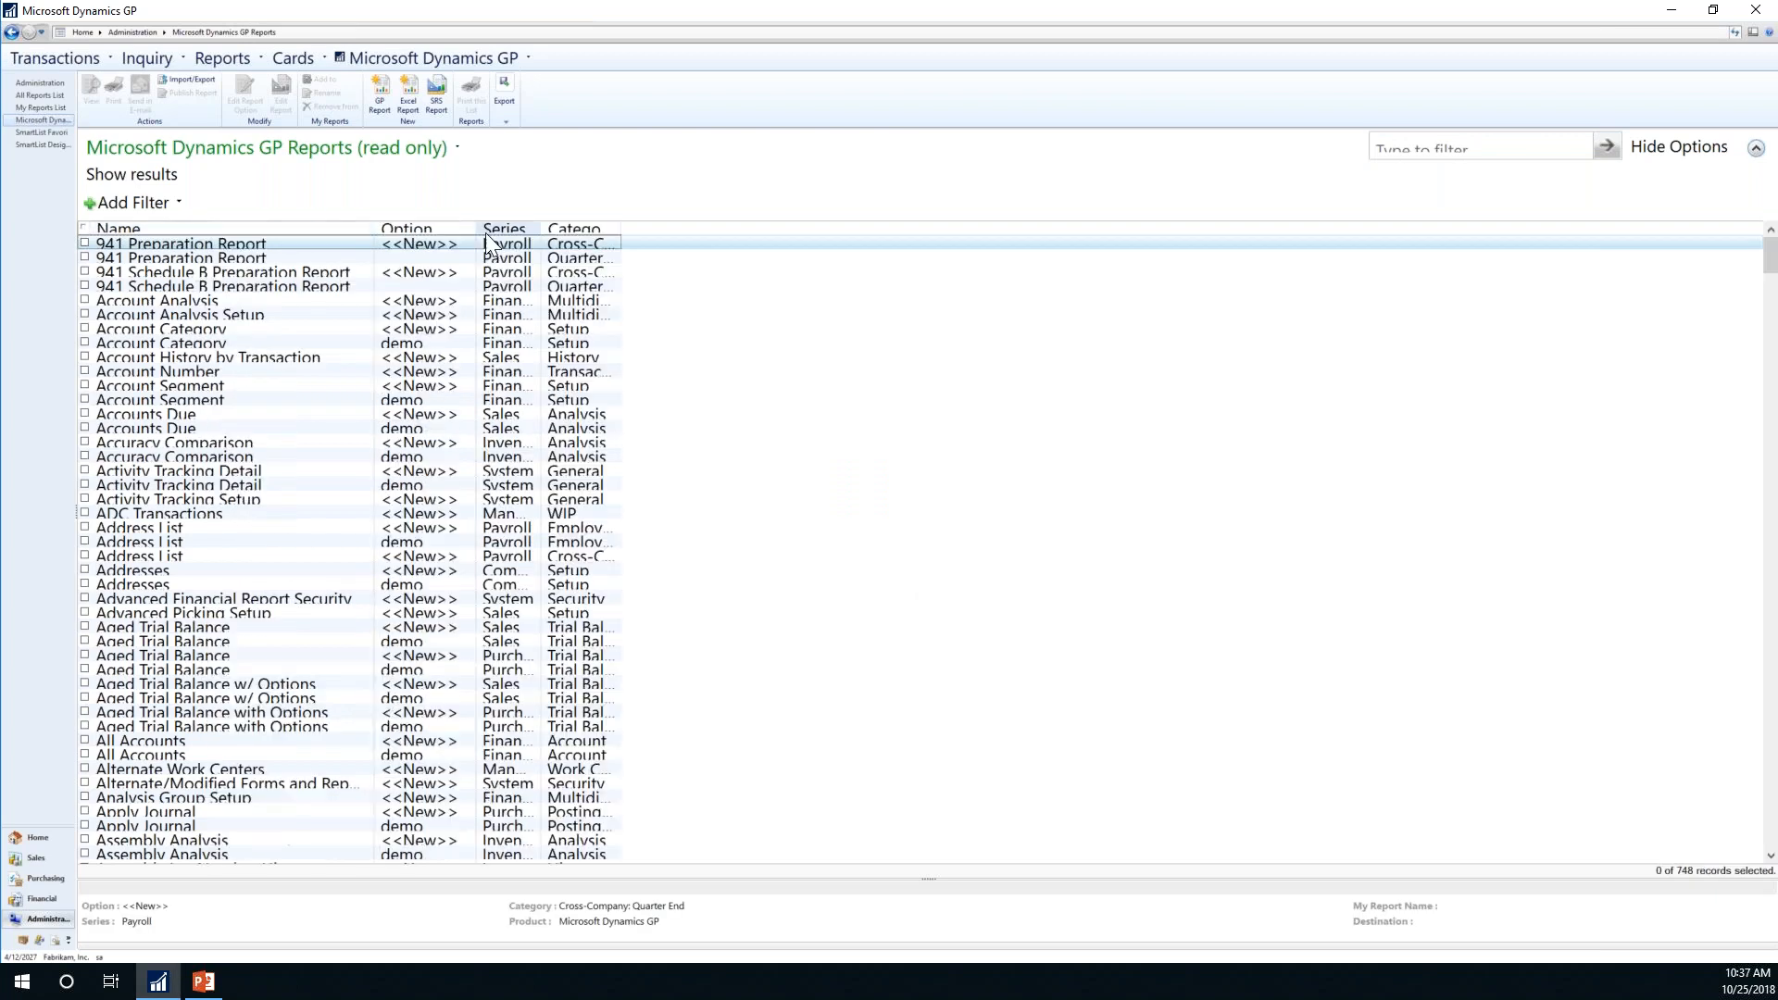
drag(542, 221, 644, 223)
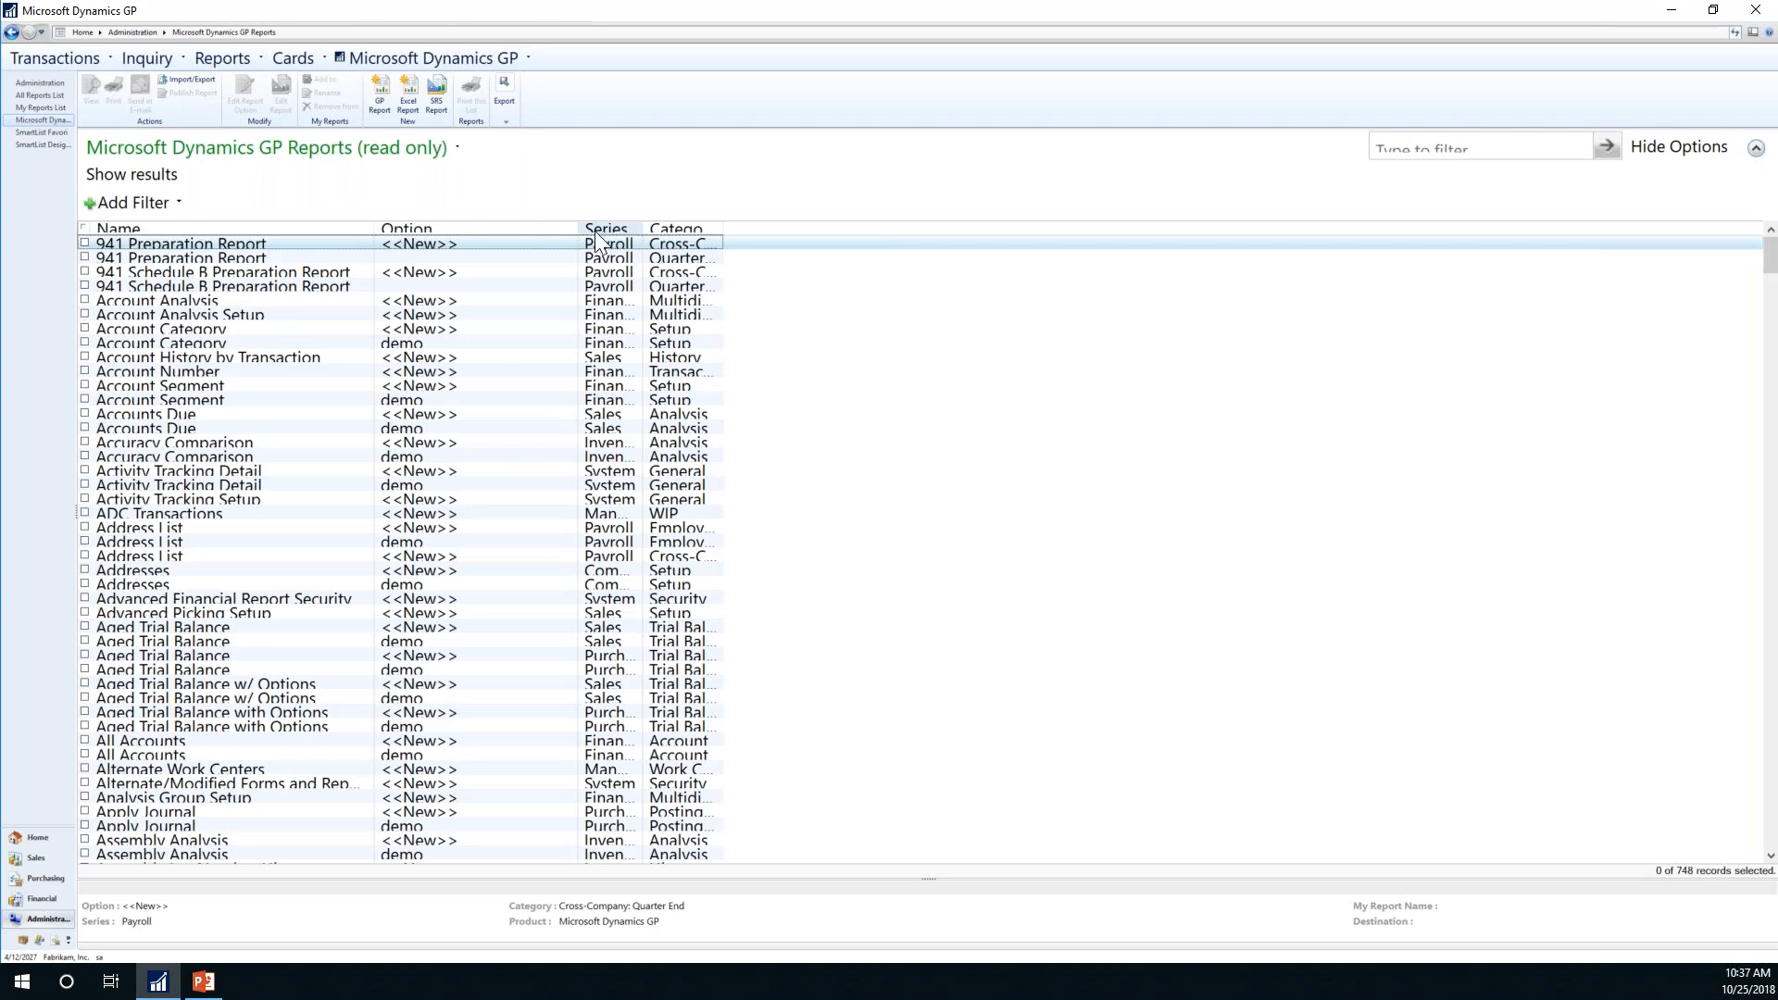
click(46, 84)
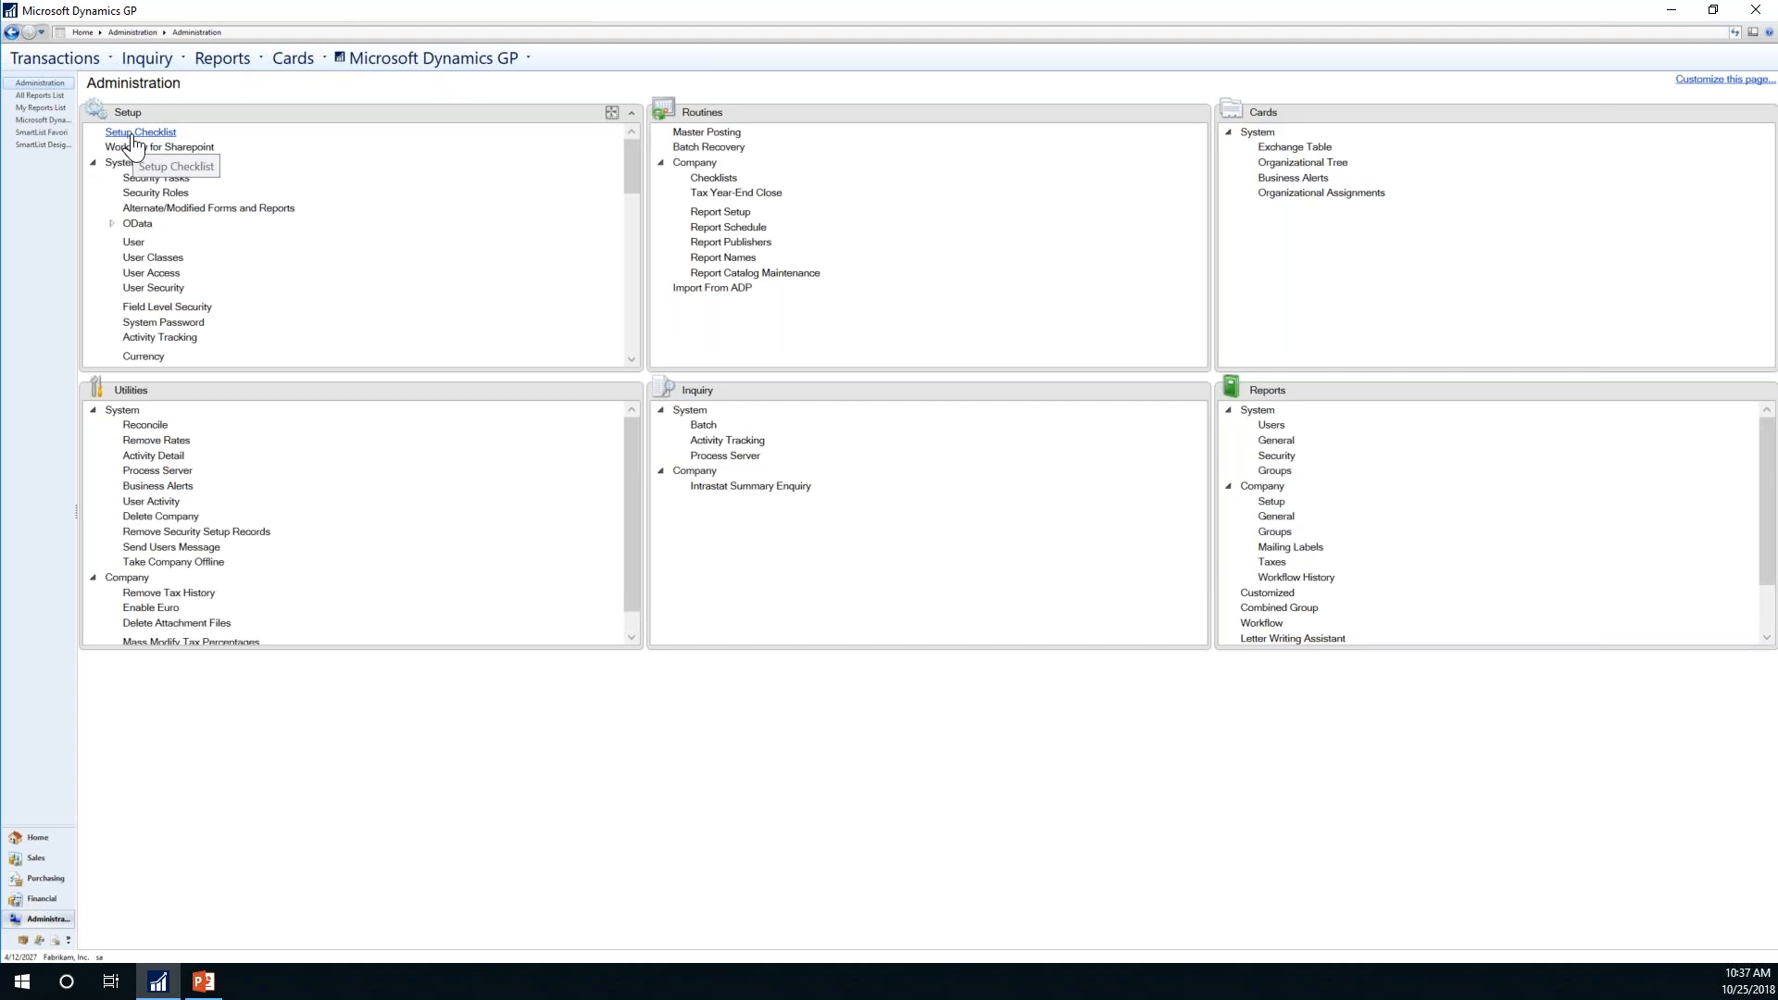
Step: Return to the Dynamics GP home page and bring up the PowerPoint Agenda slide
click(29, 835)
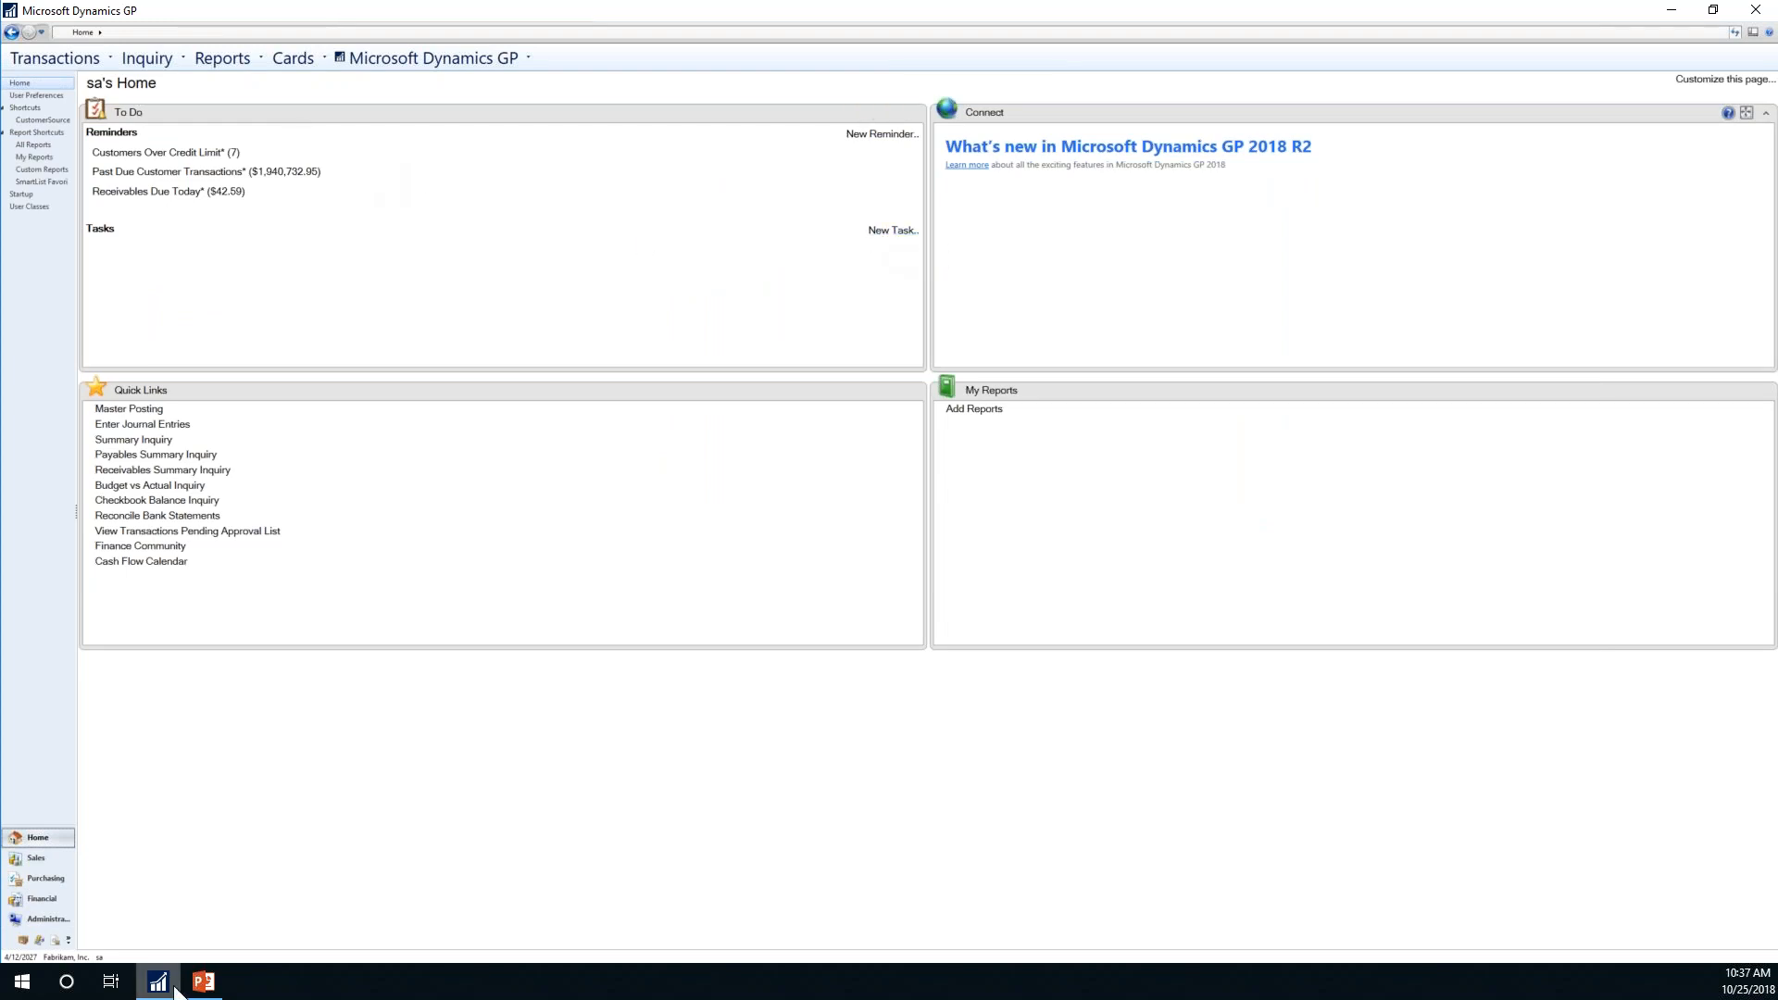
click(204, 984)
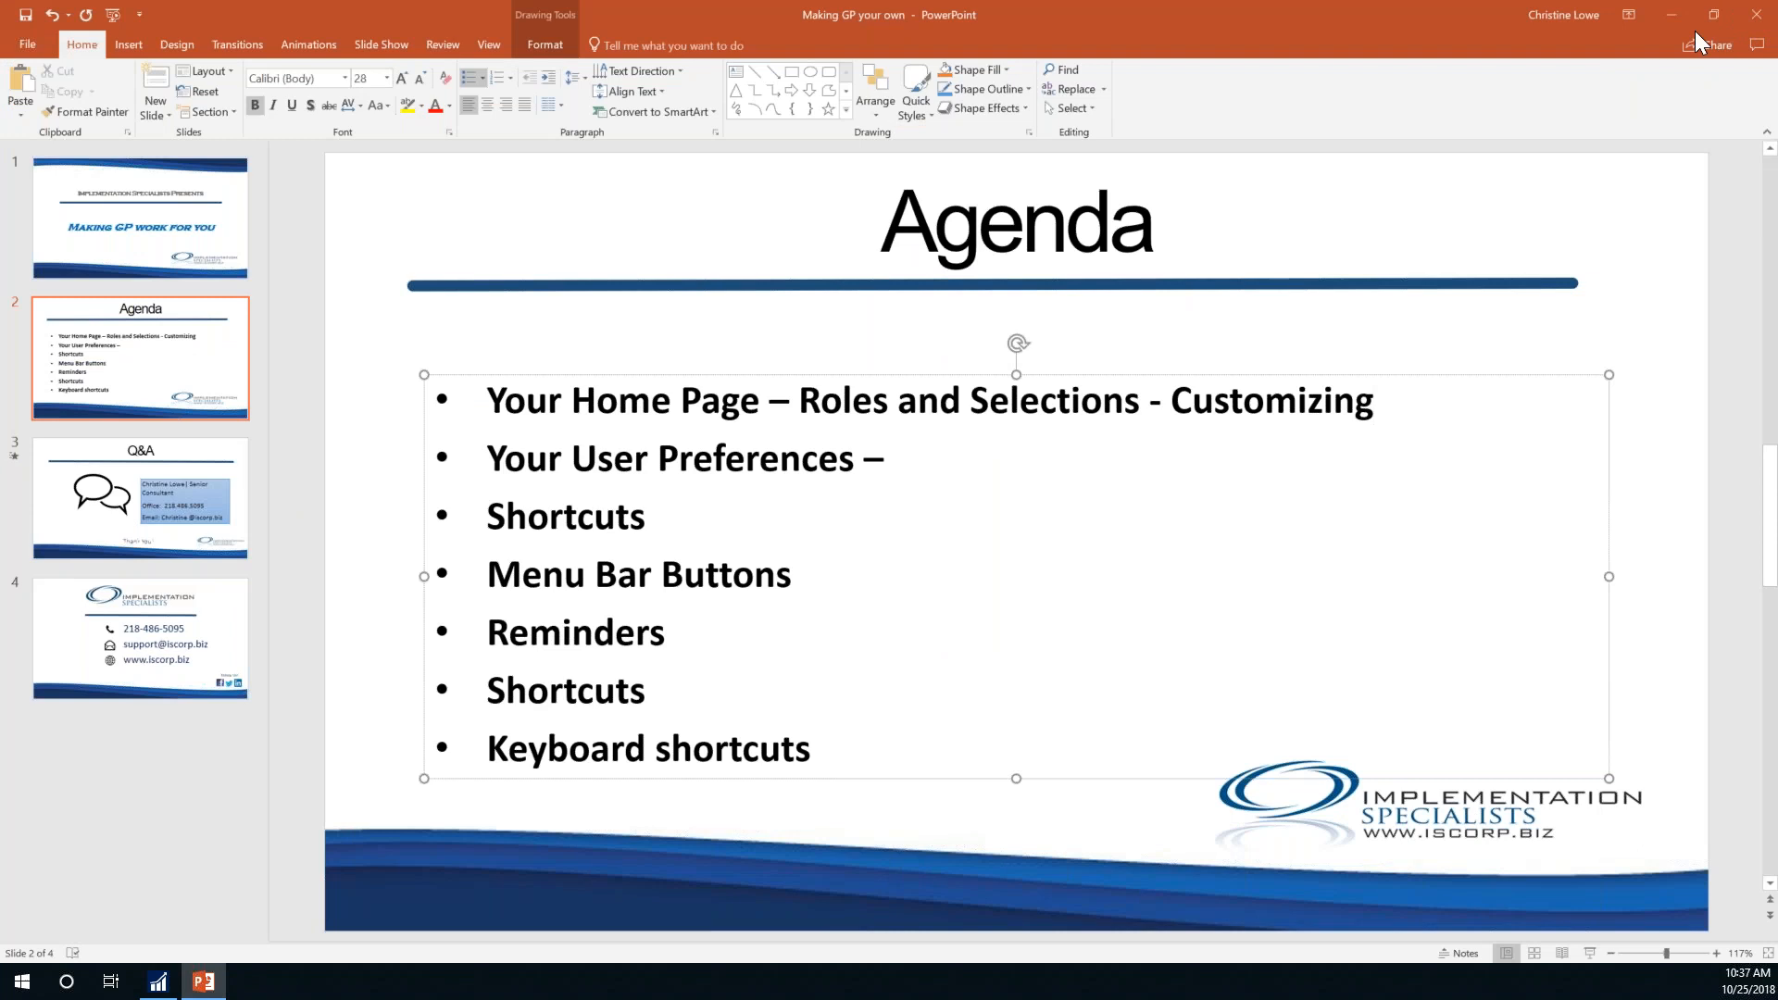
Step: Minimize the PowerPoint presentation to bring Dynamics GP back
click(1662, 17)
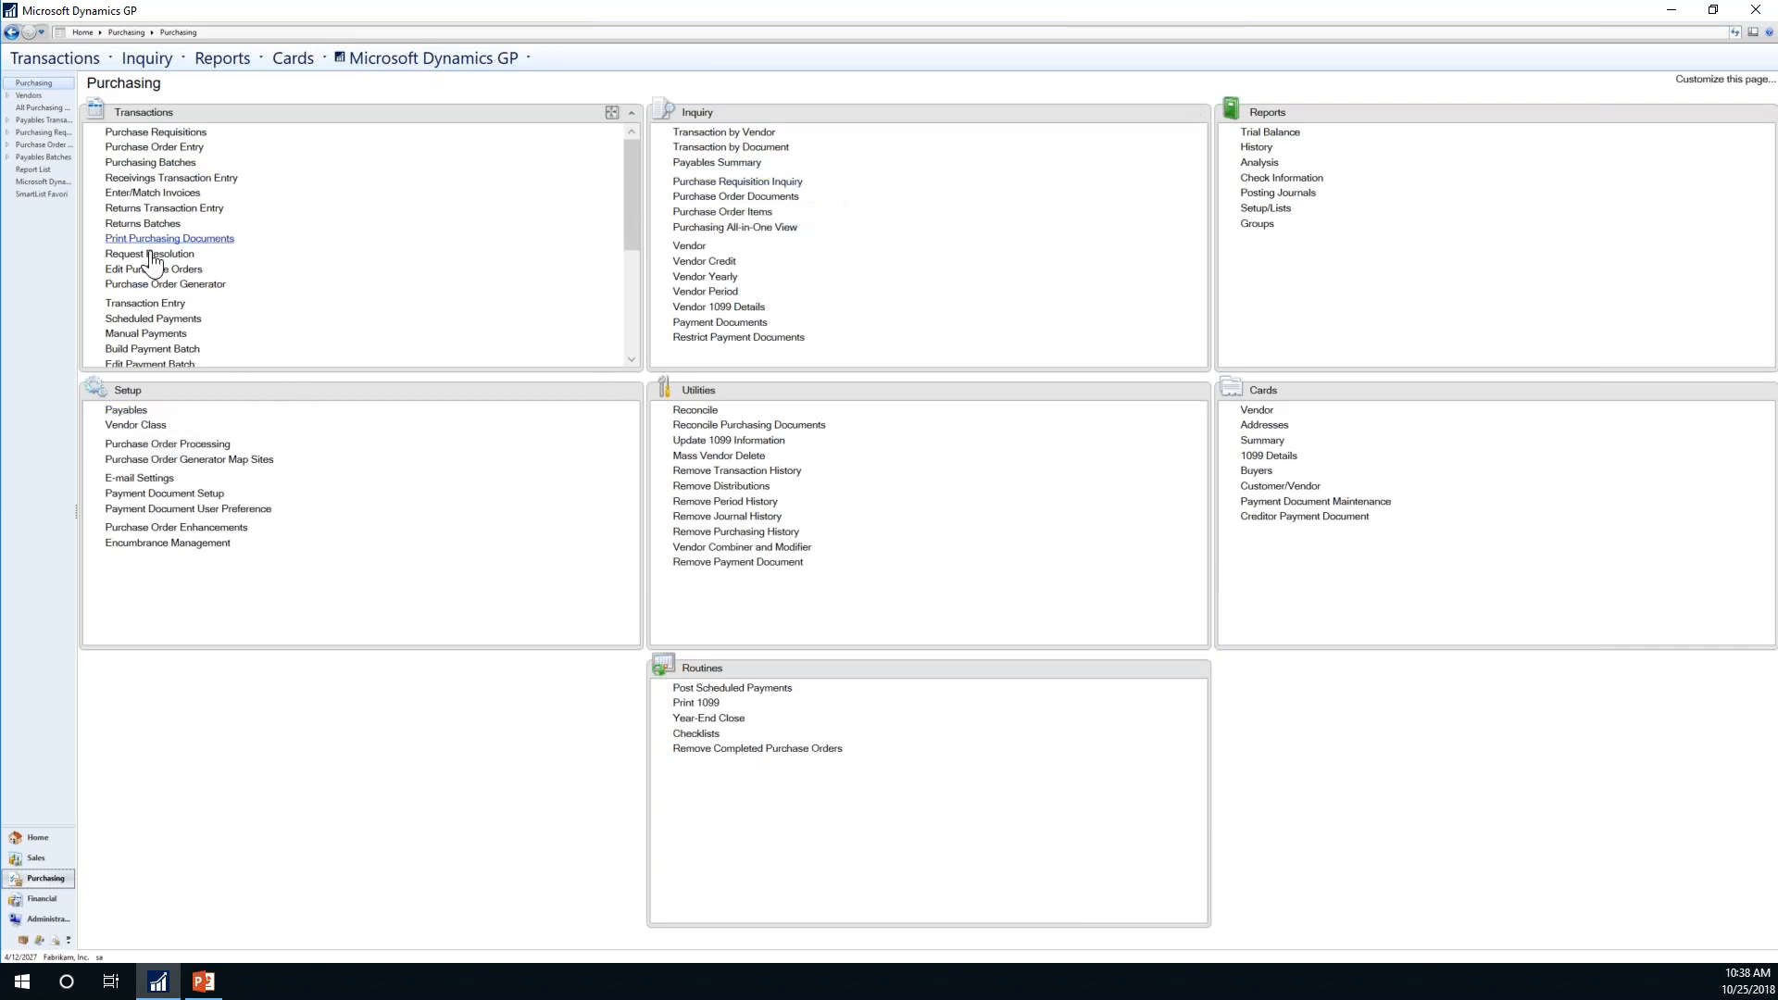
Step: Open and centre Payables Transaction Entry, then pick vendor Revenue Canada with Net 30 terms
click(156, 305)
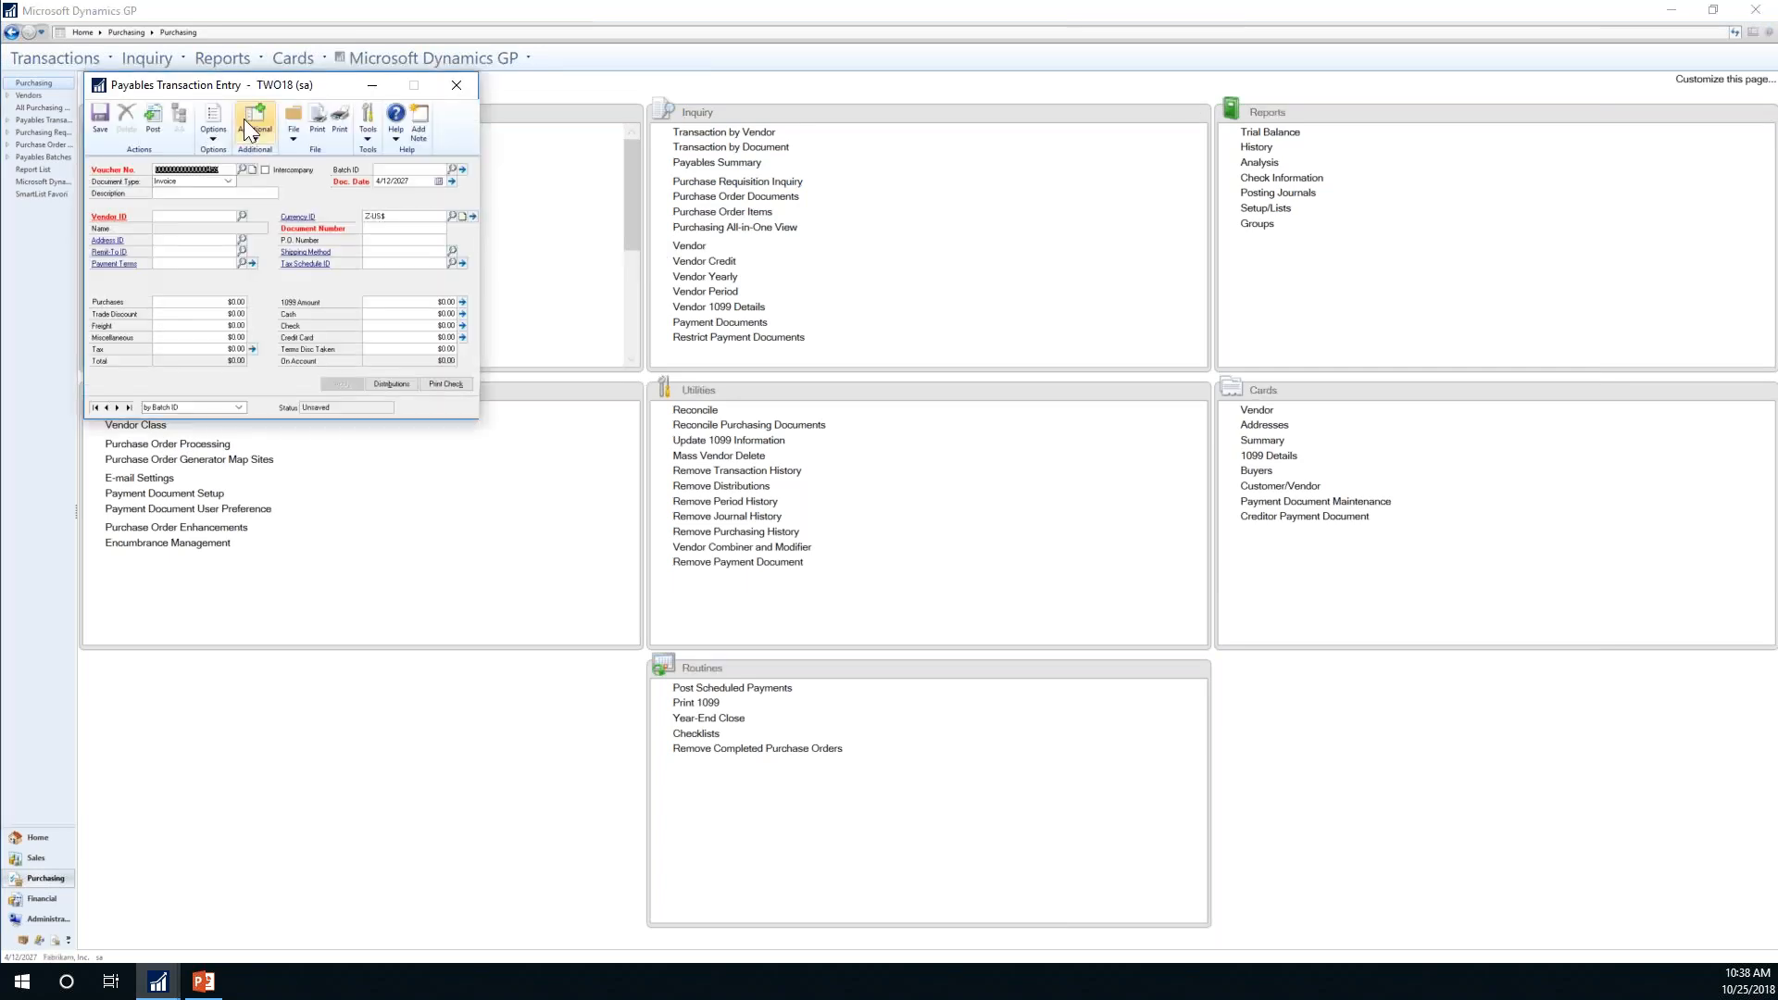
drag(230, 92, 837, 125)
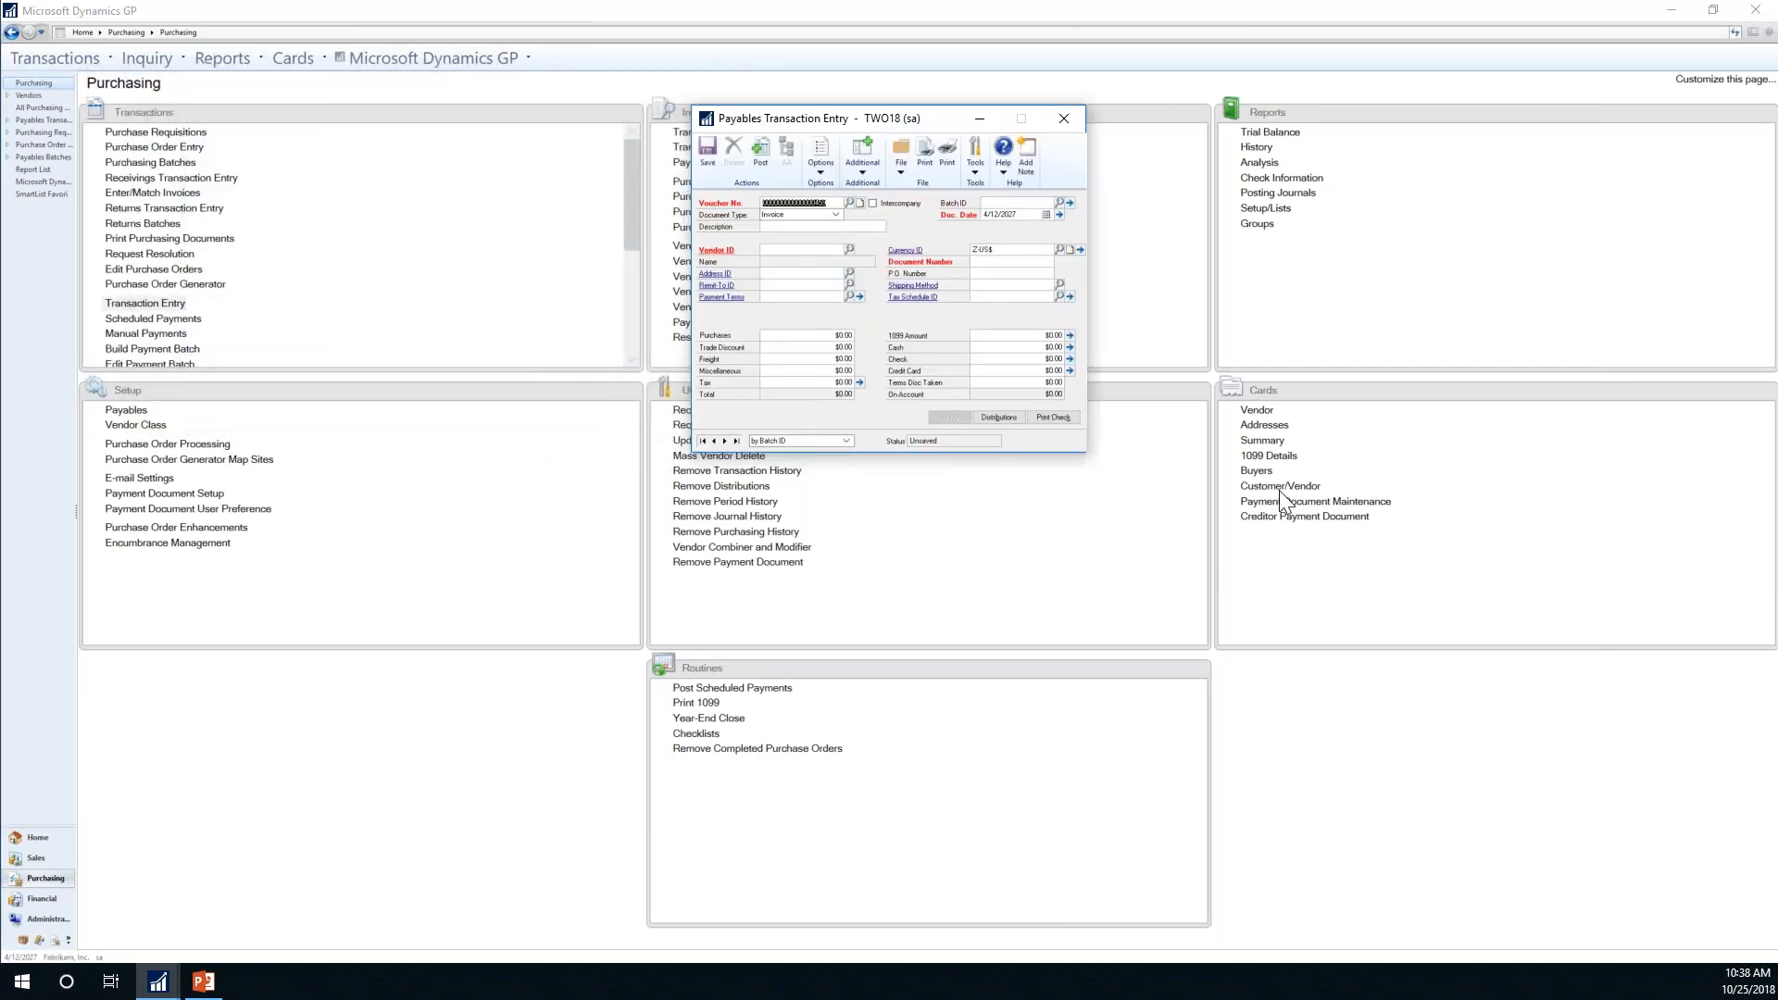
key(Tab)
key(Tab)
key(Tab)
key(Tab)
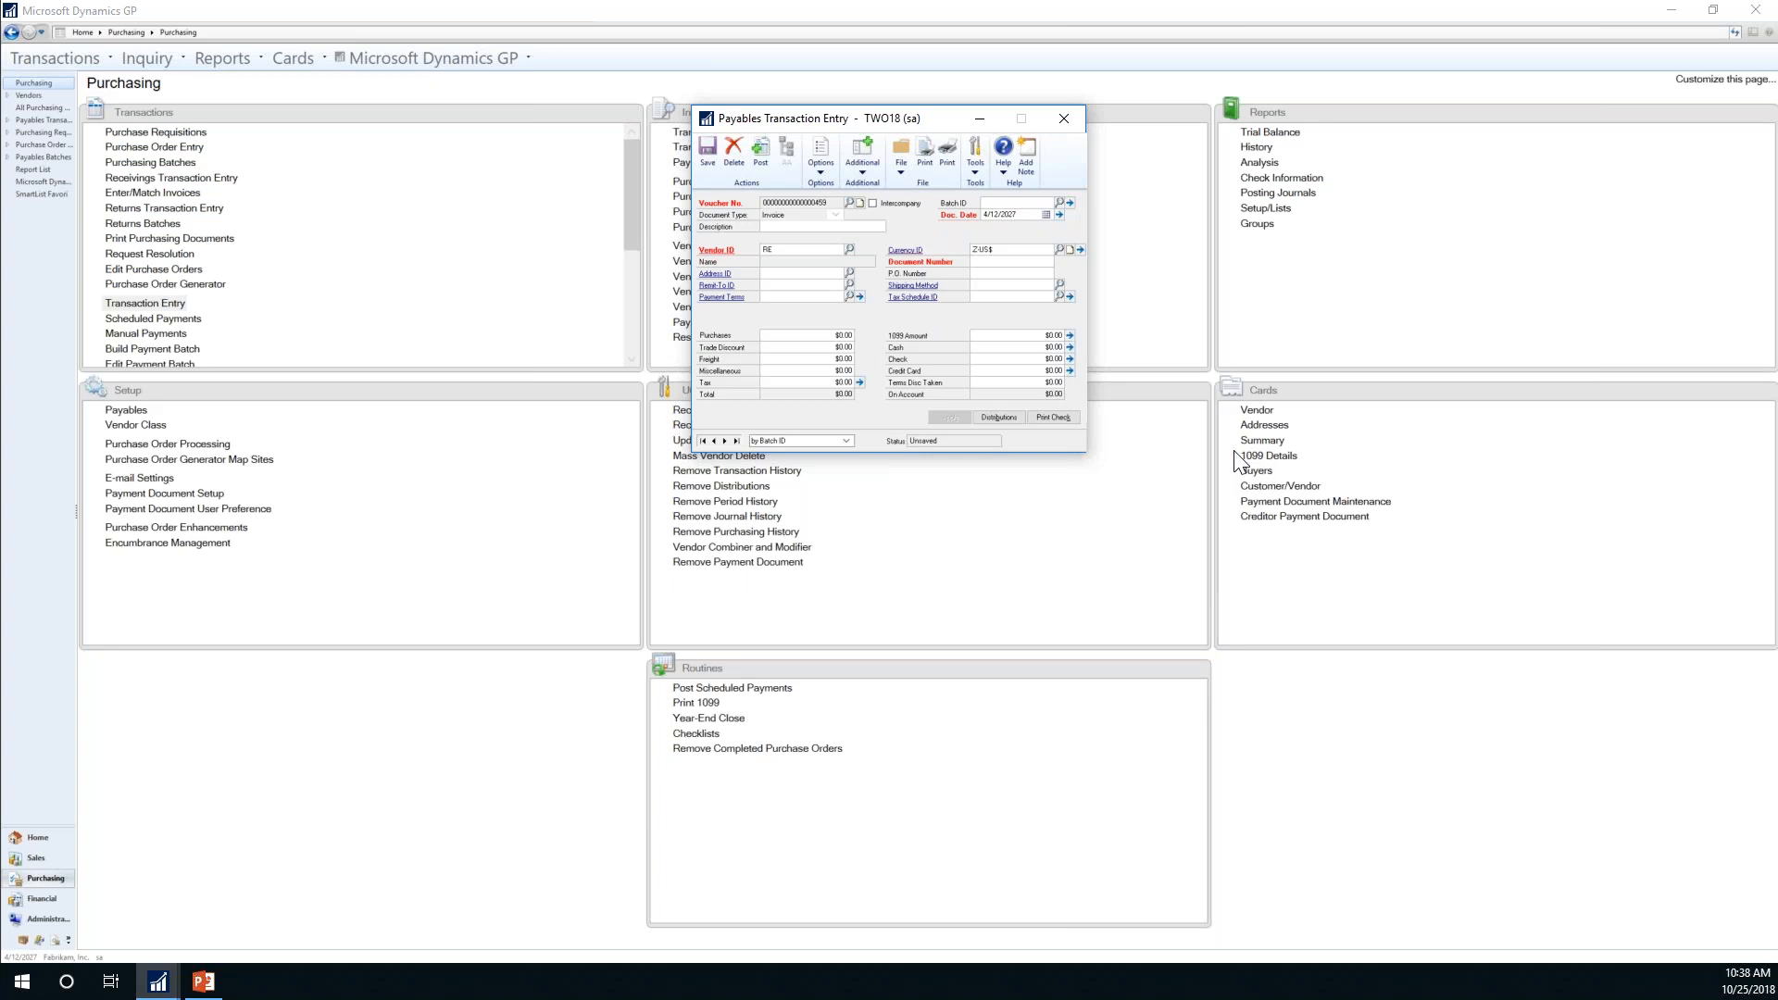
key(ctrl+l)
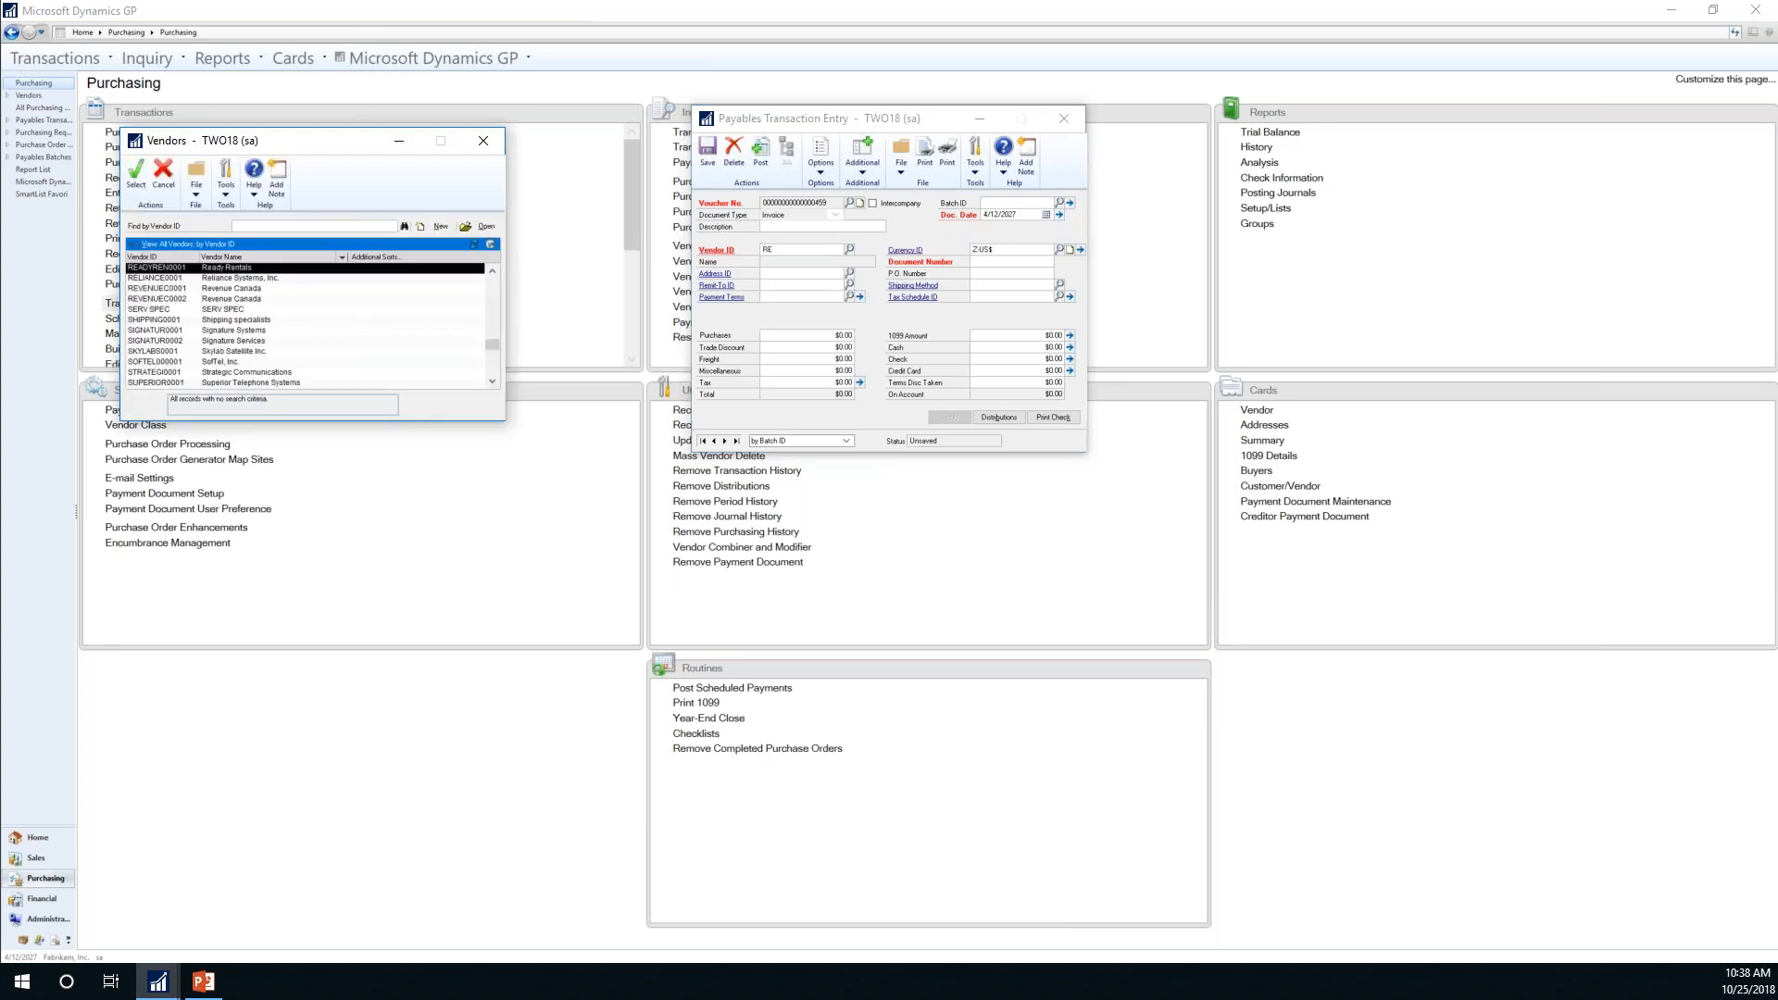
click(232, 290)
key(Return)
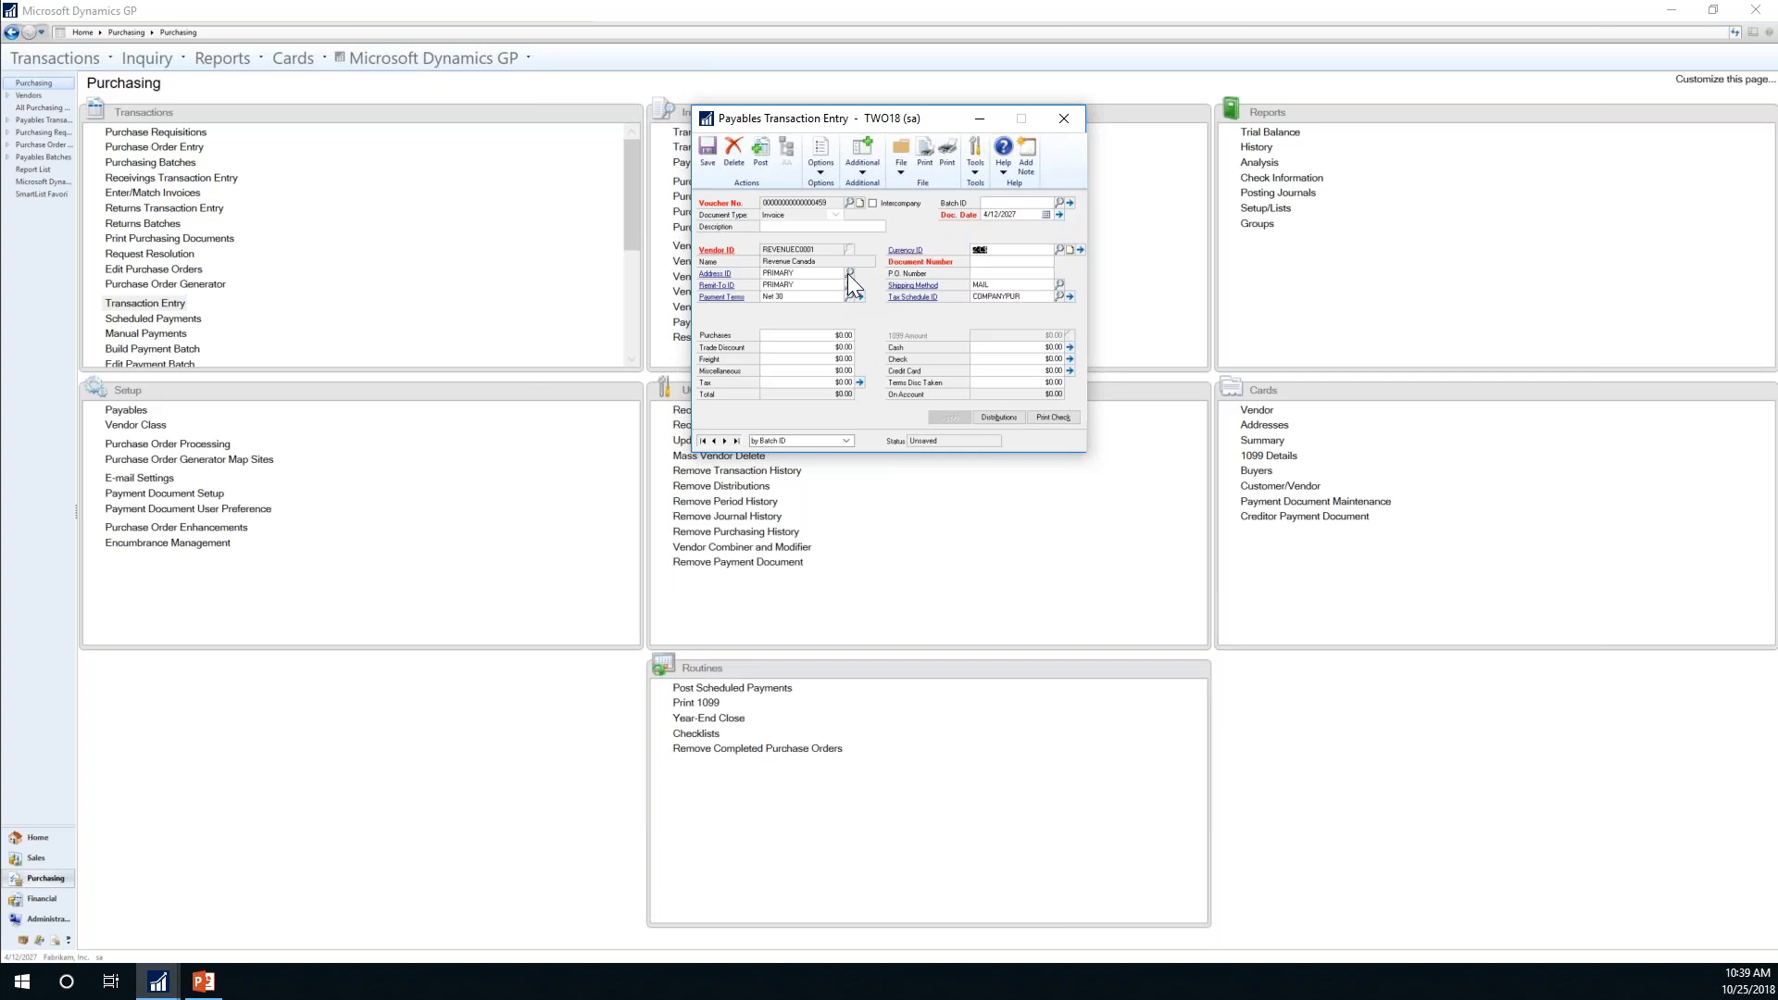
Step: Dismiss the missing exchange rate warning and delete the unsaved transaction
click(1028, 214)
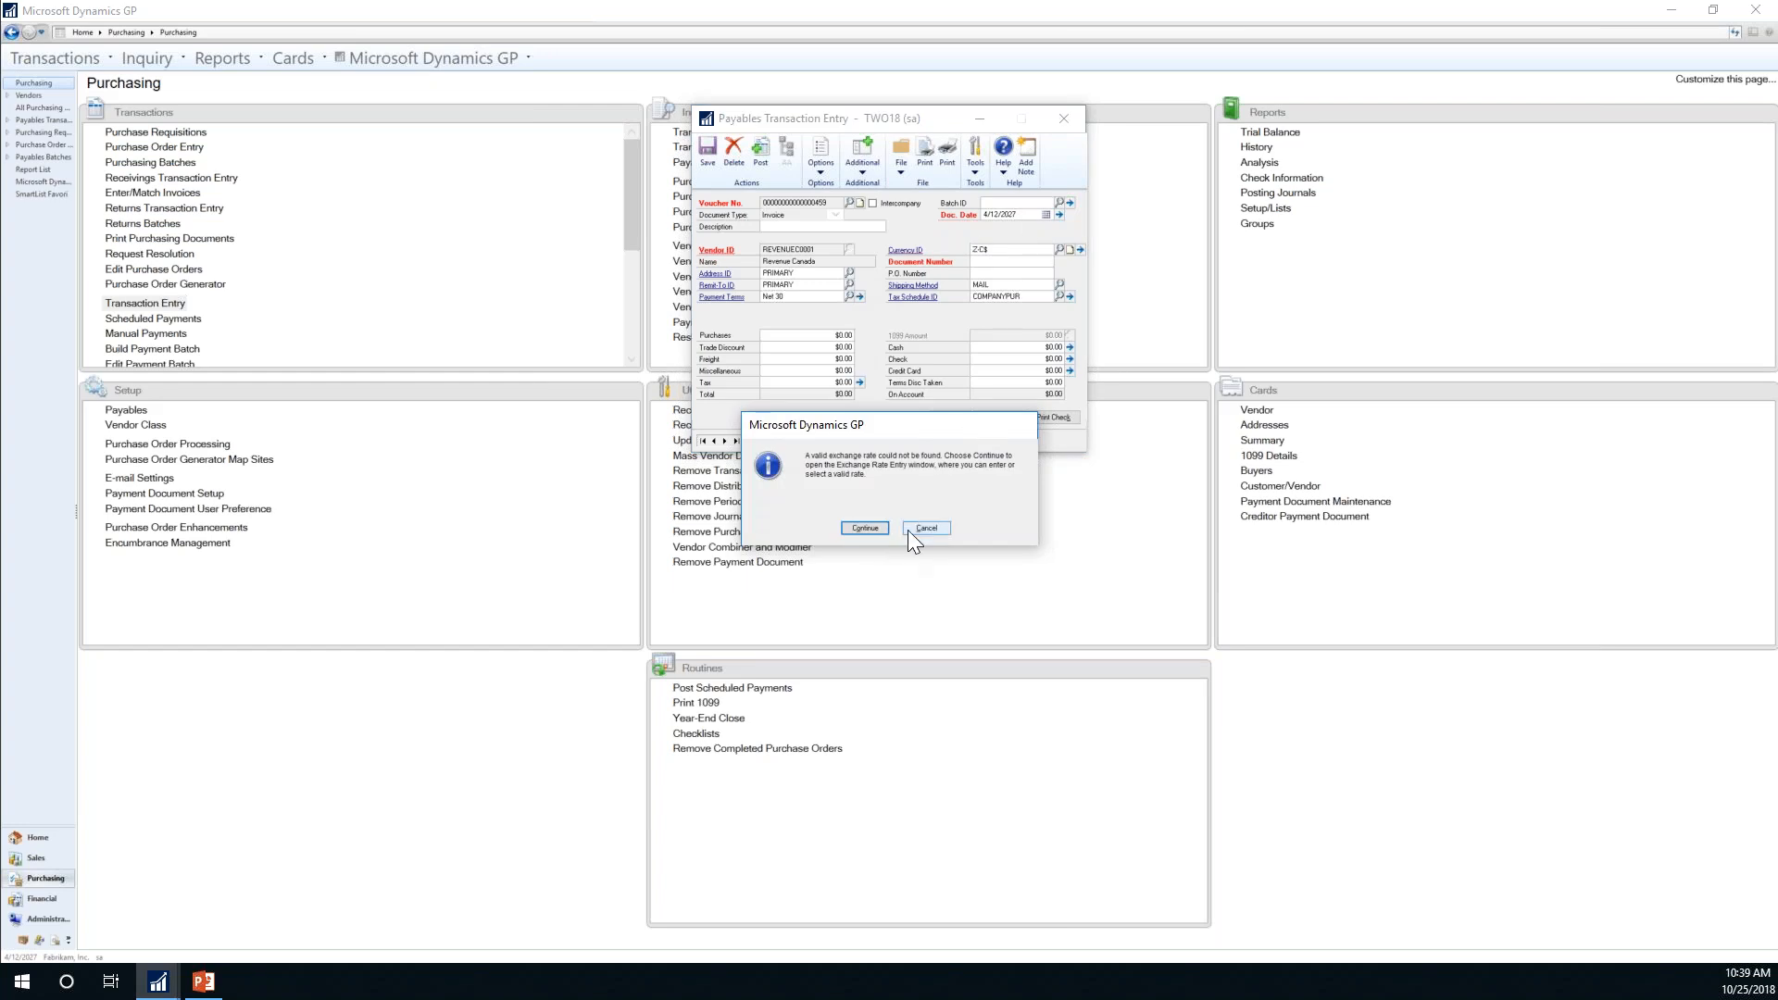
click(923, 527)
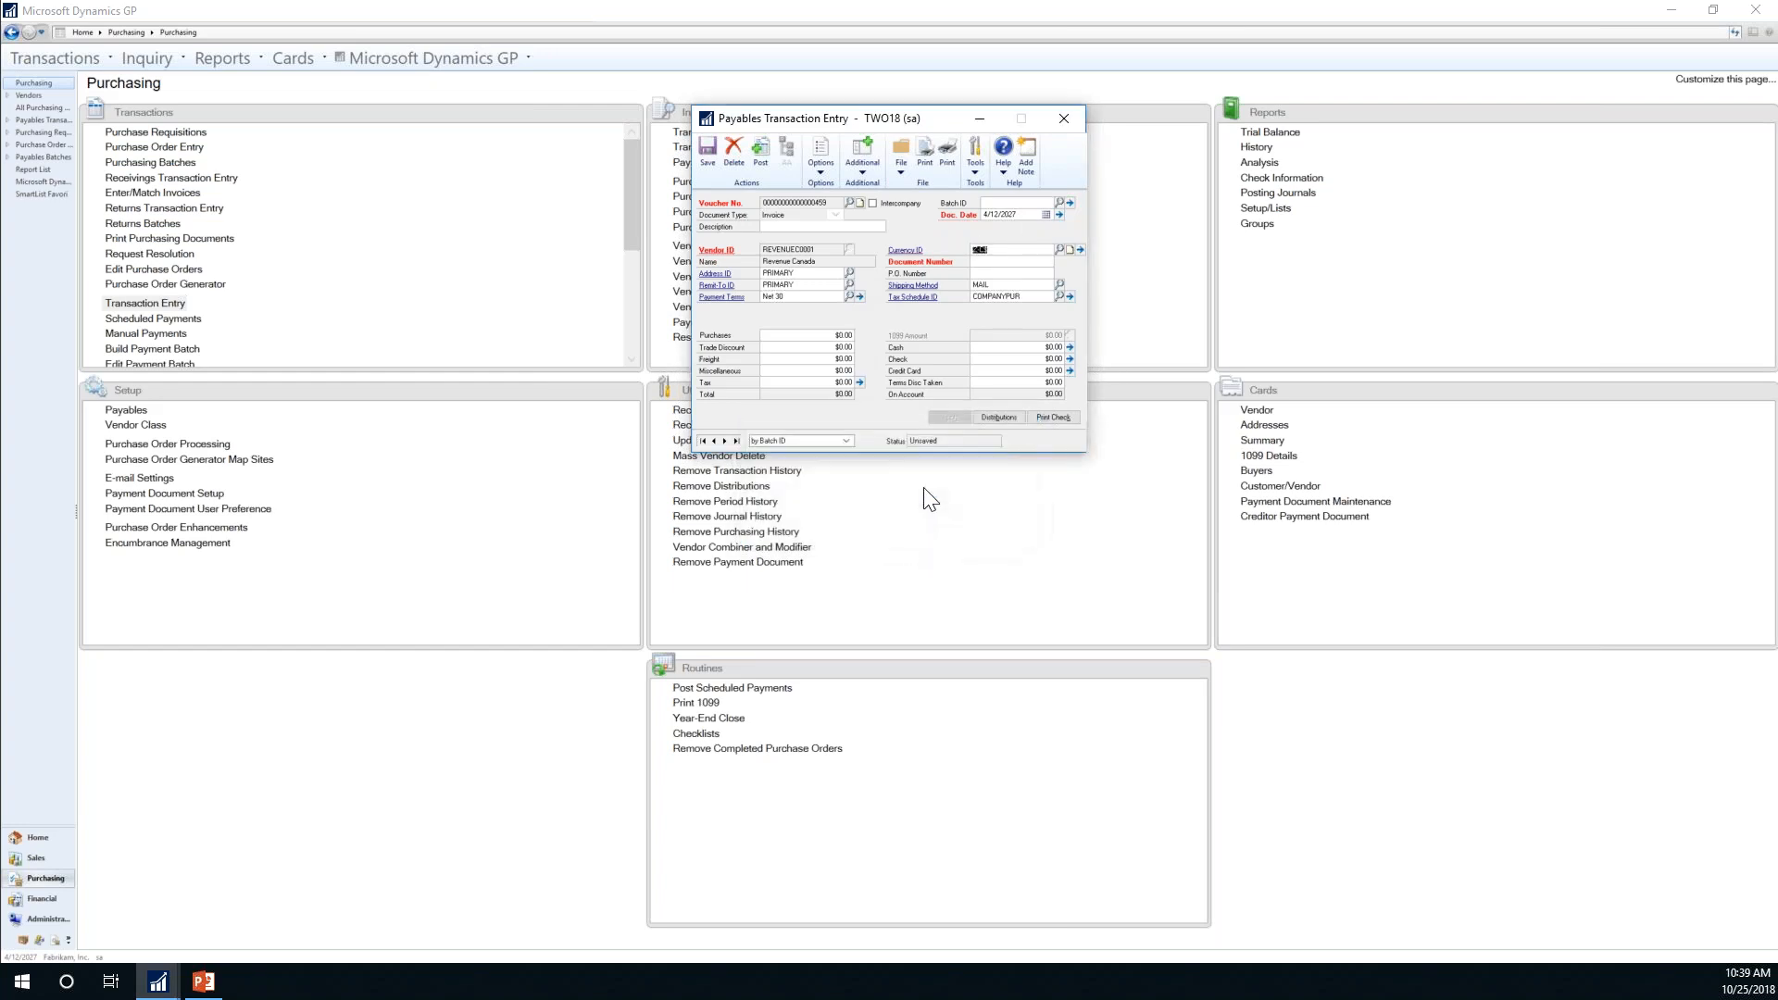
click(731, 152)
click(863, 524)
Step: Change the document date to 1/1/2027, then close the window discarding changes
click(1027, 214)
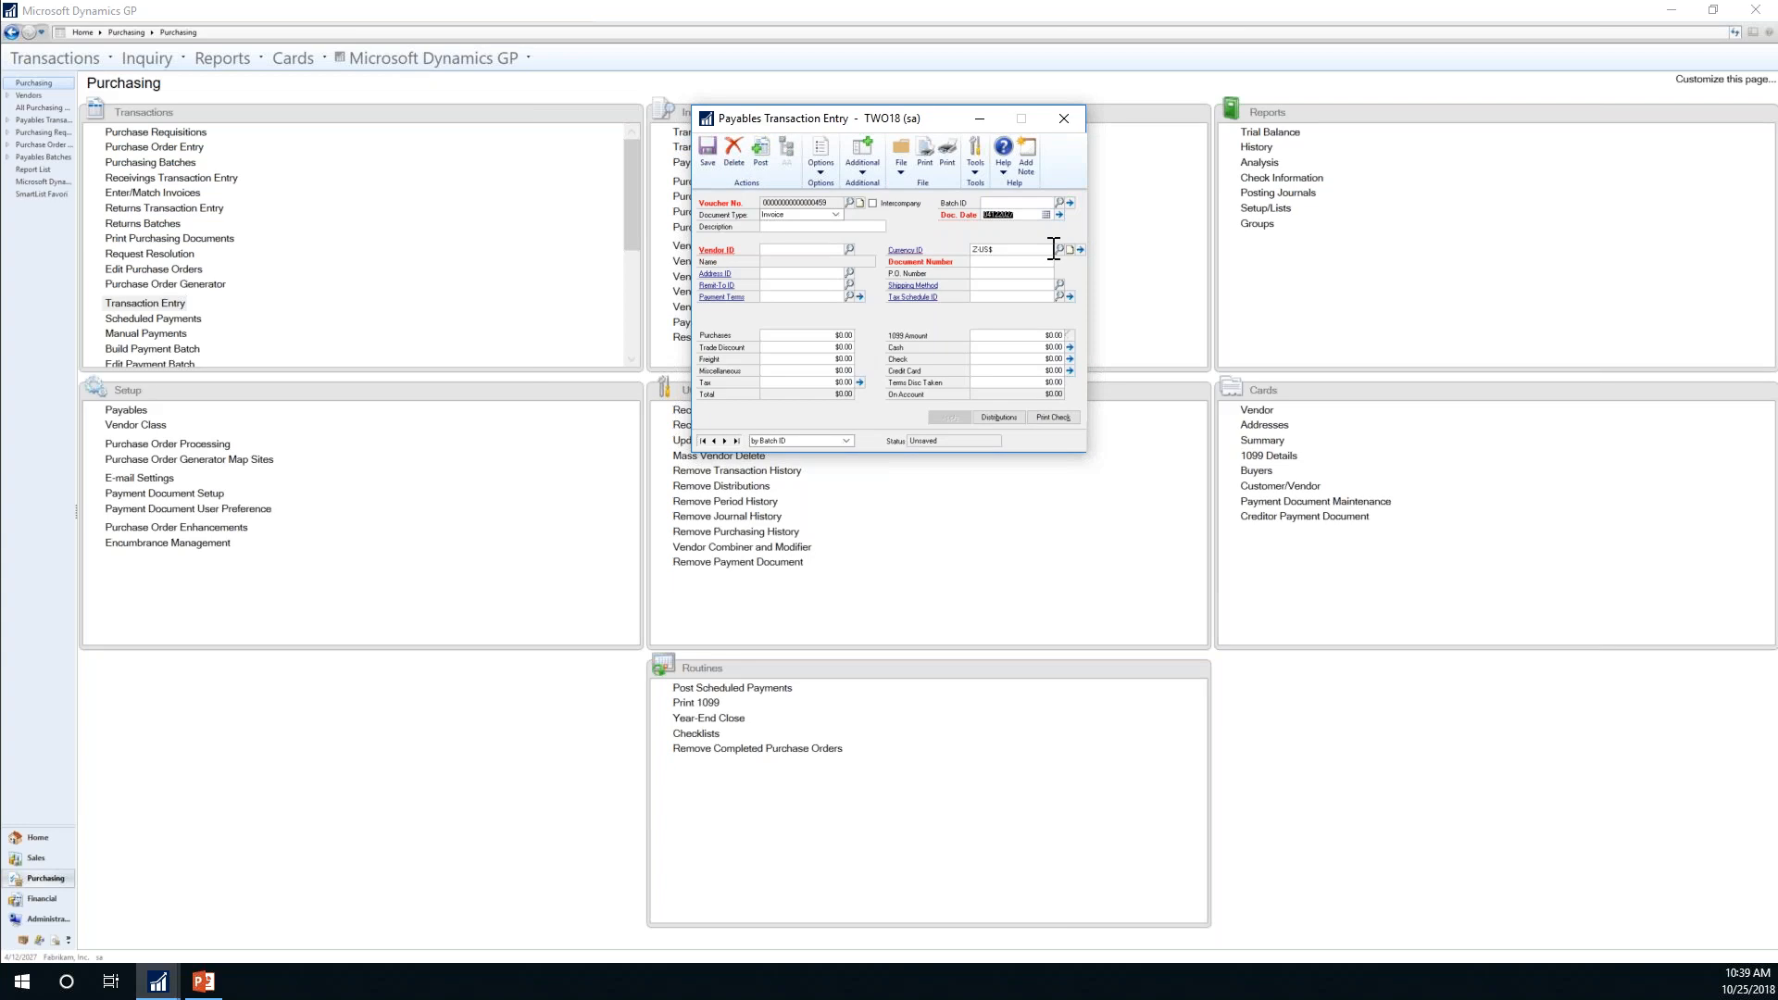
text(0)
key(Tab)
click(1061, 119)
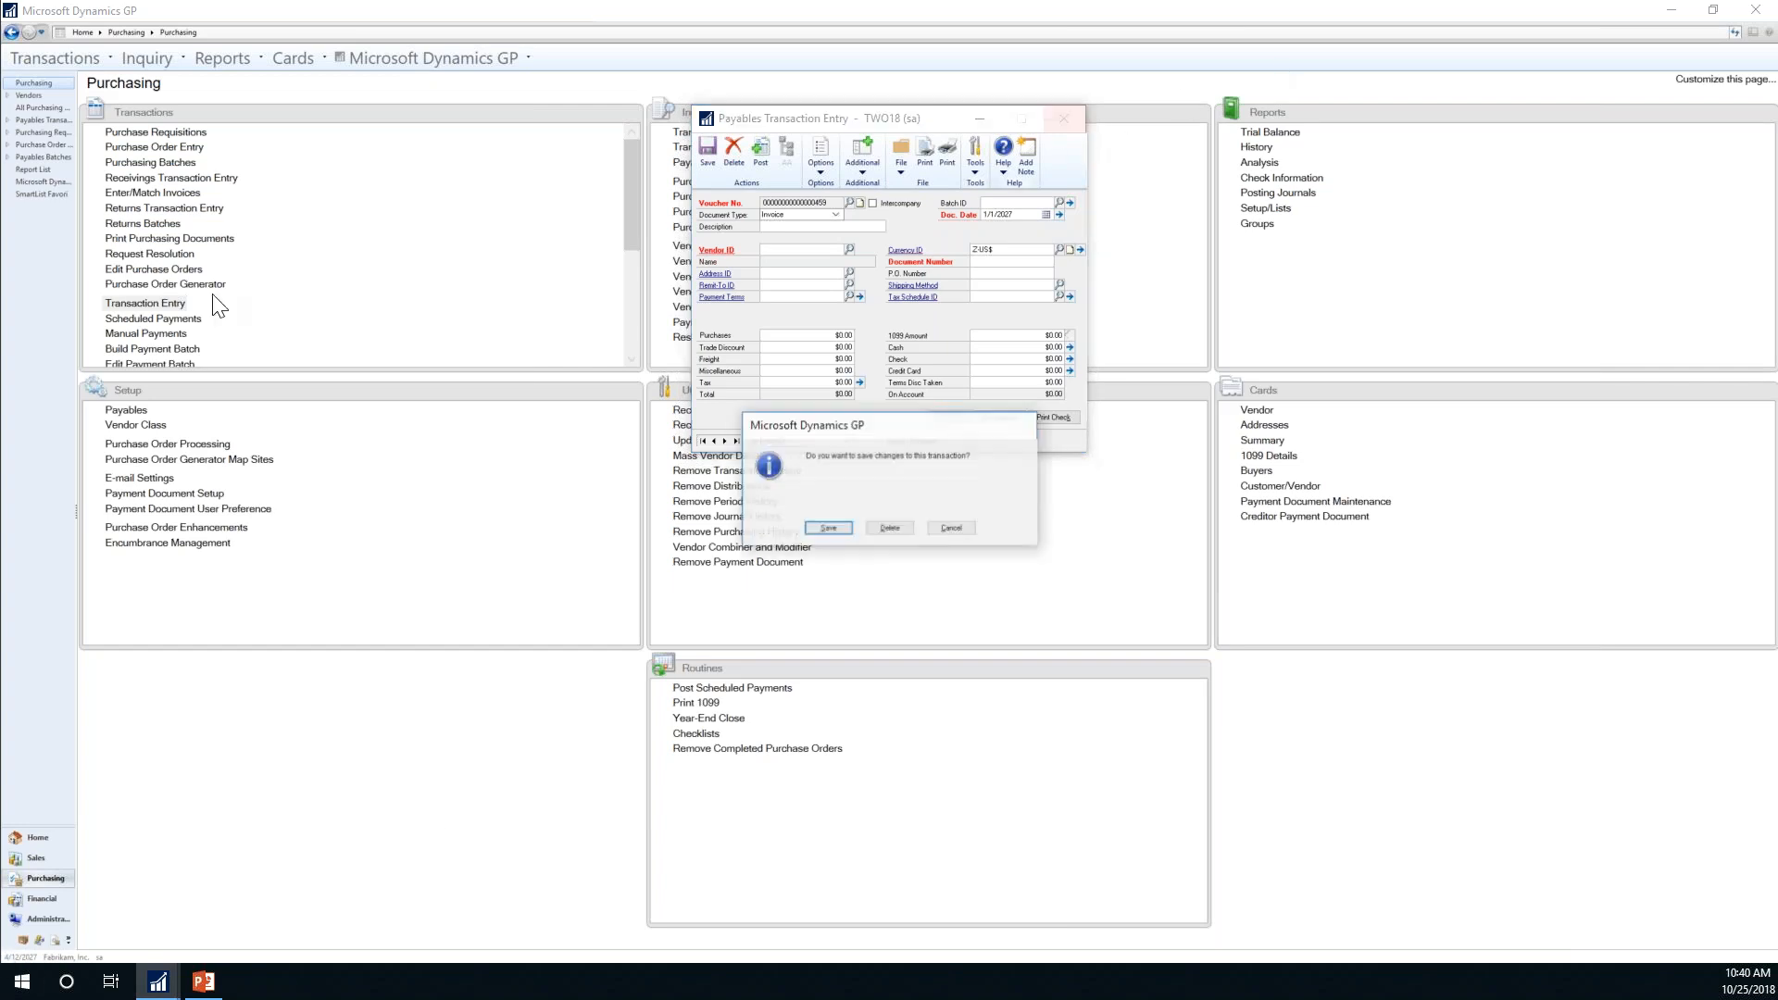
click(887, 526)
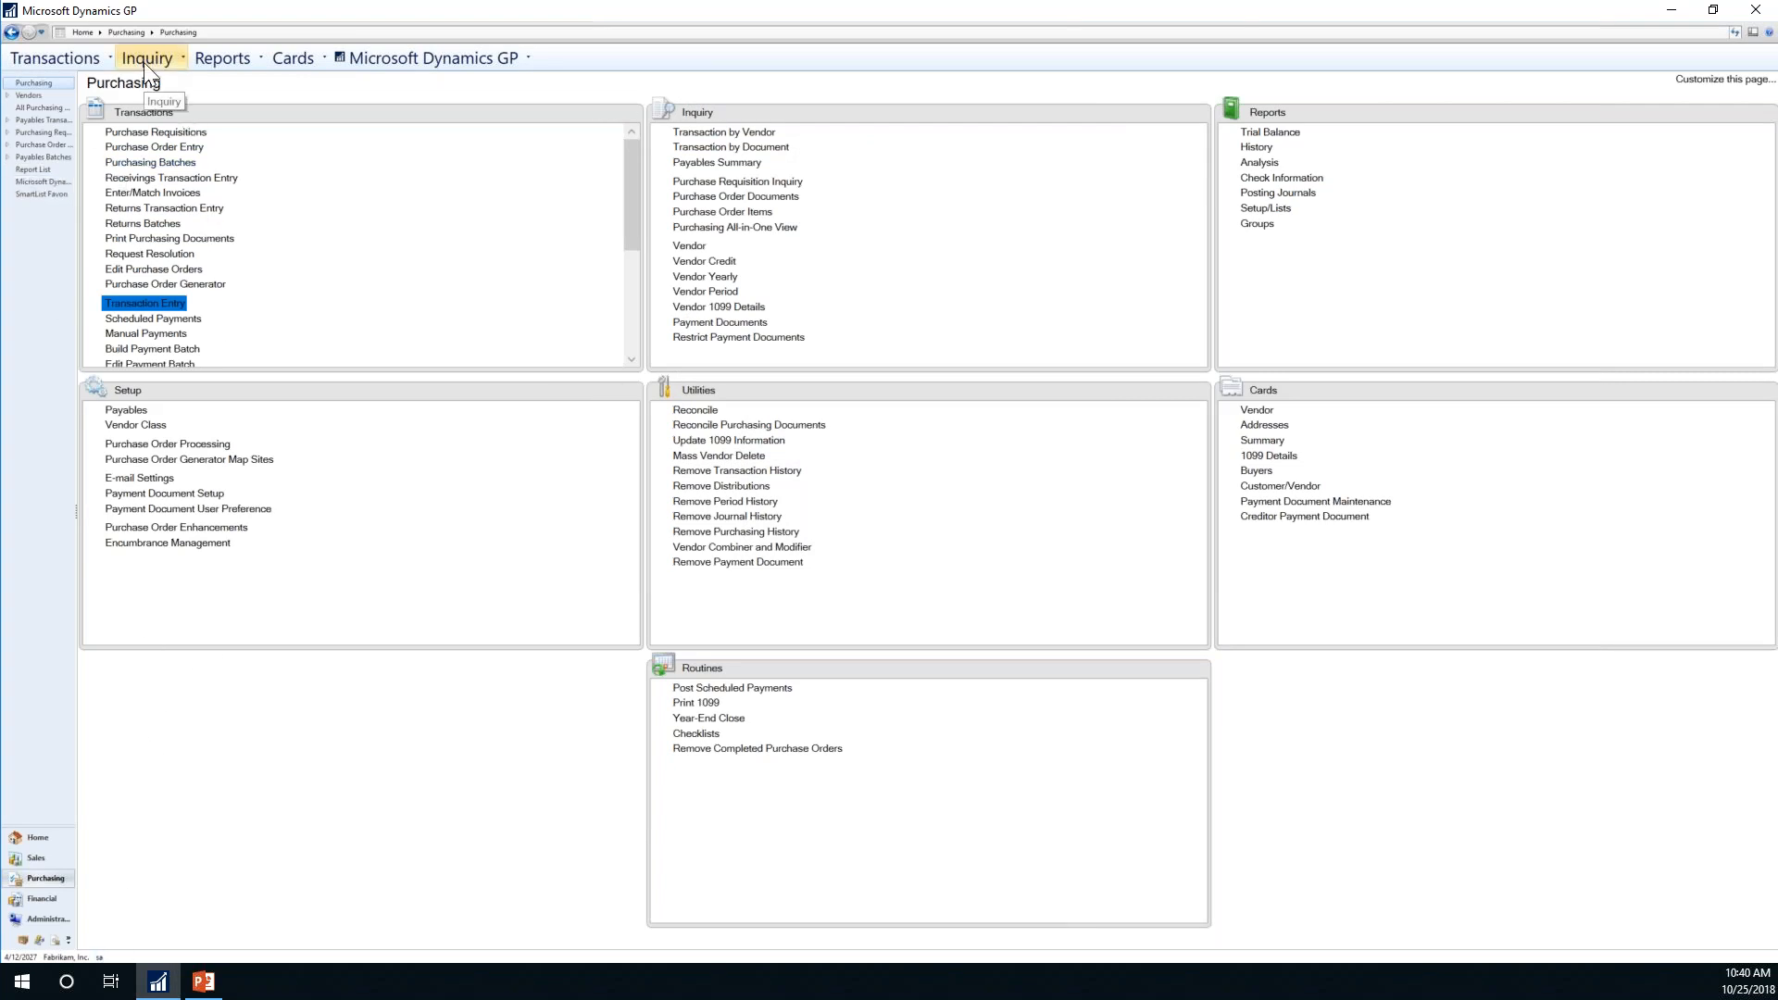
Step: Replace the User Date with 3/31/2027 from the Microsoft Dynamics GP menu
click(375, 61)
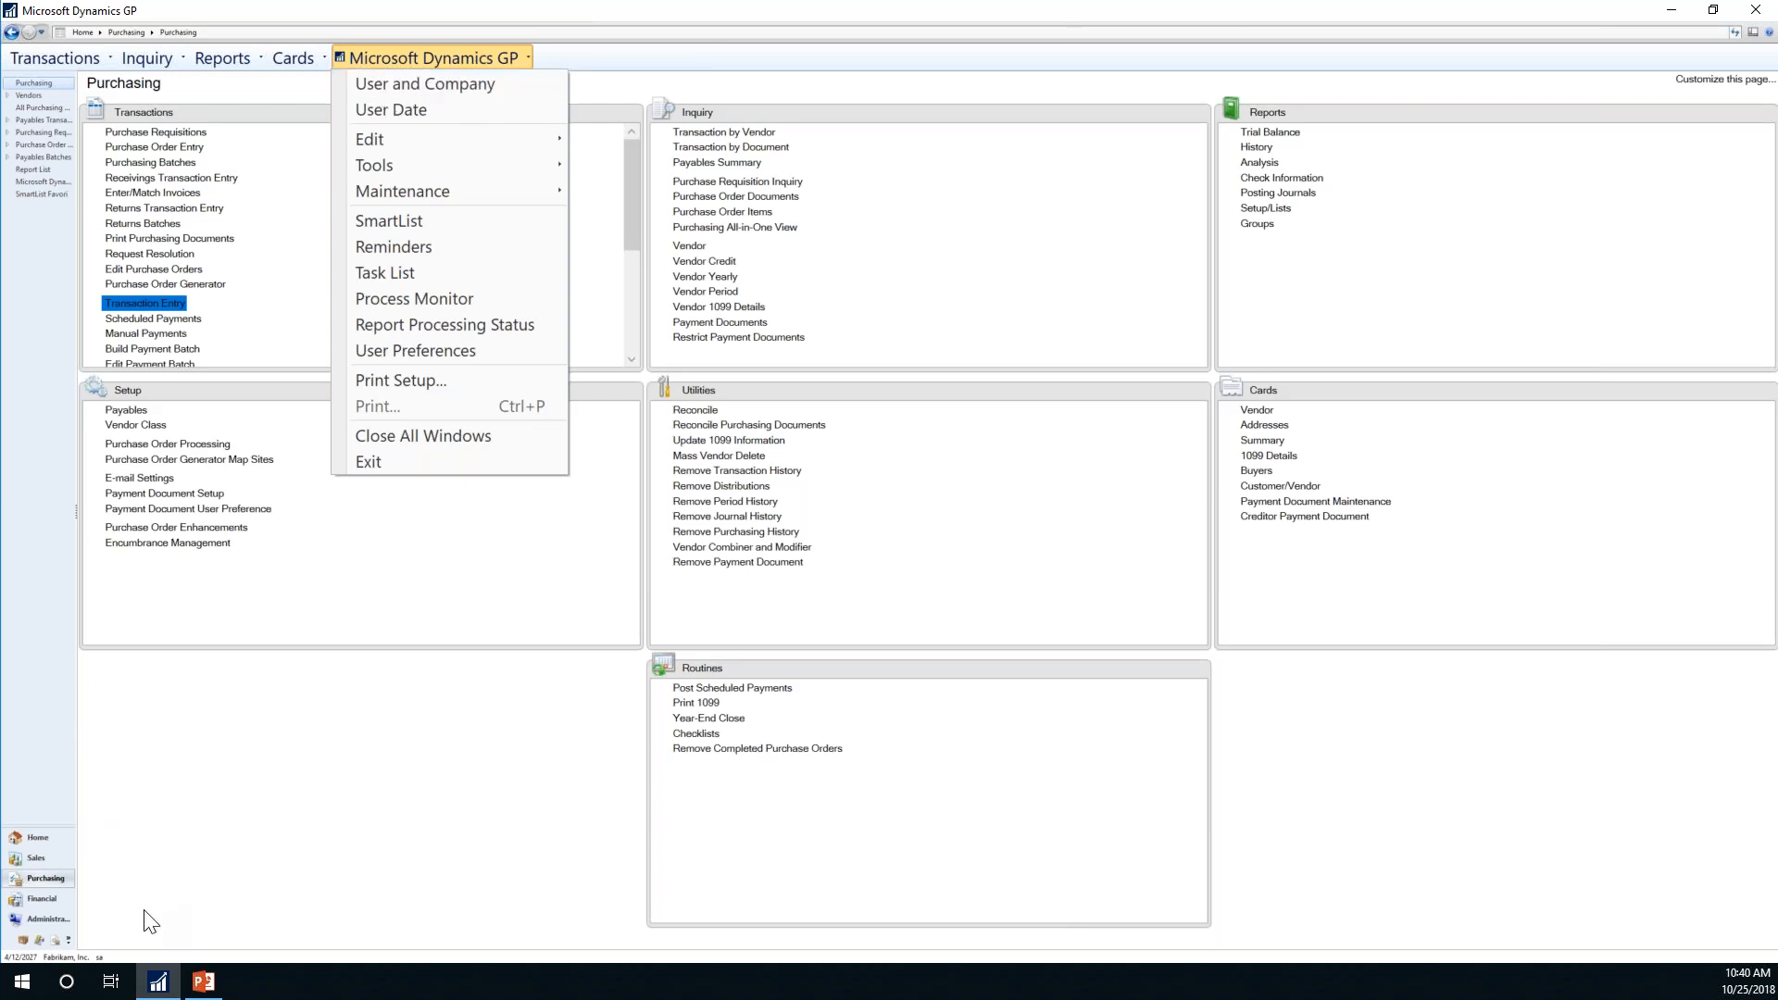
click(21, 961)
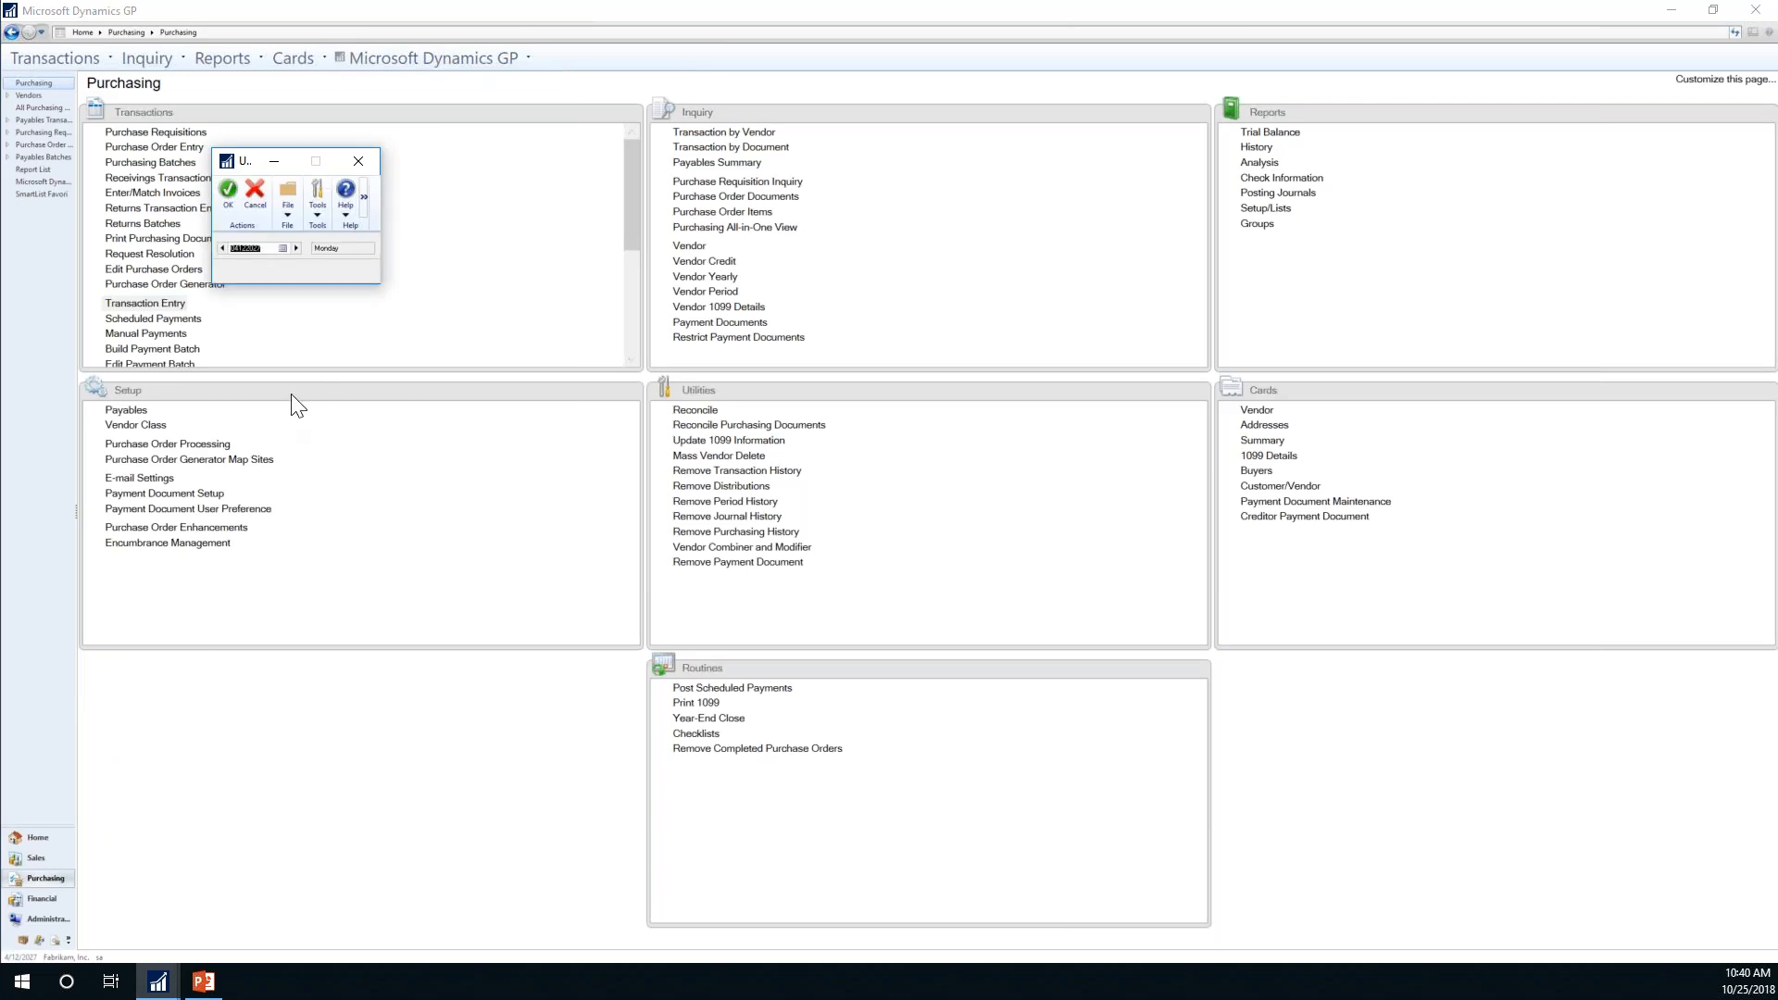
click(267, 246)
click(261, 250)
drag(262, 250, 203, 252)
text(0331)
click(228, 195)
click(232, 204)
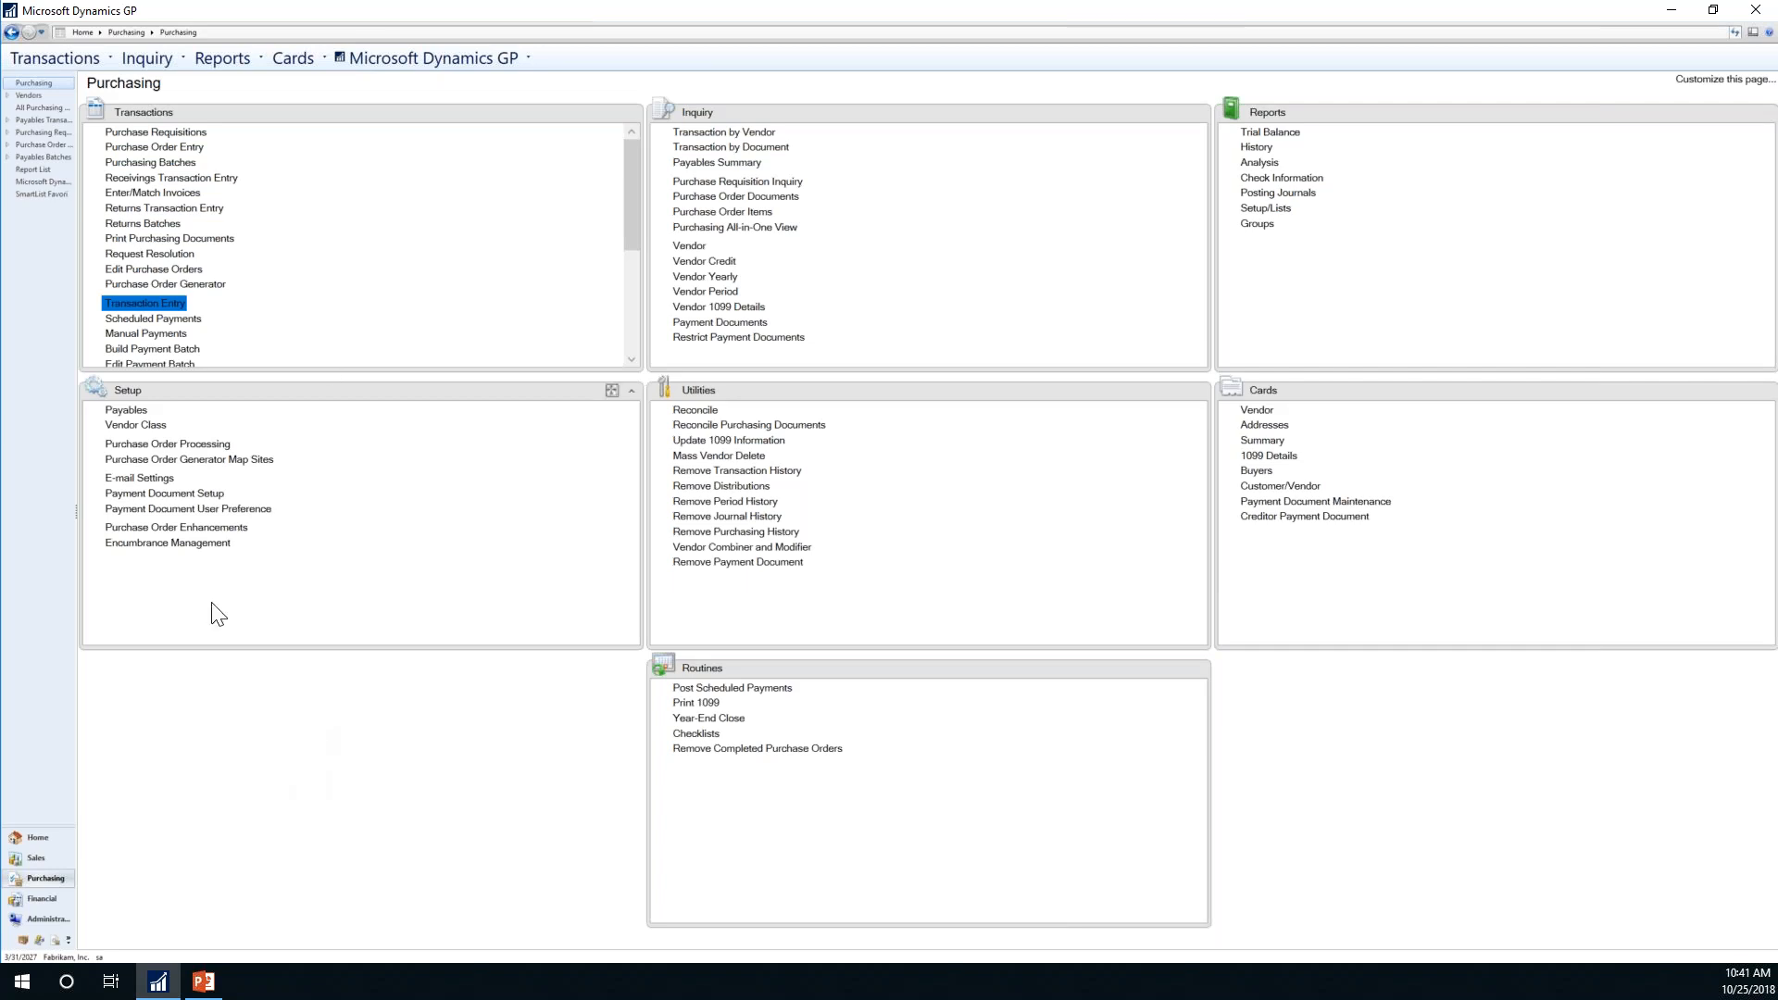
Step: Switch to Financial and open then close the general journal Transaction Entry window
click(184, 136)
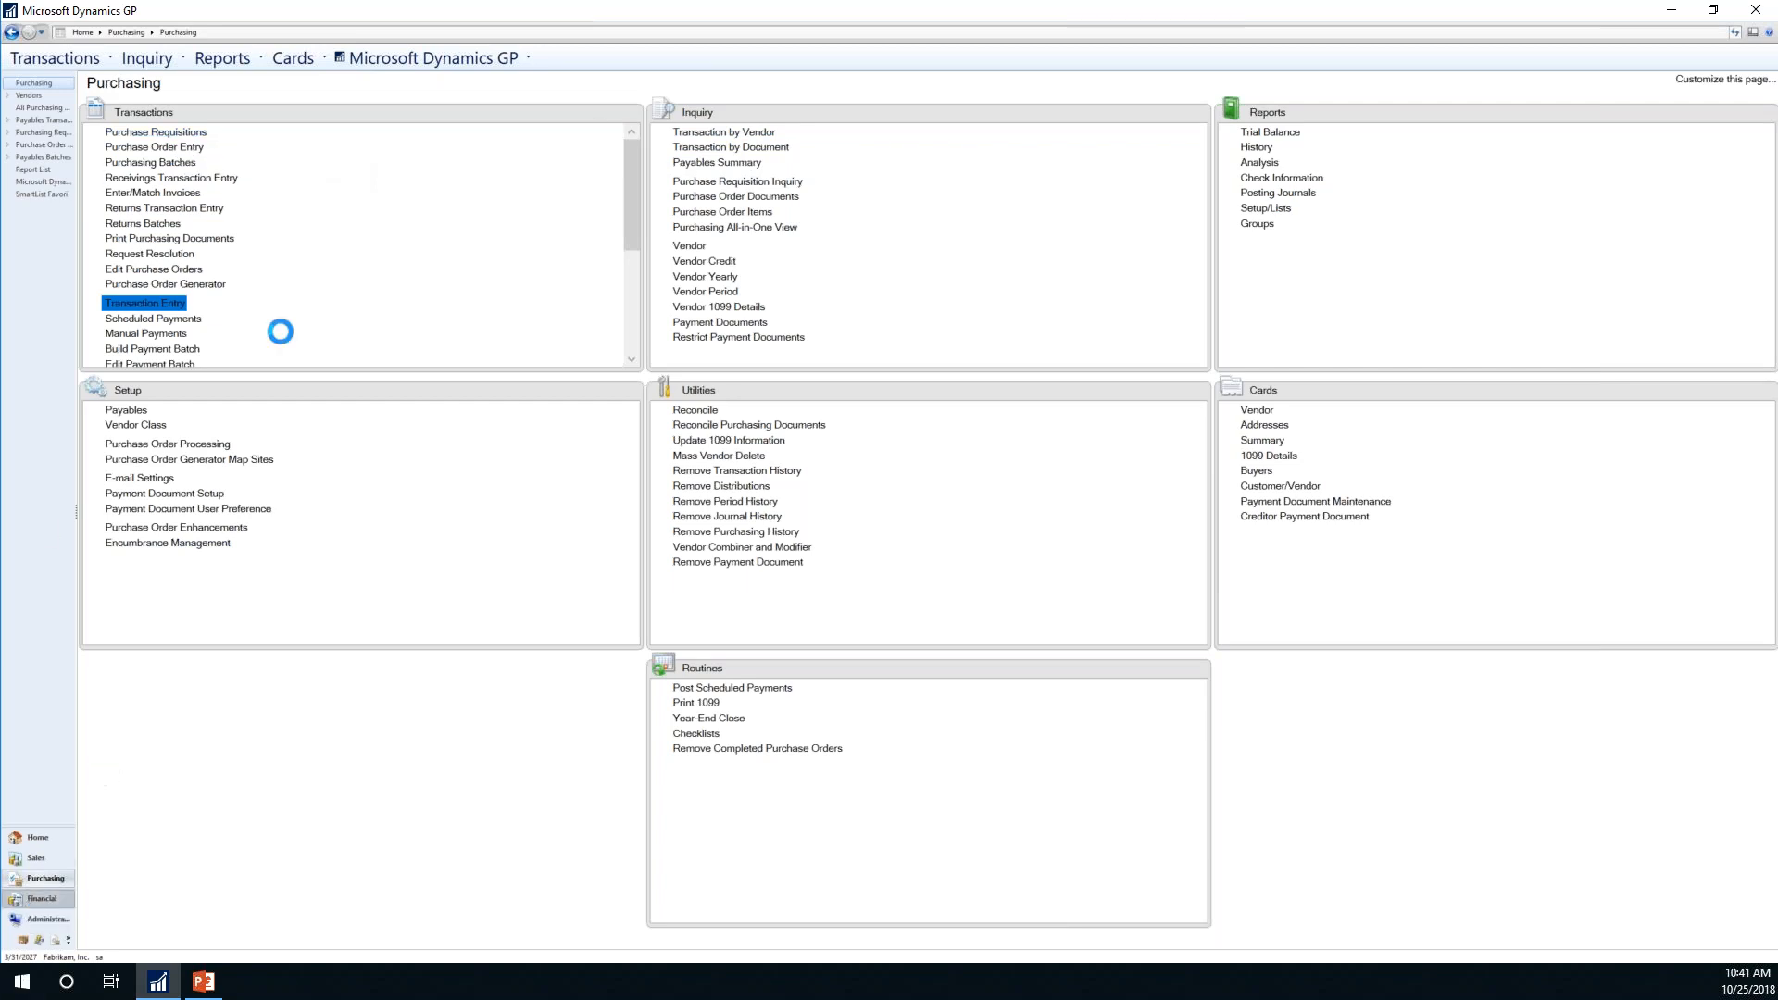
click(143, 149)
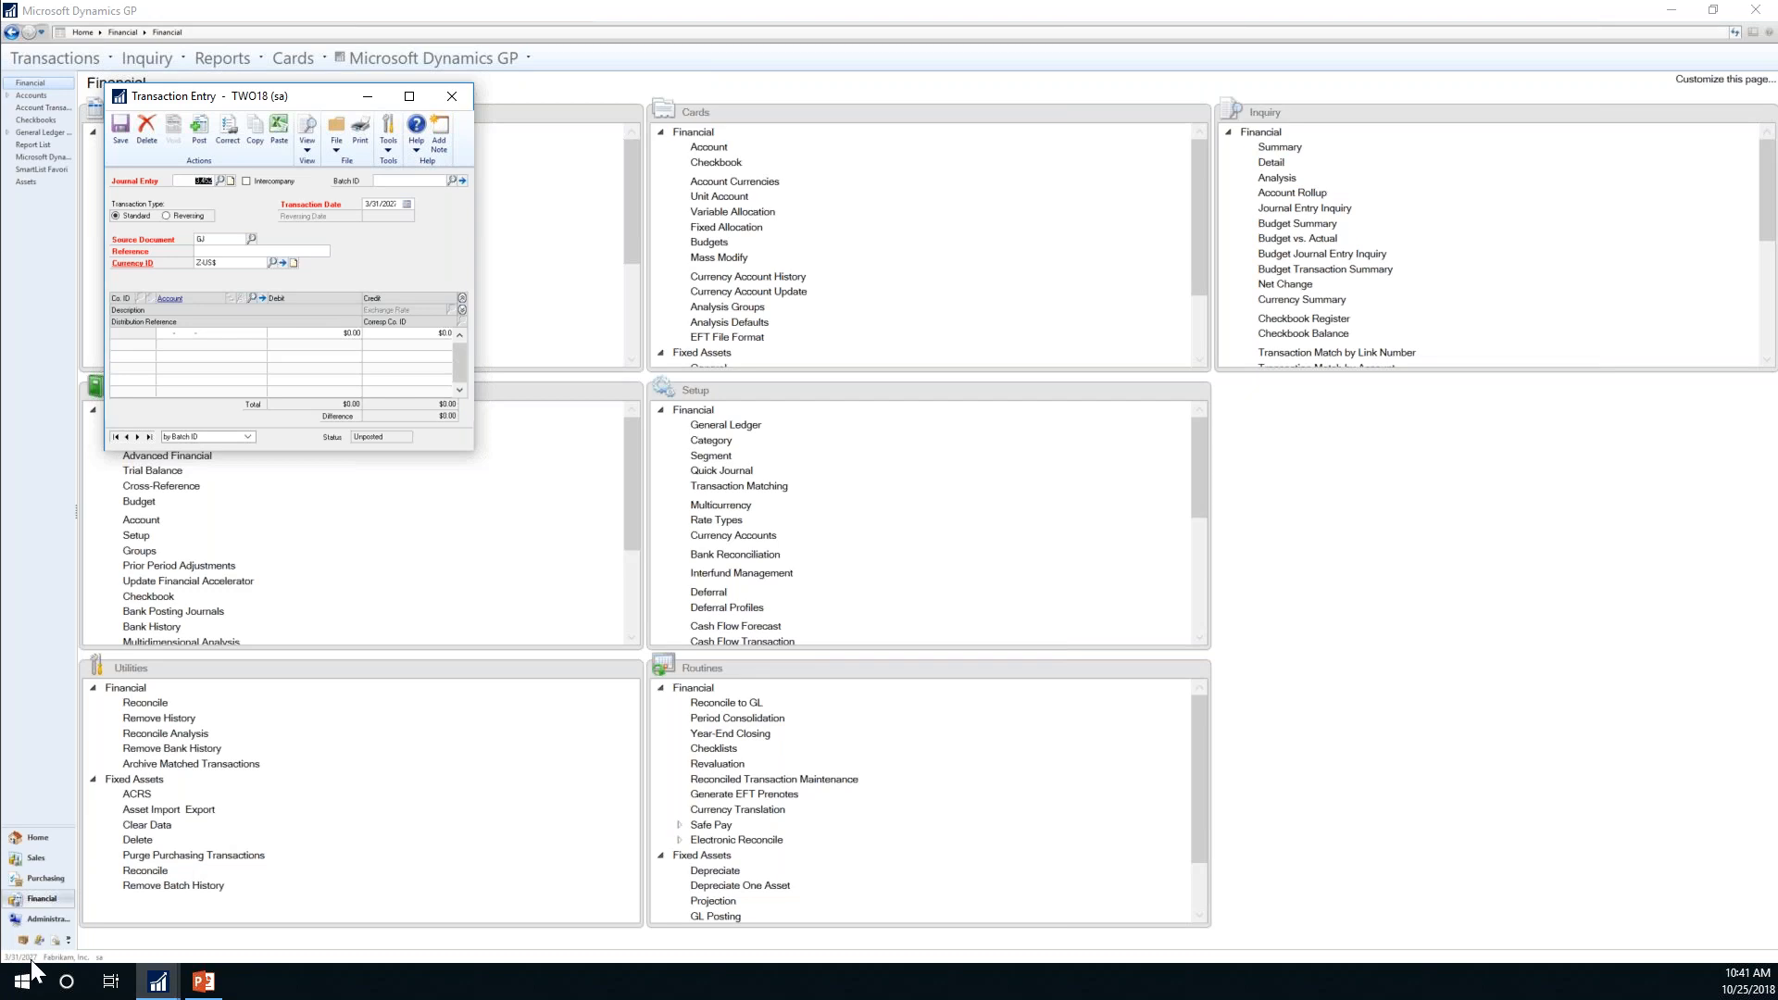
click(453, 100)
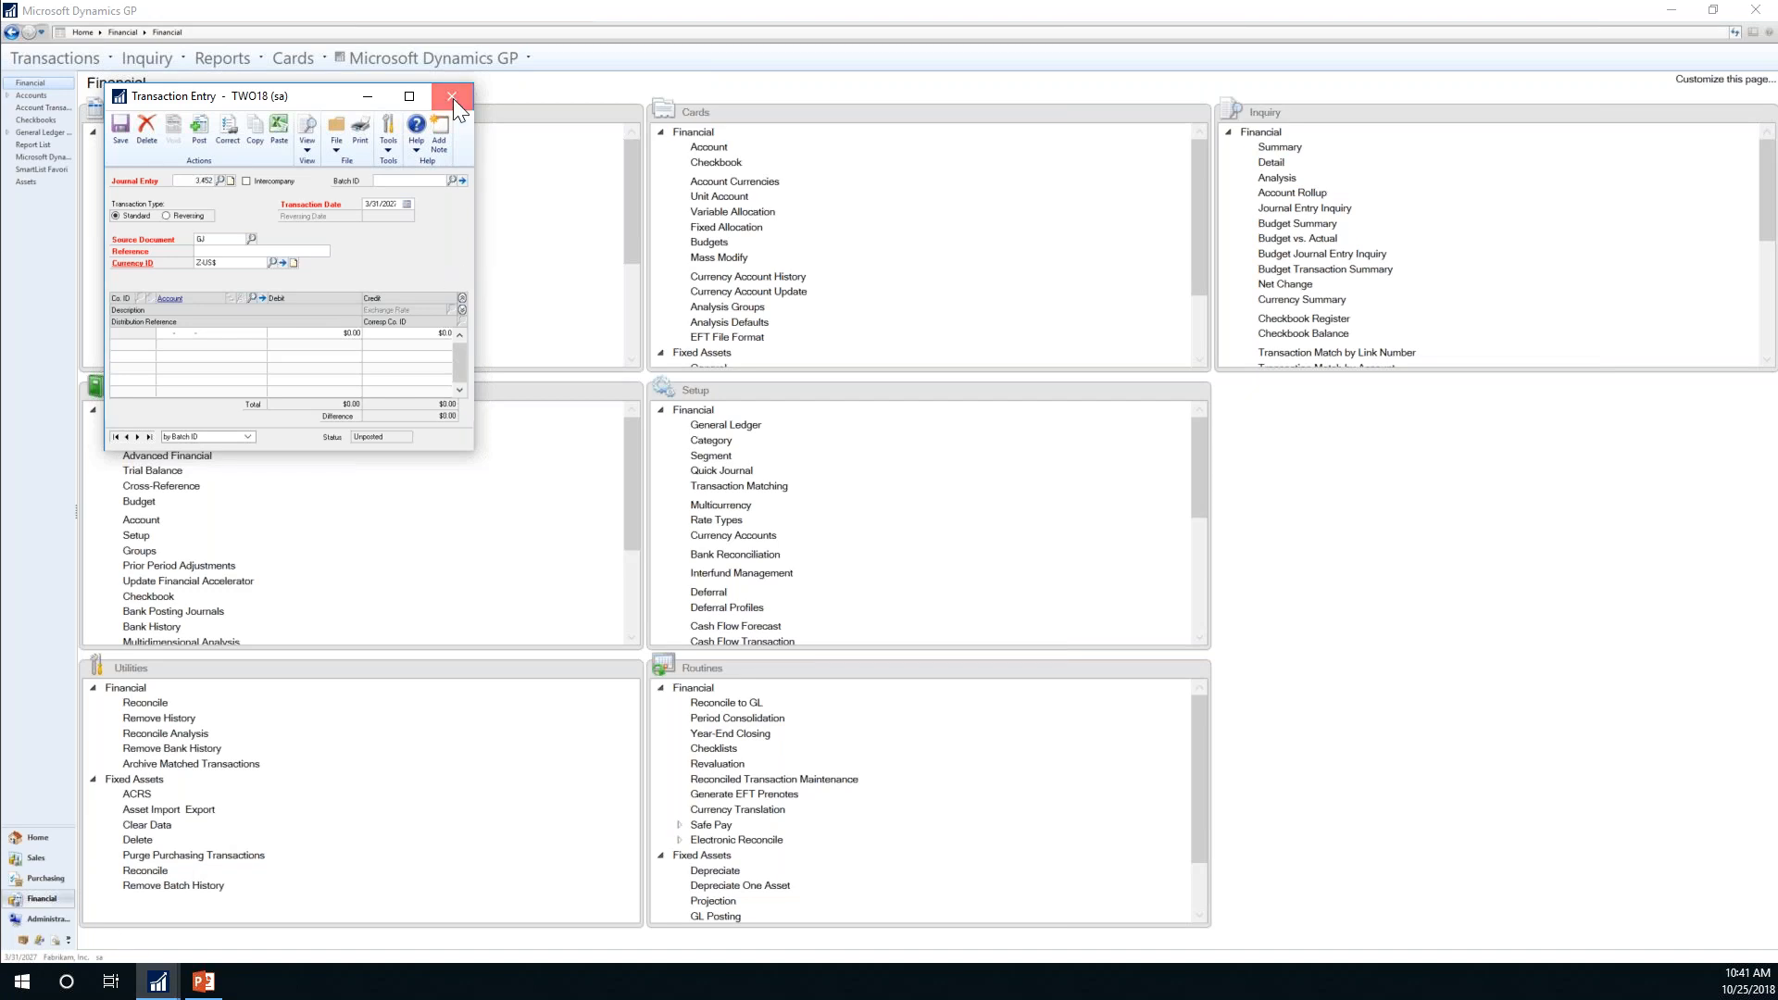
click(354, 58)
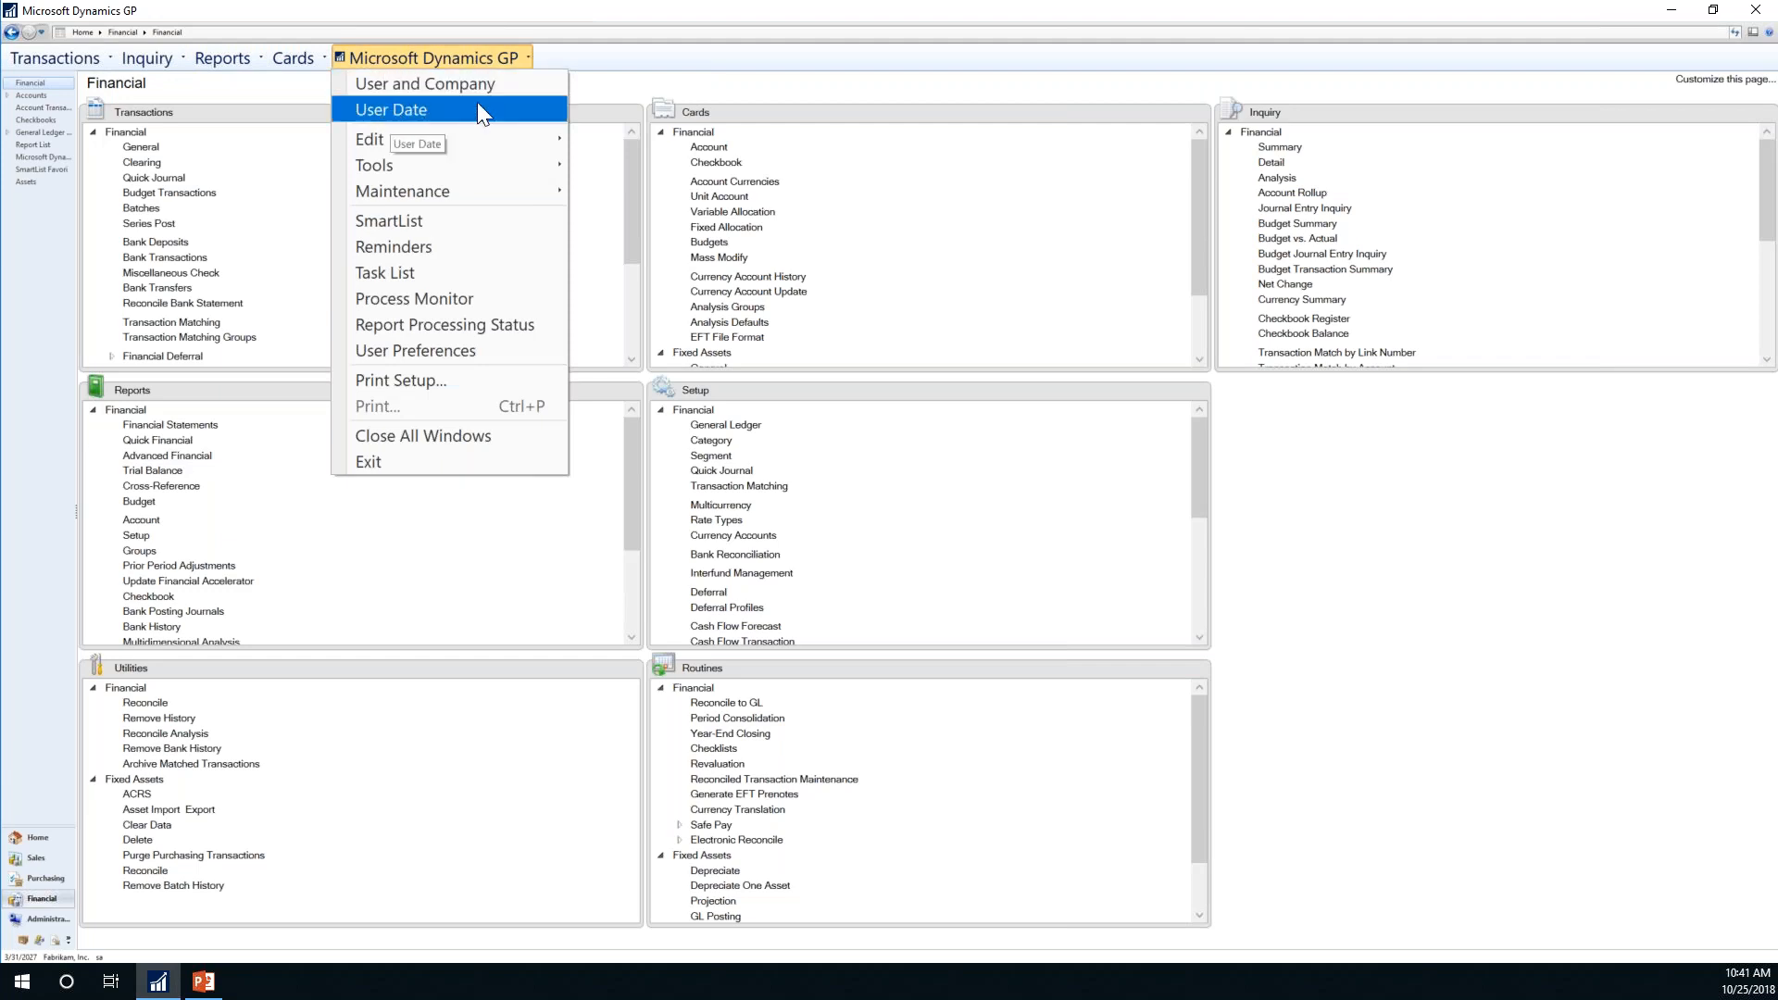
click(70, 954)
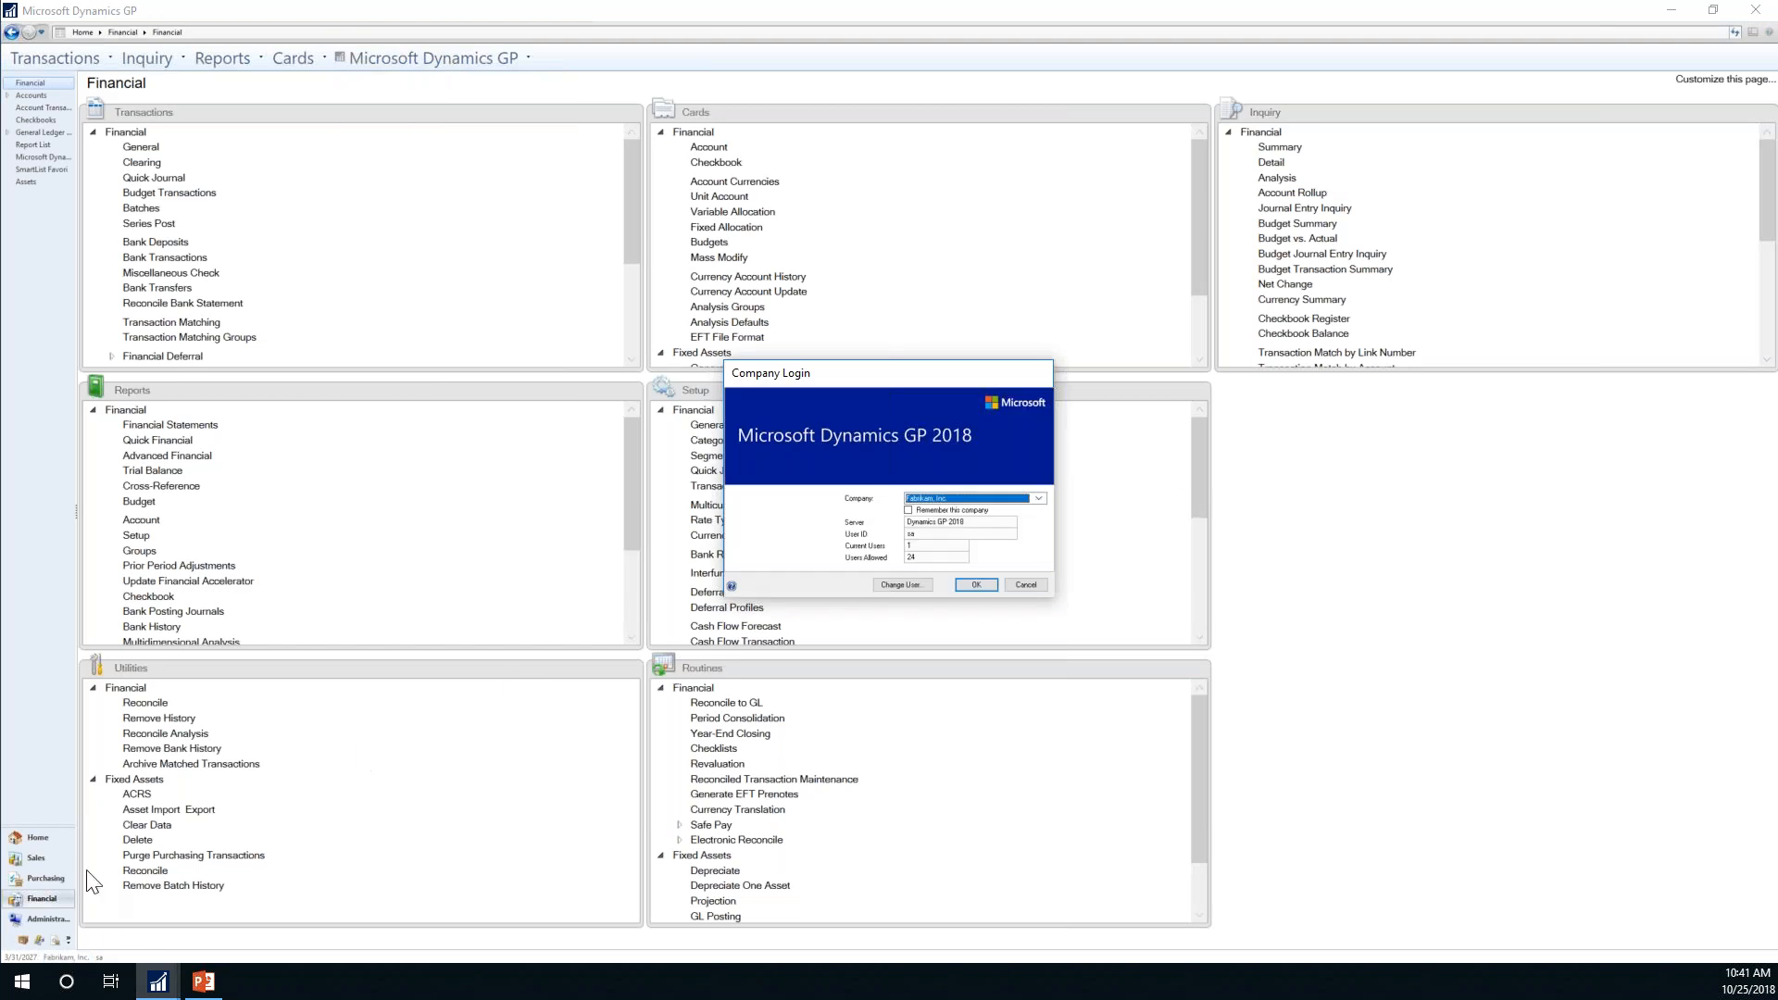
click(1040, 498)
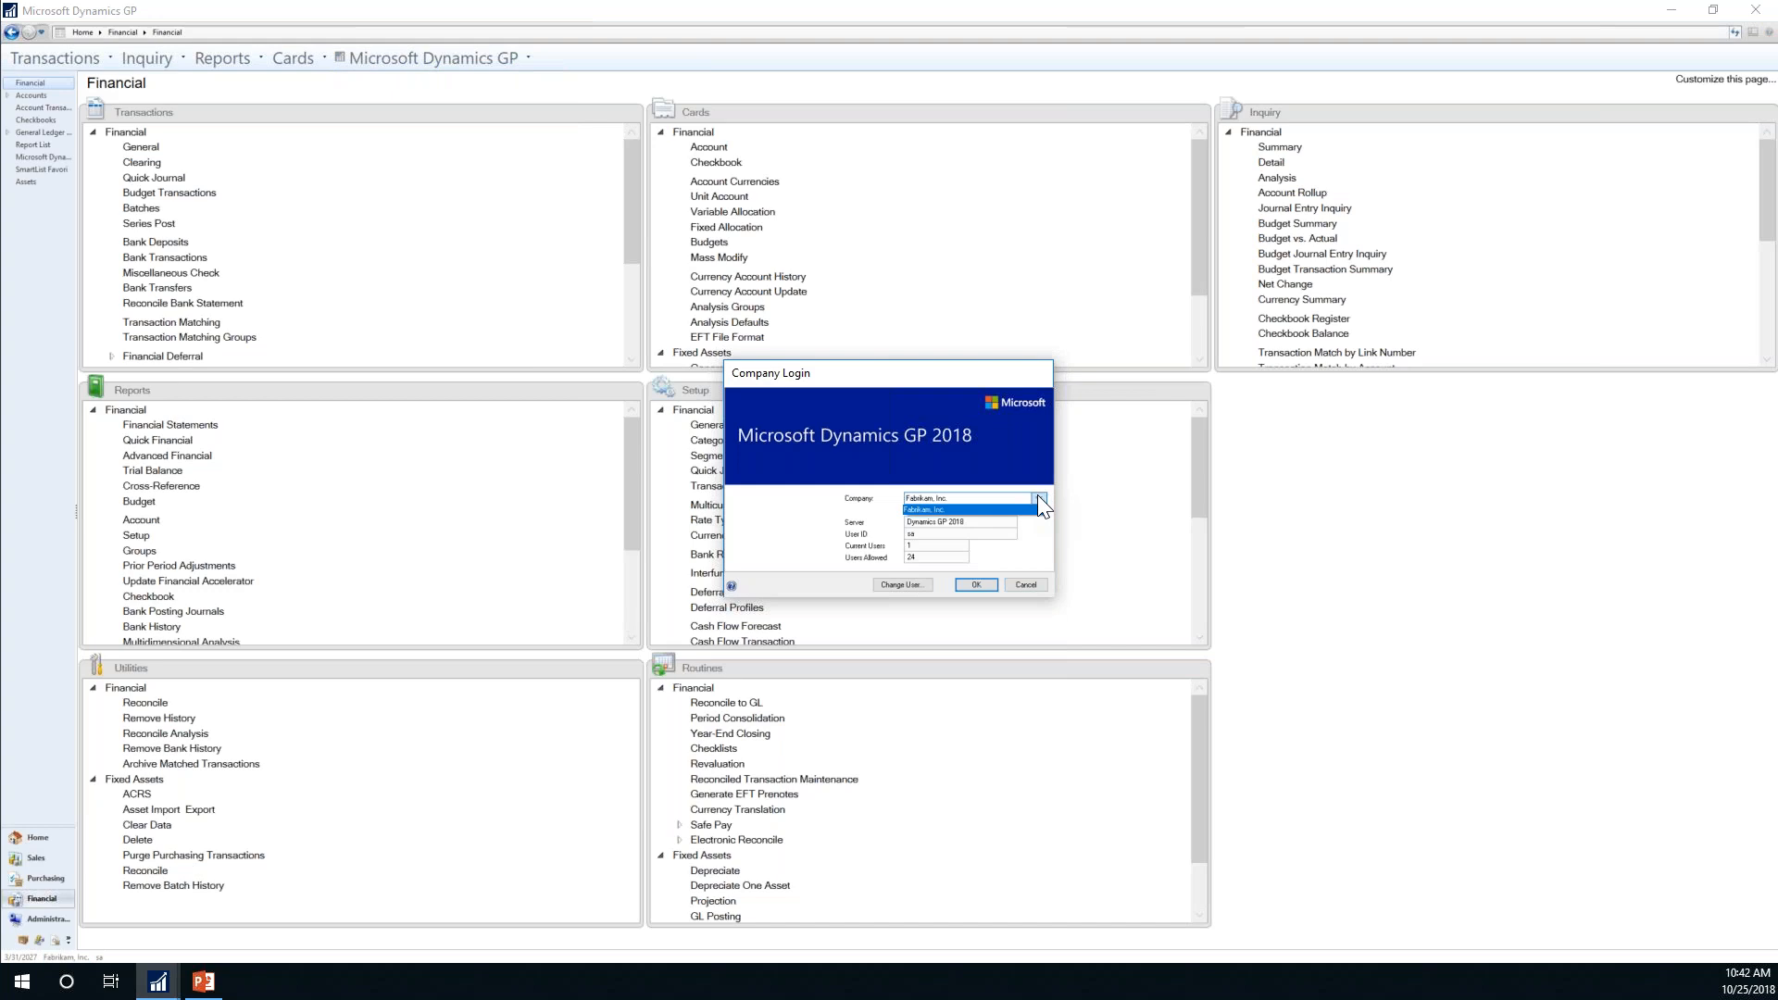
click(1039, 498)
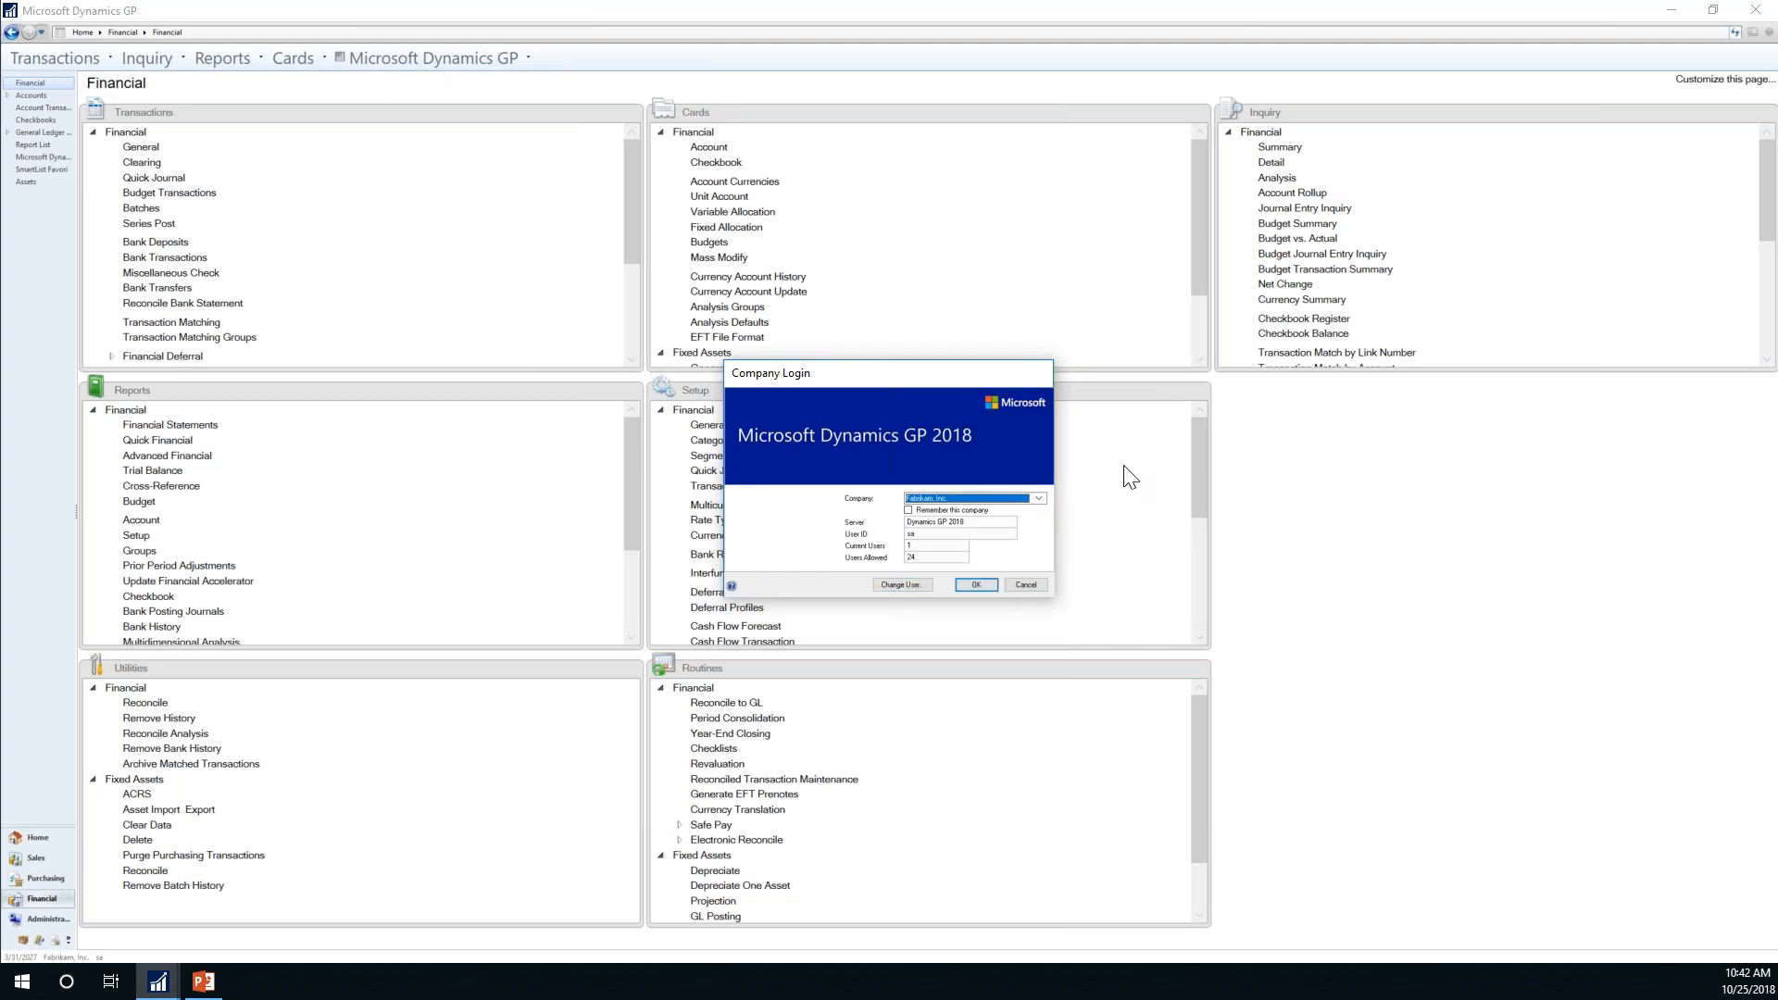
click(1016, 589)
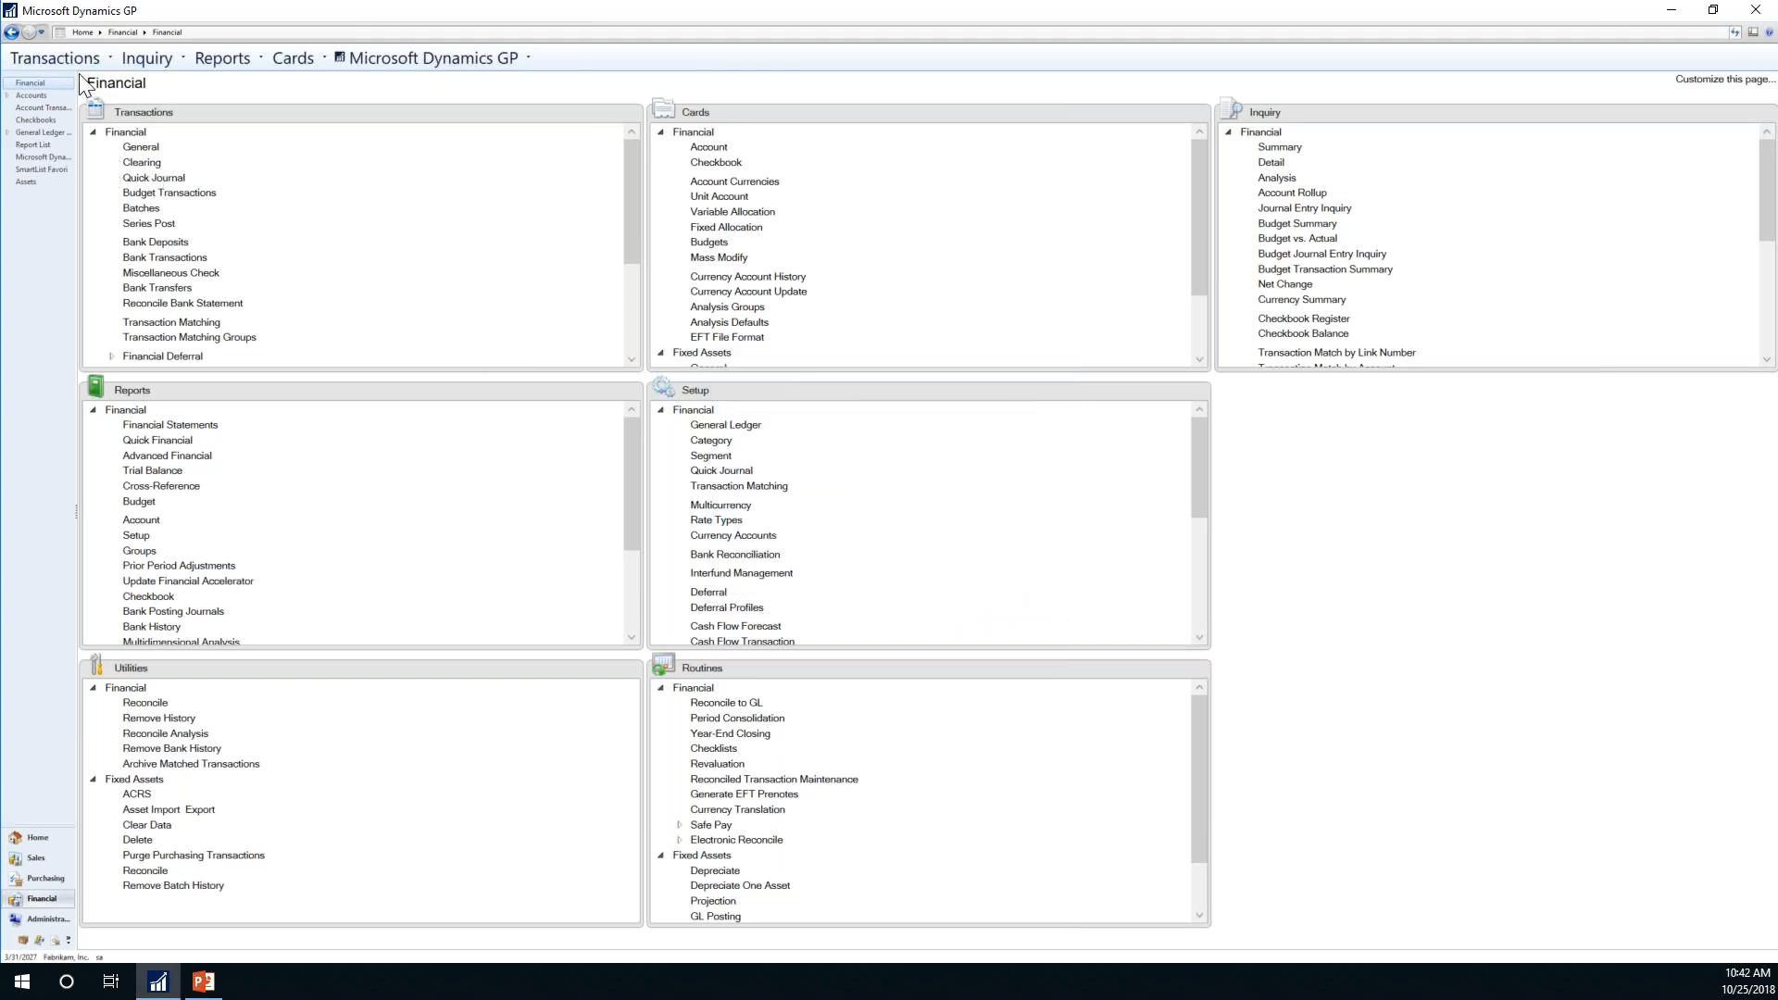
click(457, 55)
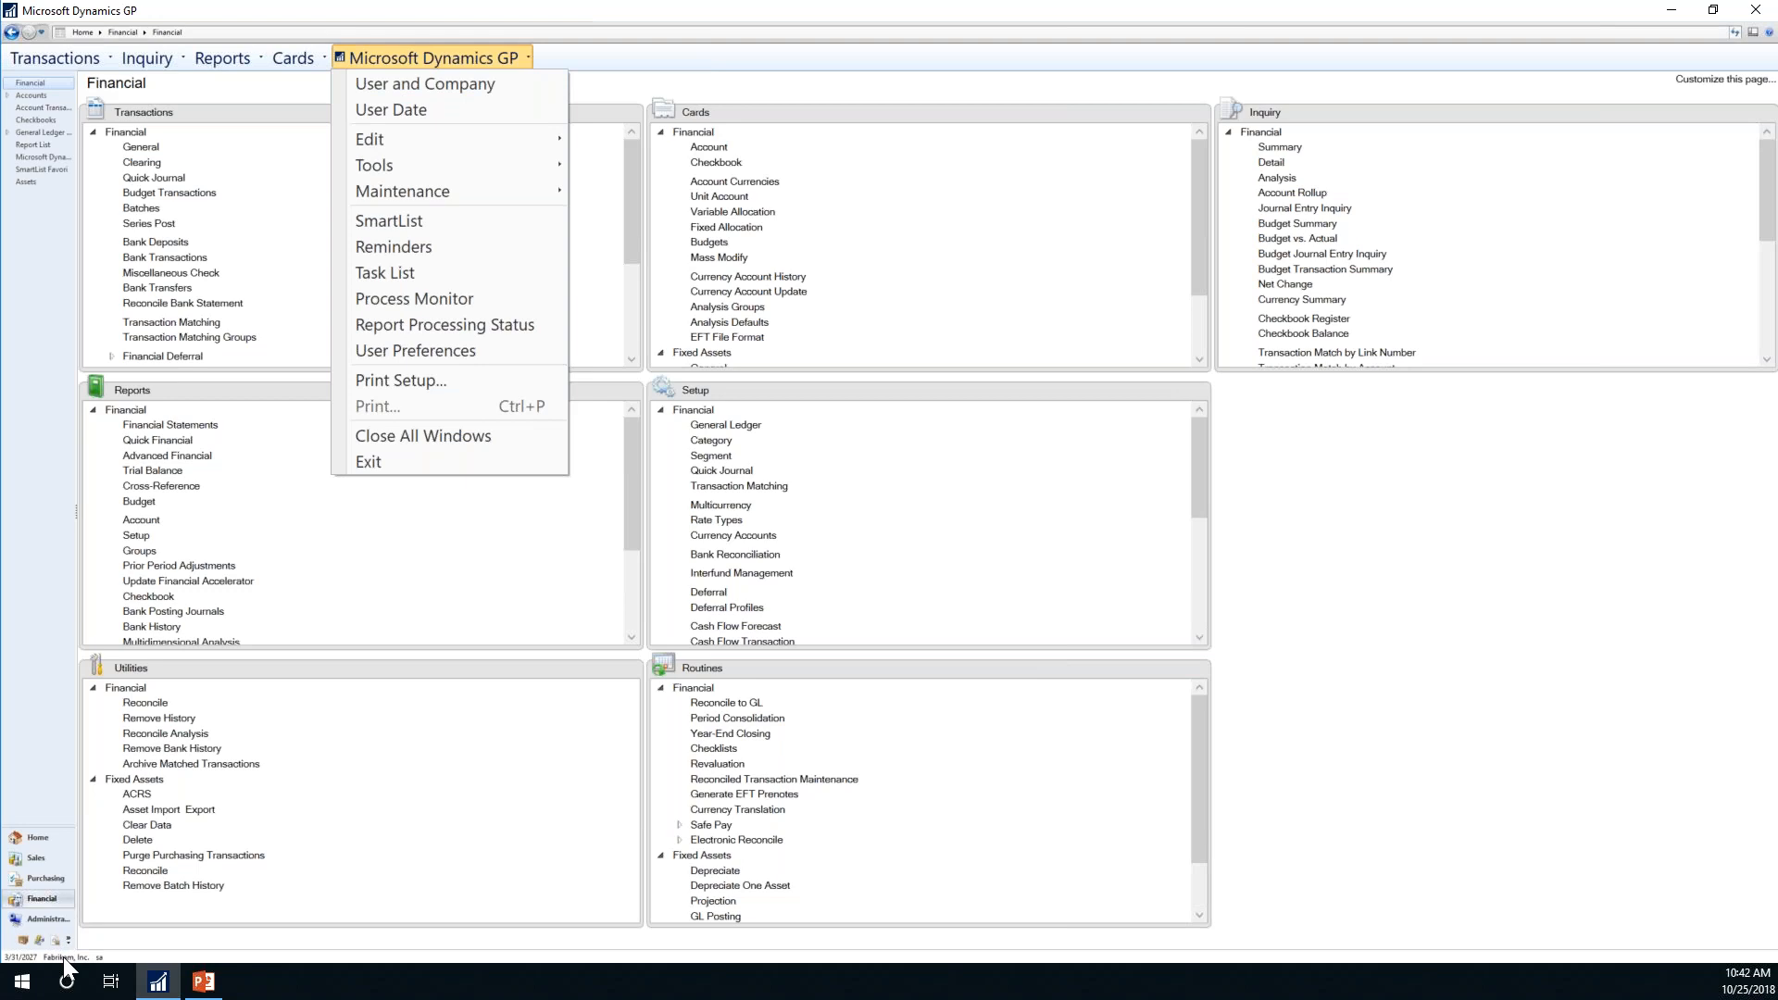
Step: Open Process Monitor from the Dynamics GP menu and focus its empty Process list
mouse_move(413, 132)
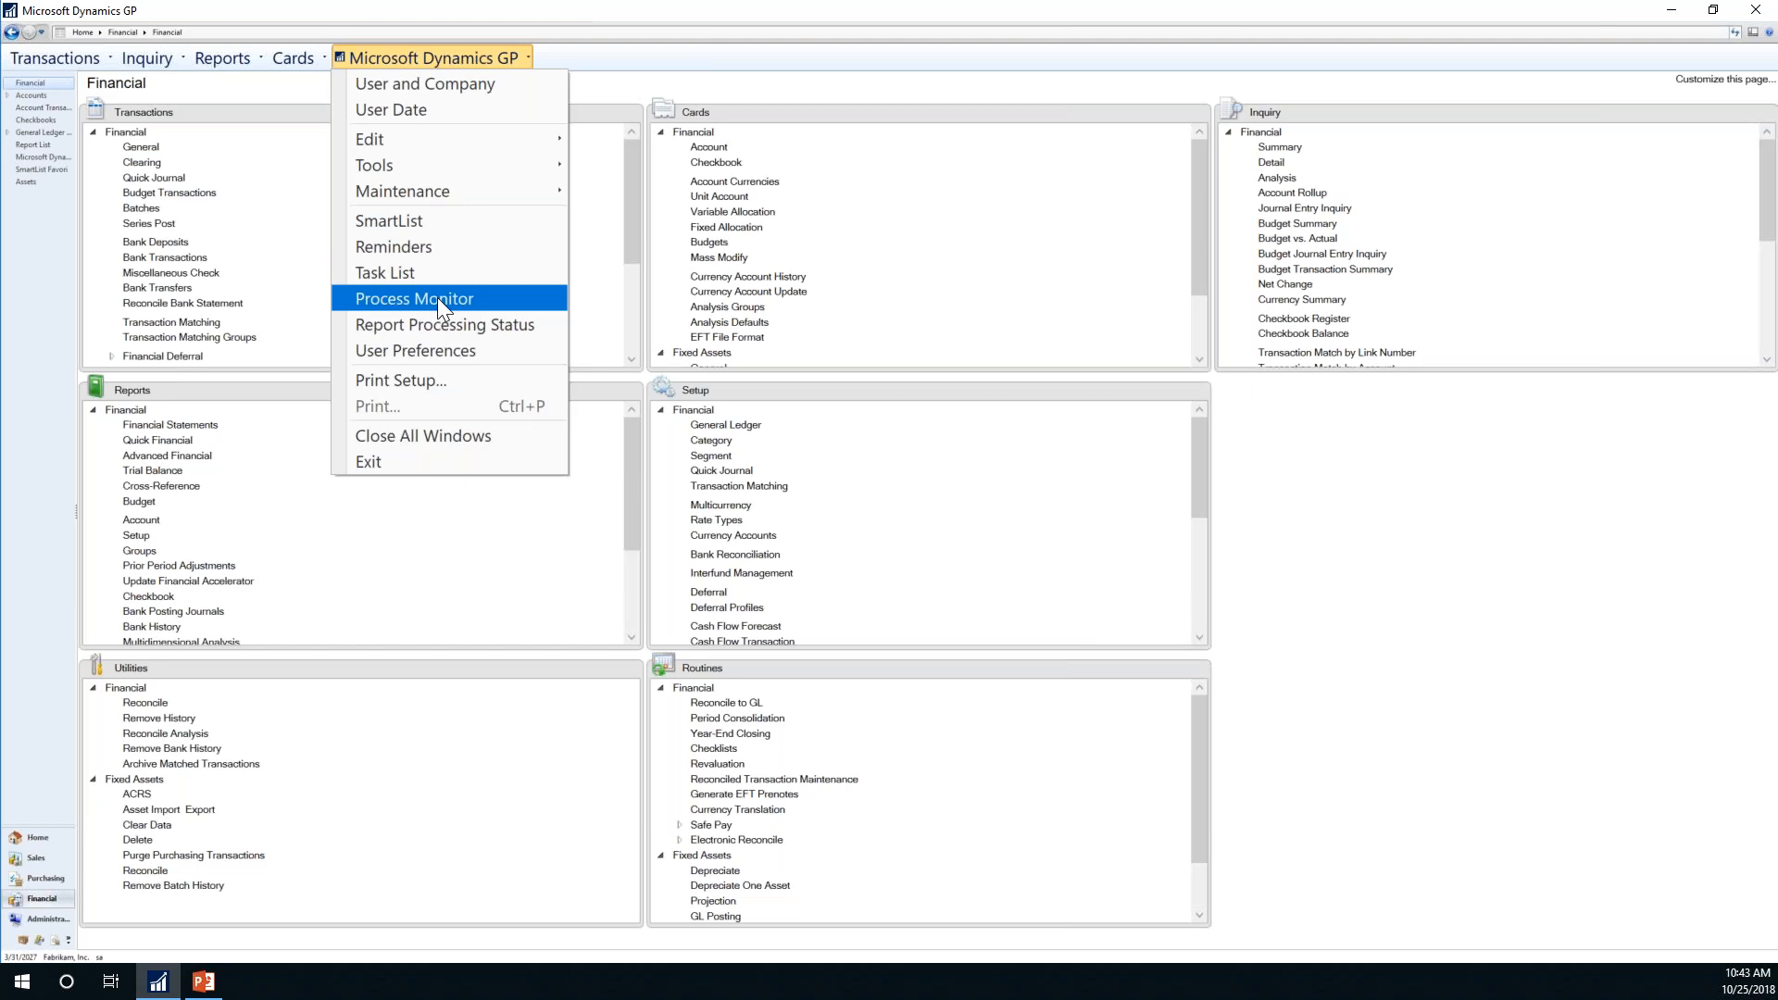
click(437, 297)
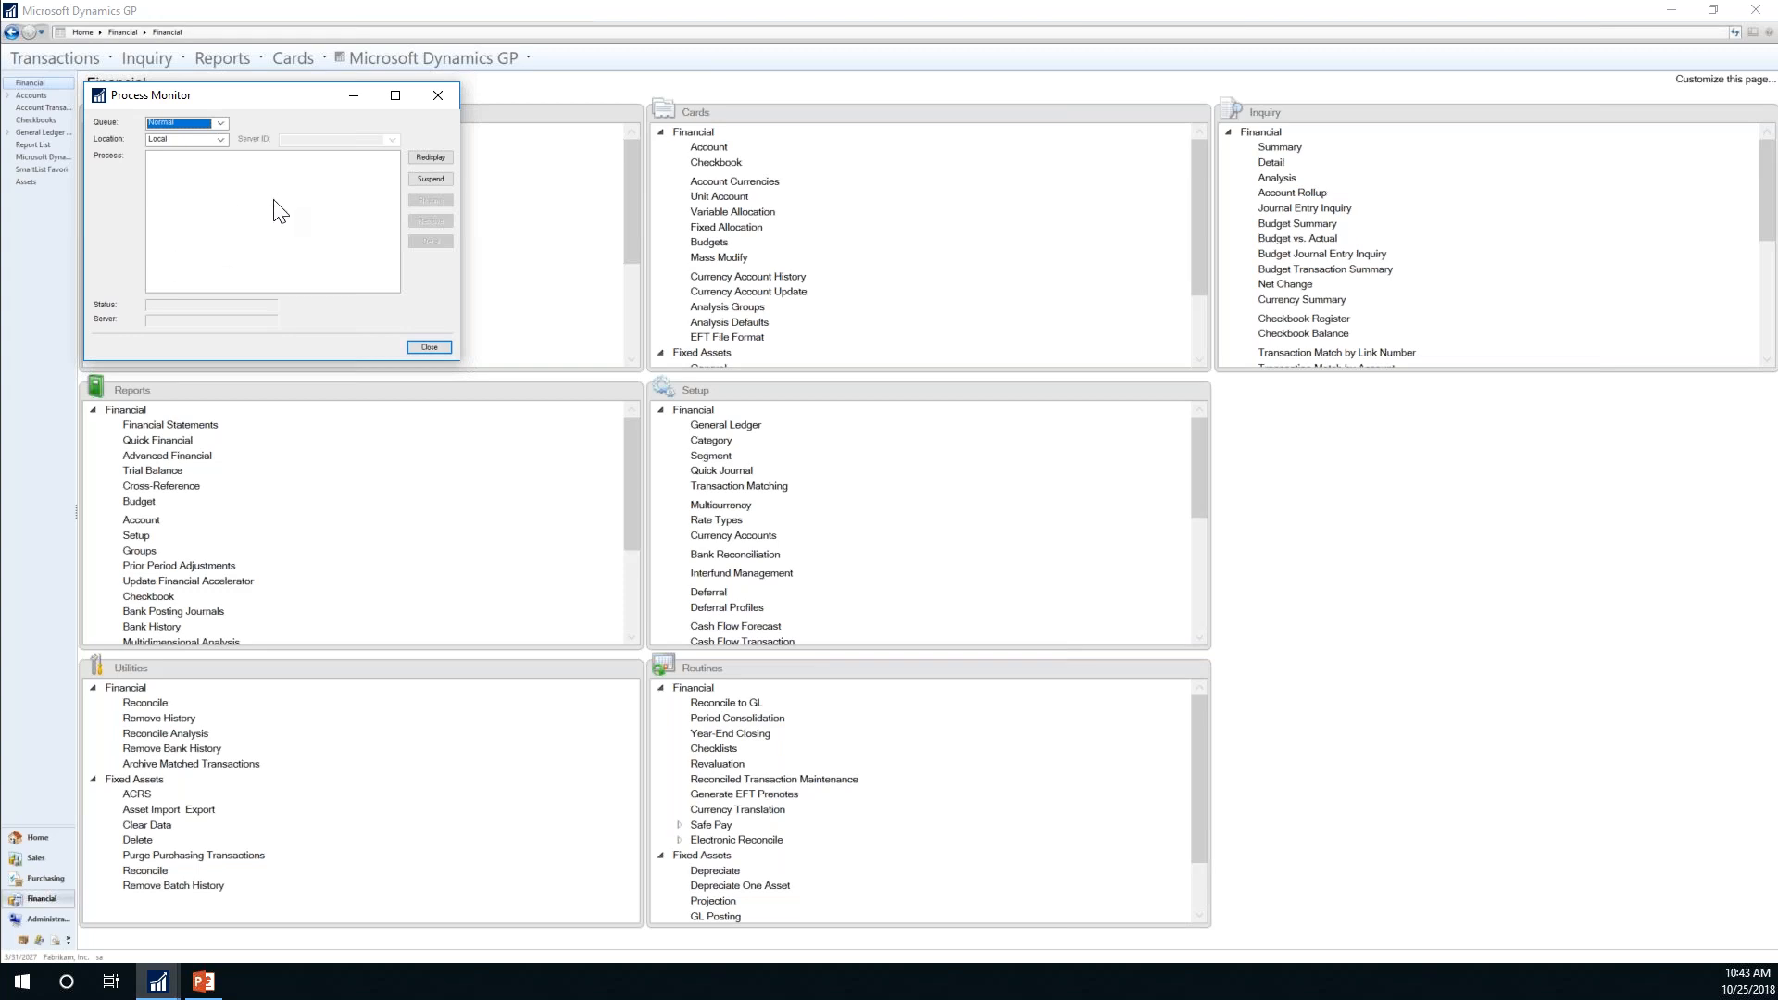
click(227, 213)
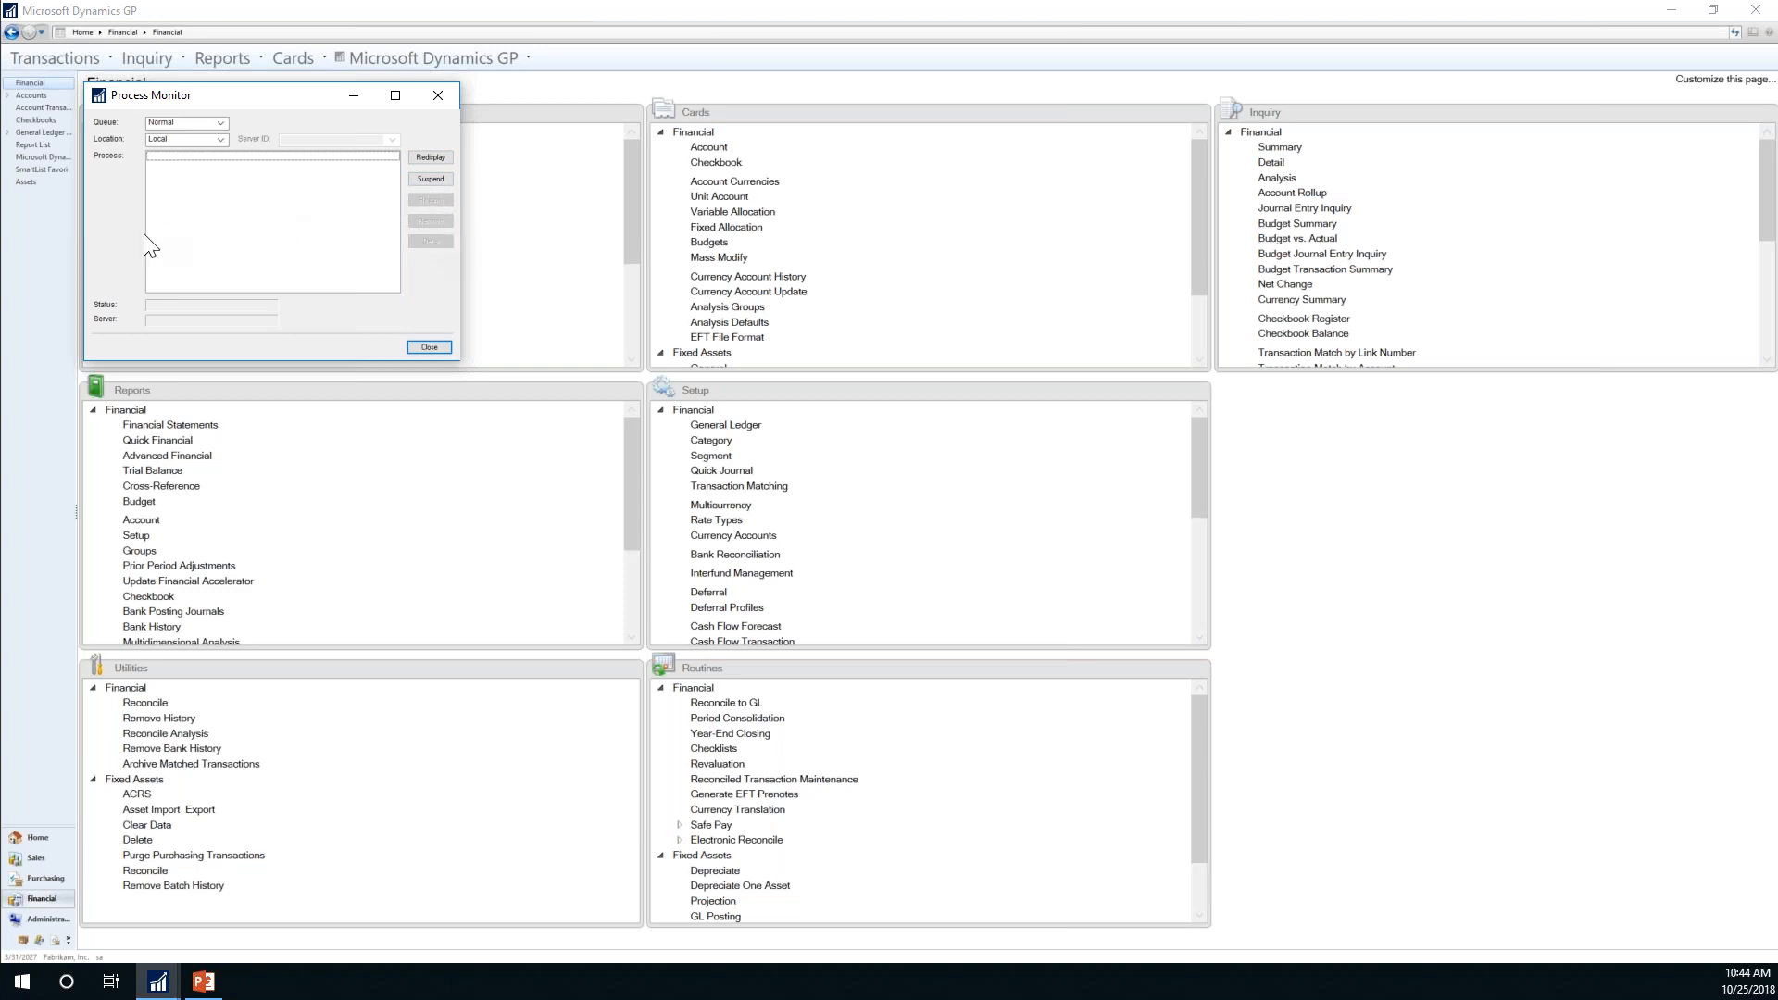
Step: Close the Process Monitor window to return to the Financial area page
click(426, 347)
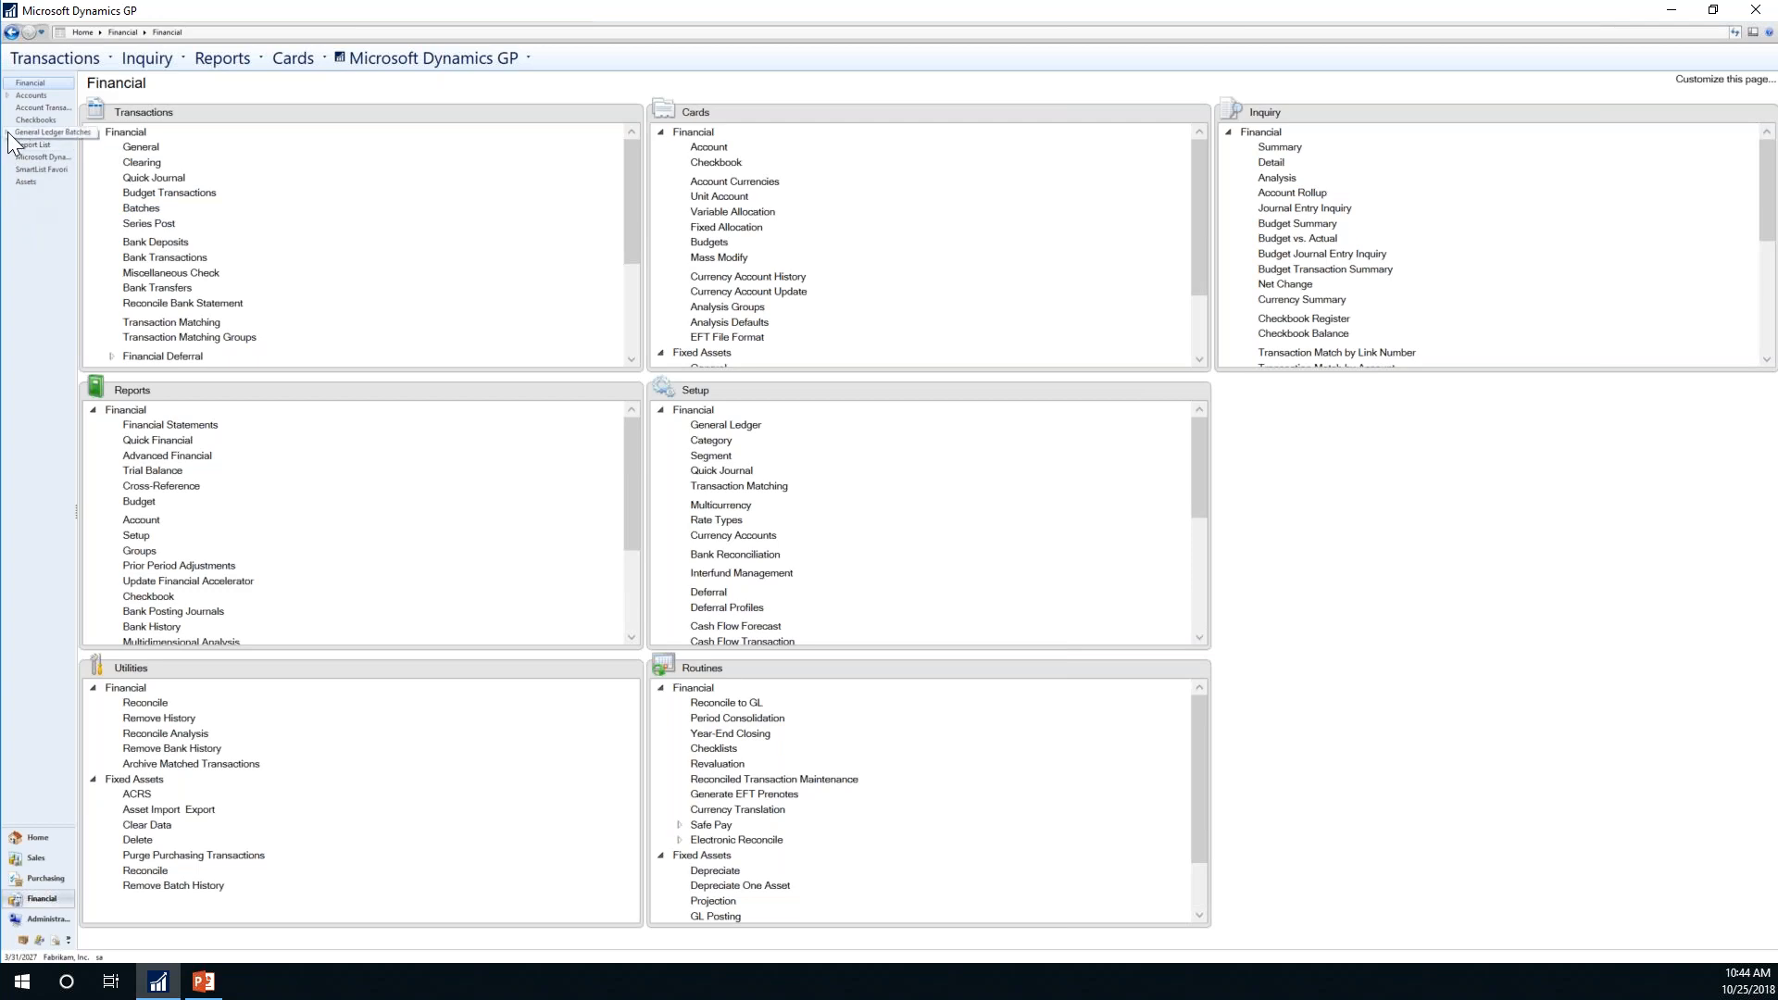
Step: Open the Financial SmartList Favorites list under Accounts and widen its Option column
click(8, 95)
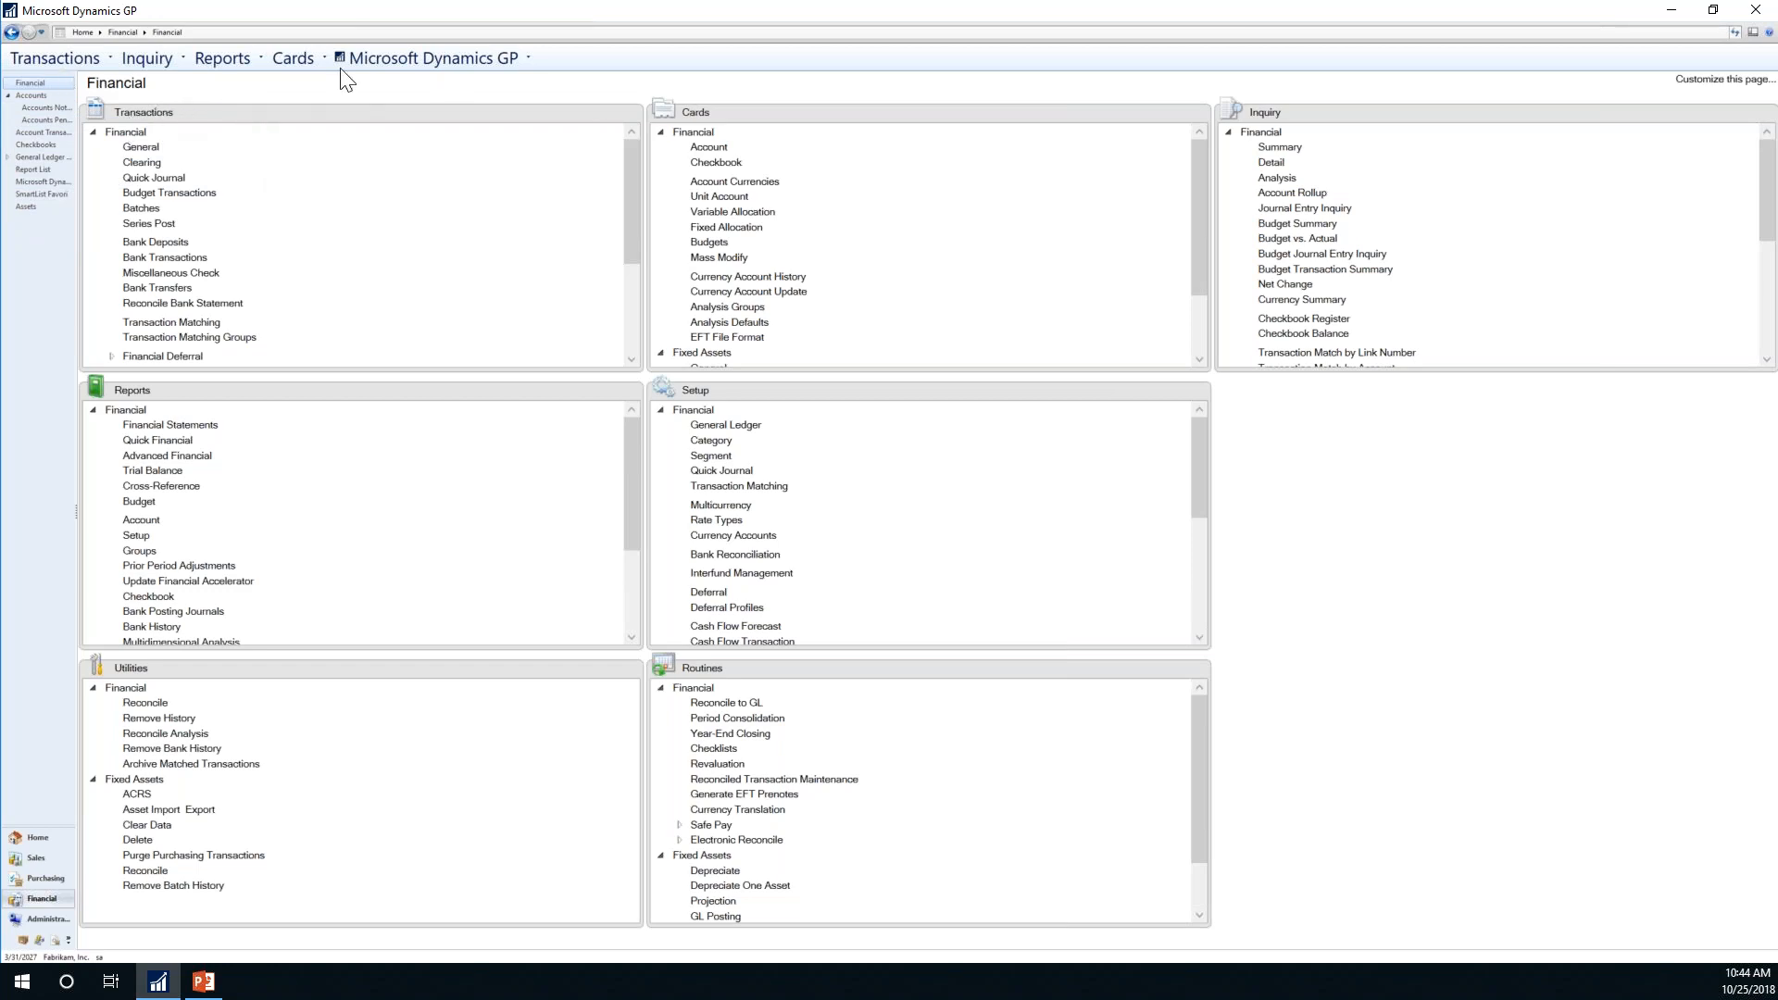
right_click(44, 198)
click(32, 199)
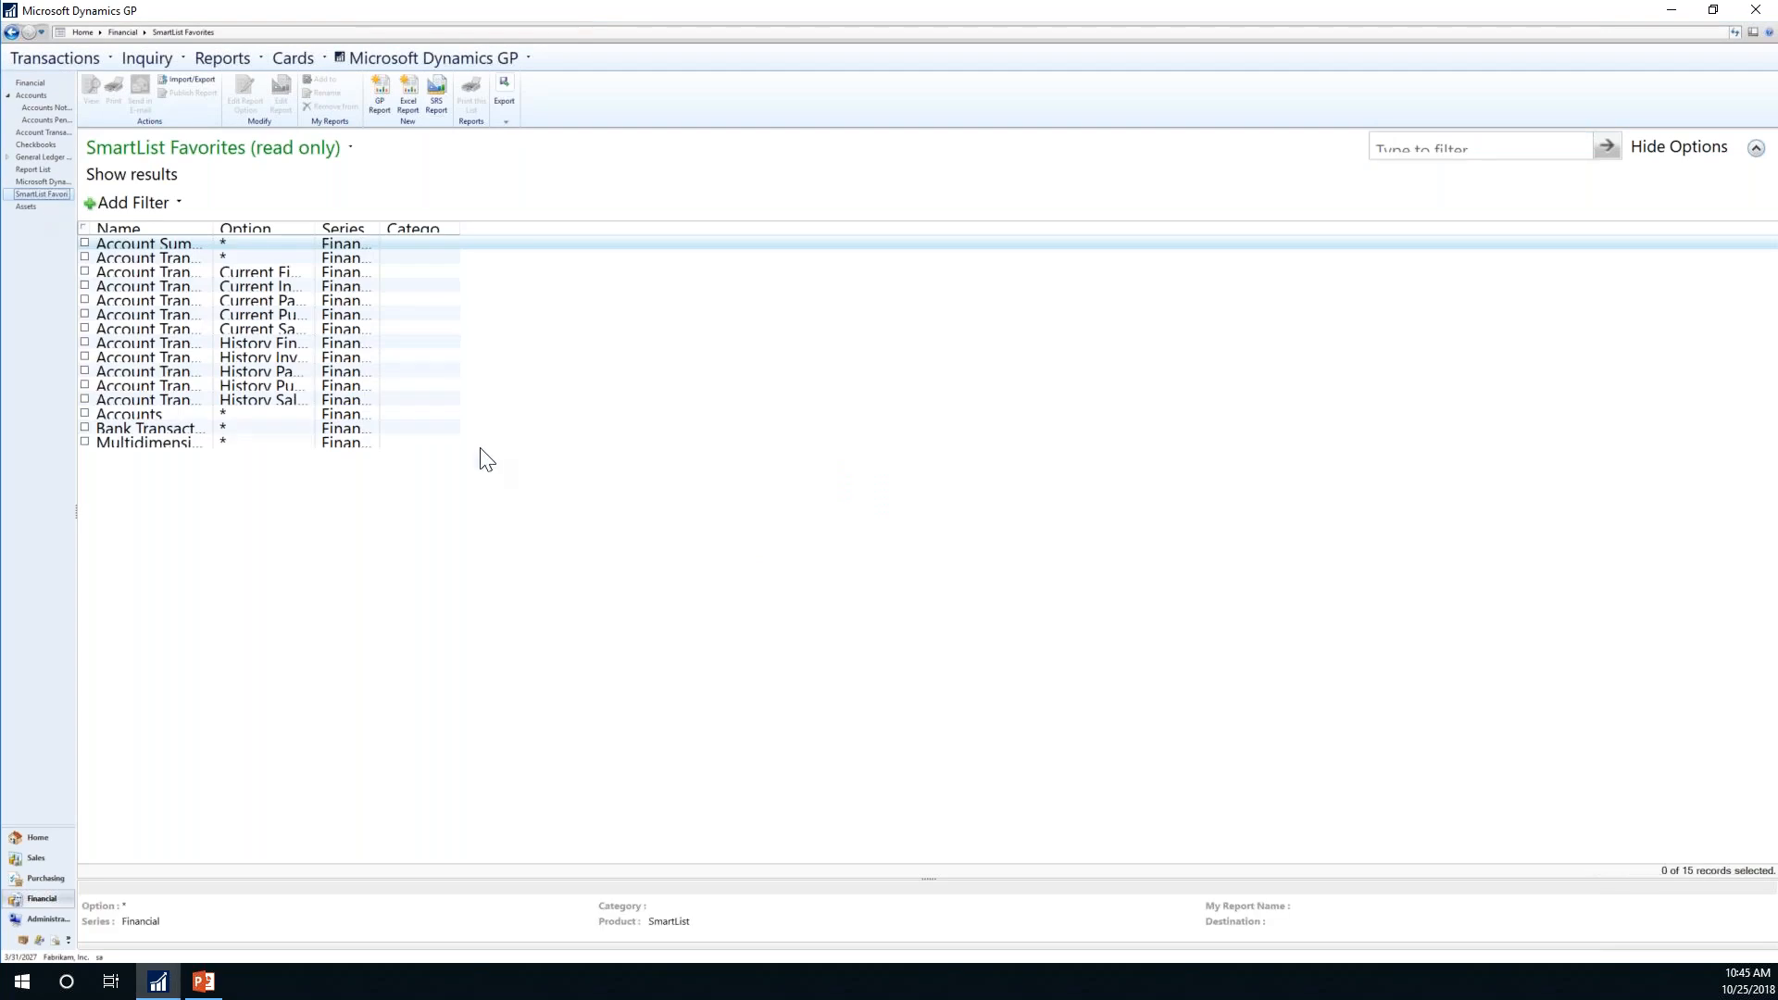
drag(316, 229, 513, 234)
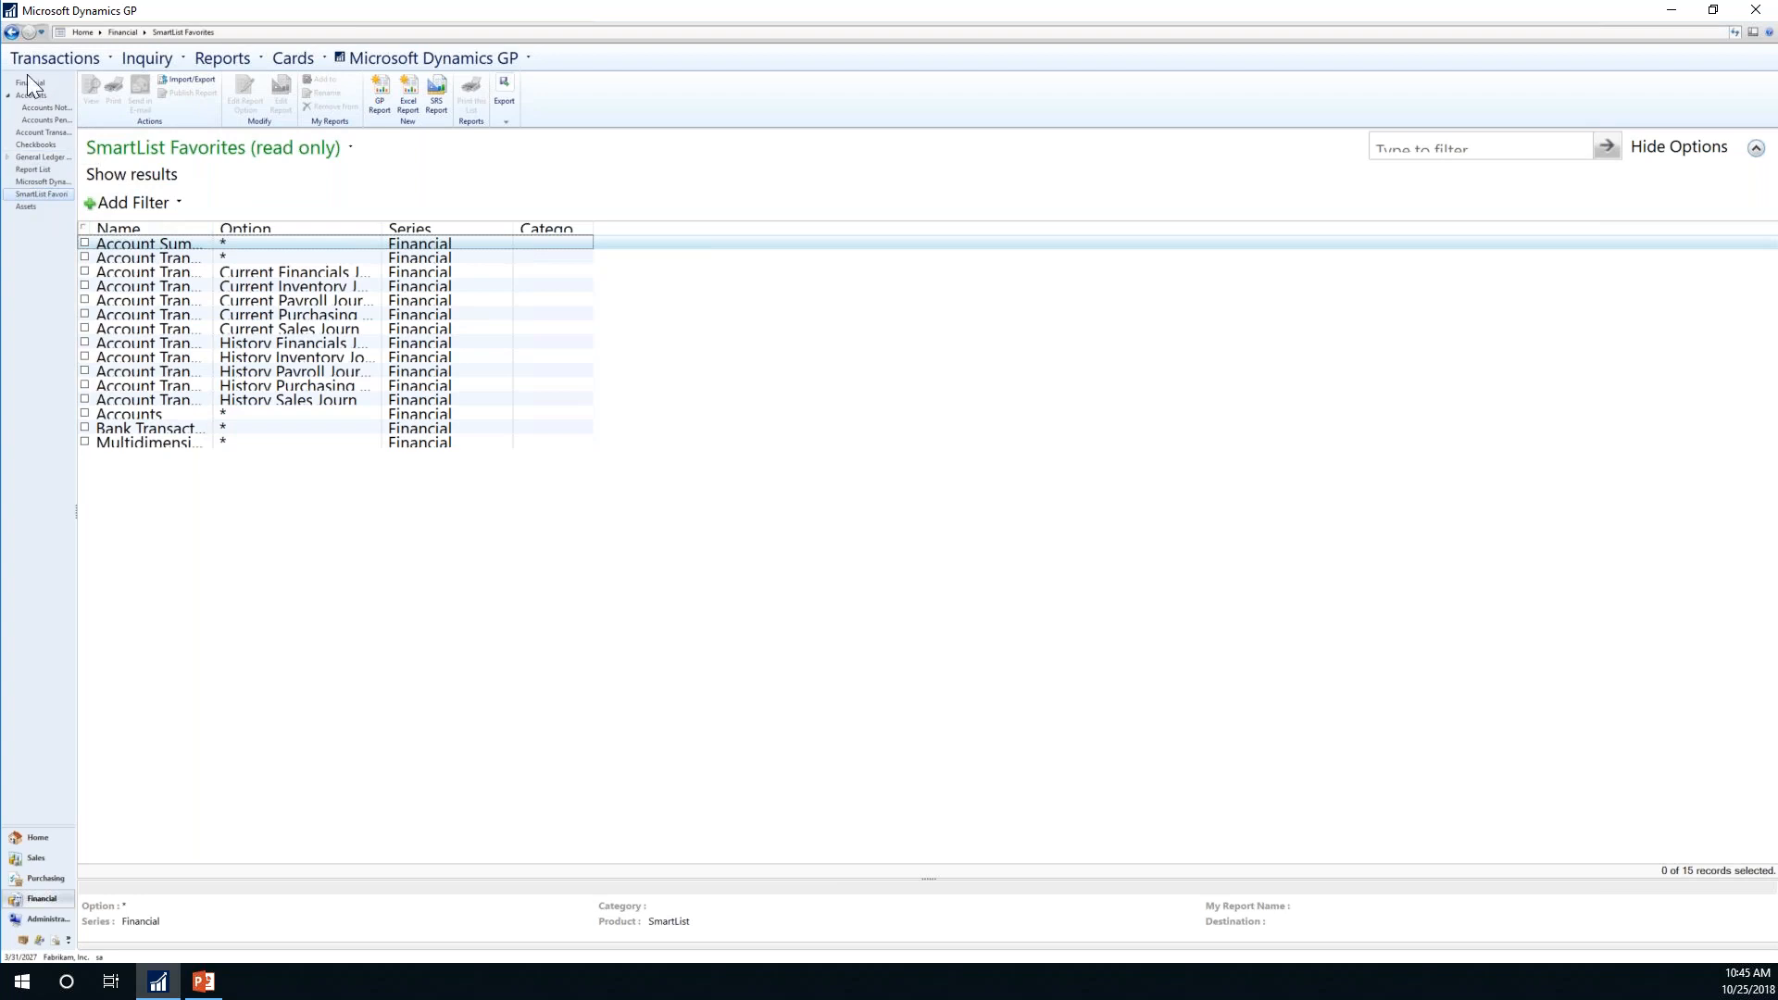
Step: Launch SmartList and show the Sales Transactions Open Invoices* favorite with 96 unposted transactions
click(369, 62)
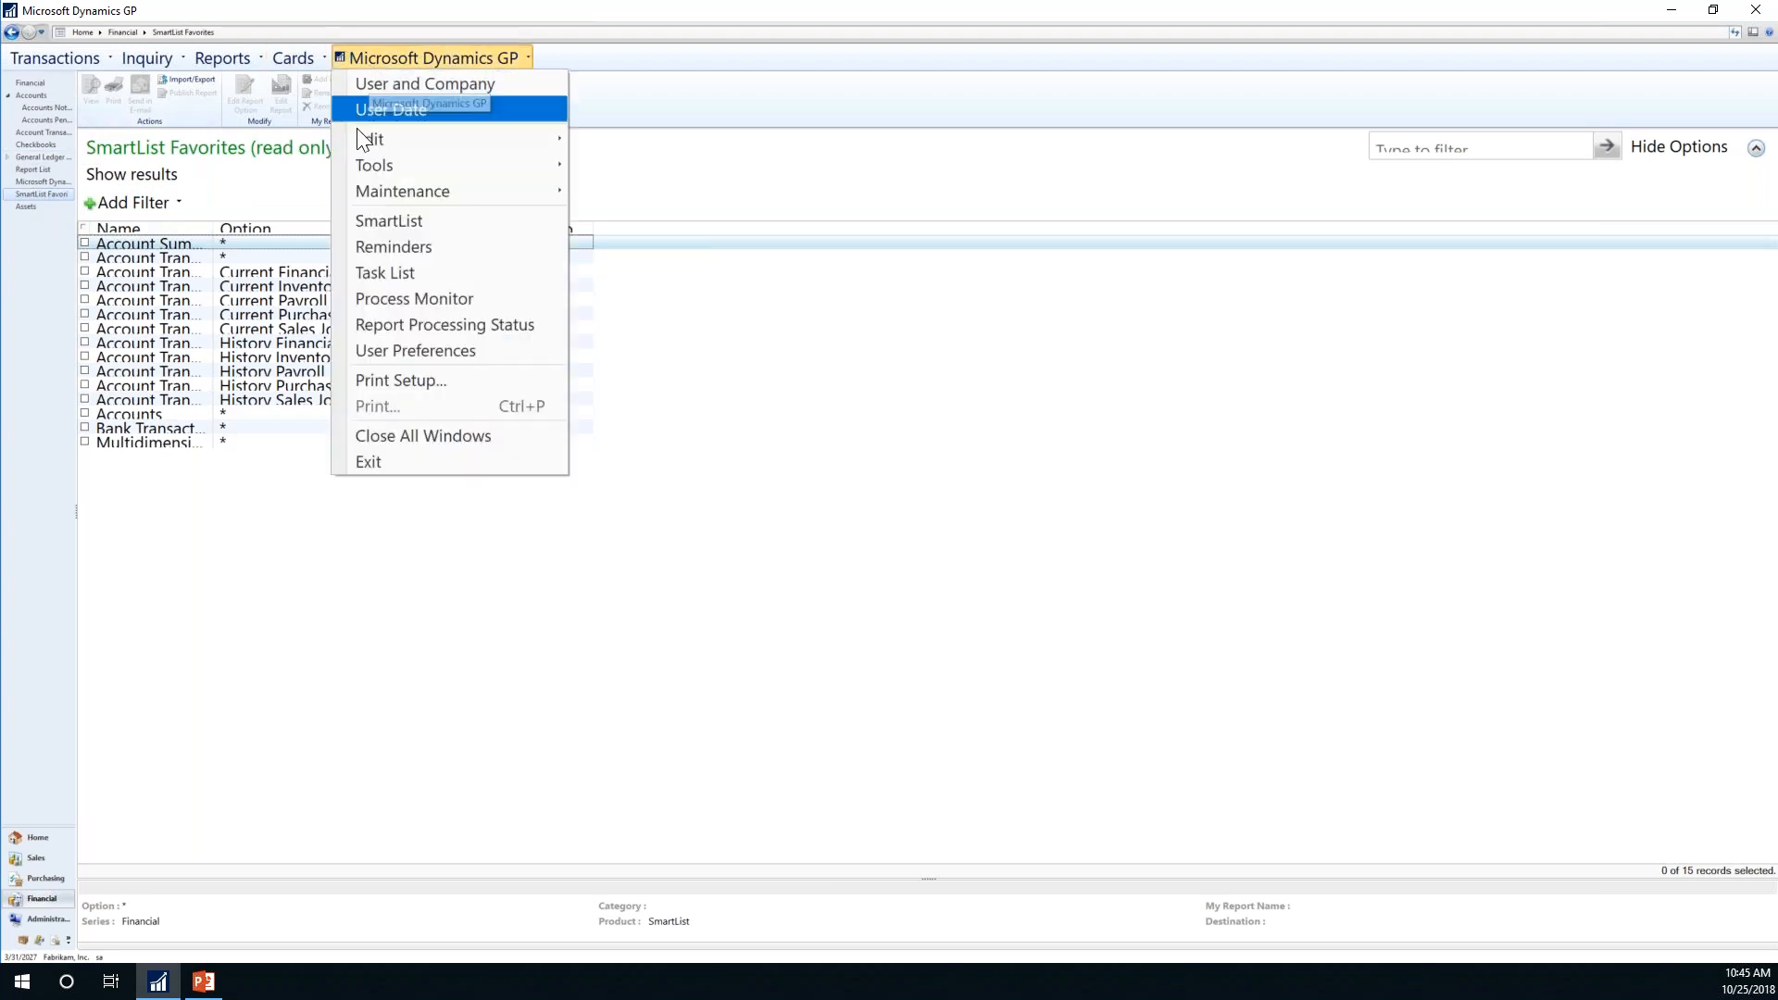
click(365, 220)
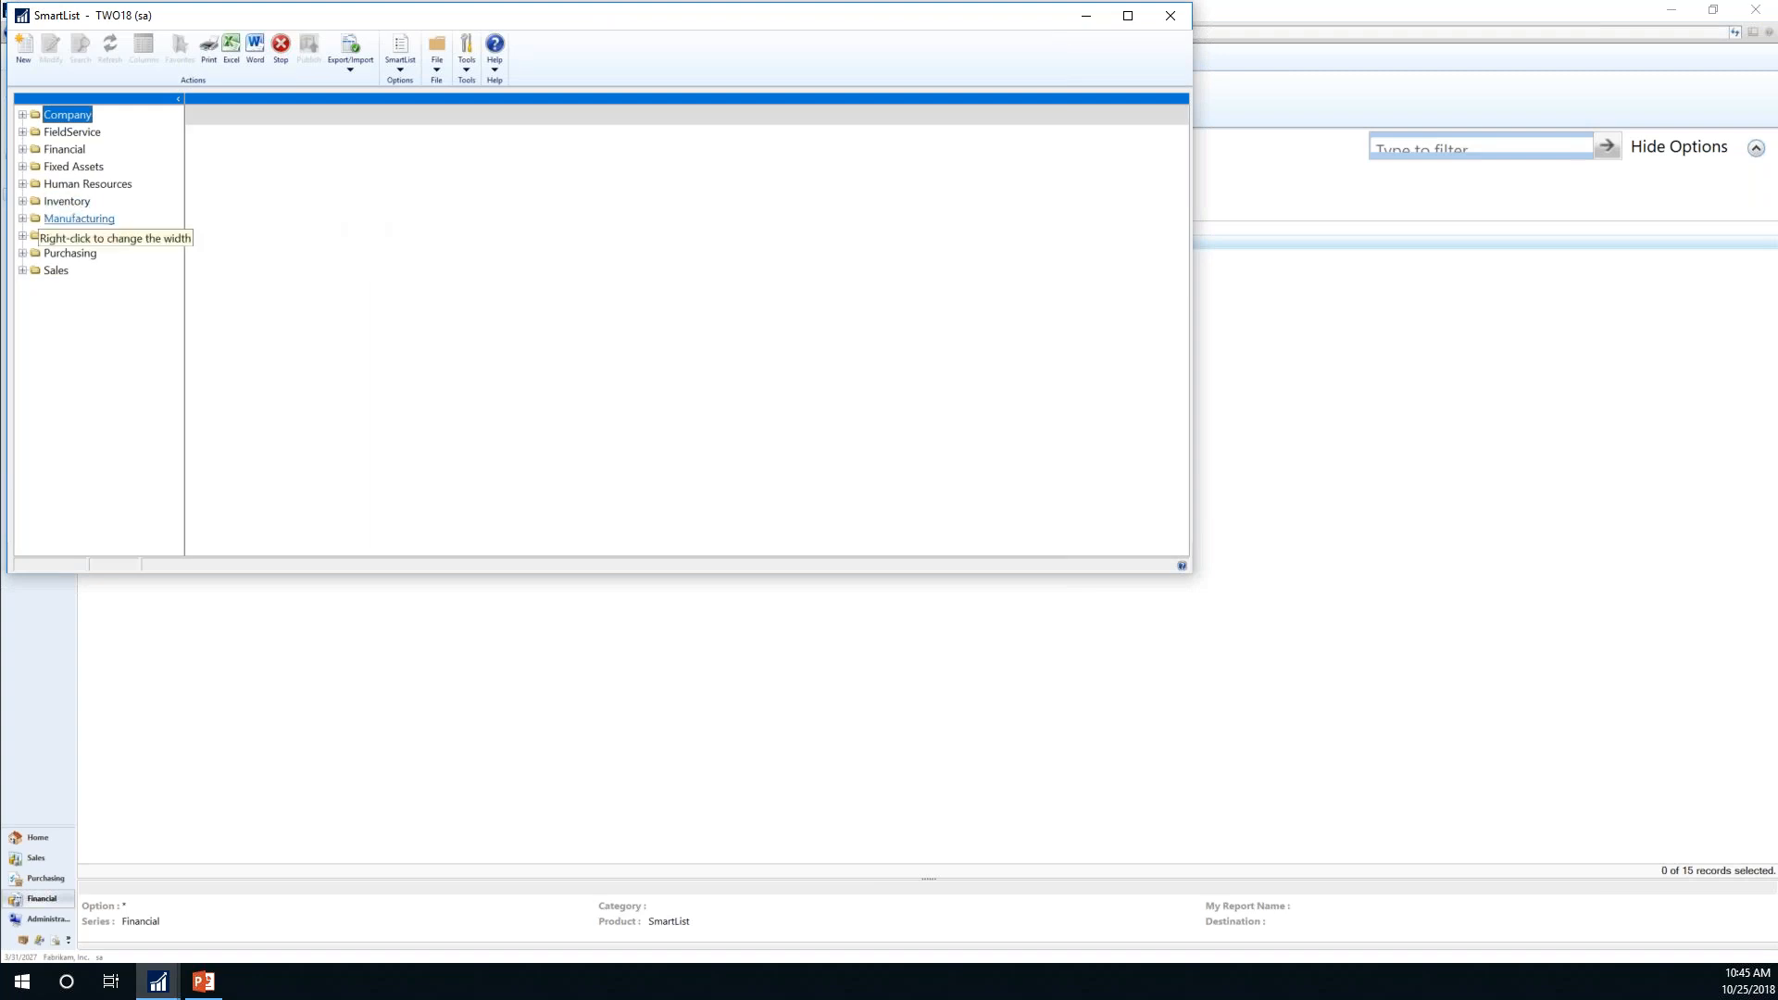
click(22, 271)
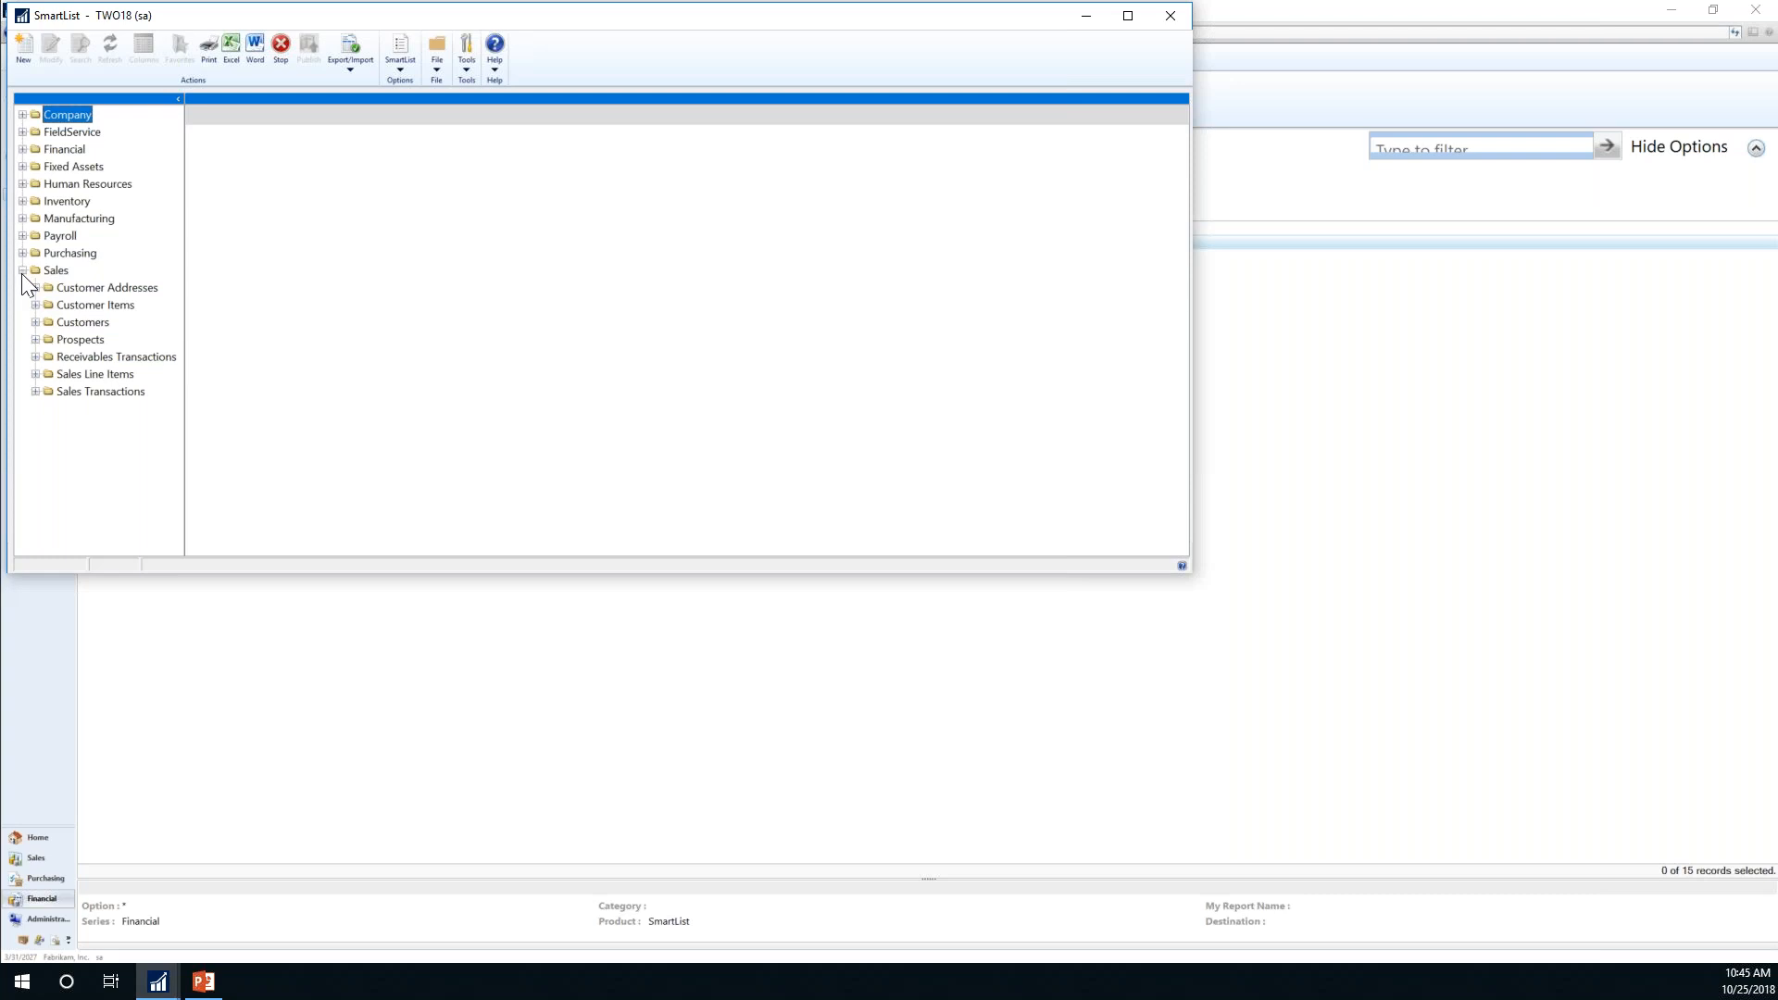
click(36, 392)
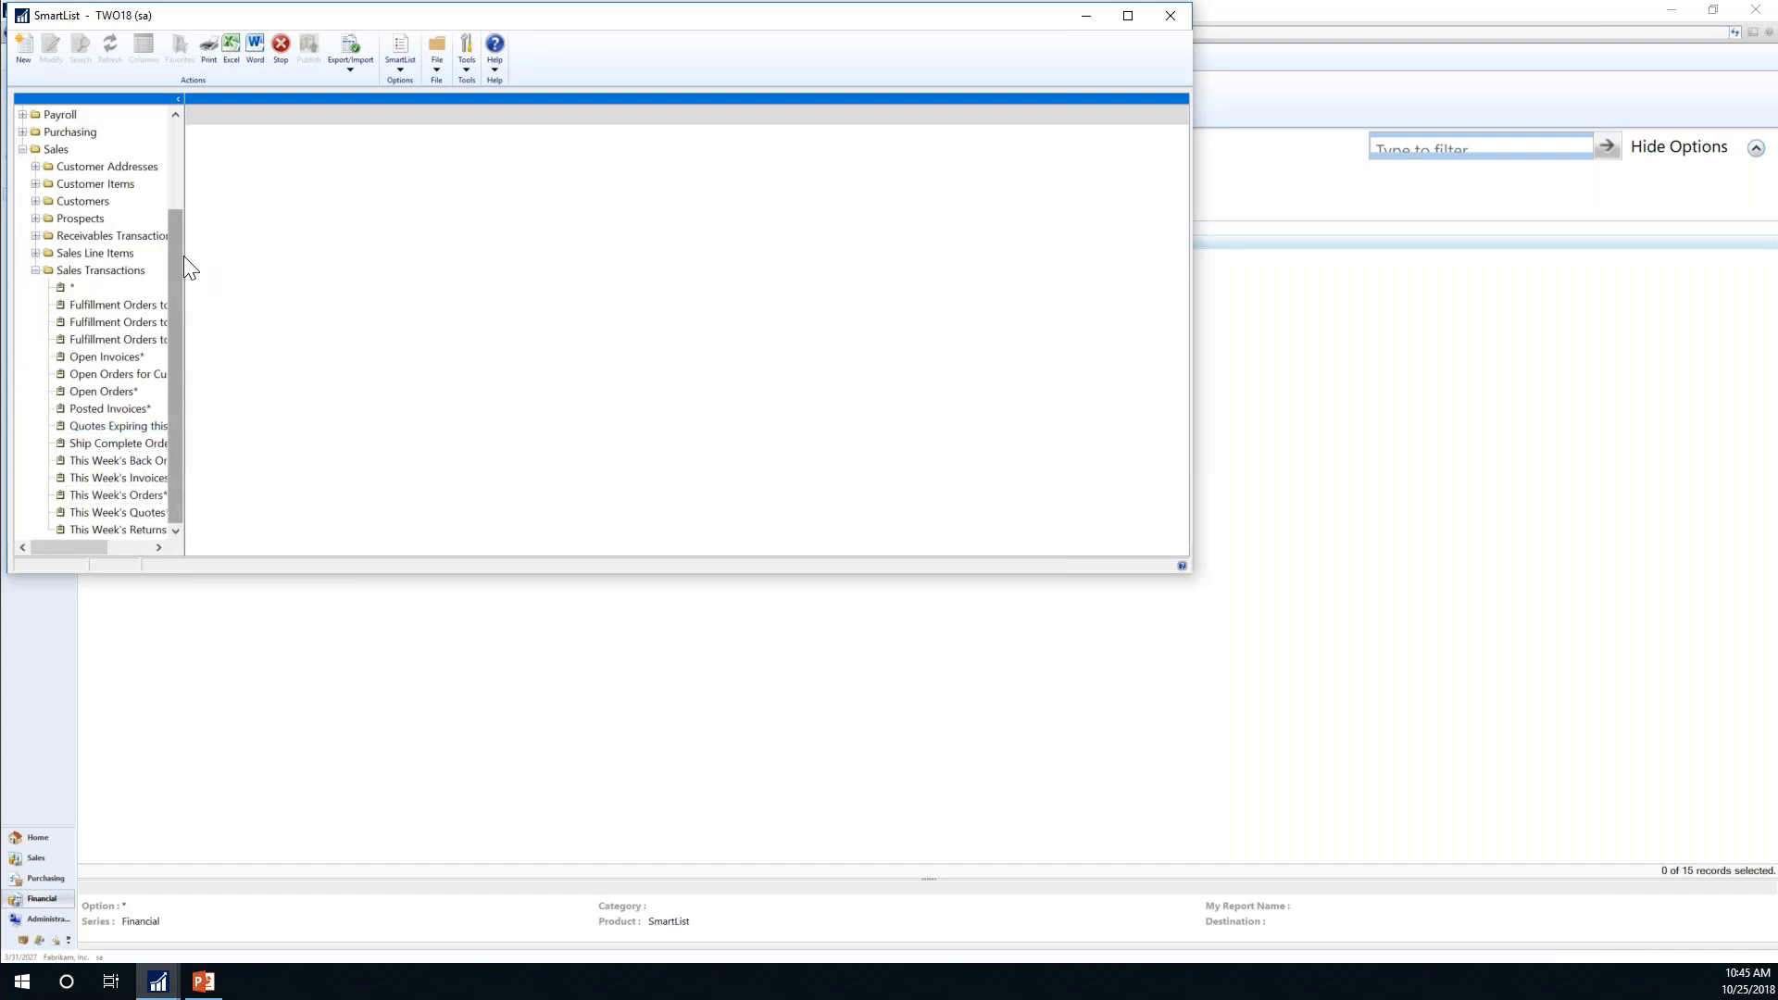
drag(65, 547, 85, 548)
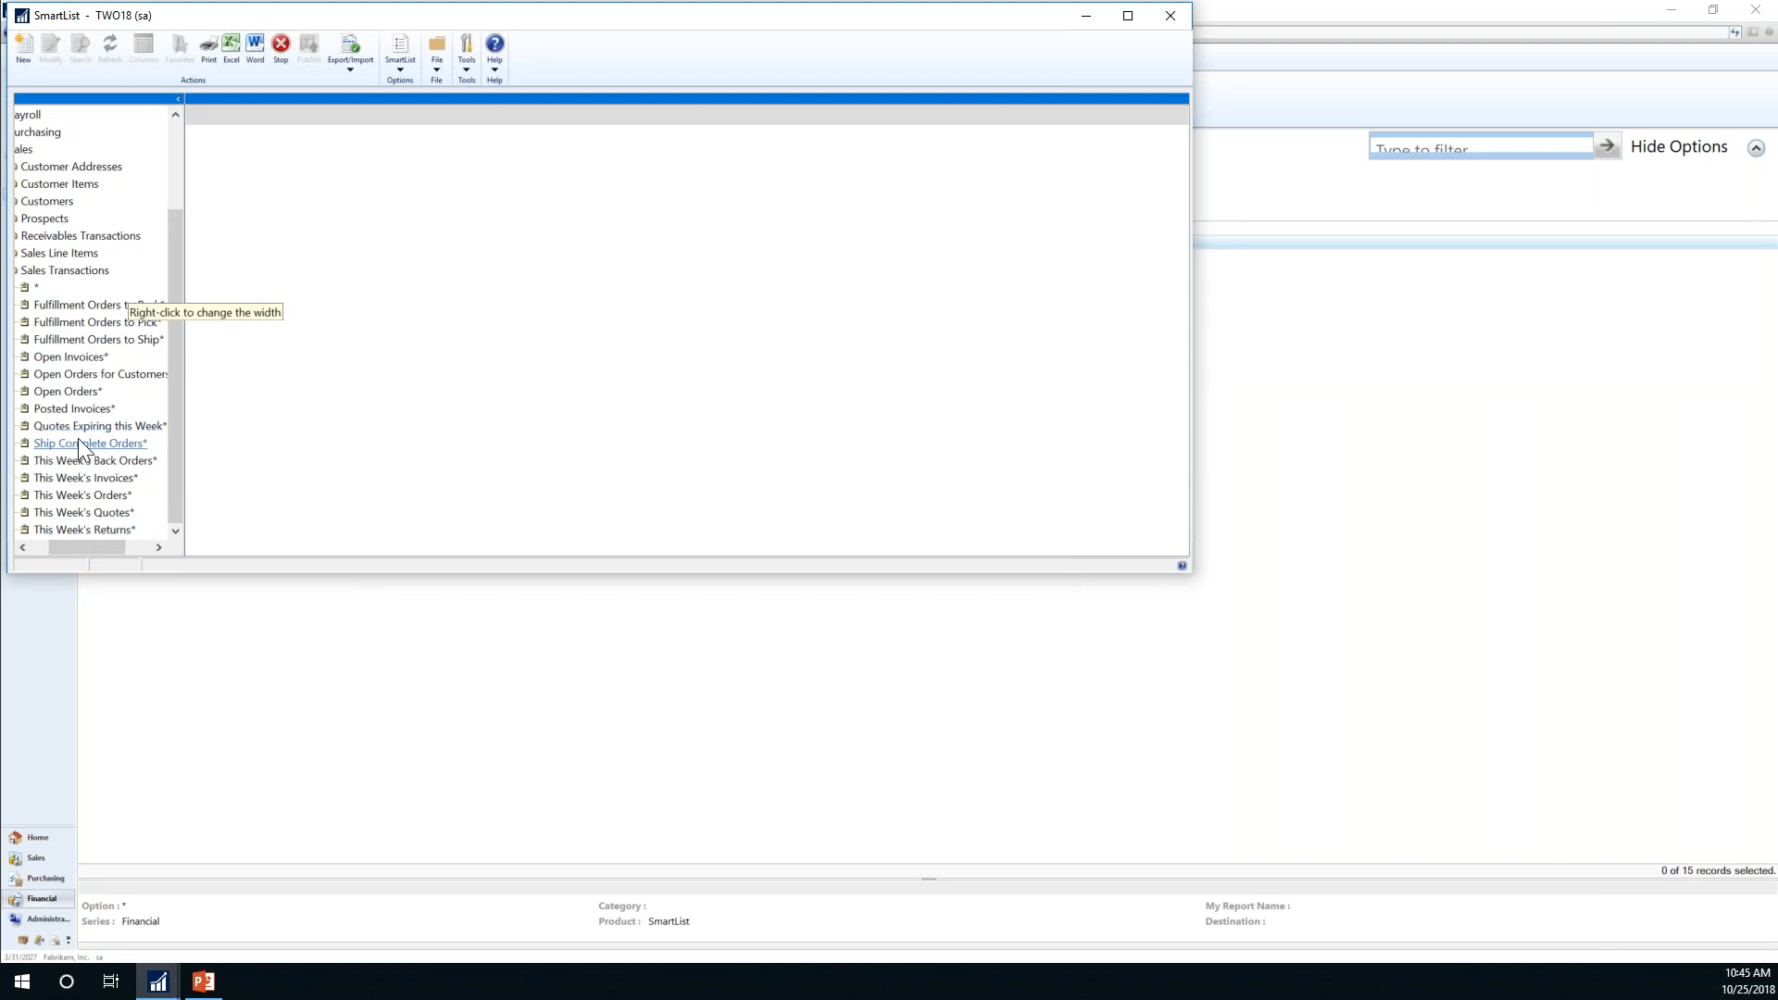
click(52, 359)
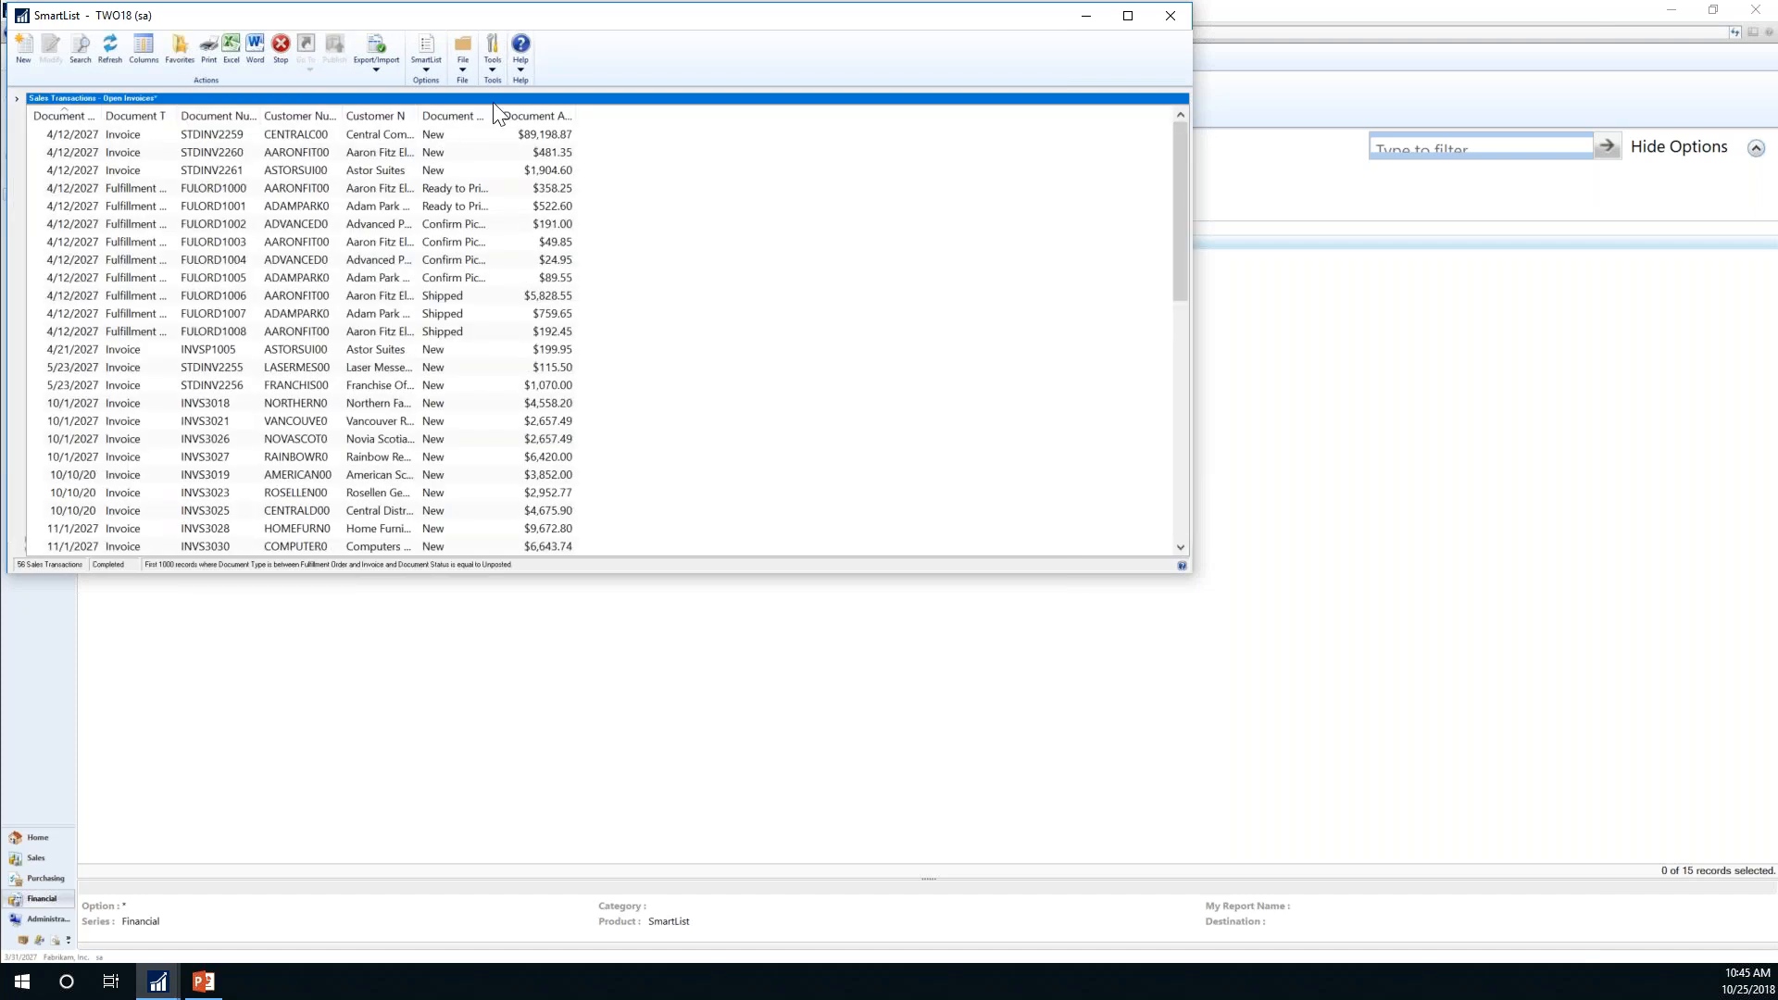
Step: Add a Due Date column to the Open Invoices results, then recheck the column settings unchanged
click(146, 47)
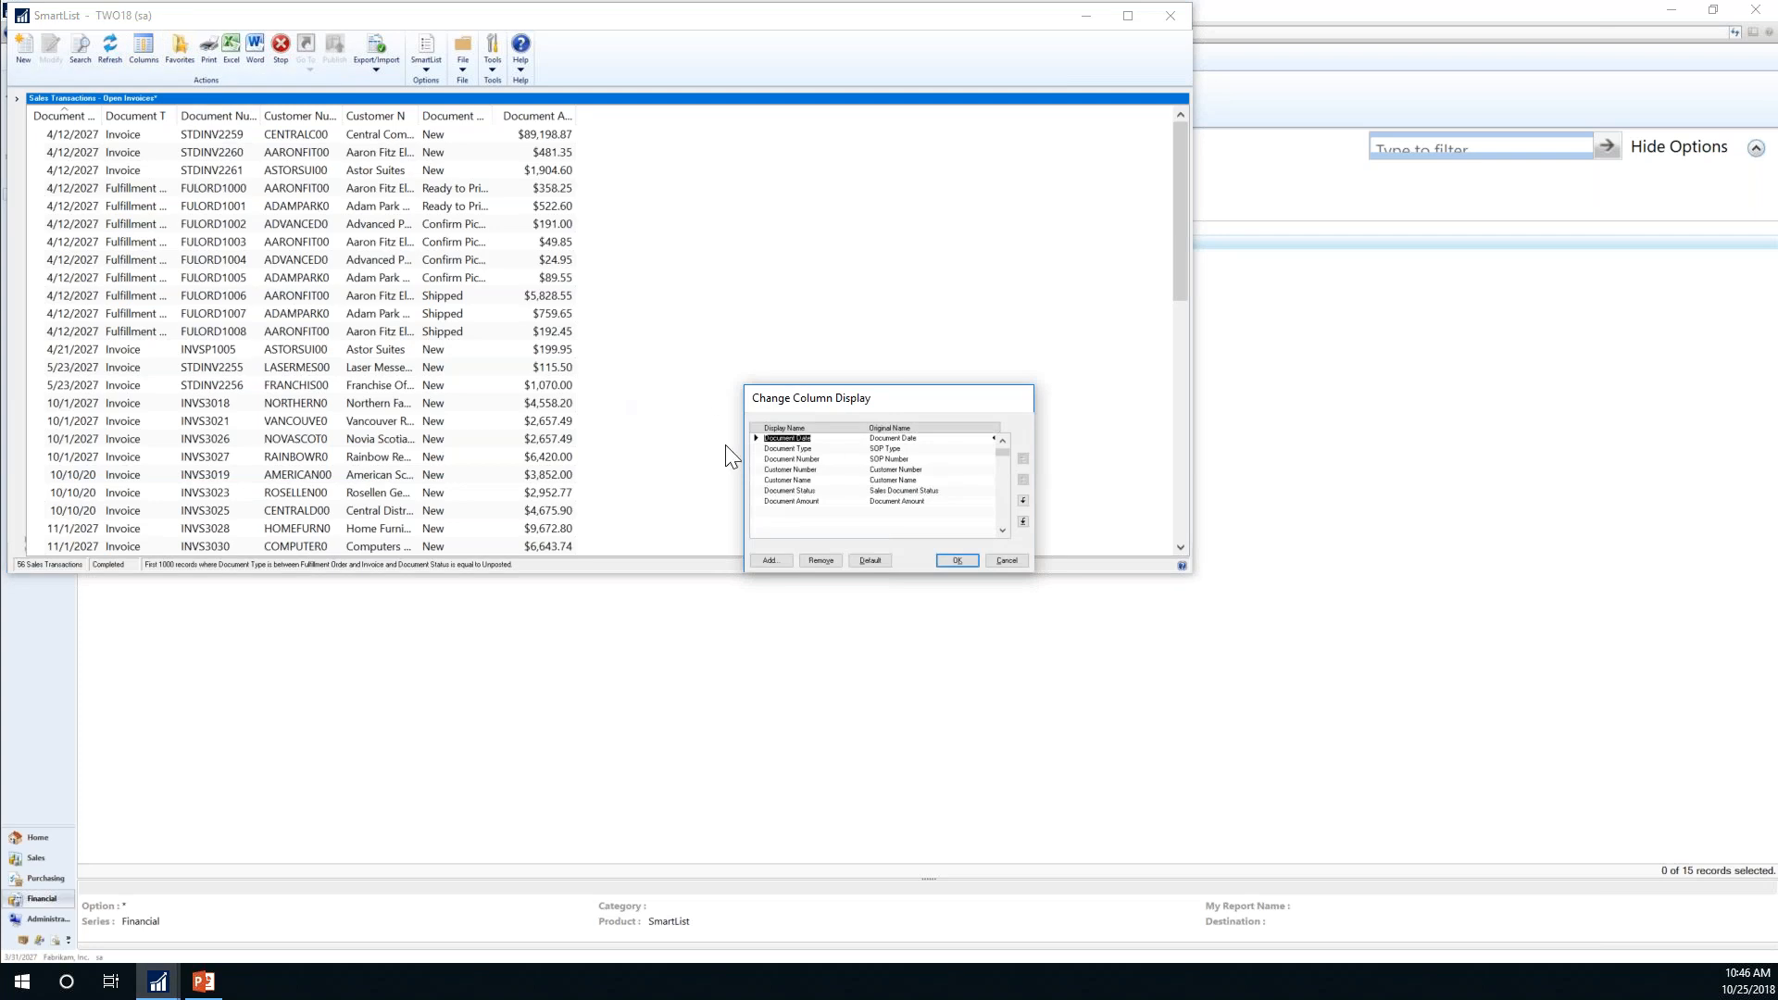
click(774, 559)
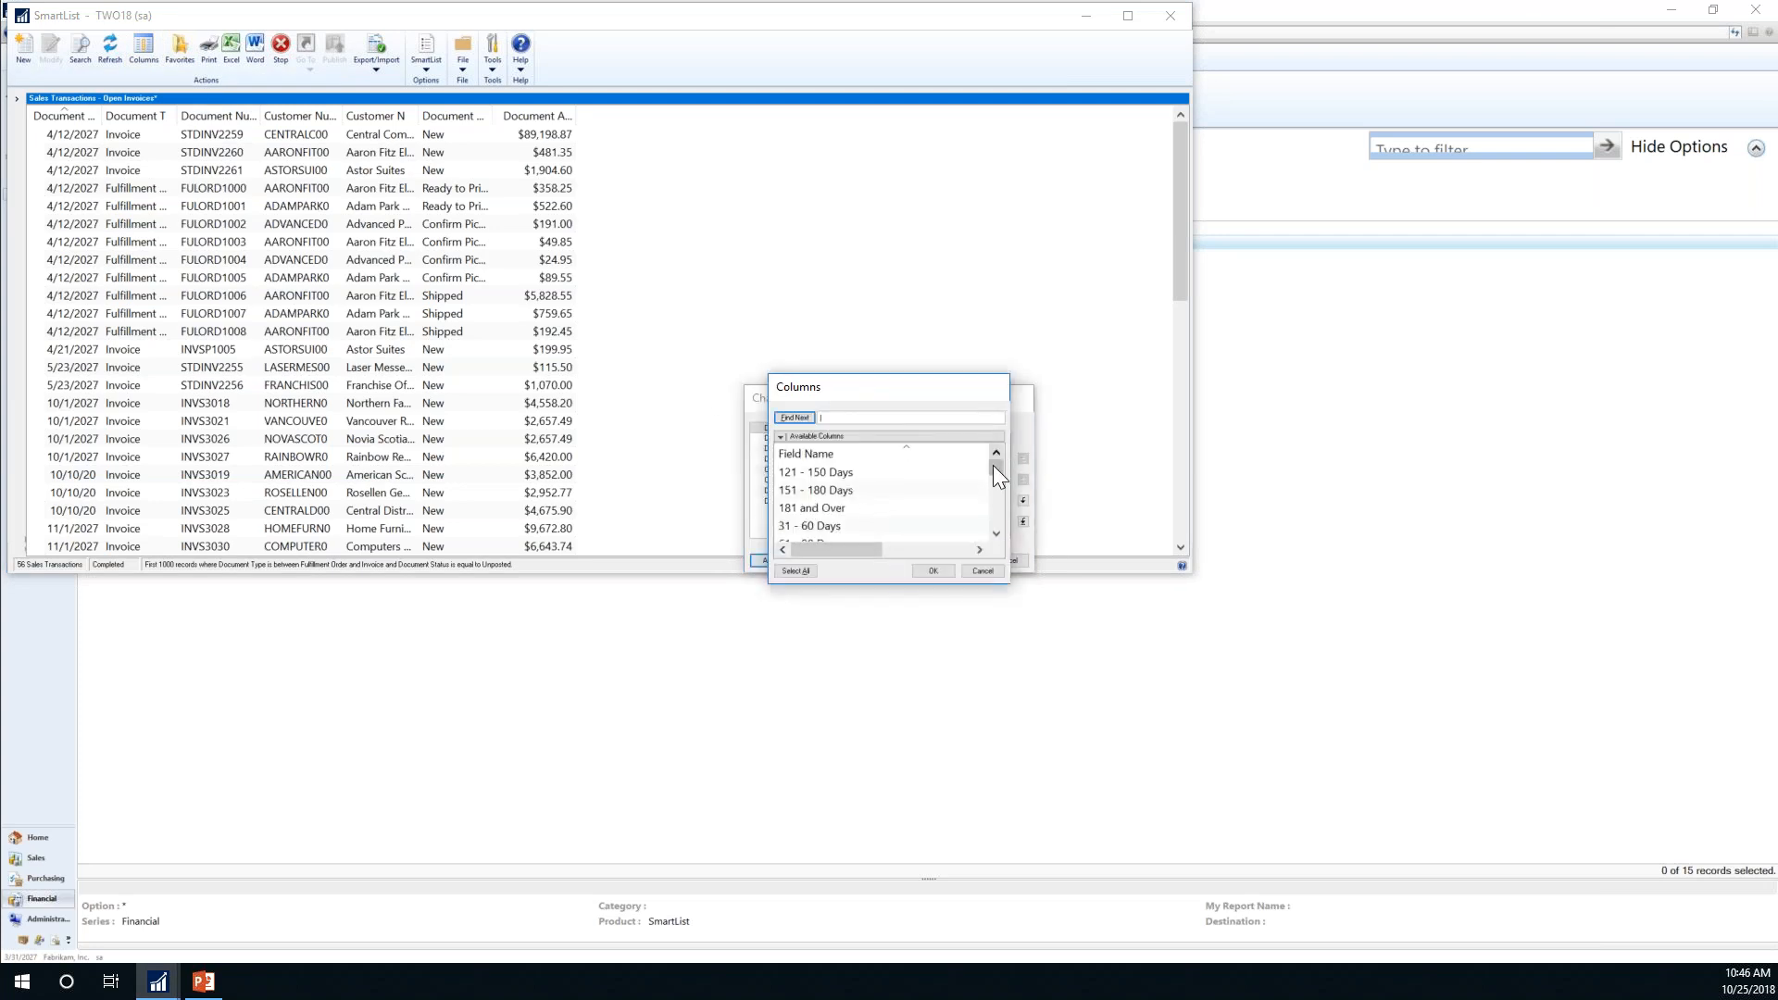
drag(993, 465, 995, 504)
click(995, 503)
click(995, 504)
click(995, 504)
click(995, 504)
click(995, 504)
click(995, 504)
click(995, 504)
click(995, 504)
click(996, 517)
click(997, 516)
click(804, 508)
click(934, 570)
click(957, 561)
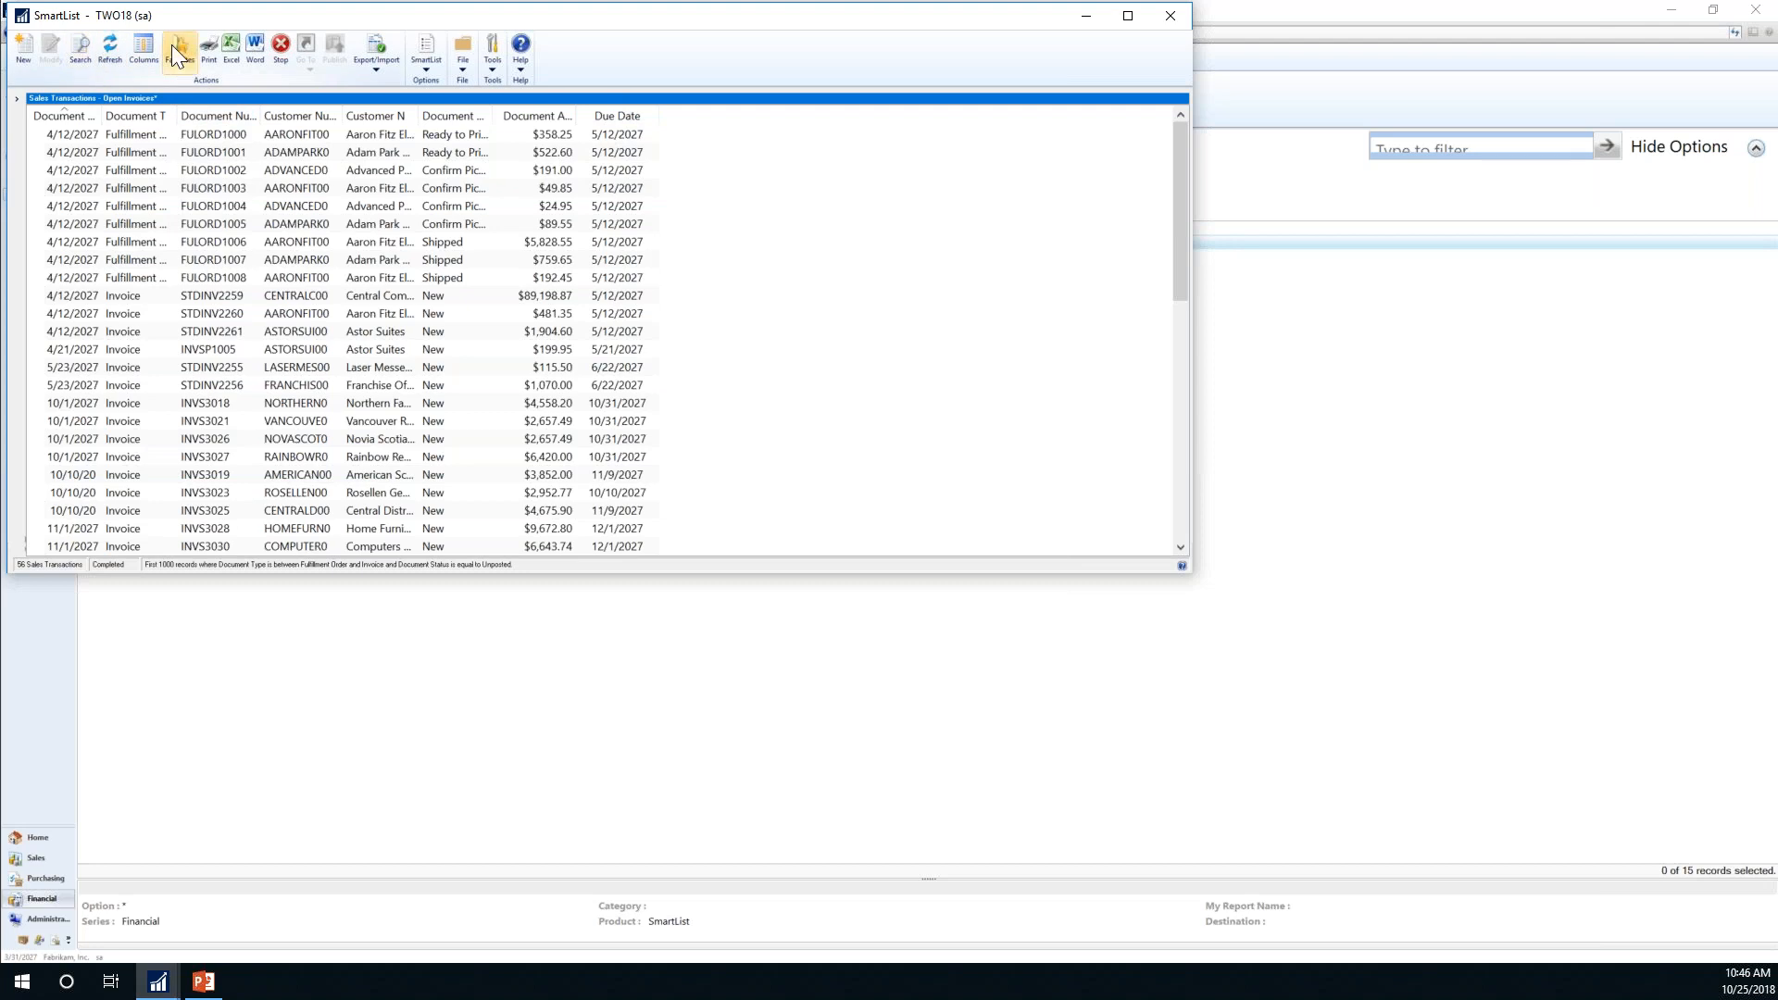
click(142, 52)
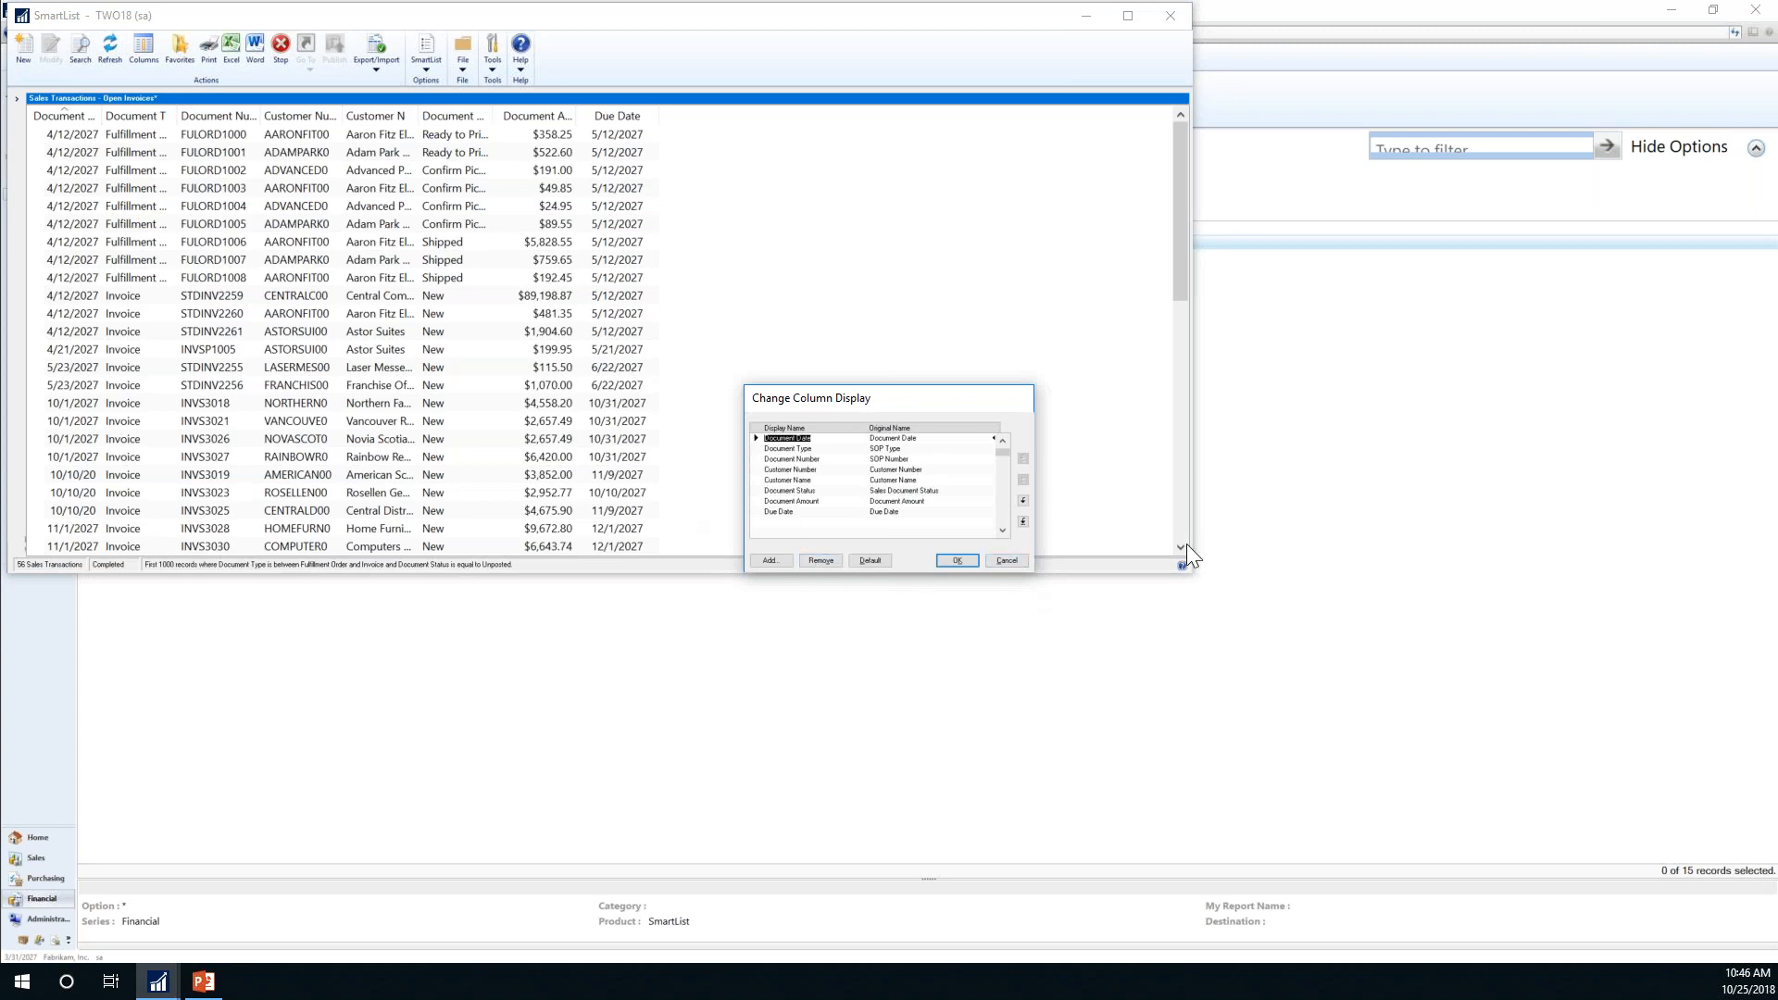
click(1008, 562)
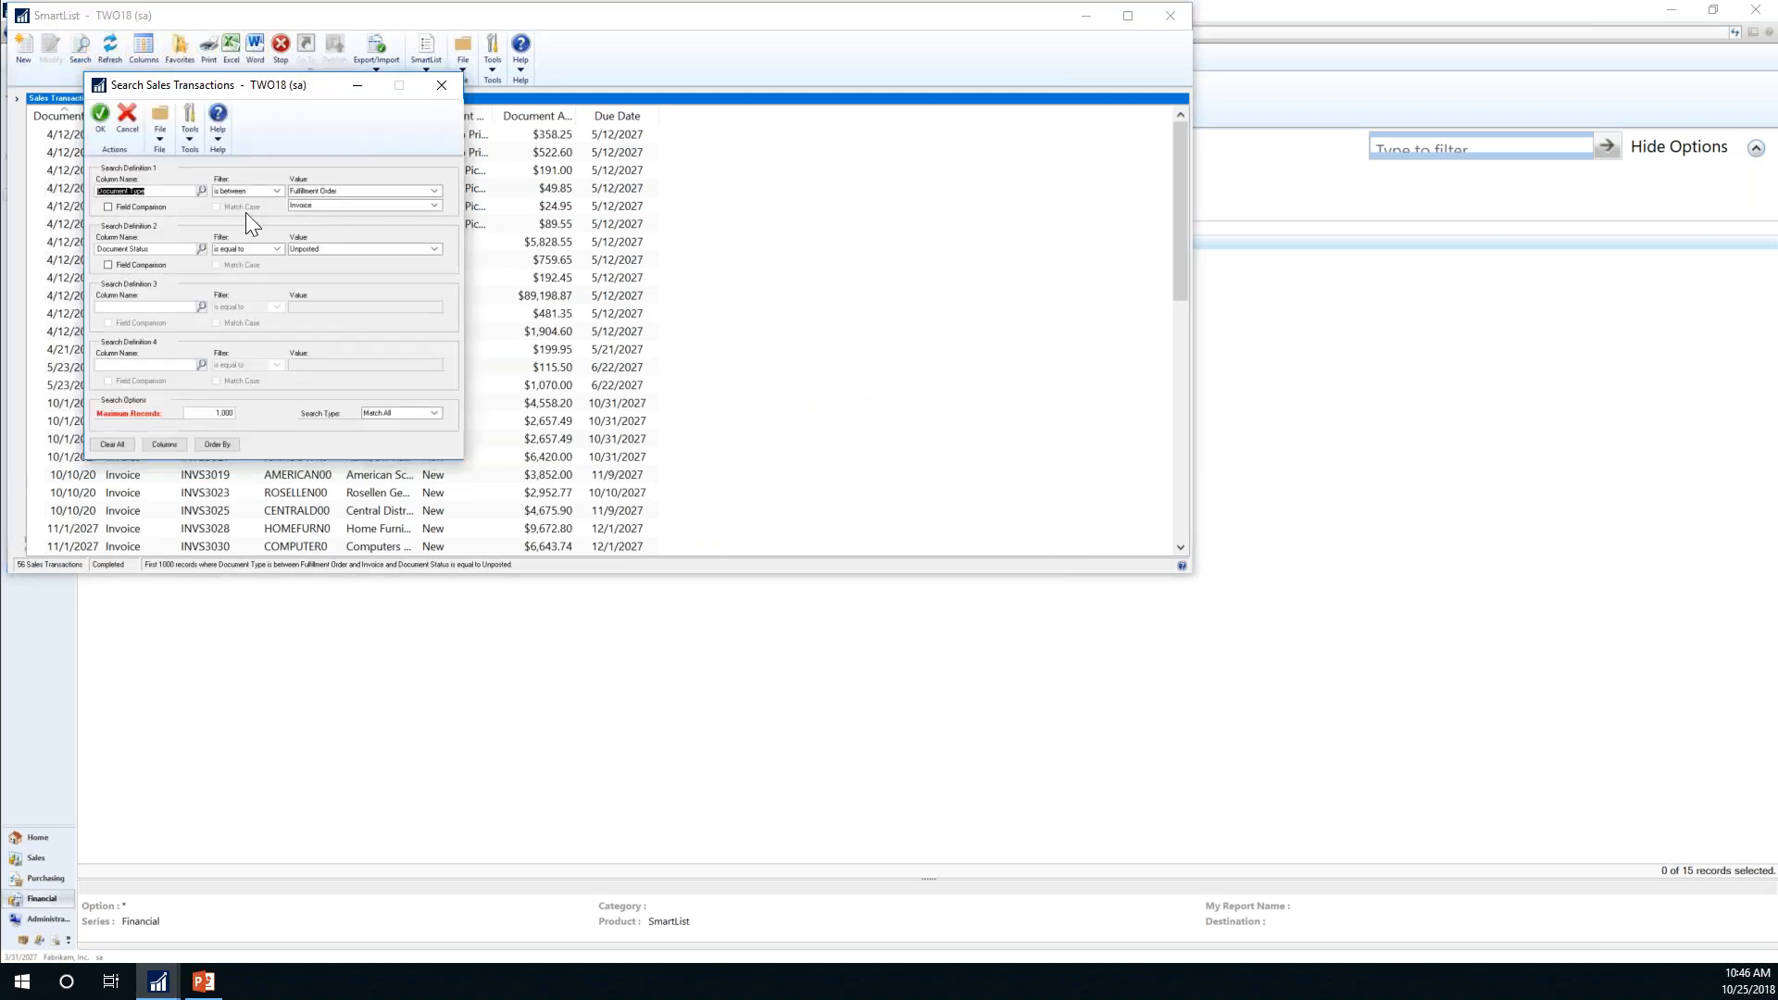
Step: Add a third search condition, Due Date is less than End of Week, and run it
click(200, 308)
click(997, 513)
click(997, 513)
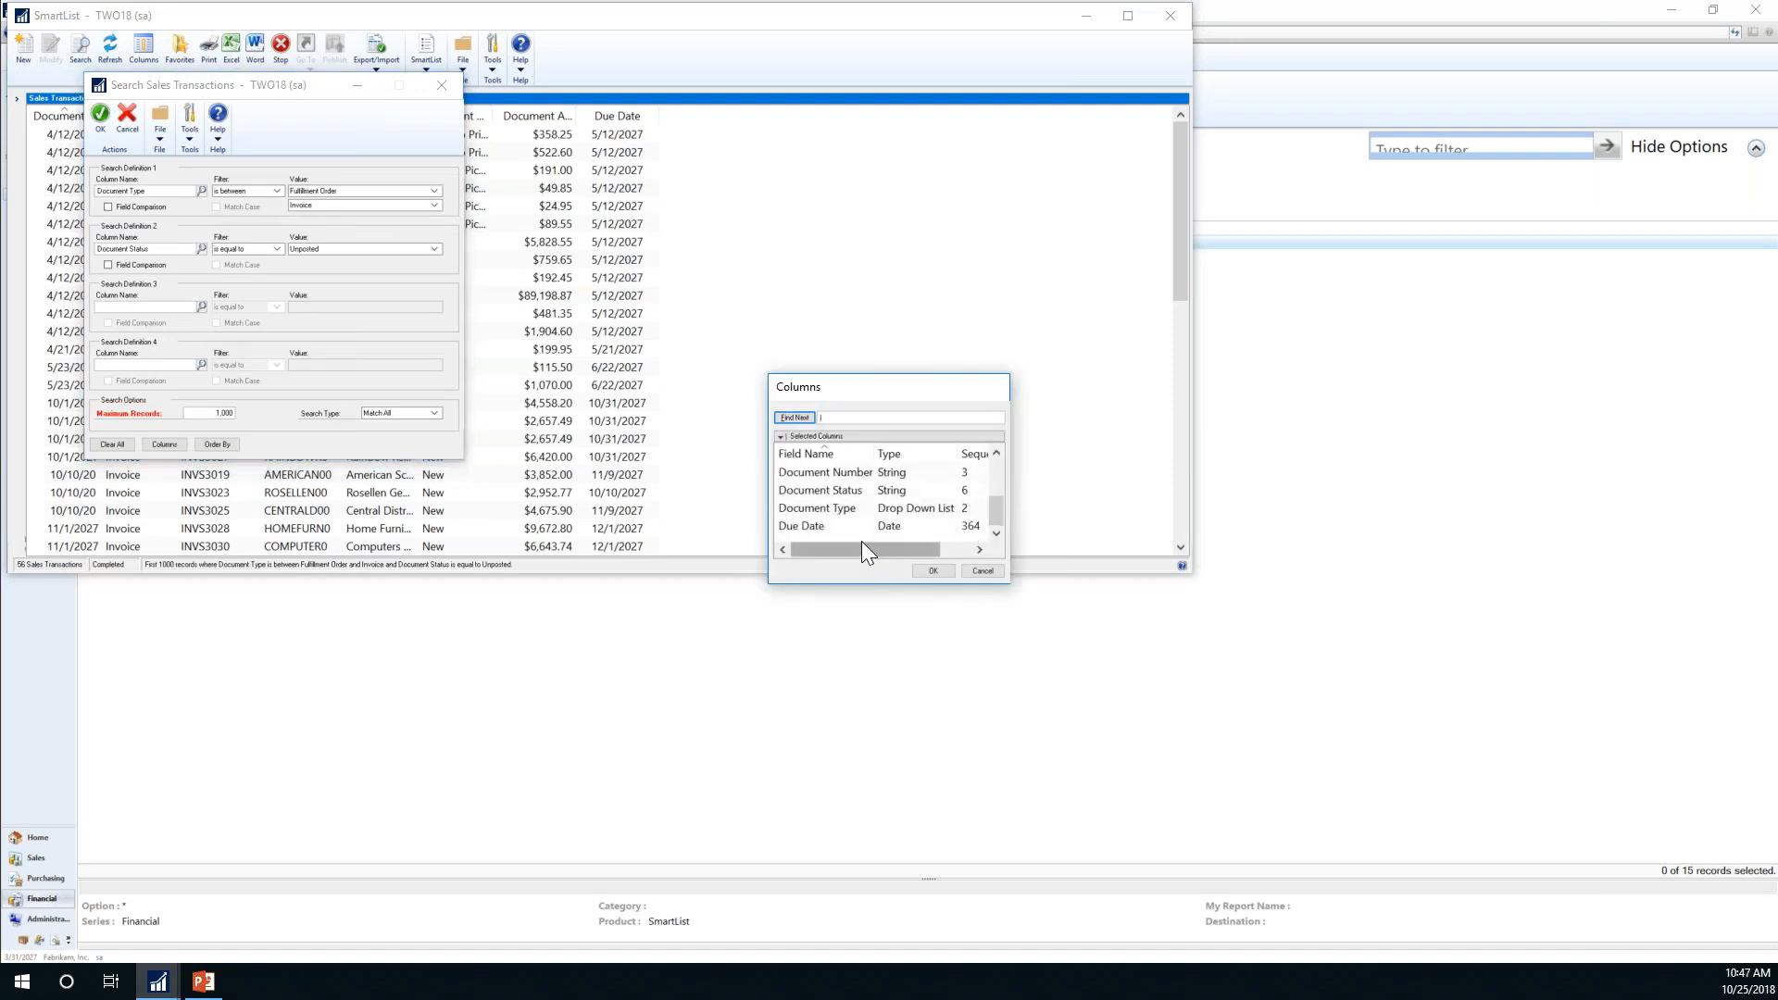
double_click(817, 524)
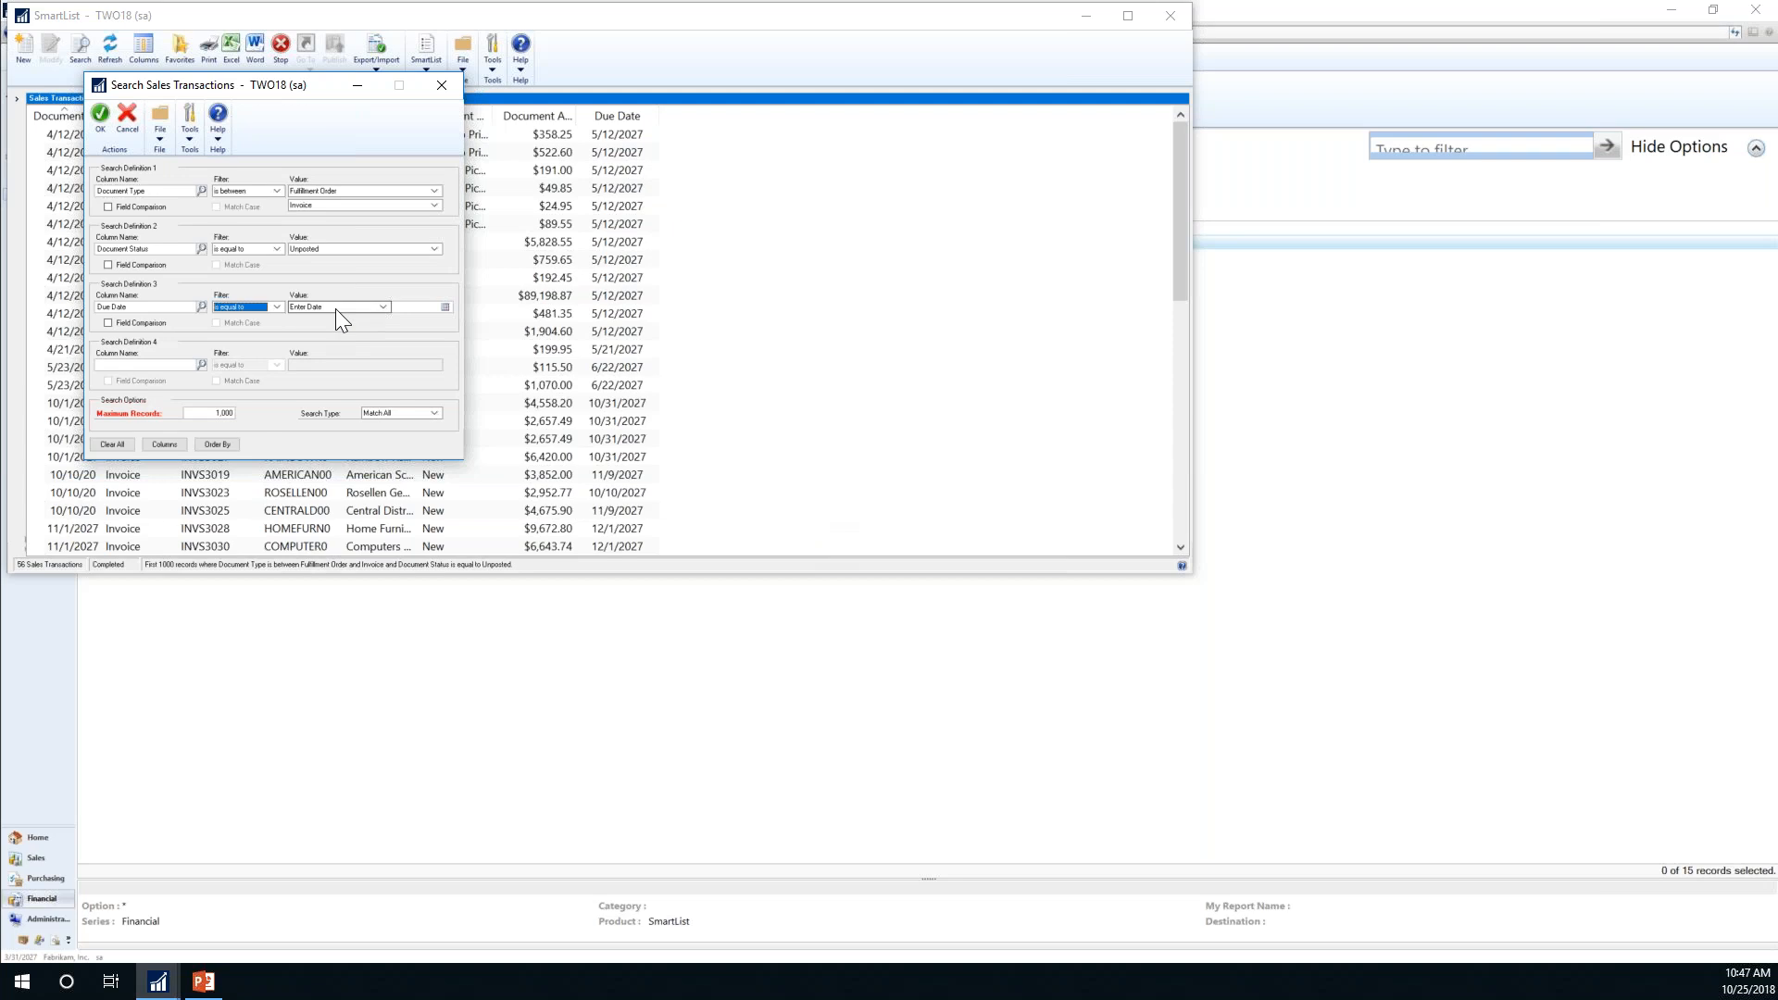
click(383, 306)
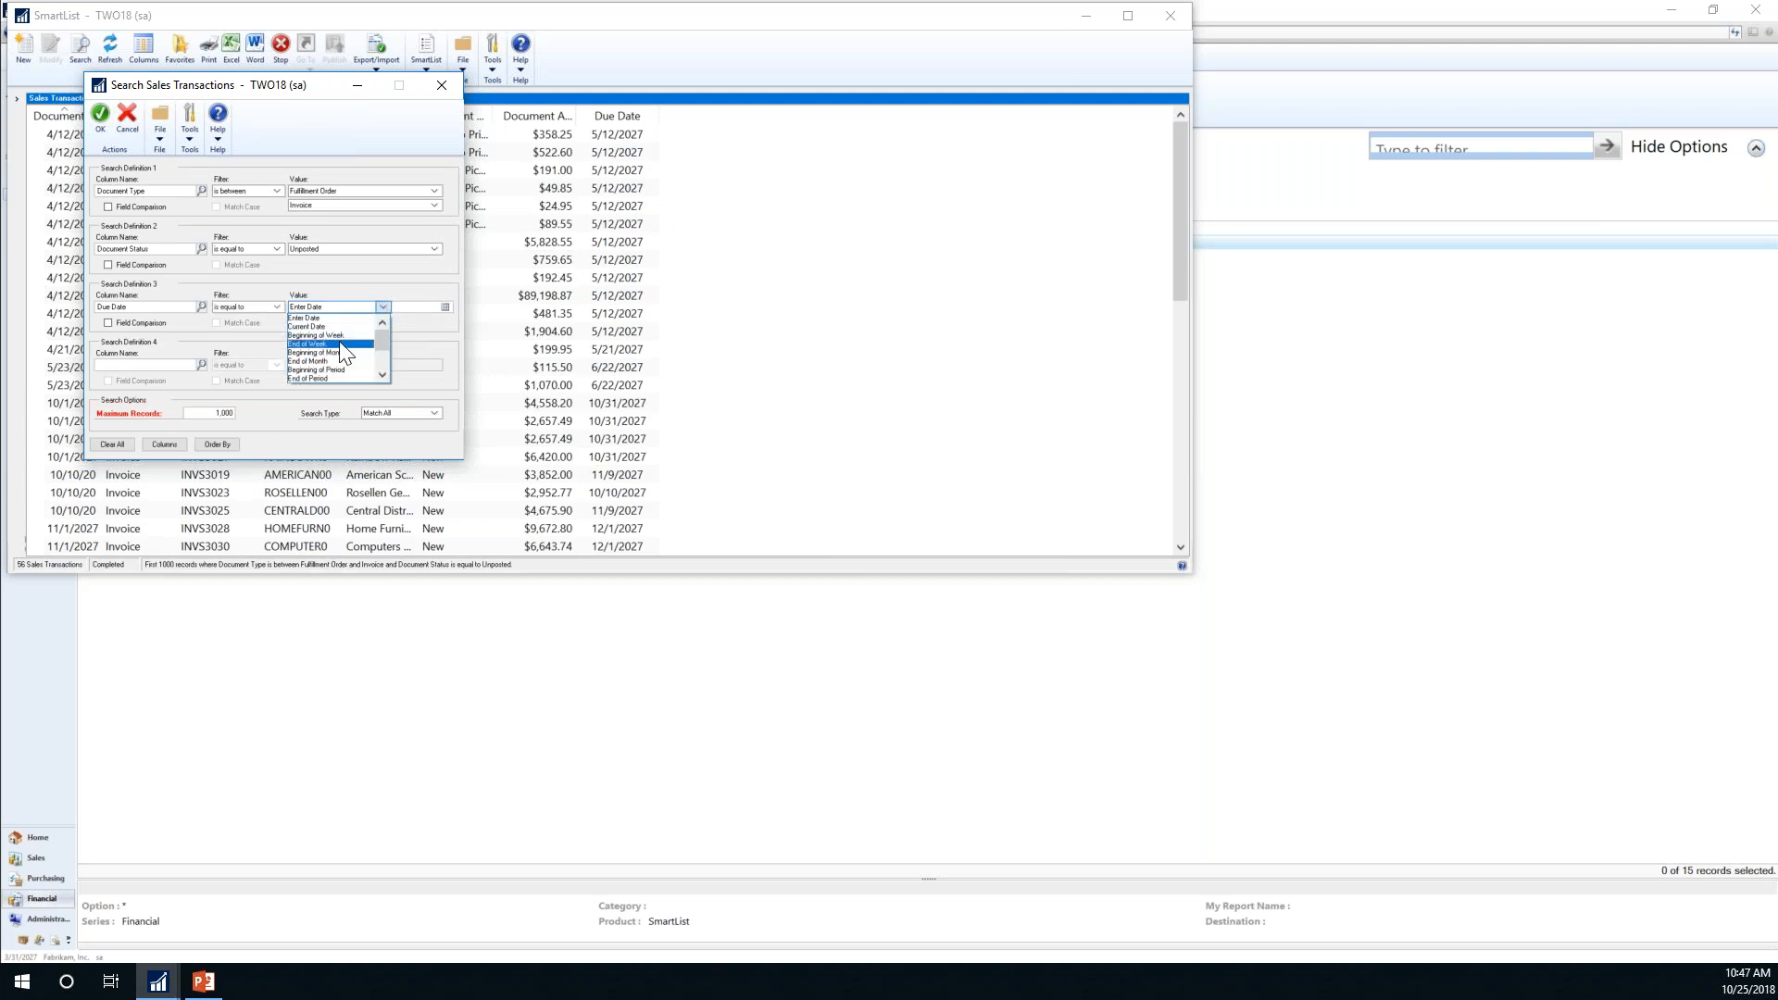
click(277, 306)
click(275, 310)
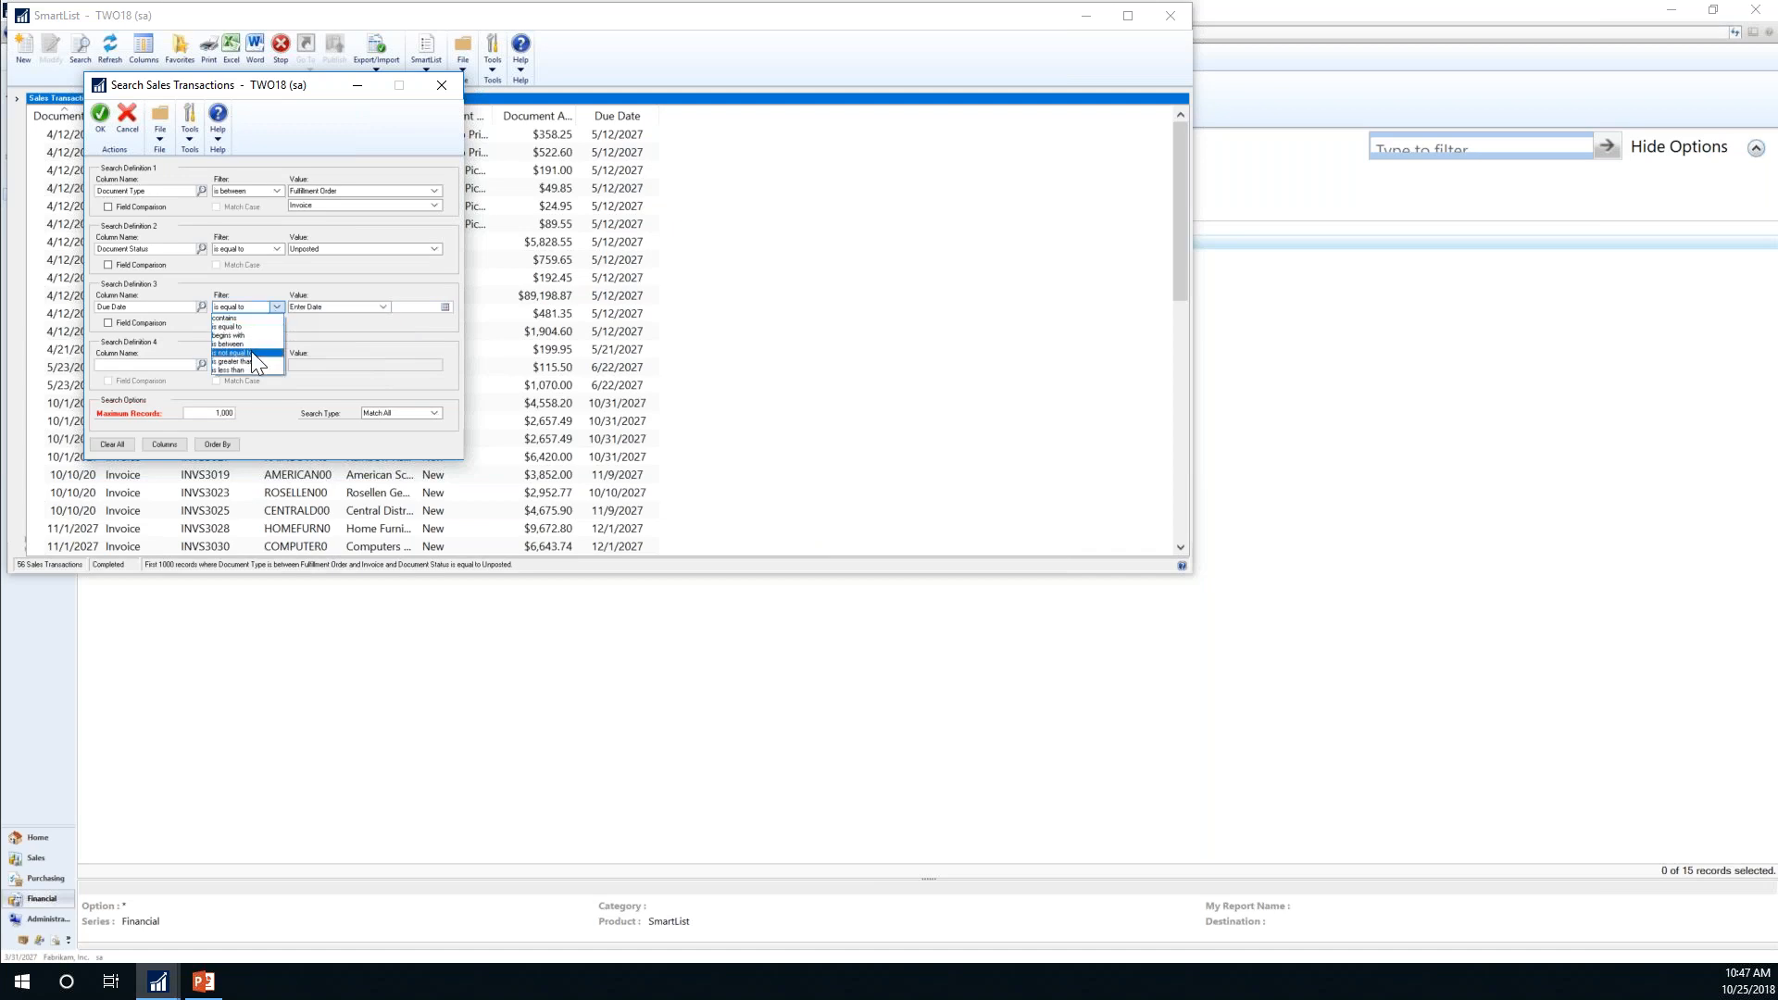
click(243, 370)
click(384, 307)
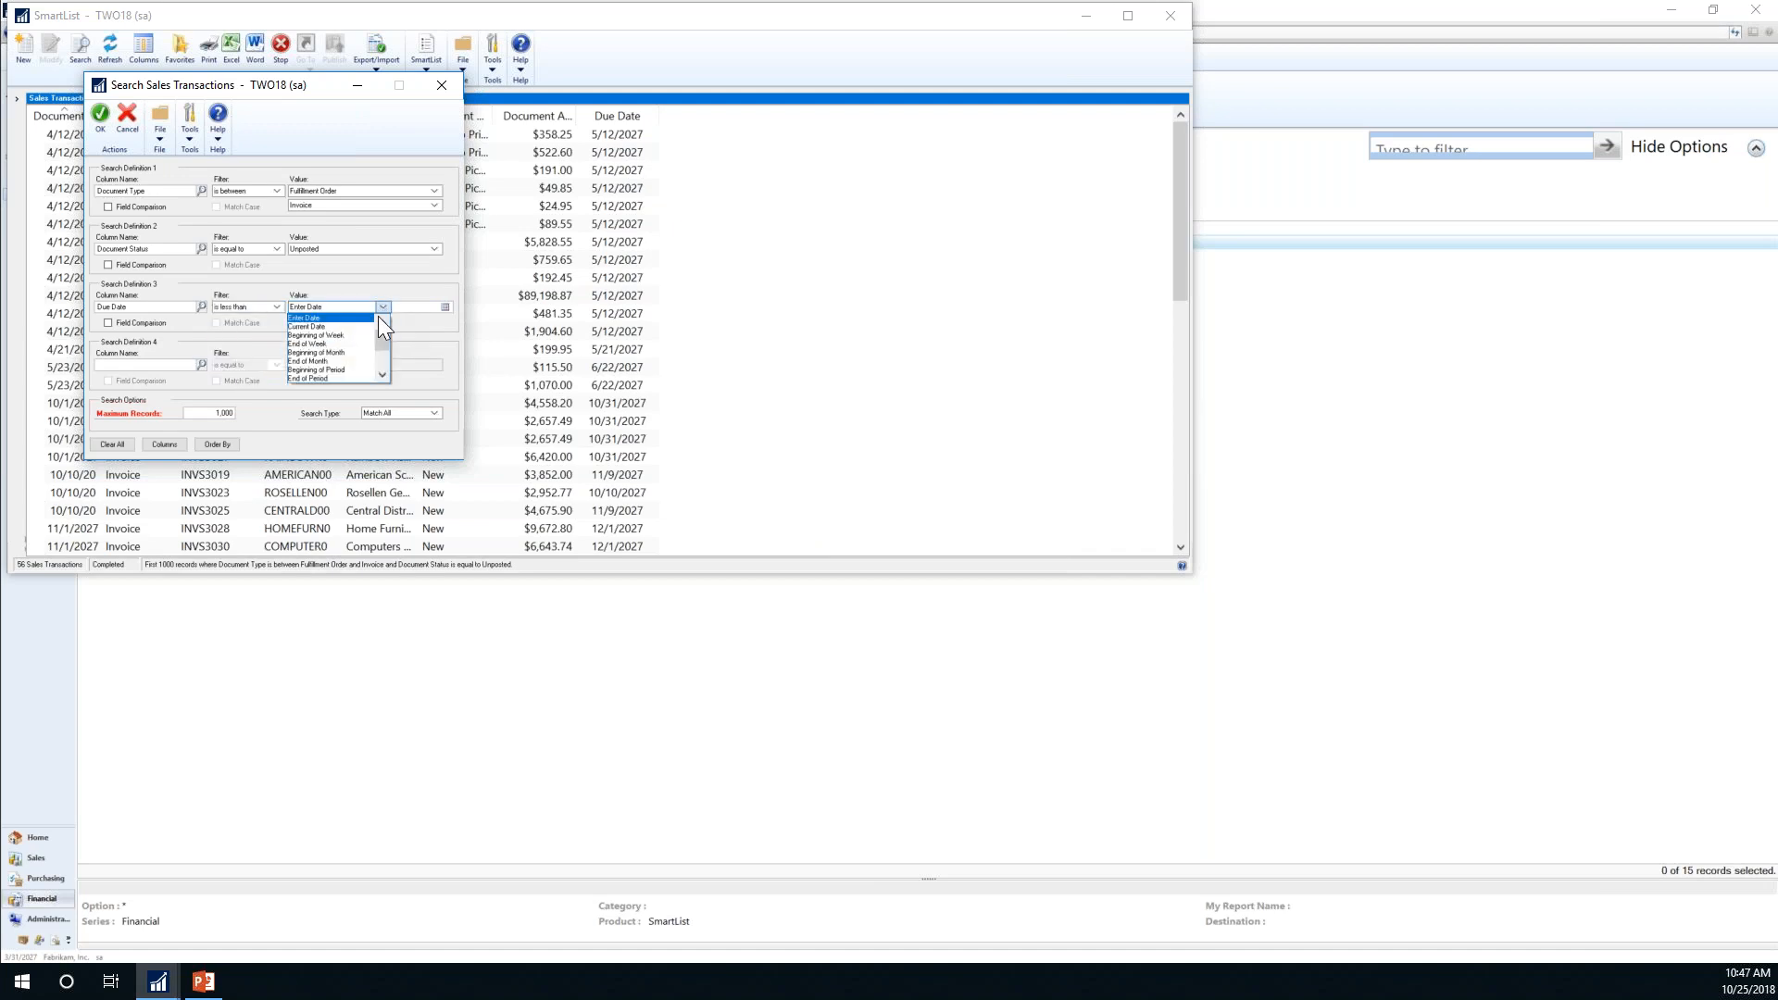
click(329, 342)
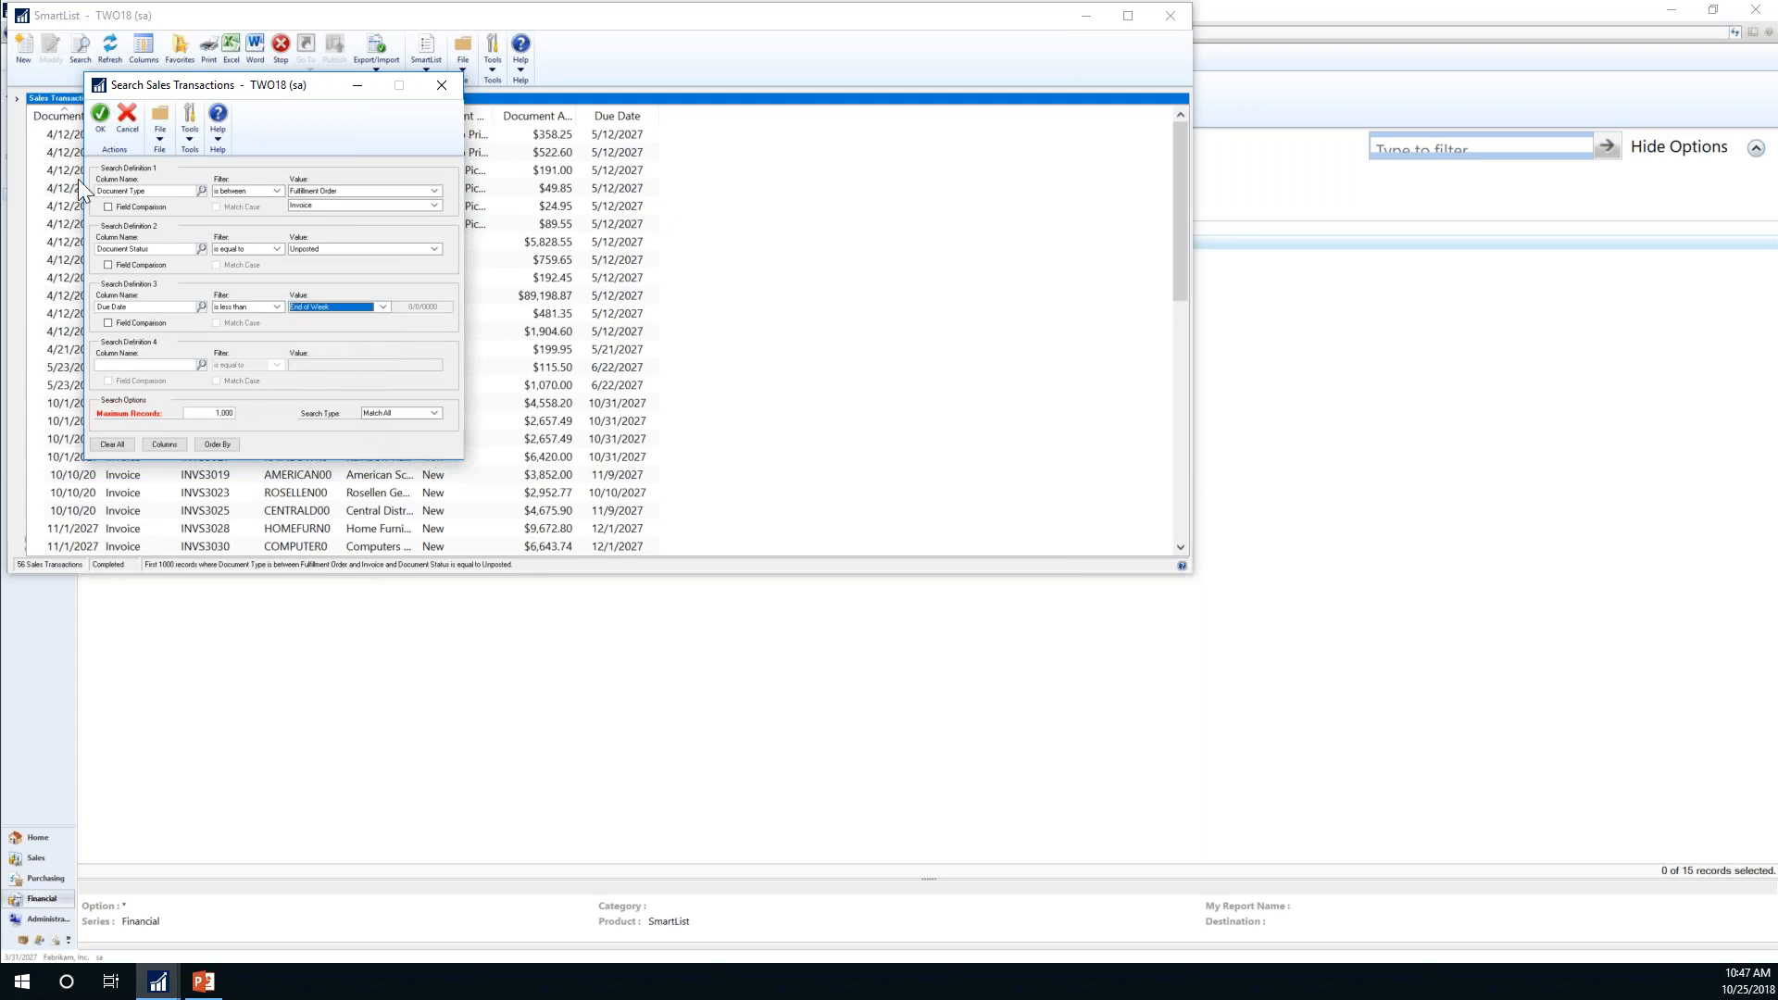
click(98, 125)
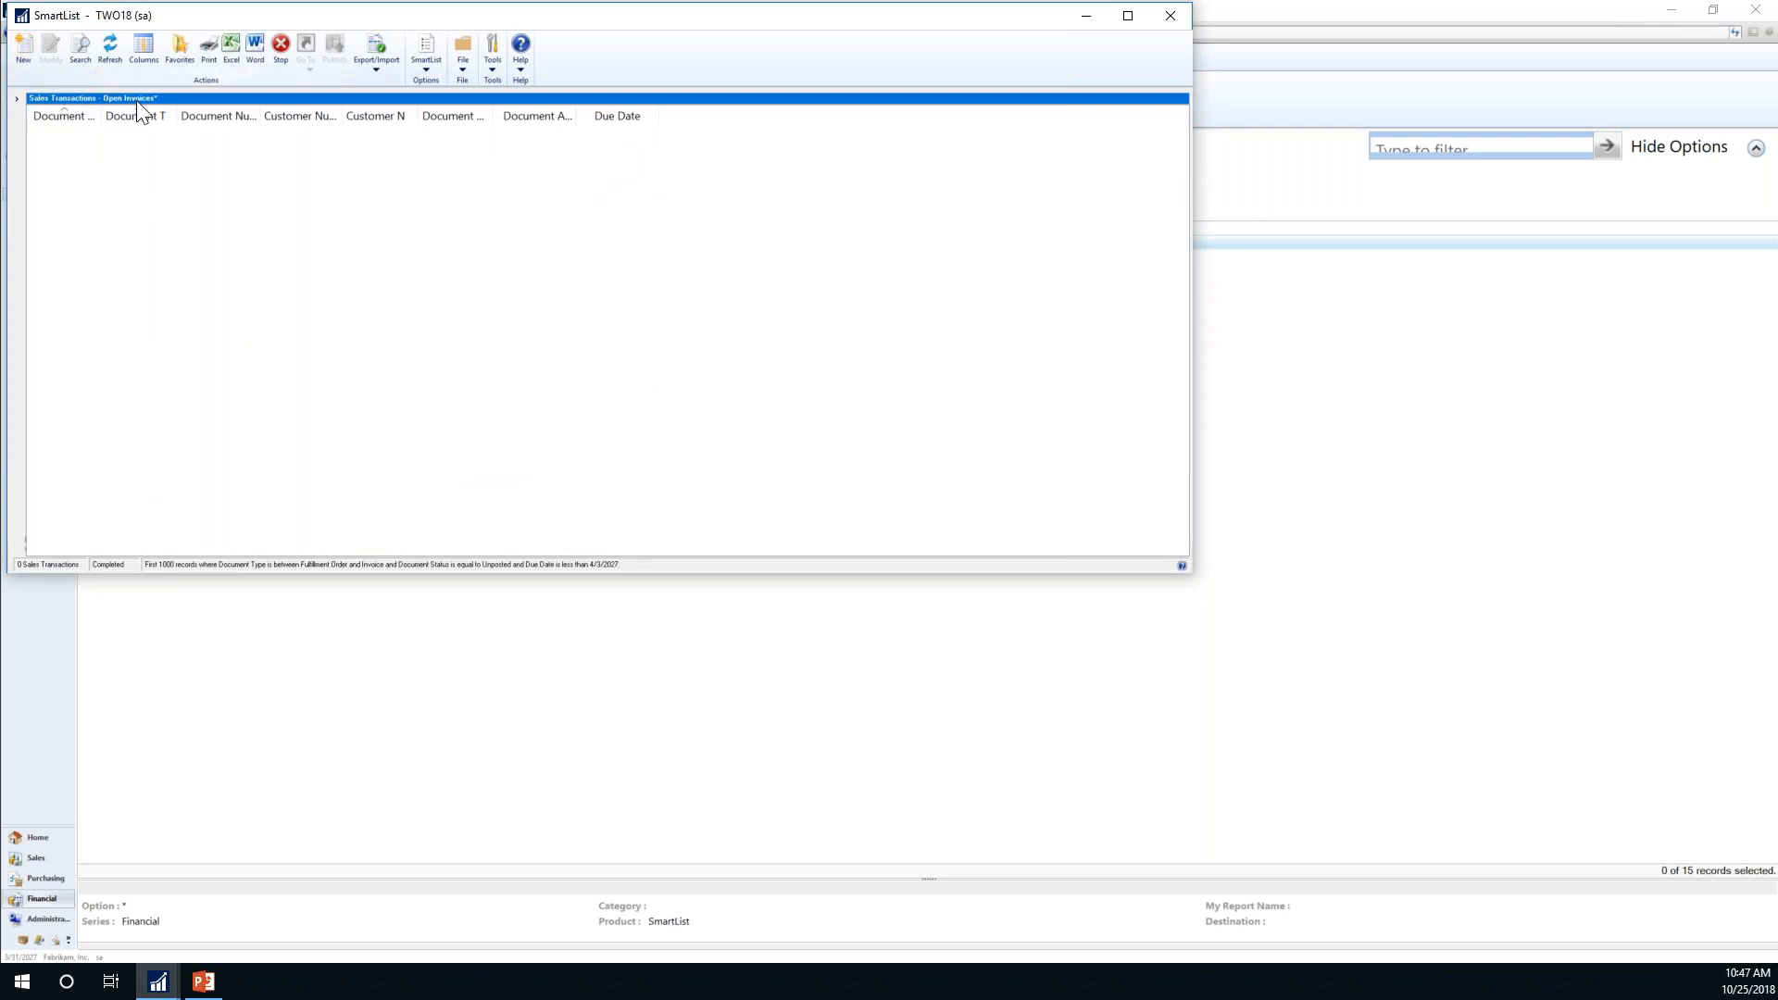
Step: Try exporting the empty results to Excel, then change the Due Date cutoff to End of Quarter
click(228, 47)
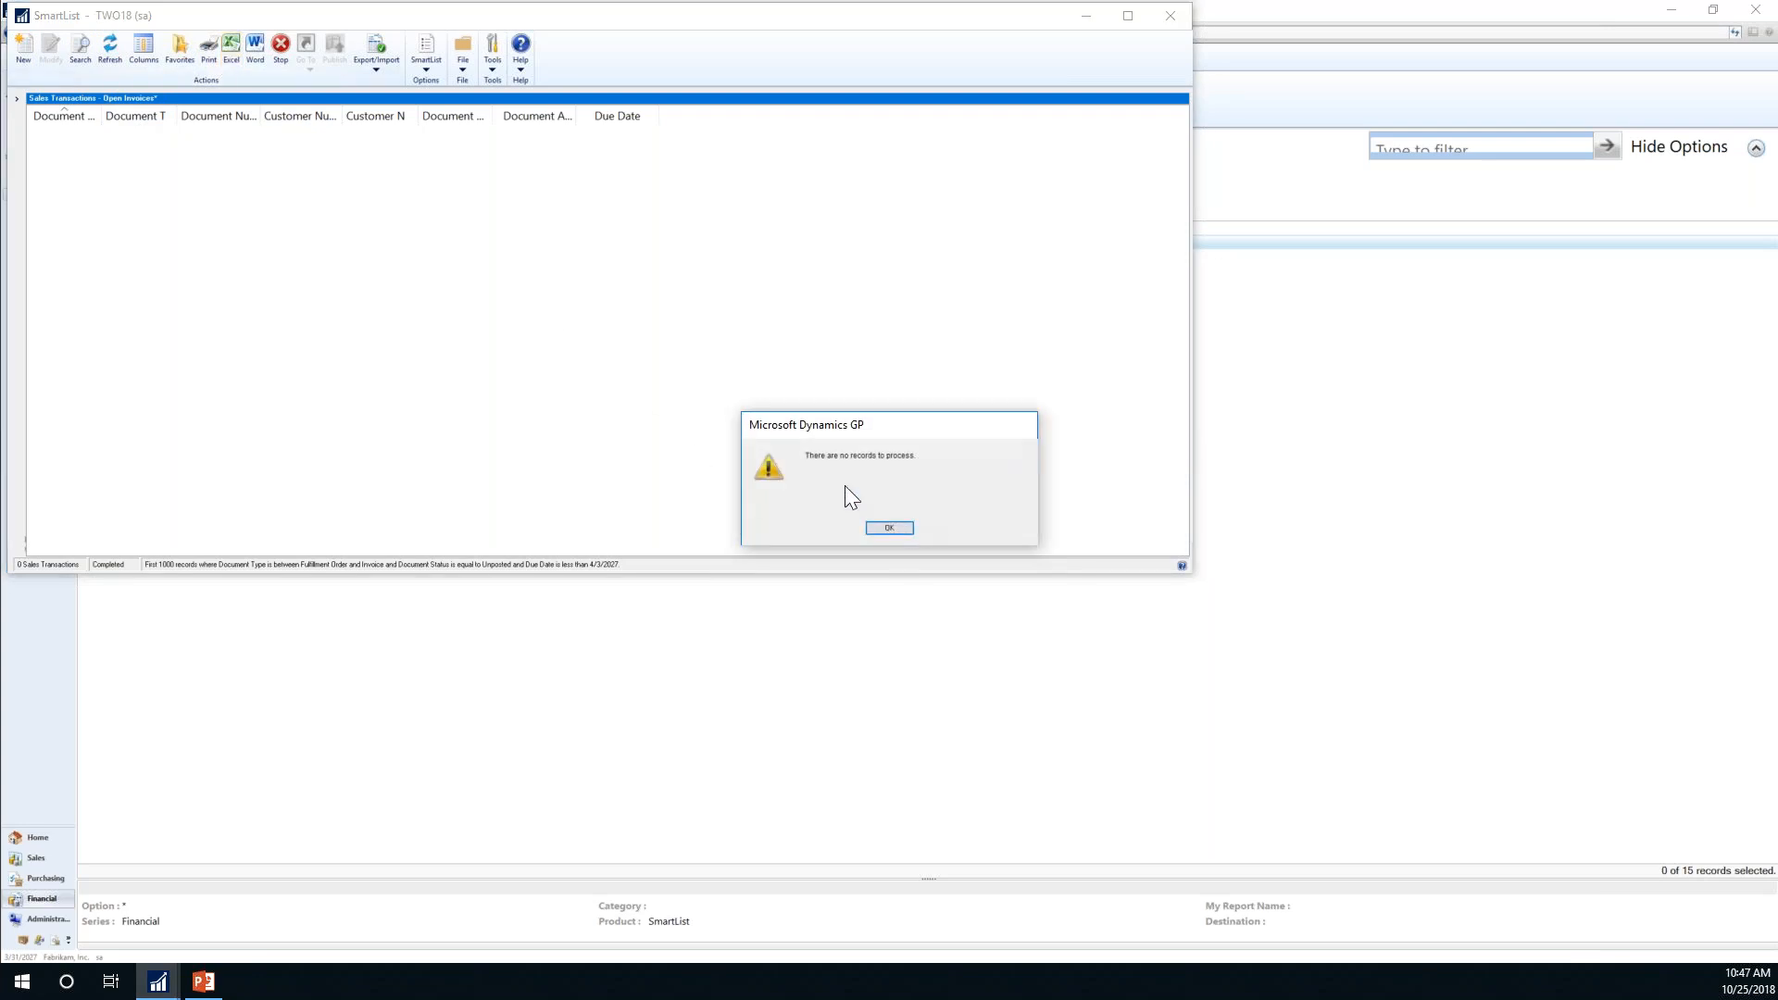
click(890, 529)
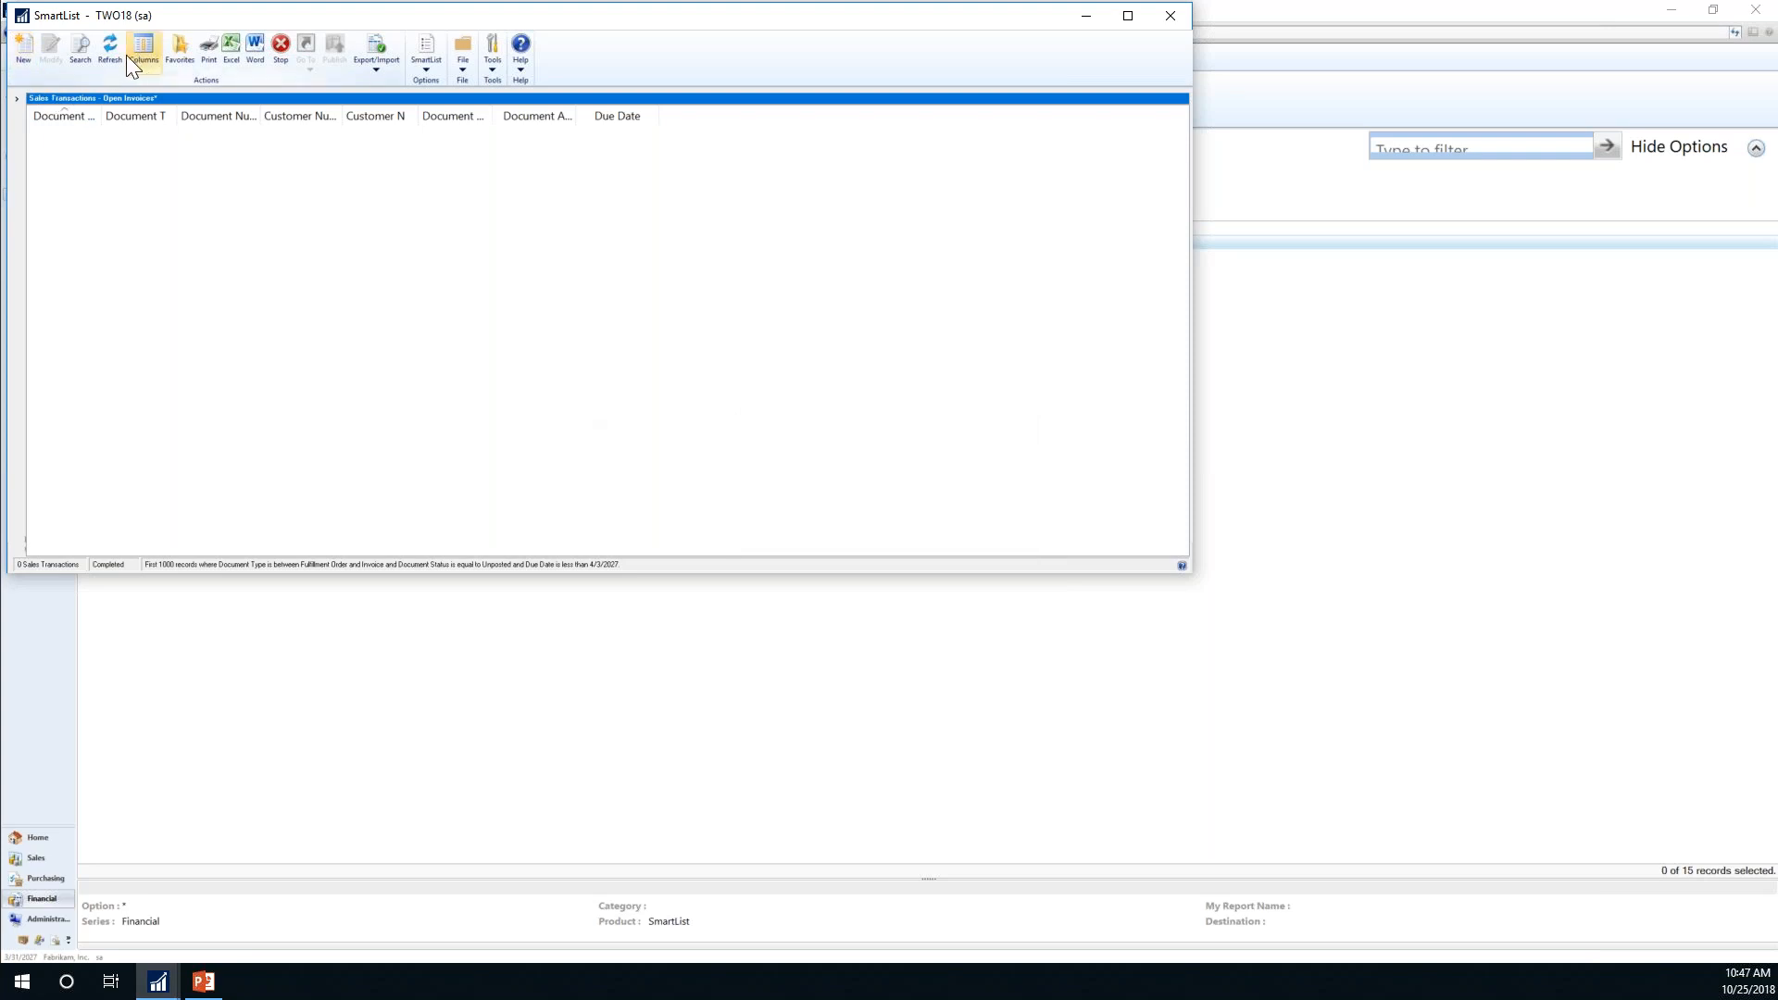
click(80, 53)
click(386, 304)
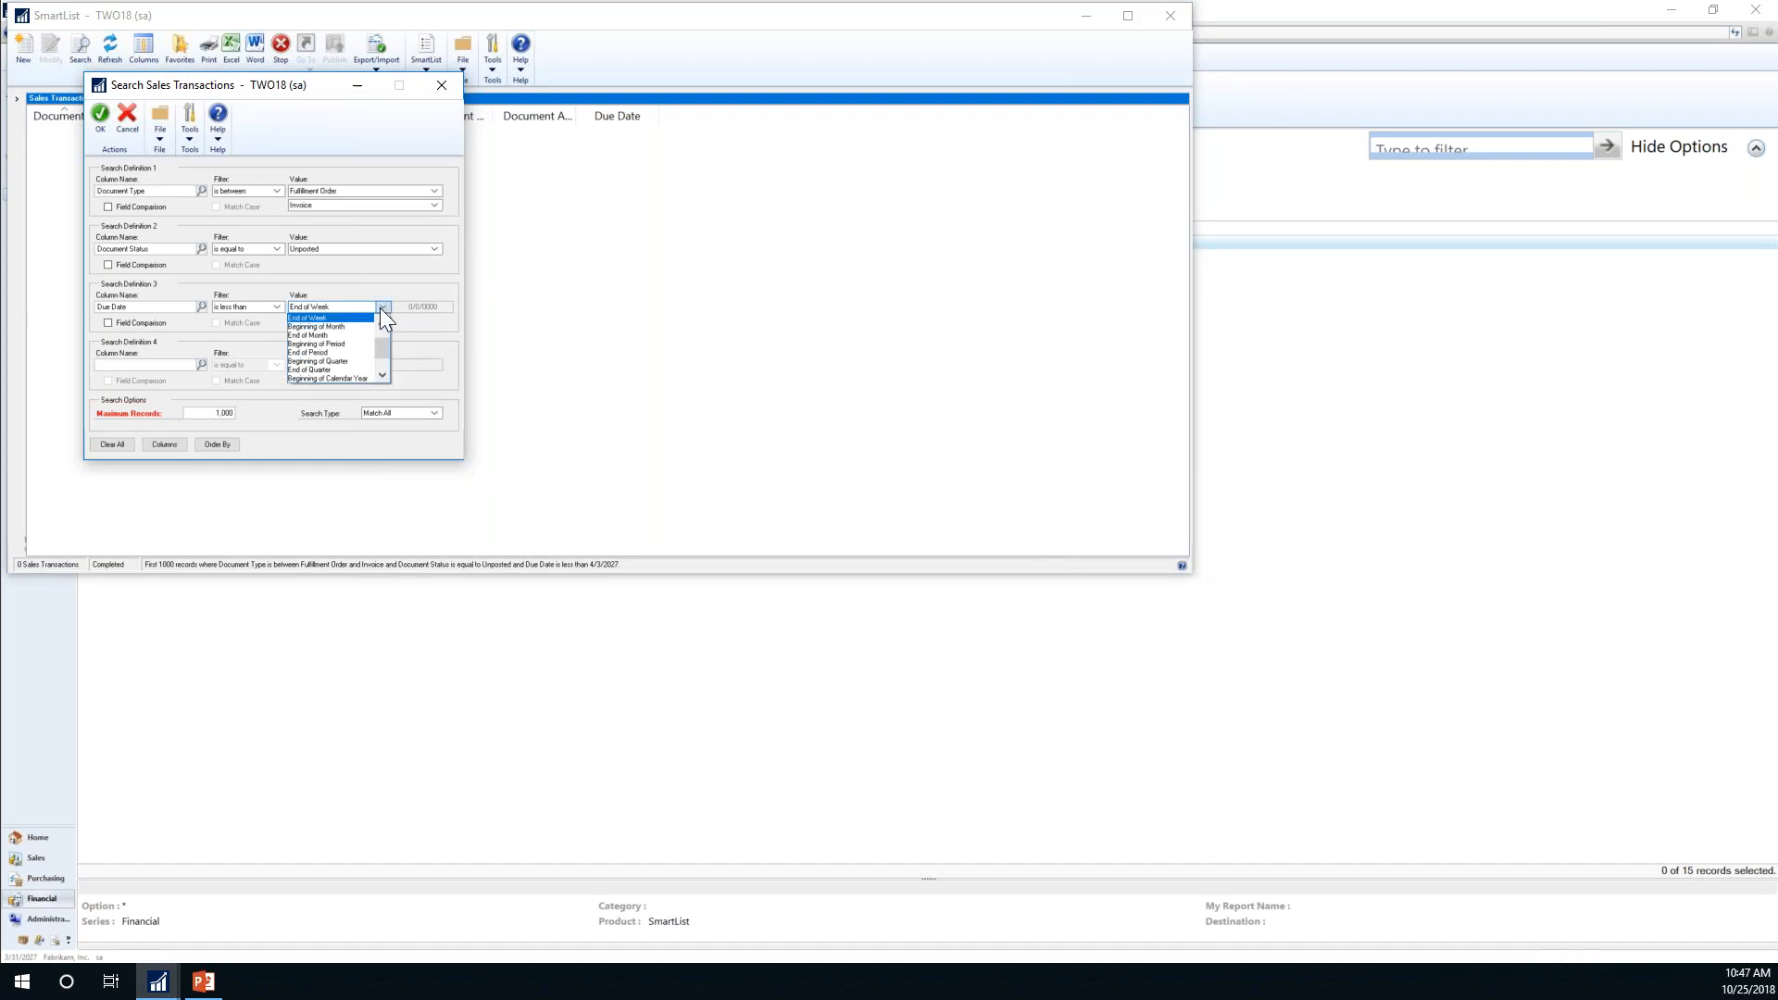
click(315, 370)
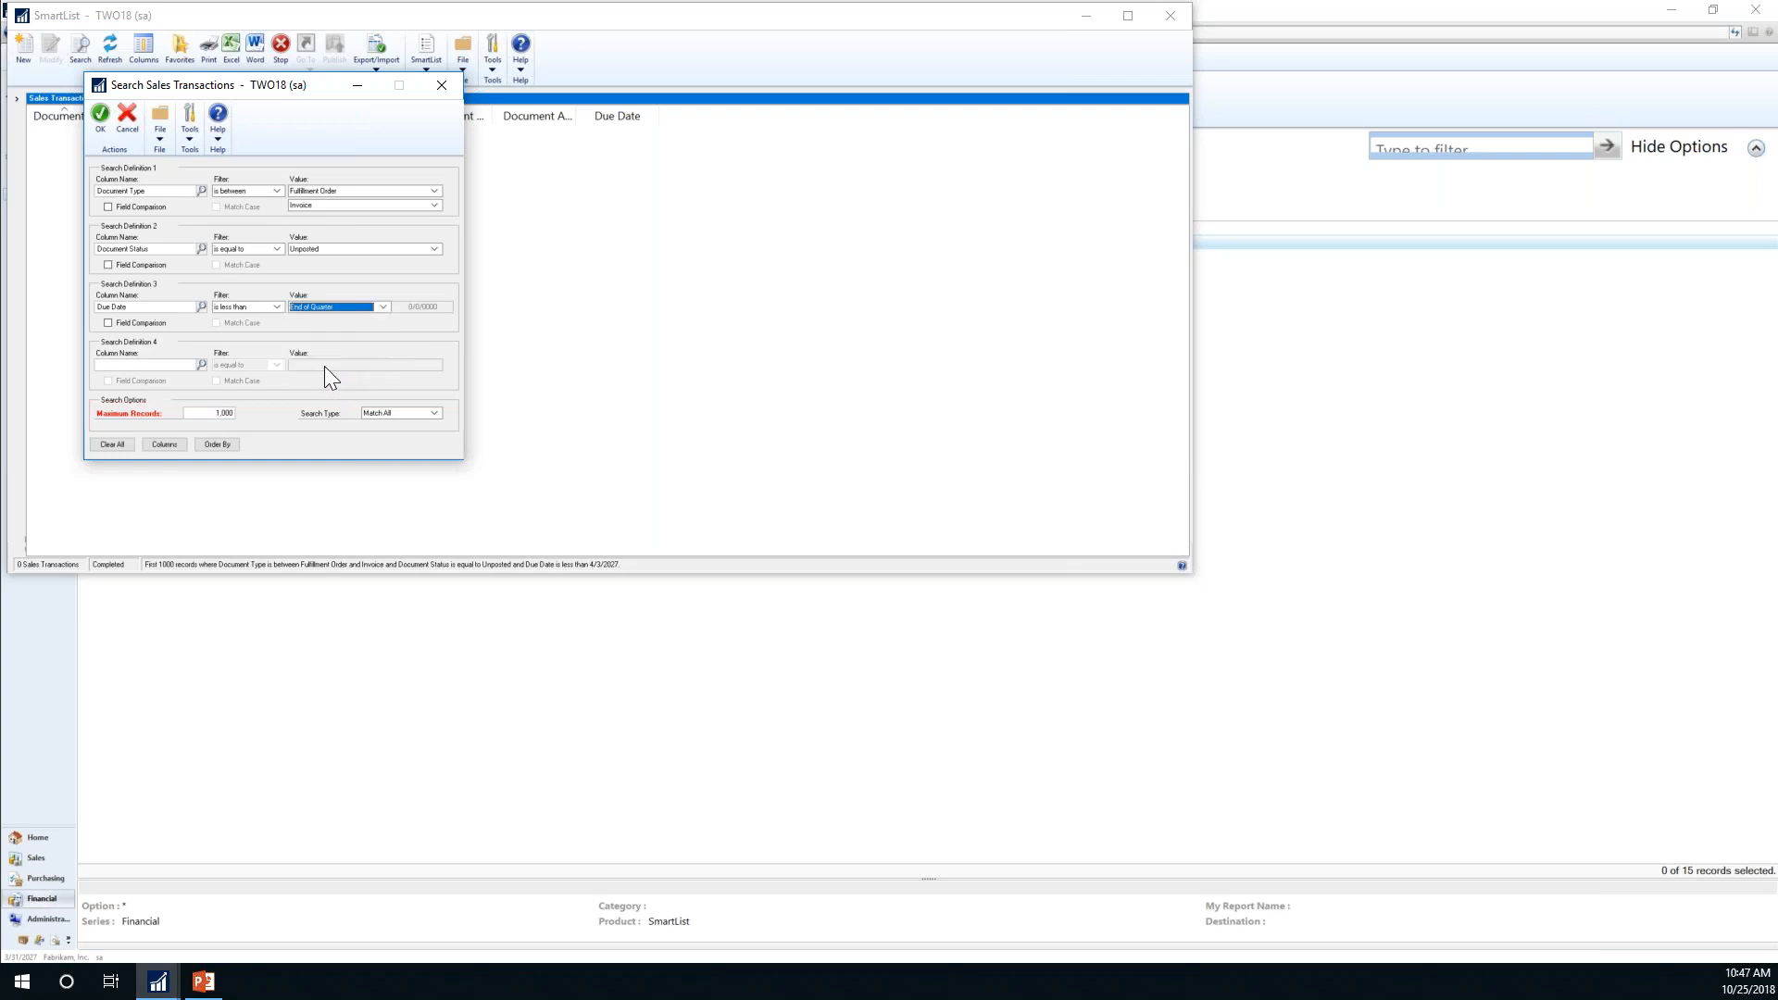
click(102, 129)
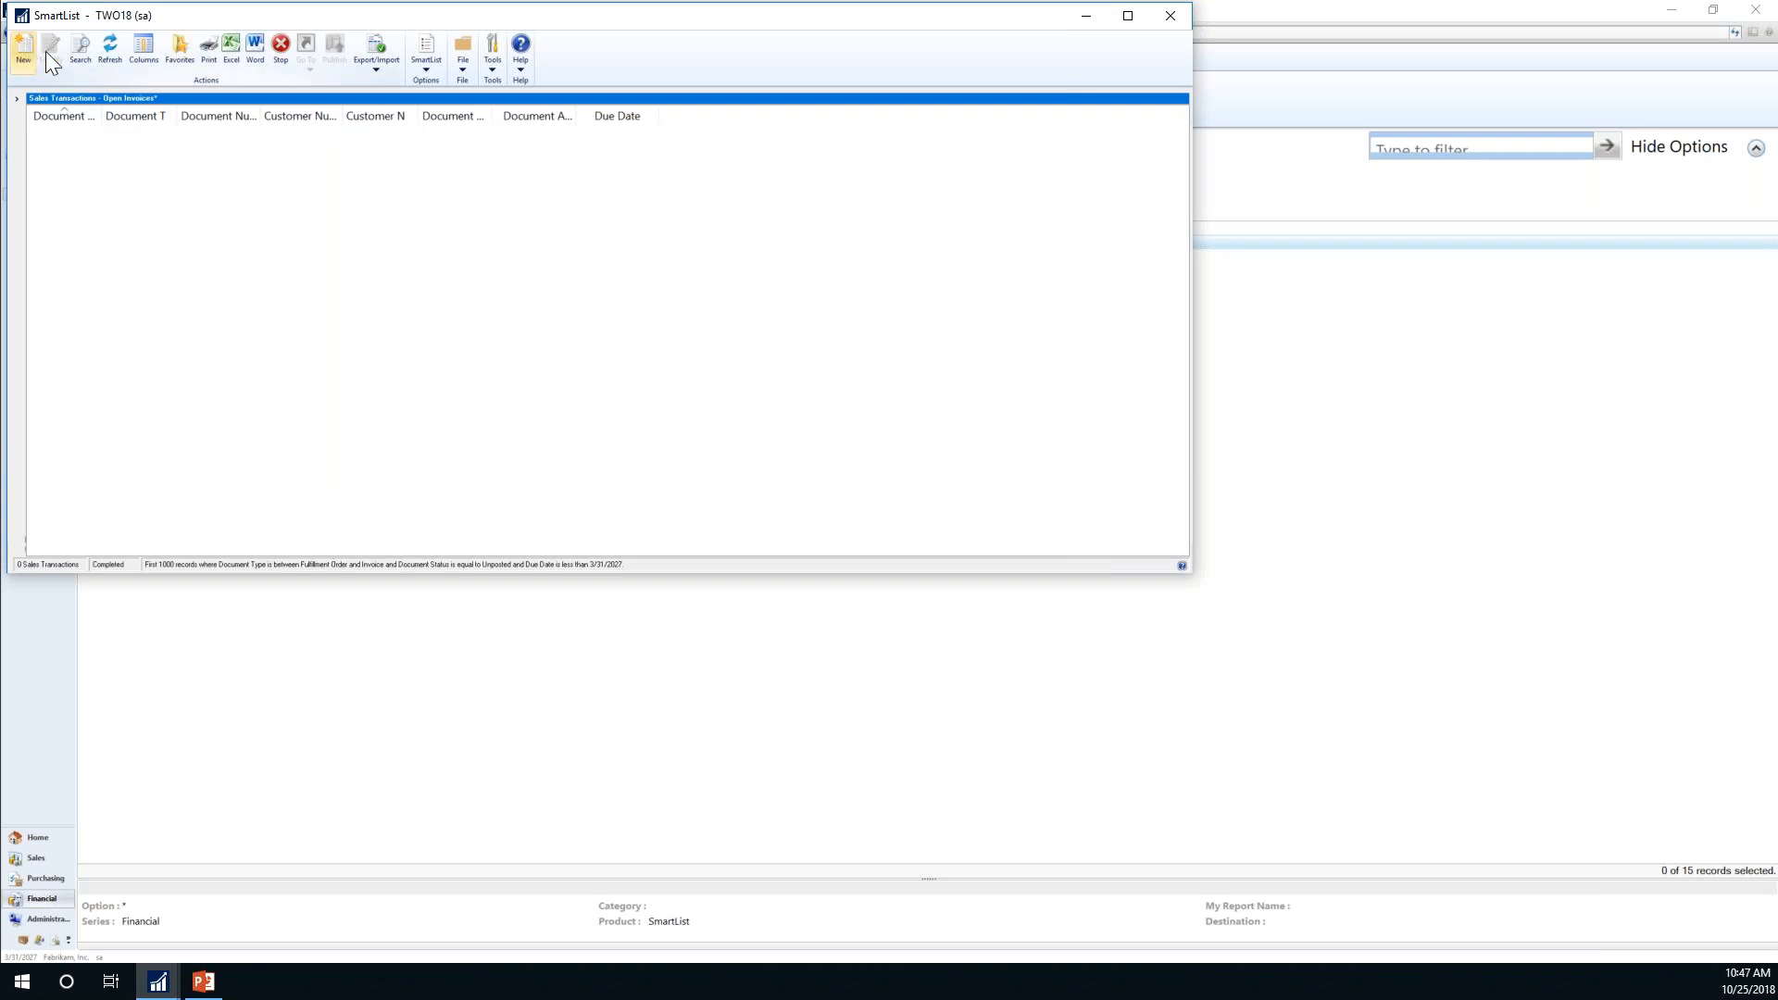
Step: Review the column display settings without changes and reopen the list's search criteria
click(148, 52)
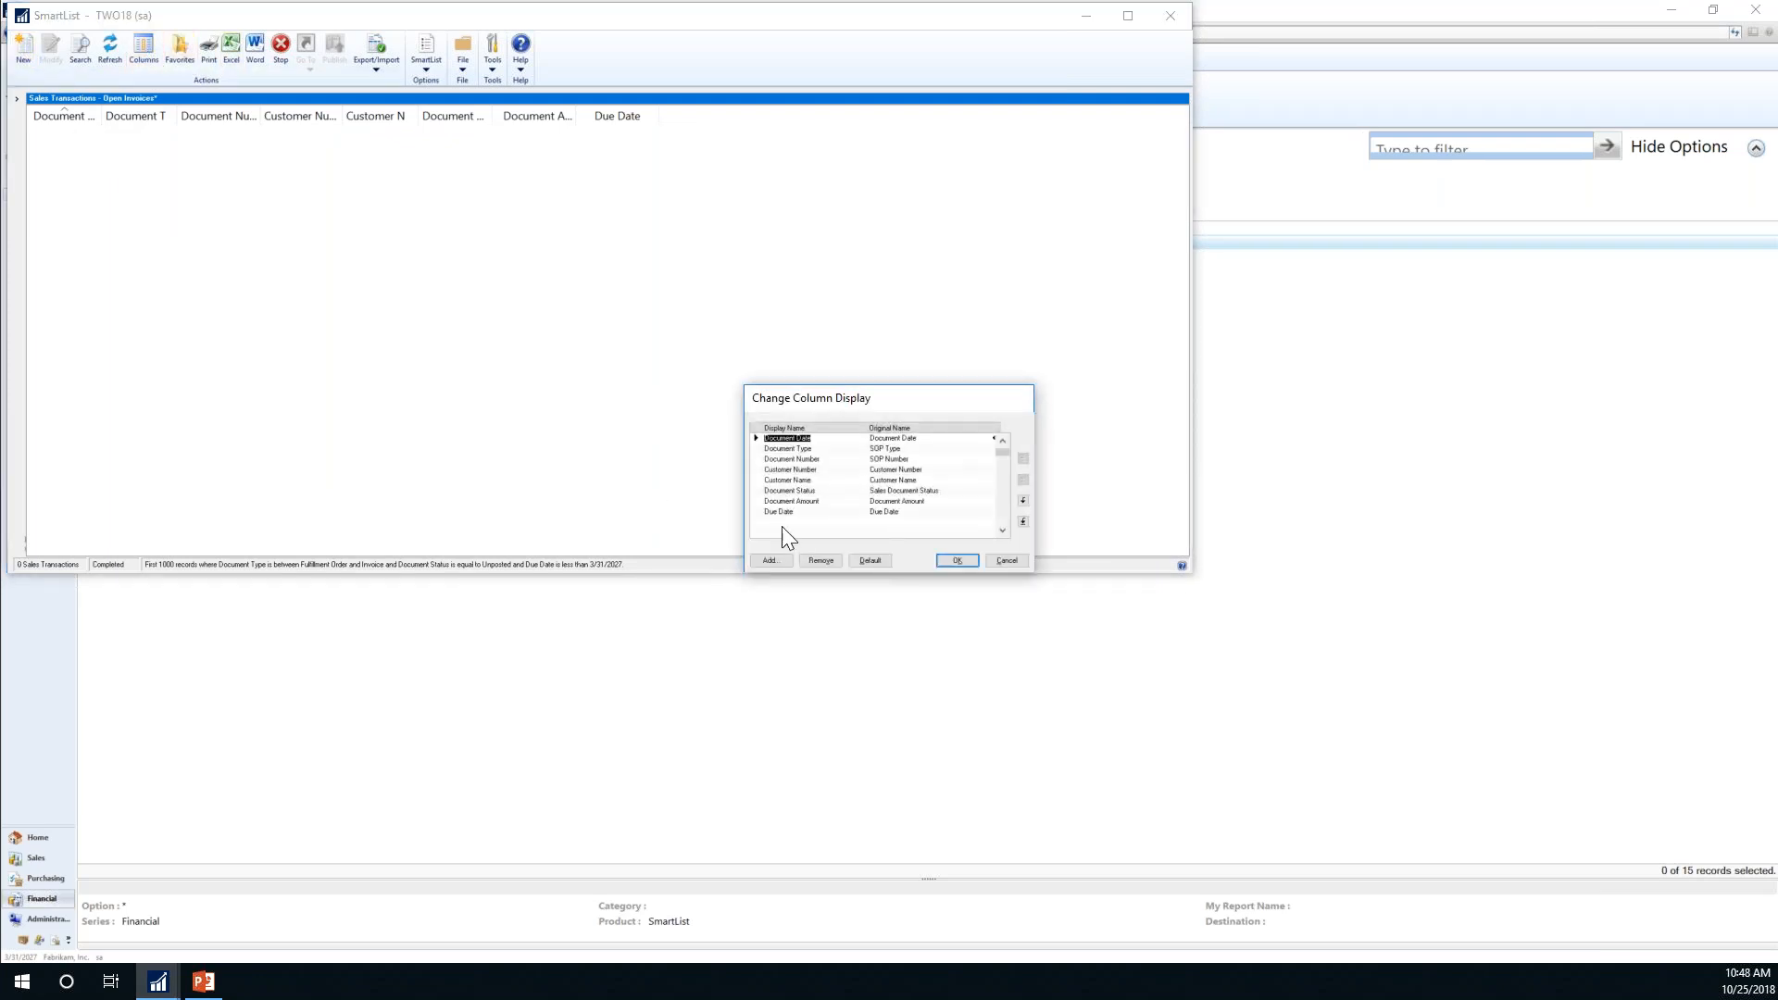
click(1006, 561)
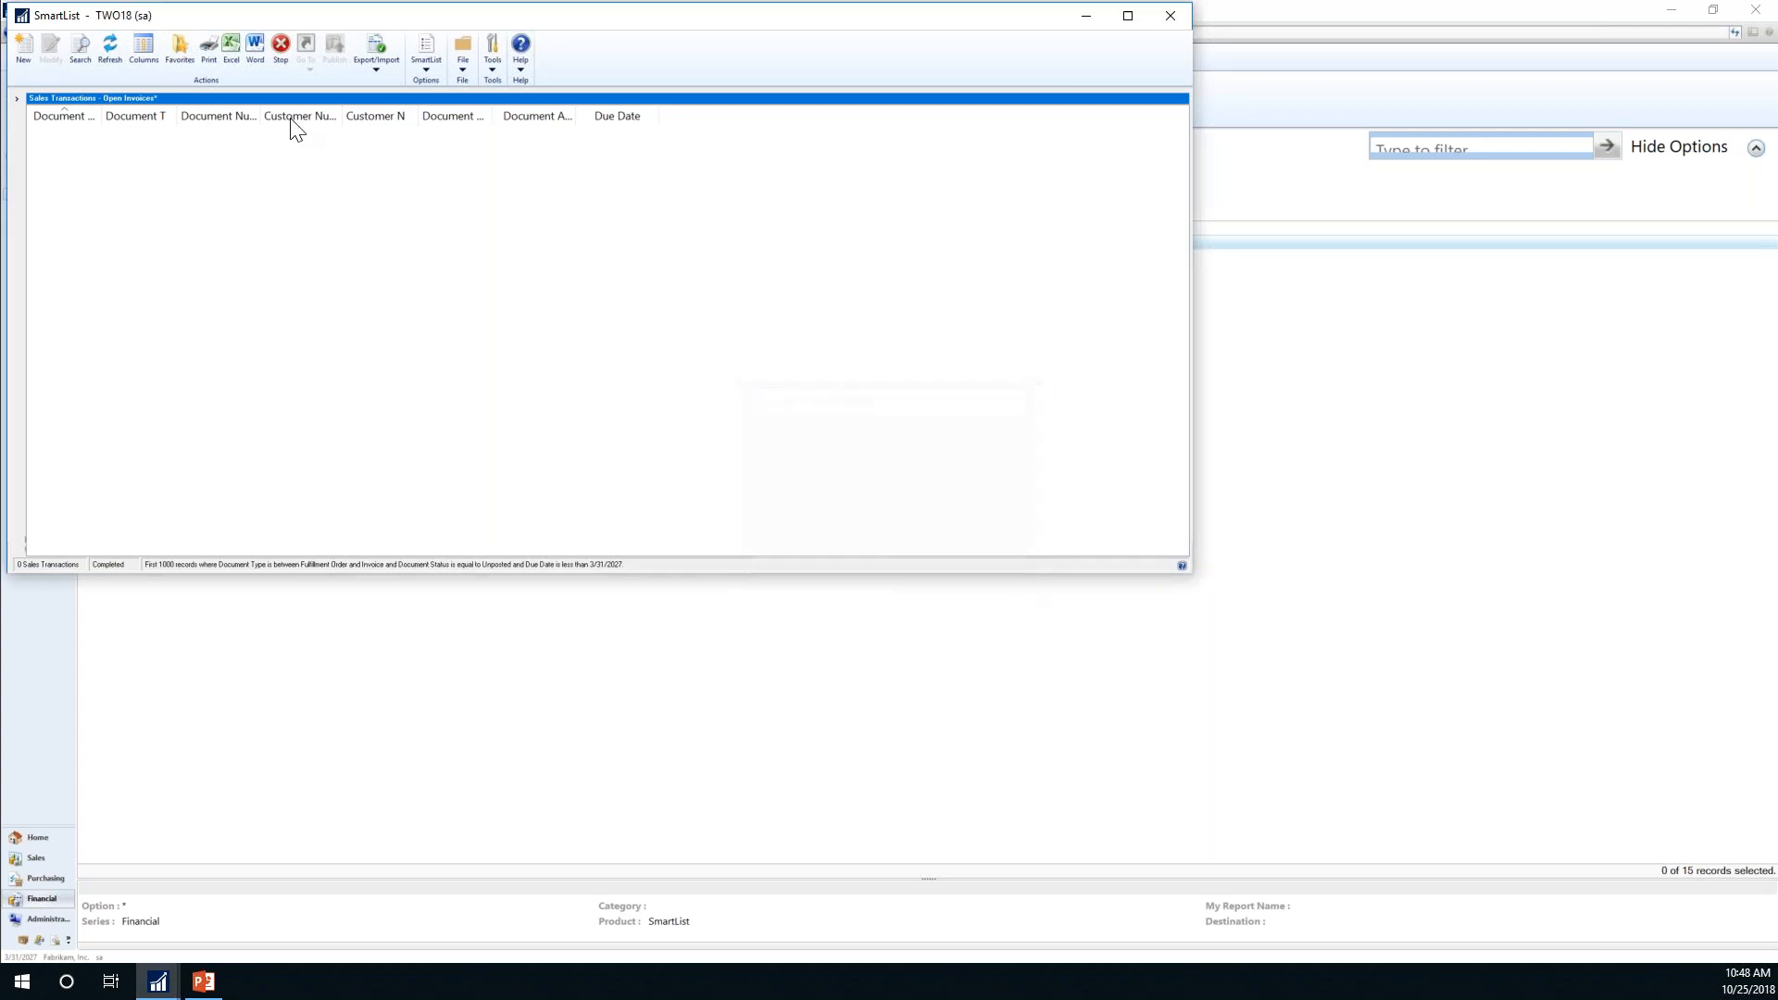
click(139, 49)
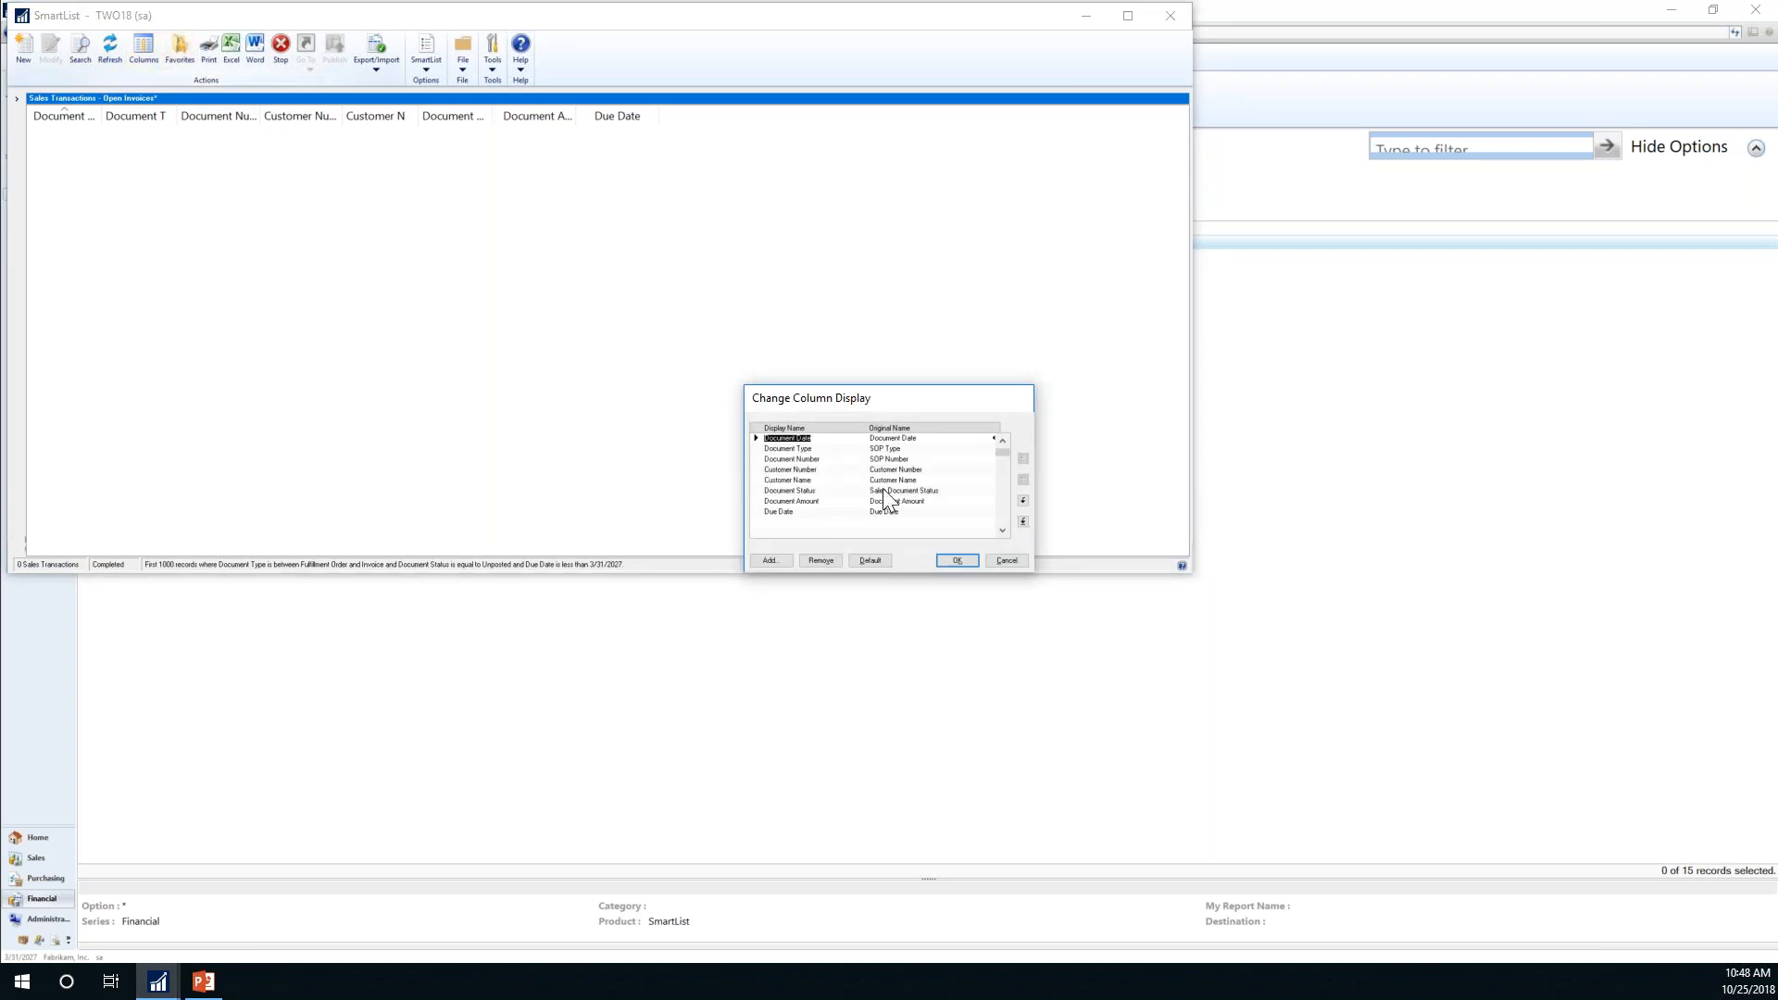
click(1006, 560)
click(1006, 560)
click(85, 50)
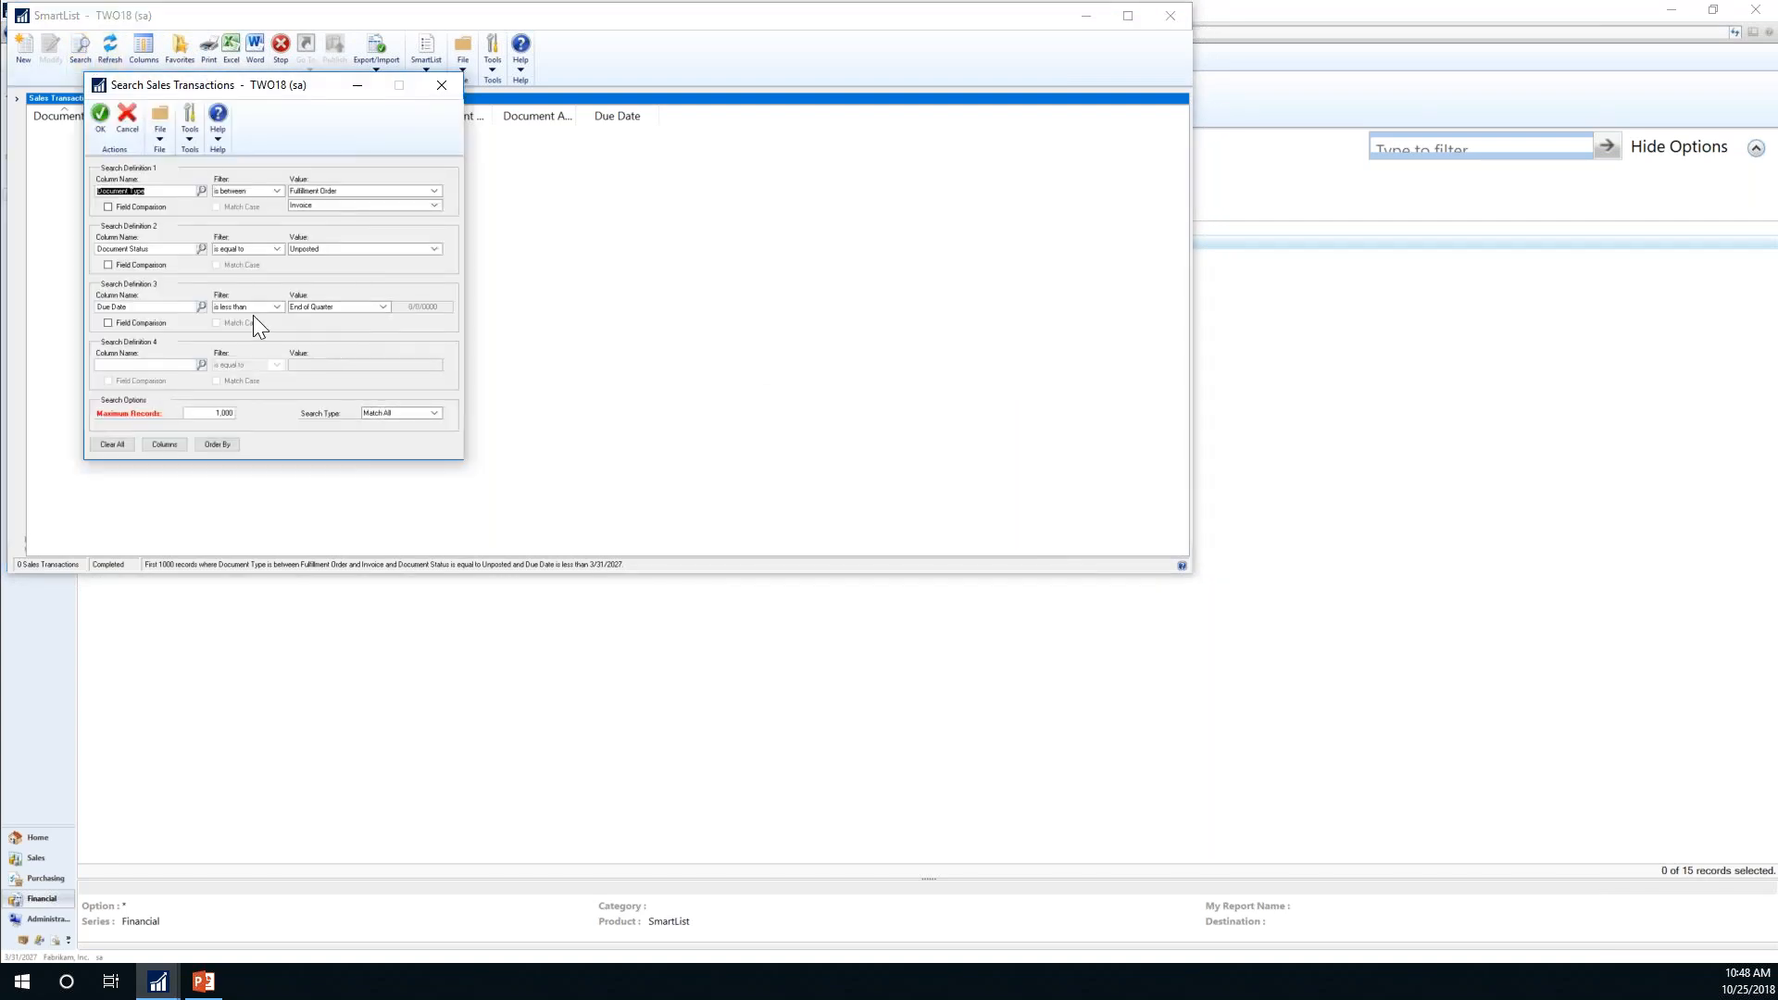
Step: Change the Due Date condition to 'is greater than' End of Quarter and rerun the search
click(277, 307)
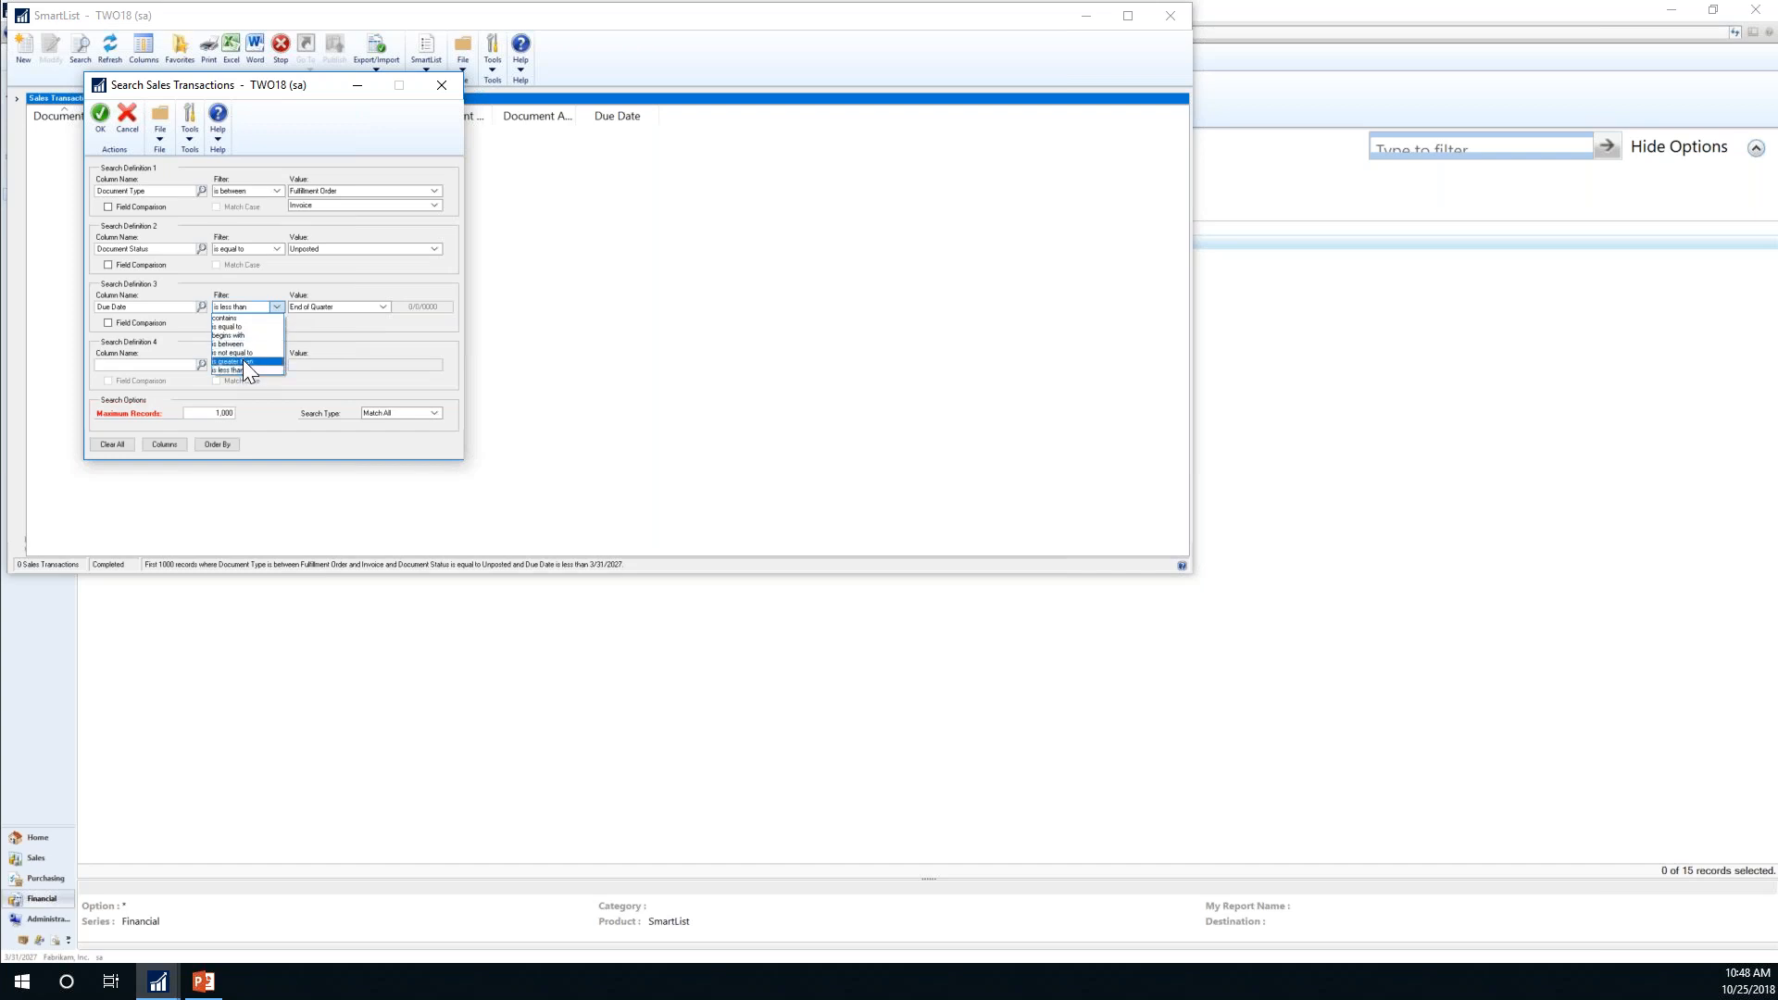
click(382, 306)
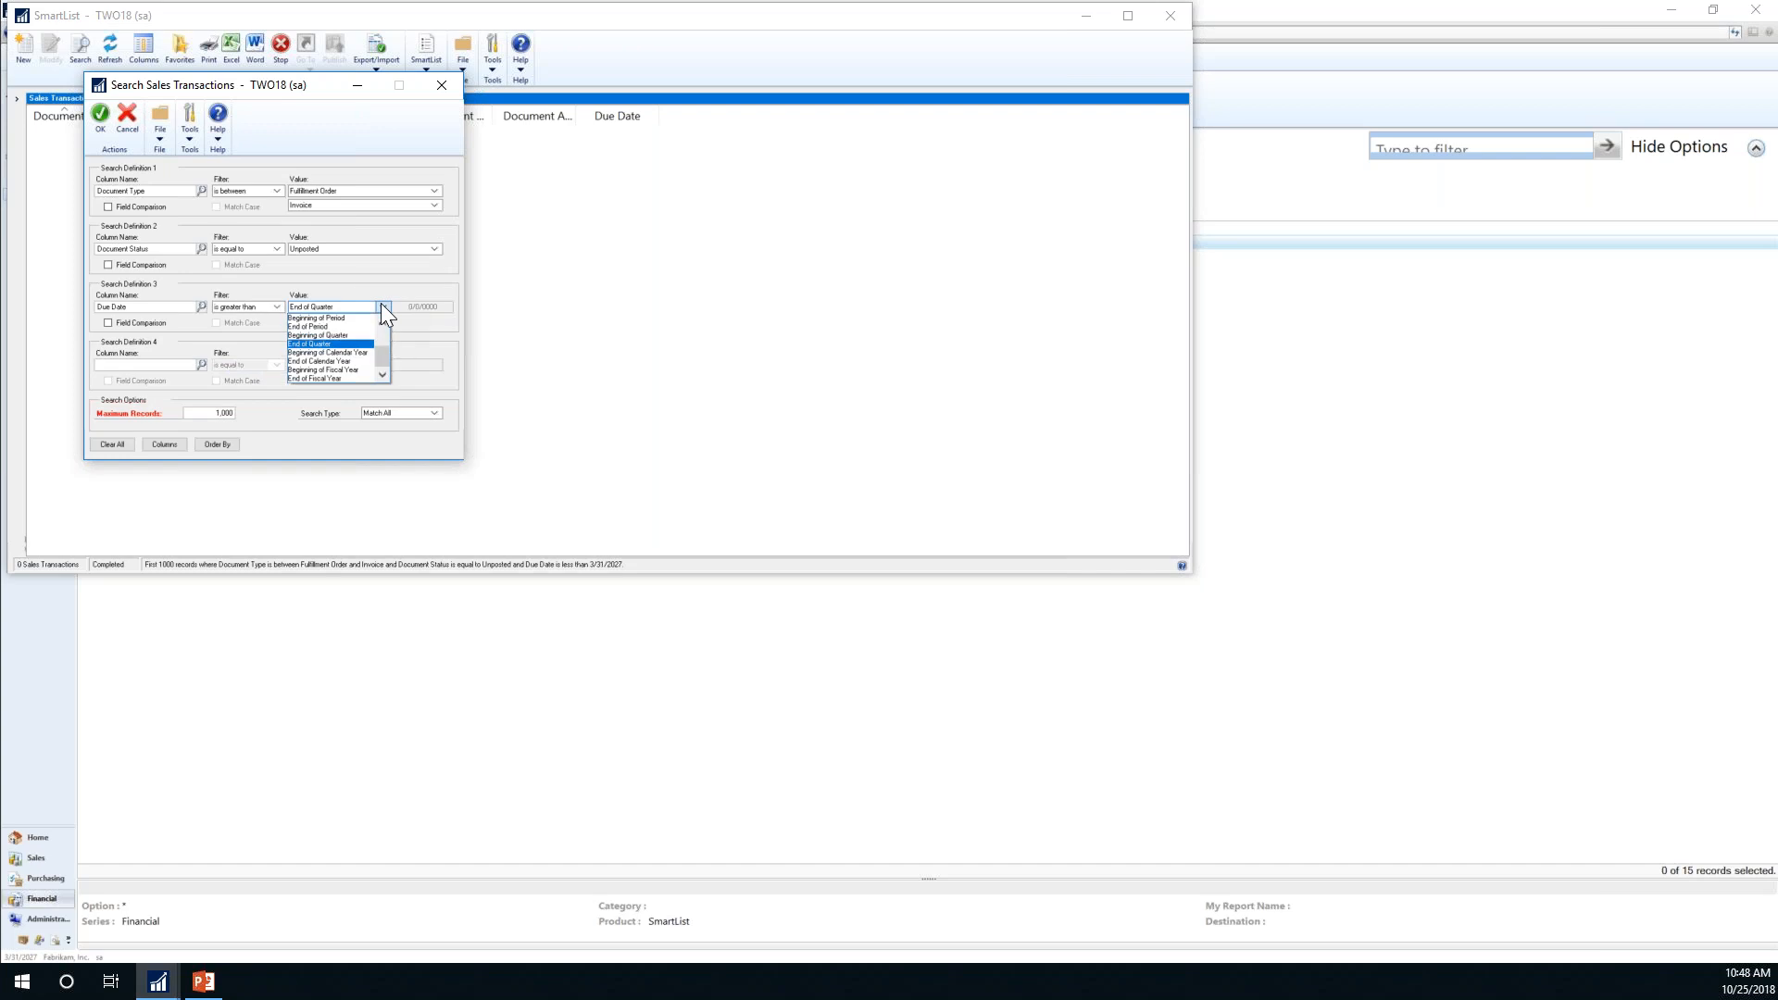
click(330, 345)
click(100, 121)
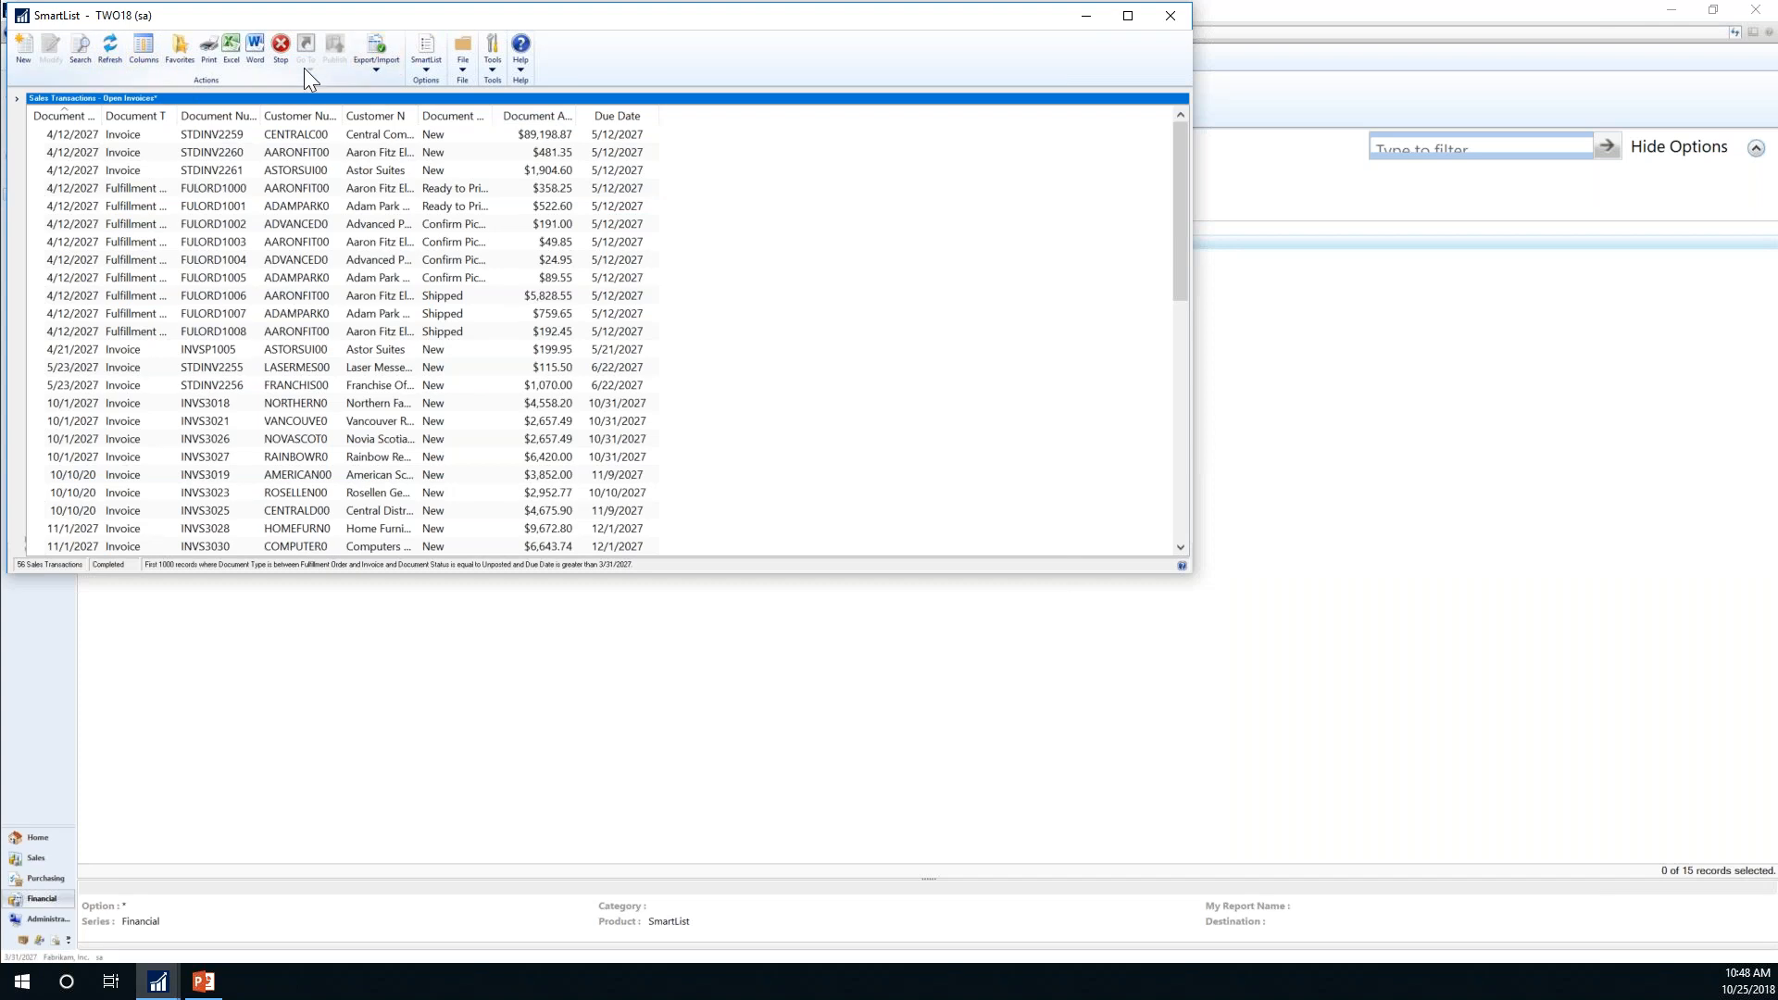
Step: Save the list as System-visible favorite 'Invoices to be paid this week' with a reminder
click(181, 50)
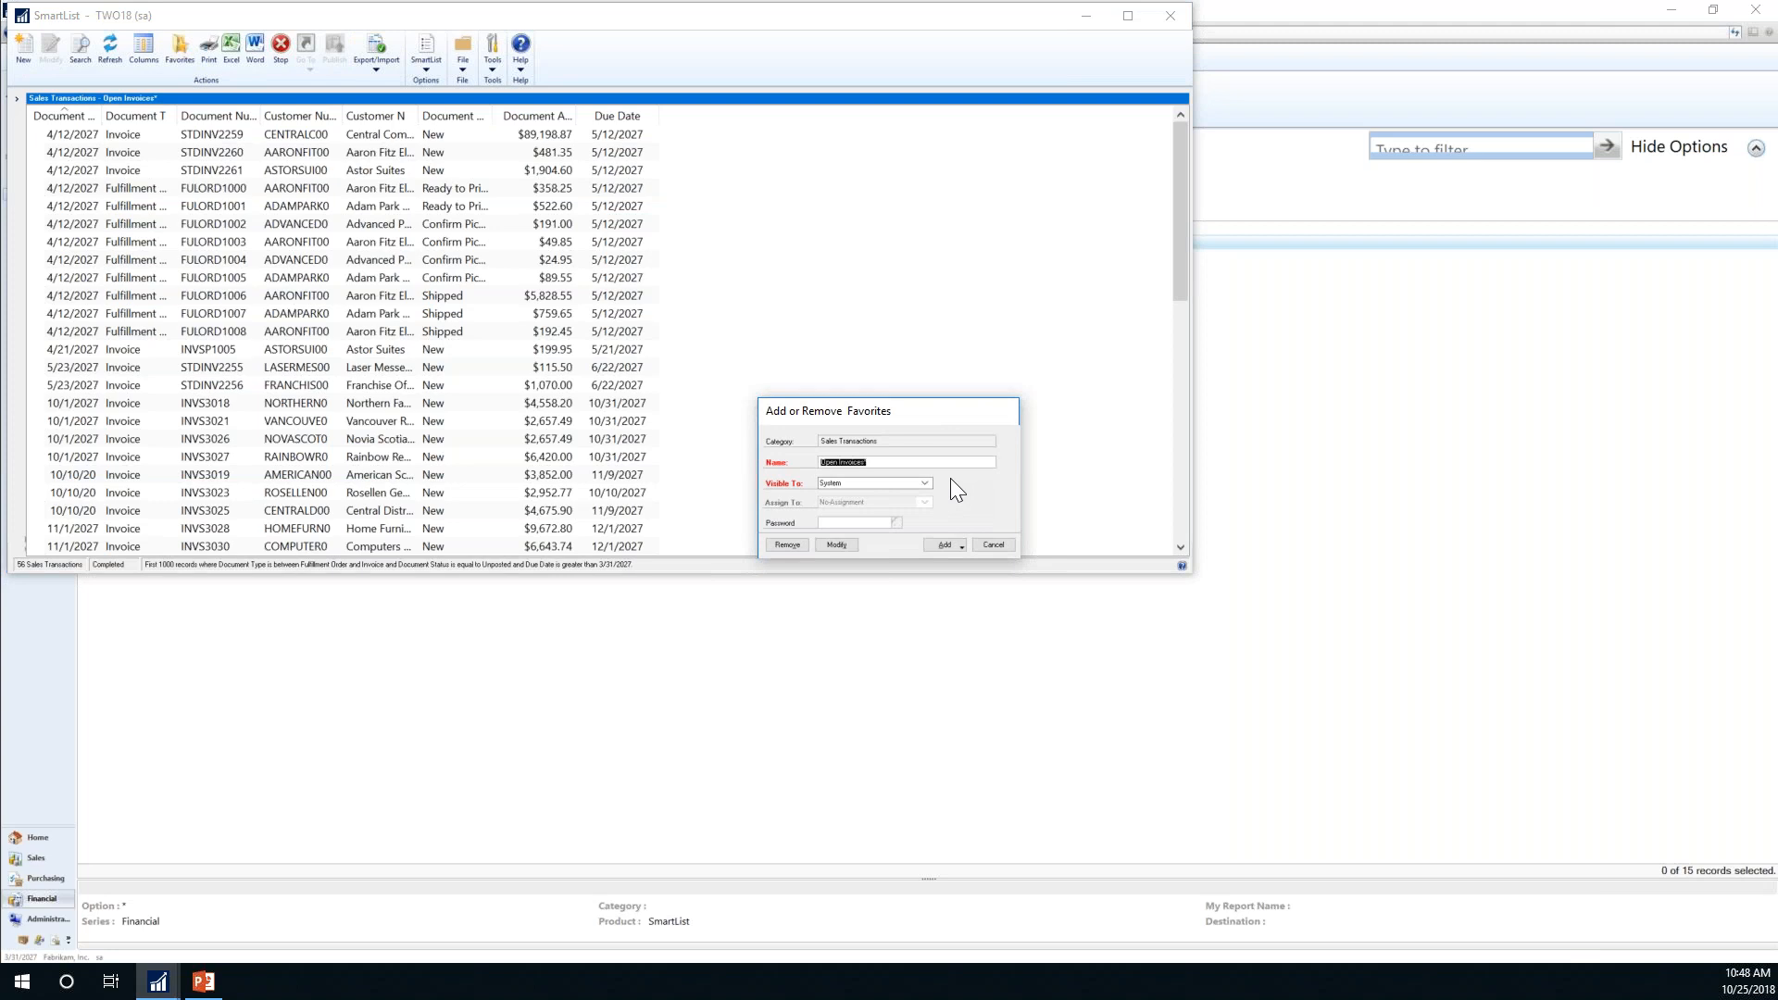
text(Invoicess to be paid this week)
key(Tab)
click(925, 482)
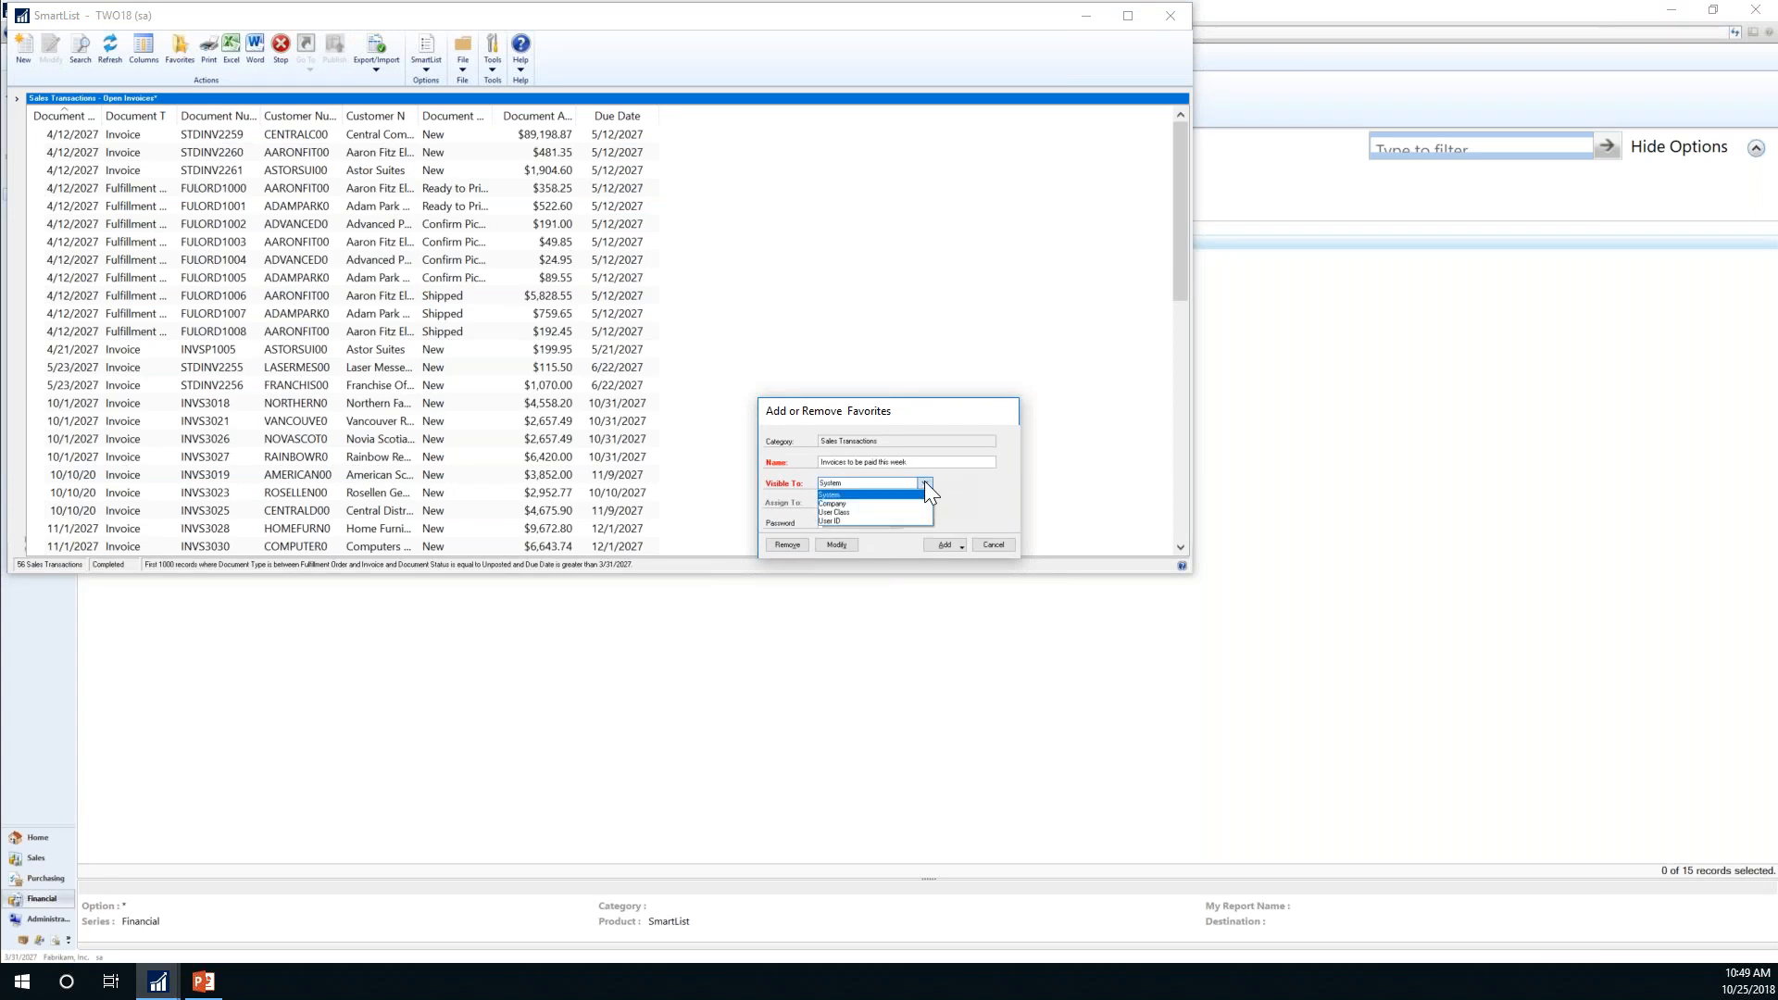
click(924, 482)
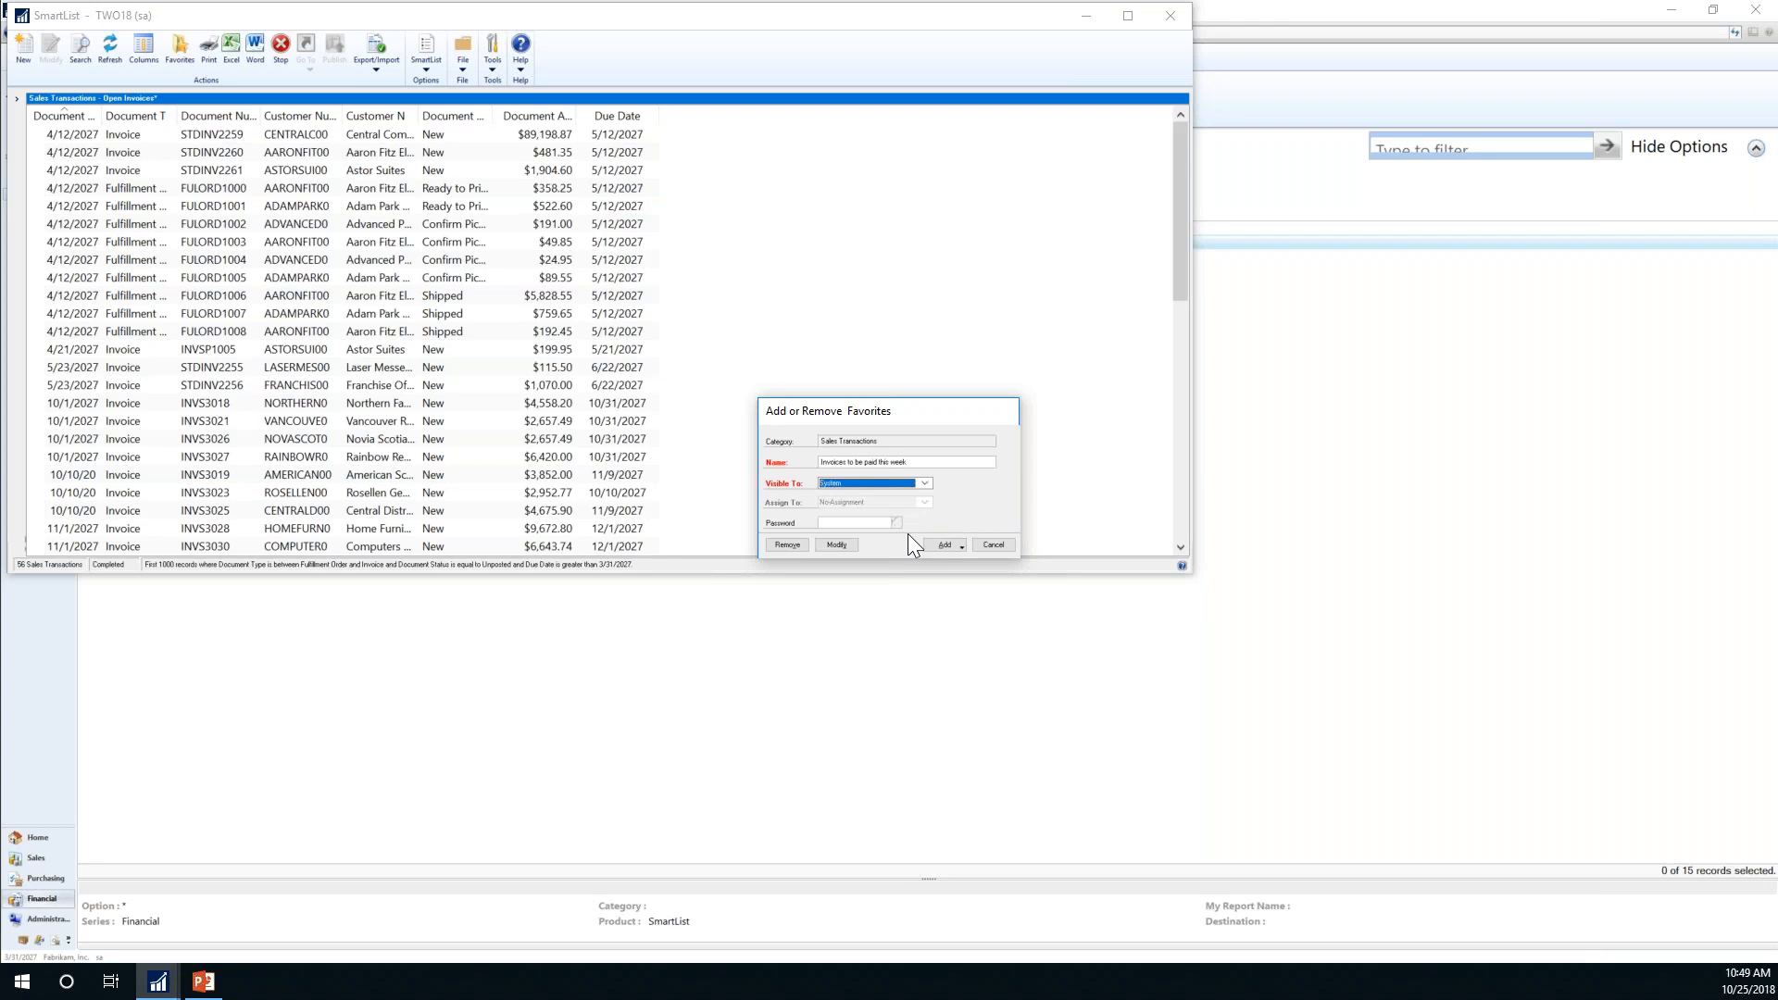
click(960, 547)
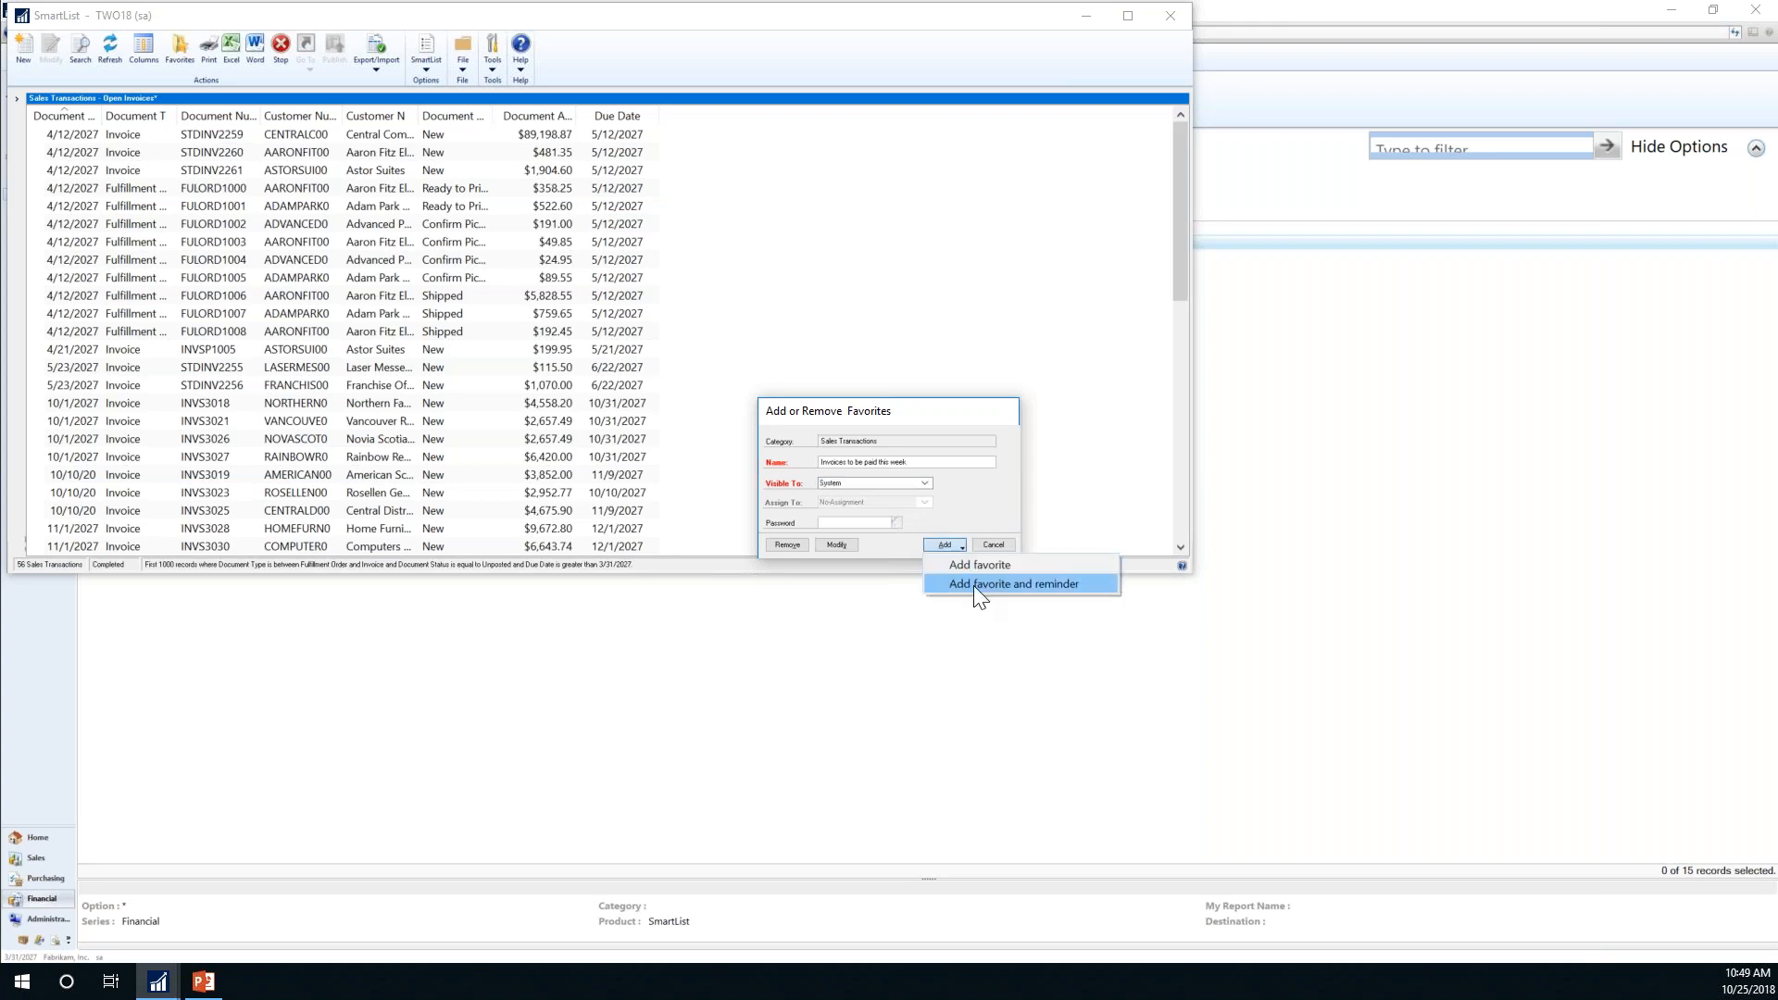
click(1009, 585)
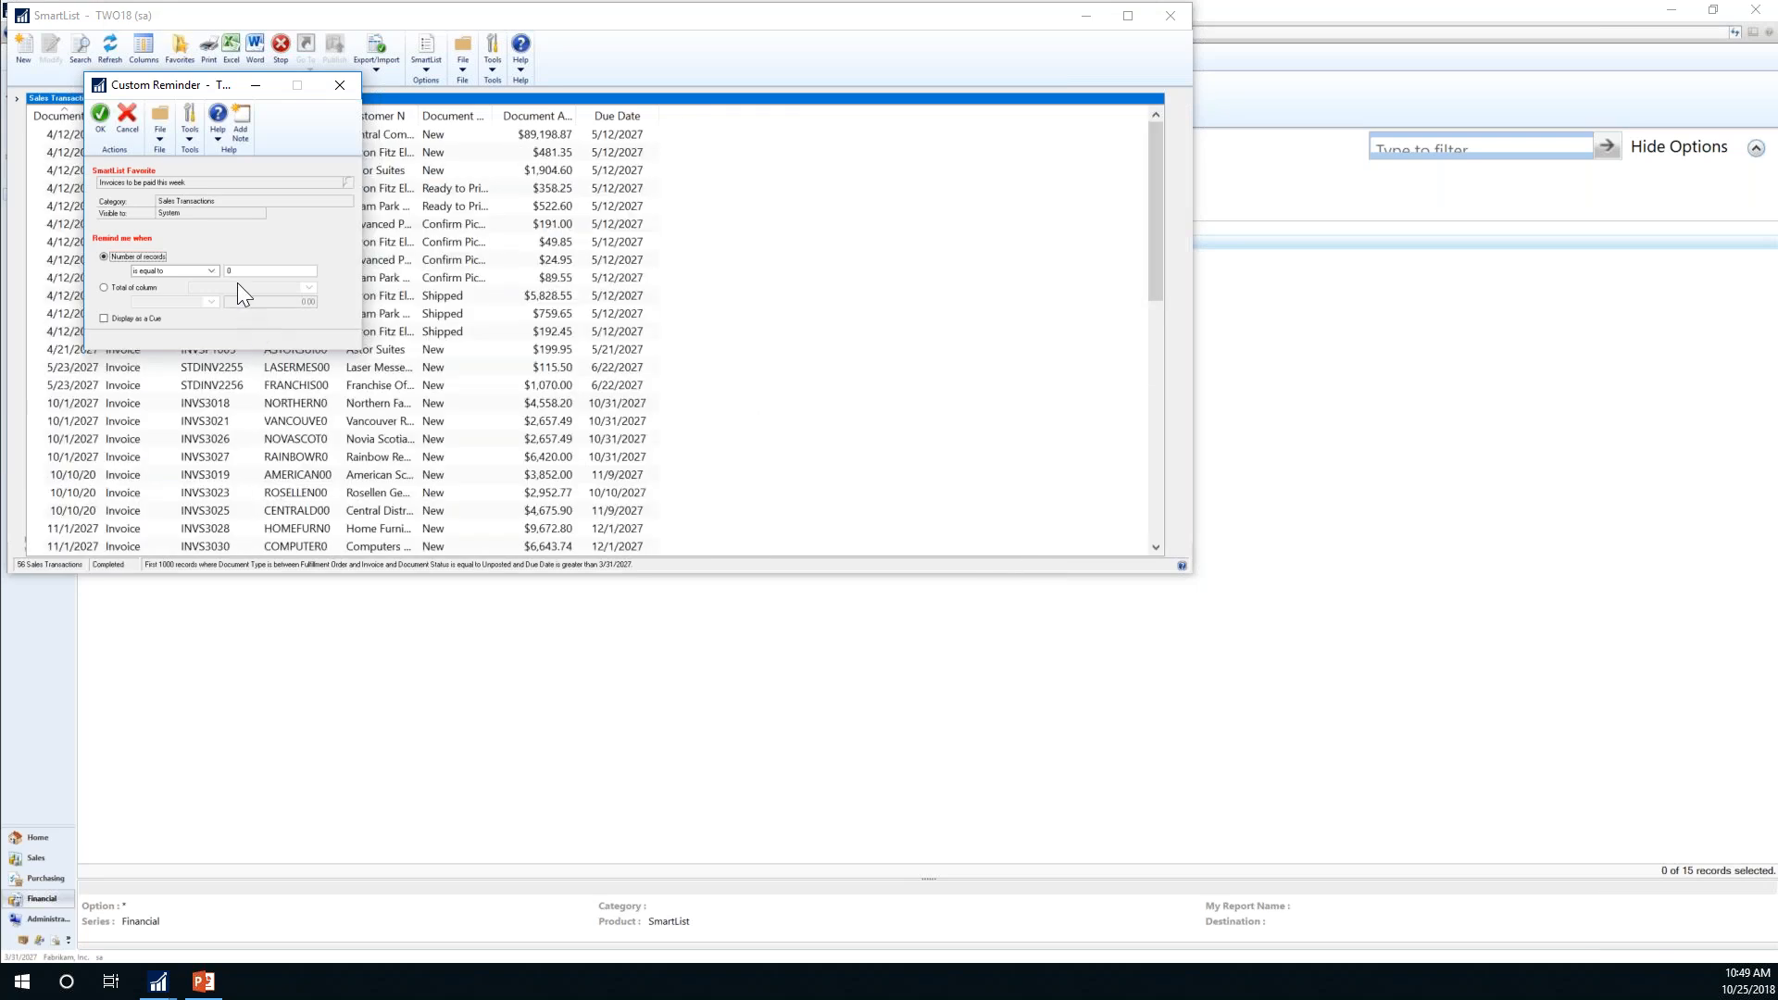
click(210, 271)
click(94, 128)
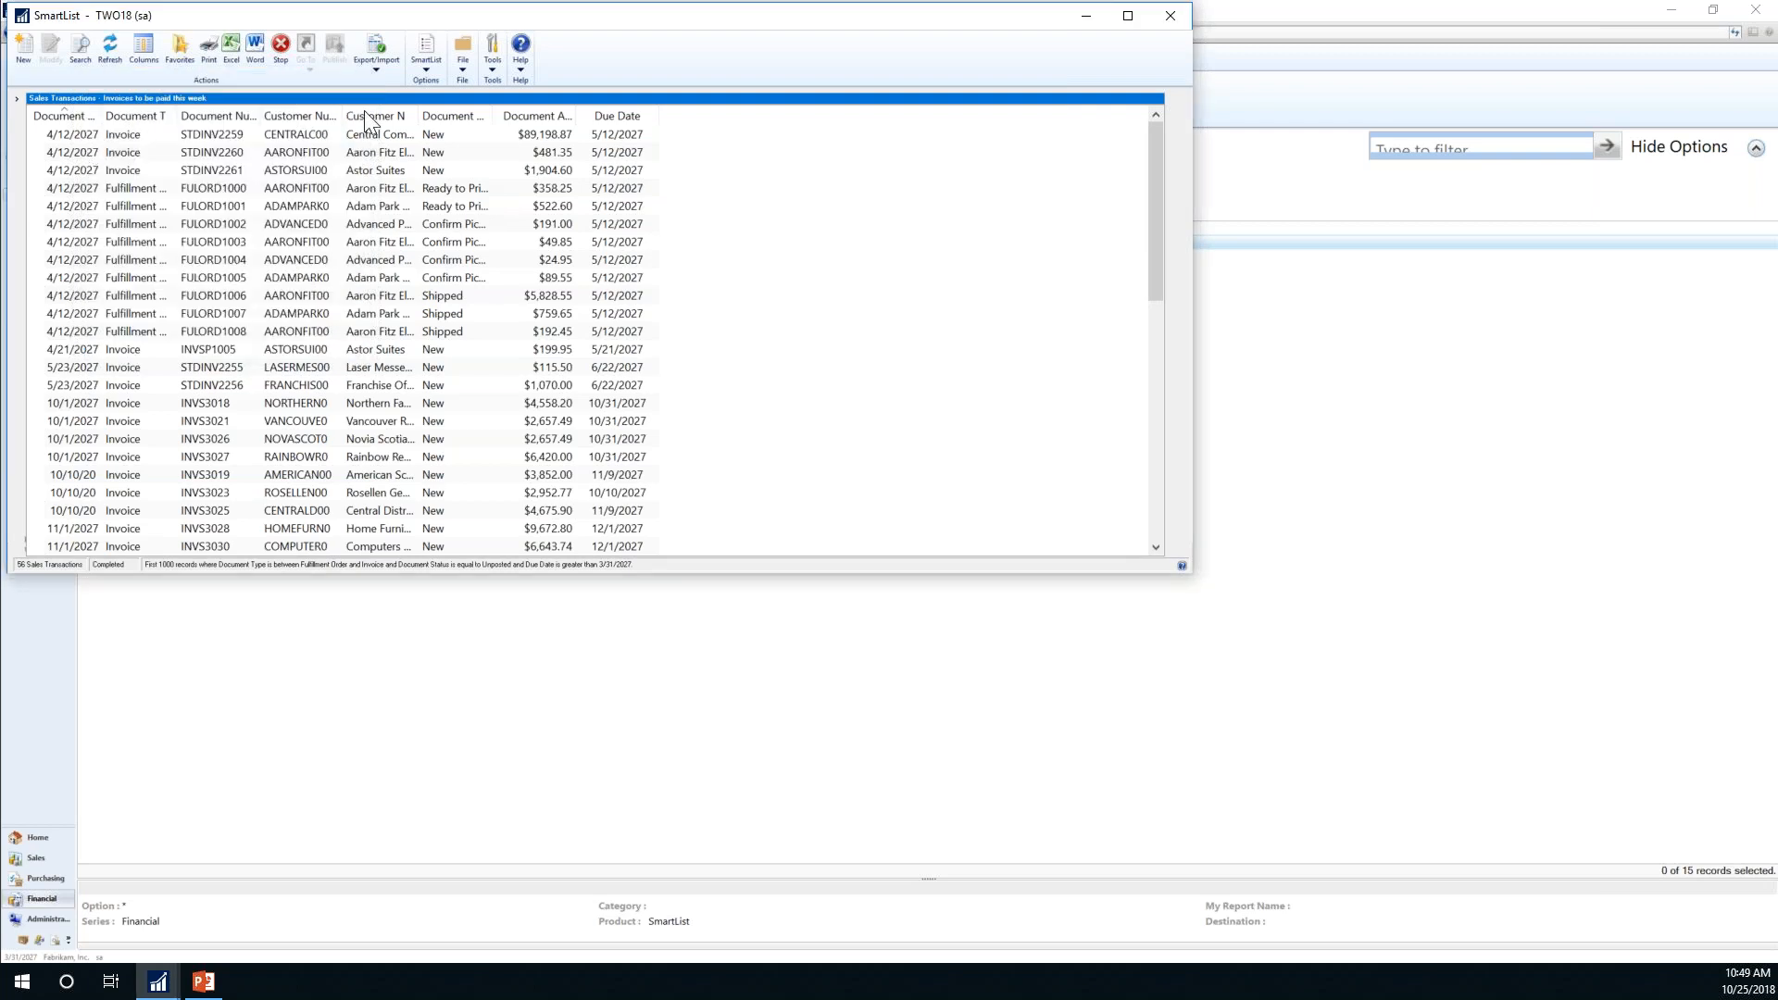
Step: From Home, open the new reminder's invoice list, view invoice STDINV2256, then close both windows
click(1172, 15)
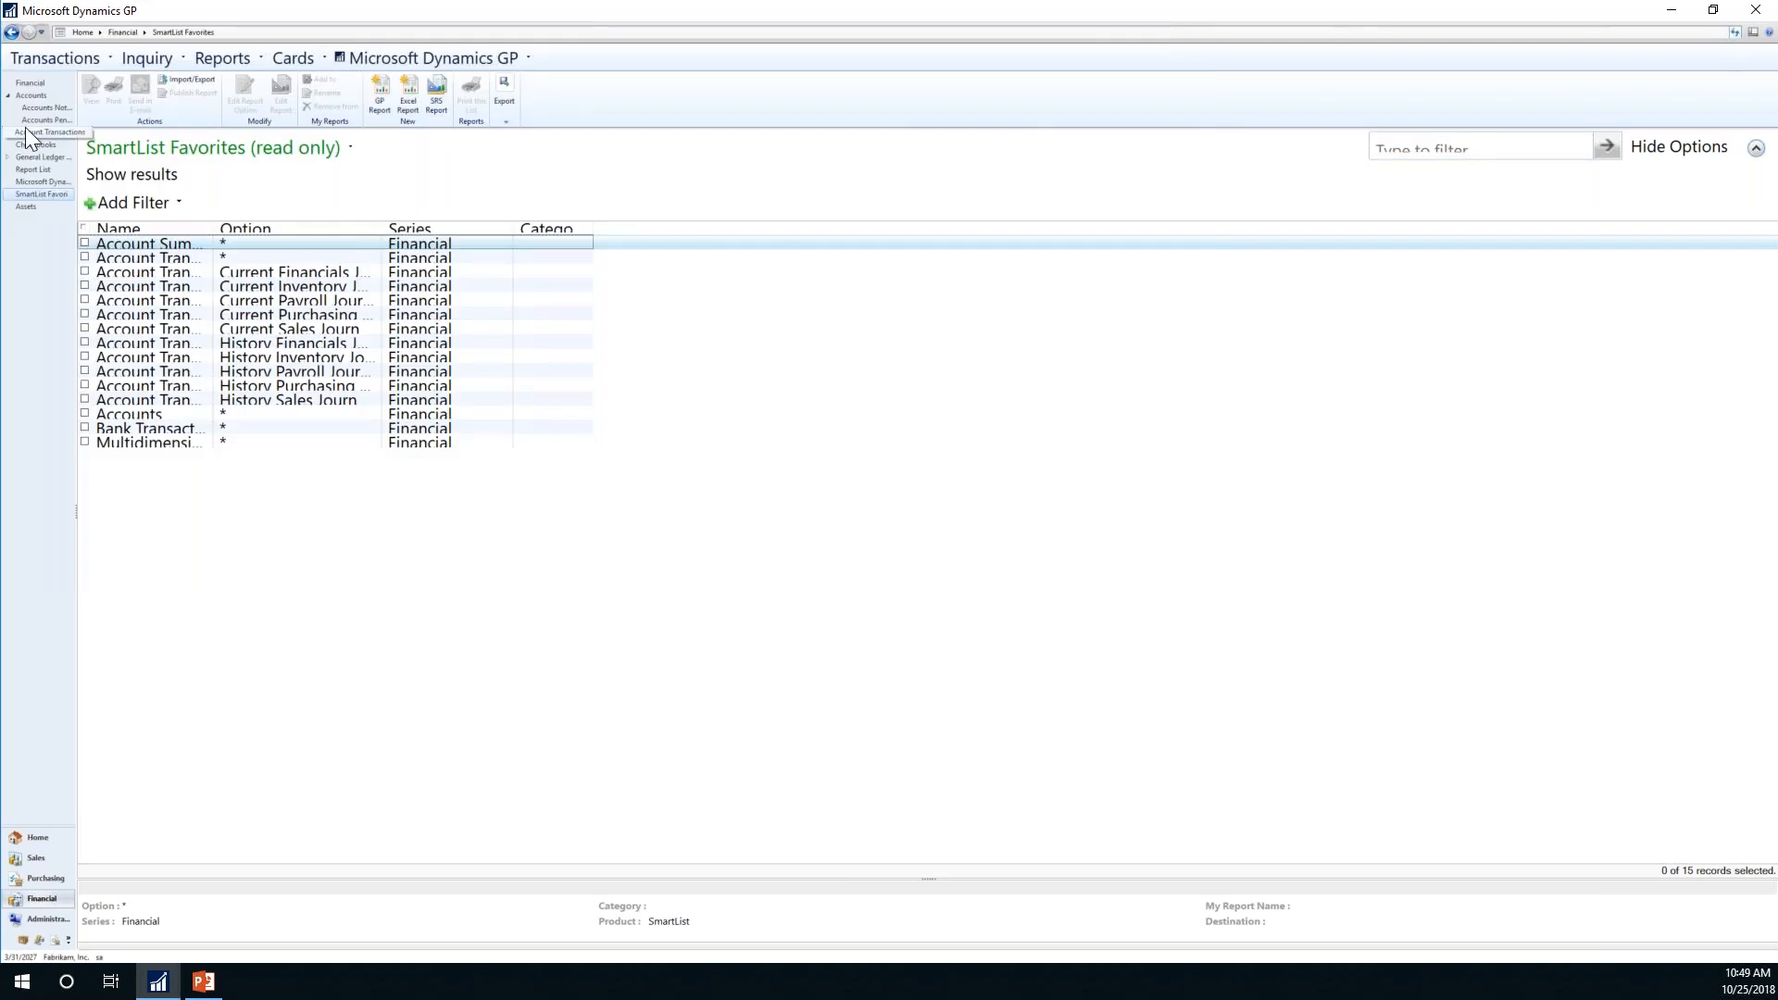
click(33, 842)
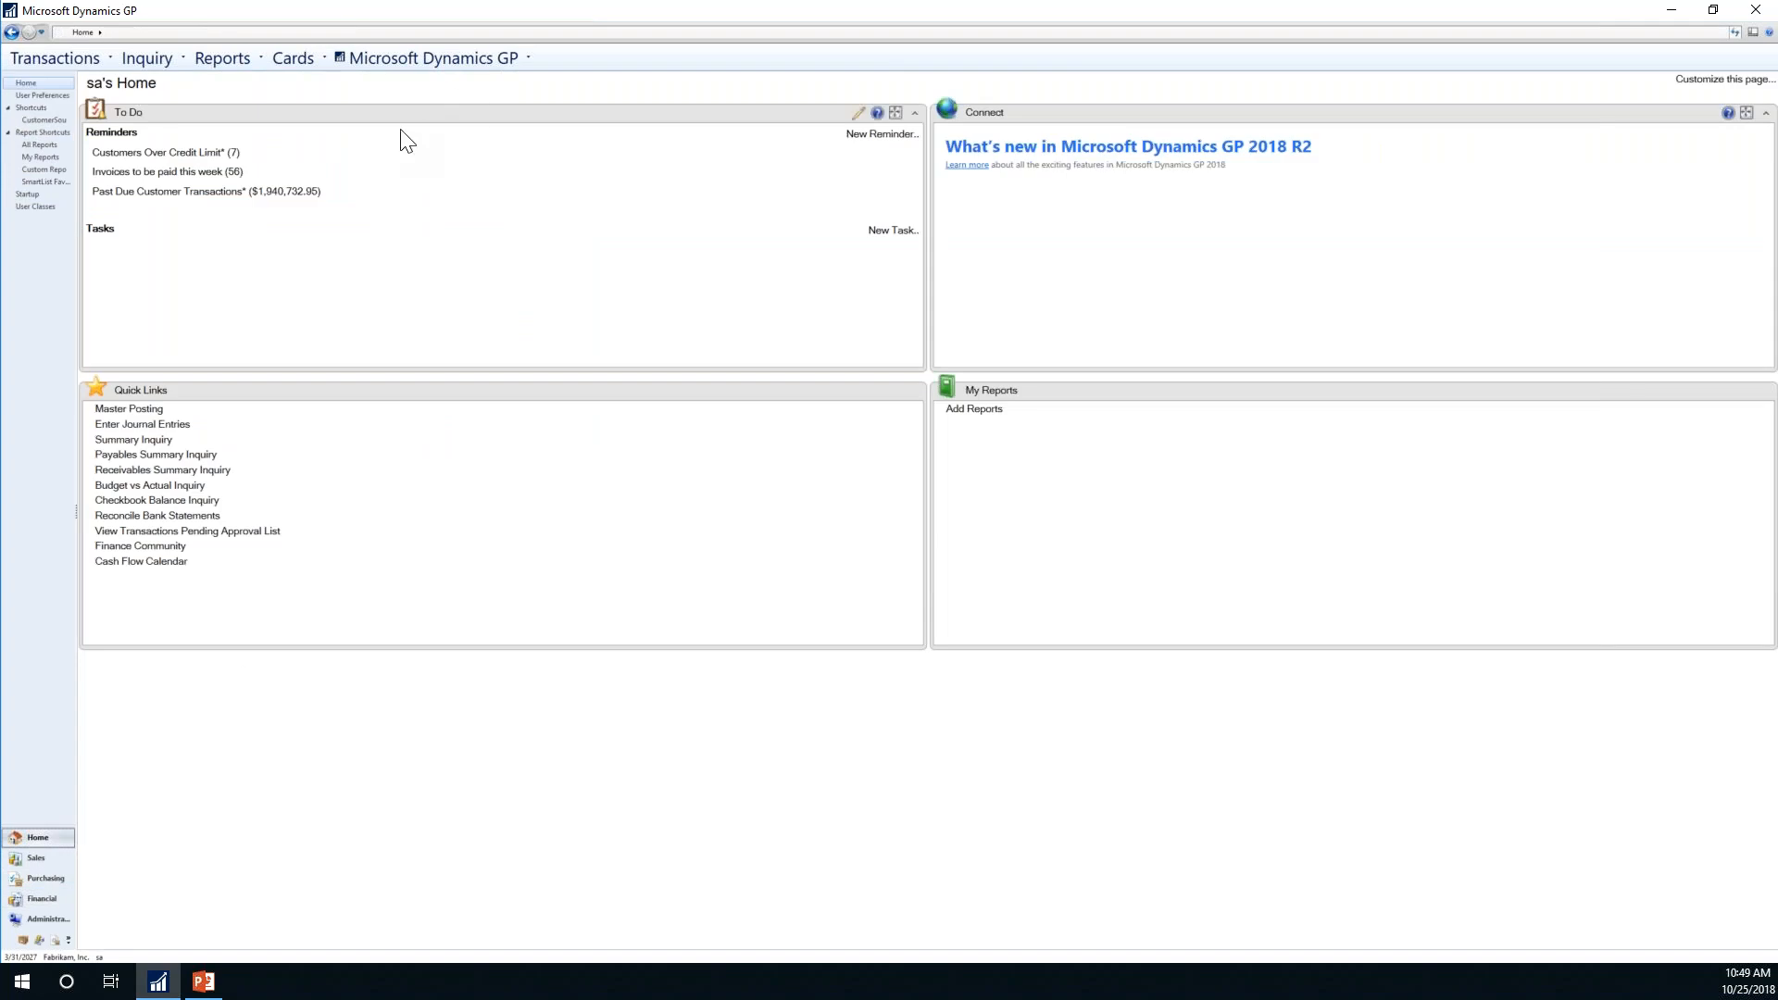
click(156, 174)
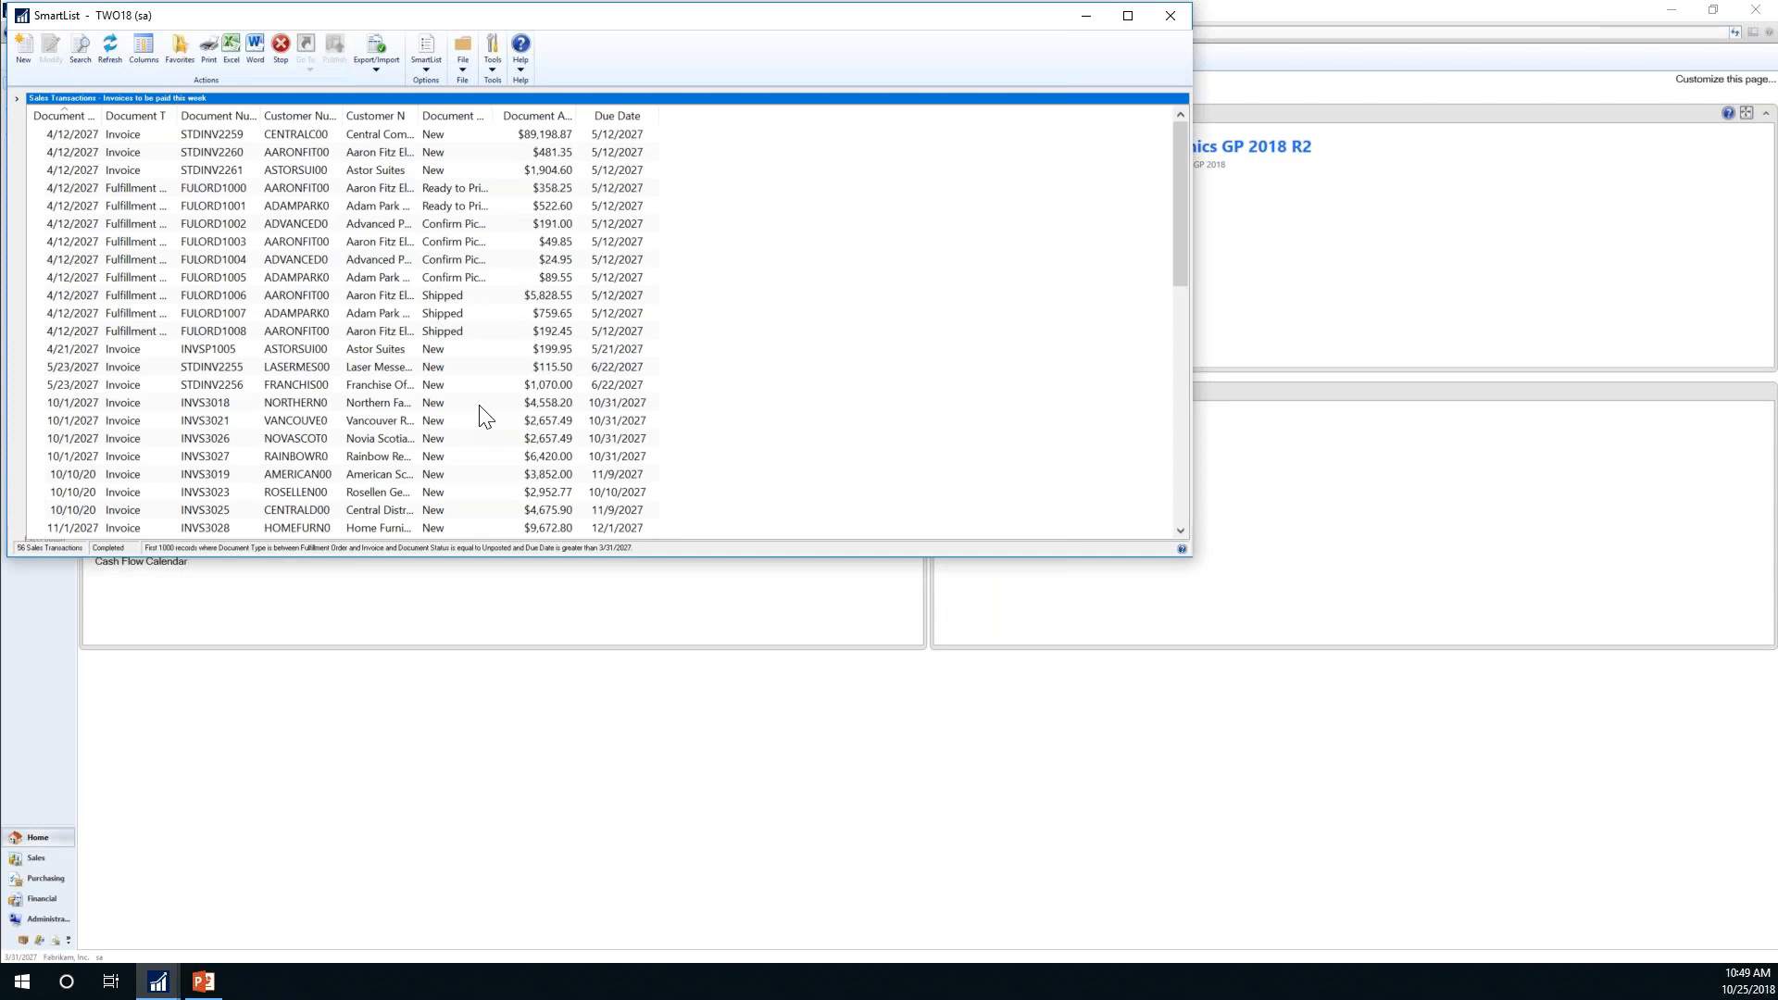
double_click(299, 384)
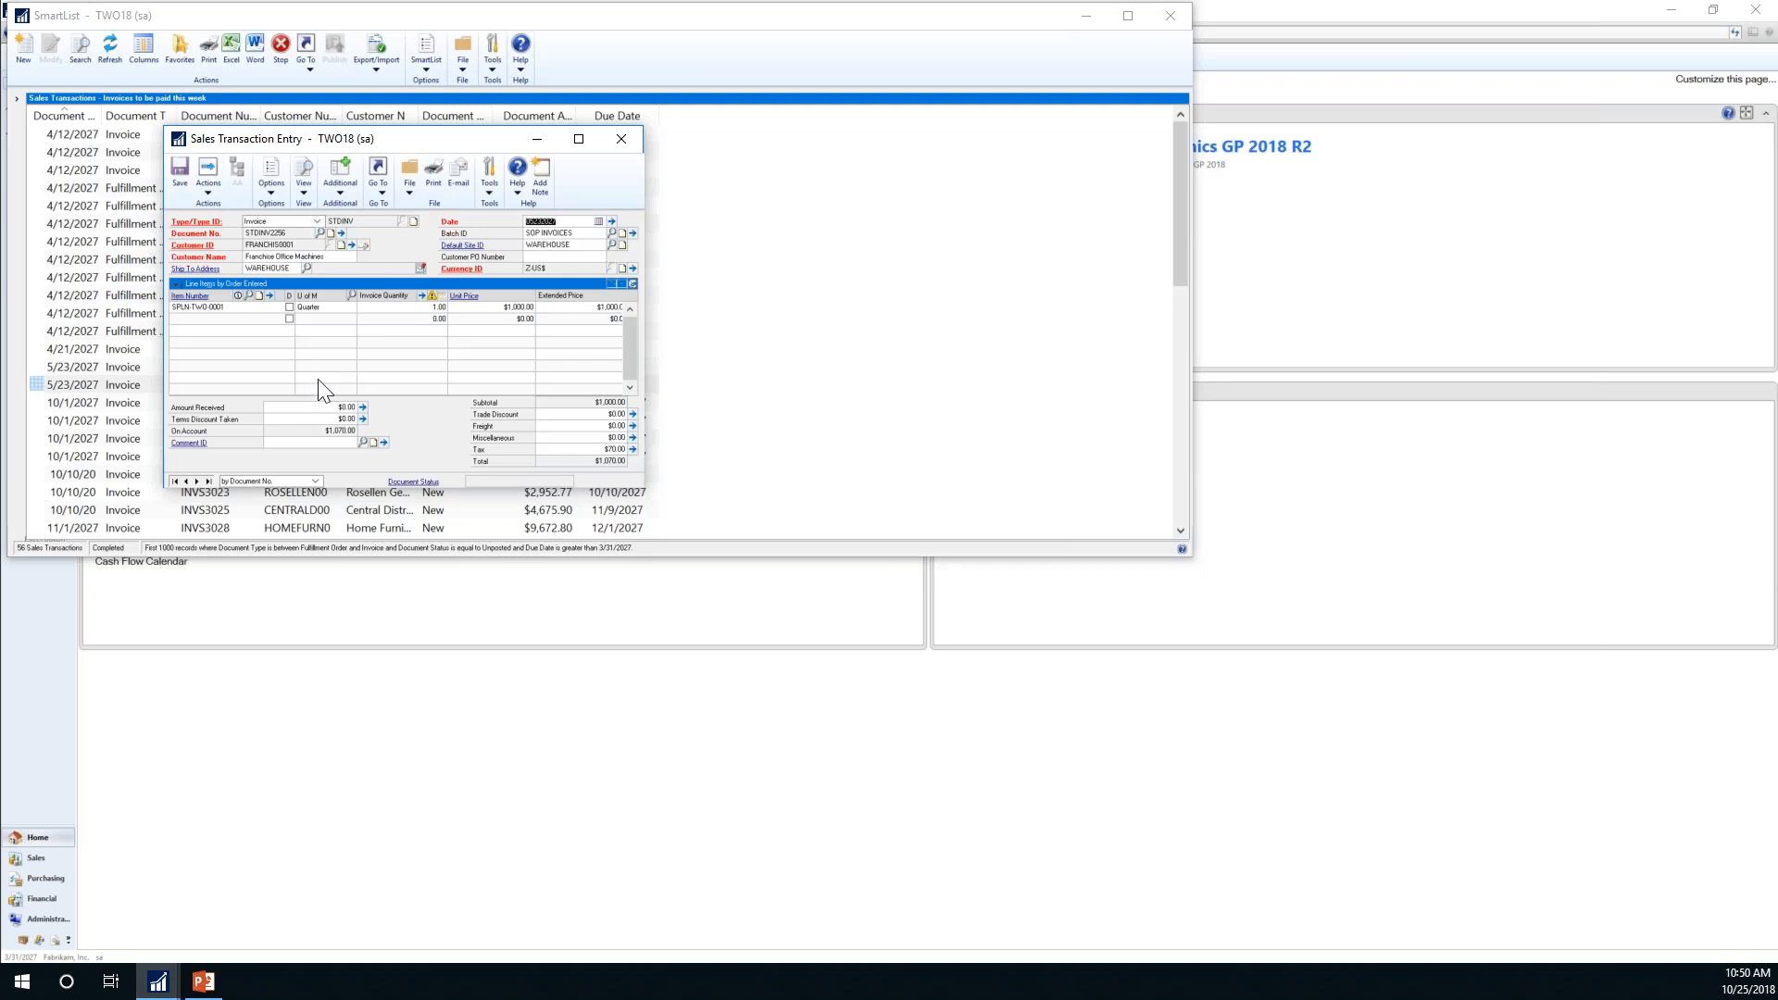
click(618, 144)
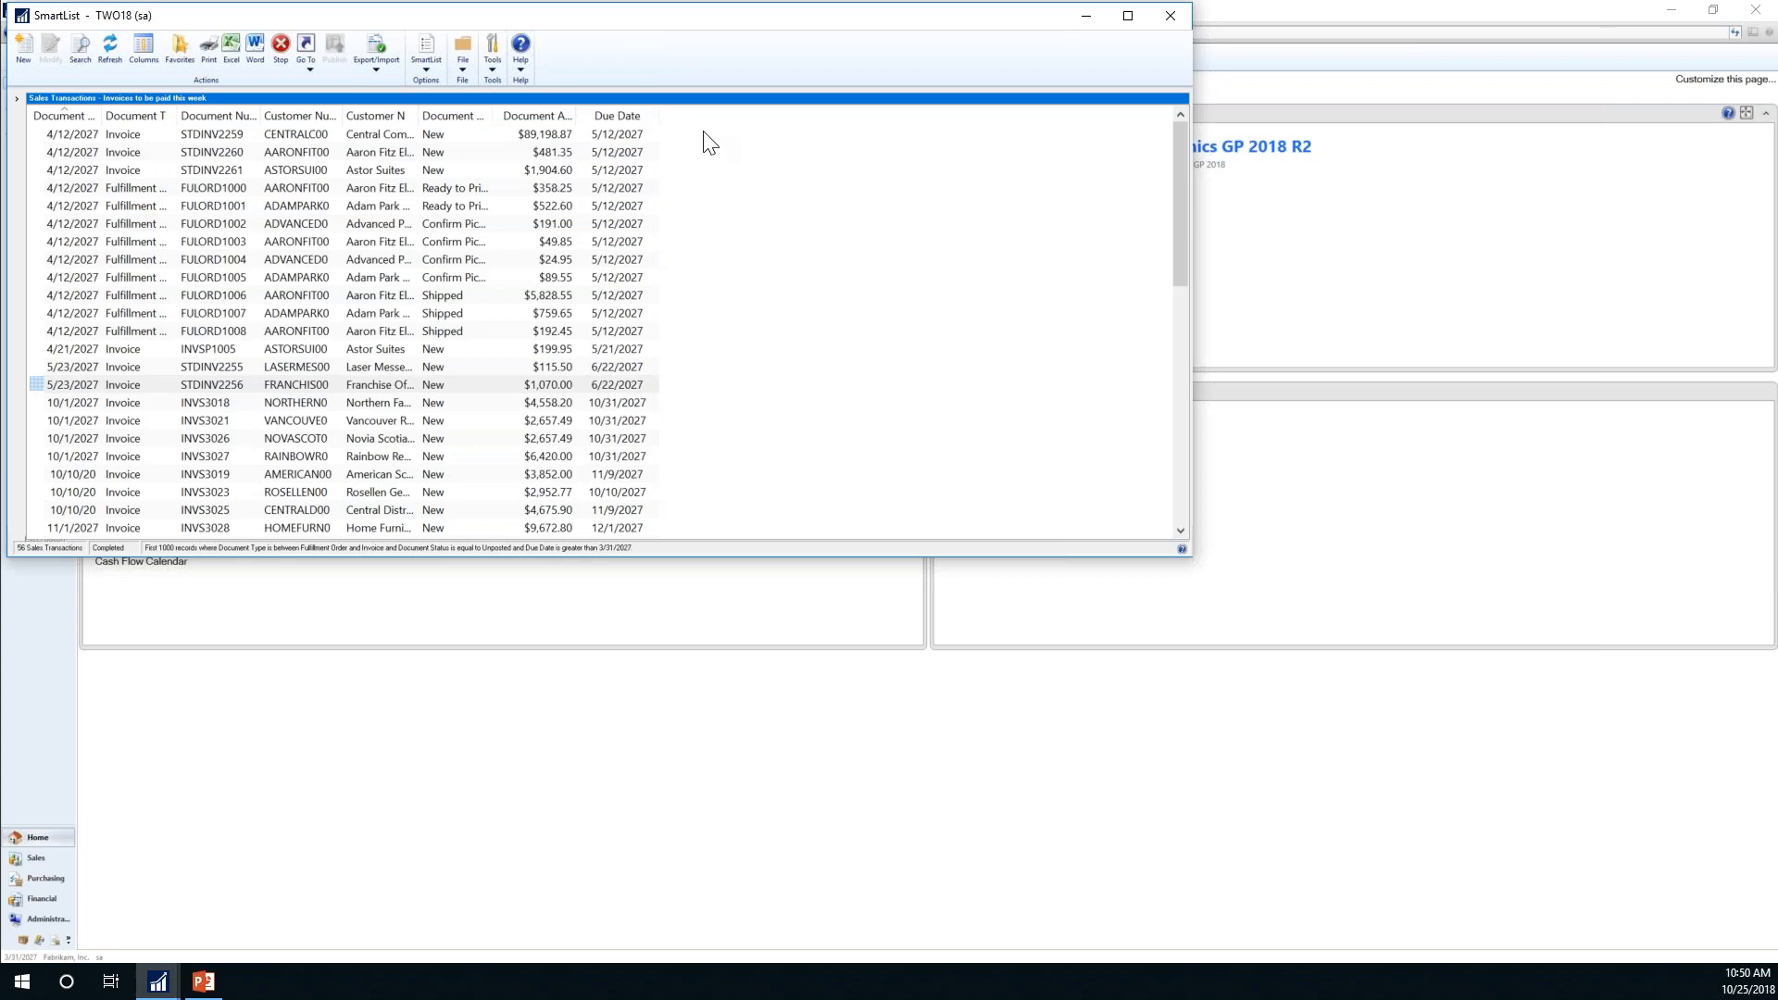
click(1181, 13)
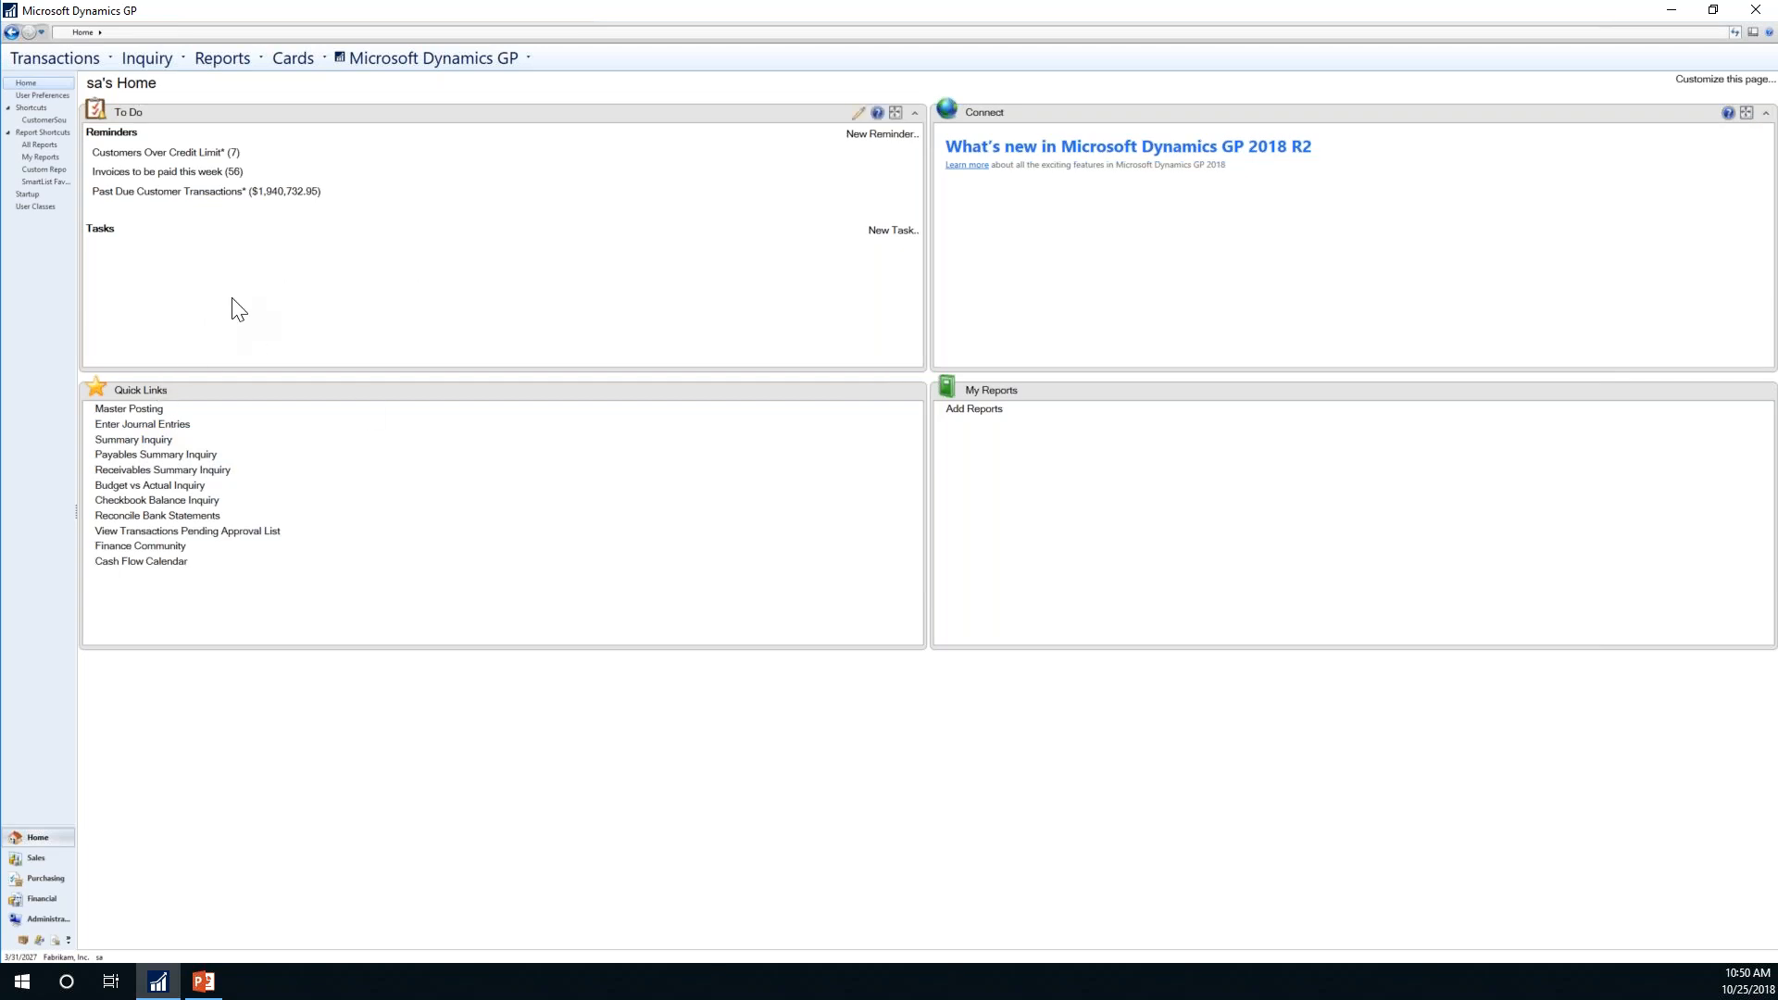
right_click(23, 109)
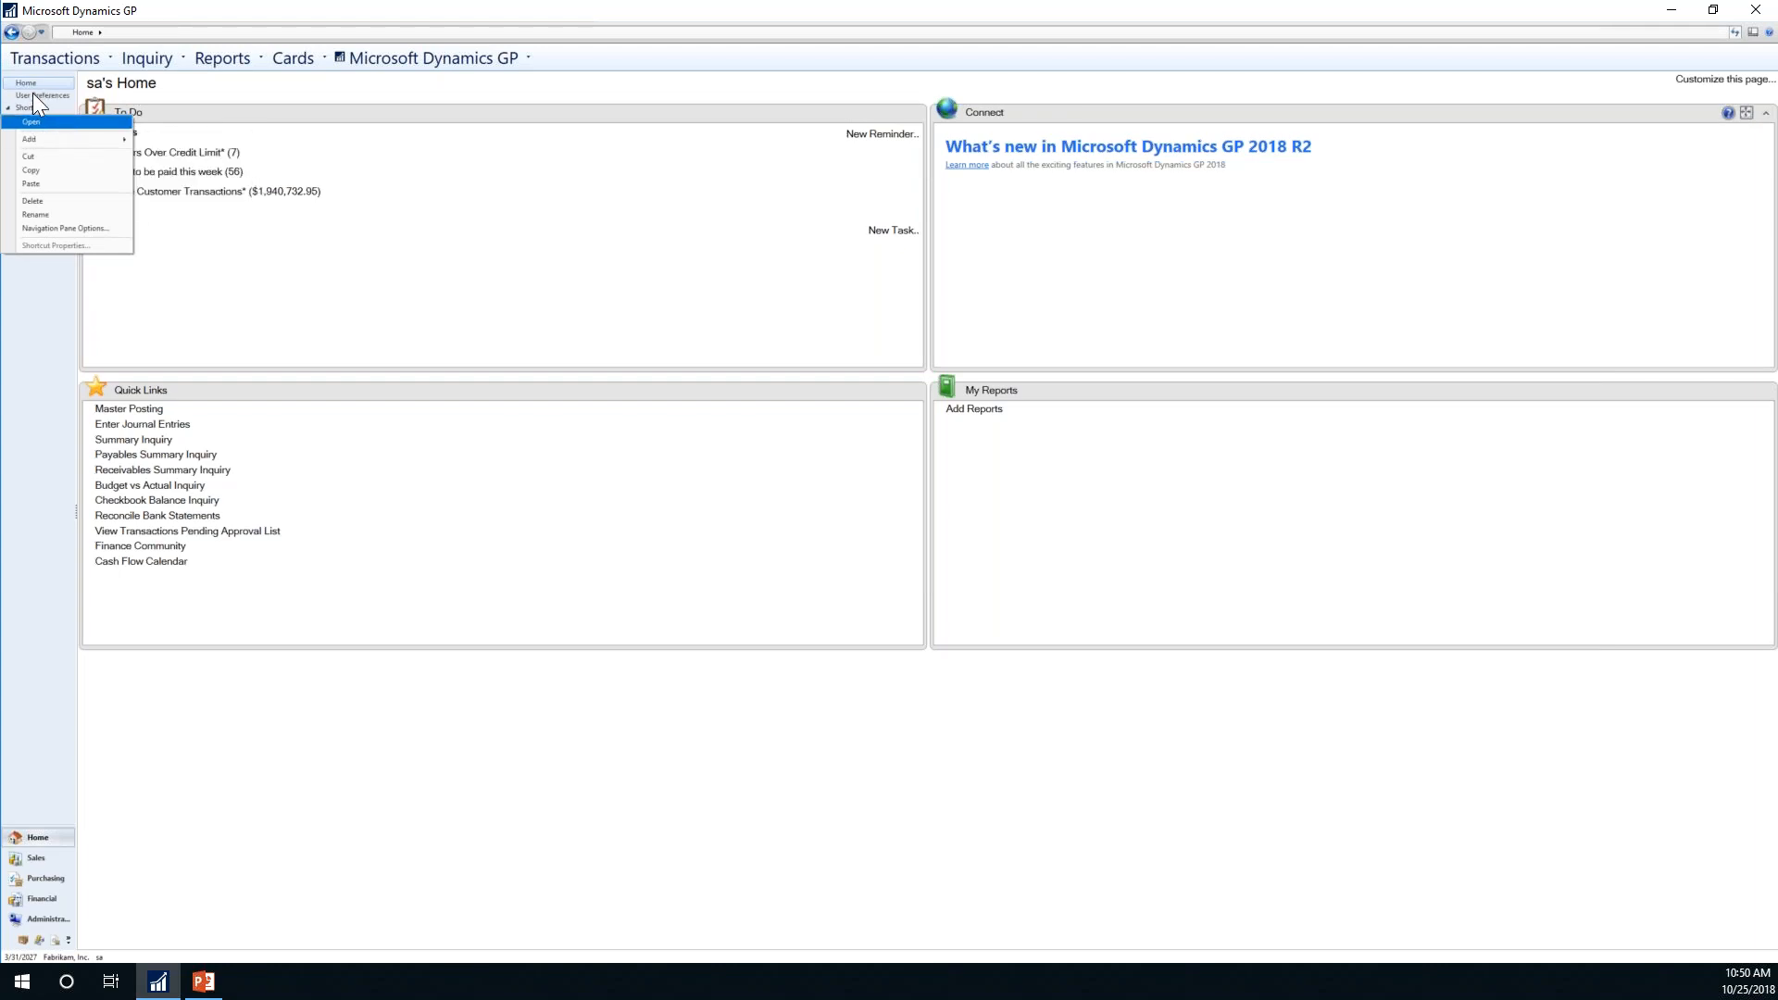
mouse_move(33, 137)
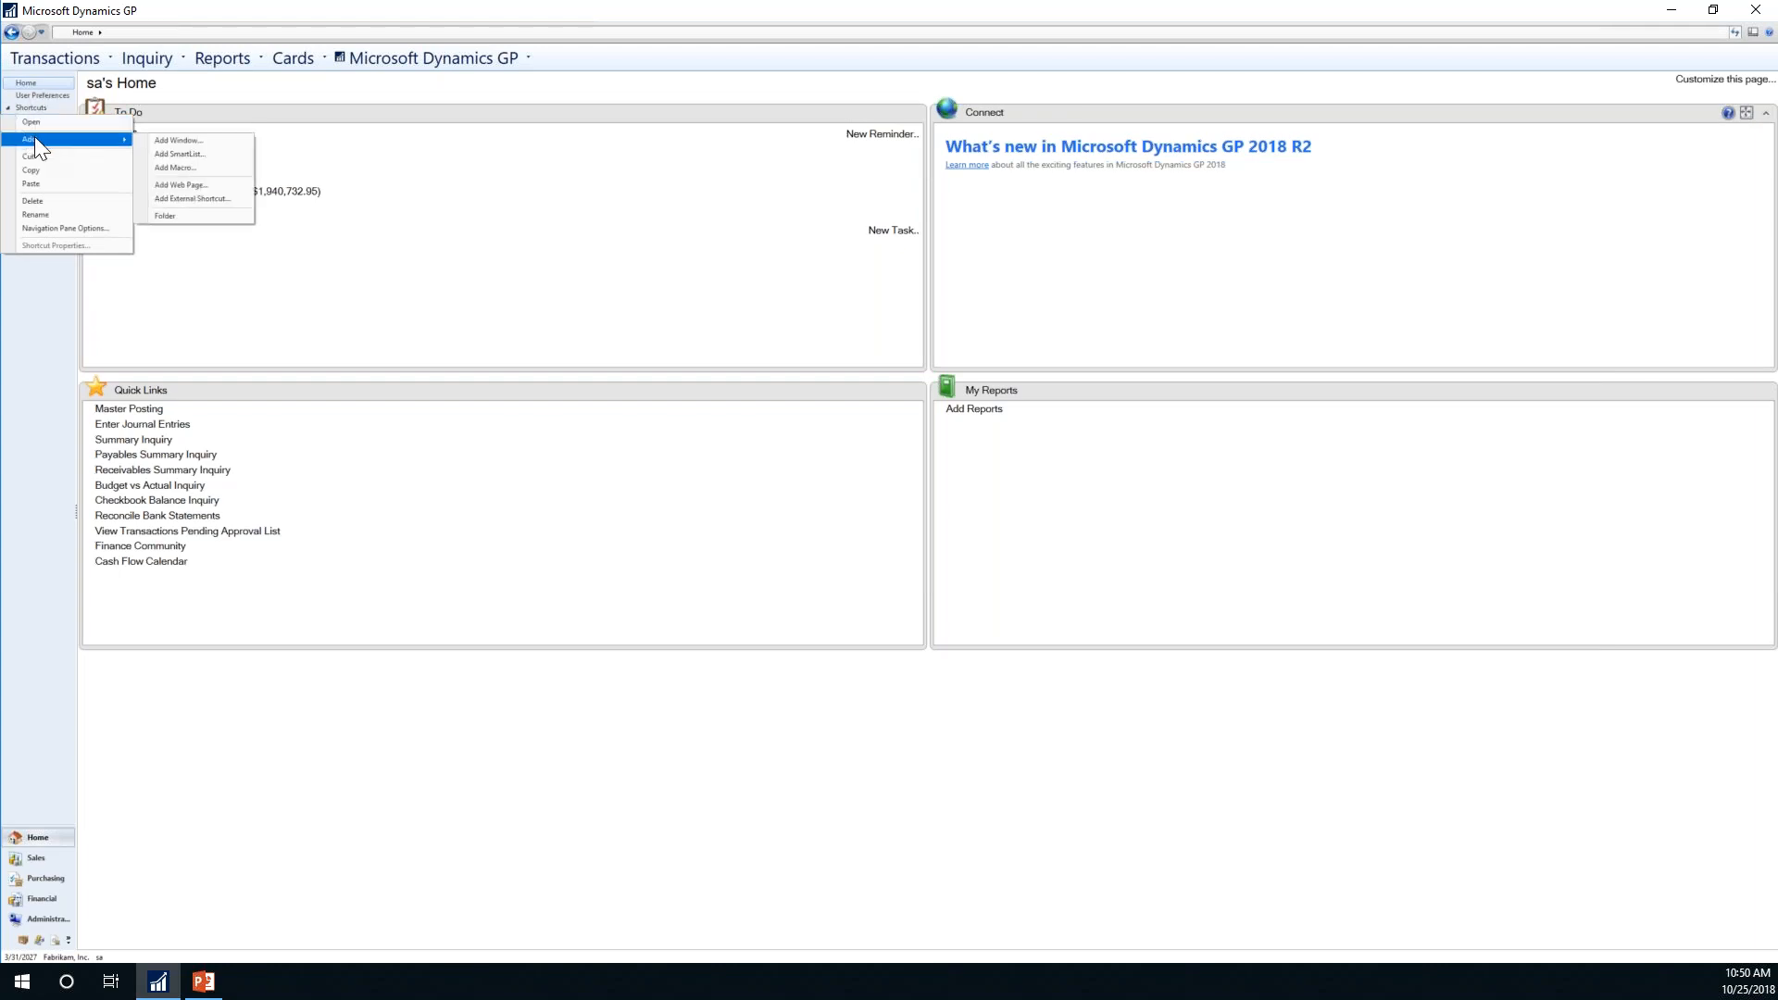
click(211, 198)
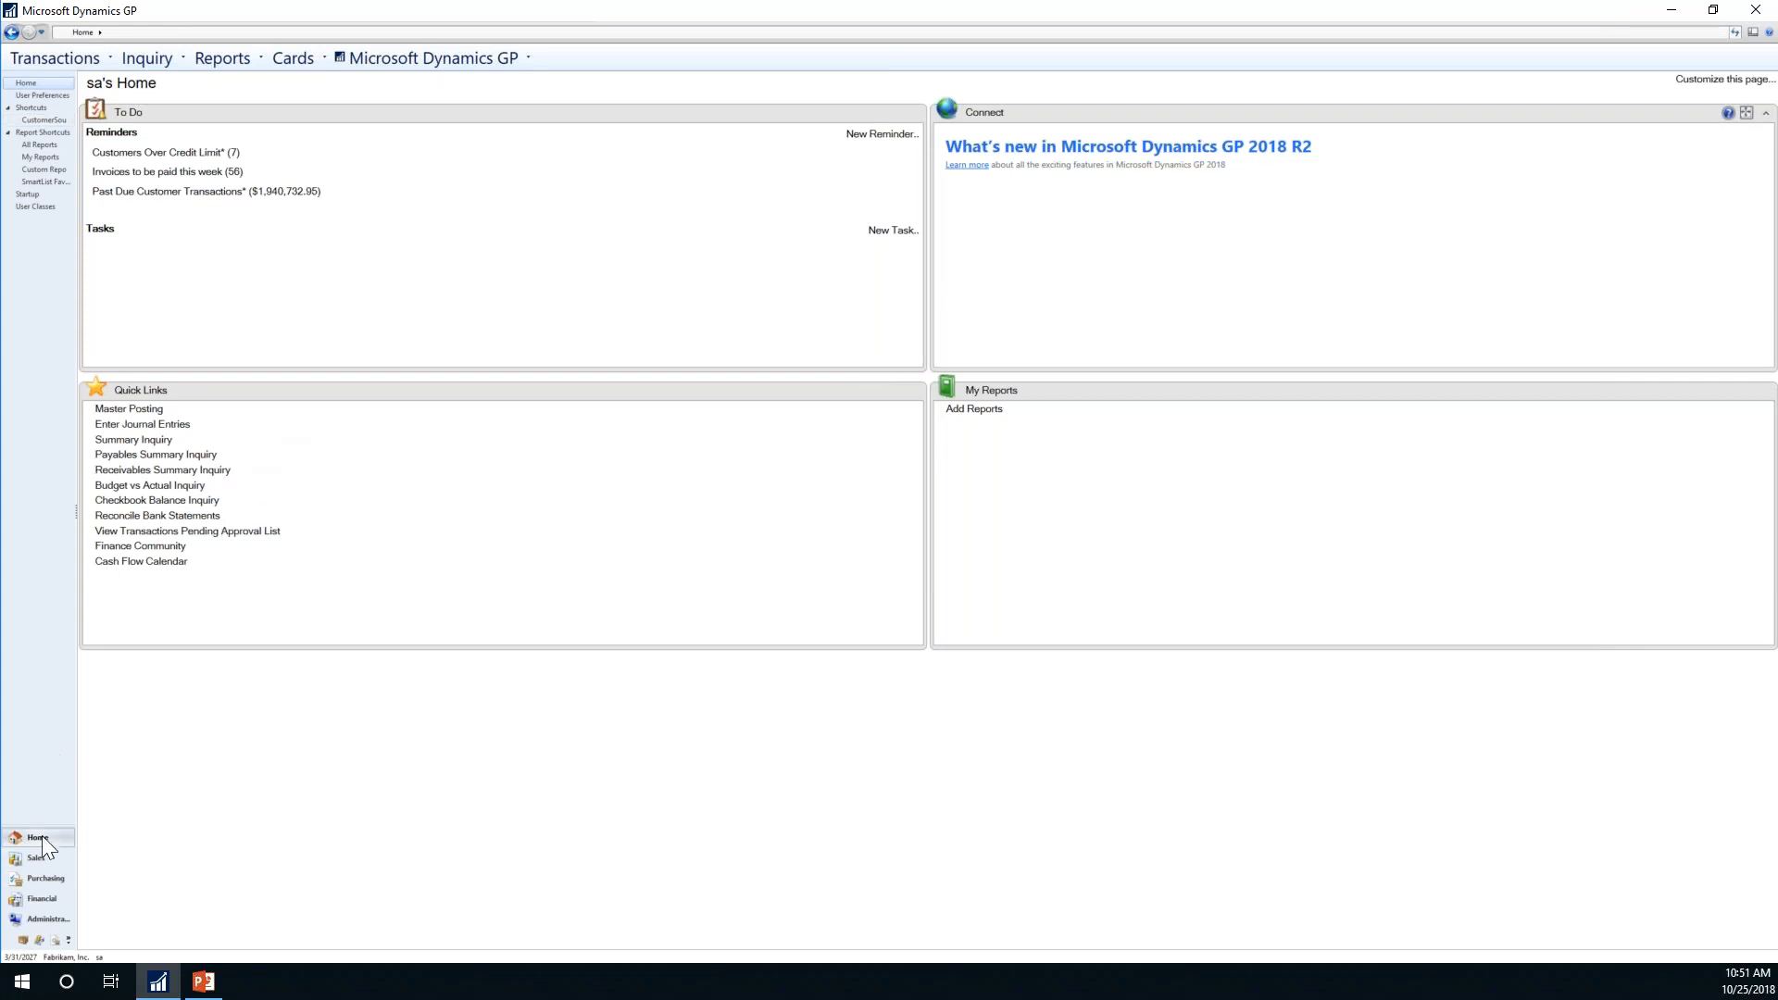
Step: Switch to the Purchasing area page and open its Checklists window
click(30, 881)
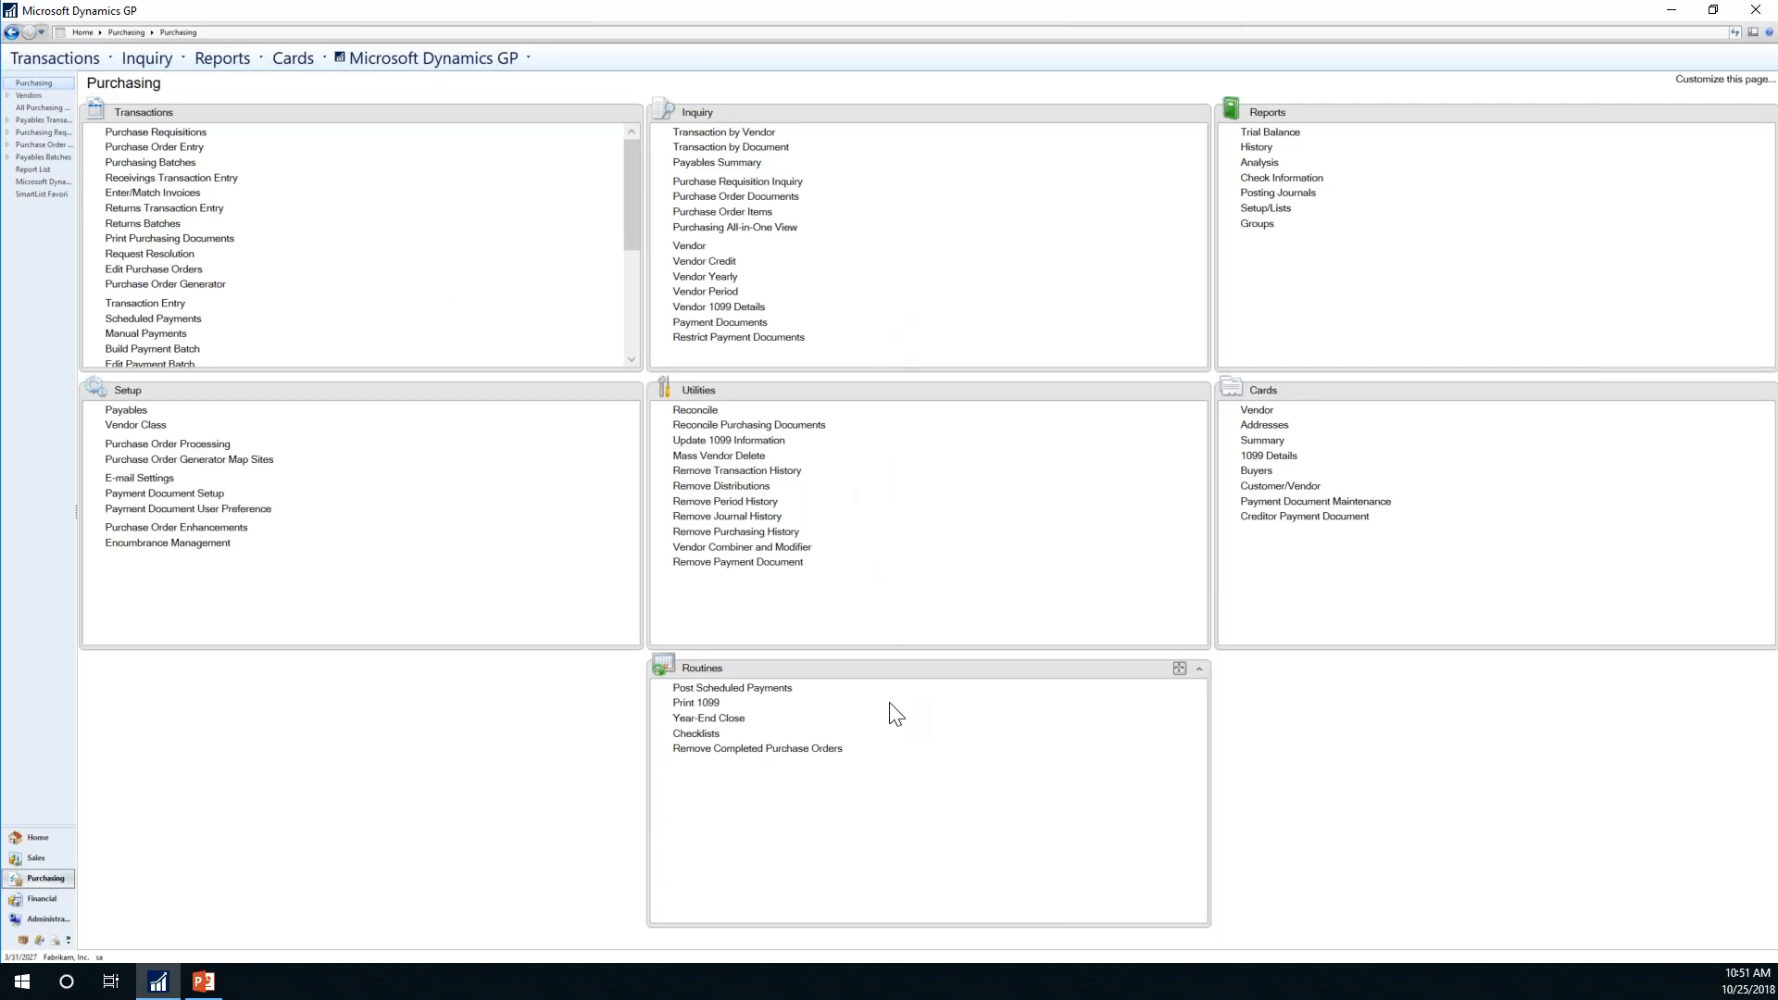
click(697, 735)
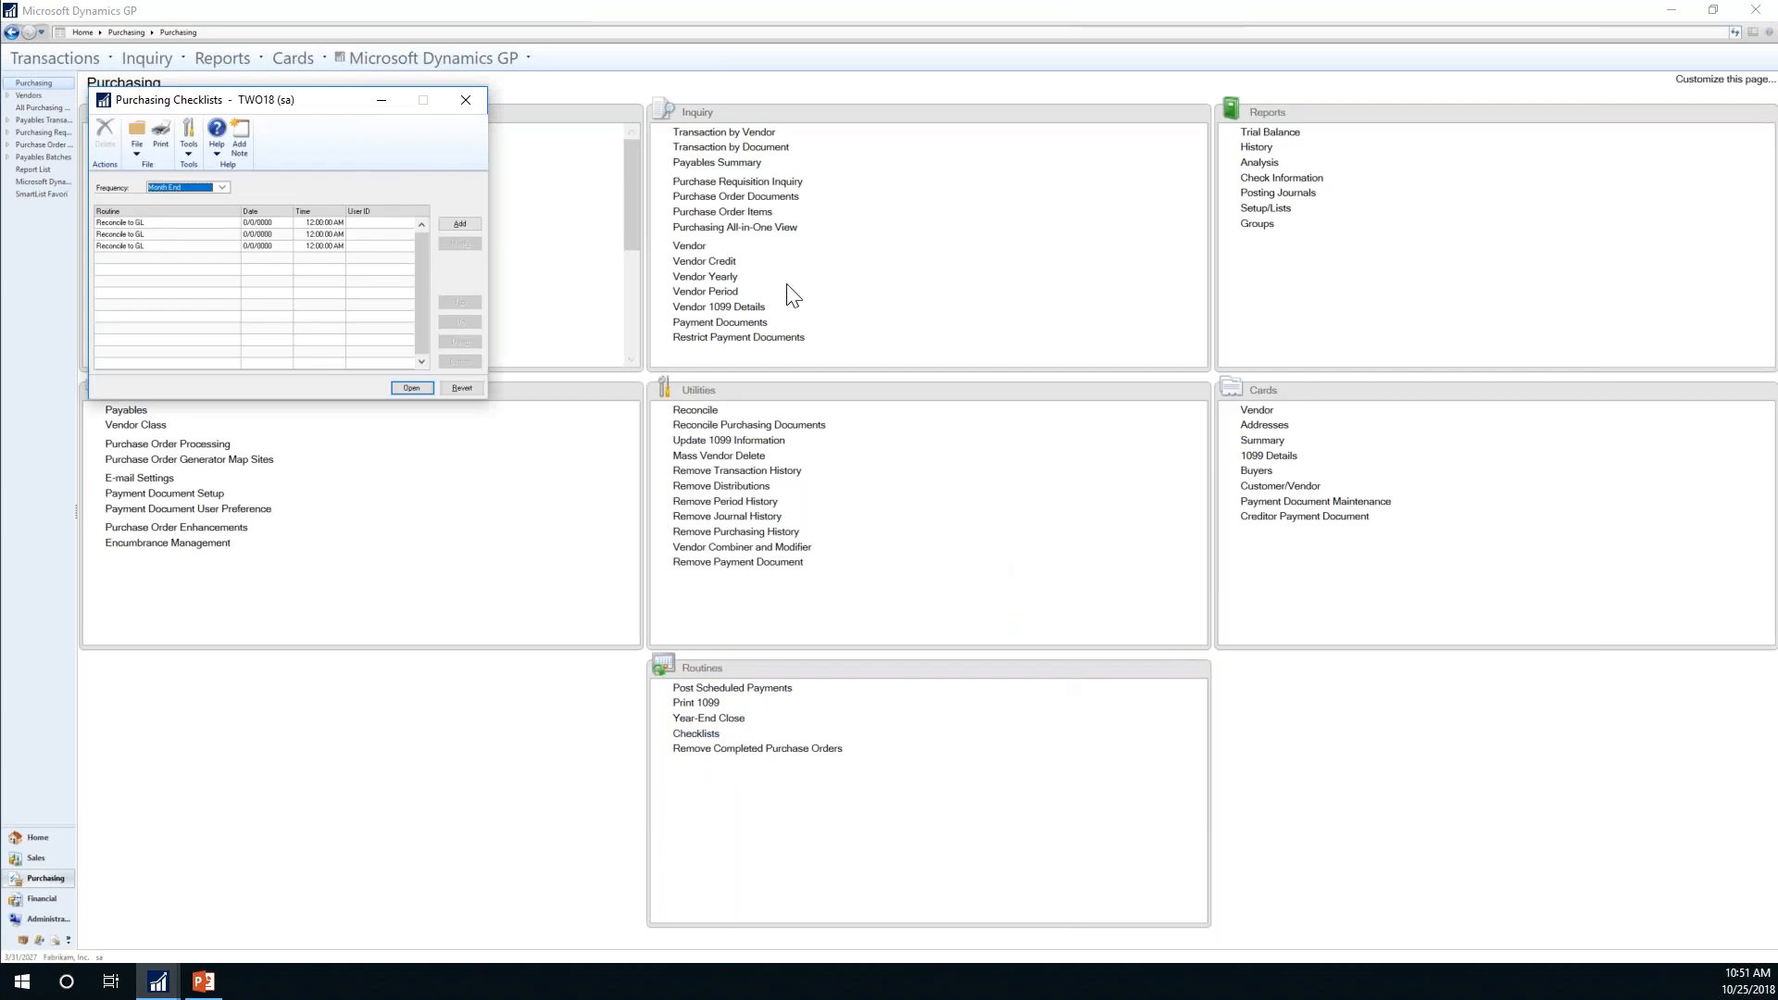
Step: Browse the Purchasing checklist's Period End and then Calendar Year routines
drag(360, 121, 943, 131)
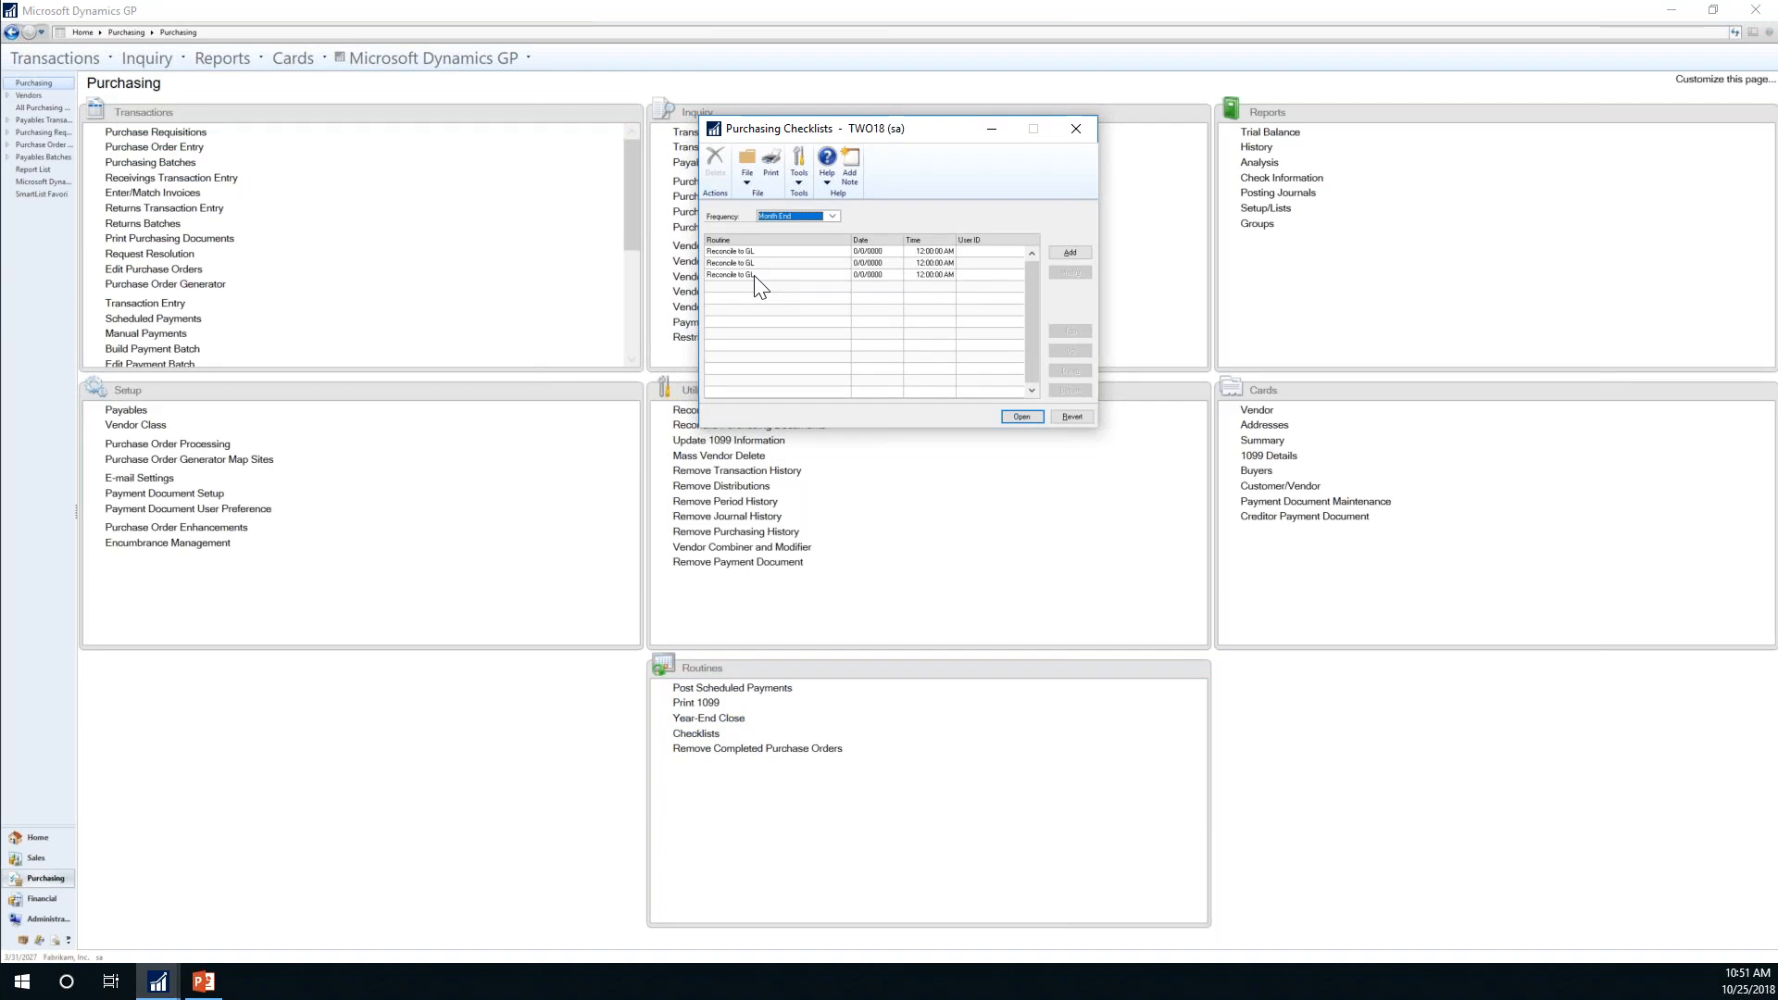
click(834, 215)
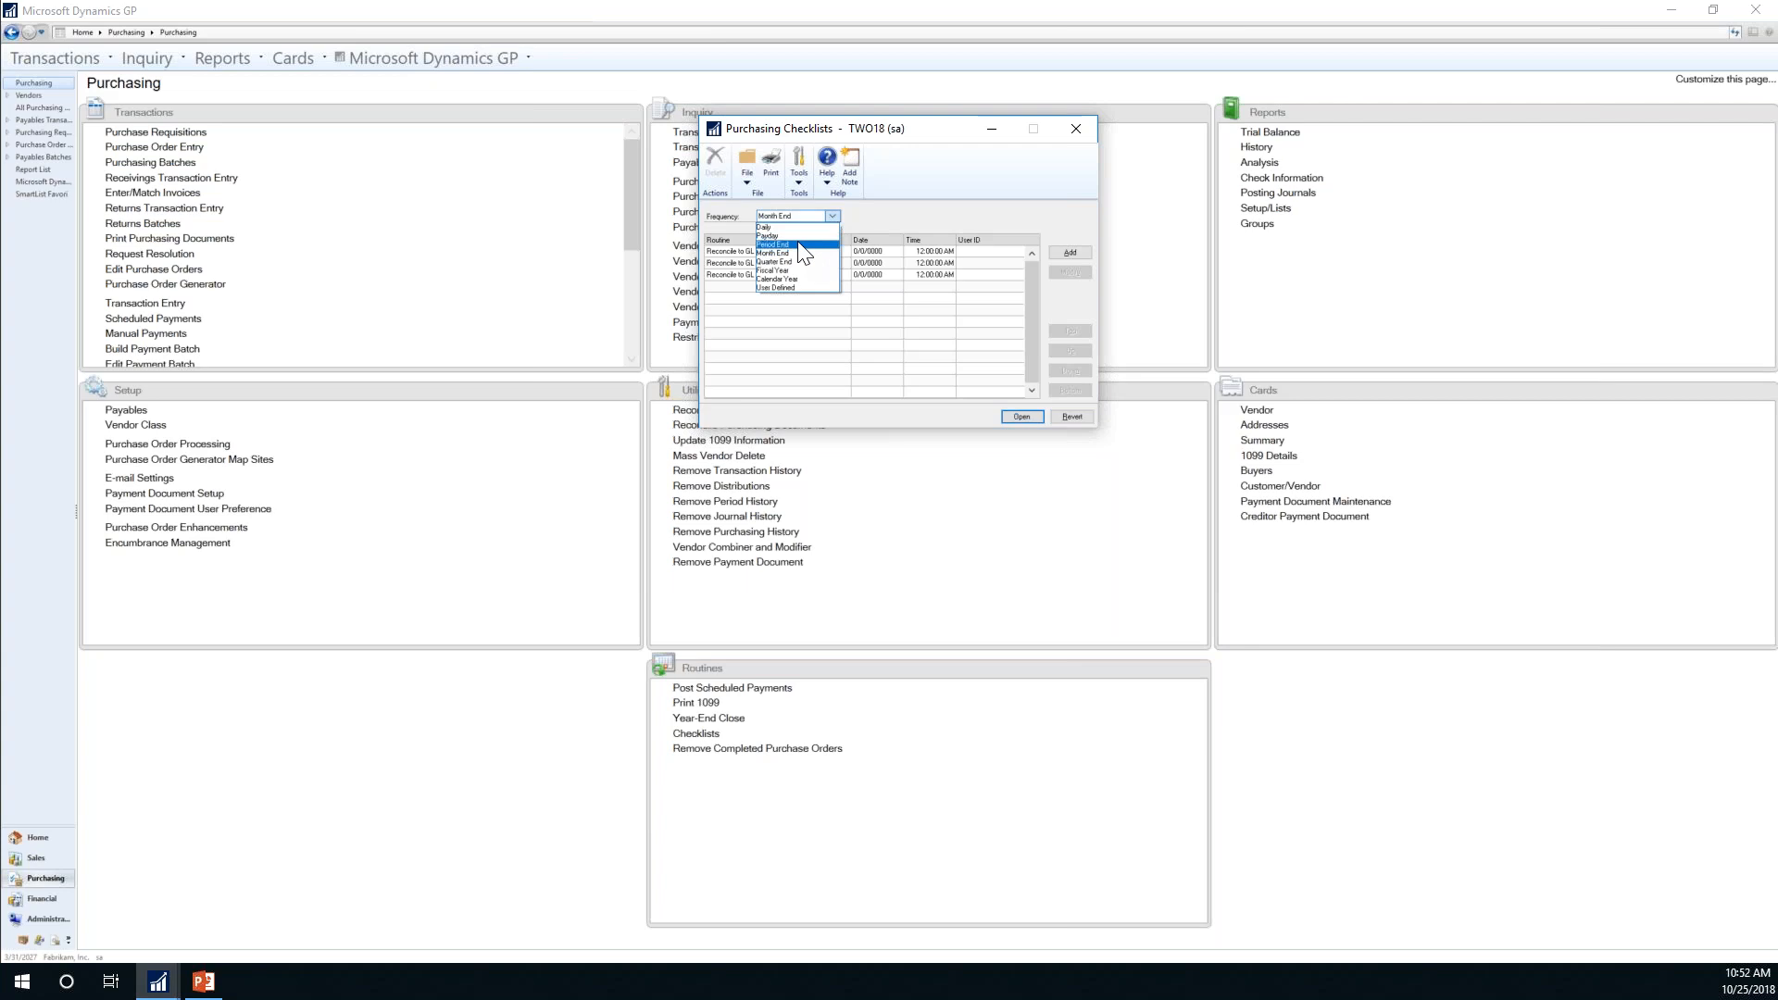
click(802, 245)
click(832, 217)
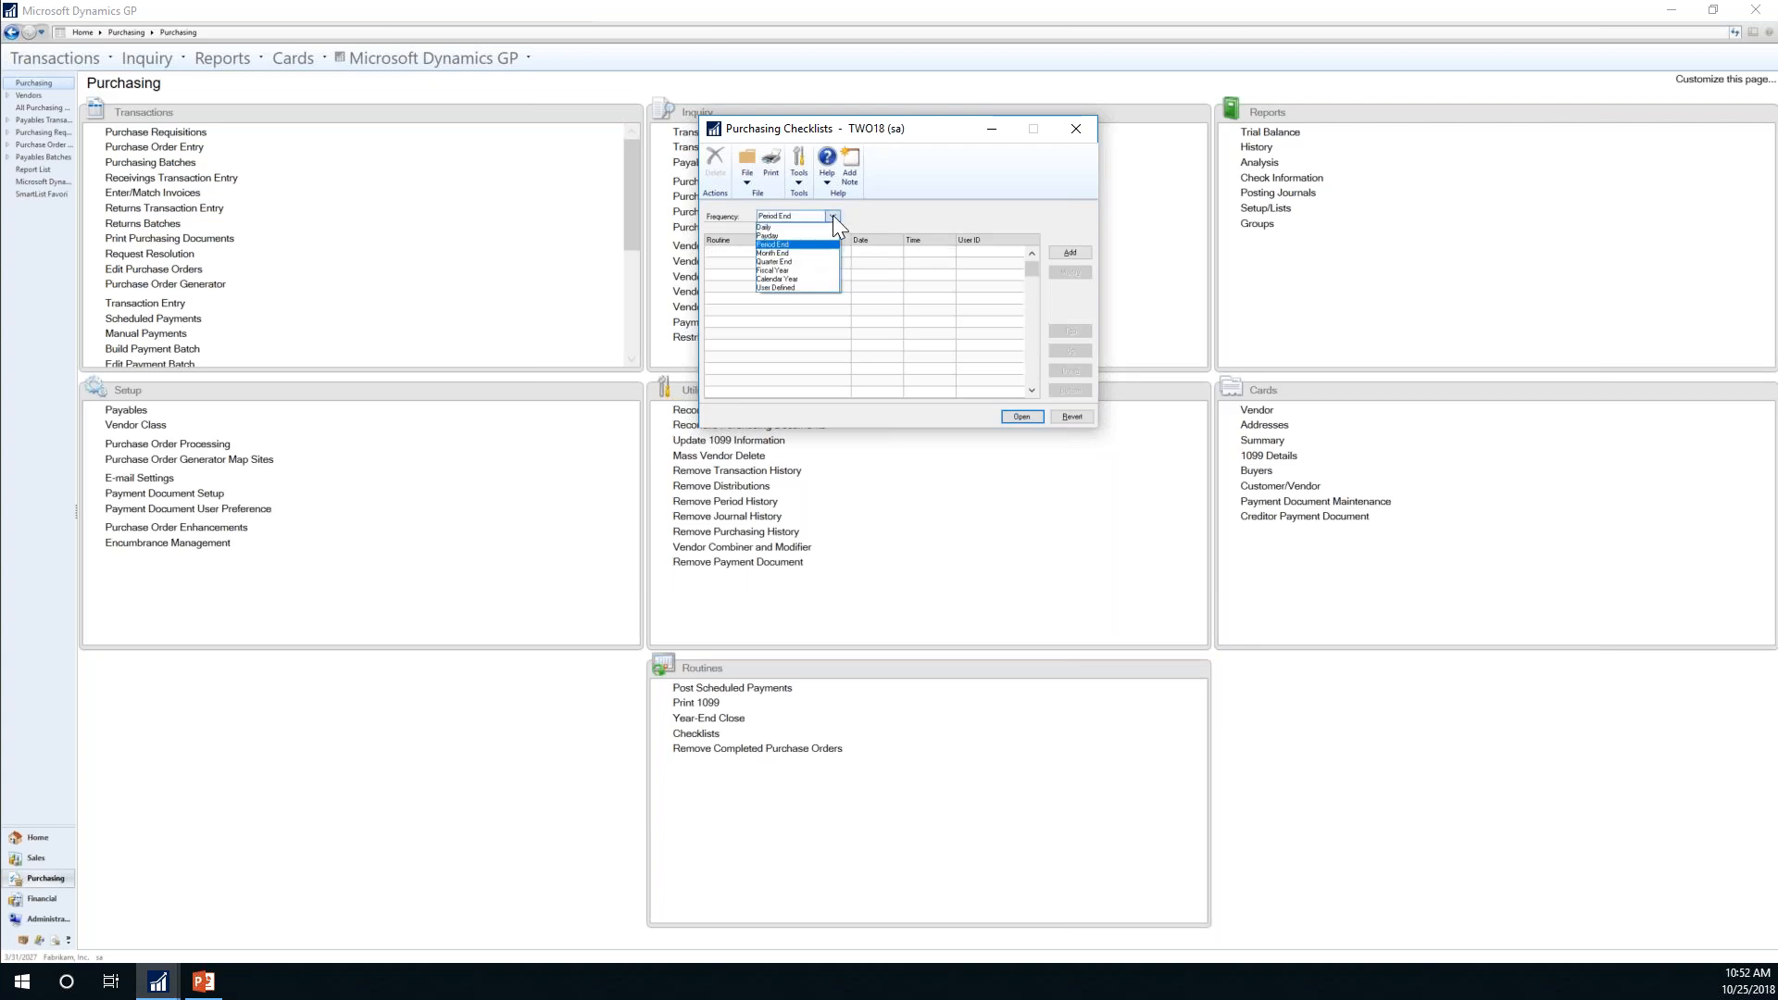
click(783, 278)
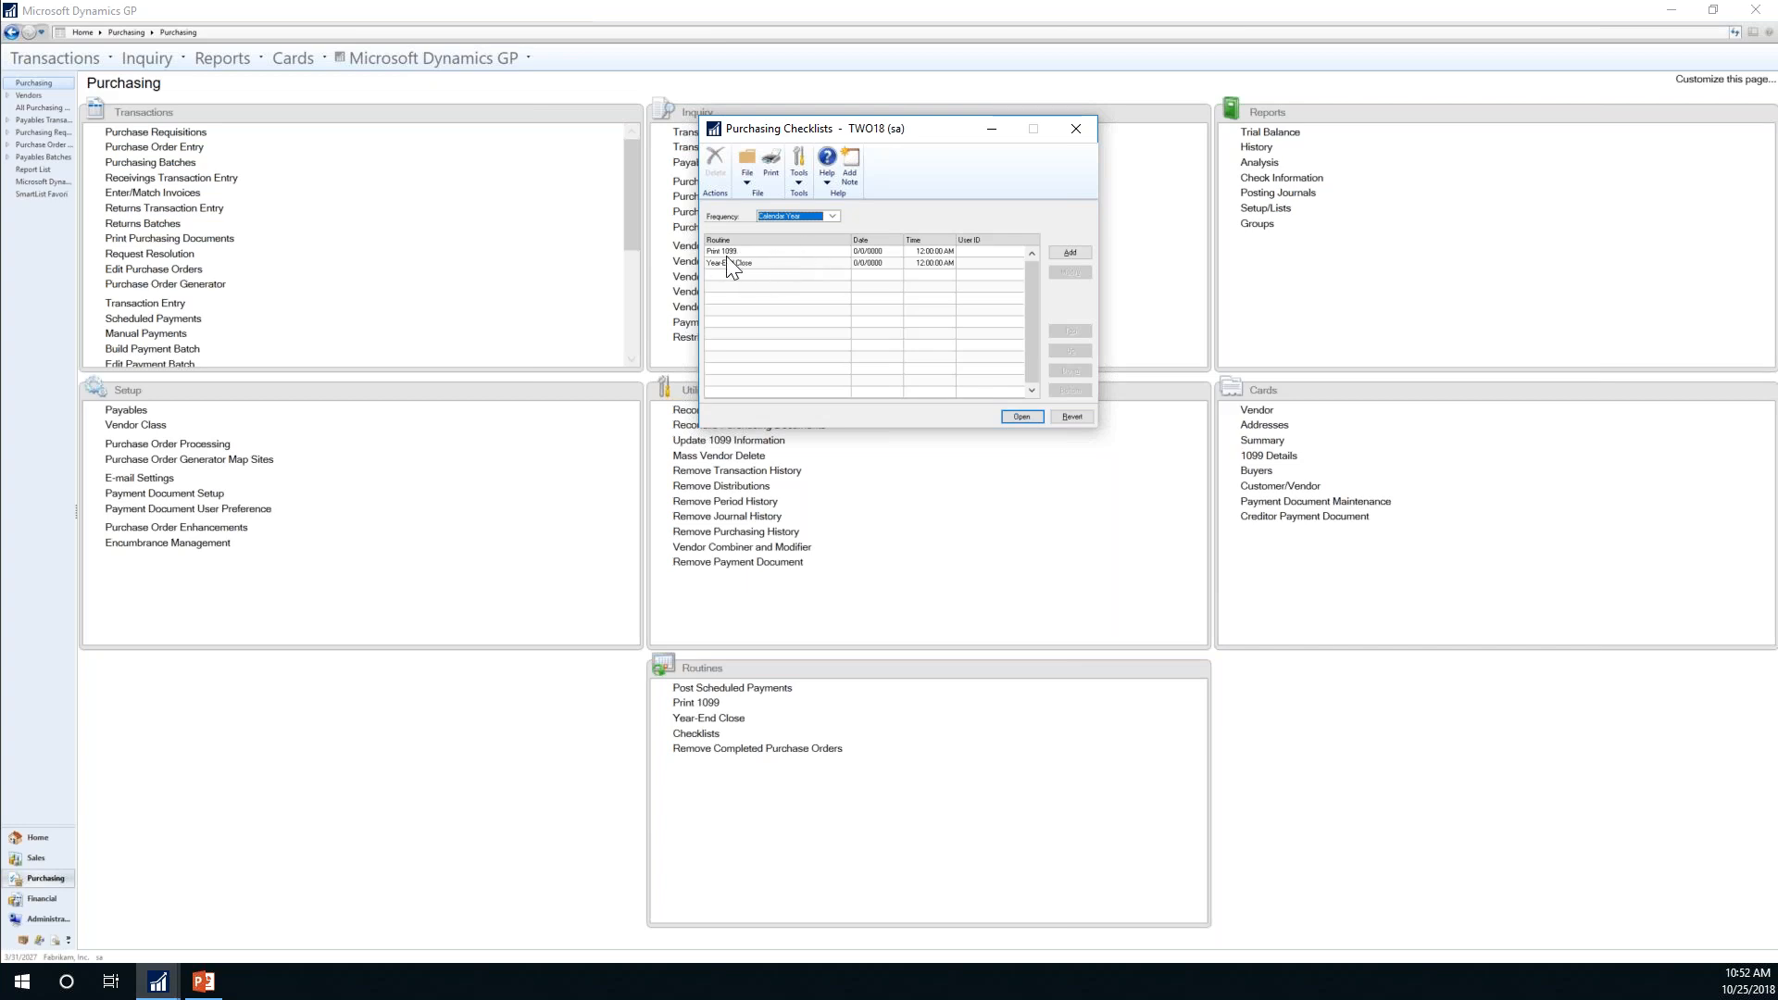
Step: Run the Calendar Year Print 1099 routine, then close the Print 1099 window
double_click(768, 251)
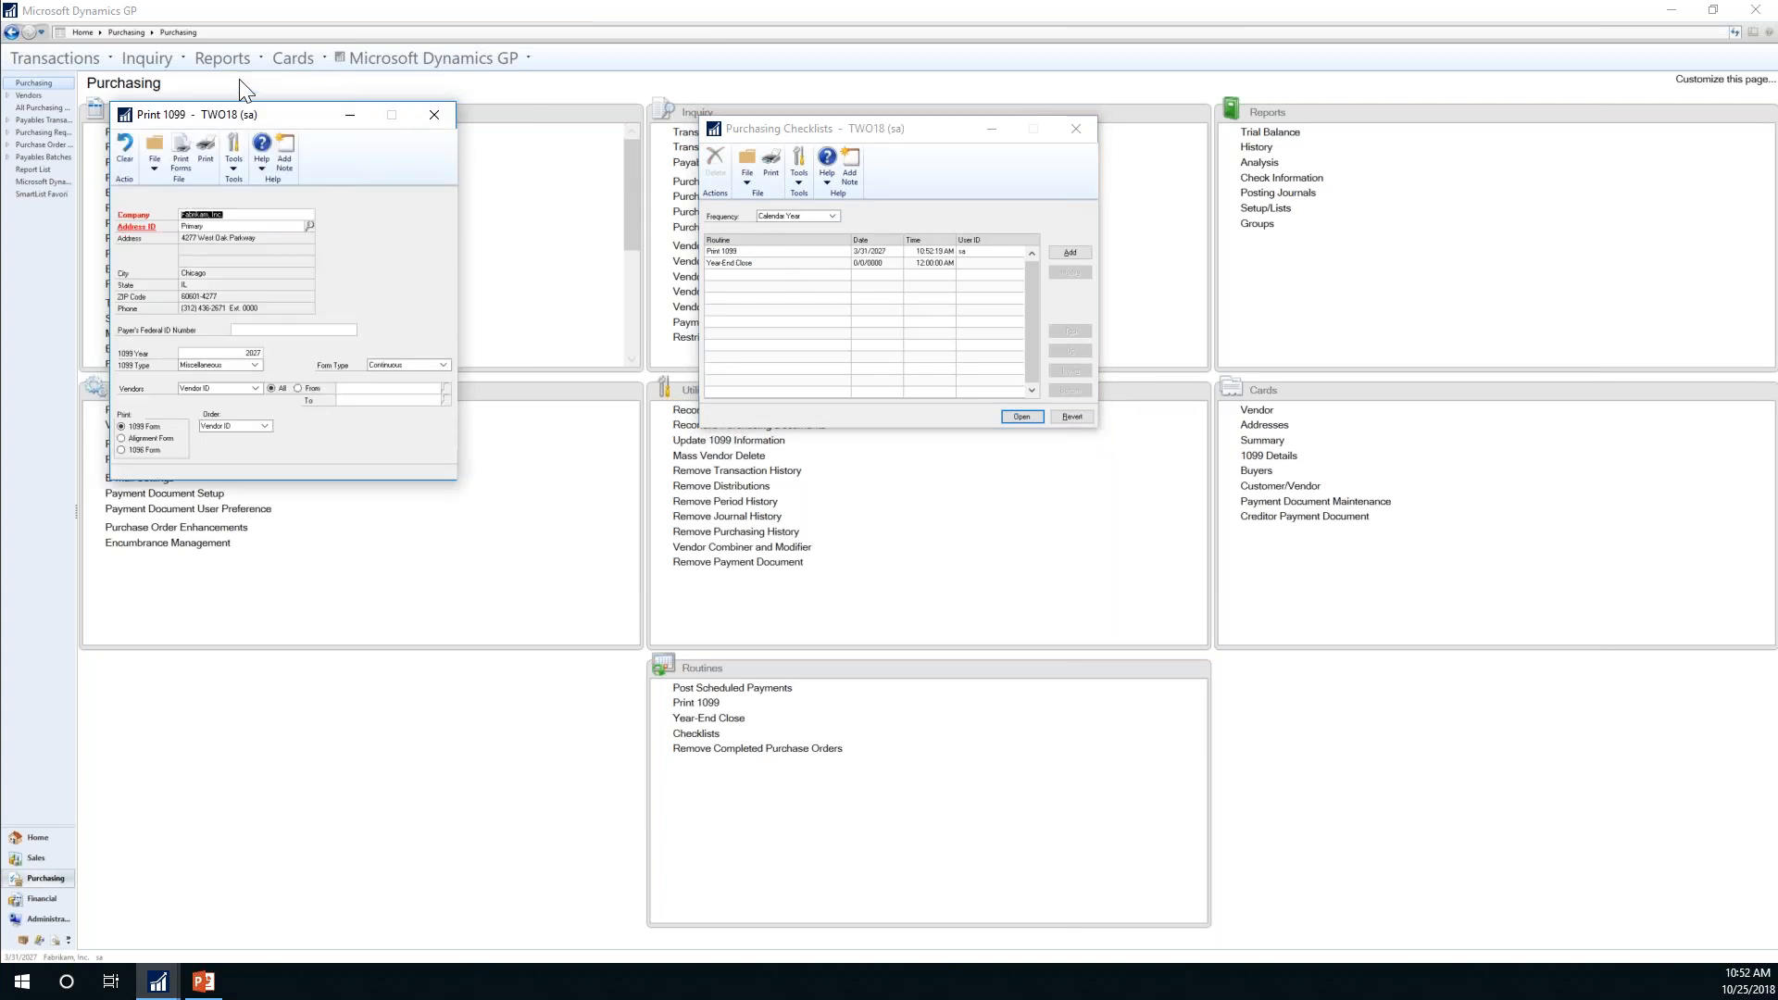
drag(276, 113, 987, 374)
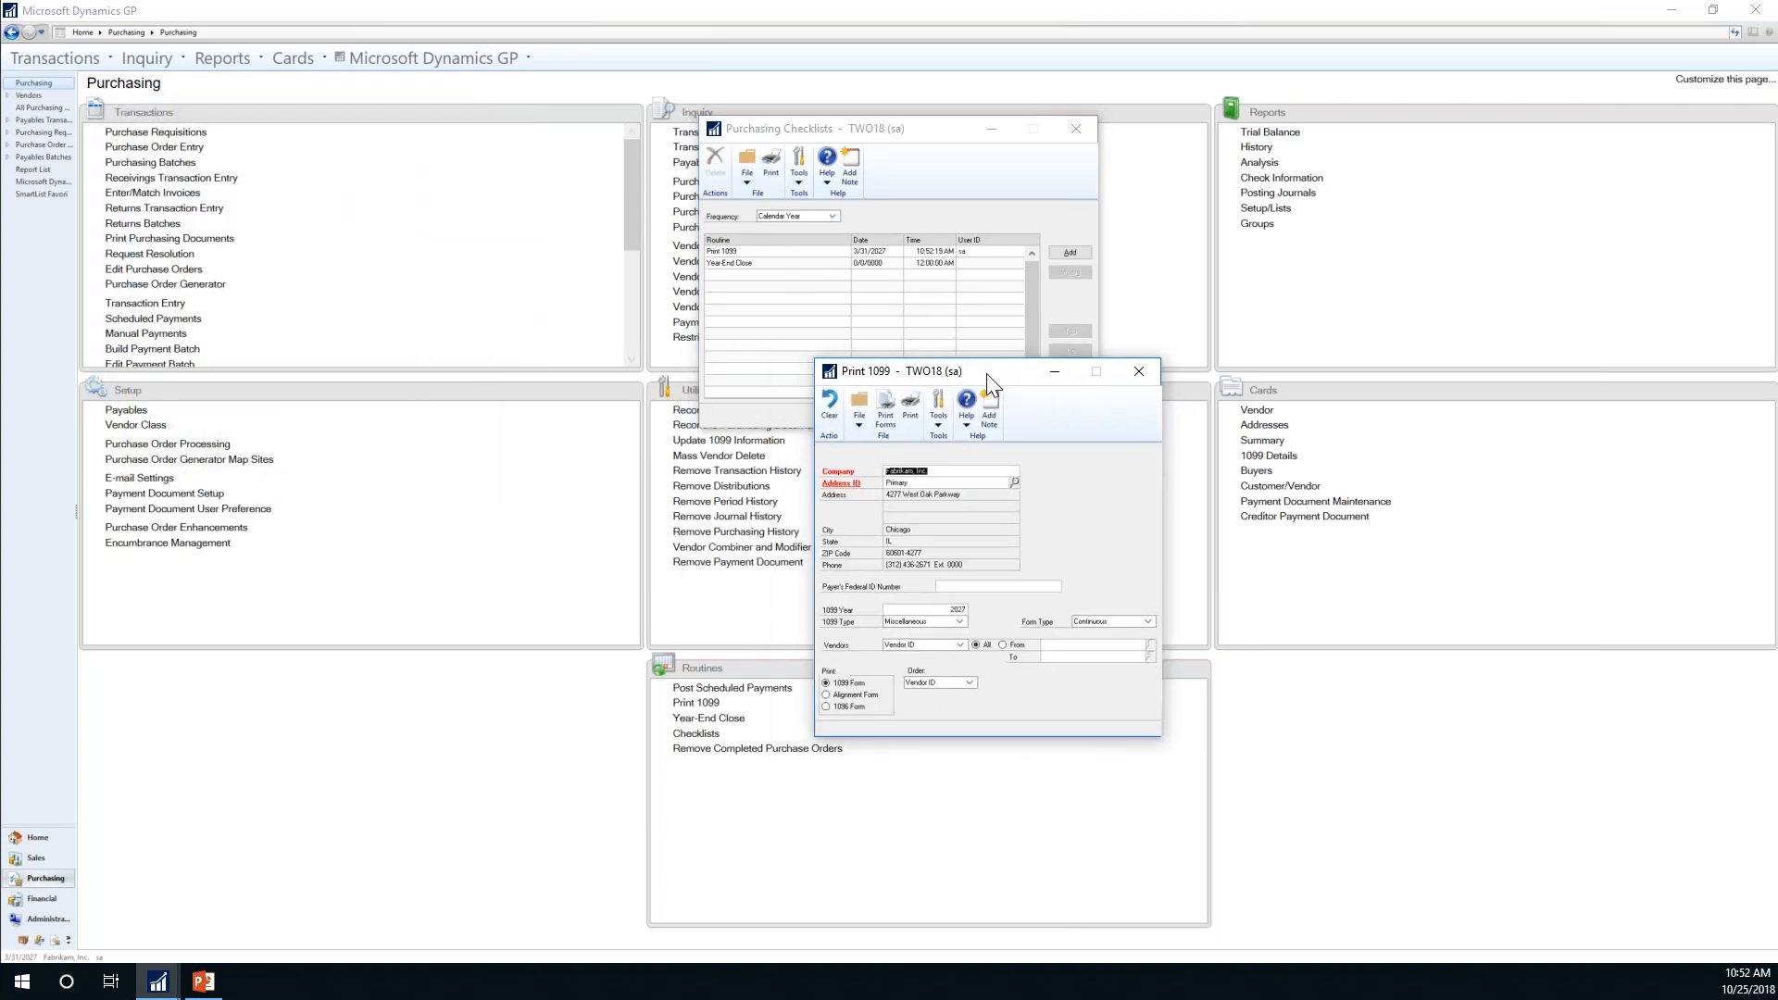
click(1145, 367)
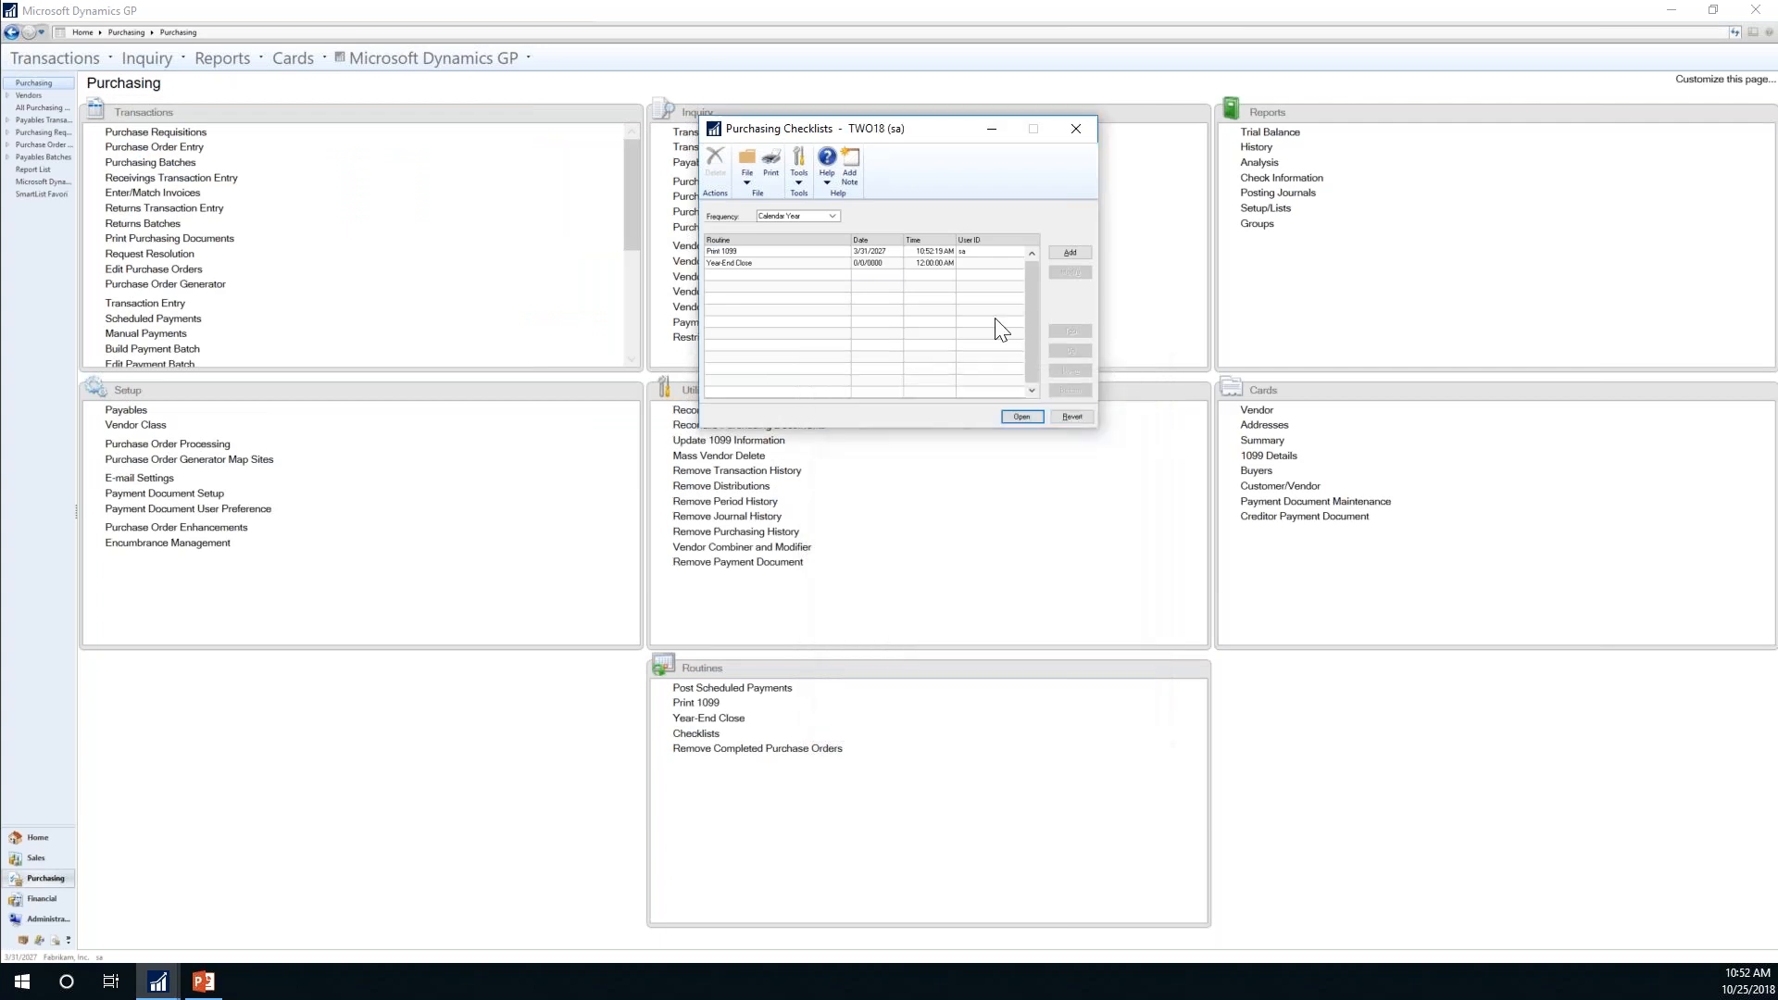
Step: Set the checklist frequency to Daily, which lists no routines
click(832, 216)
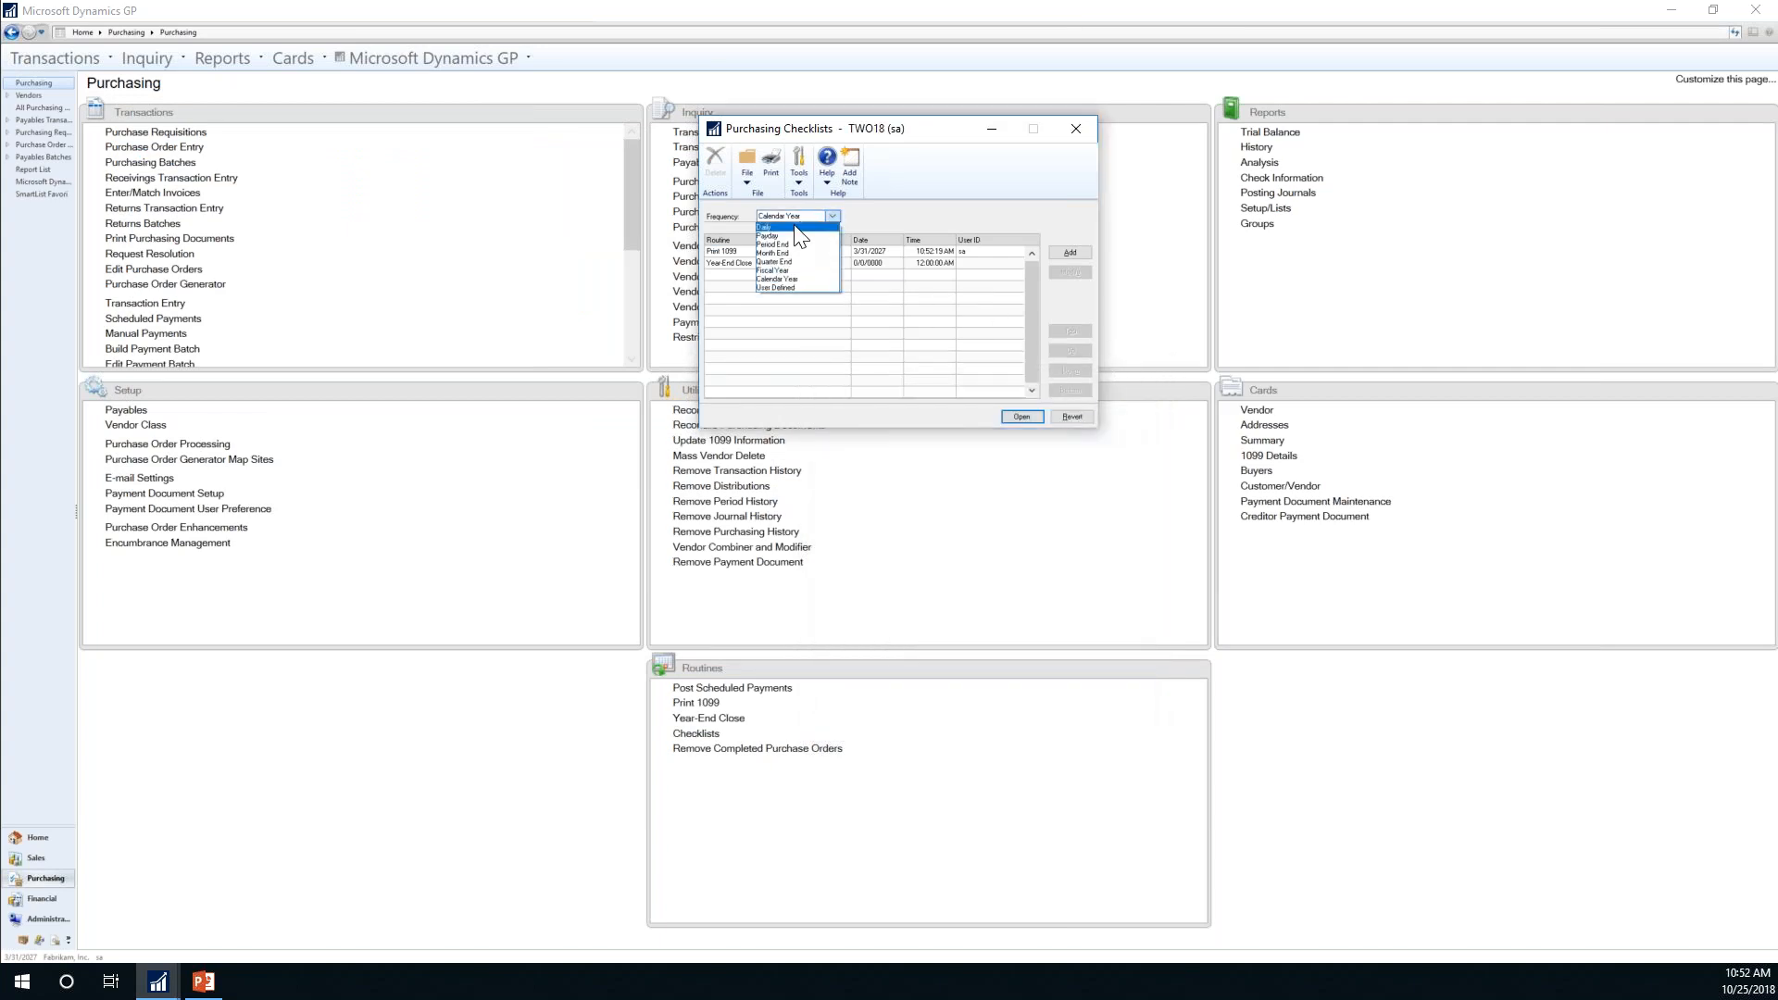
click(794, 227)
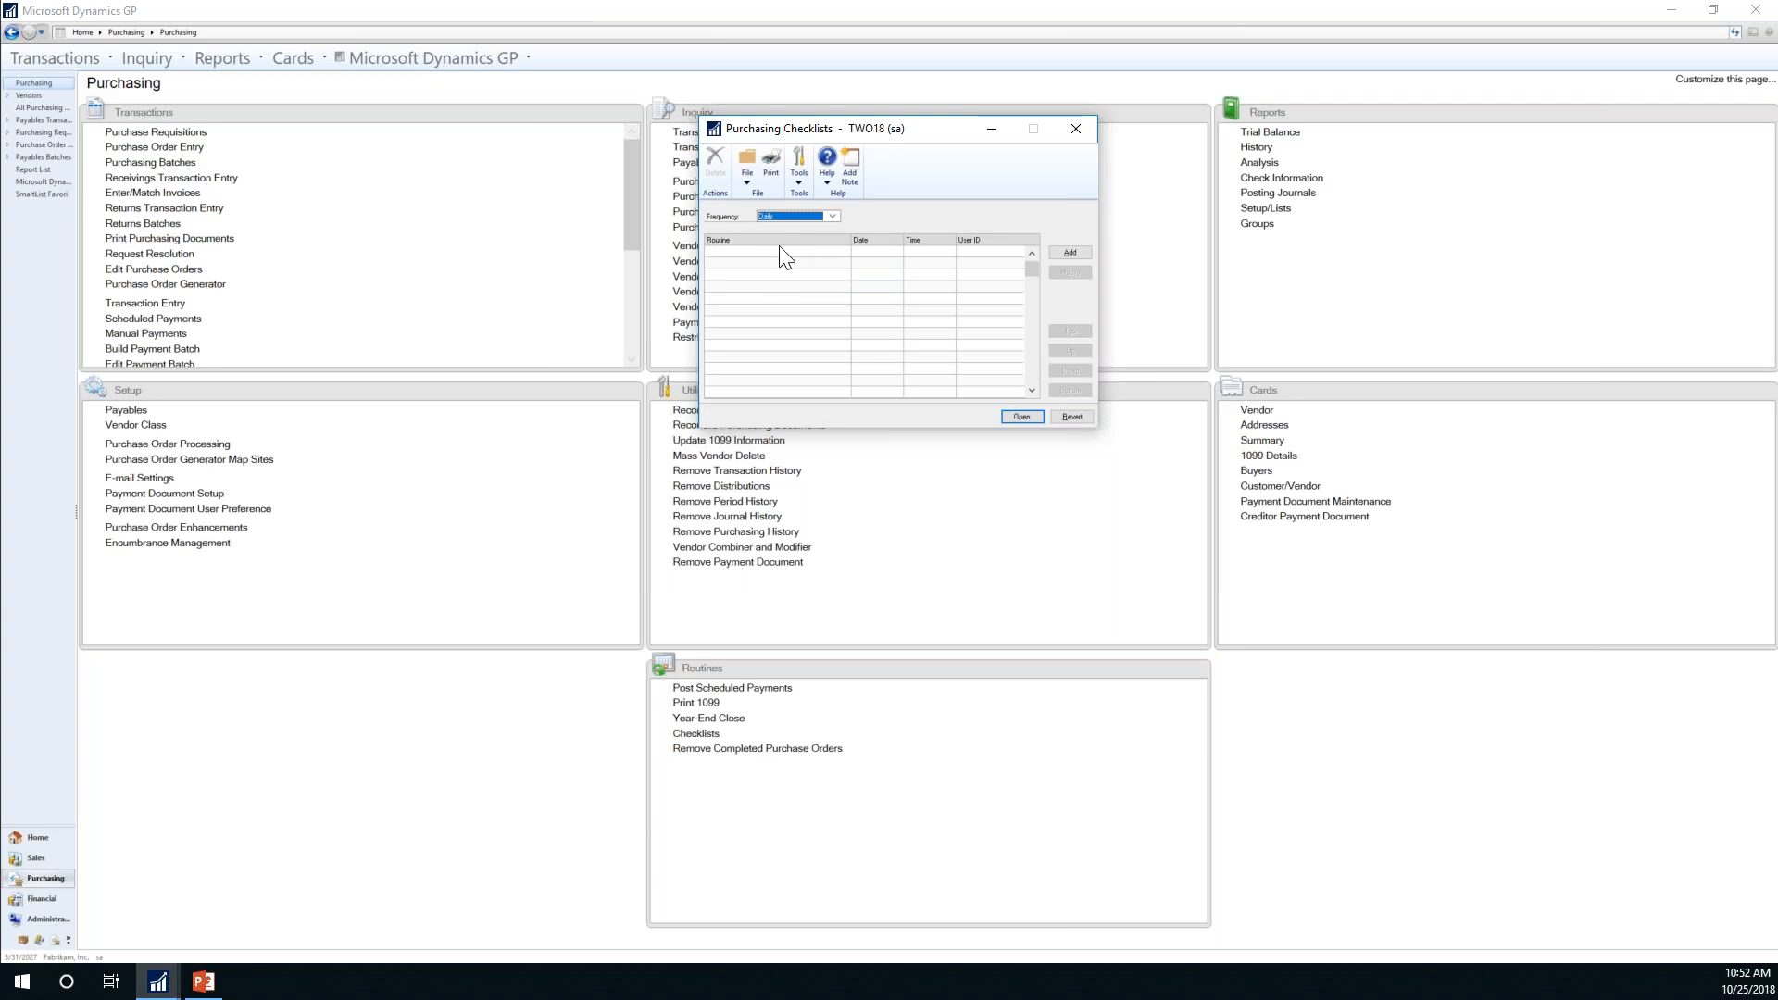
click(832, 211)
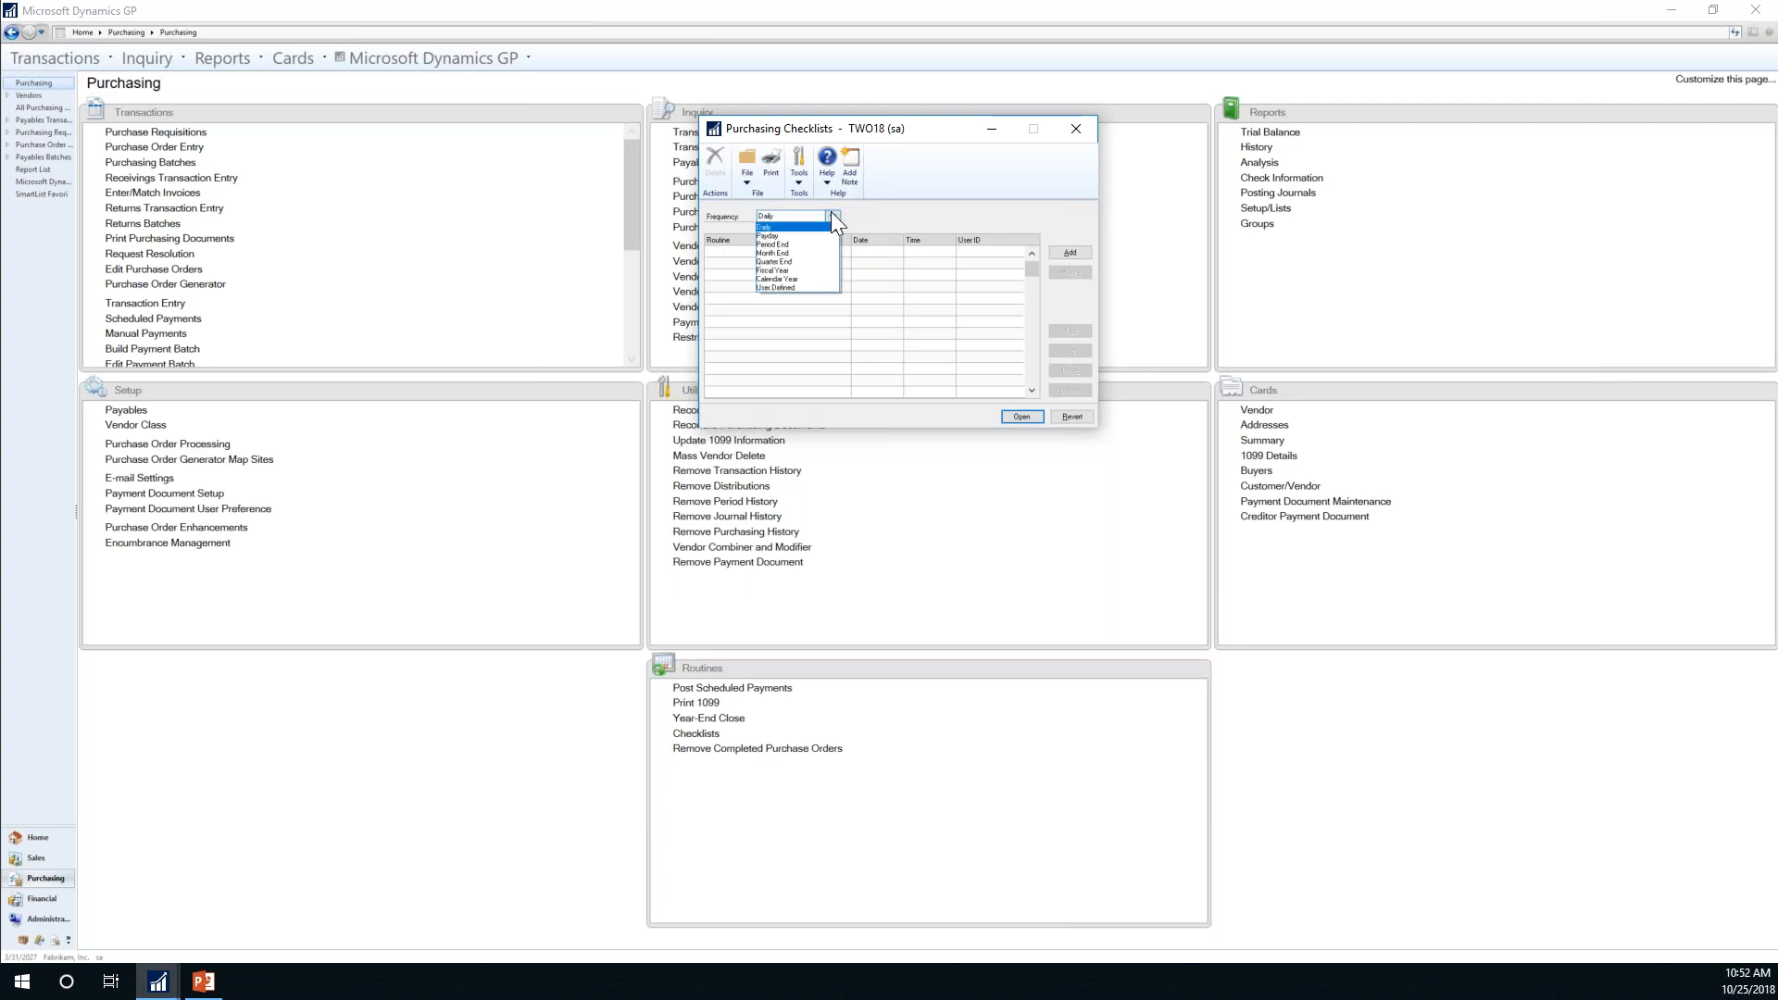
click(831, 213)
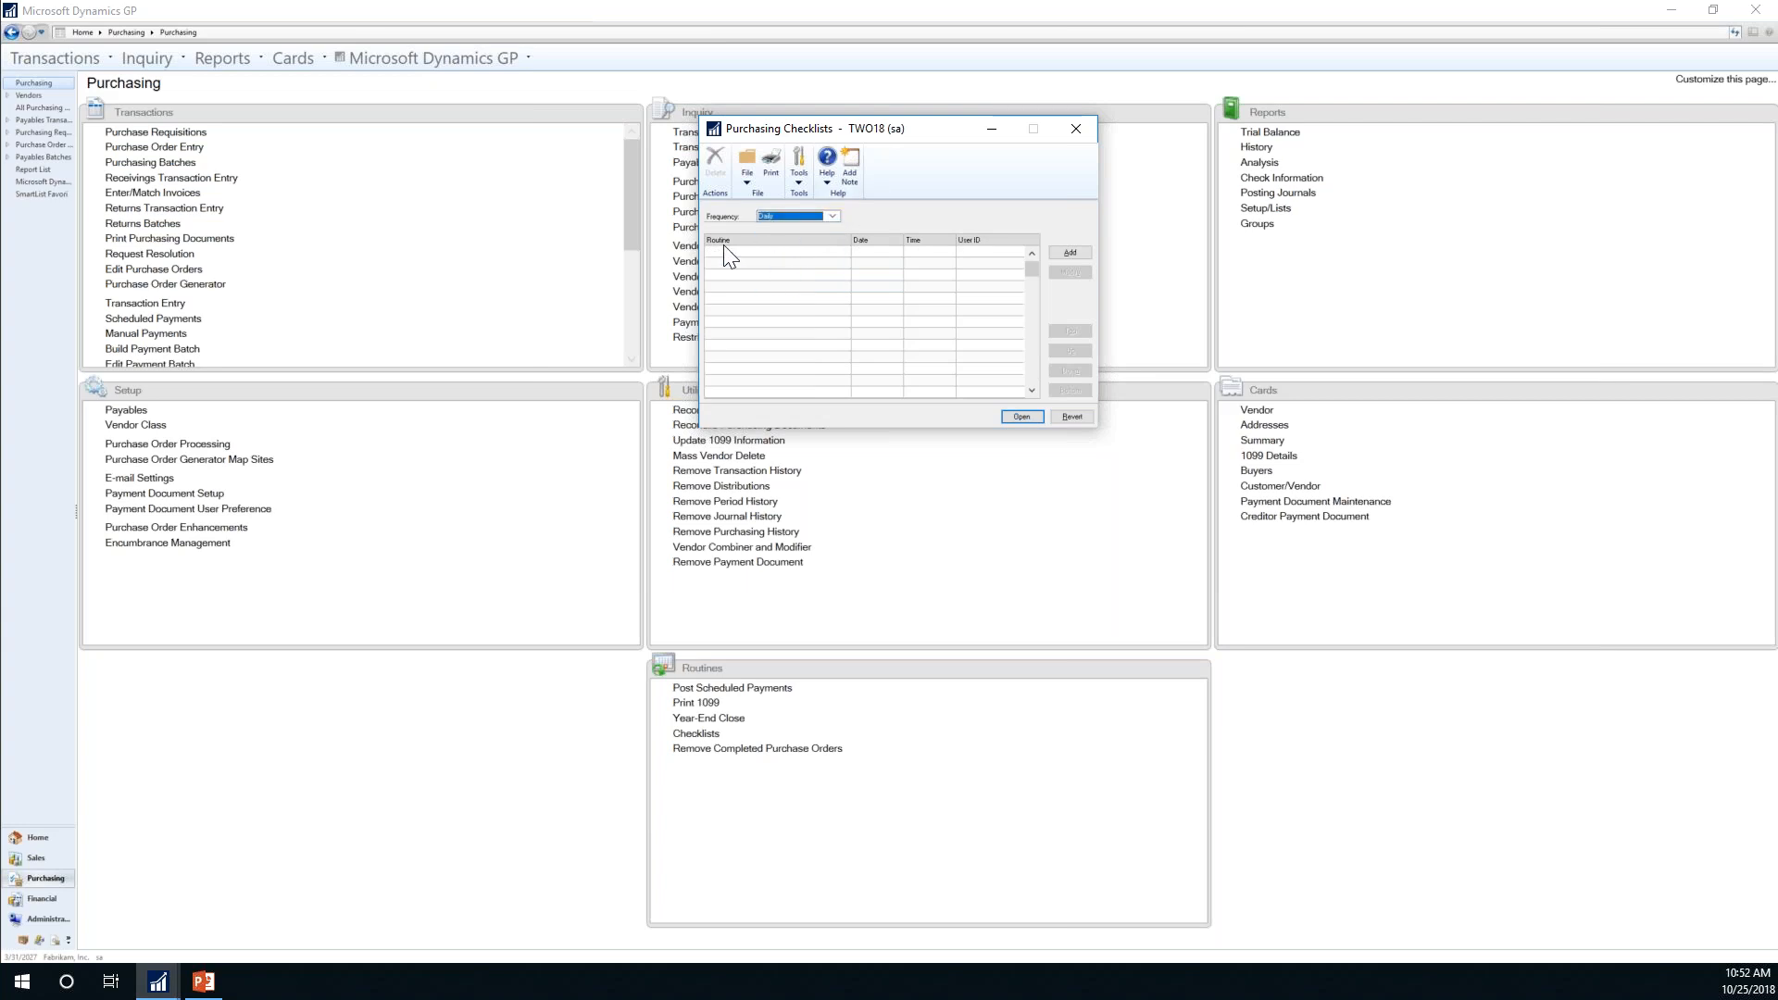
Step: Add a Daily routine named Enter Transaction that opens the Payables Transaction Entry window
click(1069, 252)
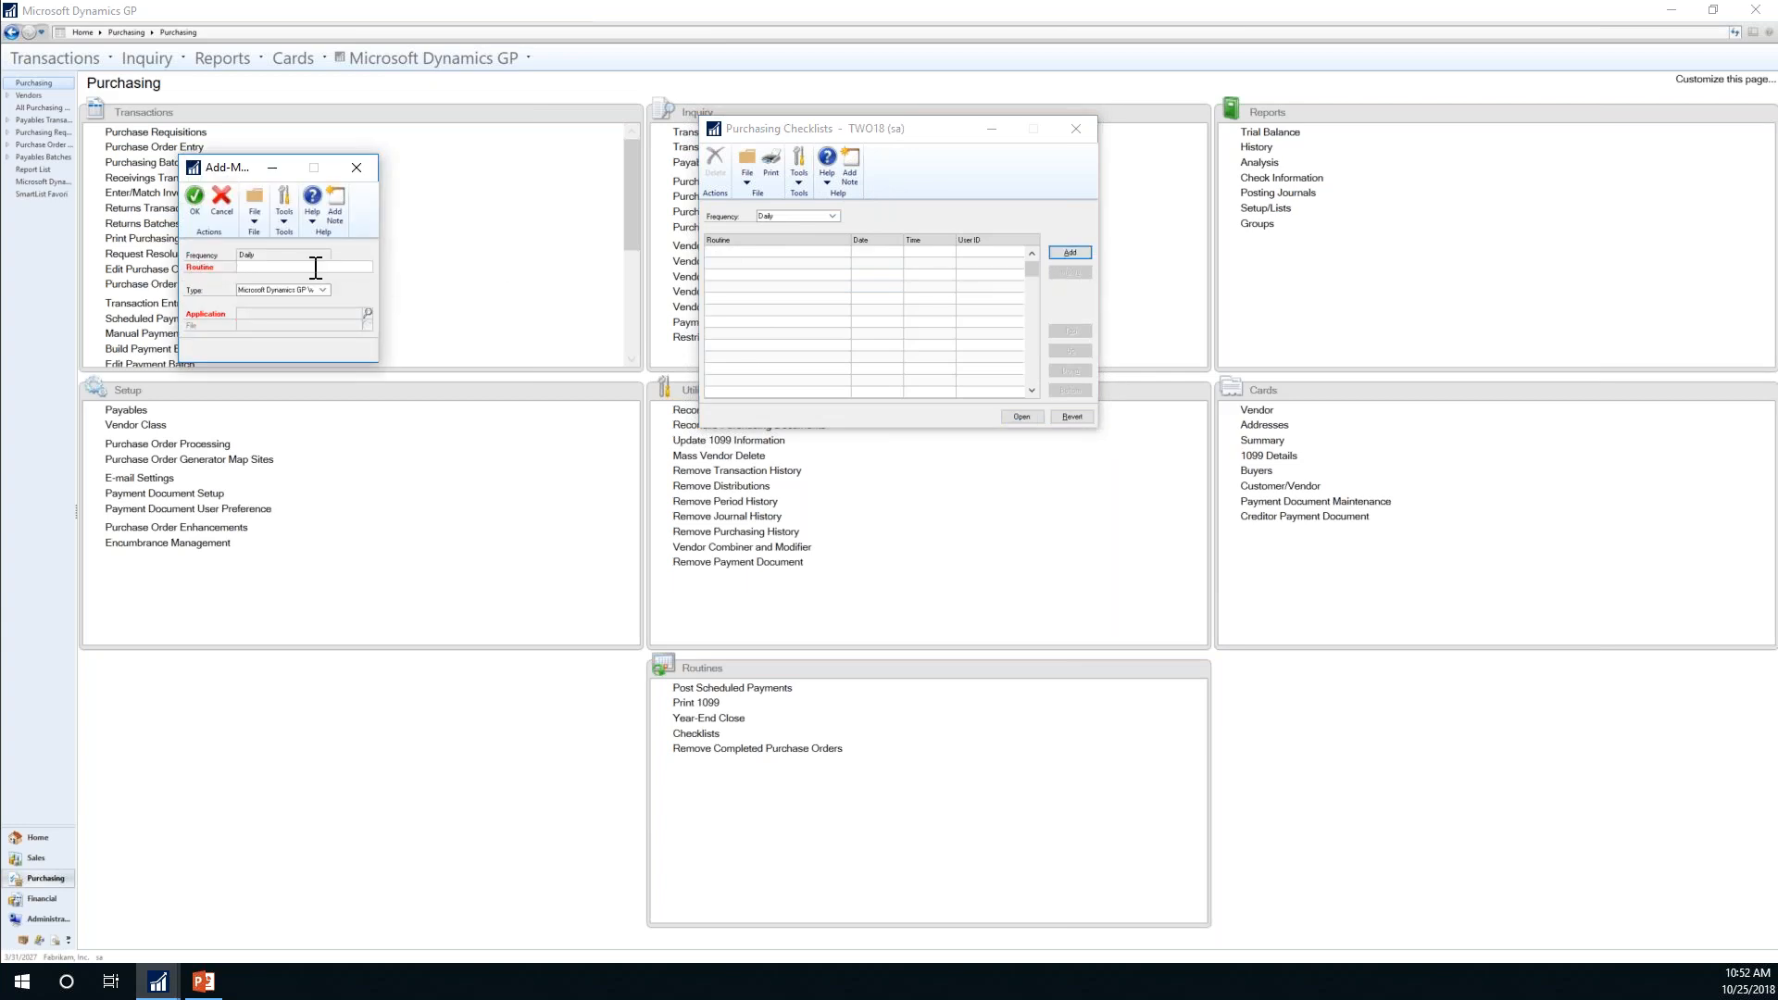
text(Enter Transaction)
key(Tab)
click(365, 313)
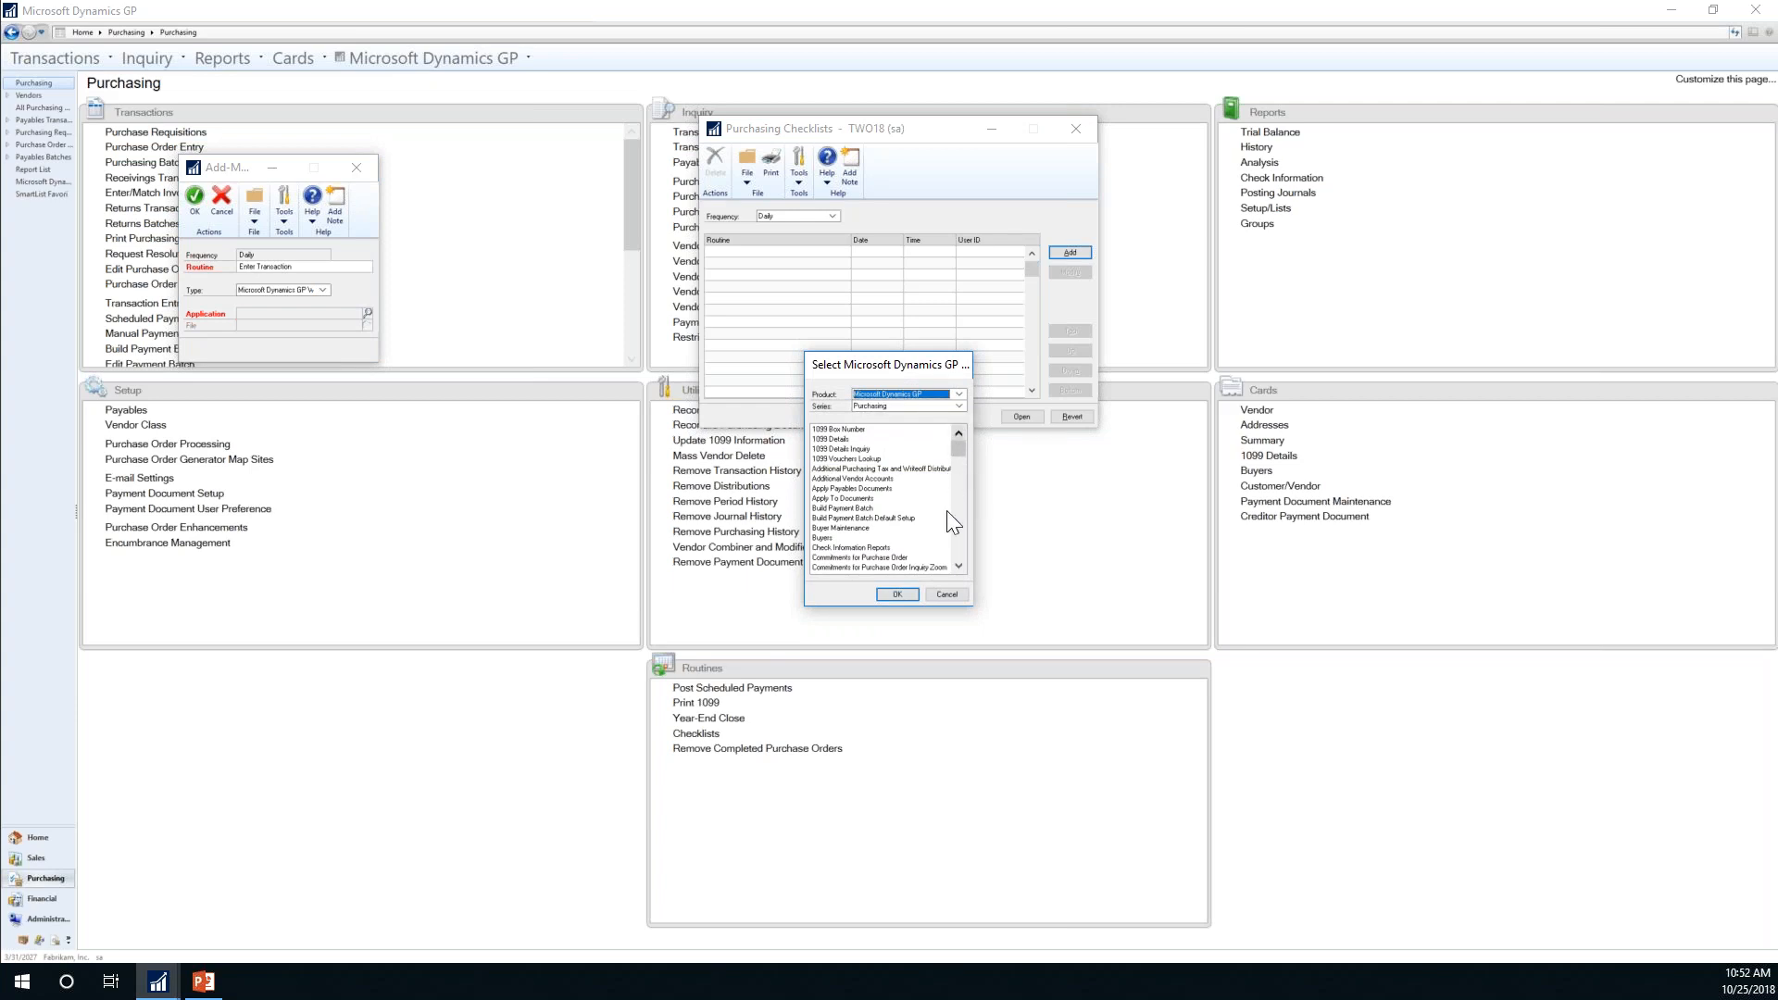
click(958, 541)
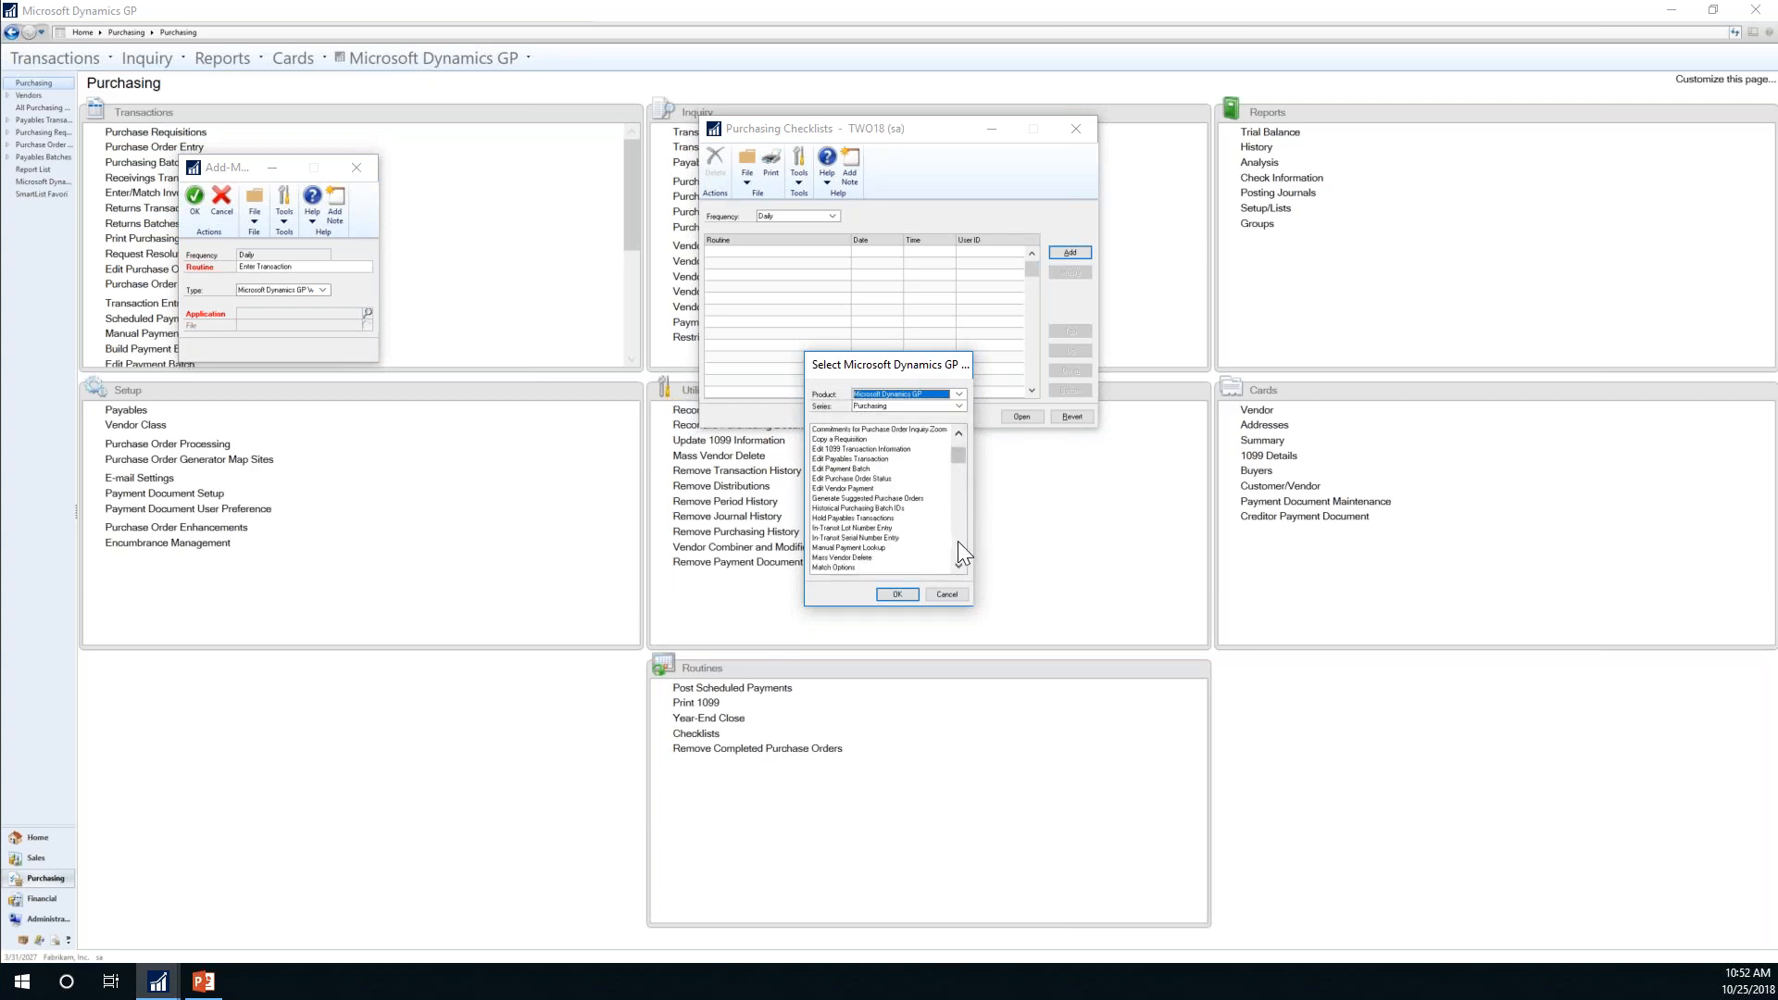
click(958, 541)
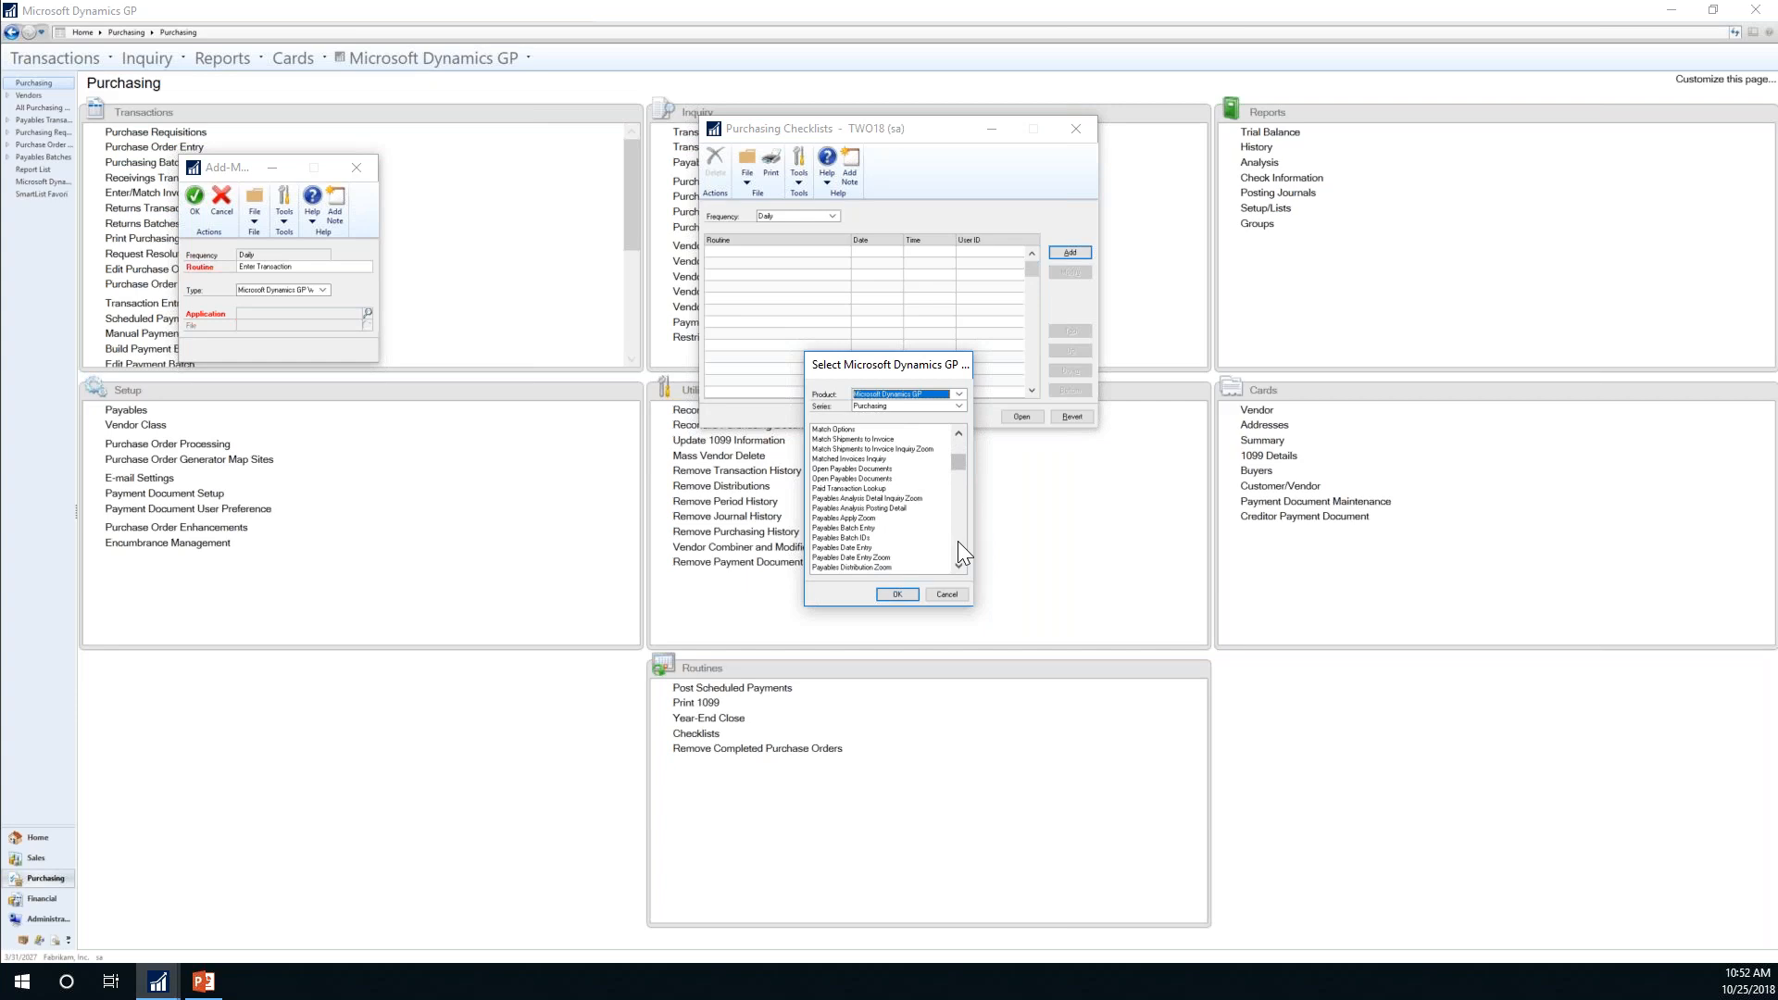
click(958, 541)
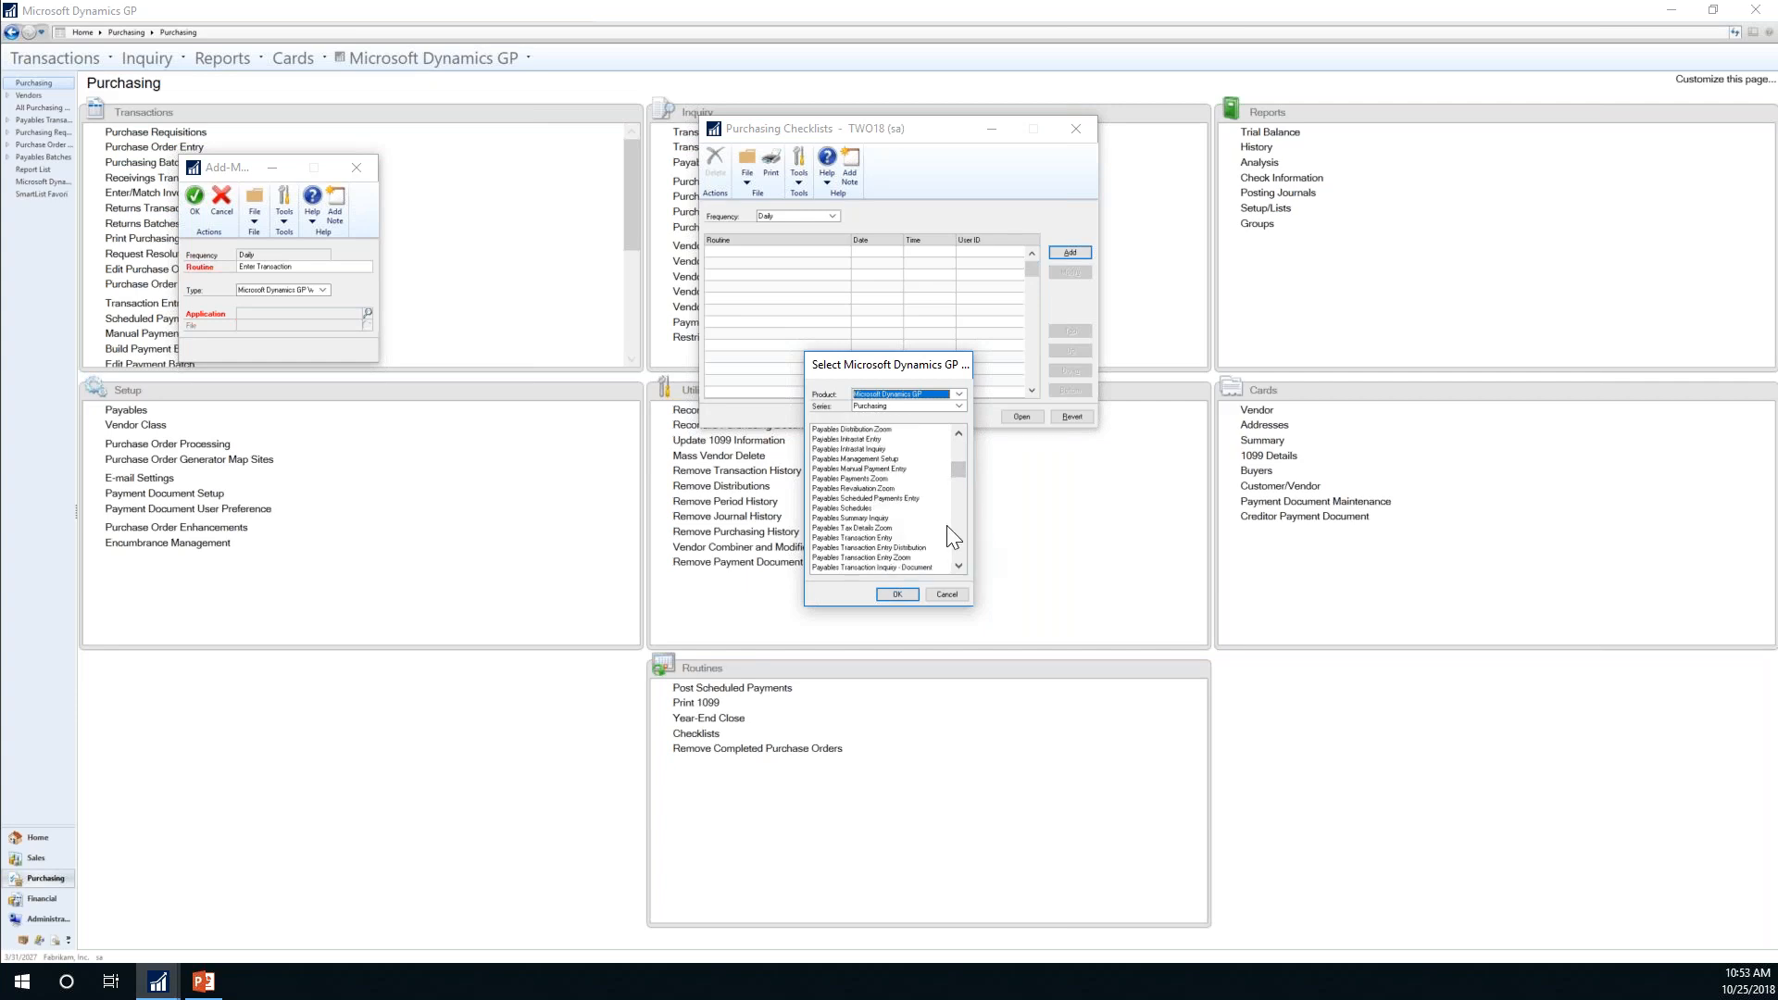
double_click(857, 538)
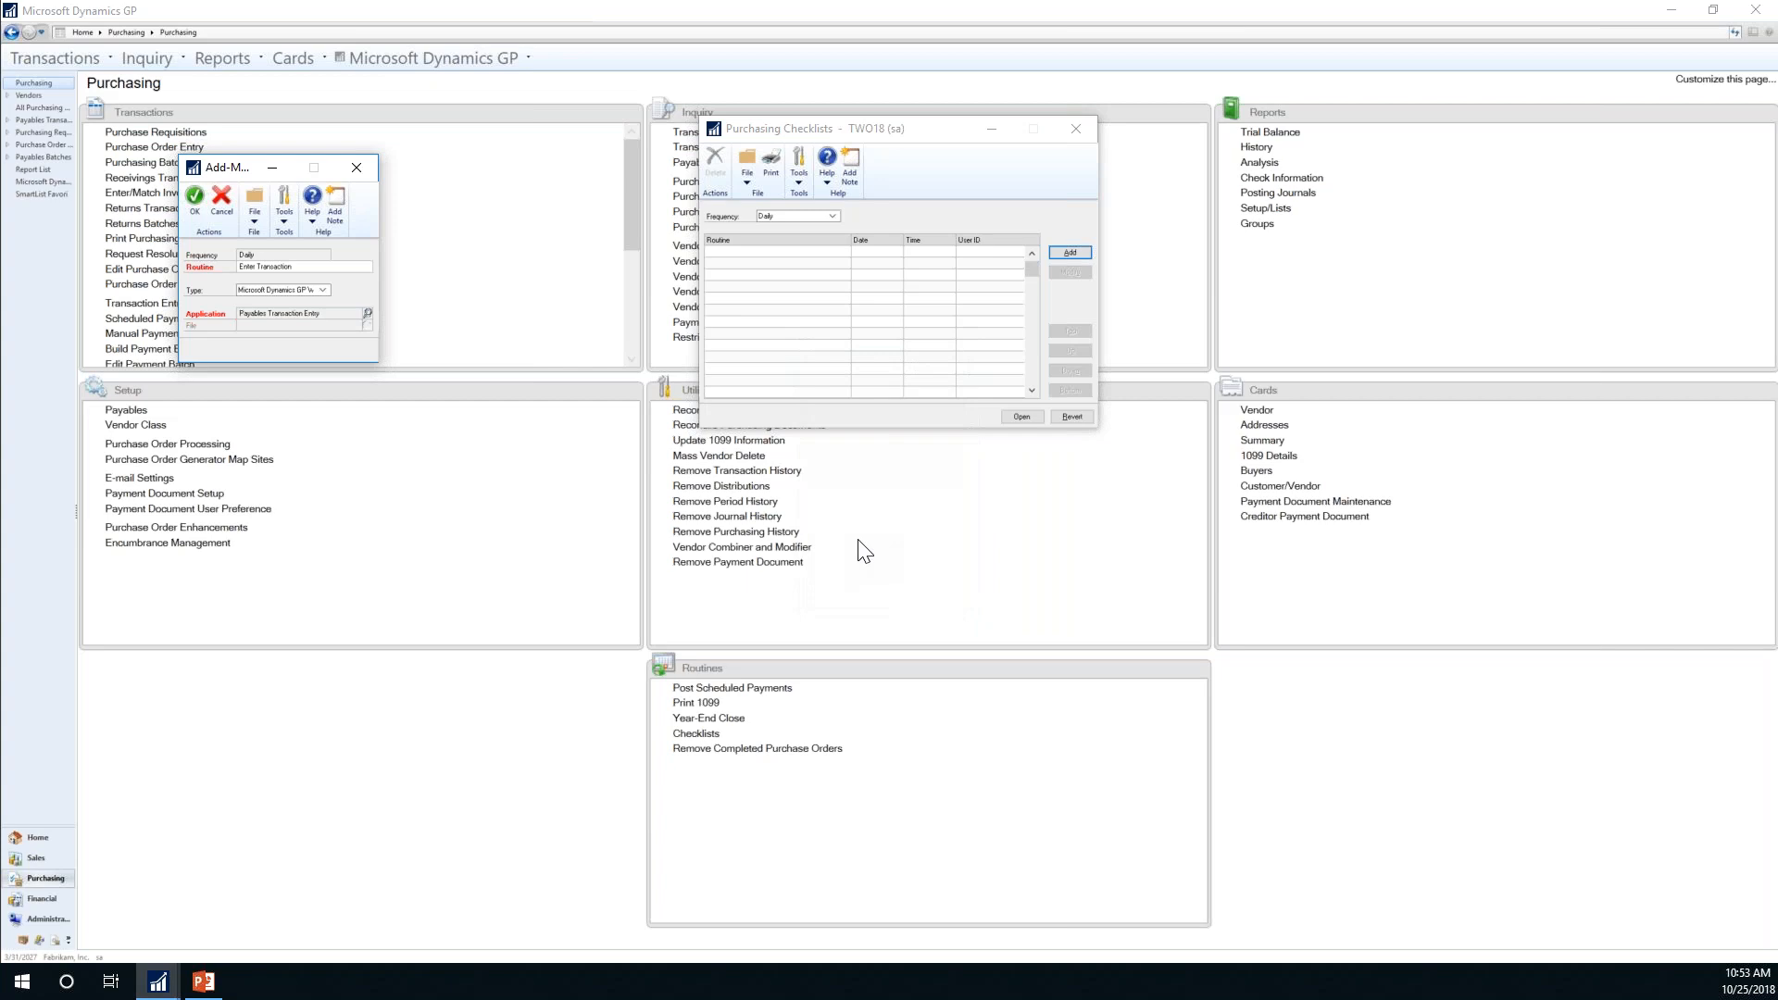
click(195, 197)
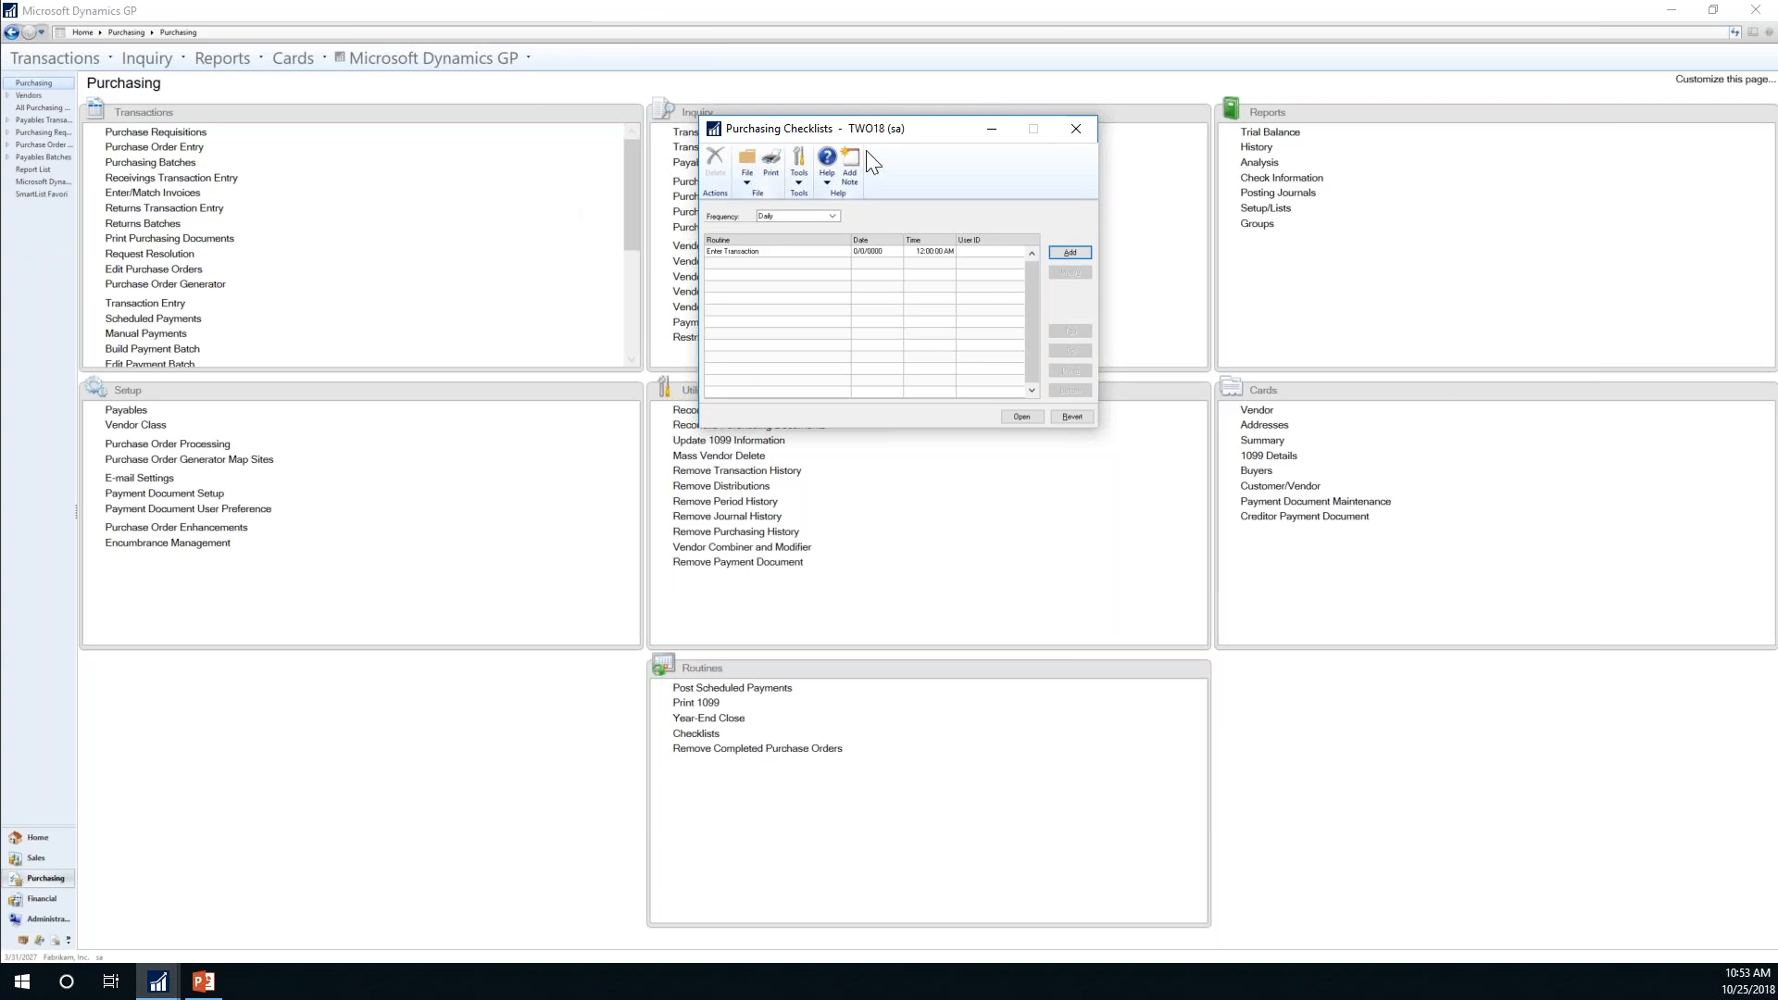
Step: Run Enter Transaction to stamp it 3/31/2027 10:53:50 AM, then close Payables Transaction Entry
double_click(741, 251)
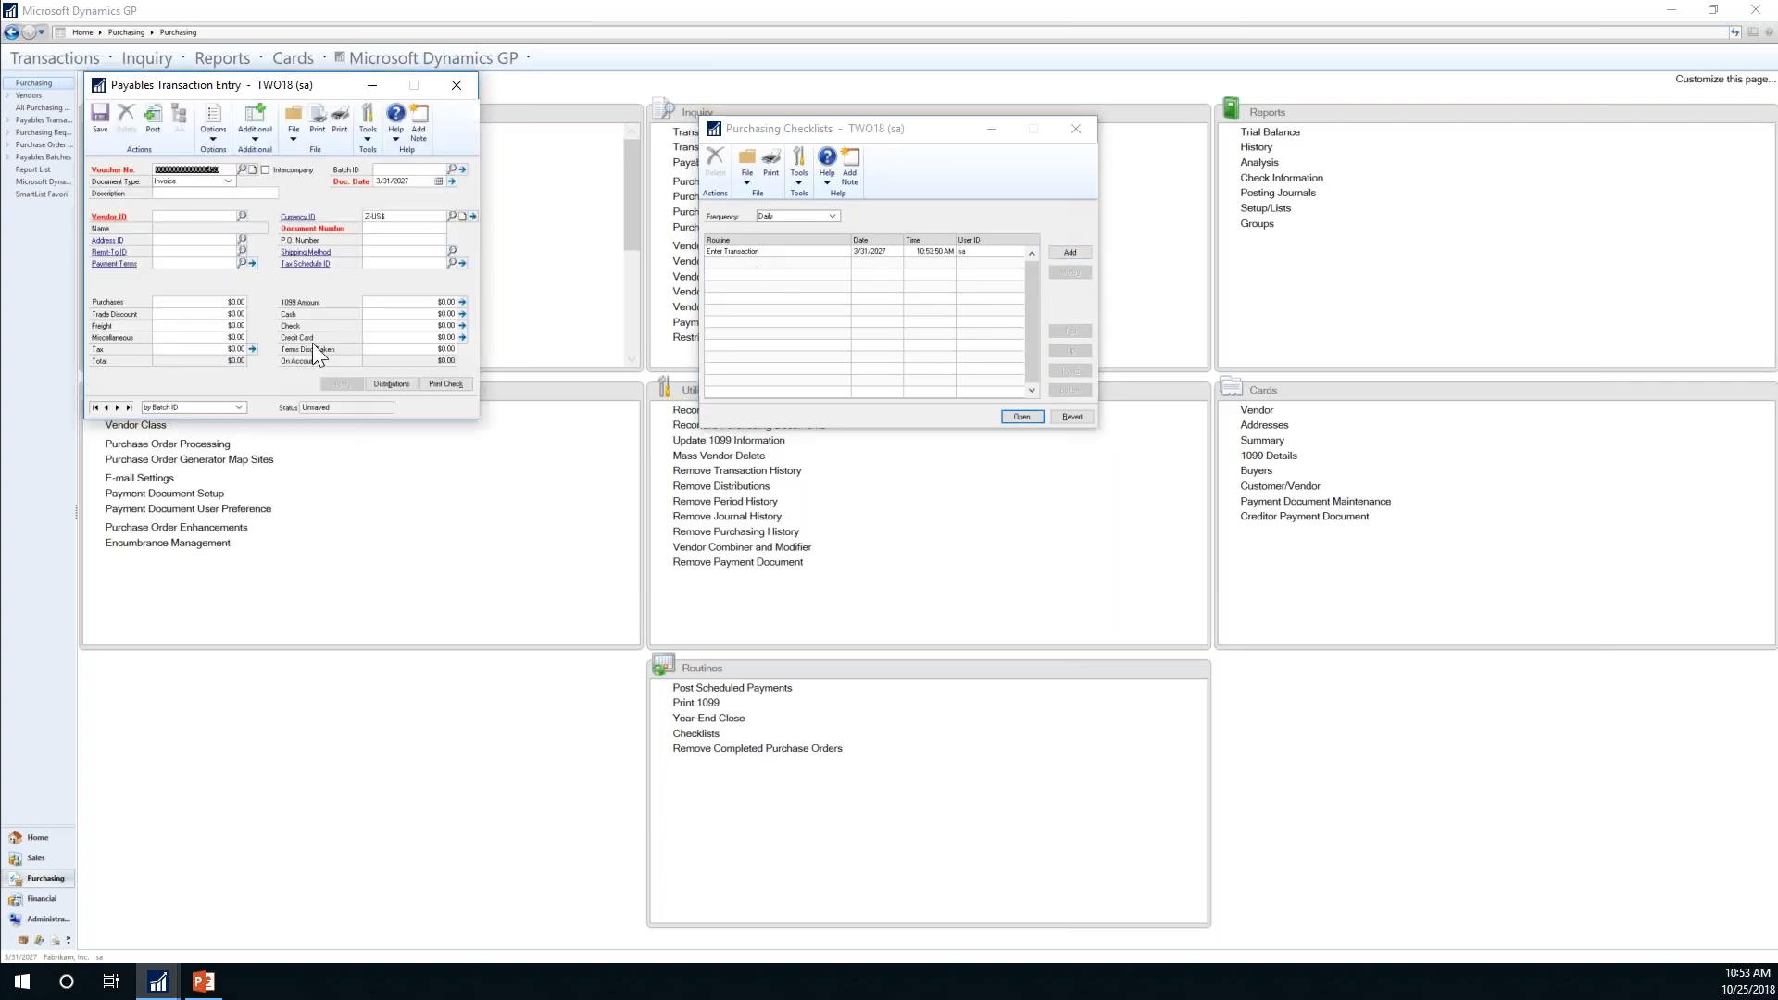
click(473, 84)
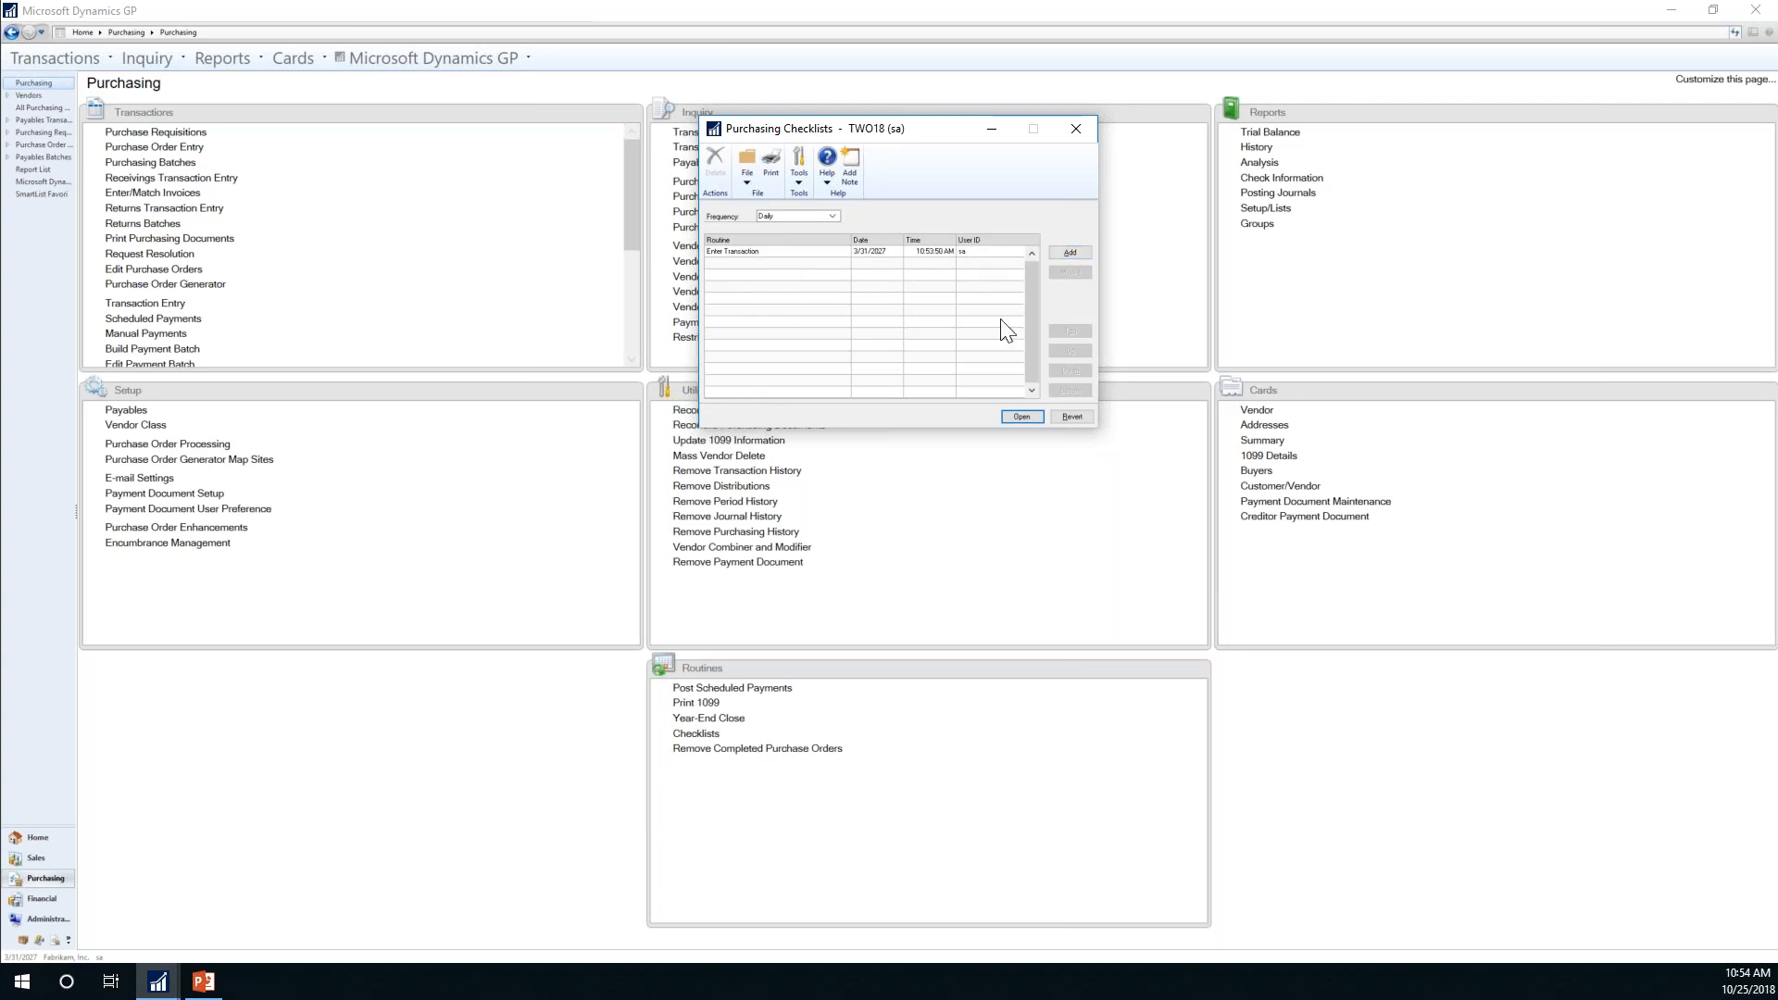
Step: Switch the Purchasing checklist frequency to Month End
click(833, 216)
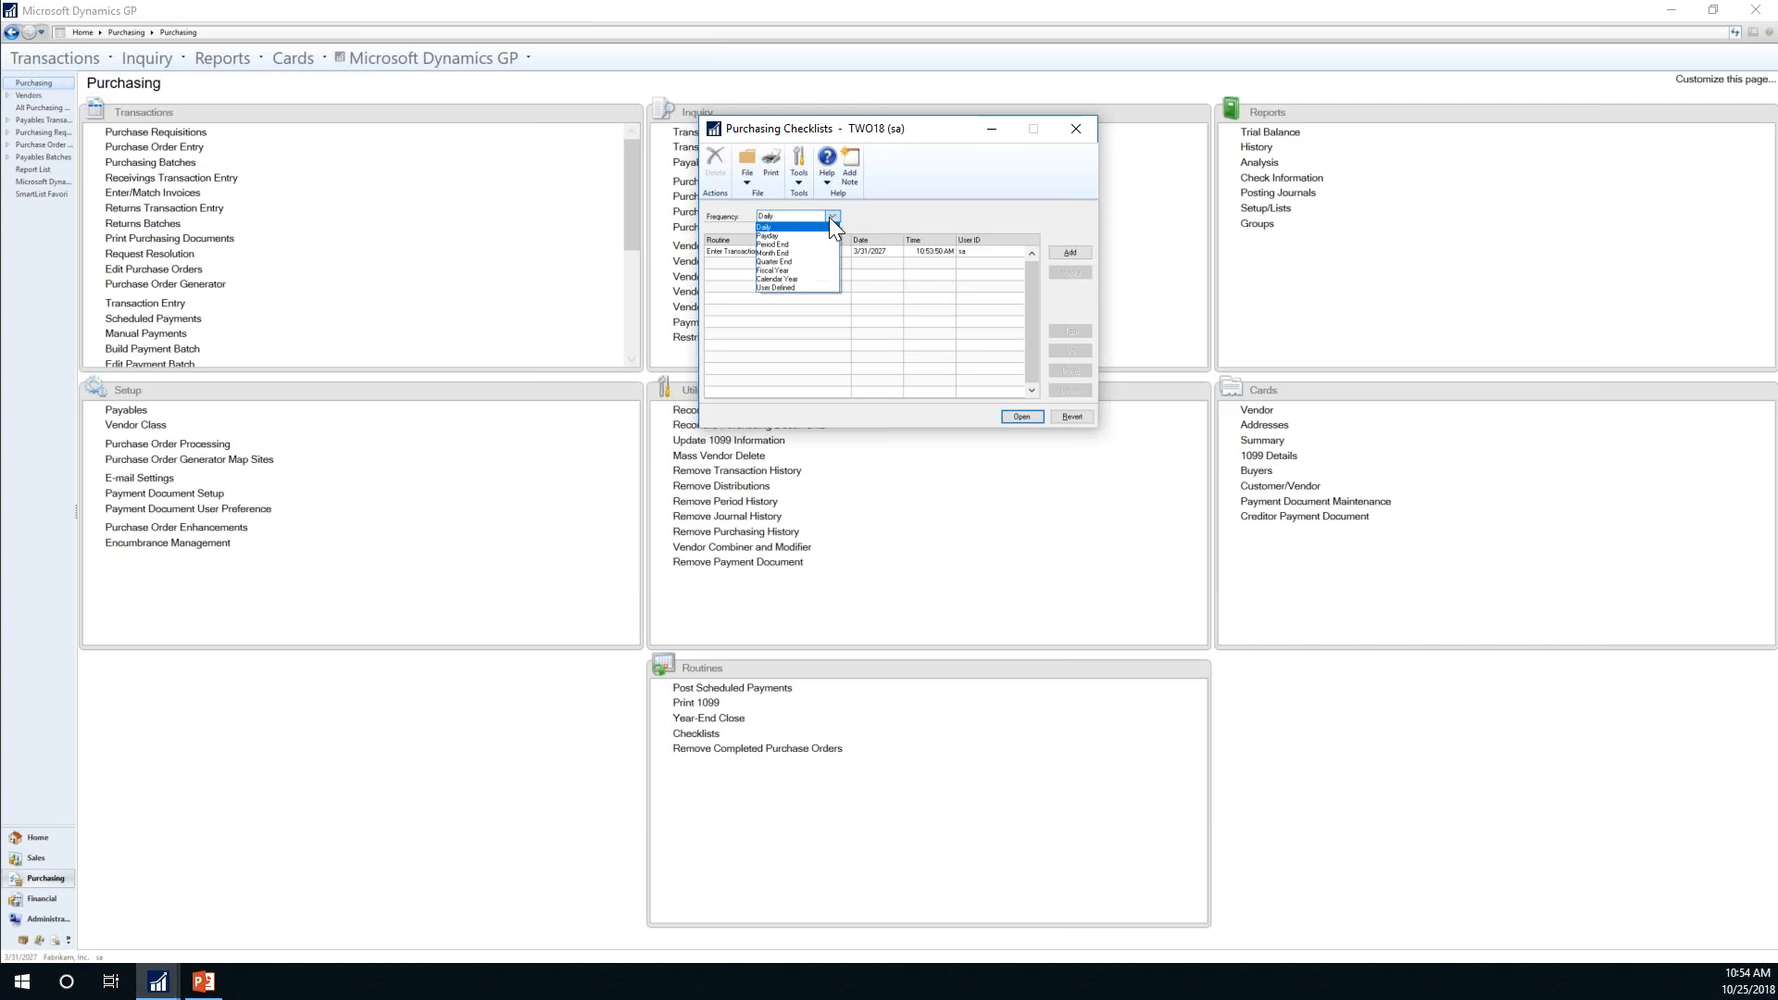
click(776, 236)
click(831, 216)
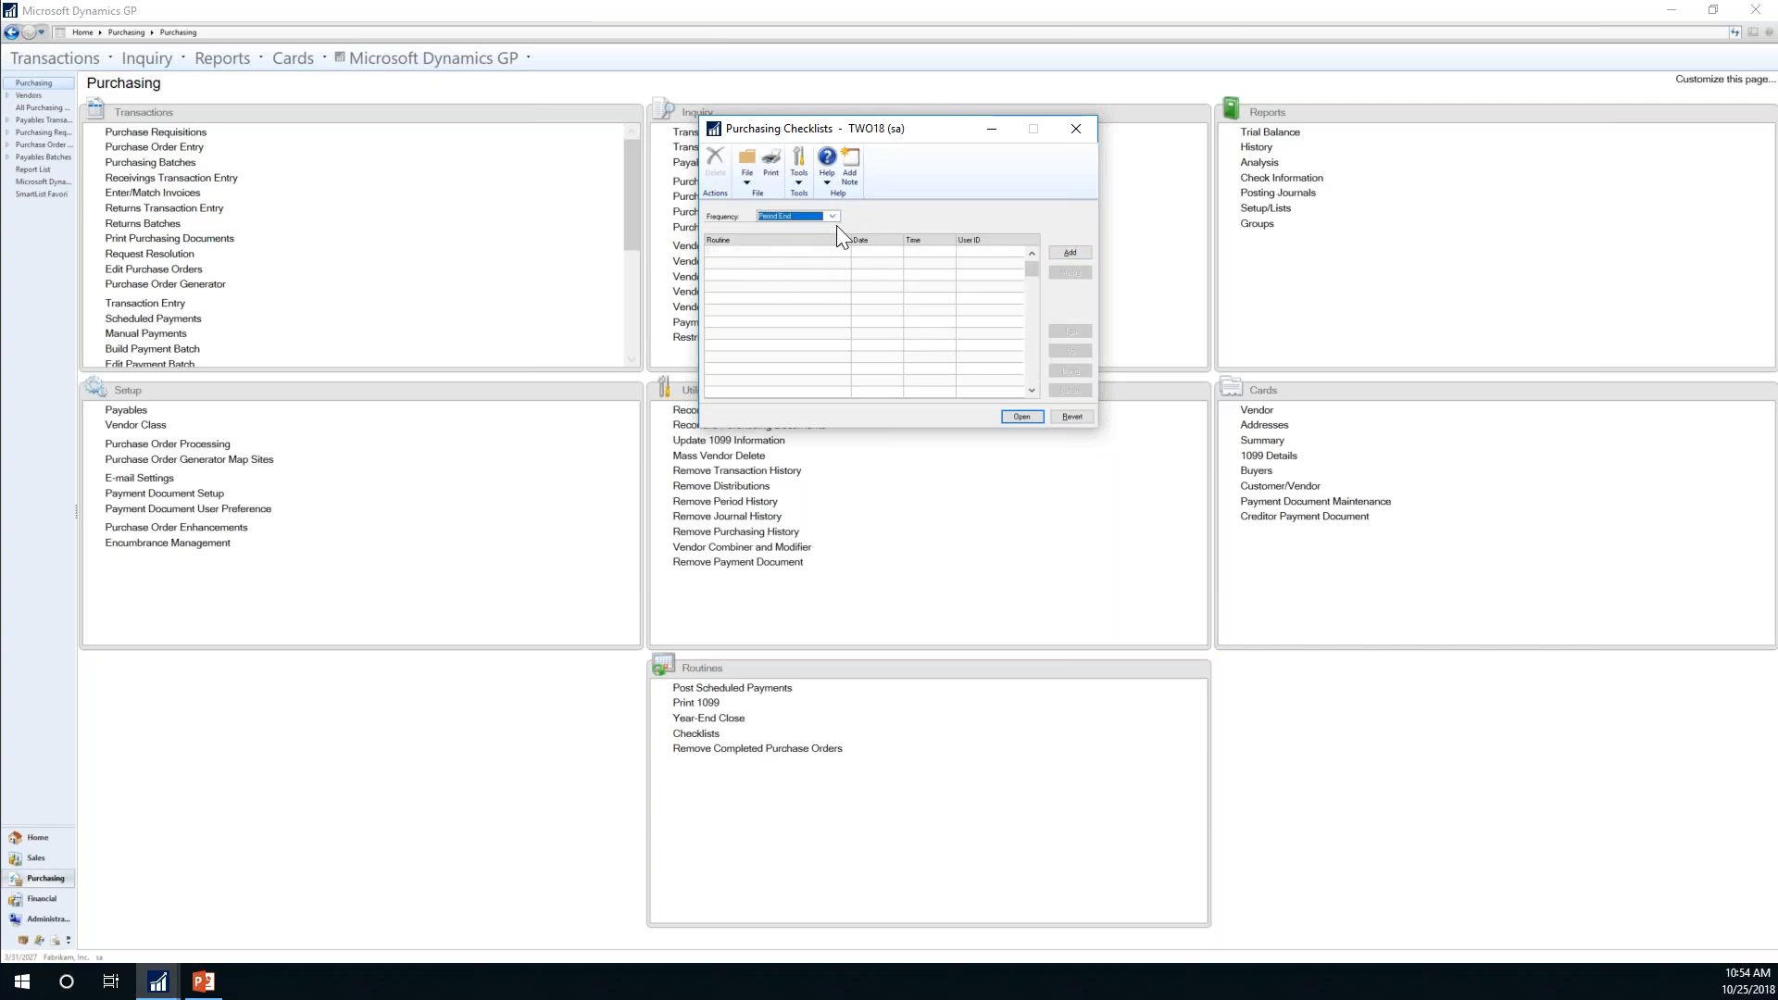
click(832, 214)
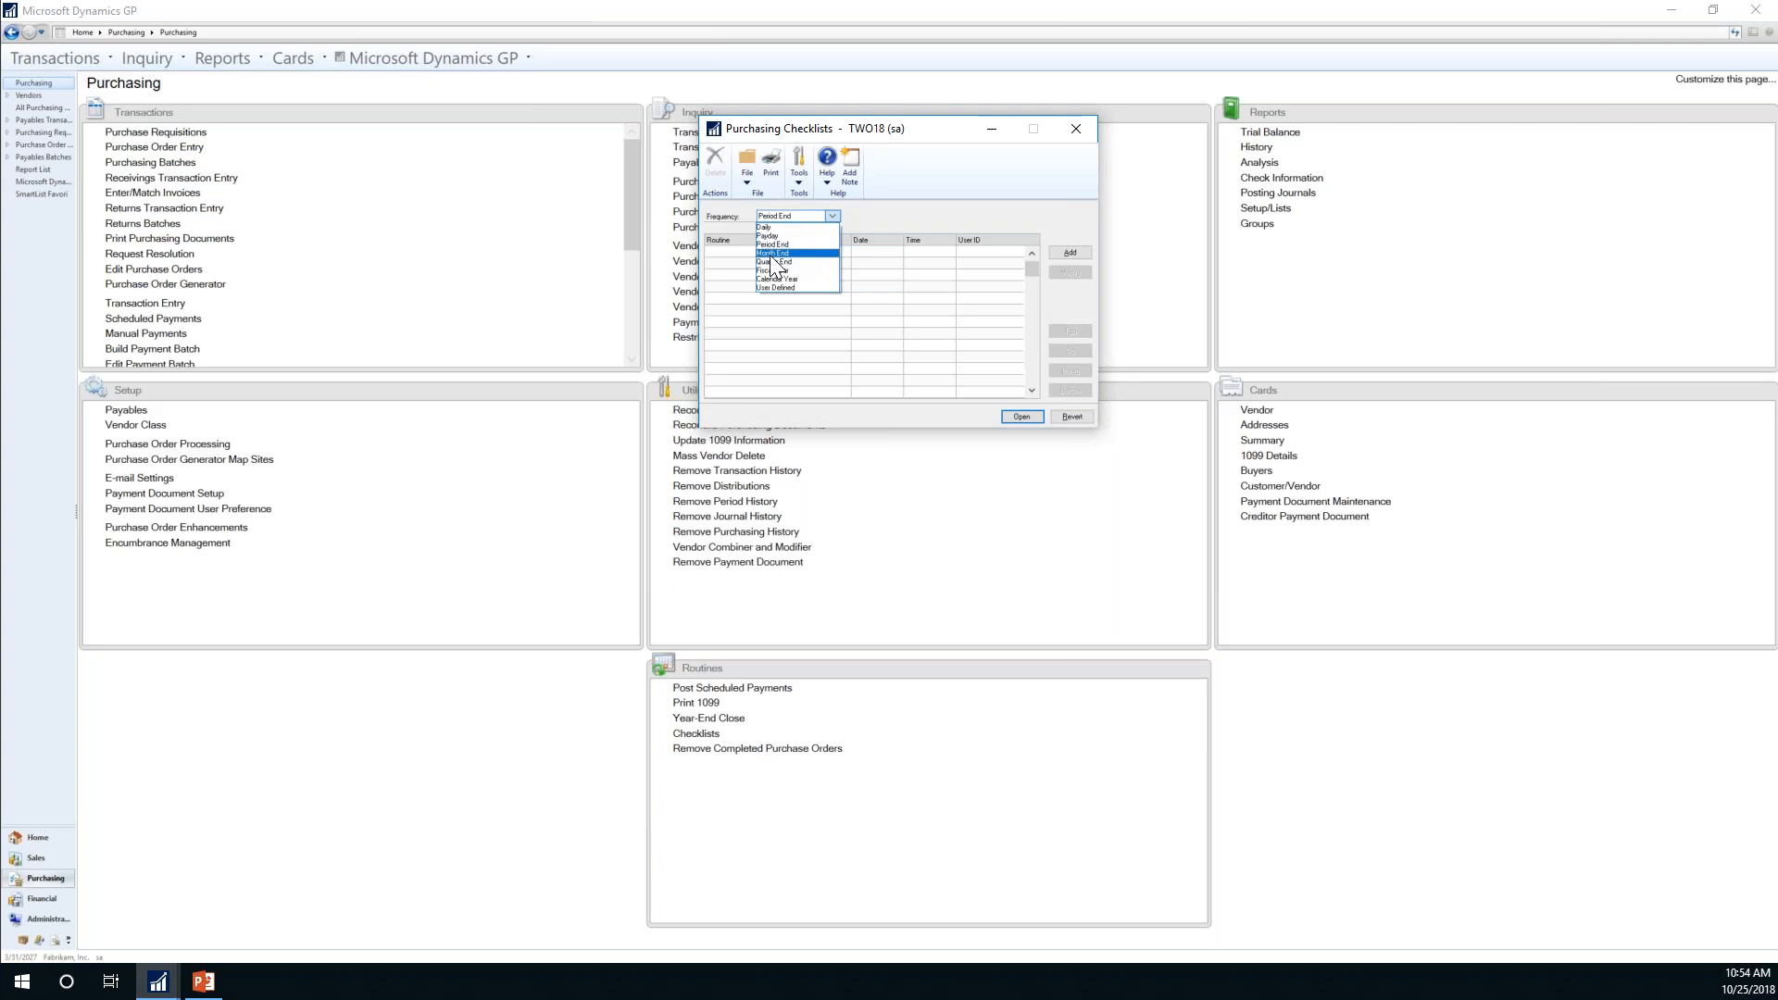
click(770, 254)
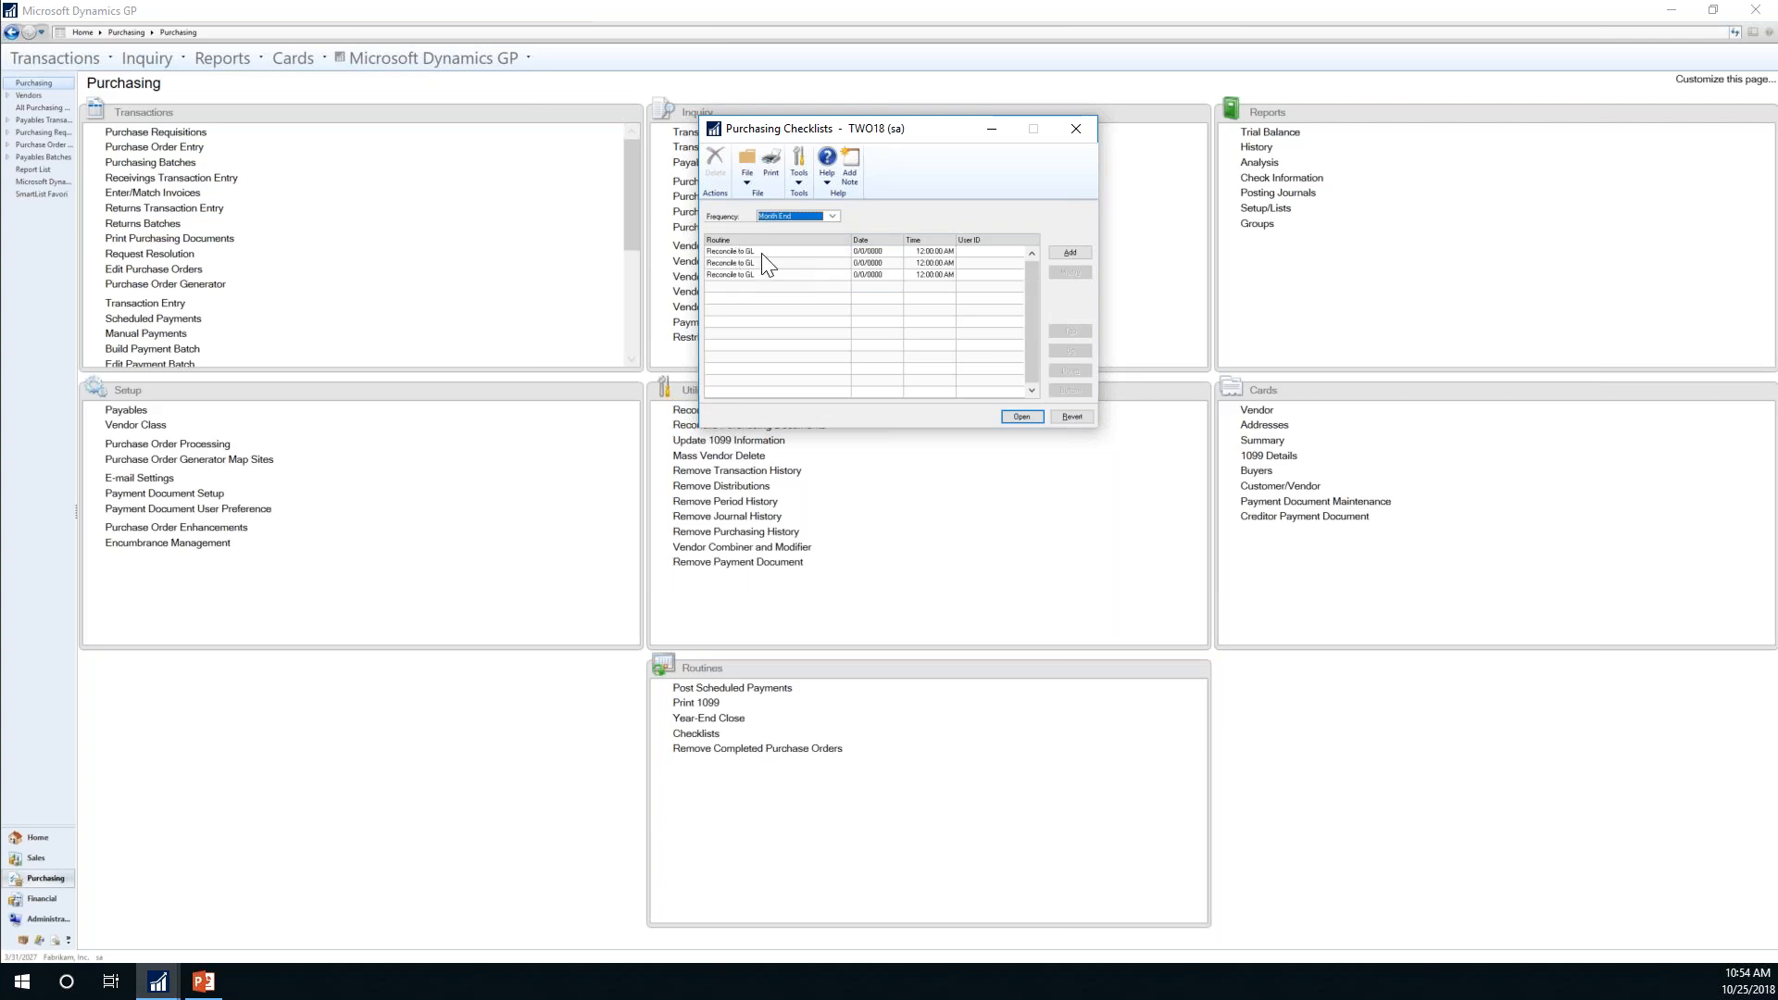
Step: Run the first Reconcile to GL routine, stamping it 3/31/2027, then close its window
double_click(760, 253)
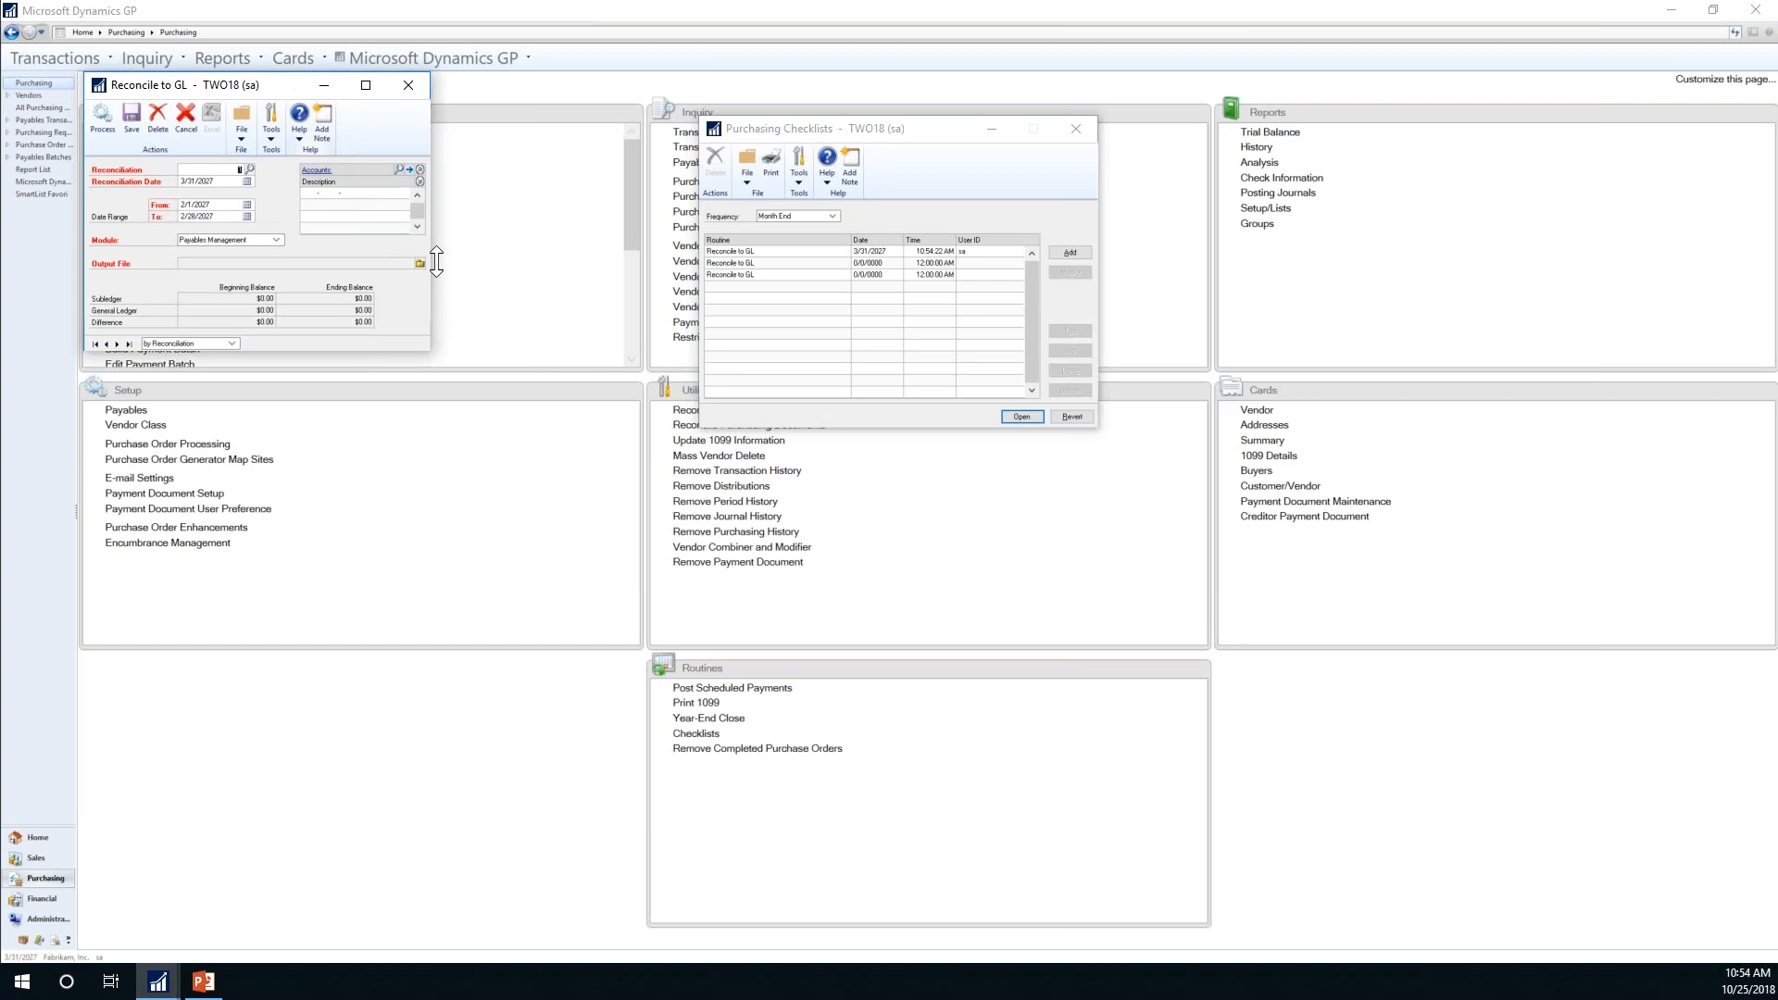
drag(259, 85, 638, 390)
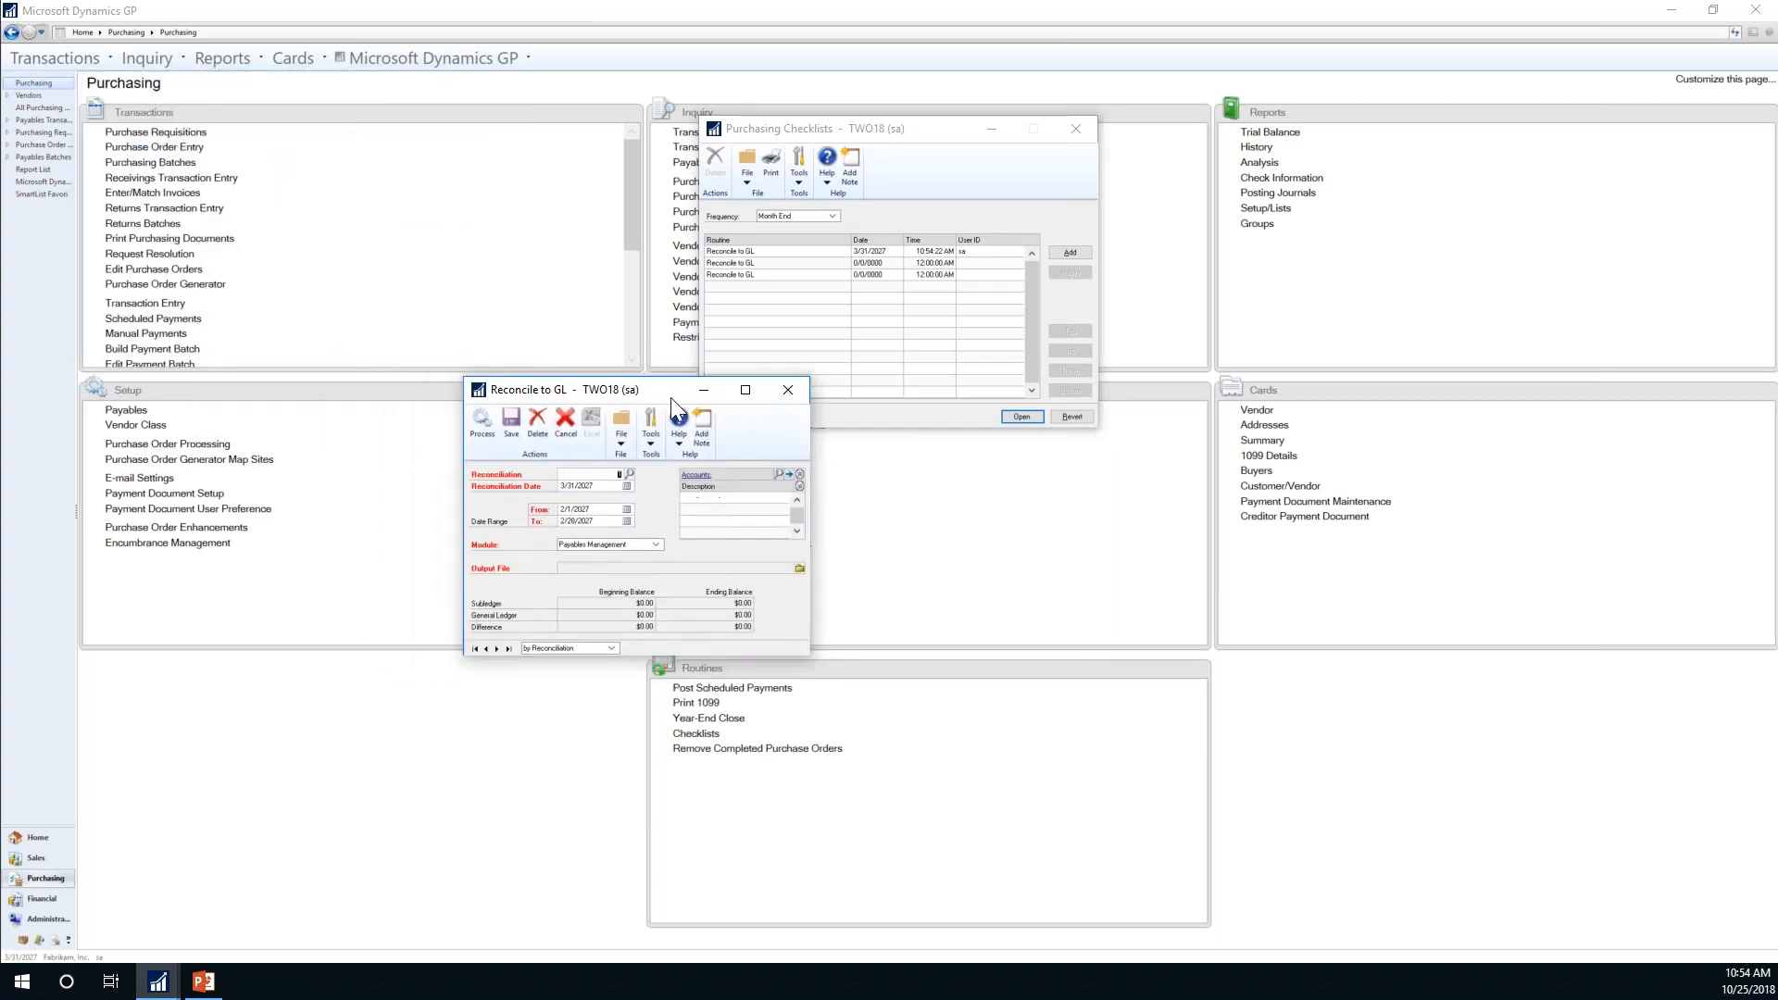
click(787, 393)
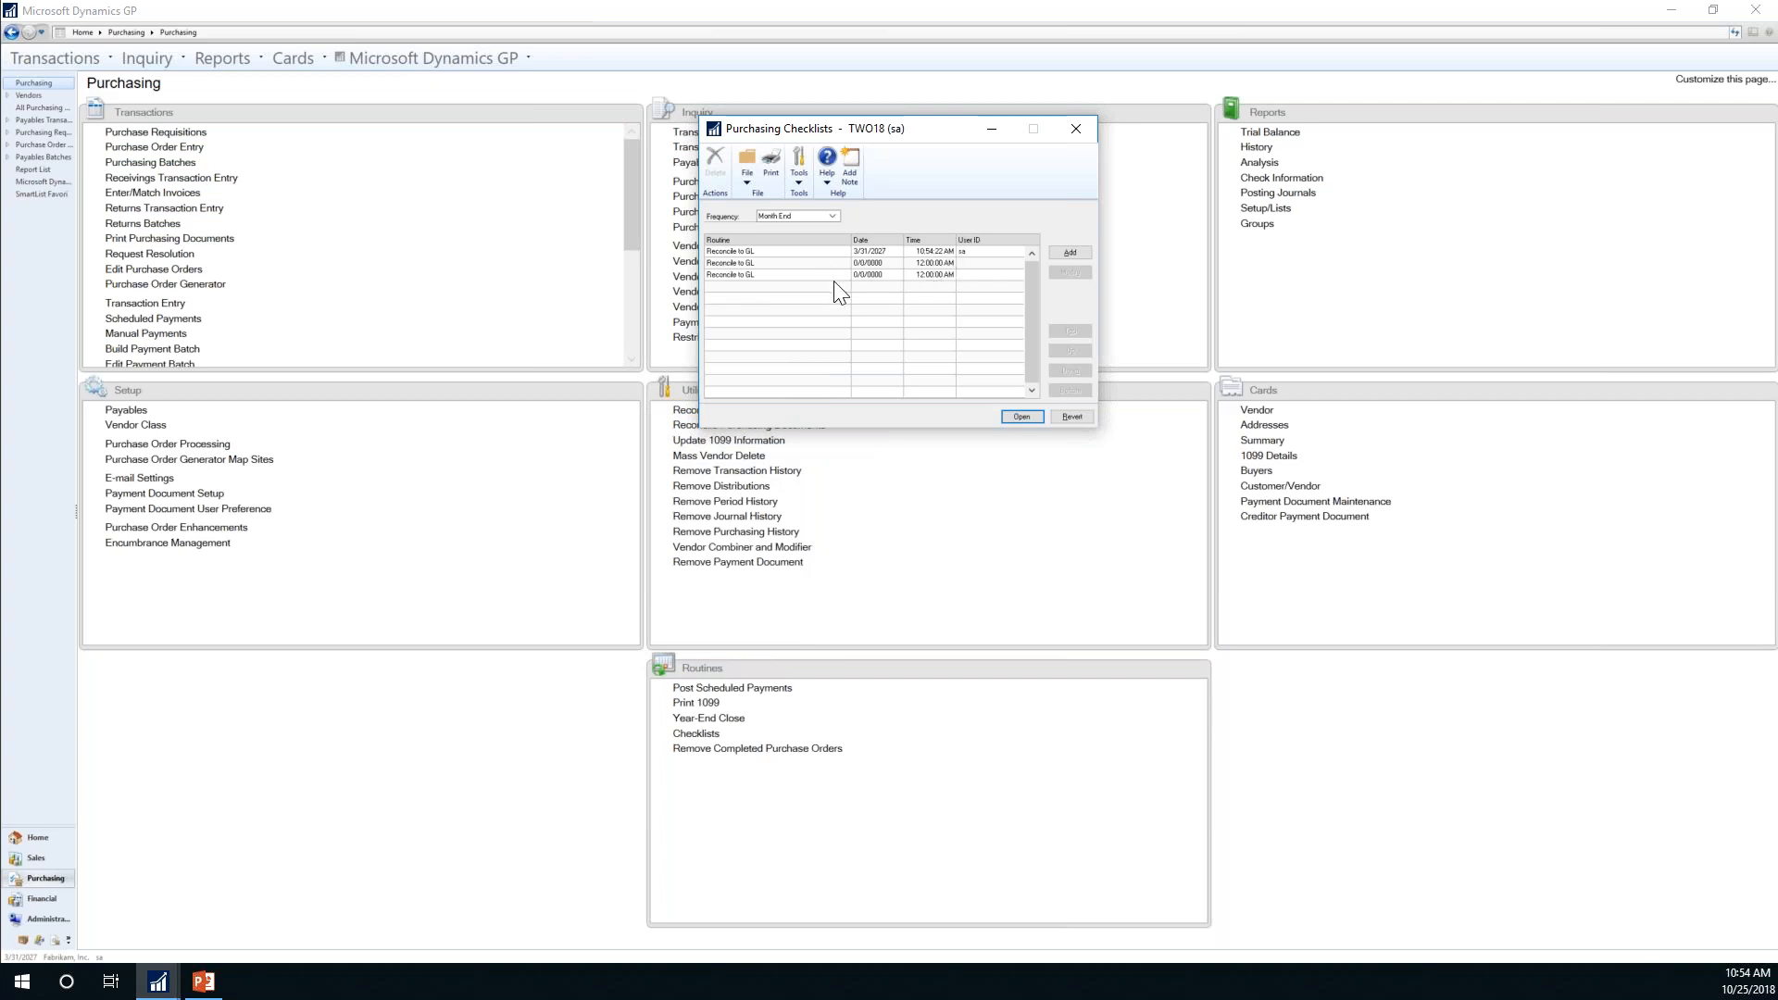
Step: Close Purchasing Checklists and open the Sales checklists from the Sales area page
click(1089, 120)
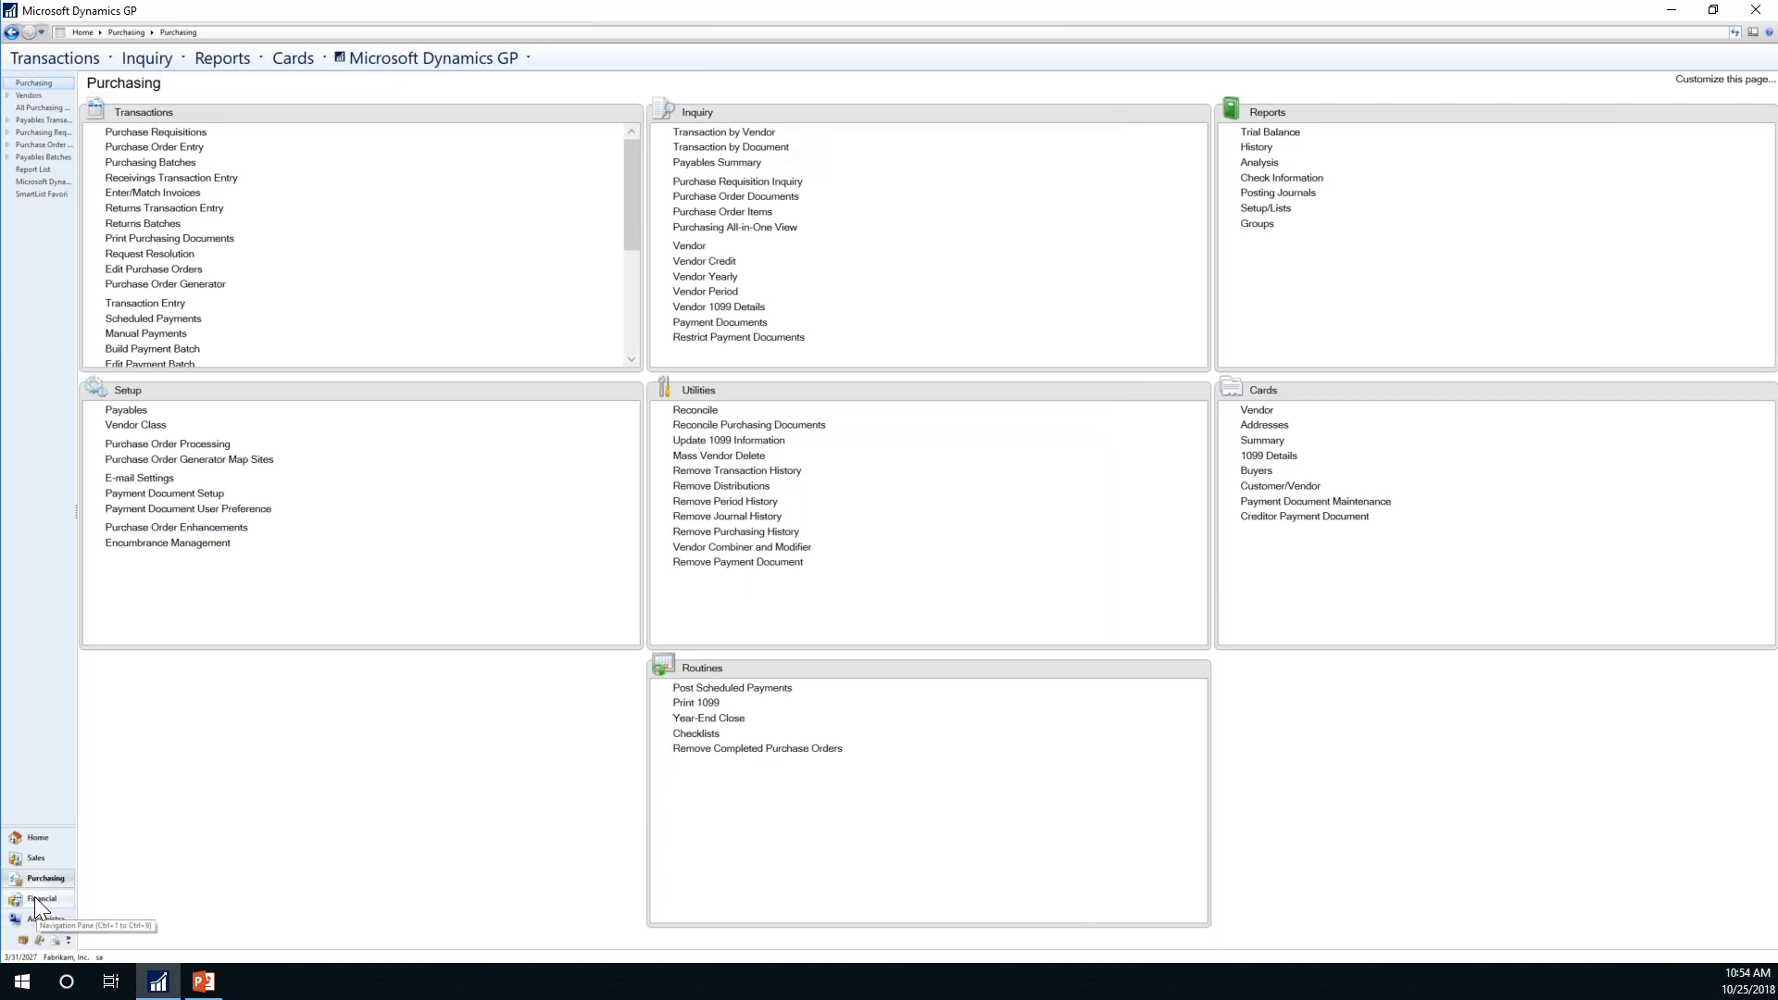
click(44, 857)
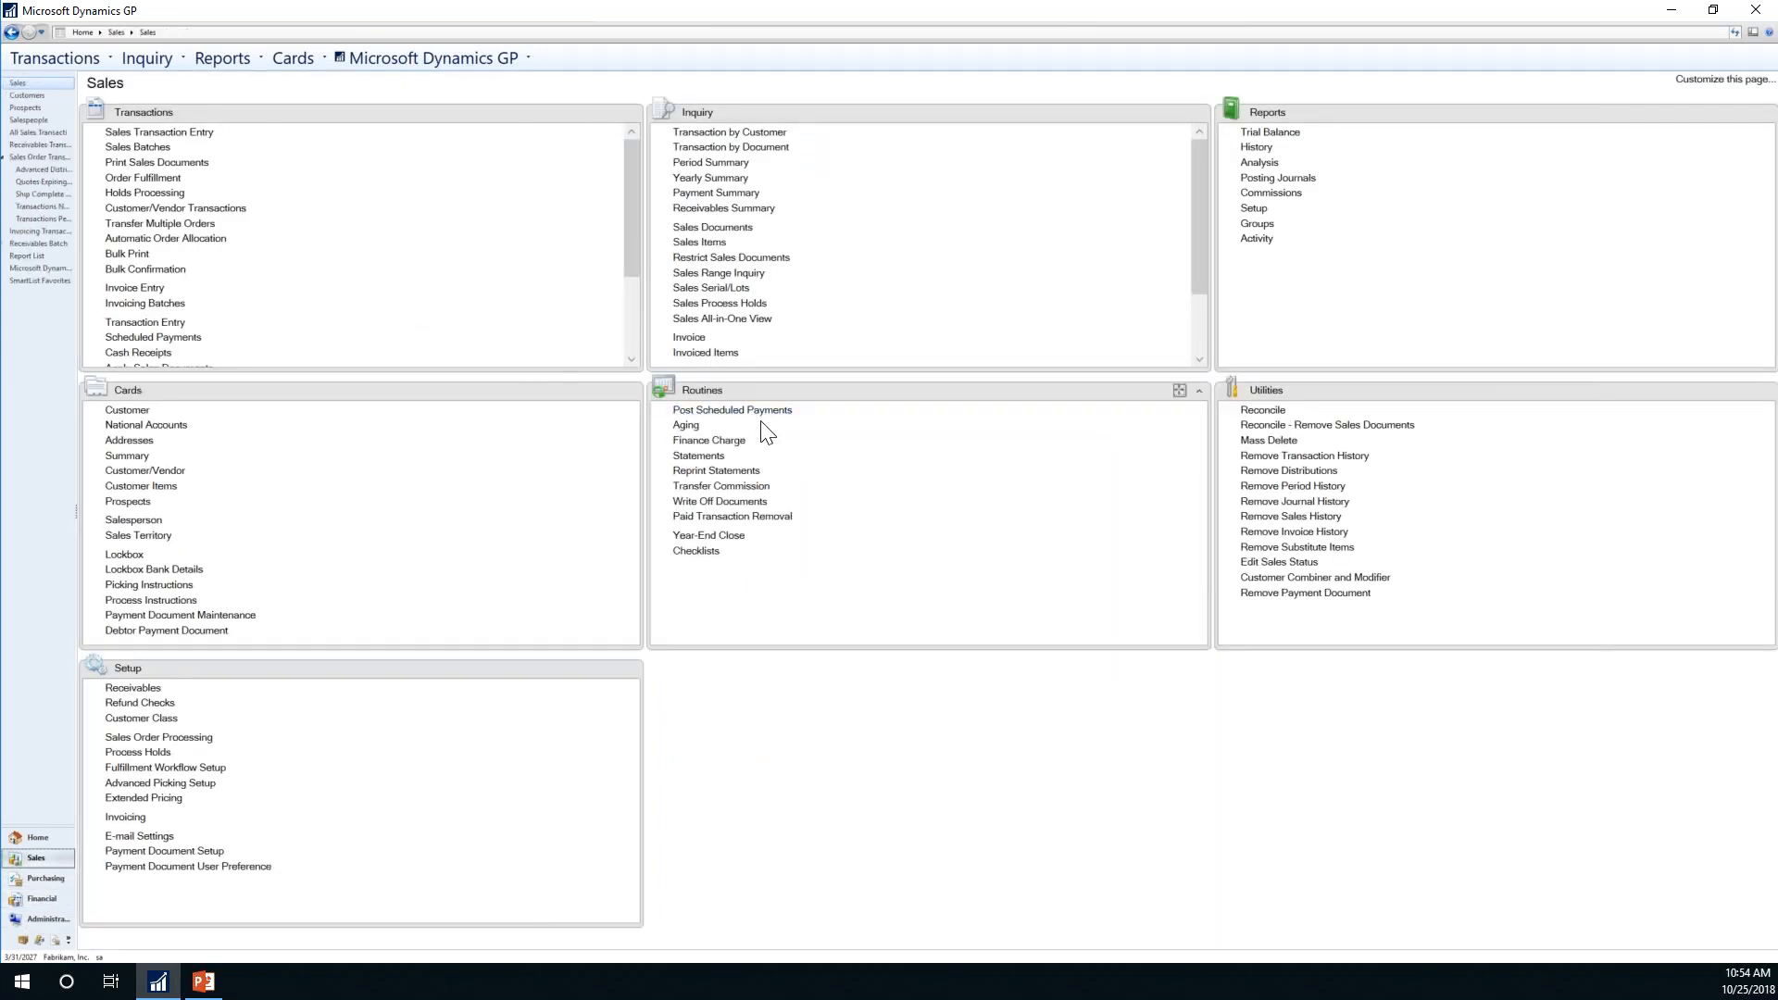
click(702, 551)
drag(356, 101, 1124, 118)
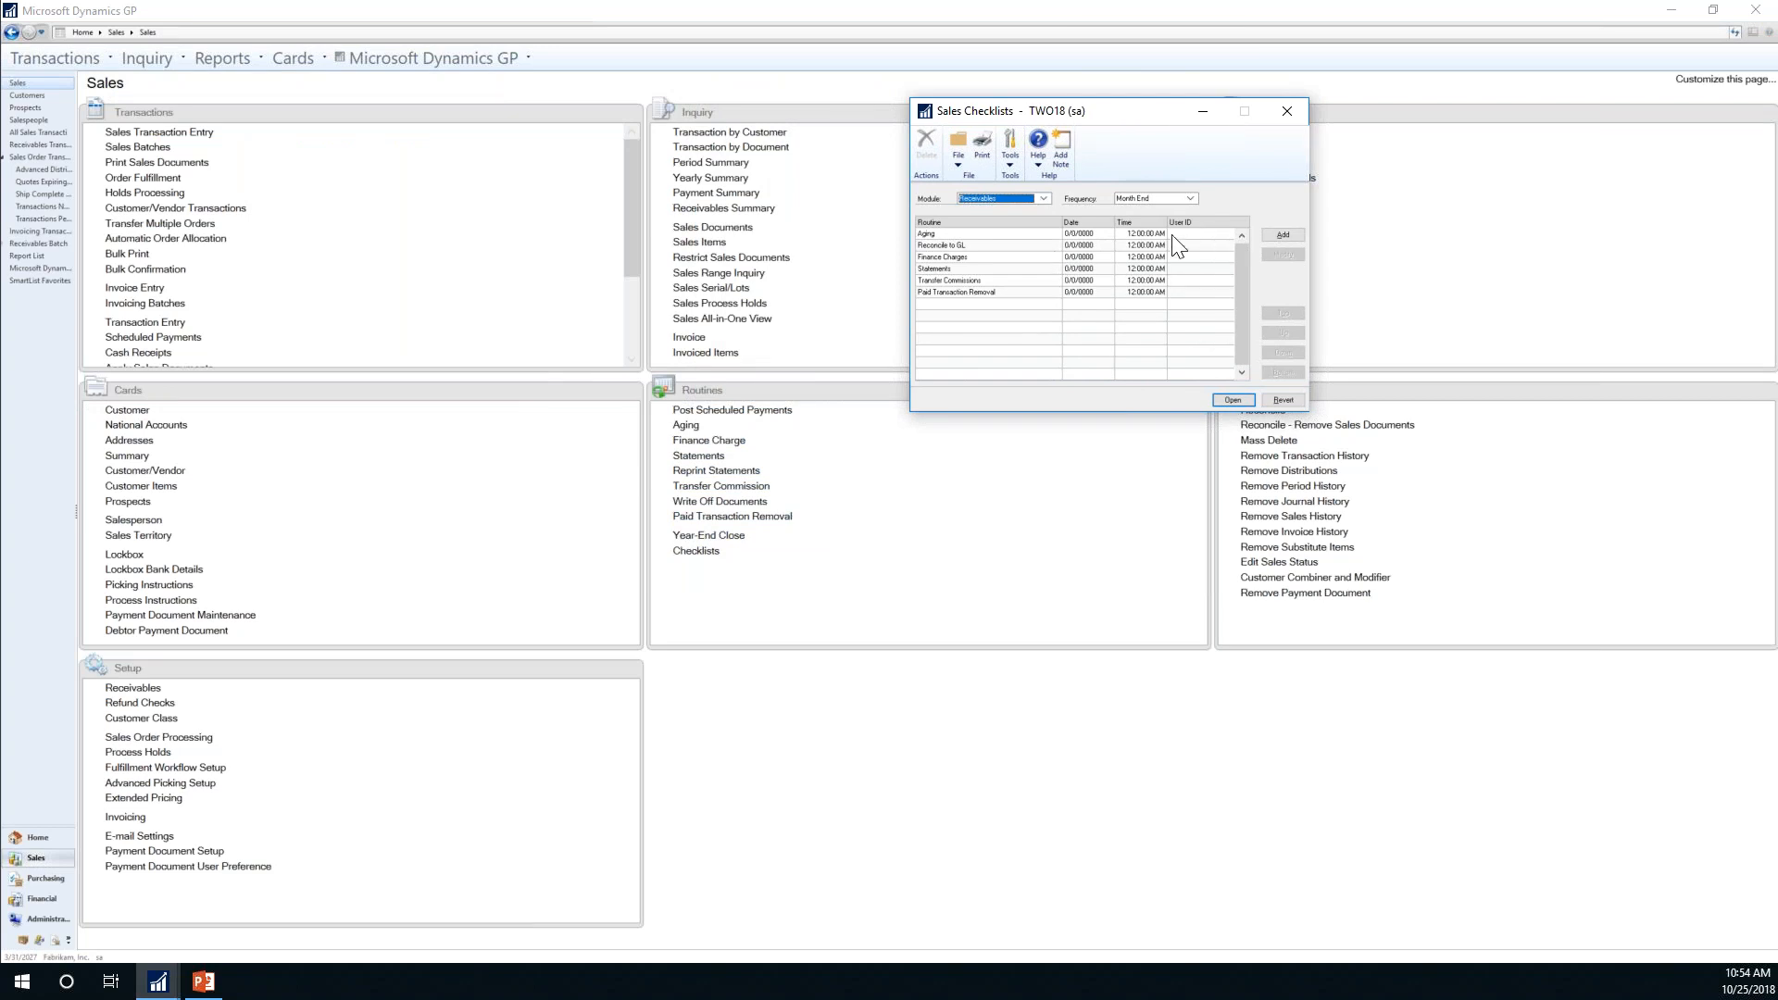
Step: Run the Month End Aging routine, stamping it 3/31/2027, then close both windows
click(991, 257)
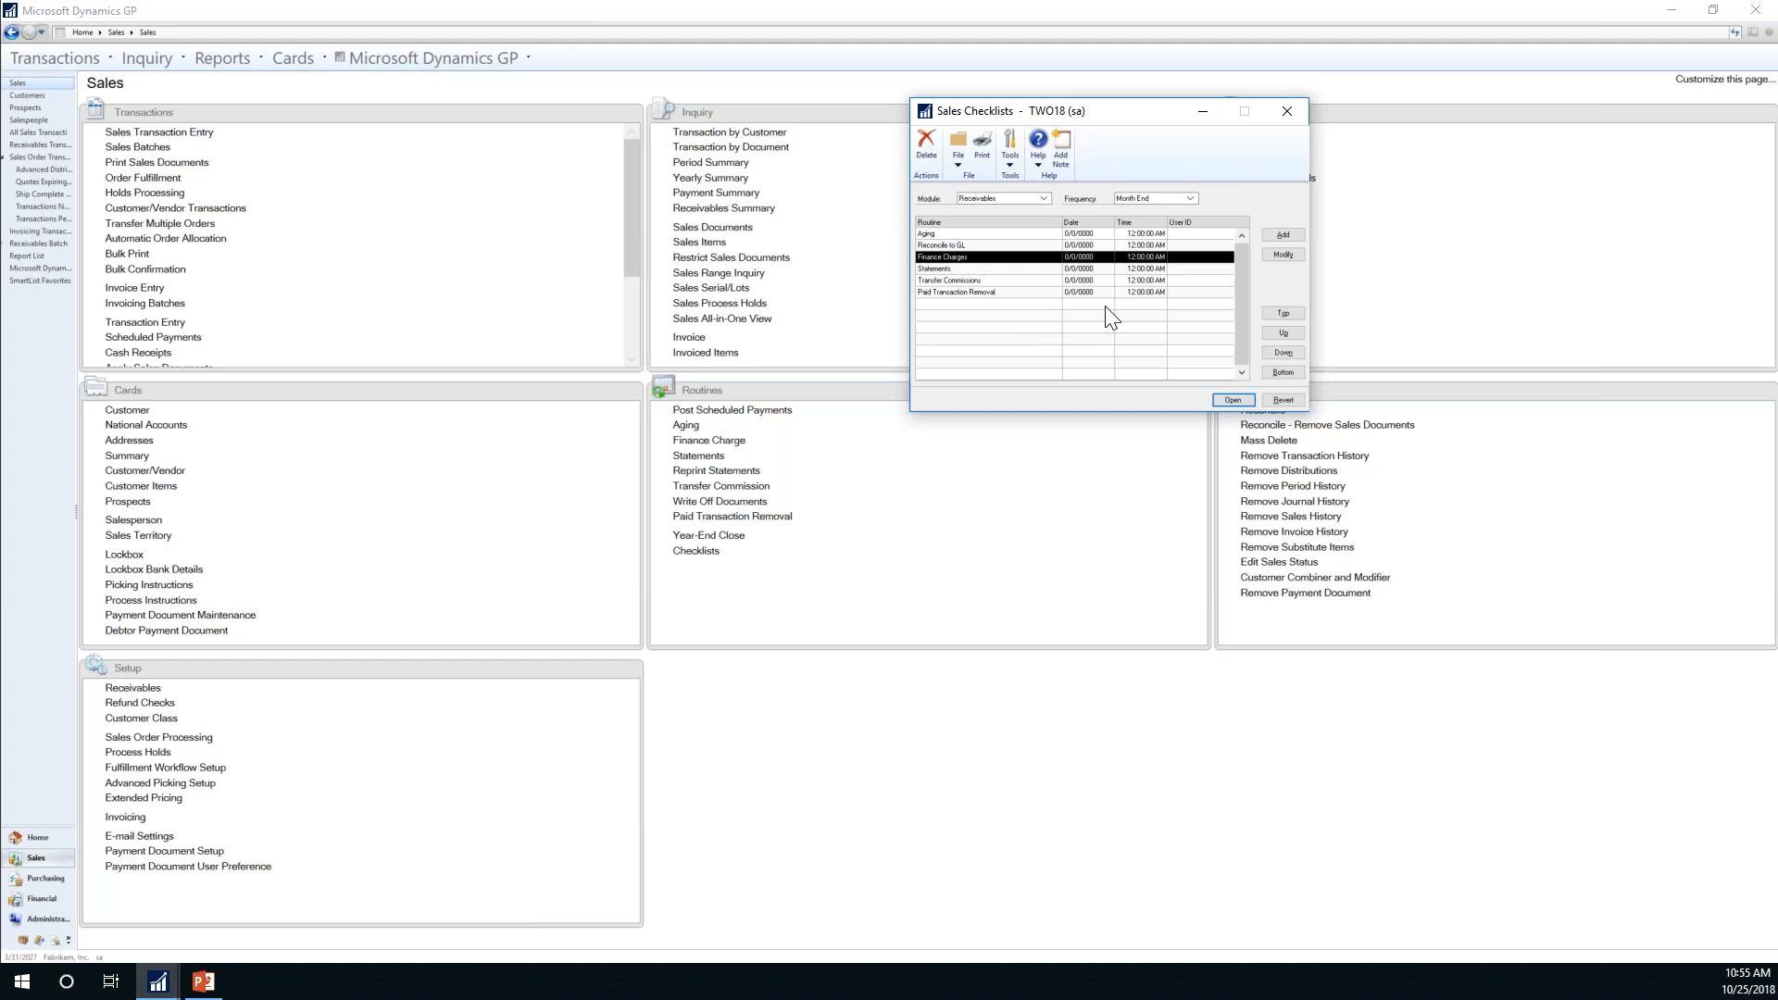
click(991, 268)
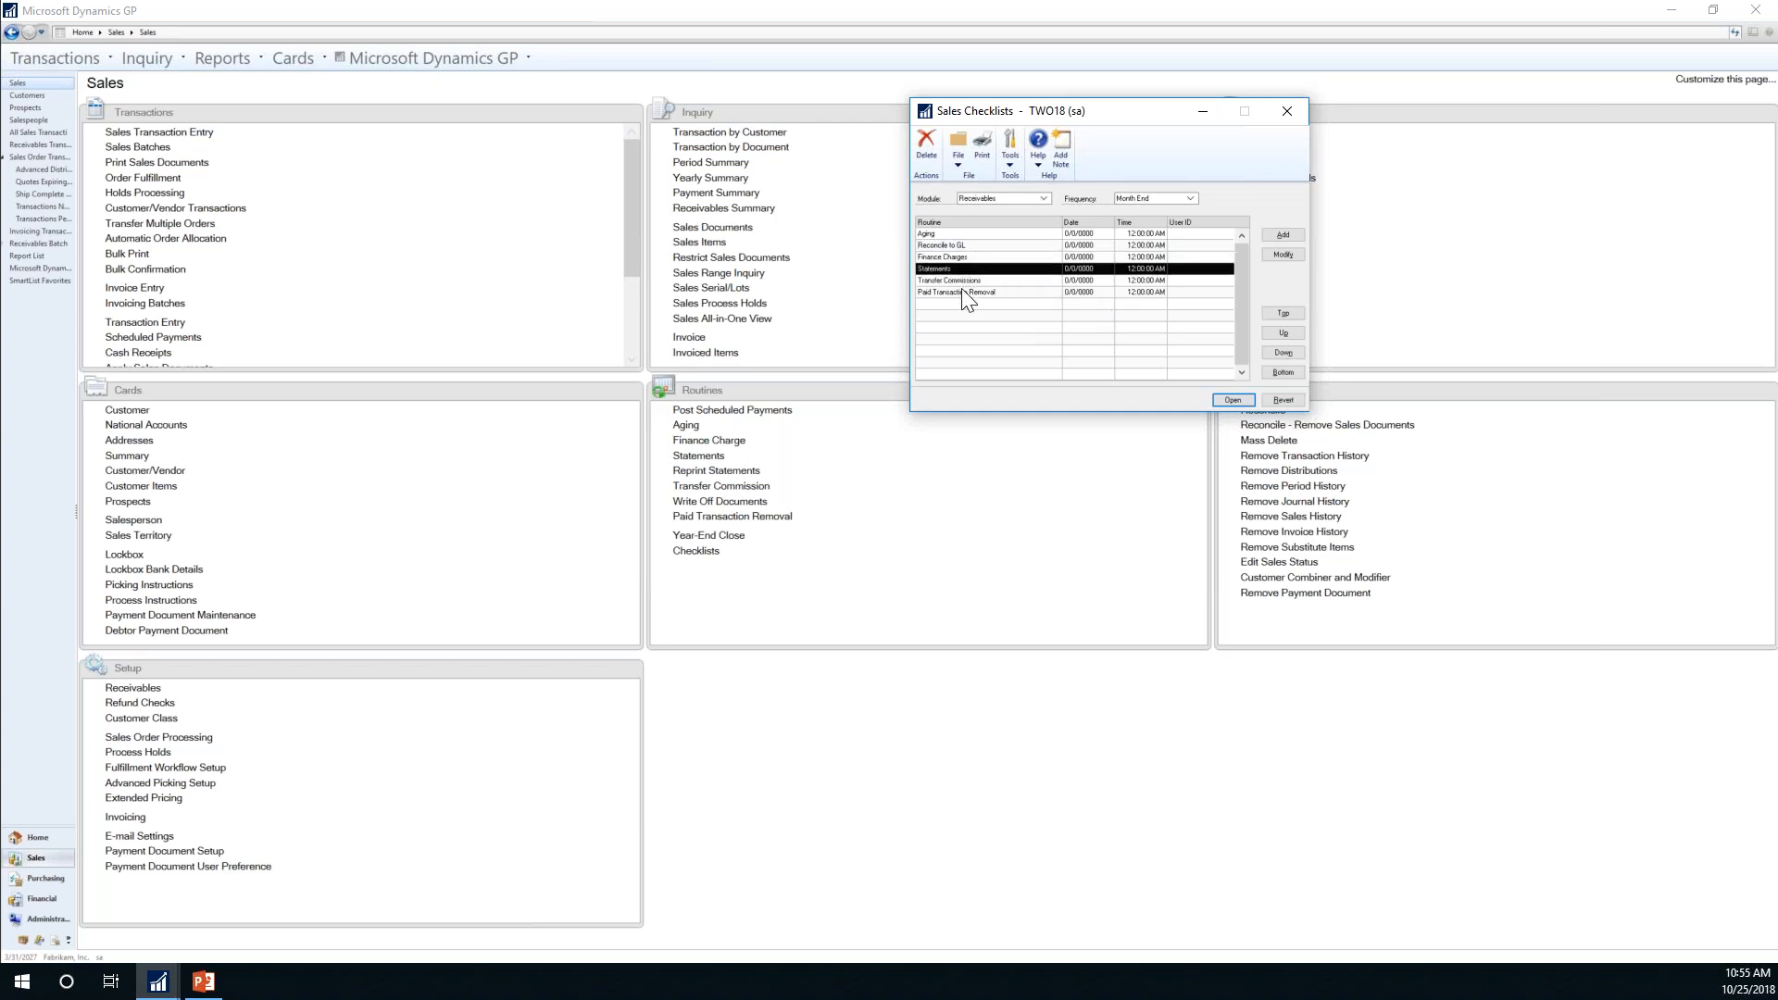
click(957, 281)
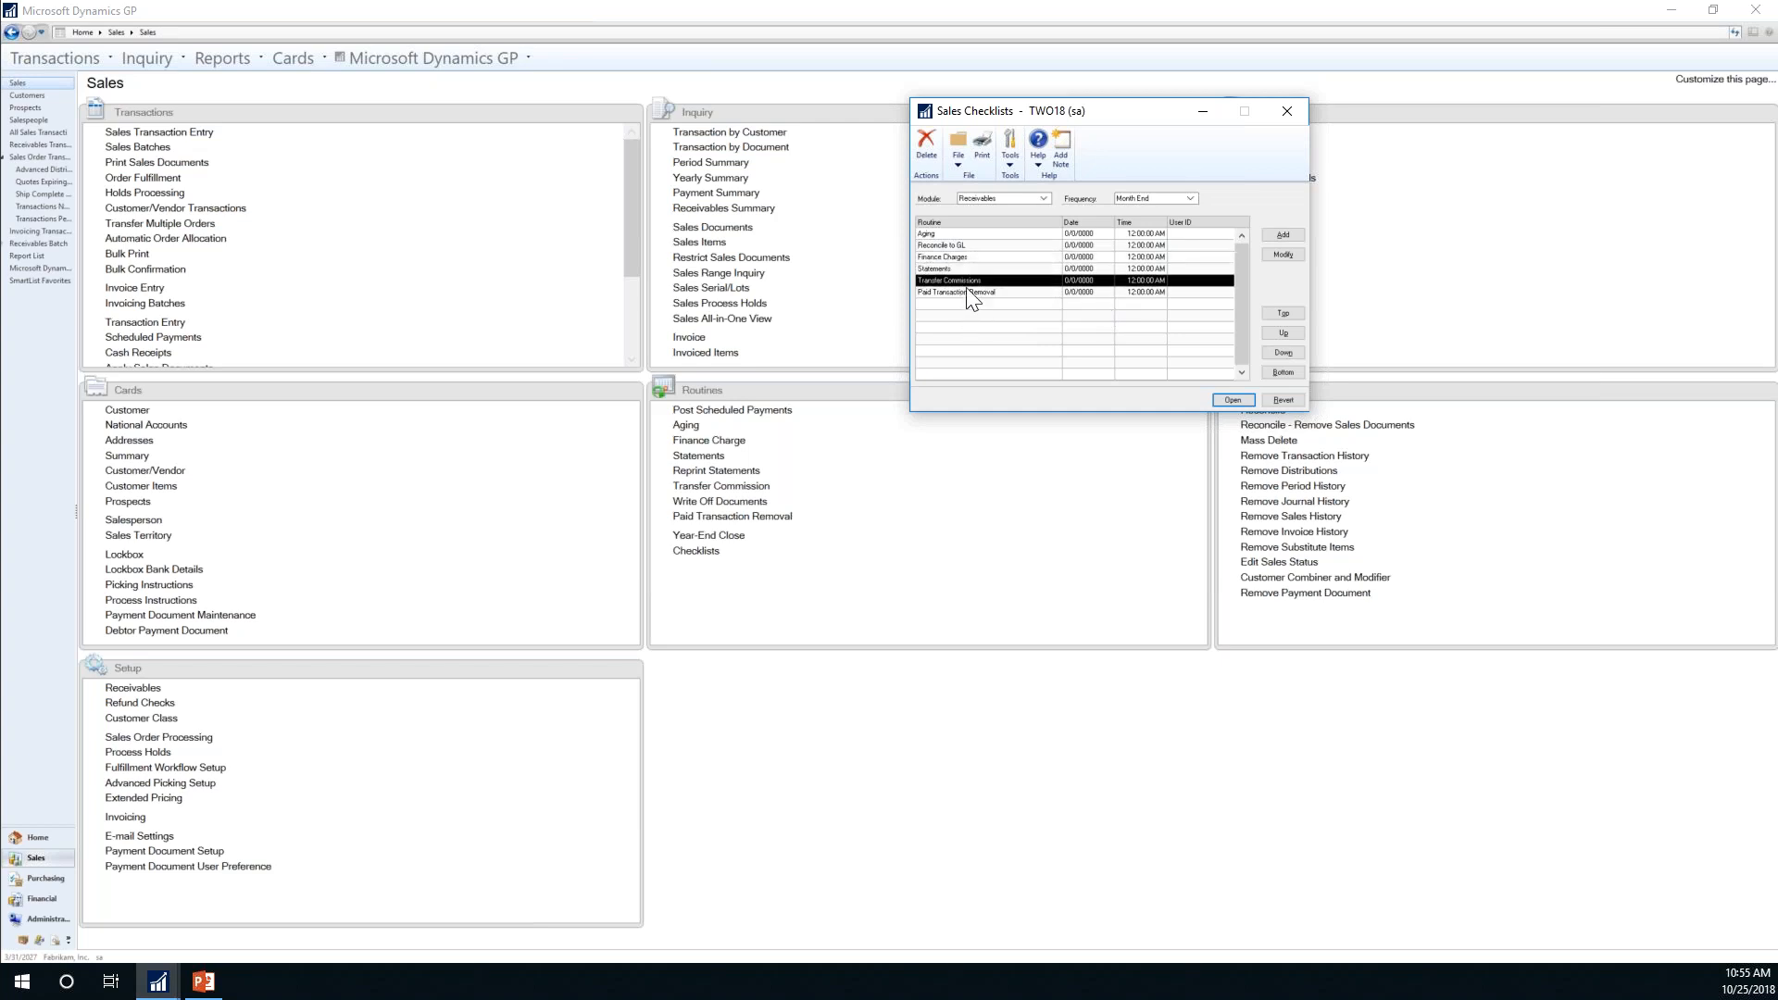
click(965, 291)
double_click(943, 235)
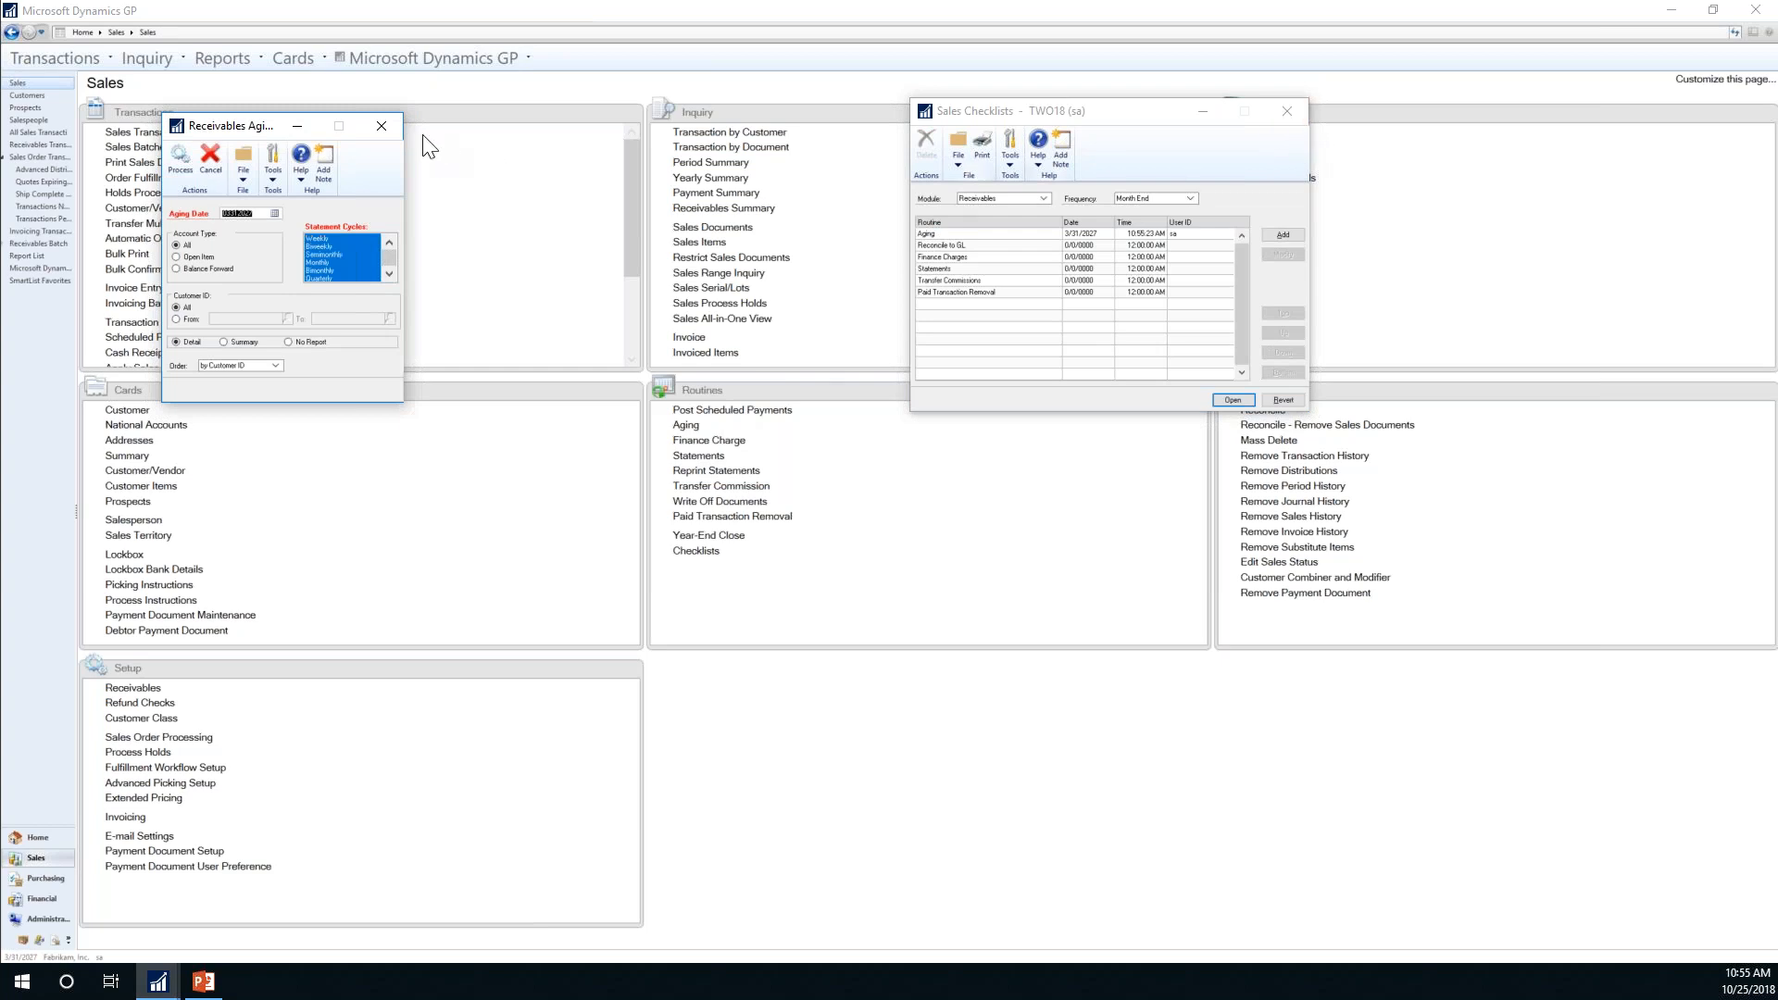
click(385, 124)
click(1287, 111)
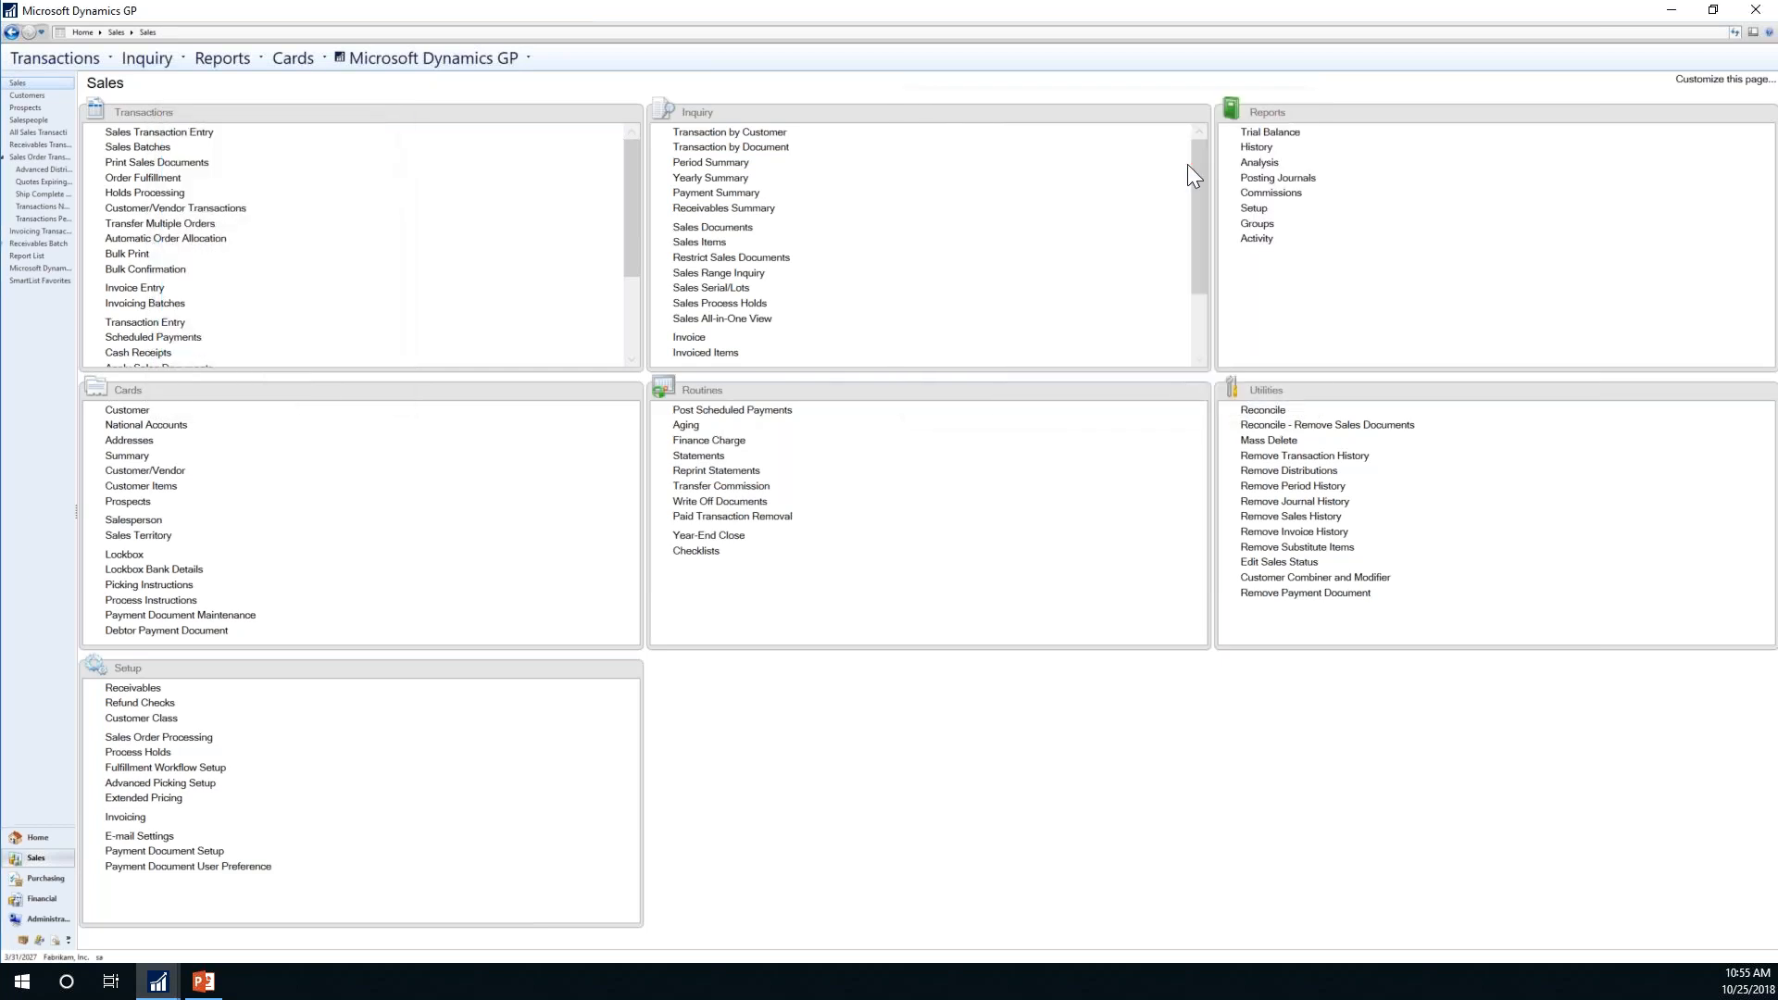